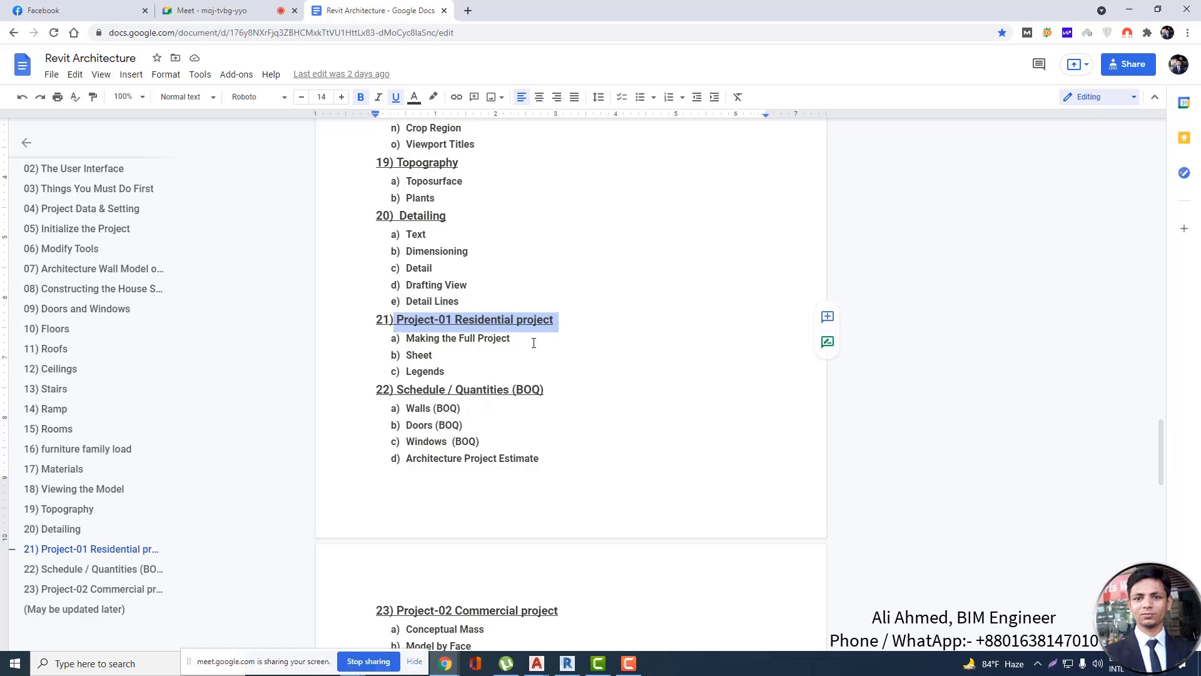
Examine section 21, Project-01 Residential project, and its subtopics in the course outline.
{"action": "left_click", "coordinate": [533, 343]}
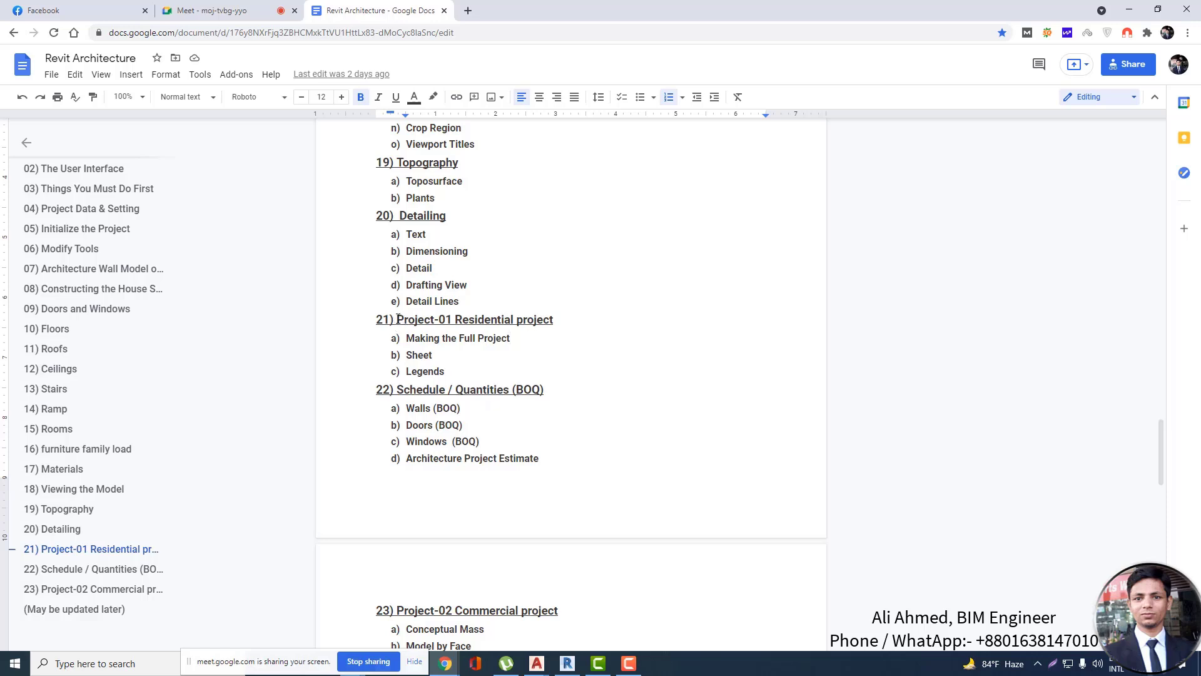
{"action": "left_click_drag", "start_coordinate": [398, 317], "coordinate": [558, 375]}
{"action": "left_click", "coordinate": [512, 343]}
{"action": "left_click_drag", "start_coordinate": [396, 319], "coordinate": [536, 368]}
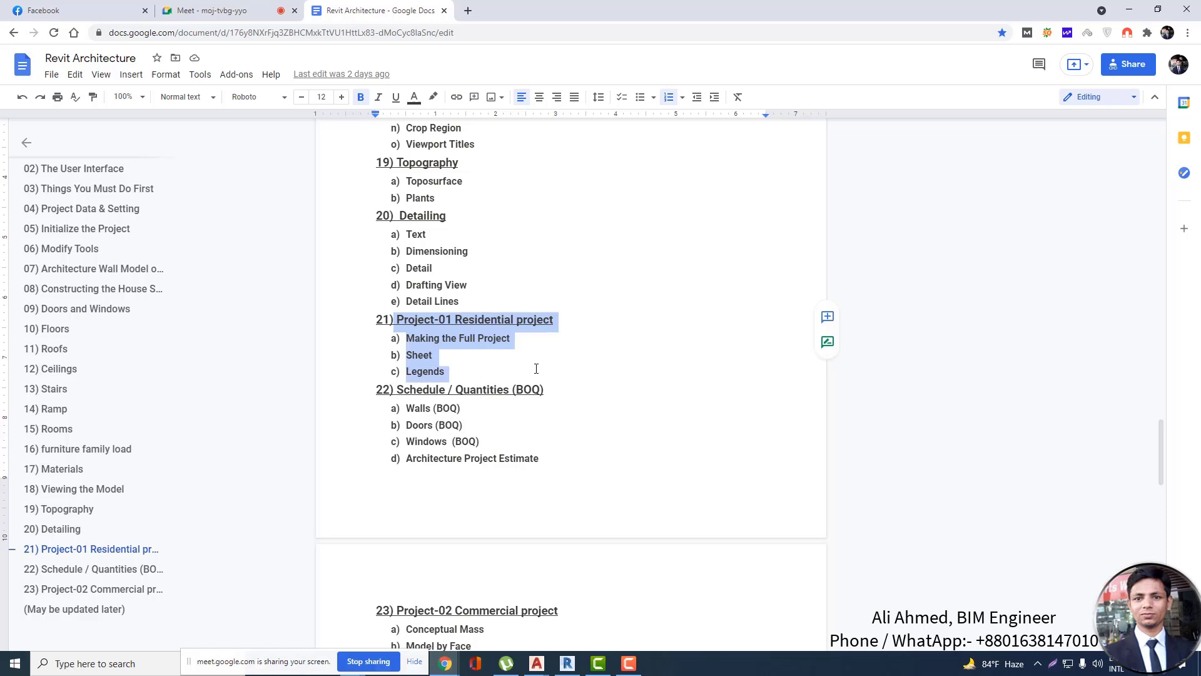
{"action": "left_click", "coordinate": [398, 320]}
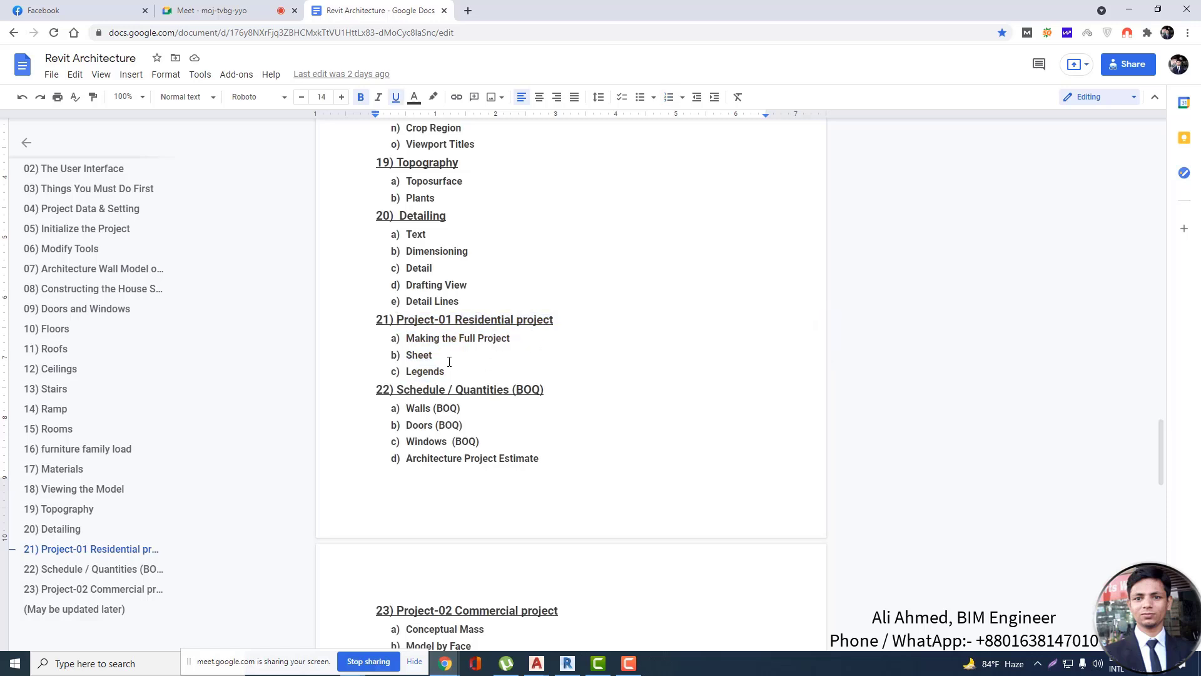
{"action": "left_click", "coordinate": [524, 356]}
Switch to Revit and inspect the residential tower's balcony facade in the 3D view.
{"action": "left_click", "coordinate": [565, 670]}
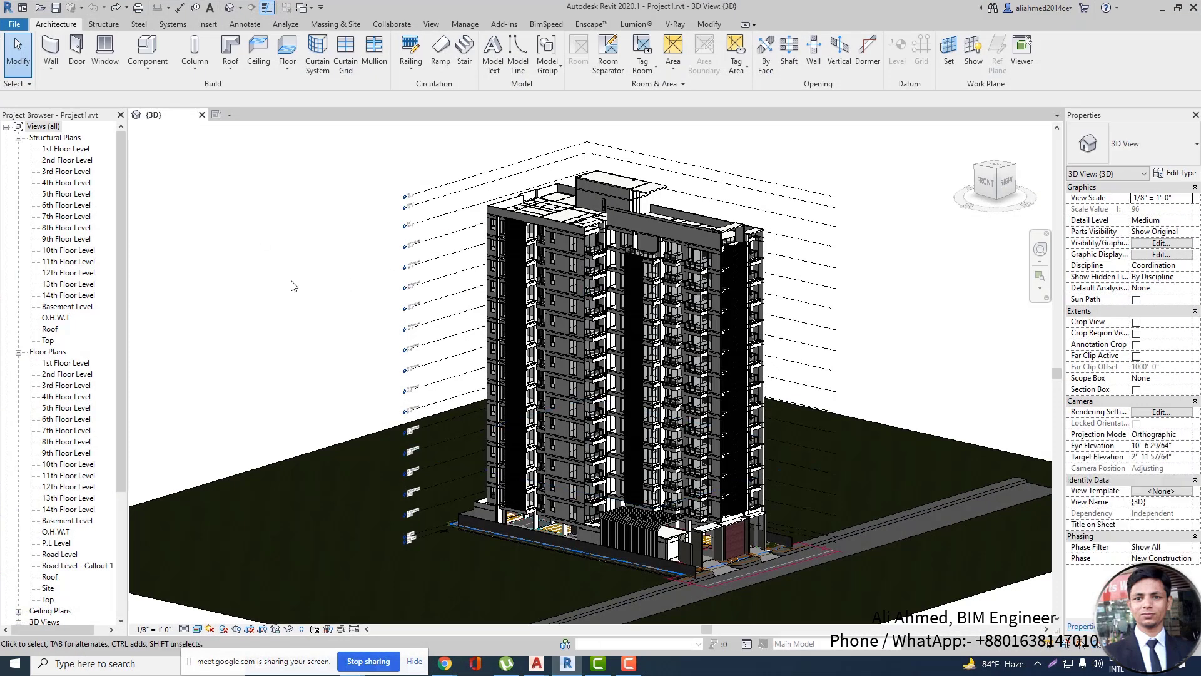
{"action": "scroll", "coordinate": [289, 276], "scroll_direction": "down", "scroll_amount": 1}
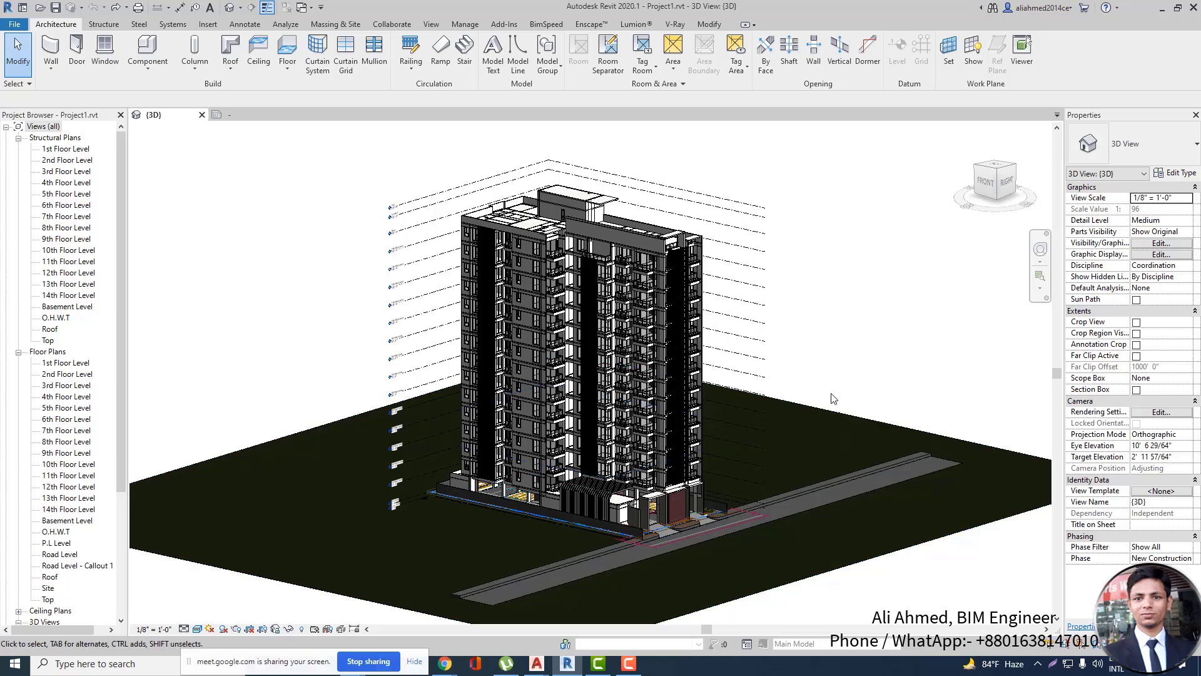
{"action": "middle_click_drag", "start_coordinate": [834, 400], "coordinate": [868, 339], "text": "shift"}
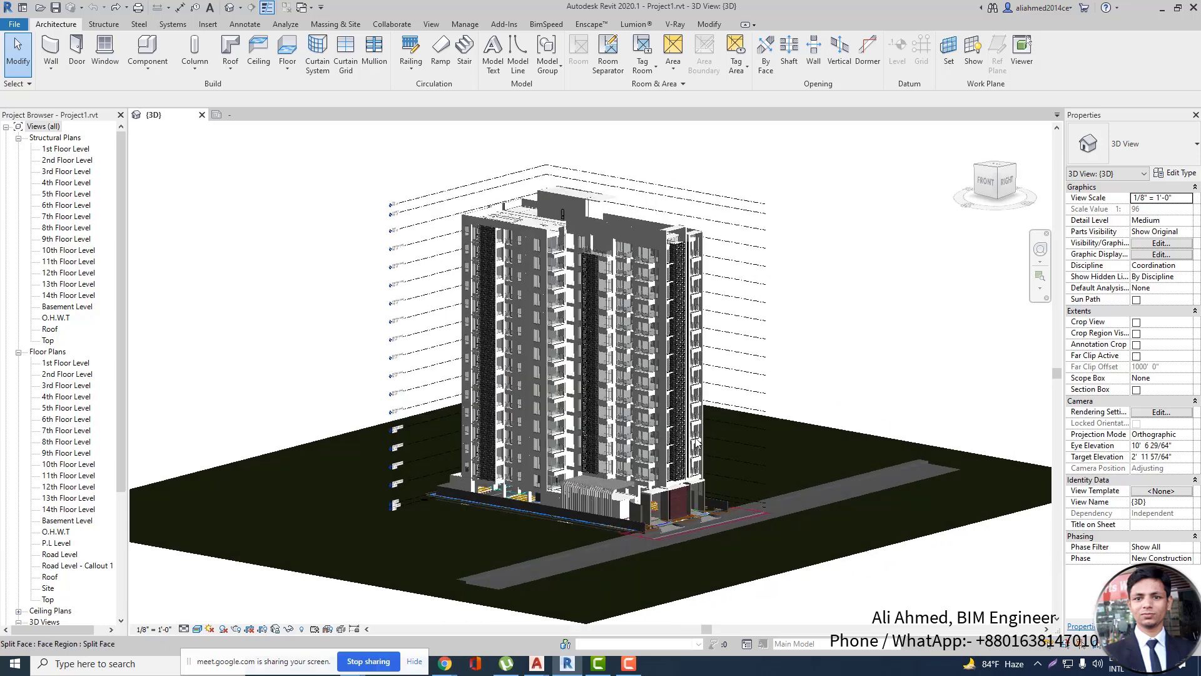
{"action": "scroll", "coordinate": [863, 441], "scroll_direction": "up", "scroll_amount": 5}
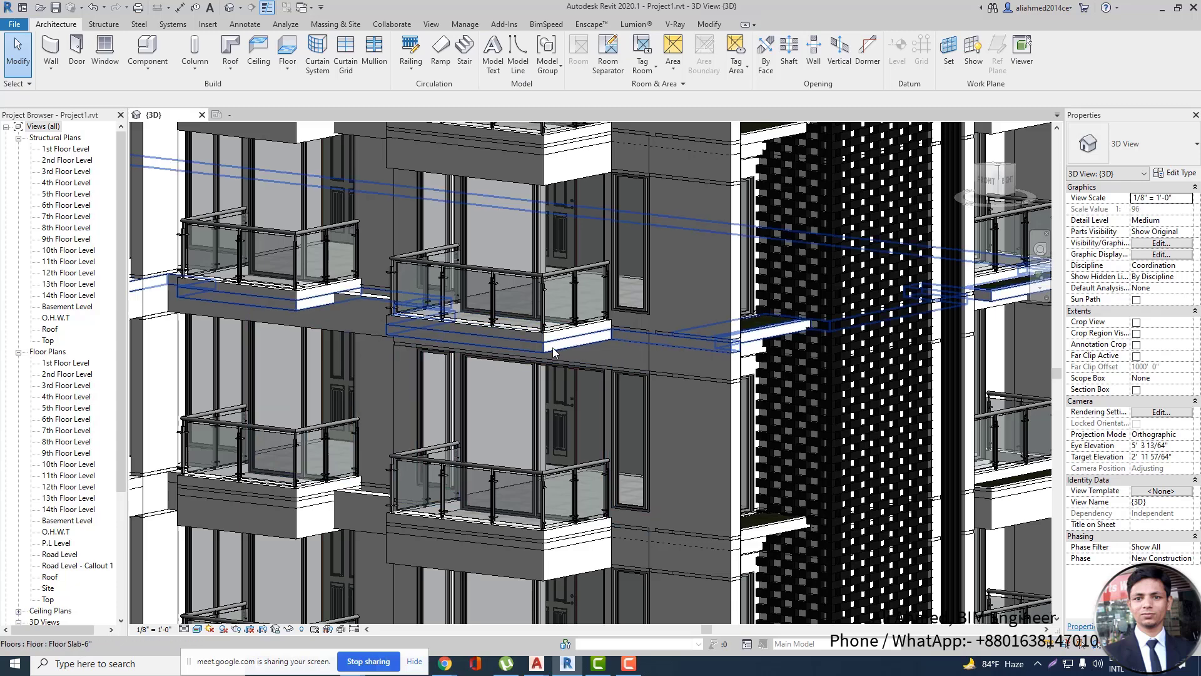
Copy the 12th Floor Level slab straight down by 1' 0 1/2" with the Multiple option, working from the front view.
{"action": "left_click", "coordinate": [553, 347]}
{"action": "key", "text": "Escape"}
{"action": "left_click", "coordinate": [550, 345]}
{"action": "key", "text": "Escape"}
{"action": "left_click", "coordinate": [550, 346]}
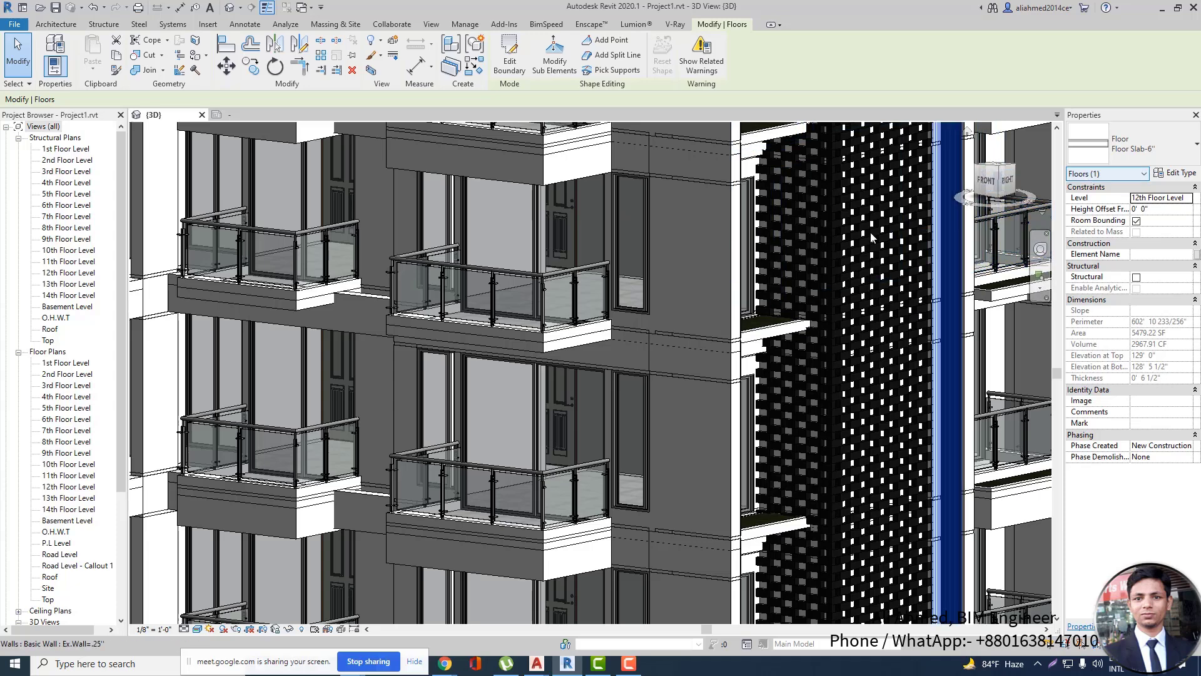
{"action": "key", "text": "Escape"}
{"action": "left_click", "coordinate": [543, 352]}
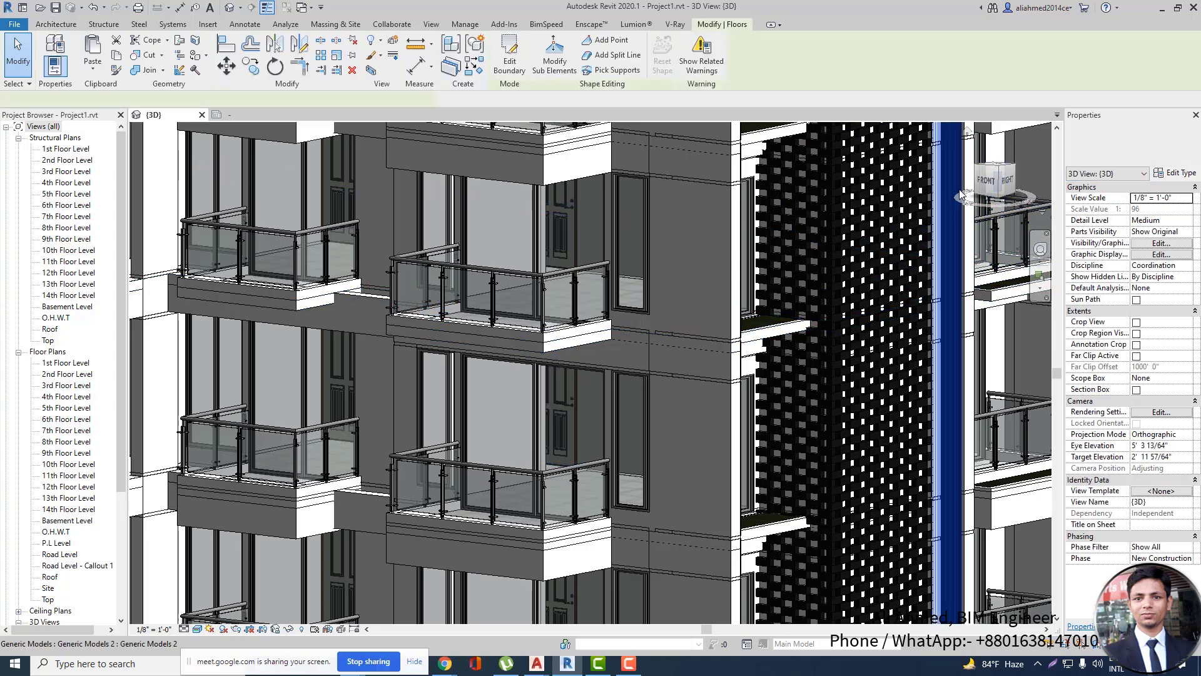
{"action": "left_click", "coordinate": [987, 181]}
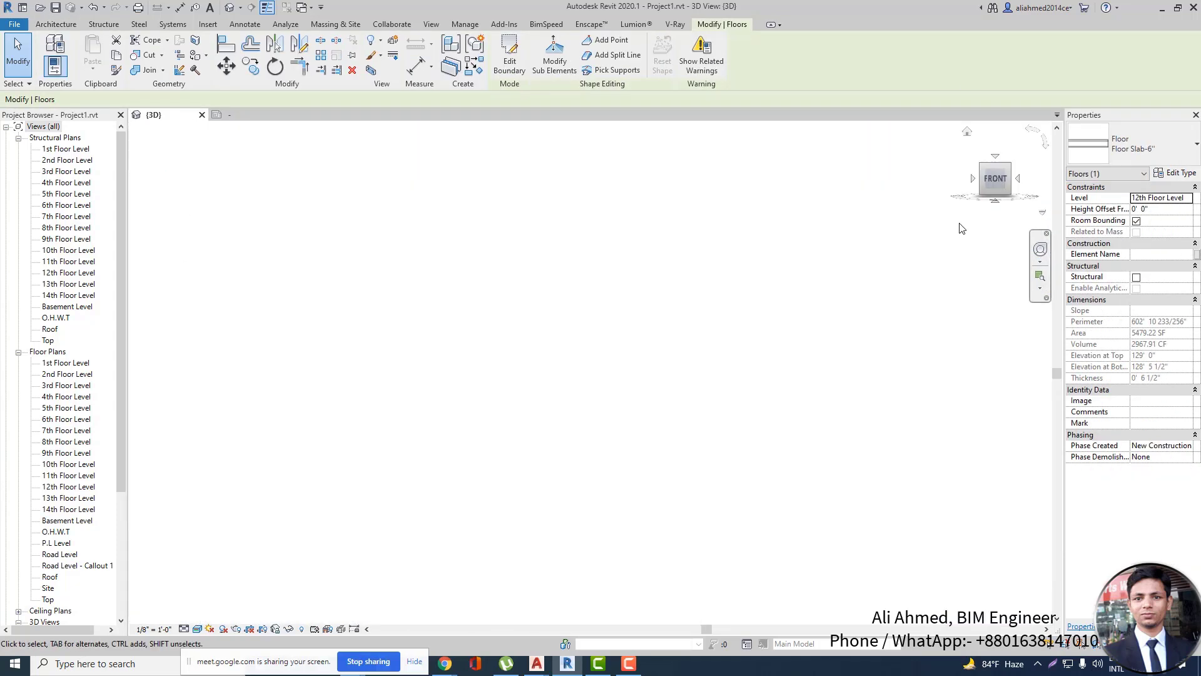
{"action": "scroll", "coordinate": [855, 406], "scroll_direction": "up", "scroll_amount": 5}
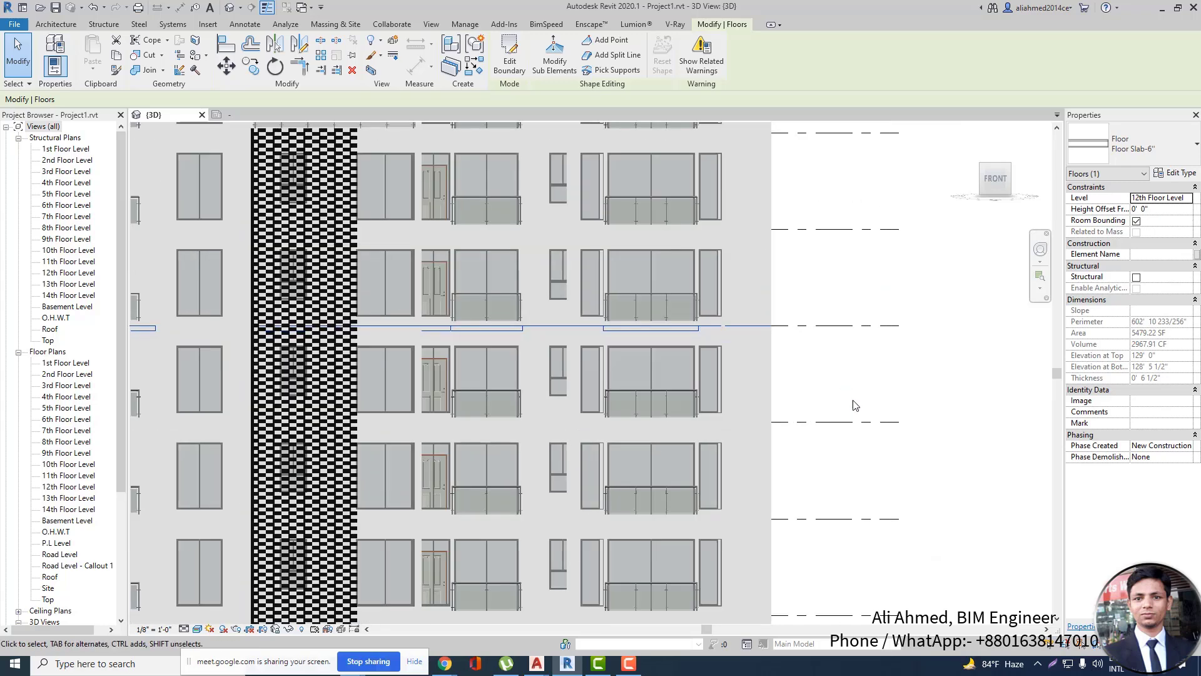
{"action": "scroll", "coordinate": [693, 335], "scroll_direction": "up", "scroll_amount": 3}
{"action": "scroll", "coordinate": [790, 309], "scroll_direction": "up", "scroll_amount": 2}
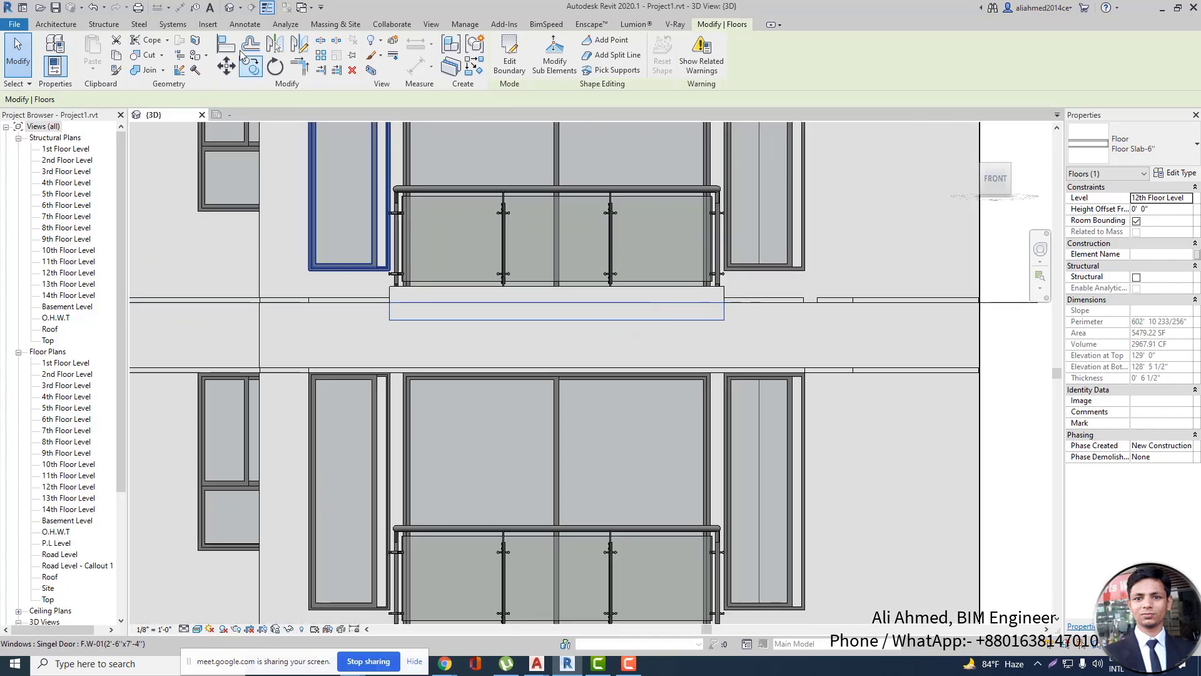
{"action": "left_click", "coordinate": [255, 65]}
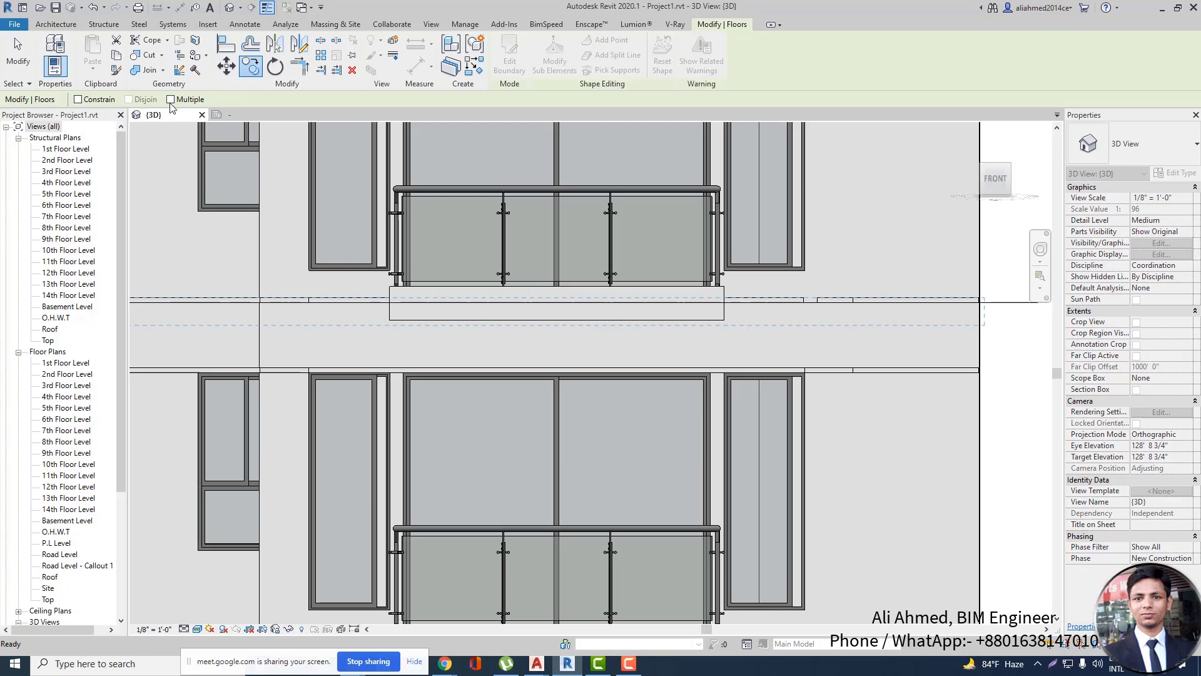
{"action": "left_click", "coordinate": [170, 99]}
{"action": "scroll", "coordinate": [730, 287], "scroll_direction": "up", "scroll_amount": 3}
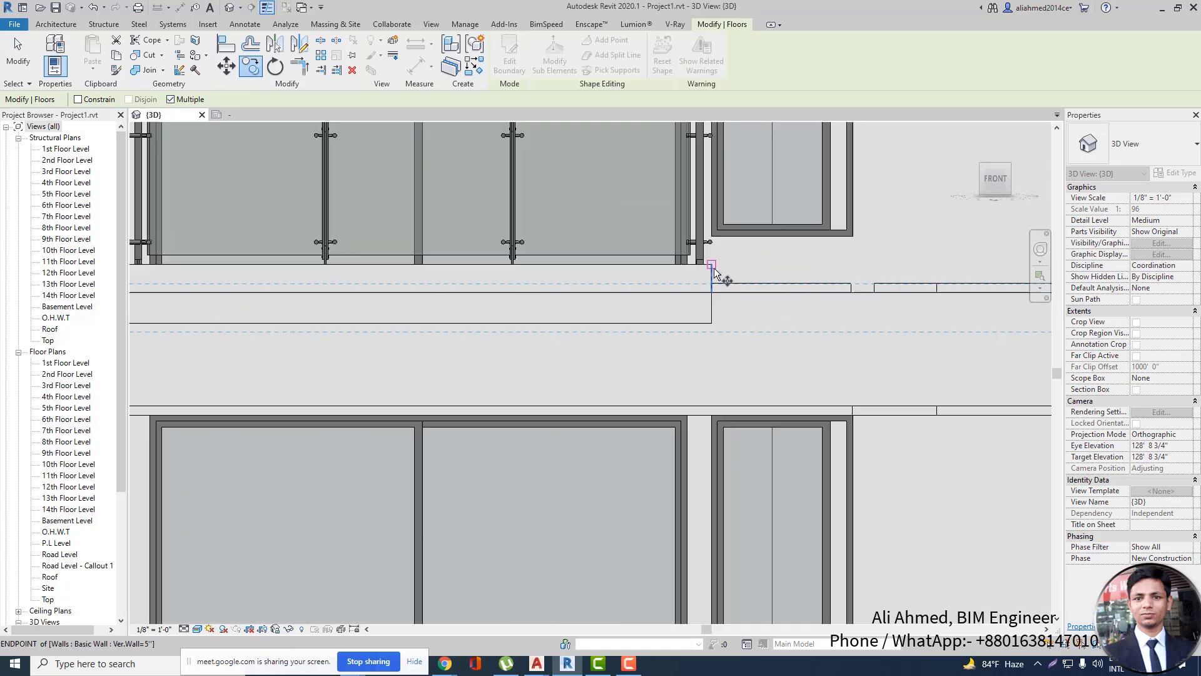
{"action": "left_click", "coordinate": [713, 267]}
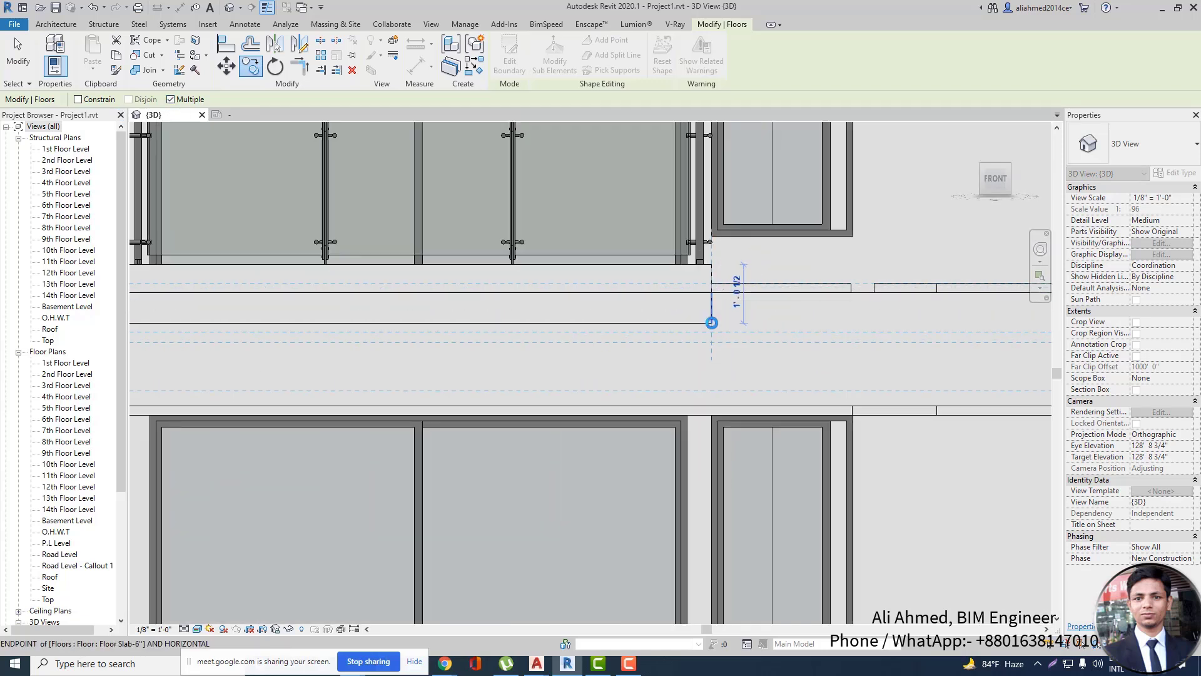
{"action": "left_click", "coordinate": [712, 322]}
{"action": "key", "text": "Escape"}
{"action": "key", "text": "Escape"}
Duplicate the copied lower slab's floor type under the name DFSEF.
{"action": "scroll", "coordinate": [708, 366], "scroll_direction": "down", "scroll_amount": 4}
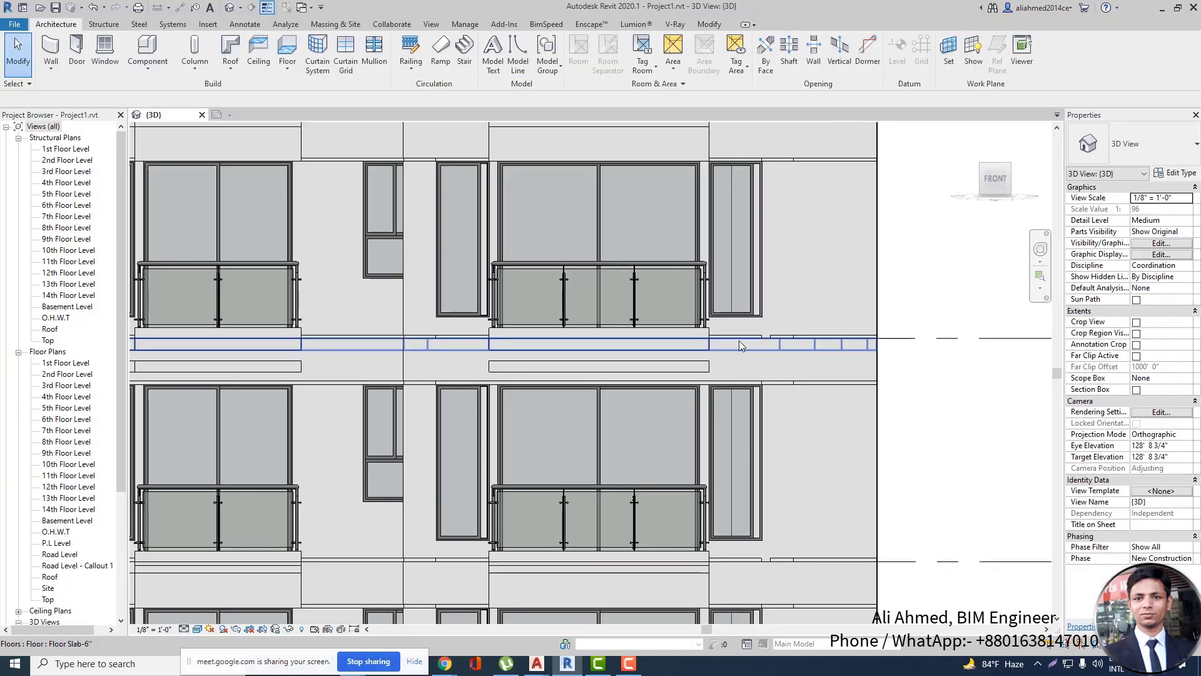
{"action": "middle_click_drag", "start_coordinate": [740, 346], "coordinate": [828, 377], "text": "shift"}
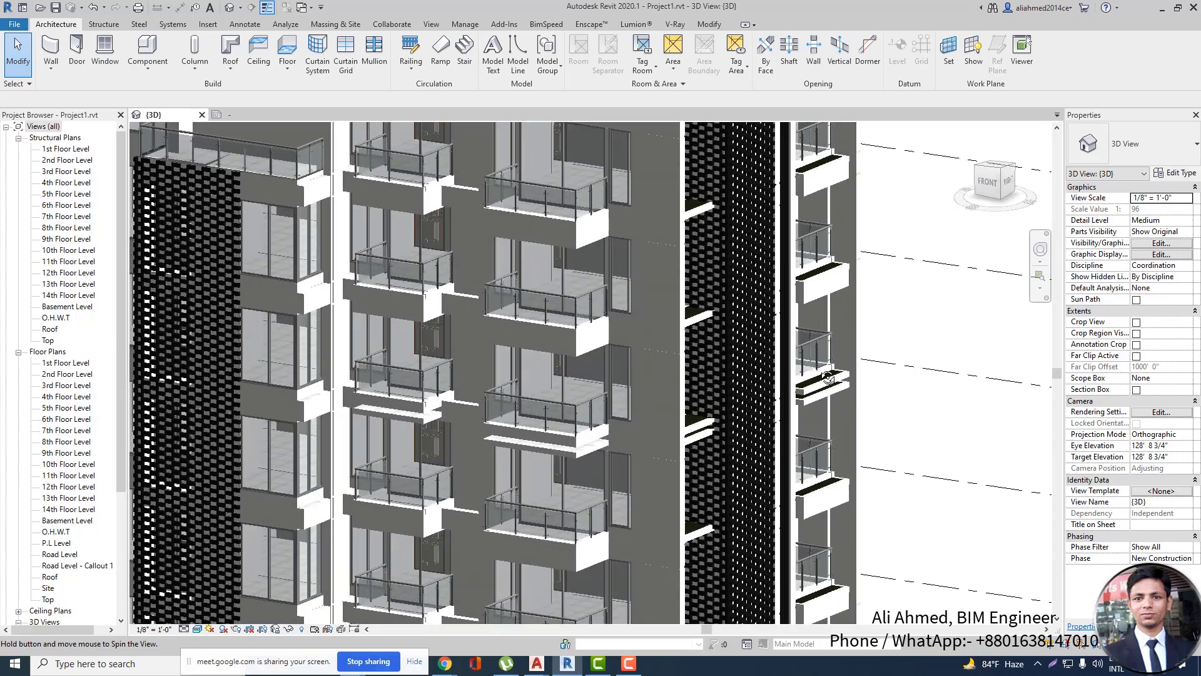
{"action": "scroll", "coordinate": [618, 430], "scroll_direction": "up", "scroll_amount": 5}
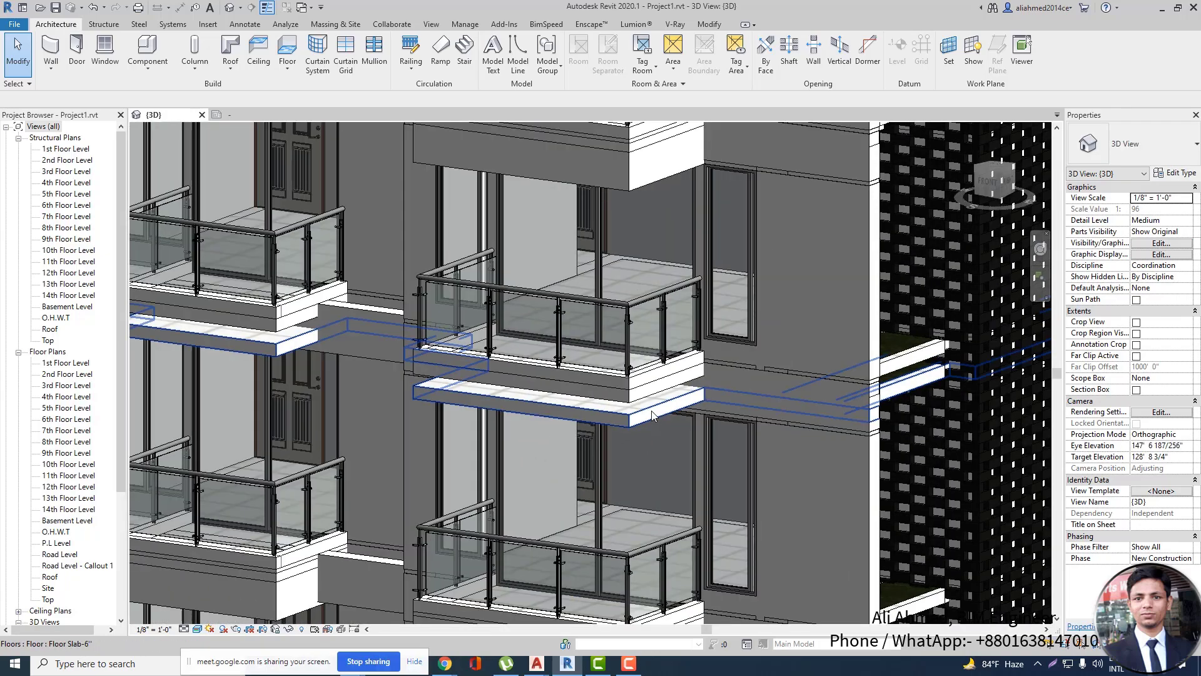
{"action": "left_click", "coordinate": [652, 416]}
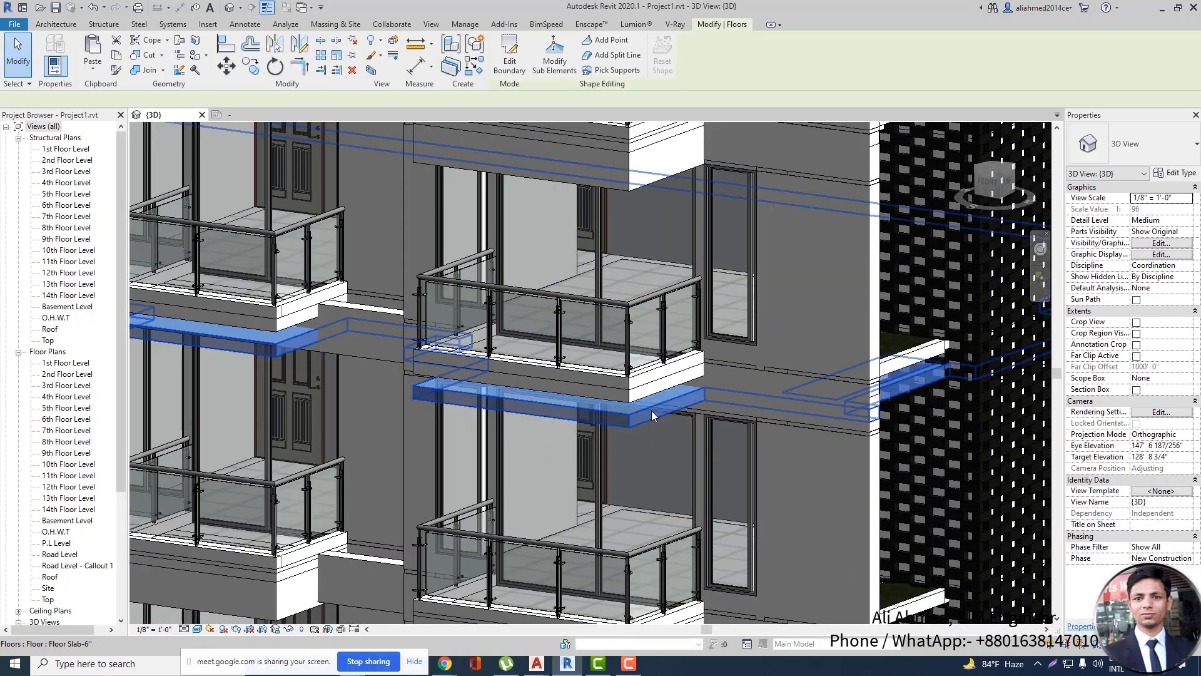
{"action": "left_click", "coordinate": [1193, 179]}
{"action": "left_click", "coordinate": [834, 215]}
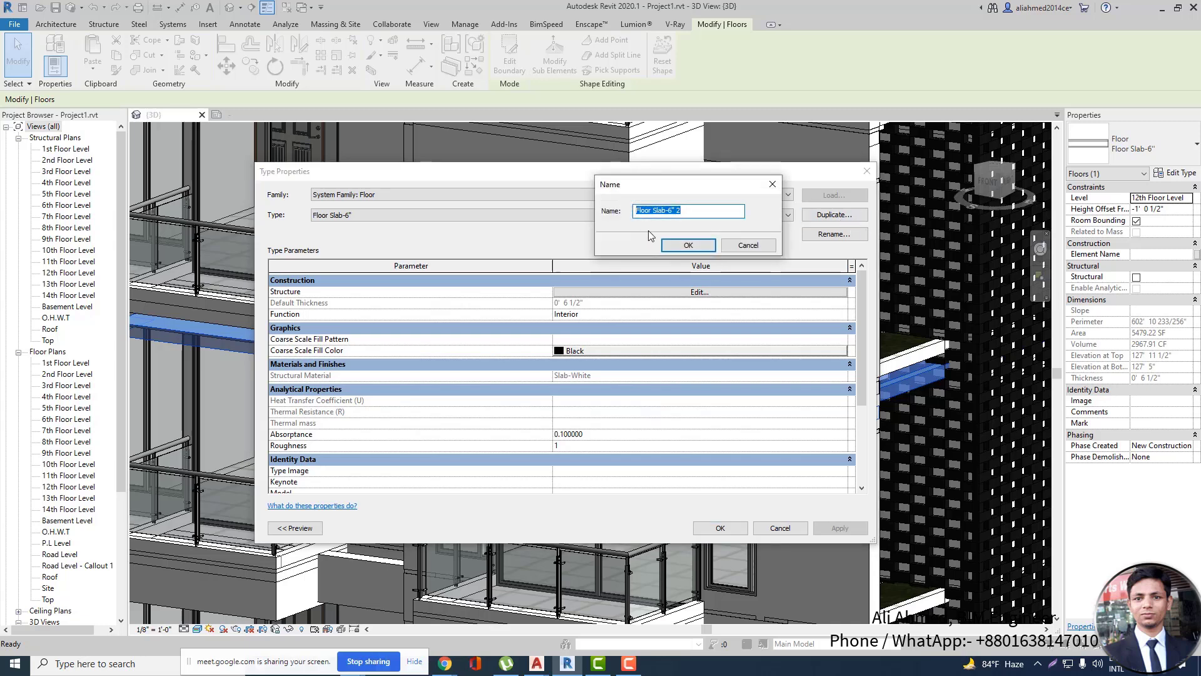
{"action": "type", "text": "DFSEF"}
{"action": "left_click", "coordinate": [688, 245]}
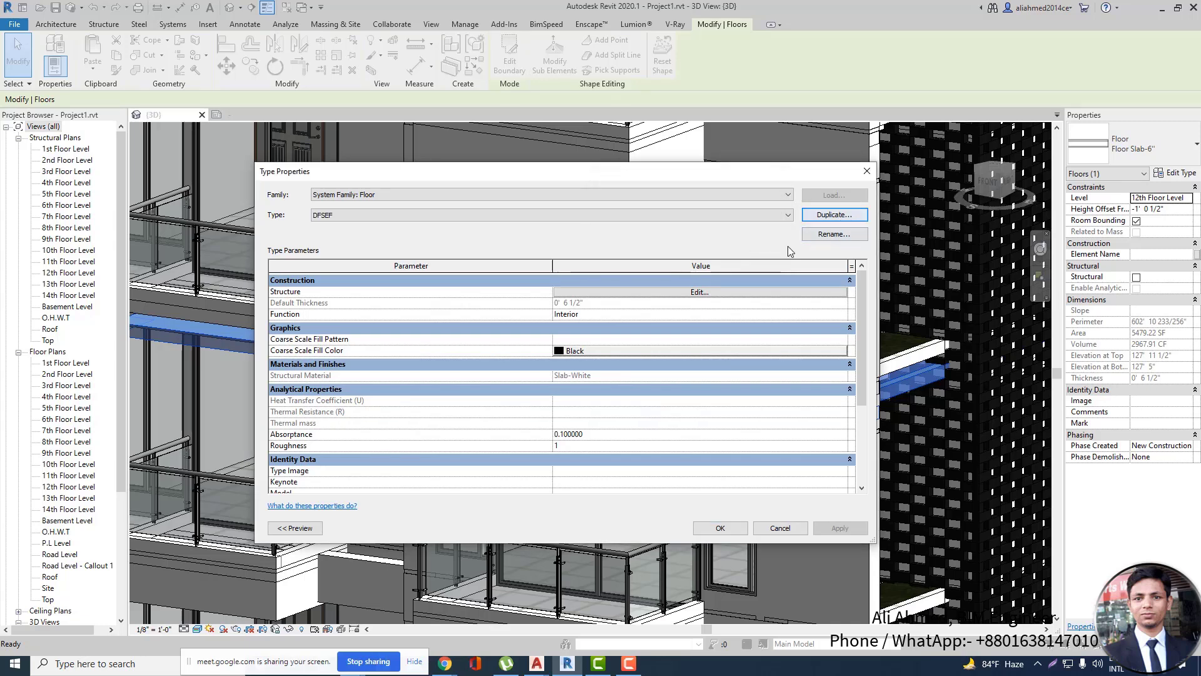
Delete the bottom Finish 1 layer and both finish layers above the core from the DFSEF floor structure.
{"action": "left_click", "coordinate": [698, 292]}
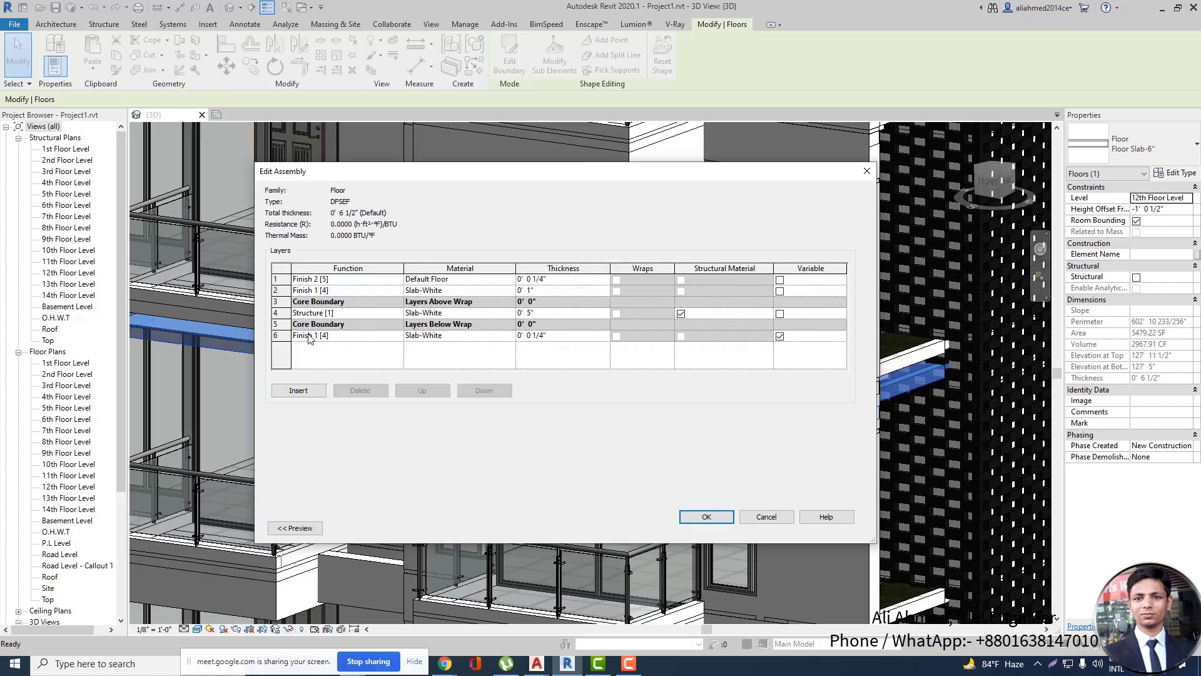
{"action": "left_click", "coordinate": [285, 336]}
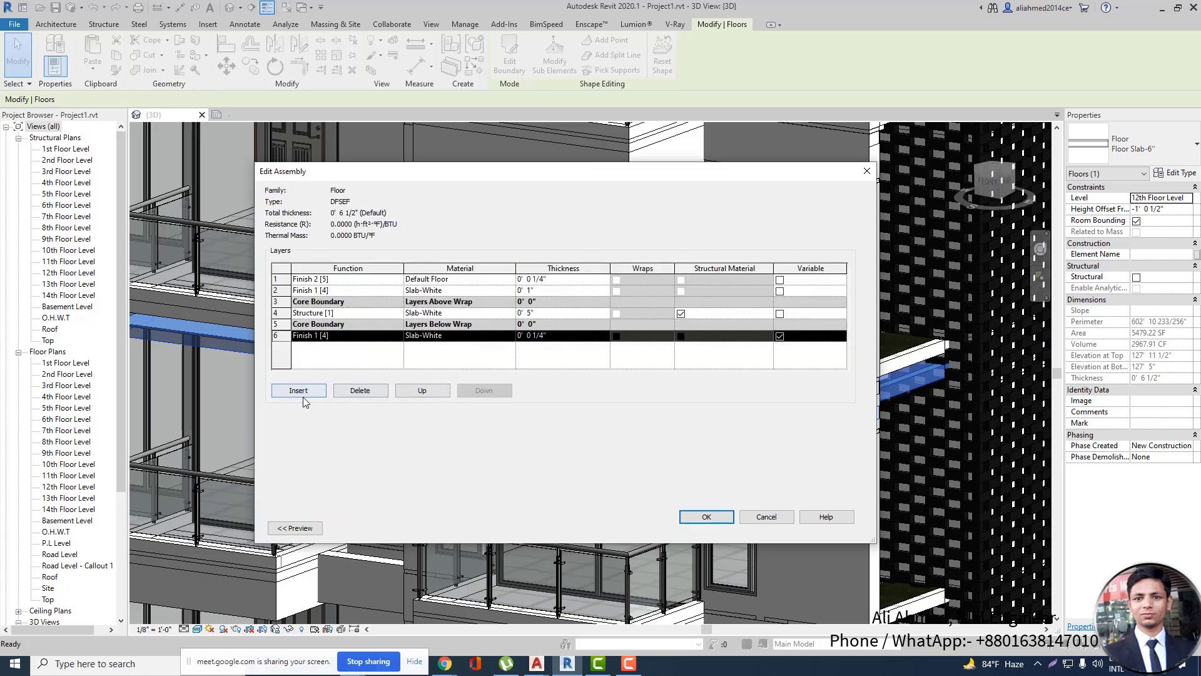
{"action": "left_click", "coordinate": [360, 391]}
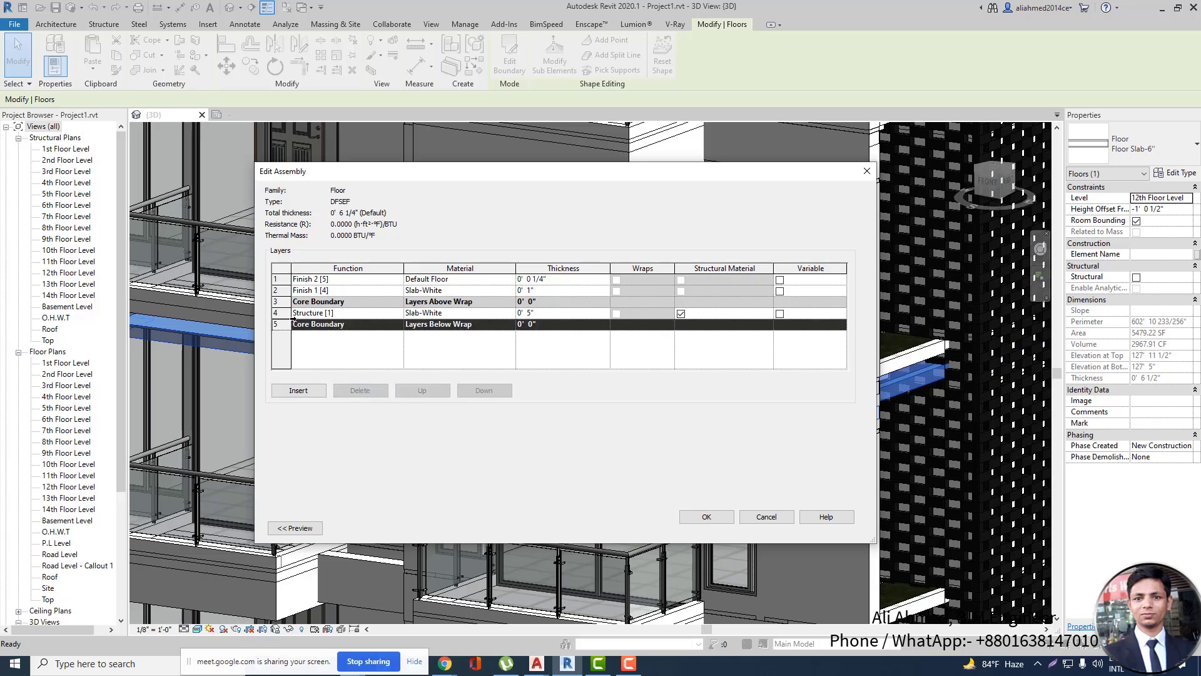
{"action": "left_click", "coordinate": [280, 279]}
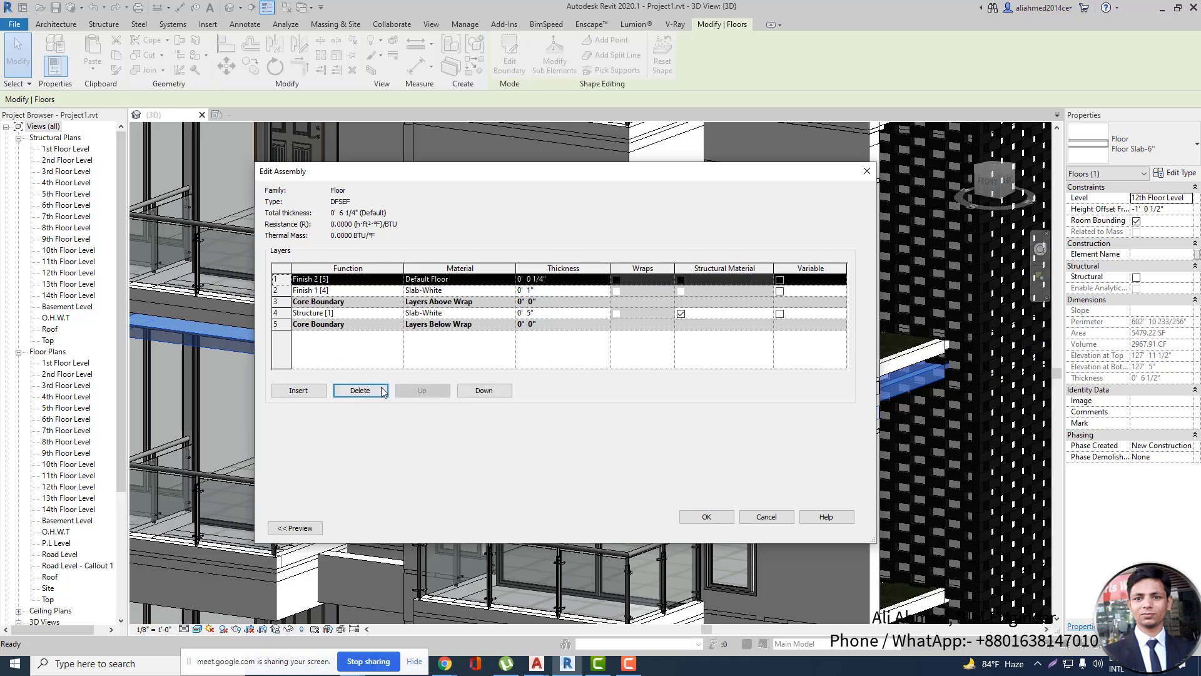
{"action": "left_click", "coordinate": [360, 391]}
{"action": "left_click", "coordinate": [360, 390]}
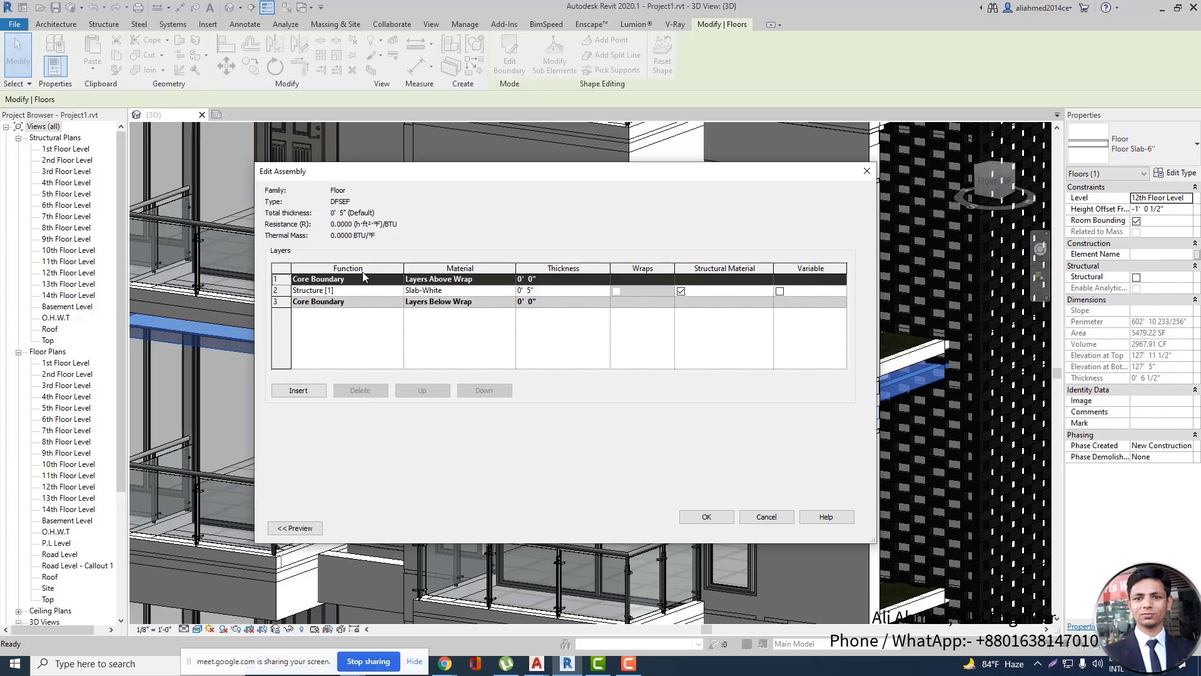
{"action": "left_click", "coordinate": [278, 290]}
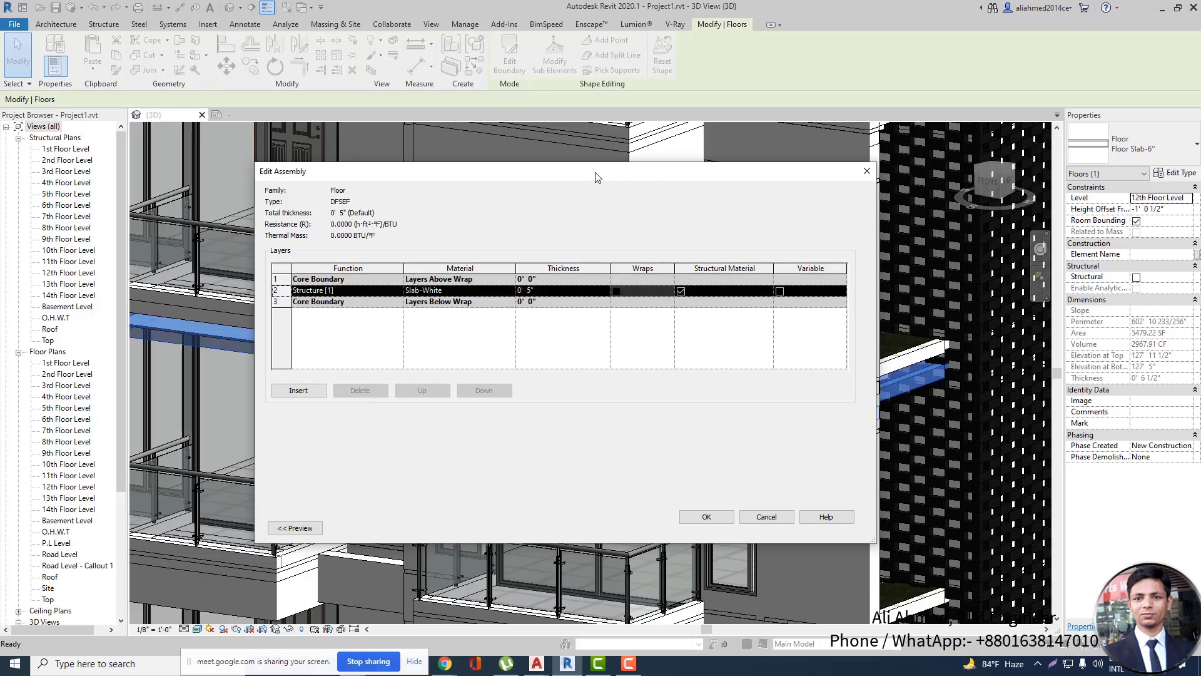
{"action": "left_click_drag", "start_coordinate": [597, 177], "coordinate": [933, 169]}
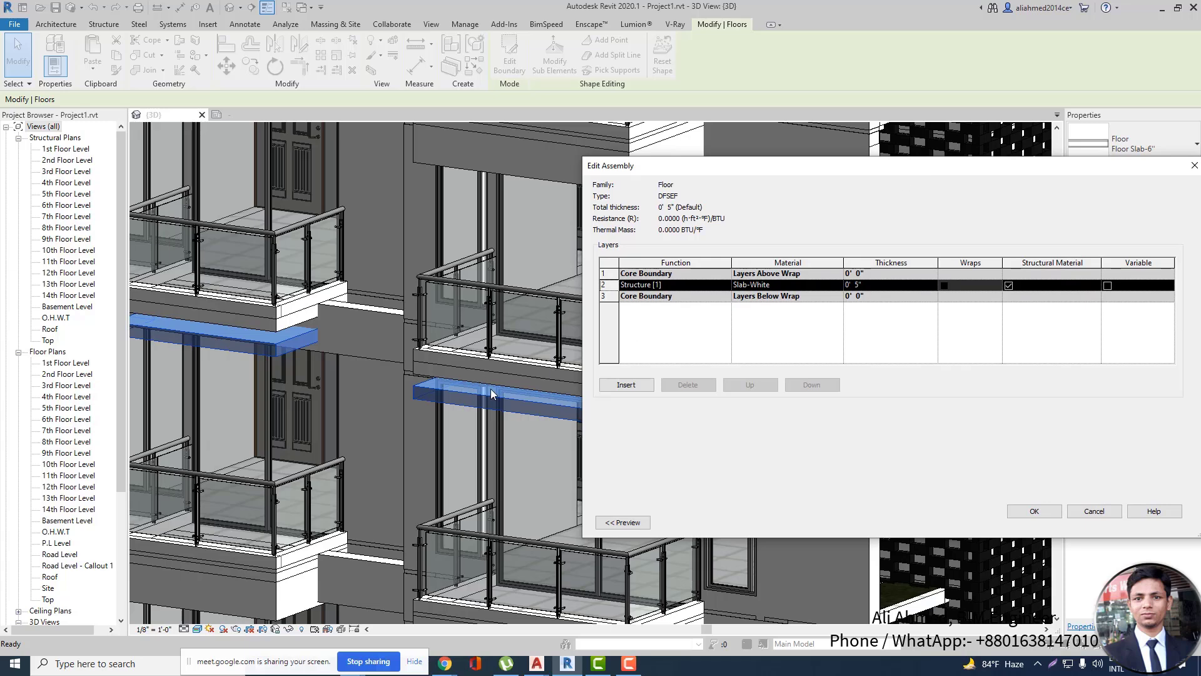
{"action": "left_click_drag", "start_coordinate": [846, 169], "coordinate": [658, 182]}
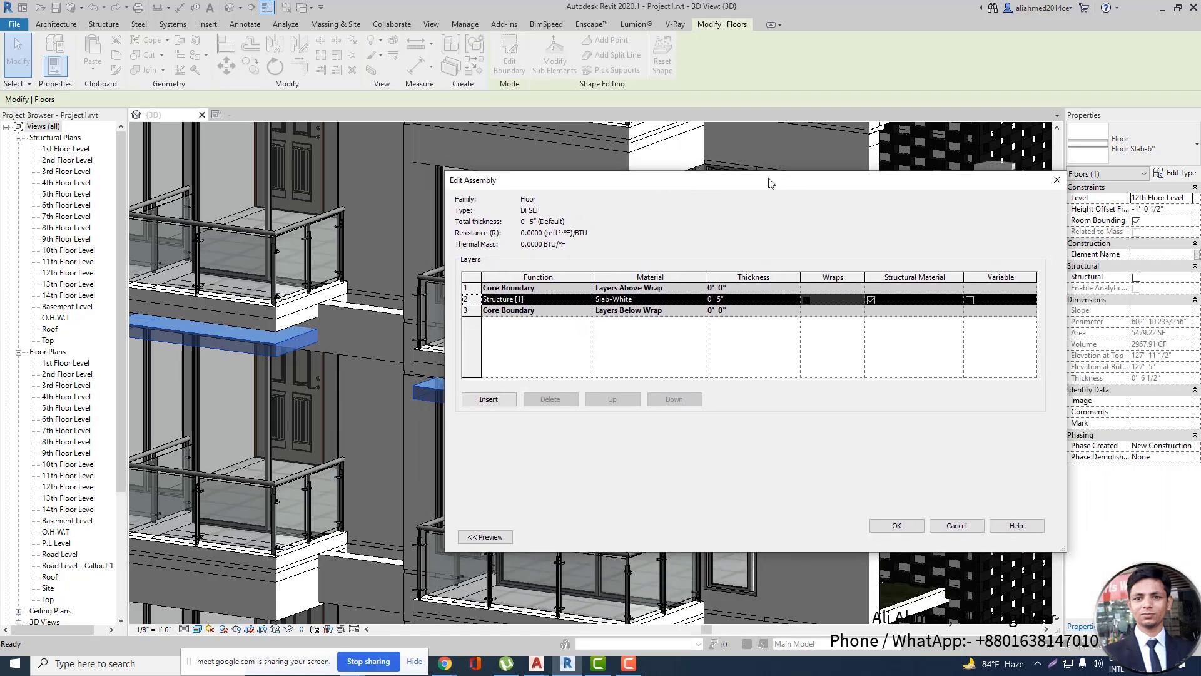
{"action": "left_click_drag", "start_coordinate": [710, 187], "coordinate": [922, 191]}
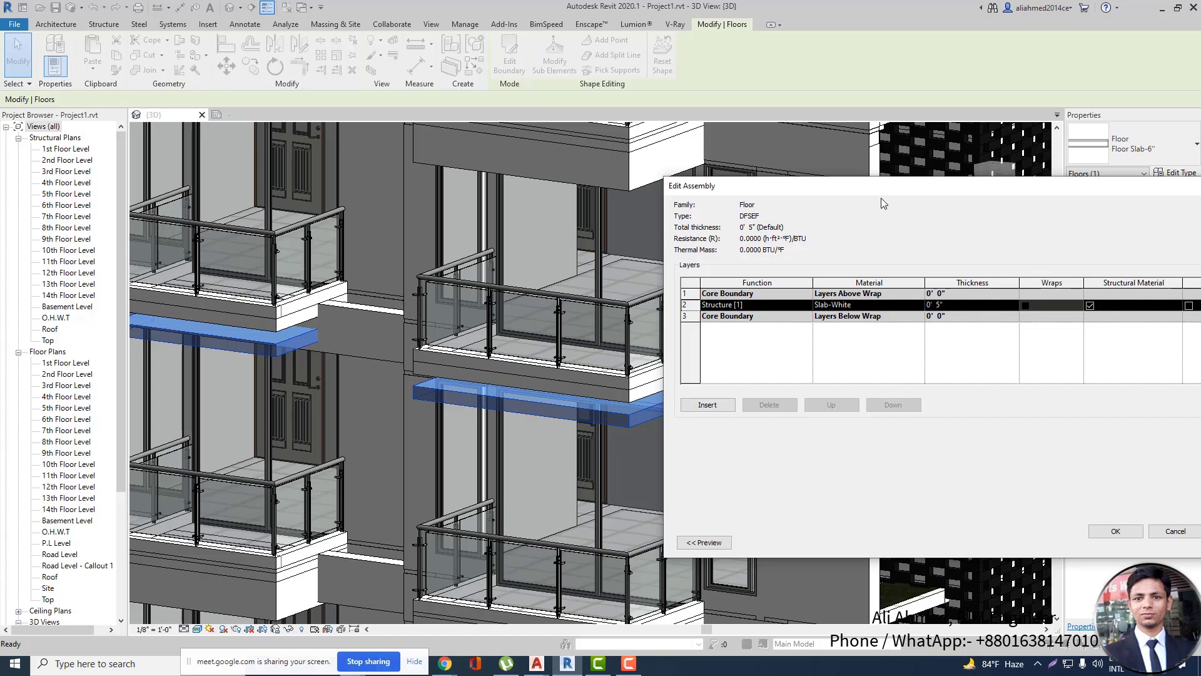
{"action": "left_click_drag", "start_coordinate": [881, 191], "coordinate": [833, 174]}
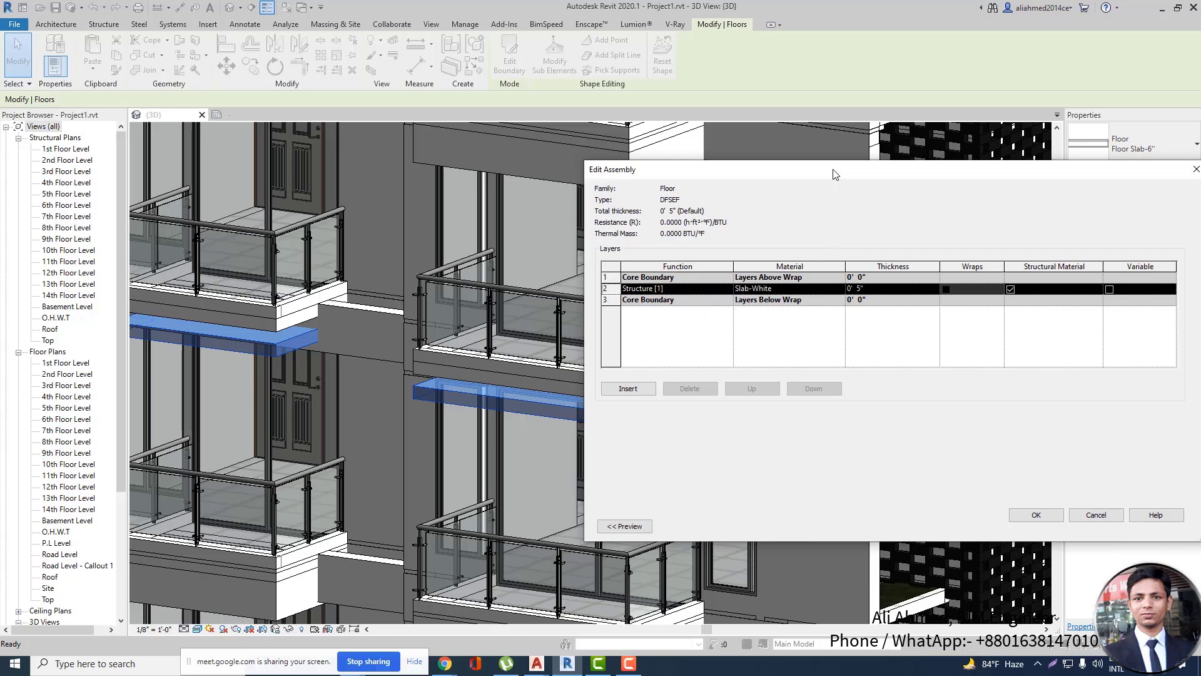
{"action": "left_click_drag", "start_coordinate": [836, 174], "coordinate": [944, 164]}
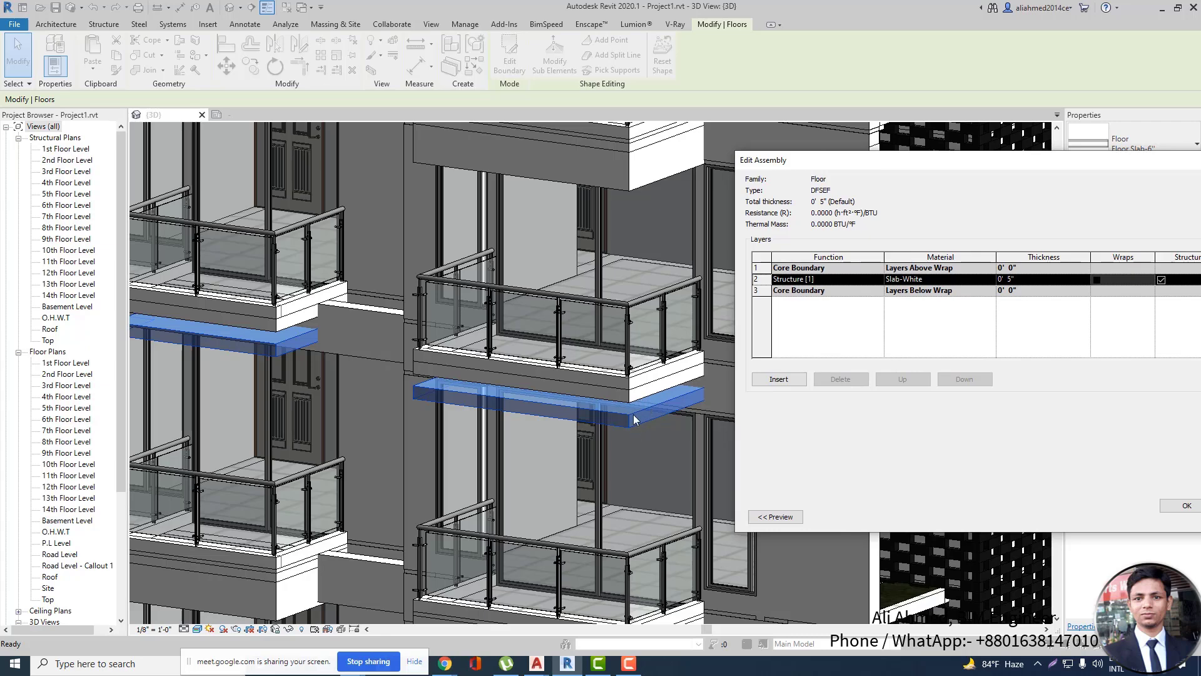
{"action": "left_click_drag", "start_coordinate": [966, 166], "coordinate": [922, 185]}
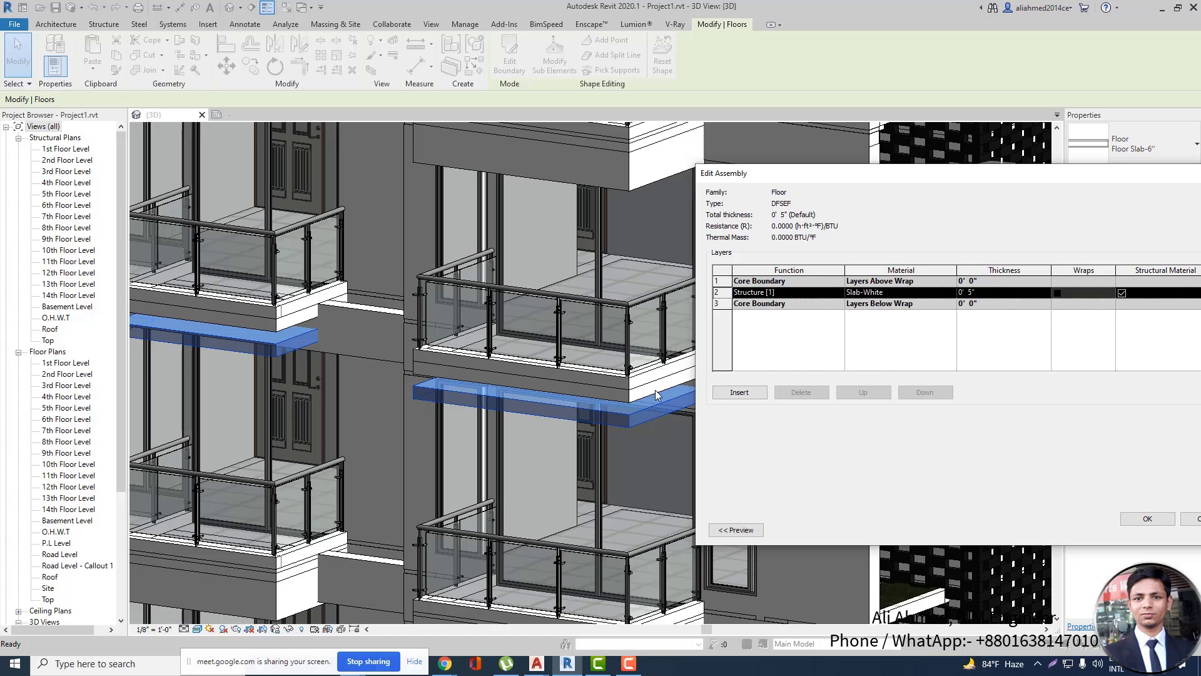
{"action": "left_click_drag", "start_coordinate": [956, 184], "coordinate": [950, 146]}
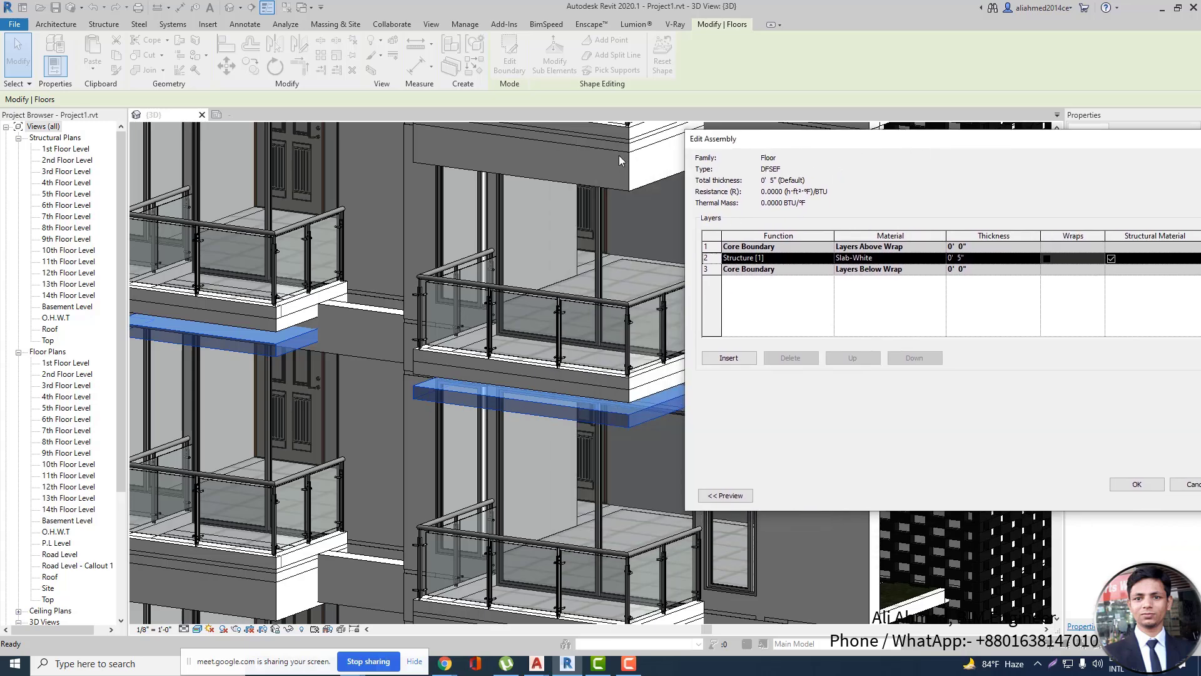
Set the DFSEF floor's structure layer thickness to 1.5 feet and accept the type changes.
{"action": "left_click", "coordinate": [1008, 258]}
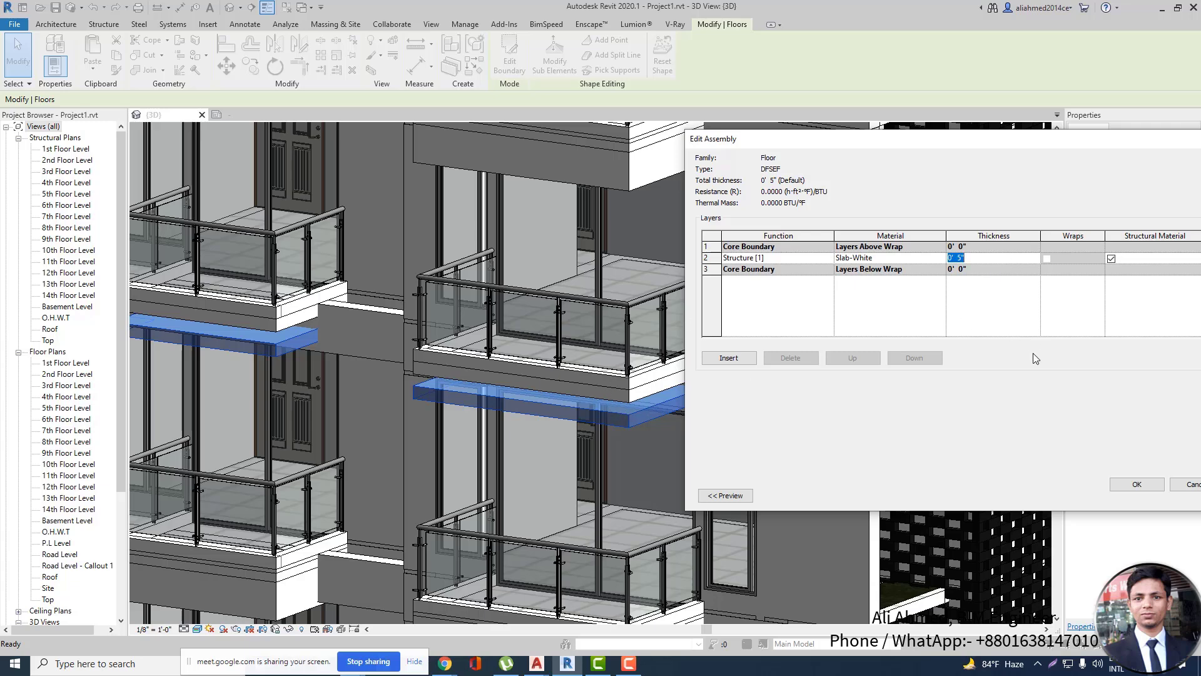
{"action": "type", "text": "1.5"}
{"action": "left_click", "coordinate": [1126, 485]}
{"action": "left_click", "coordinate": [1153, 496]}
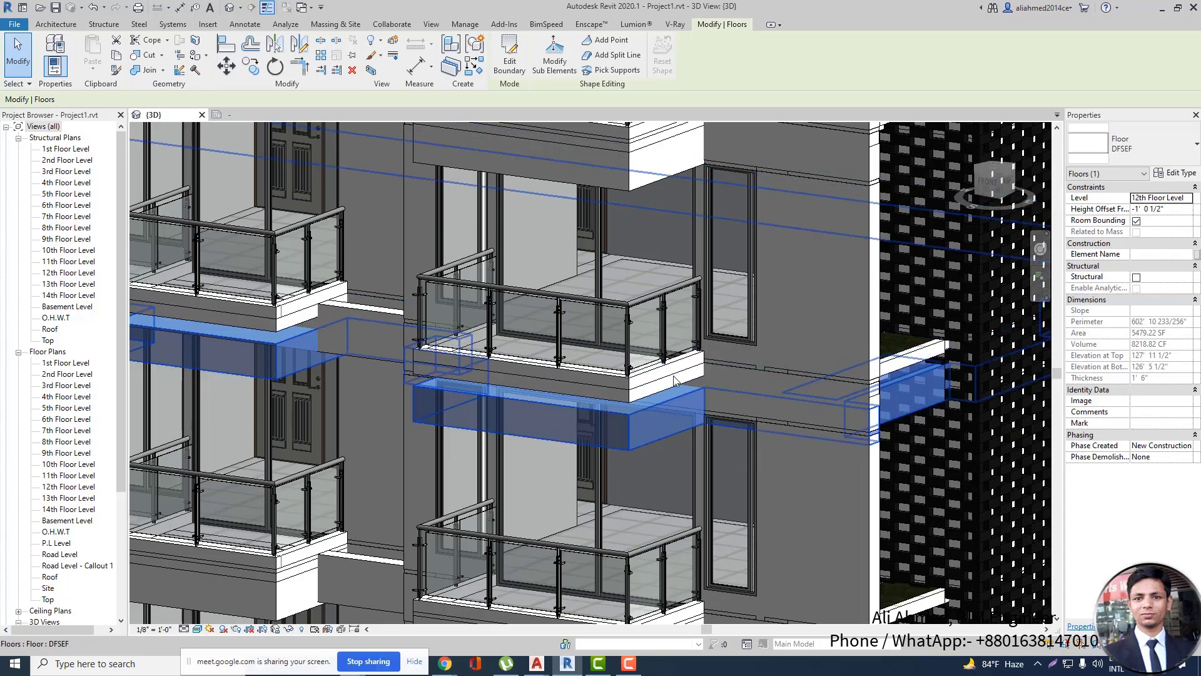
Align the lower slab's top edge with the underside of the balcony slab above it, working from the front view.
{"action": "left_click", "coordinate": [990, 207]}
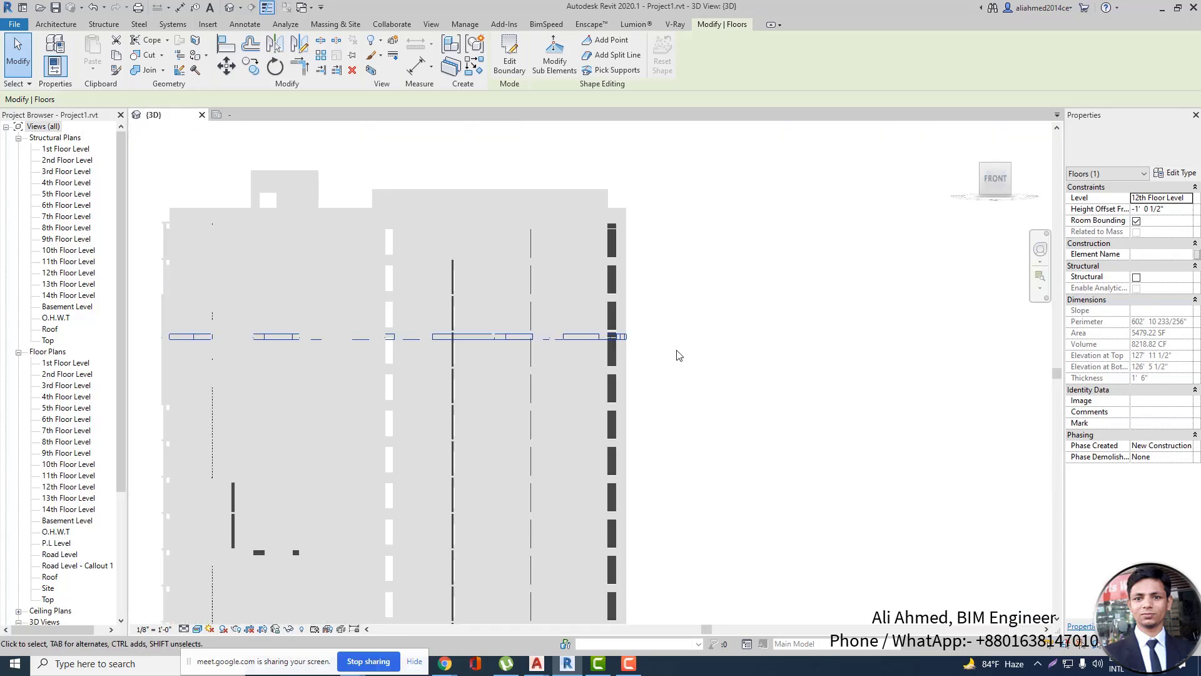
{"action": "scroll", "coordinate": [604, 344], "scroll_direction": "up", "scroll_amount": 5}
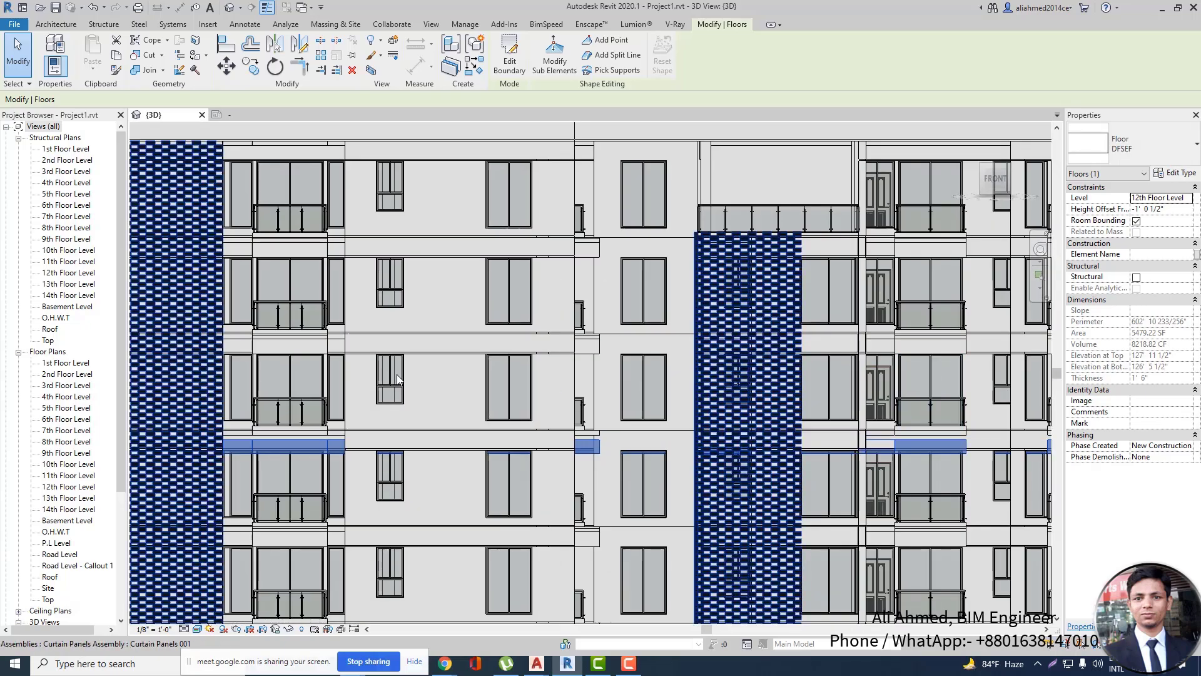
{"action": "scroll", "coordinate": [709, 380], "scroll_direction": "up", "scroll_amount": 8}
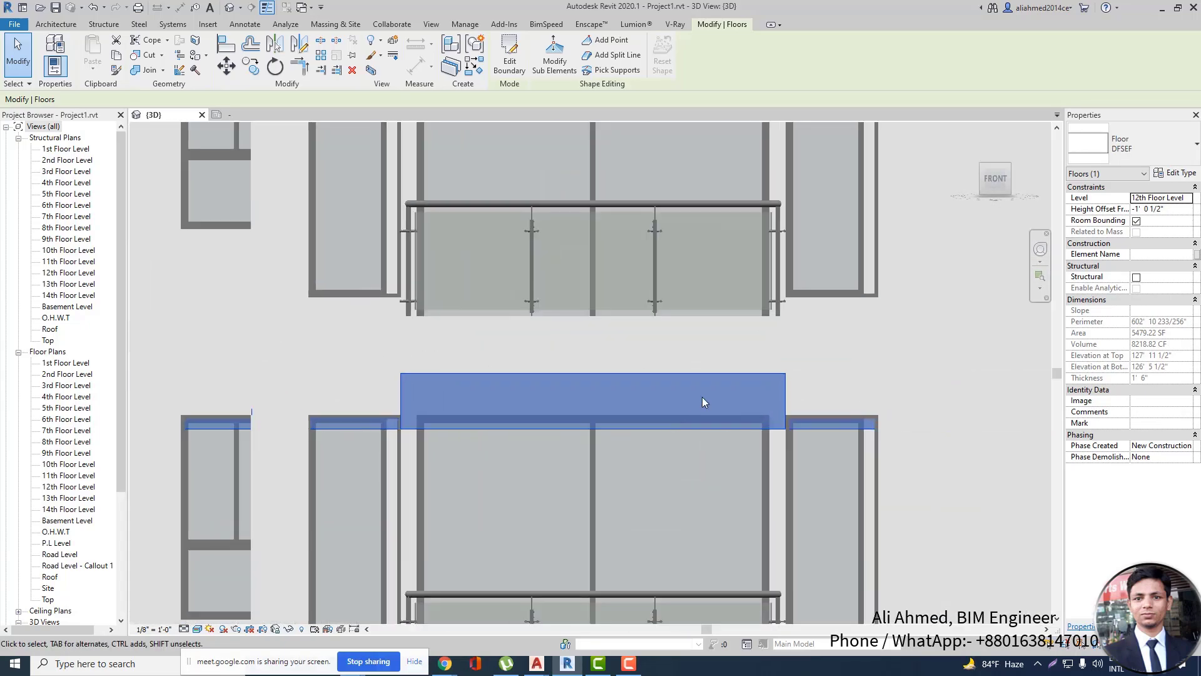
{"action": "left_click", "coordinate": [224, 48]}
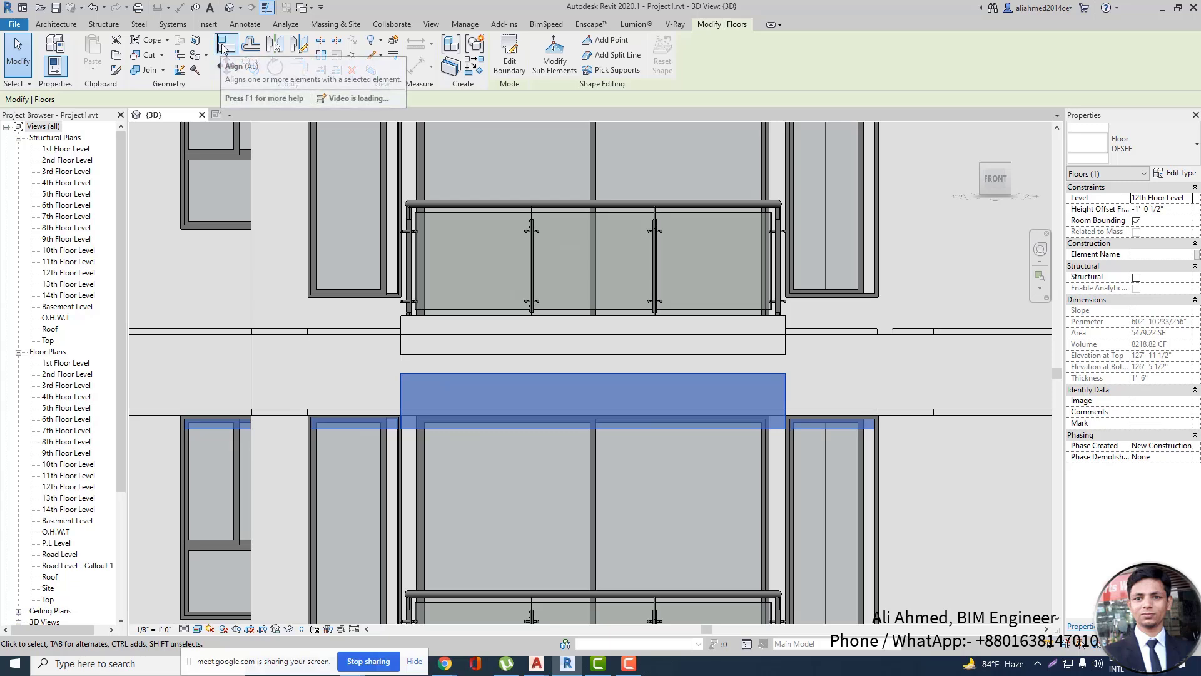
{"action": "left_click", "coordinate": [775, 354]}
{"action": "left_click", "coordinate": [790, 374]}
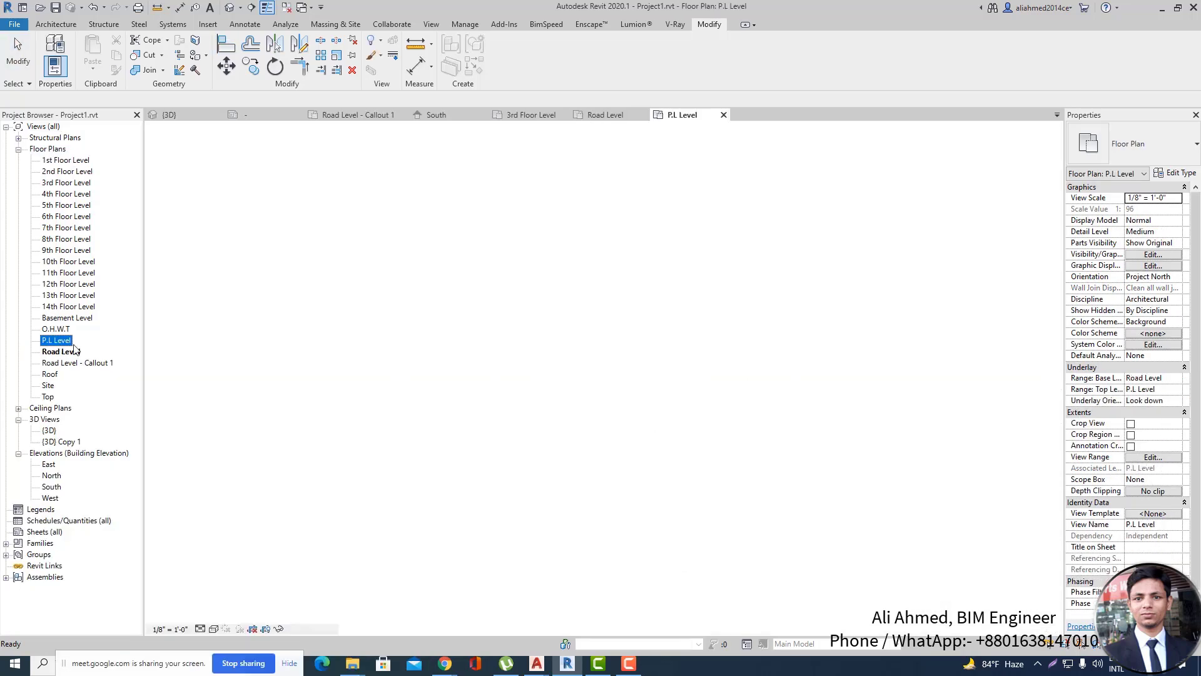
Draw a horizontal building section line across the full width of the building in the P.L Level floor plan.
{"action": "scroll", "coordinate": [686, 395], "scroll_direction": "up", "scroll_amount": 6}
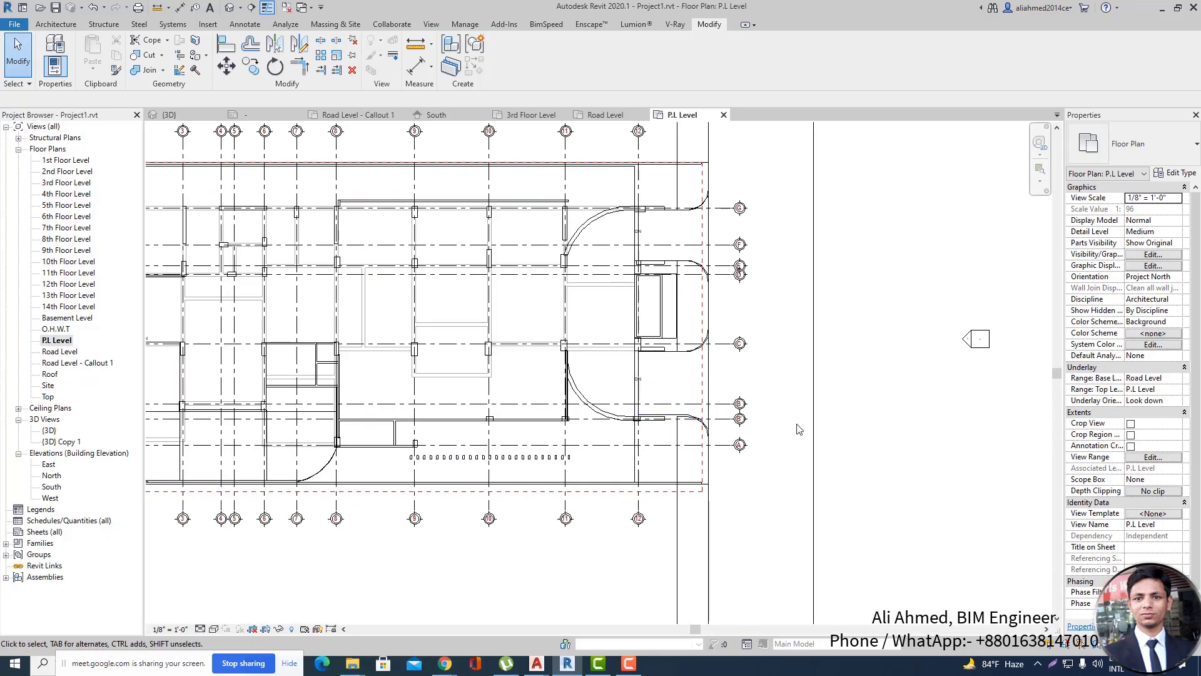
{"action": "scroll", "coordinate": [833, 422], "scroll_direction": "down", "scroll_amount": 2}
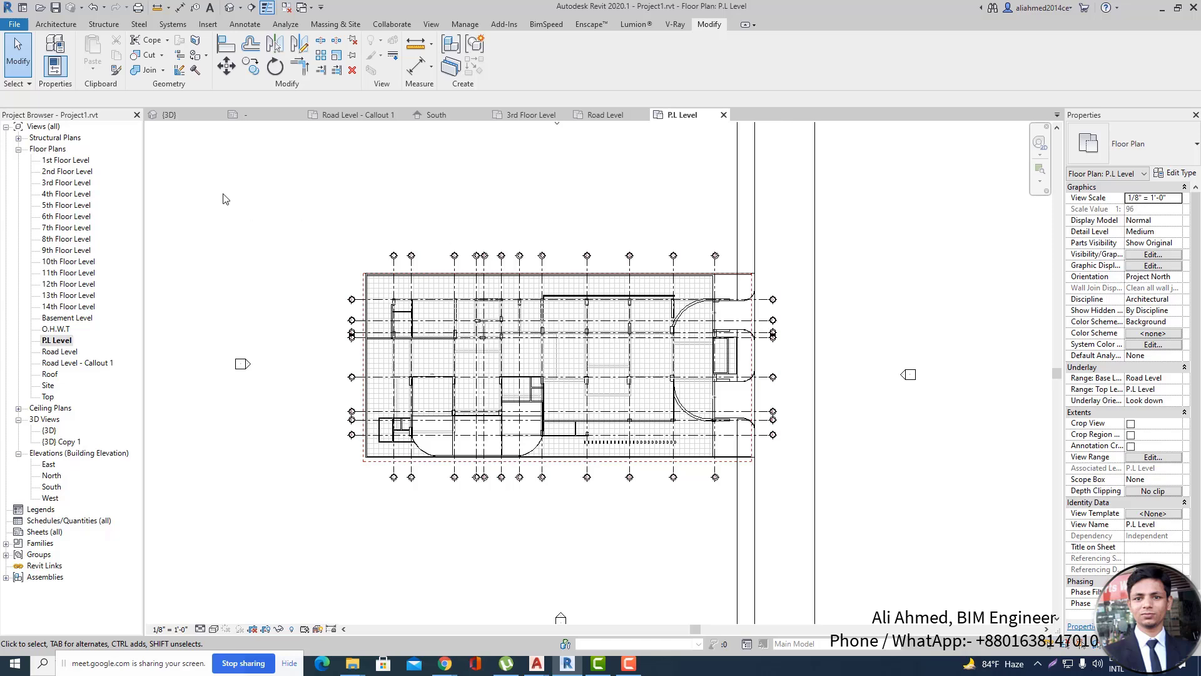
{"action": "left_click", "coordinate": [250, 7]}
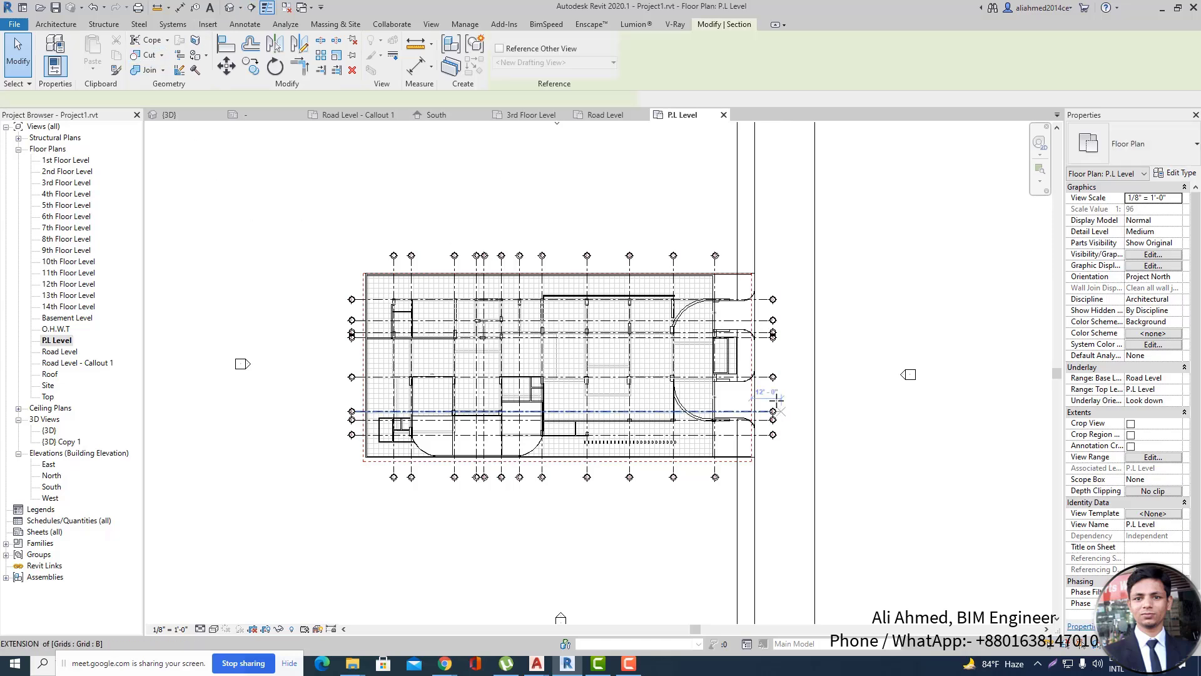
{"action": "scroll", "coordinate": [788, 399], "scroll_direction": "up", "scroll_amount": 2}
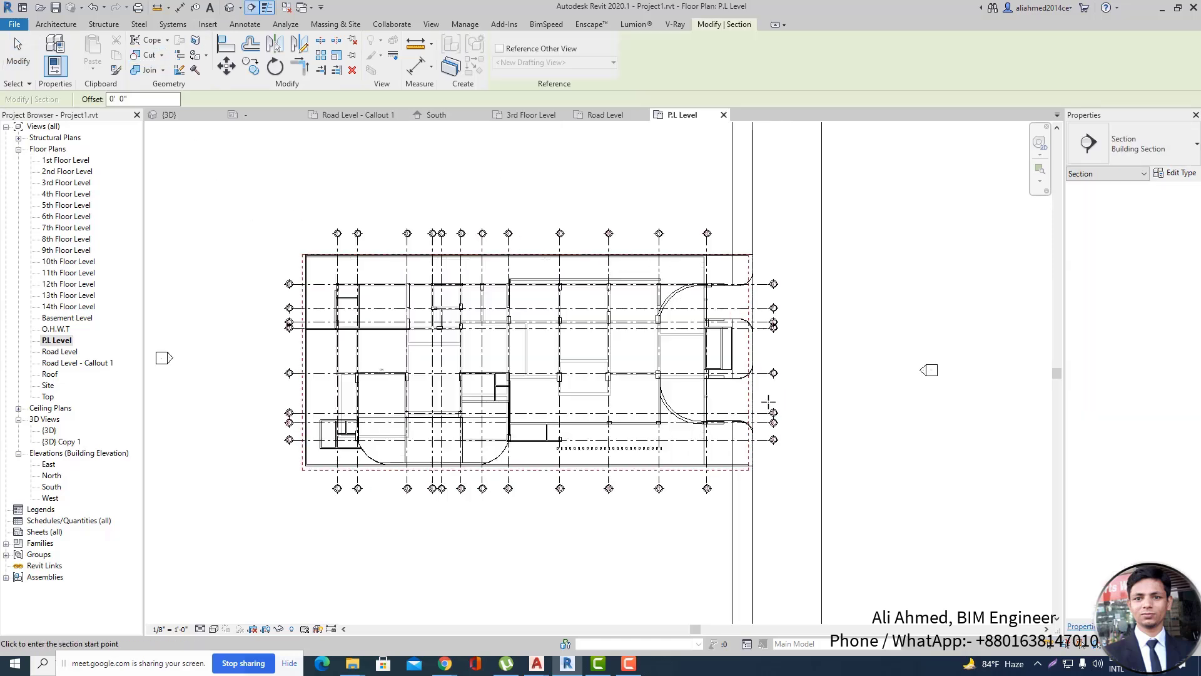
{"action": "left_click", "coordinate": [867, 398]}
{"action": "scroll", "coordinate": [842, 395], "scroll_direction": "down", "scroll_amount": 2}
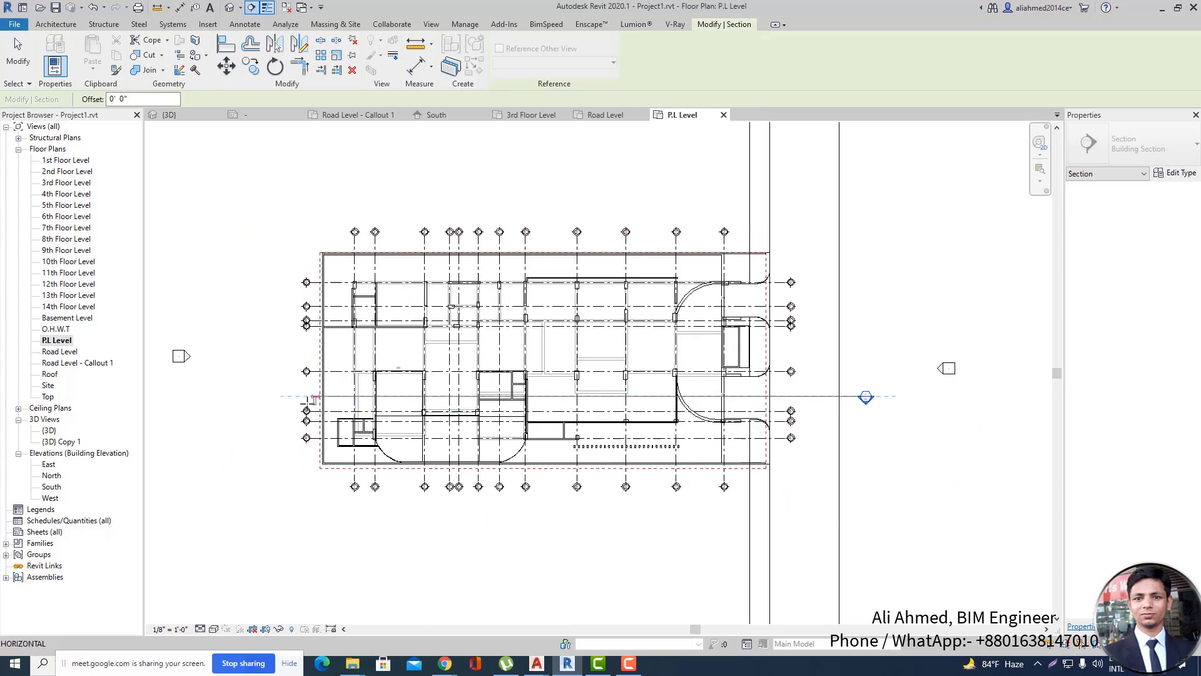
{"action": "scroll", "coordinate": [298, 399], "scroll_direction": "down", "scroll_amount": 1}
{"action": "left_click", "coordinate": [263, 398]}
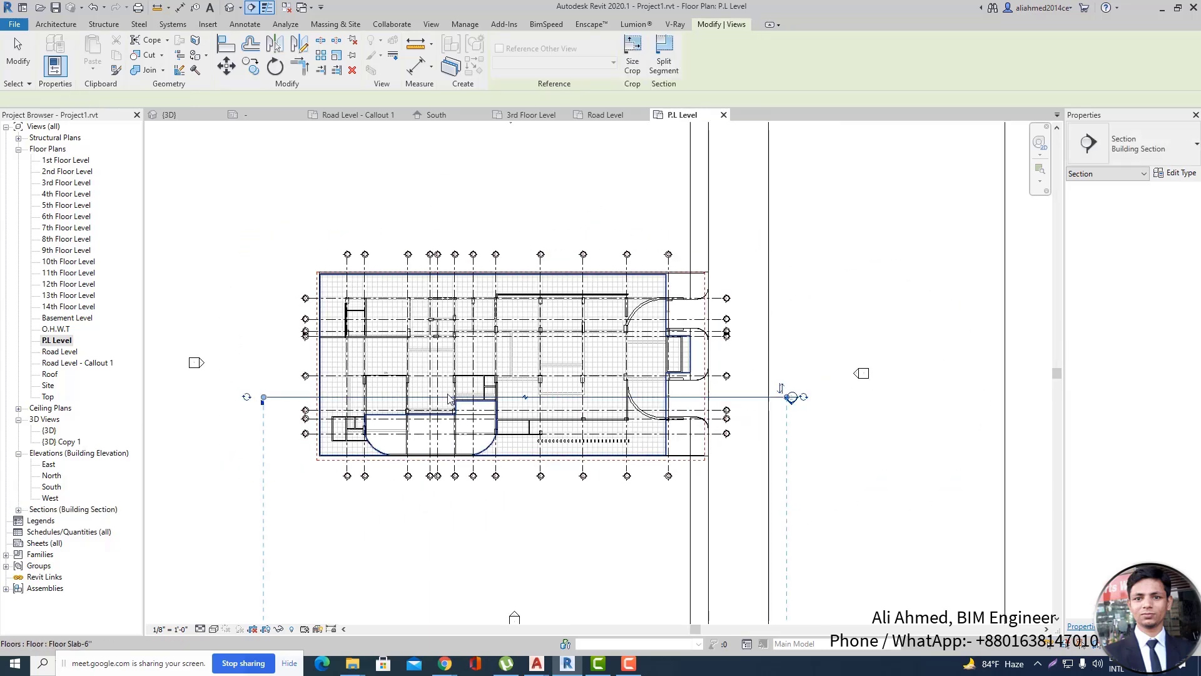
Shorten the section's far clip depth to about 43 feet so its boundary ends just beyond the building.
{"action": "scroll", "coordinate": [548, 350], "scroll_direction": "down", "scroll_amount": 2}
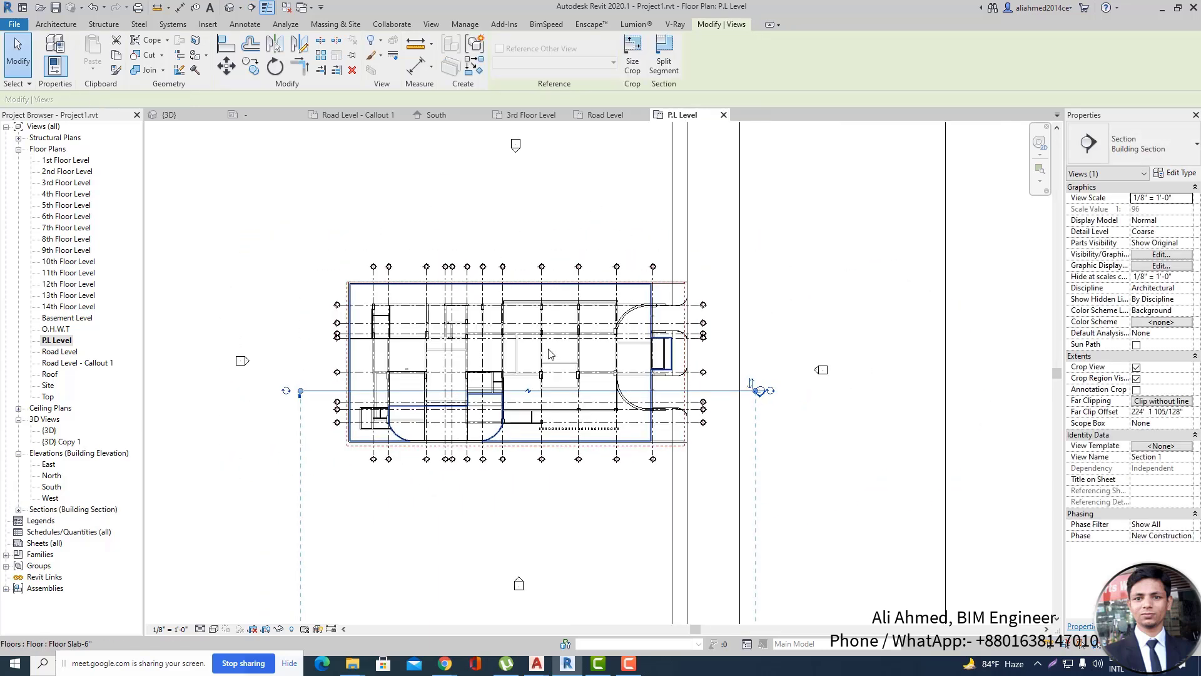
{"action": "left_click", "coordinate": [531, 386]}
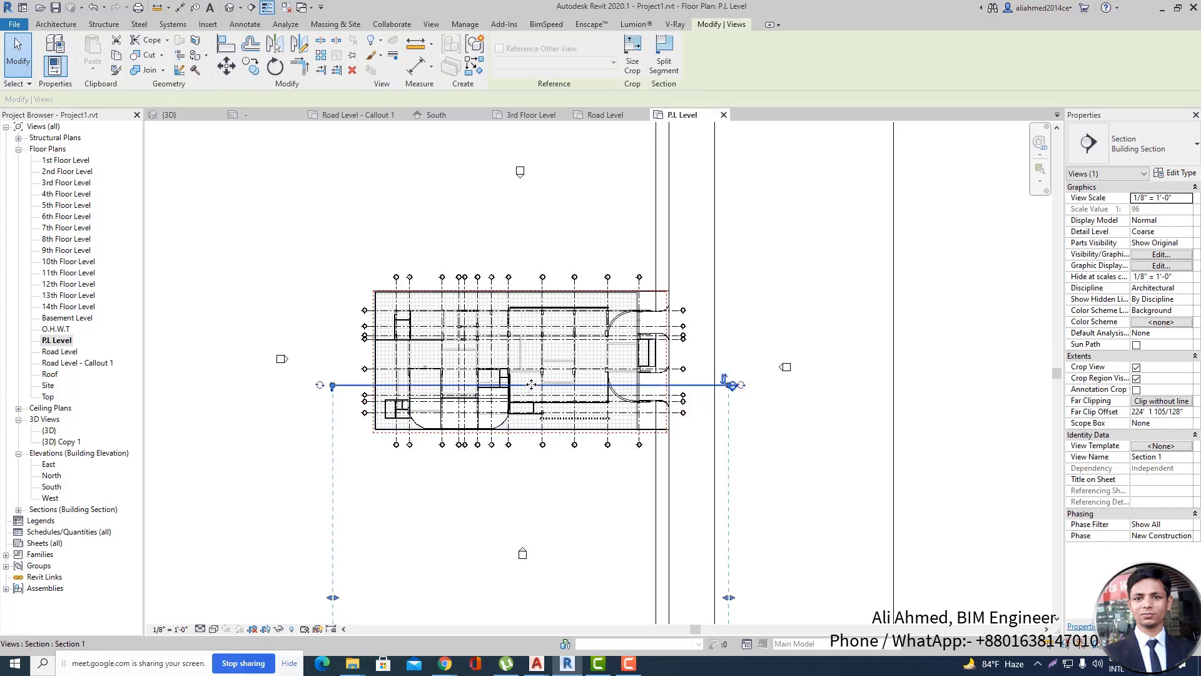
{"action": "left_click", "coordinate": [531, 386]}
{"action": "scroll", "coordinate": [545, 324], "scroll_direction": "down", "scroll_amount": 2}
{"action": "scroll", "coordinate": [546, 324], "scroll_direction": "down", "scroll_amount": 2}
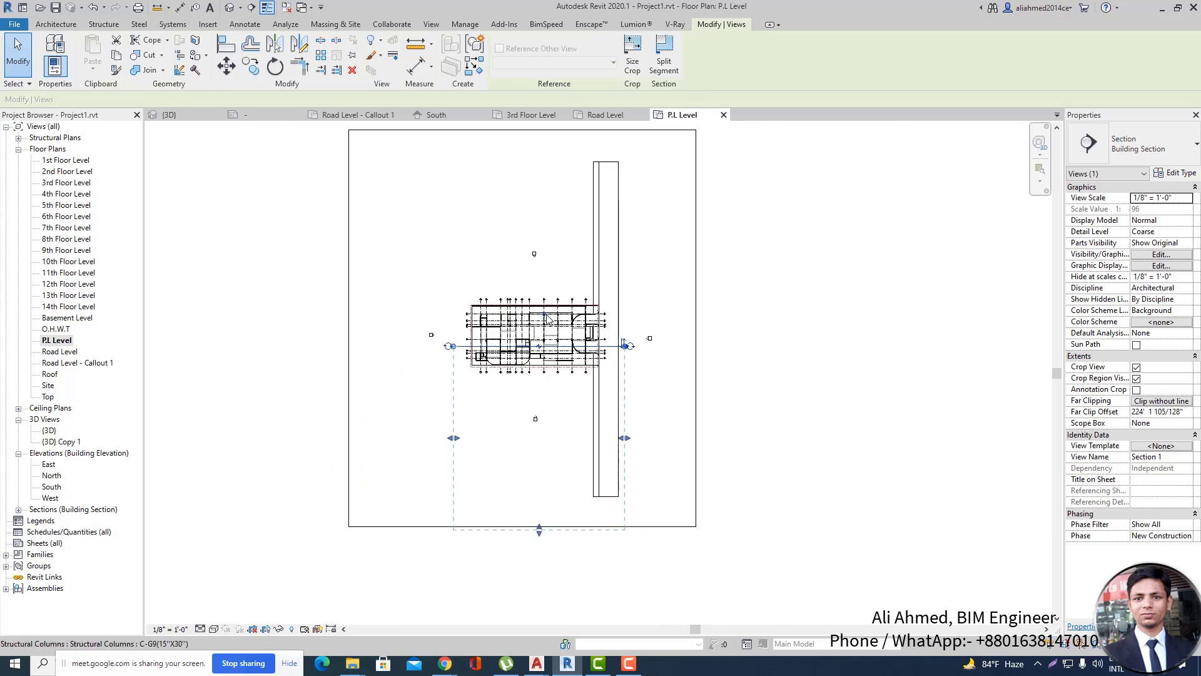
{"action": "left_click_drag", "start_coordinate": [536, 530], "coordinate": [538, 382]}
{"action": "scroll", "coordinate": [559, 349], "scroll_direction": "up", "scroll_amount": 1}
{"action": "scroll", "coordinate": [559, 349], "scroll_direction": "up", "scroll_amount": 3}
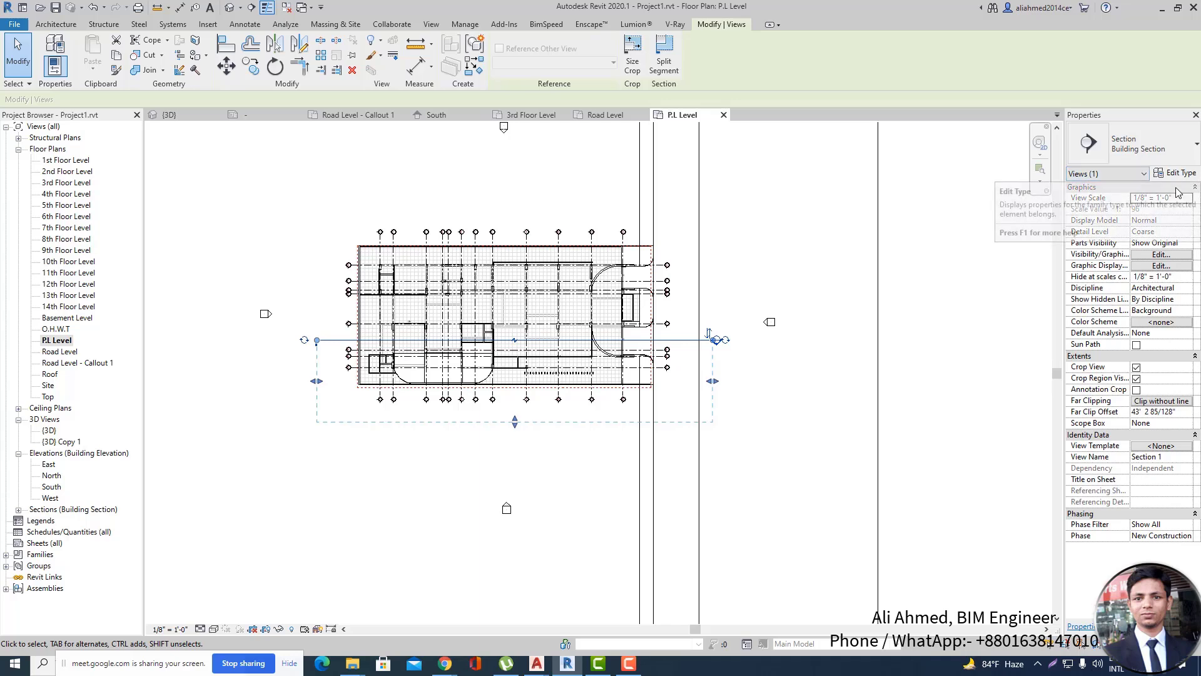
Deselect the section line and open its section view.
{"action": "scroll", "coordinate": [425, 336], "scroll_direction": "up", "scroll_amount": 3}
{"action": "scroll", "coordinate": [425, 336], "scroll_direction": "up", "scroll_amount": 1}
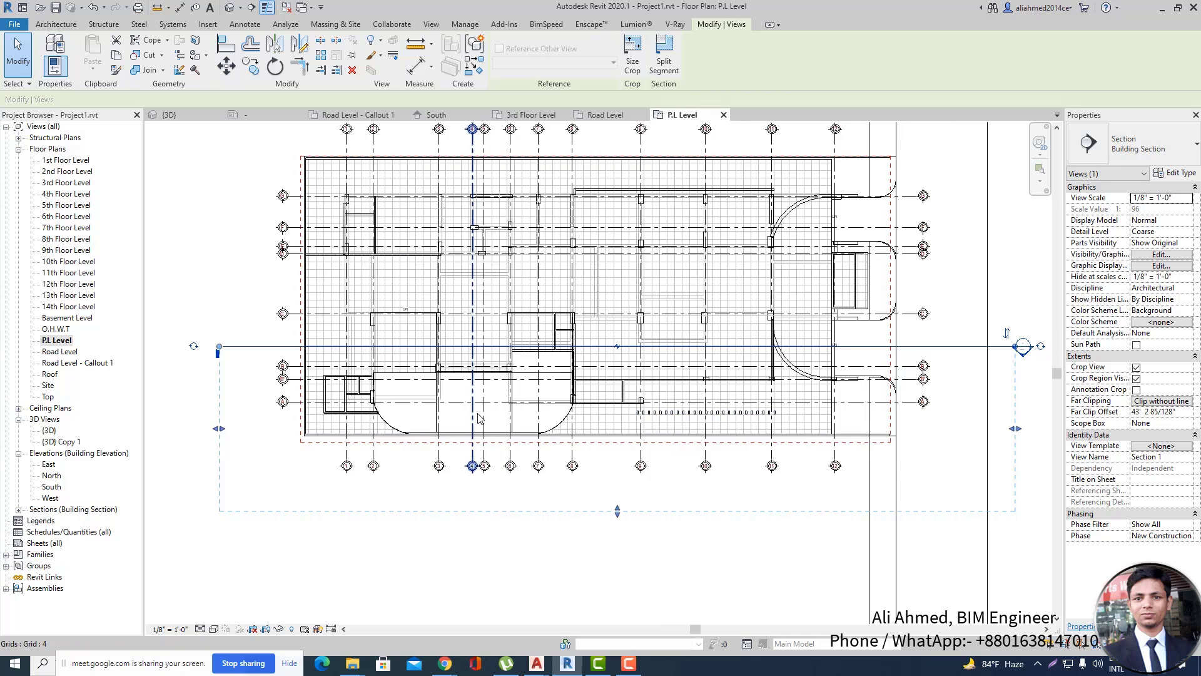
{"action": "scroll", "coordinate": [518, 413], "scroll_direction": "down", "scroll_amount": 2}
{"action": "left_click", "coordinate": [913, 400]}
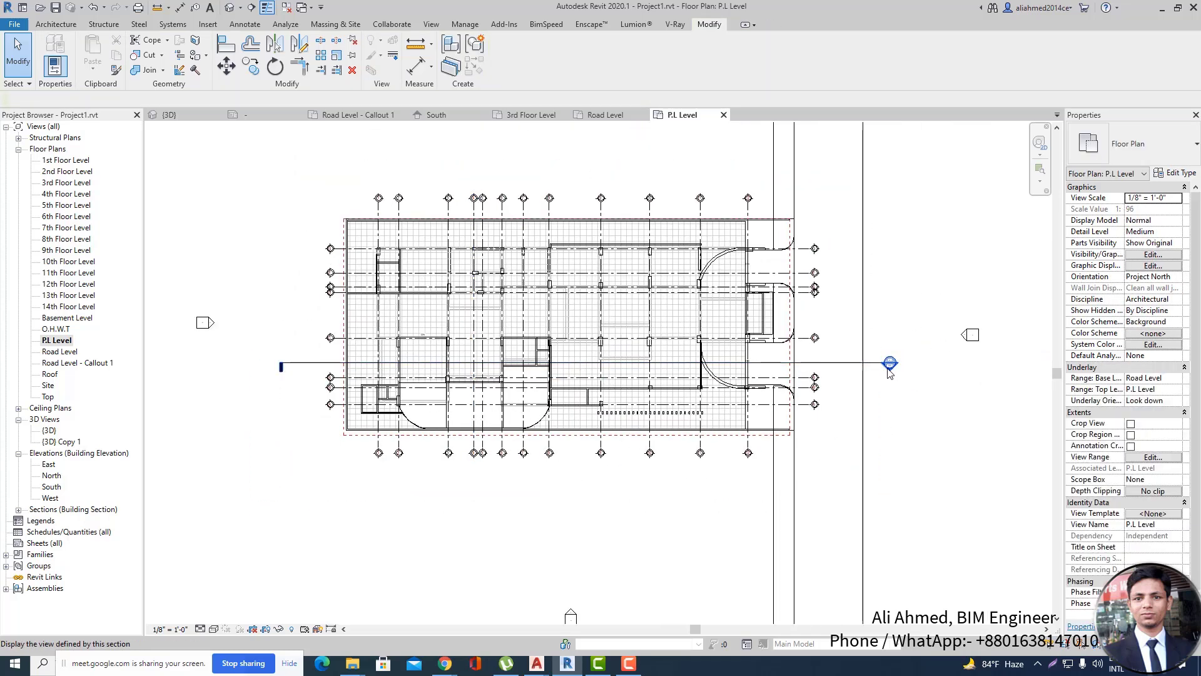
{"action": "double_click", "coordinate": [892, 368]}
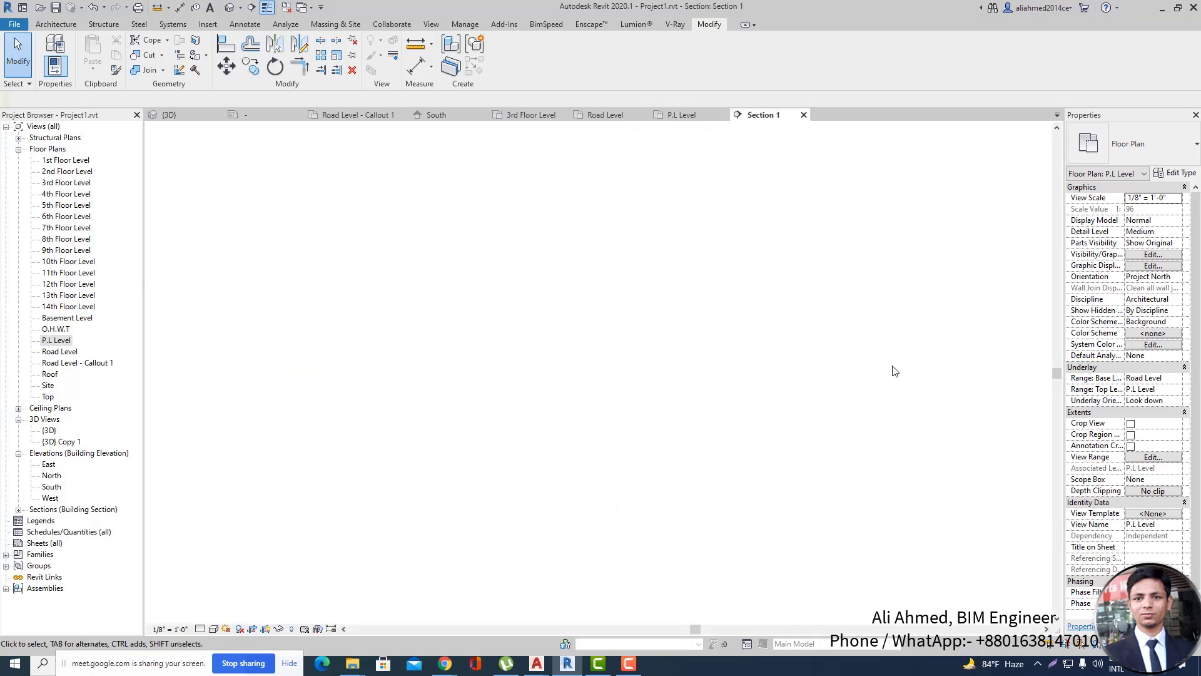
Examine the section view's basement, ramps, ground line, floor slabs and level markers.
{"action": "scroll", "coordinate": [719, 599], "scroll_direction": "up", "scroll_amount": 2}
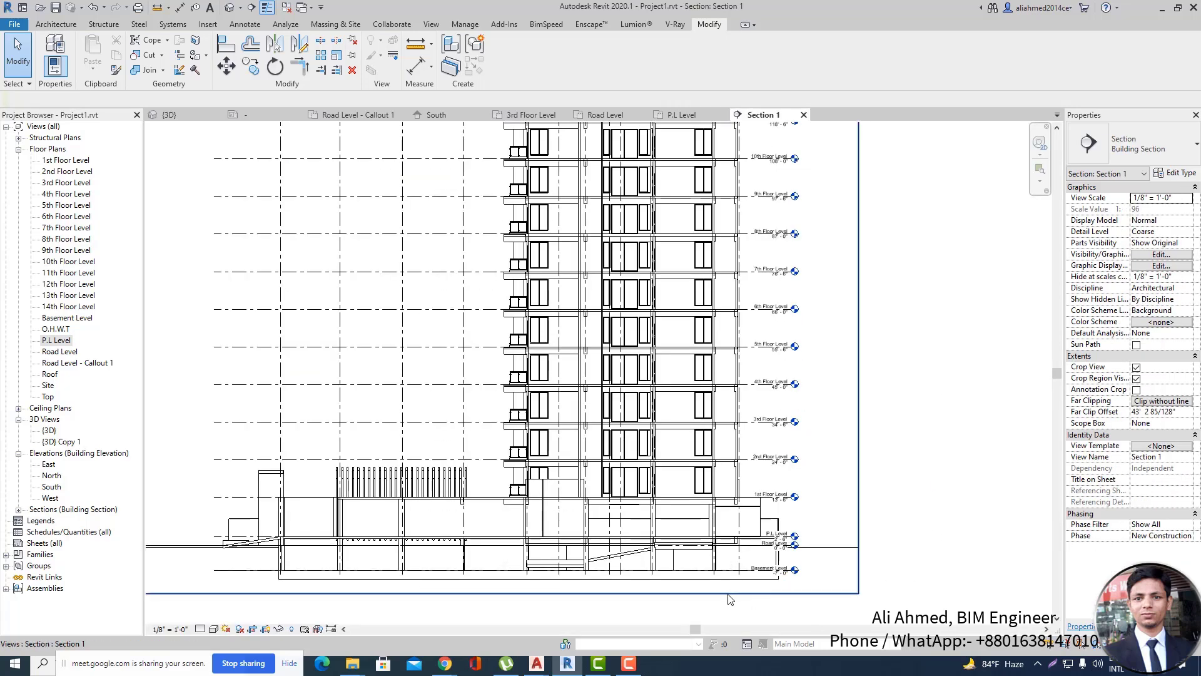
{"action": "scroll", "coordinate": [715, 602], "scroll_direction": "up", "scroll_amount": 2}
{"action": "scroll", "coordinate": [688, 563], "scroll_direction": "down", "scroll_amount": 3}
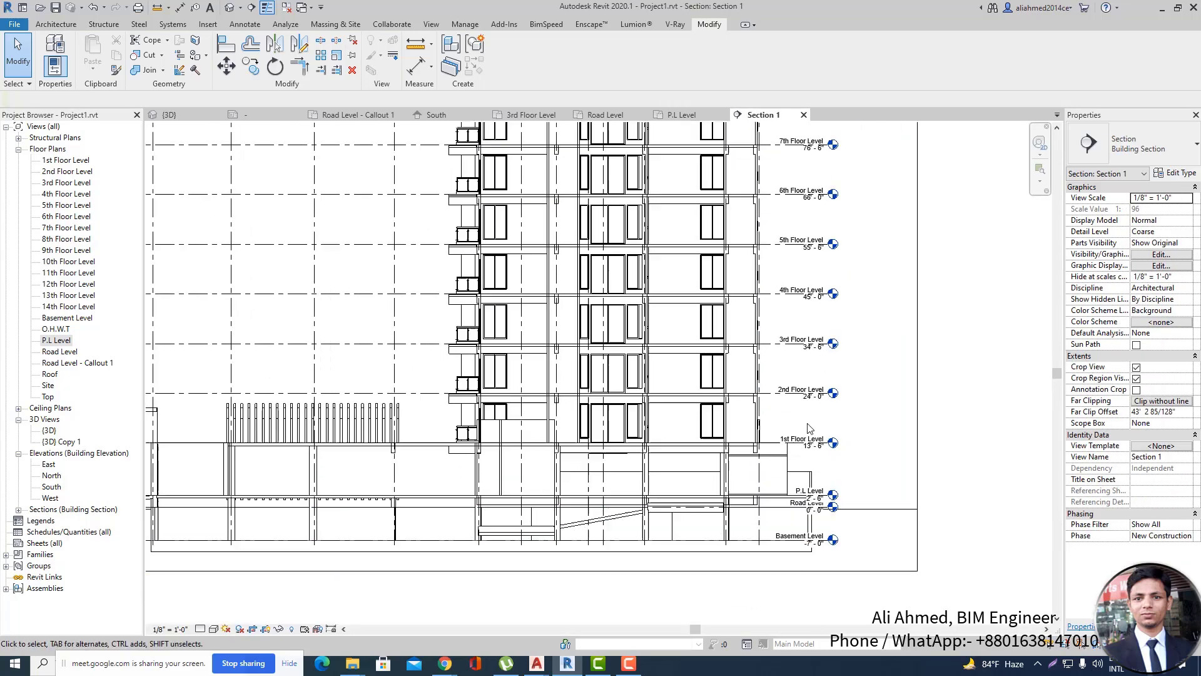
{"action": "scroll", "coordinate": [445, 508], "scroll_direction": "up", "scroll_amount": 2}
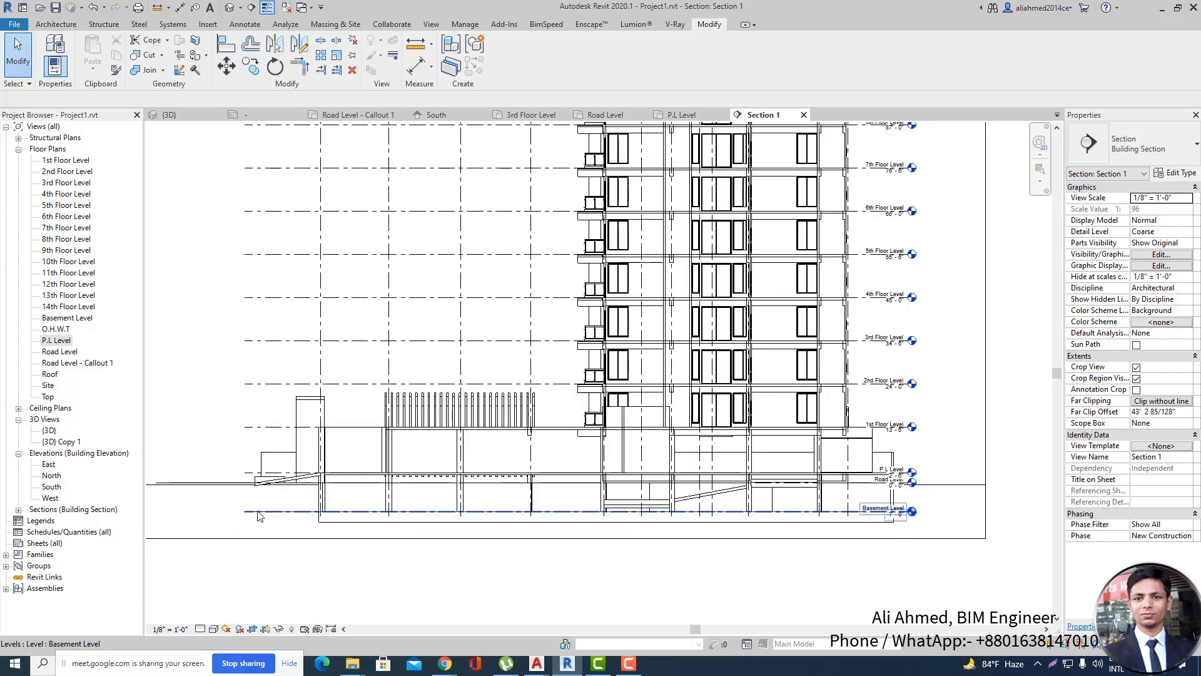
{"action": "scroll", "coordinate": [251, 513], "scroll_direction": "up", "scroll_amount": 2}
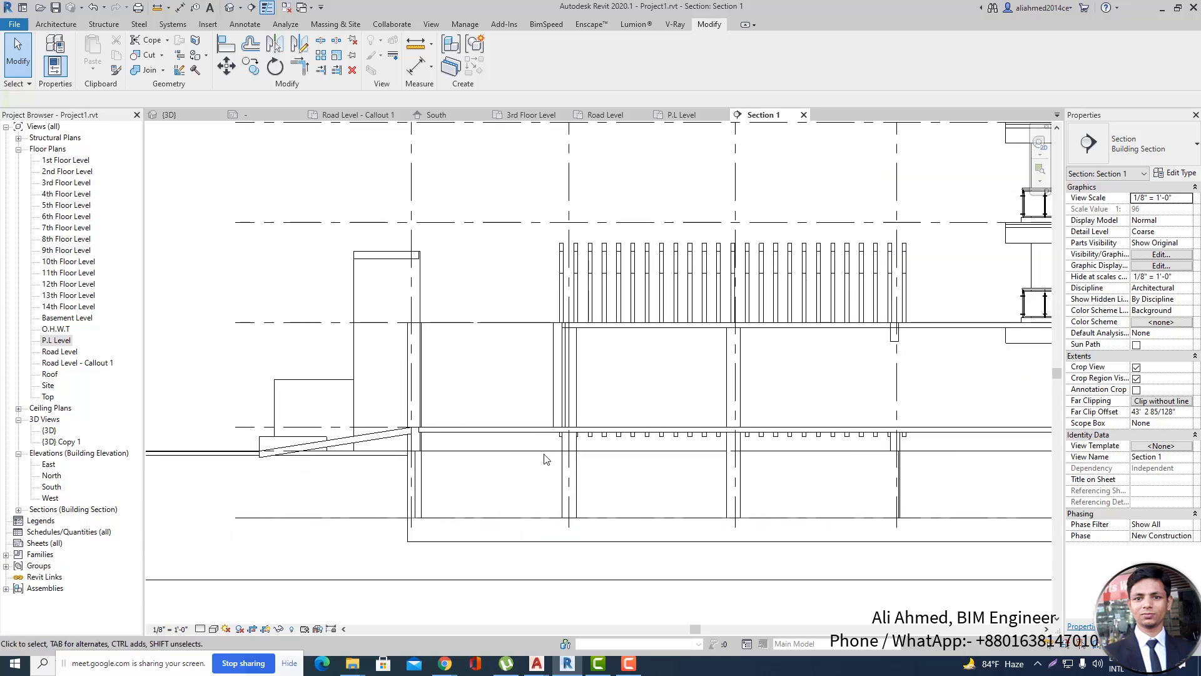
{"action": "scroll", "coordinate": [298, 481], "scroll_direction": "down", "scroll_amount": 3}
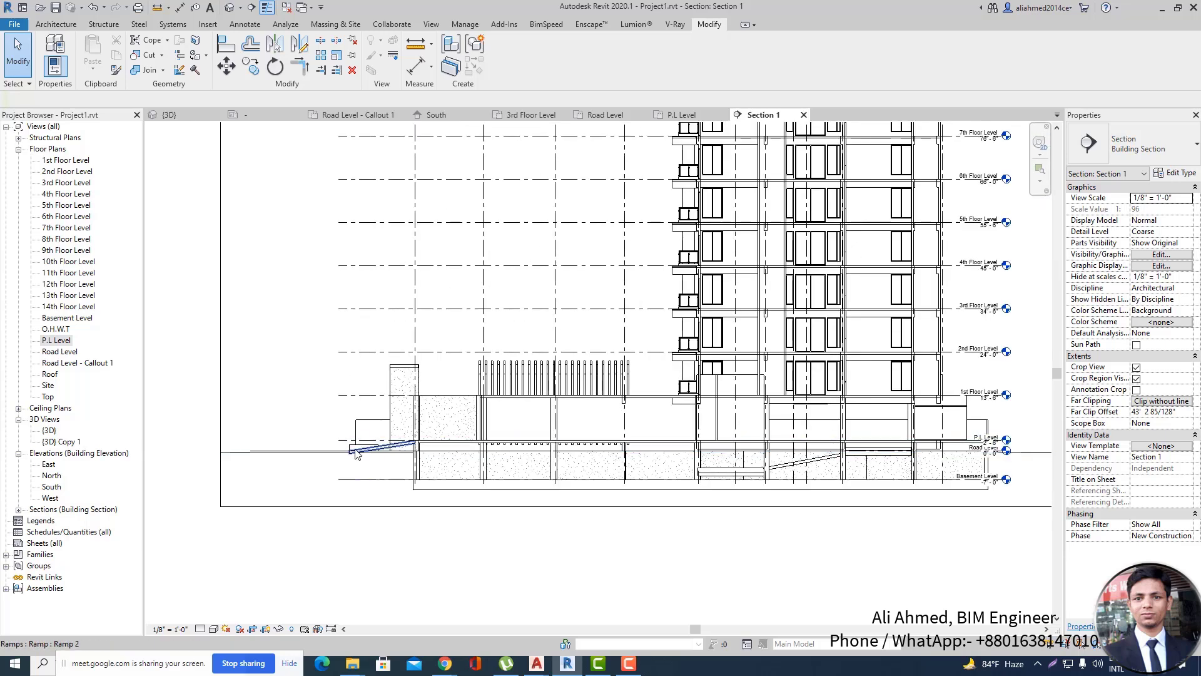
{"action": "scroll", "coordinate": [351, 451], "scroll_direction": "down", "scroll_amount": 1}
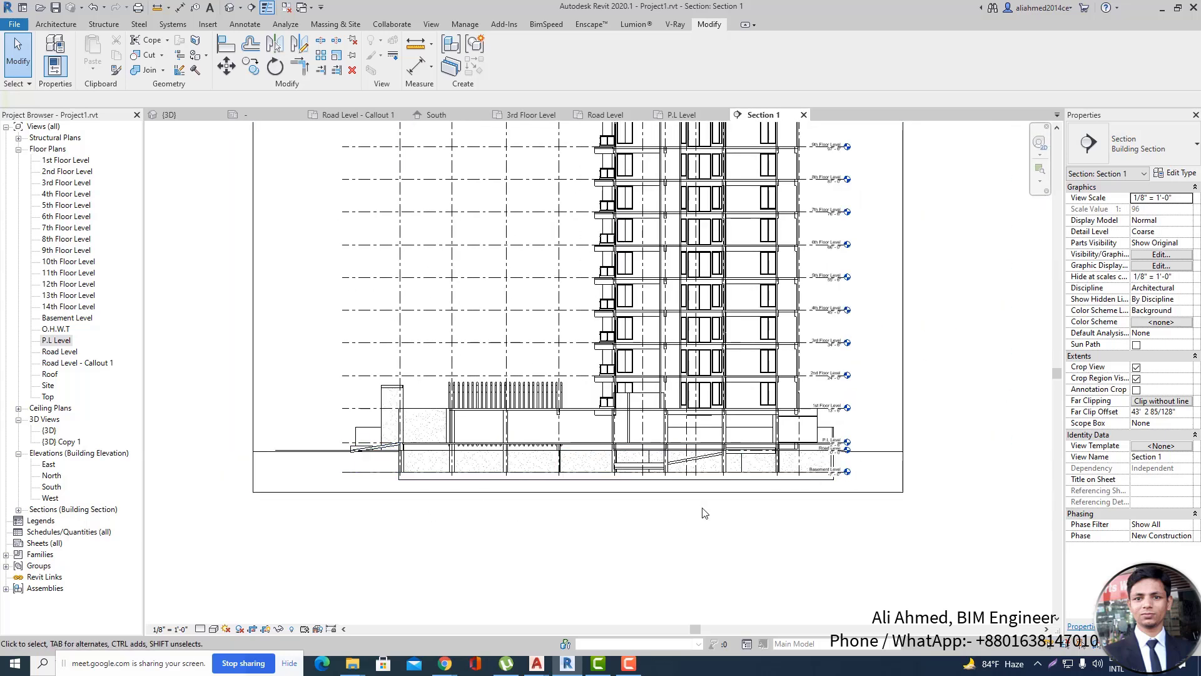
{"action": "scroll", "coordinate": [703, 511], "scroll_direction": "up", "scroll_amount": 2}
{"action": "scroll", "coordinate": [853, 473], "scroll_direction": "down", "scroll_amount": 2}
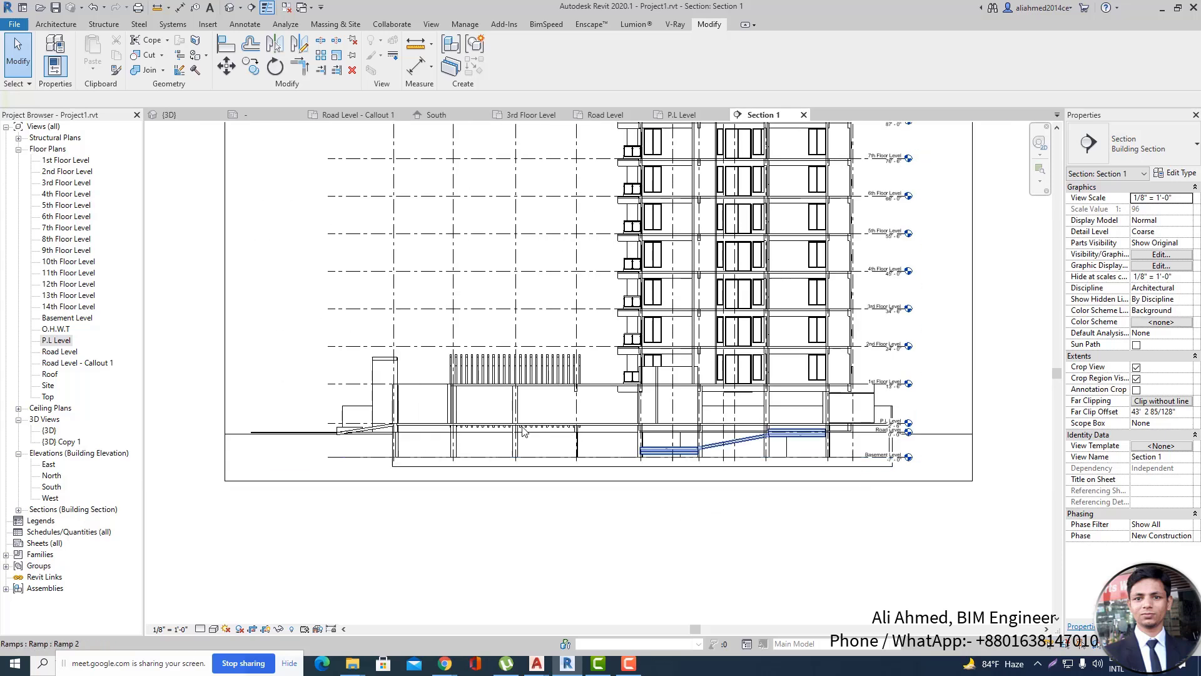
{"action": "scroll", "coordinate": [323, 434], "scroll_direction": "up", "scroll_amount": 3}
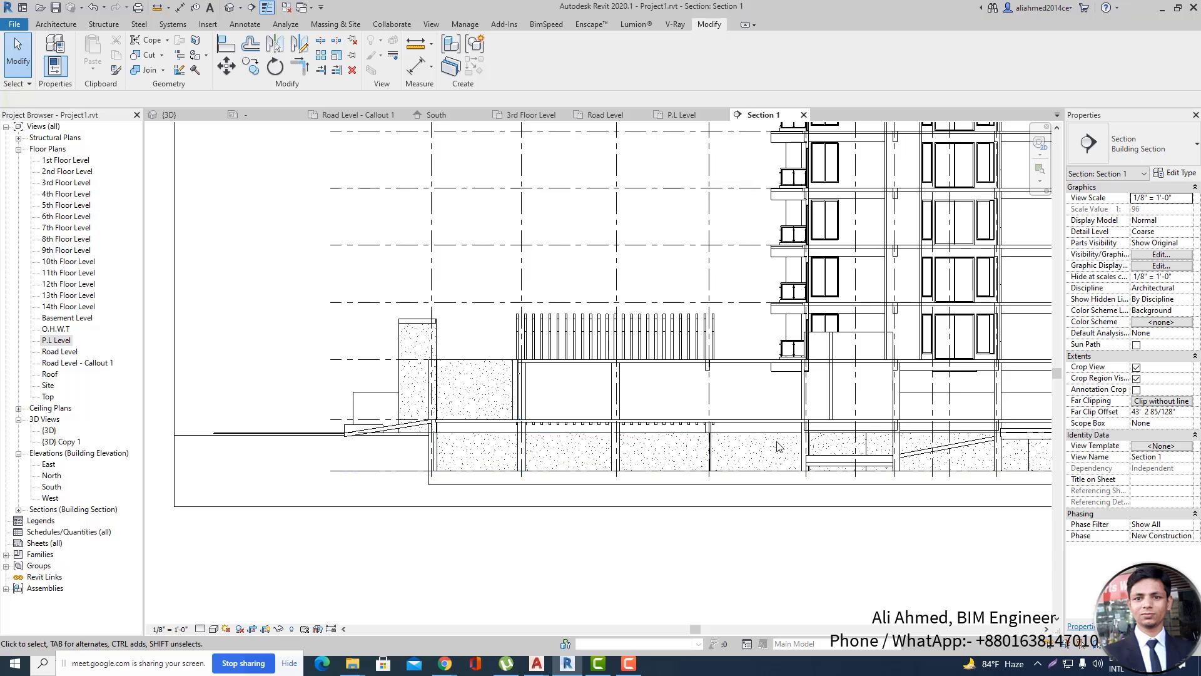
{"action": "scroll", "coordinate": [166, 519], "scroll_direction": "down", "scroll_amount": 3}
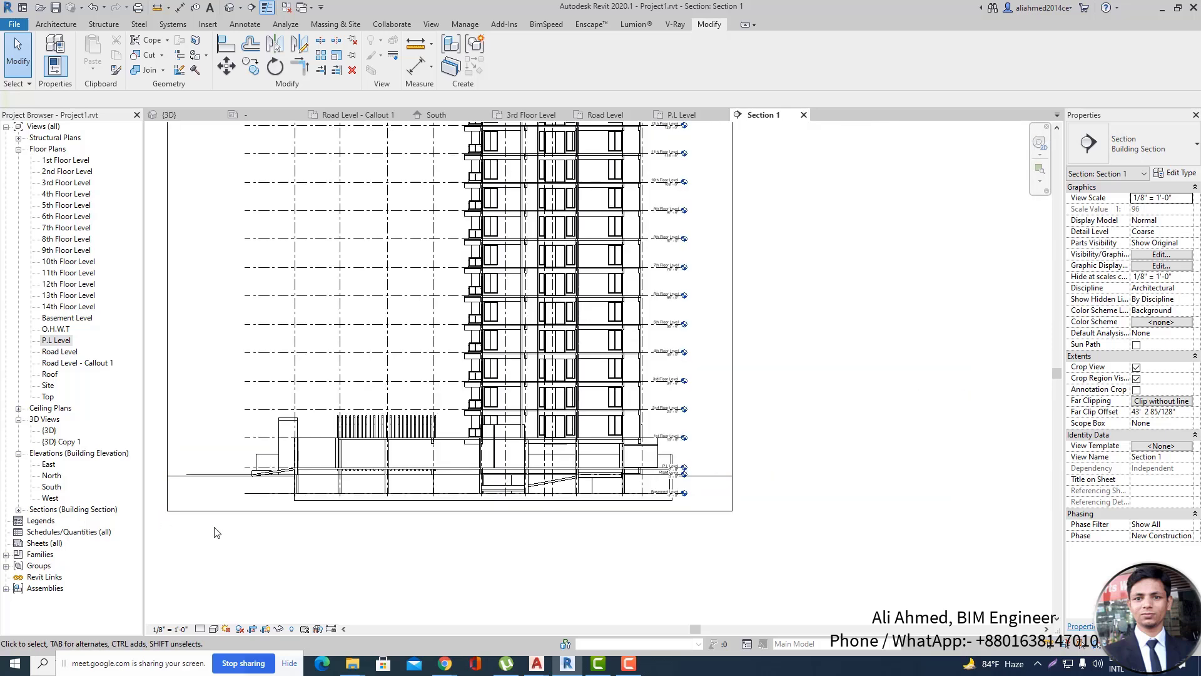
{"action": "scroll", "coordinate": [684, 483], "scroll_direction": "up", "scroll_amount": 3}
{"action": "scroll", "coordinate": [563, 480], "scroll_direction": "up", "scroll_amount": 2}
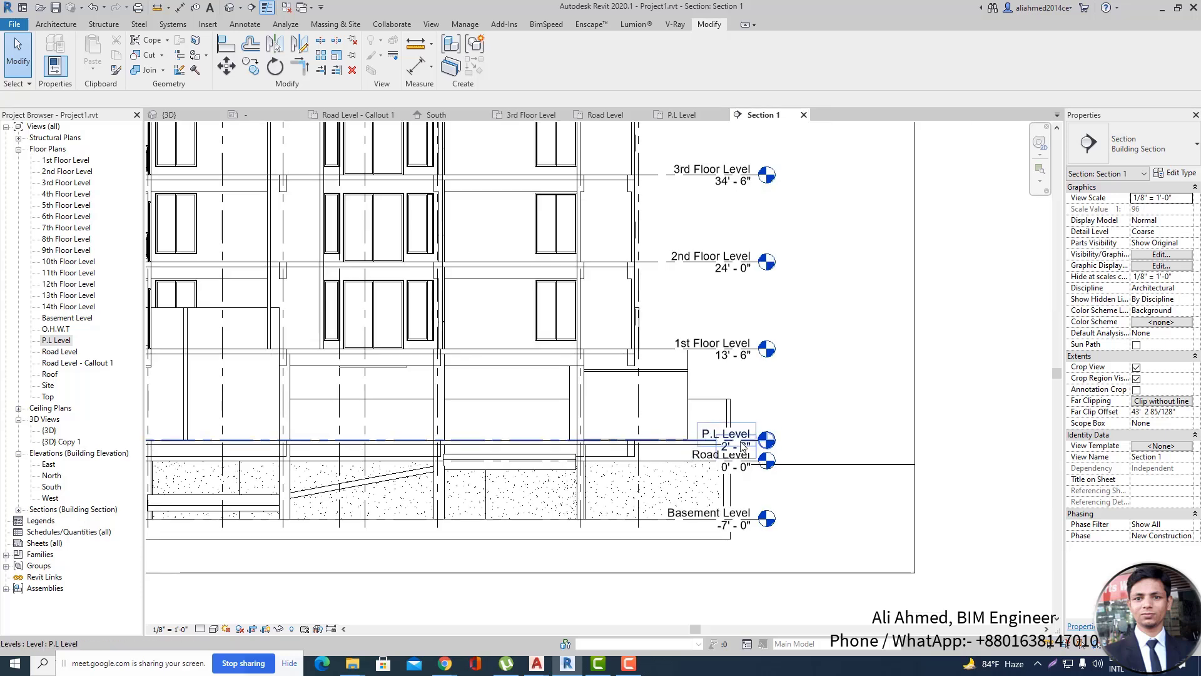
{"action": "scroll", "coordinate": [762, 458], "scroll_direction": "down", "scroll_amount": 2}
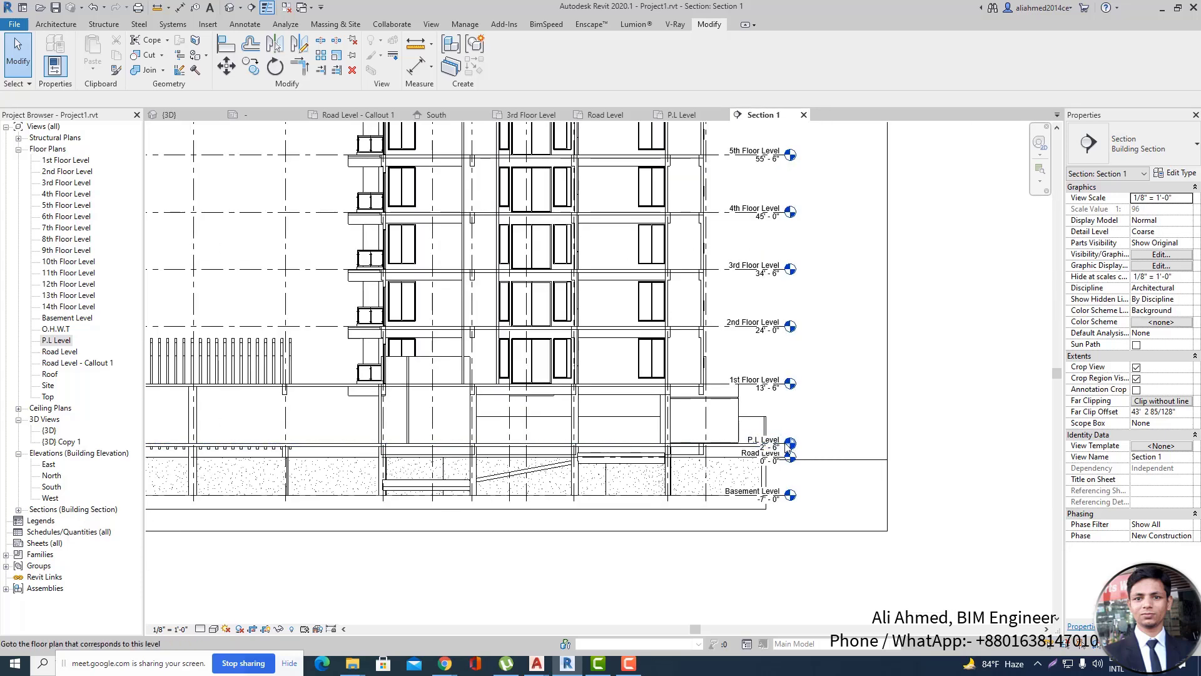
{"action": "scroll", "coordinate": [867, 448], "scroll_direction": "down", "scroll_amount": 2}
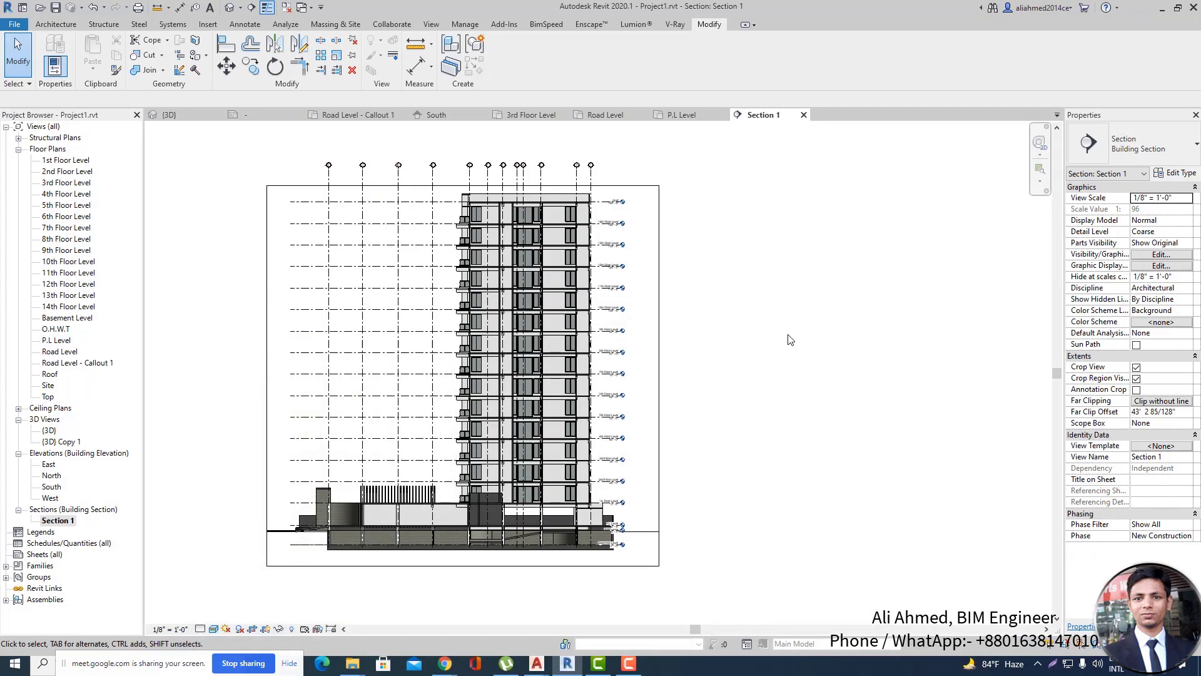
Draw a rectangular filled region about 139'-8" wide directly beneath the basement mat floor in the section view.
{"action": "scroll", "coordinate": [477, 590], "scroll_direction": "up", "scroll_amount": 2}
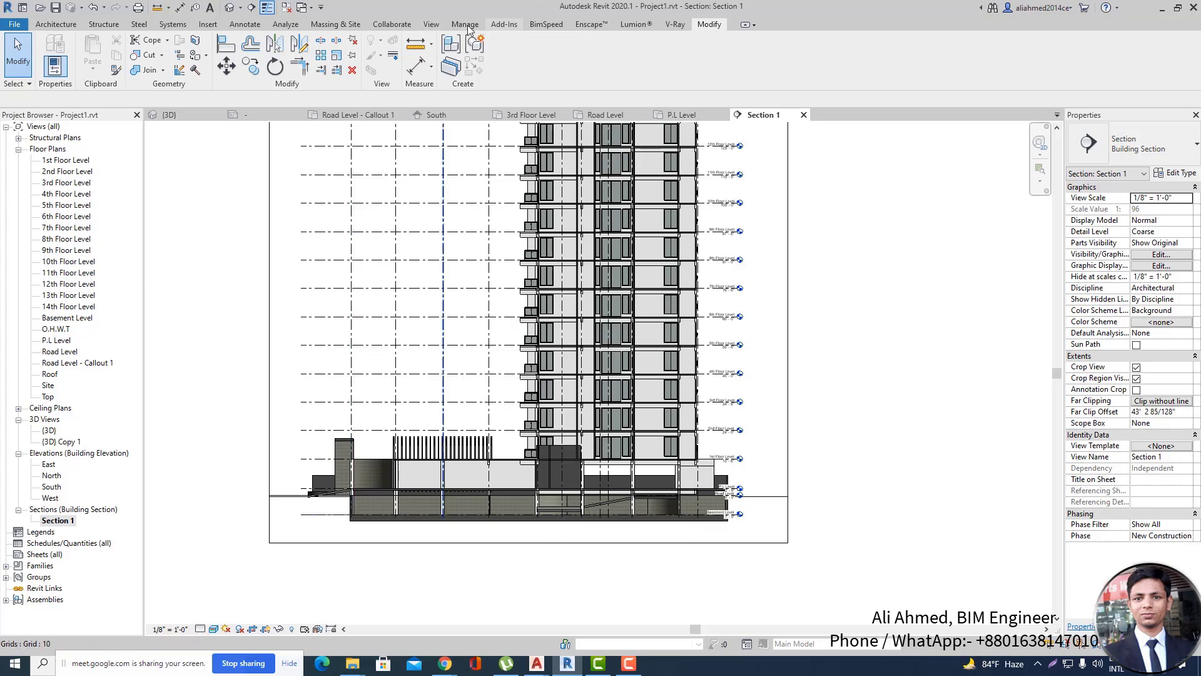
{"action": "left_click", "coordinate": [374, 29]}
{"action": "left_click", "coordinate": [352, 29]}
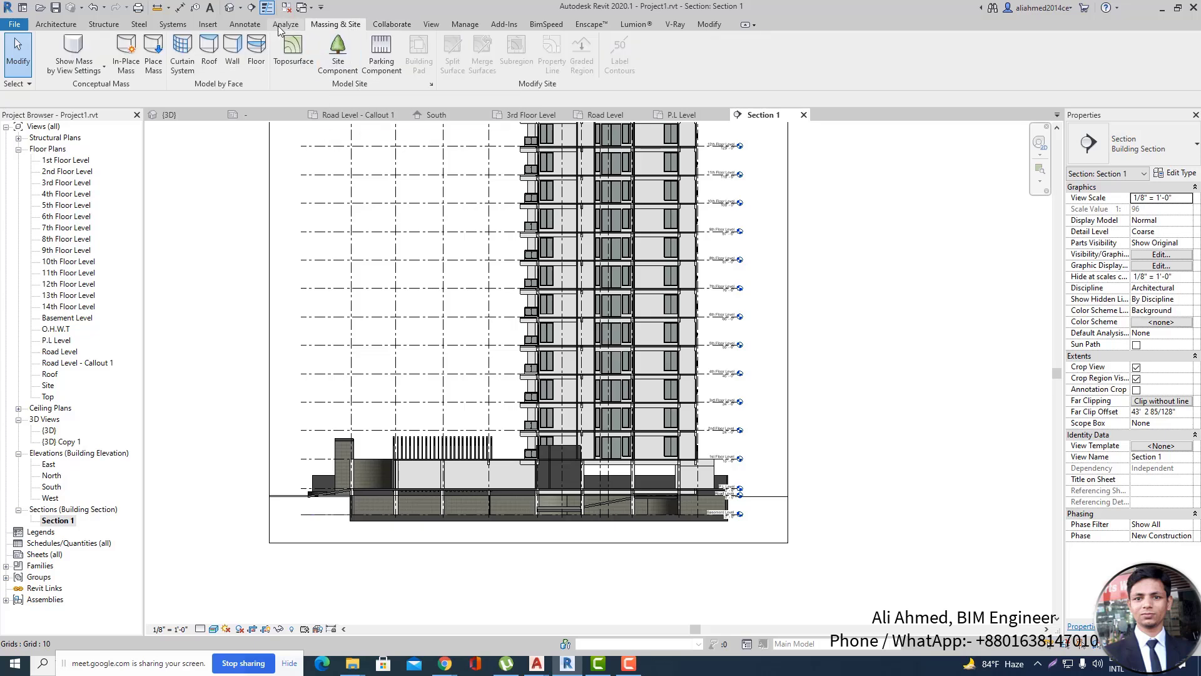
{"action": "left_click", "coordinate": [247, 25]}
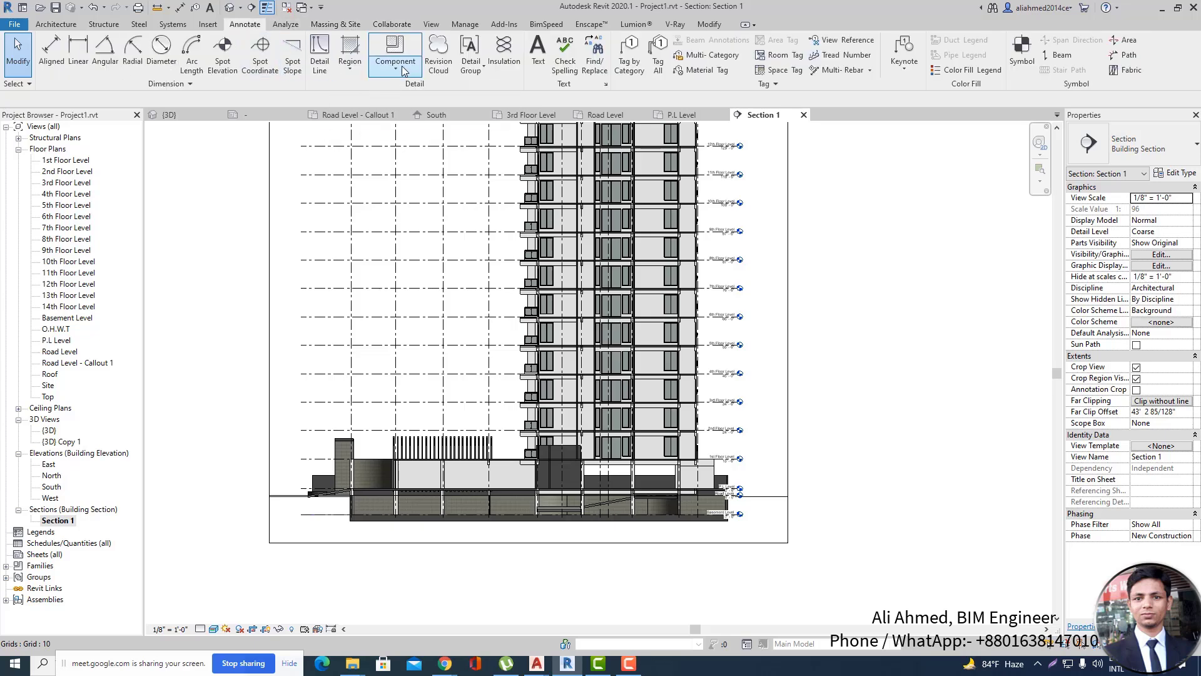
{"action": "left_click", "coordinate": [350, 63]}
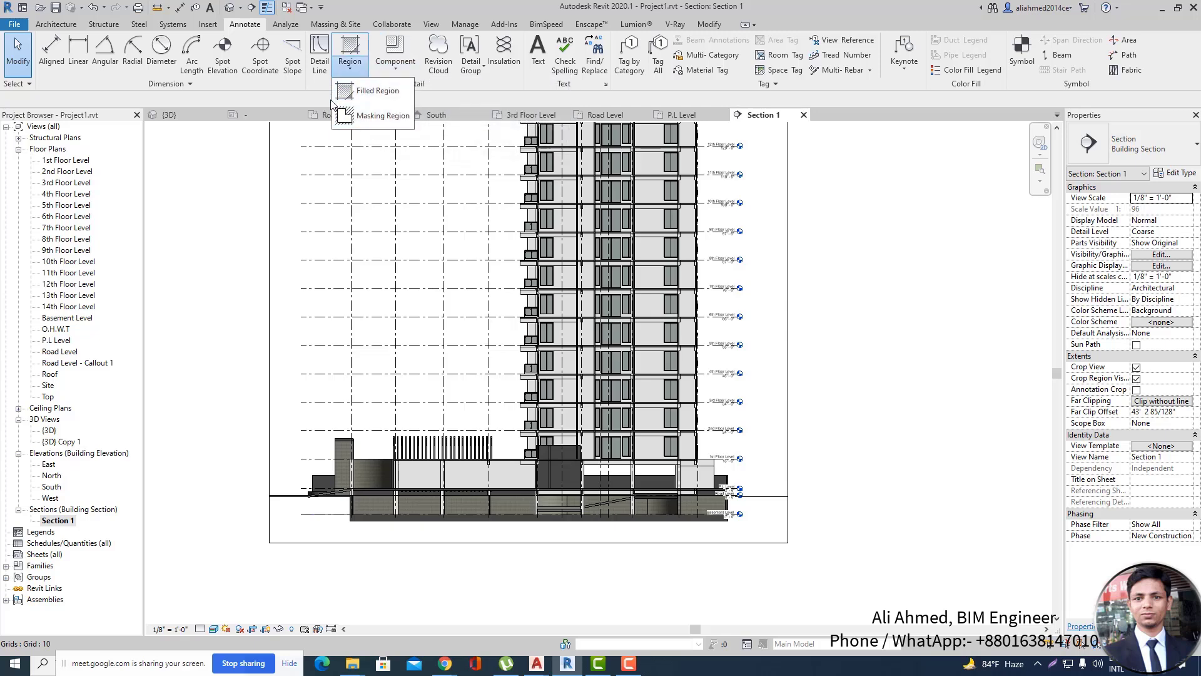
{"action": "left_click", "coordinate": [377, 91]}
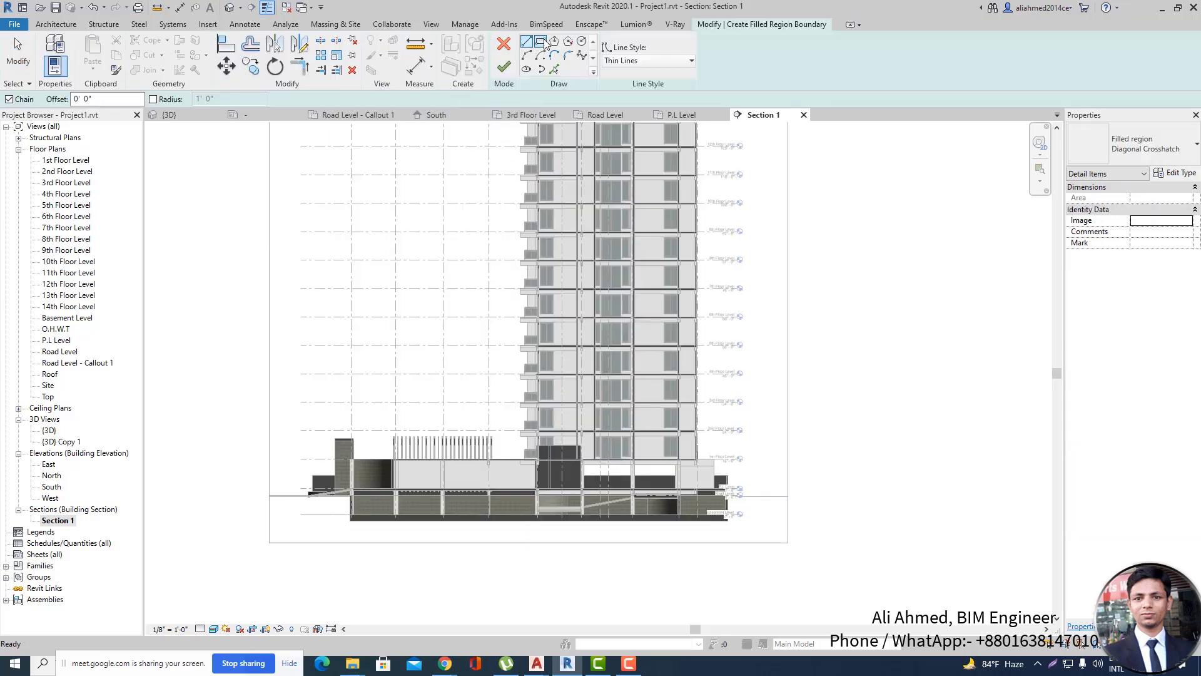
{"action": "left_click", "coordinate": [540, 42]}
{"action": "left_click", "coordinate": [350, 513]}
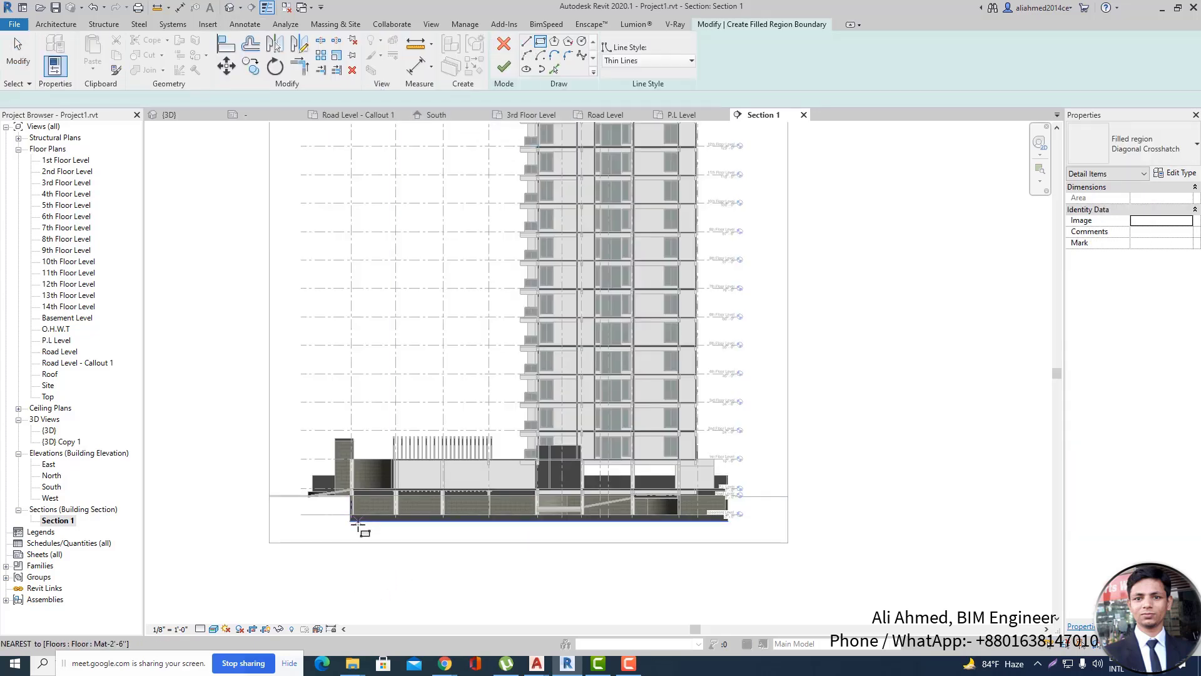
{"action": "left_click", "coordinate": [727, 559]}
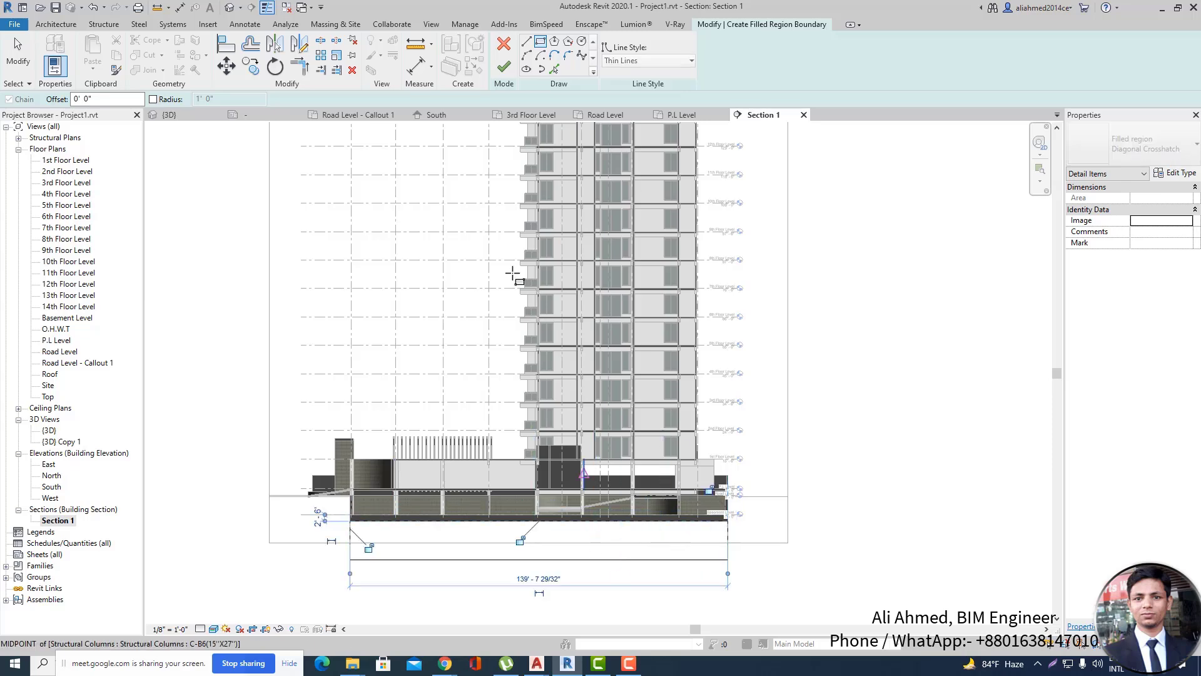
{"action": "left_click", "coordinate": [502, 69]}
Set the section view's visual style to Wireframe so the filled region's hatch shows.
{"action": "scroll", "coordinate": [352, 523], "scroll_direction": "up", "scroll_amount": 4}
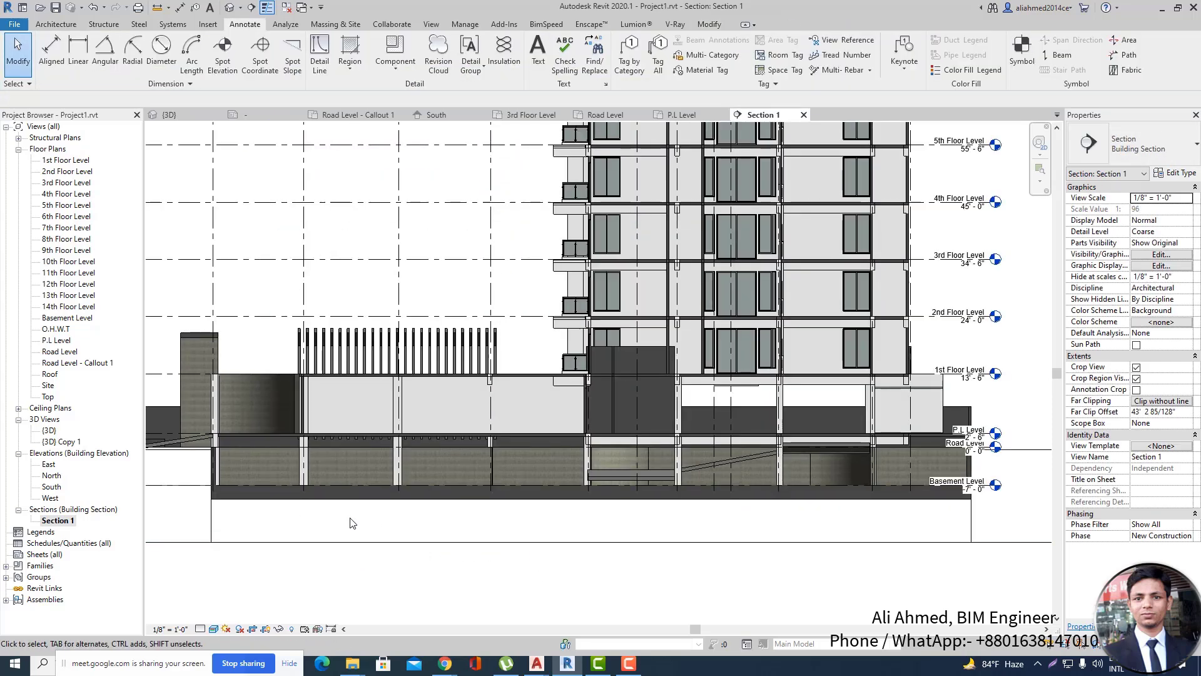
{"action": "scroll", "coordinate": [352, 523], "scroll_direction": "down", "scroll_amount": 2}
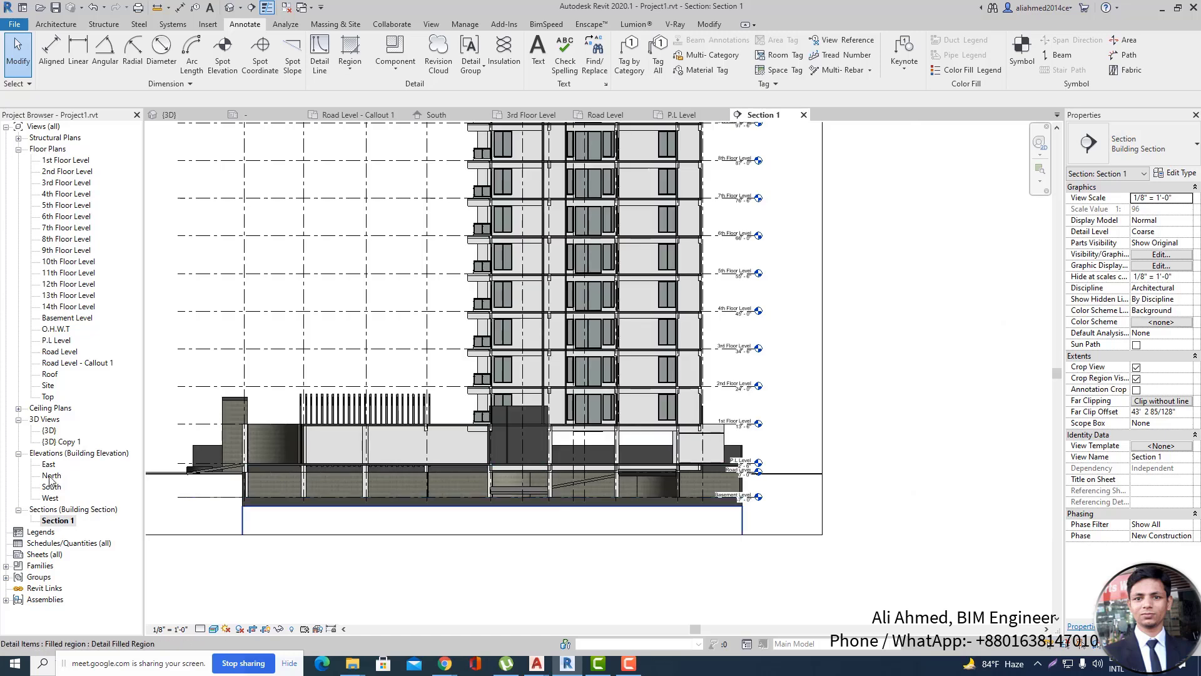
{"action": "left_click", "coordinate": [281, 505]}
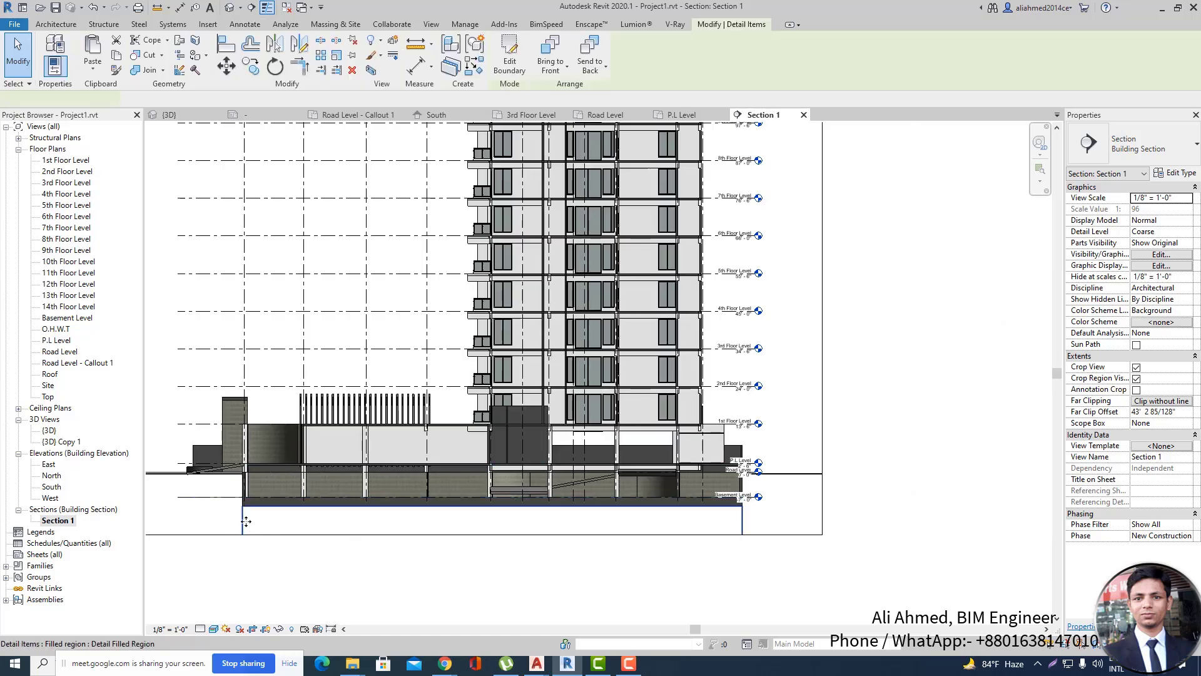
{"action": "left_click", "coordinate": [214, 629]}
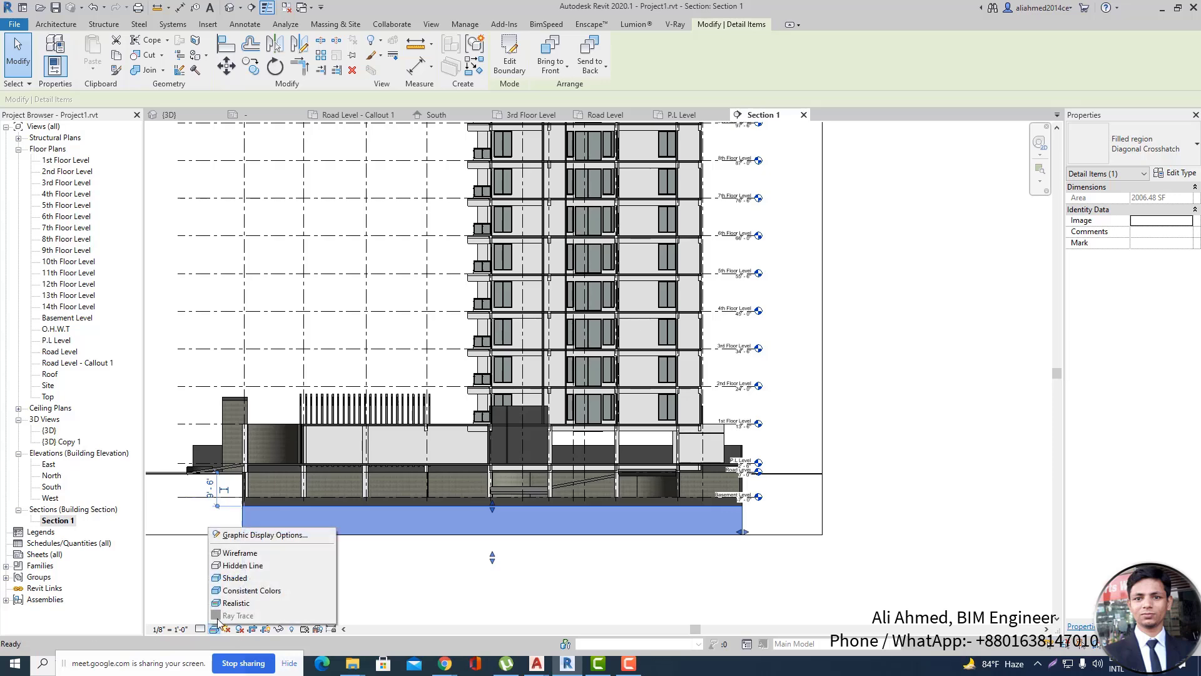
{"action": "left_click", "coordinate": [249, 553]}
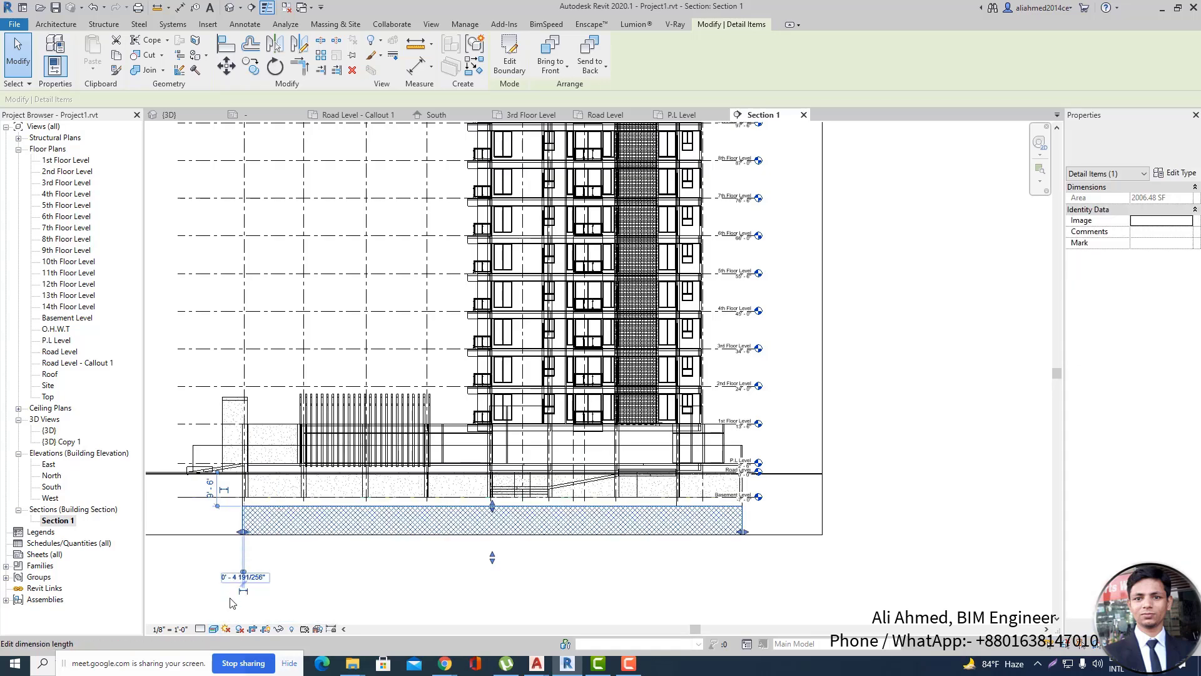
{"action": "left_click", "coordinate": [266, 613]}
{"action": "scroll", "coordinate": [269, 595], "scroll_direction": "up", "scroll_amount": 3}
{"action": "scroll", "coordinate": [500, 479], "scroll_direction": "up", "scroll_amount": 2}
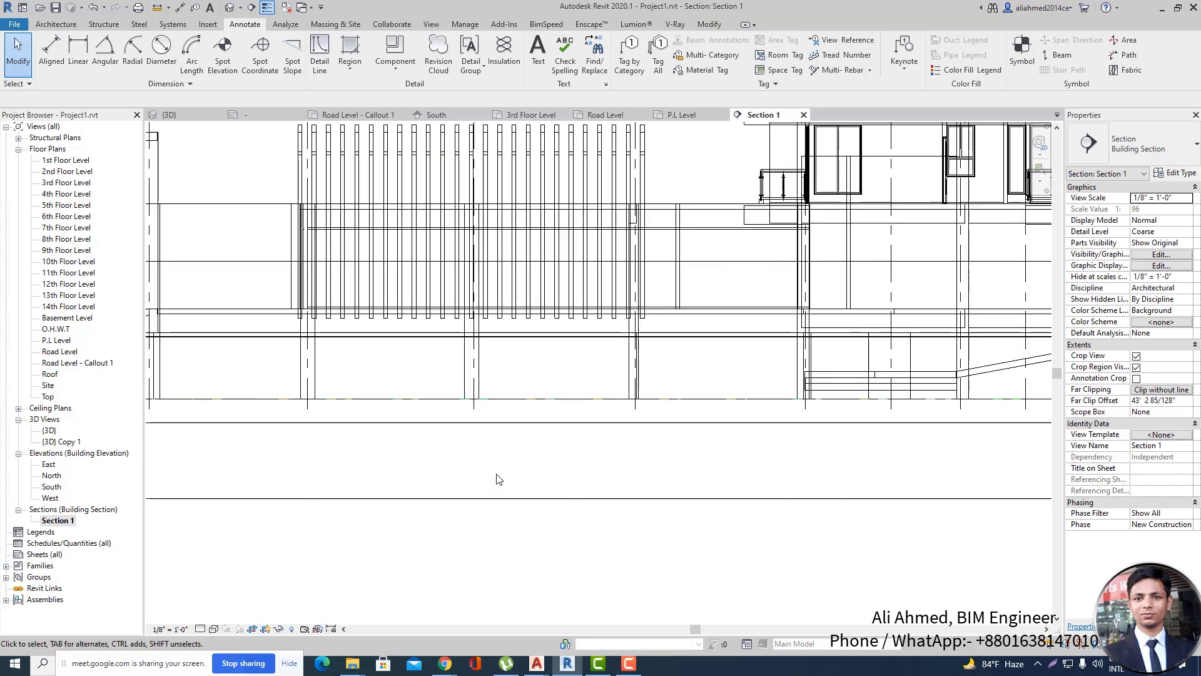
Change the foreground fill pattern of the filled region's type to the Earth drafting pattern.
{"action": "scroll", "coordinate": [787, 475], "scroll_direction": "down", "scroll_amount": 2}
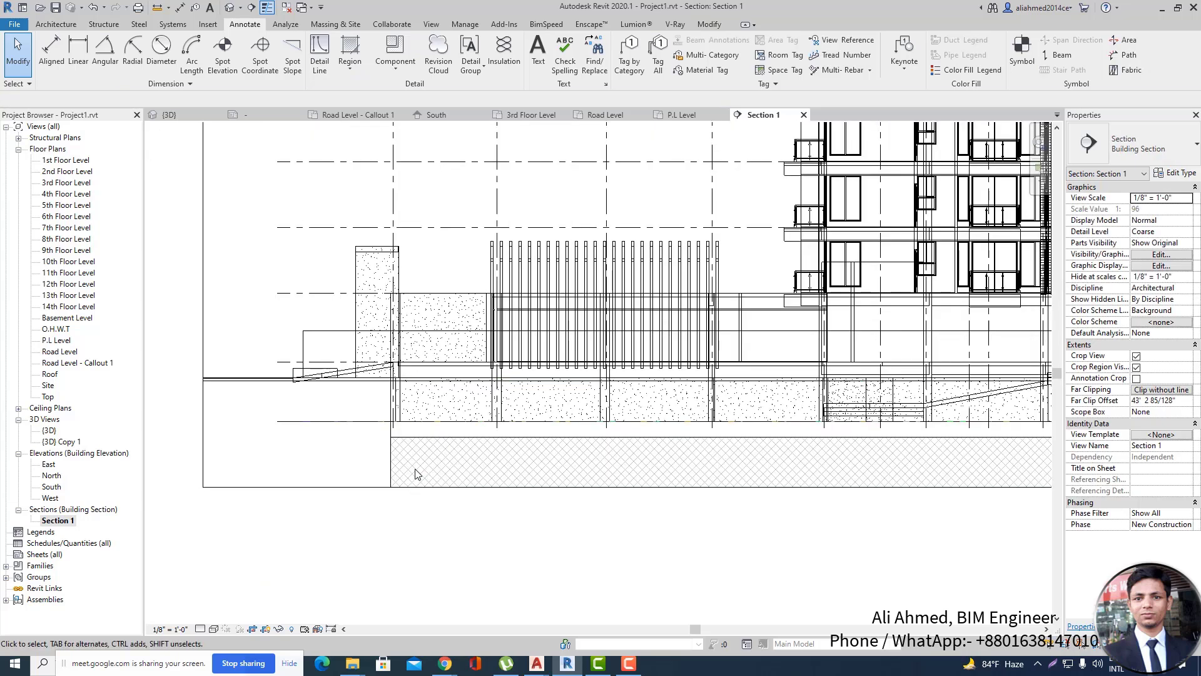
{"action": "left_click", "coordinate": [407, 465]}
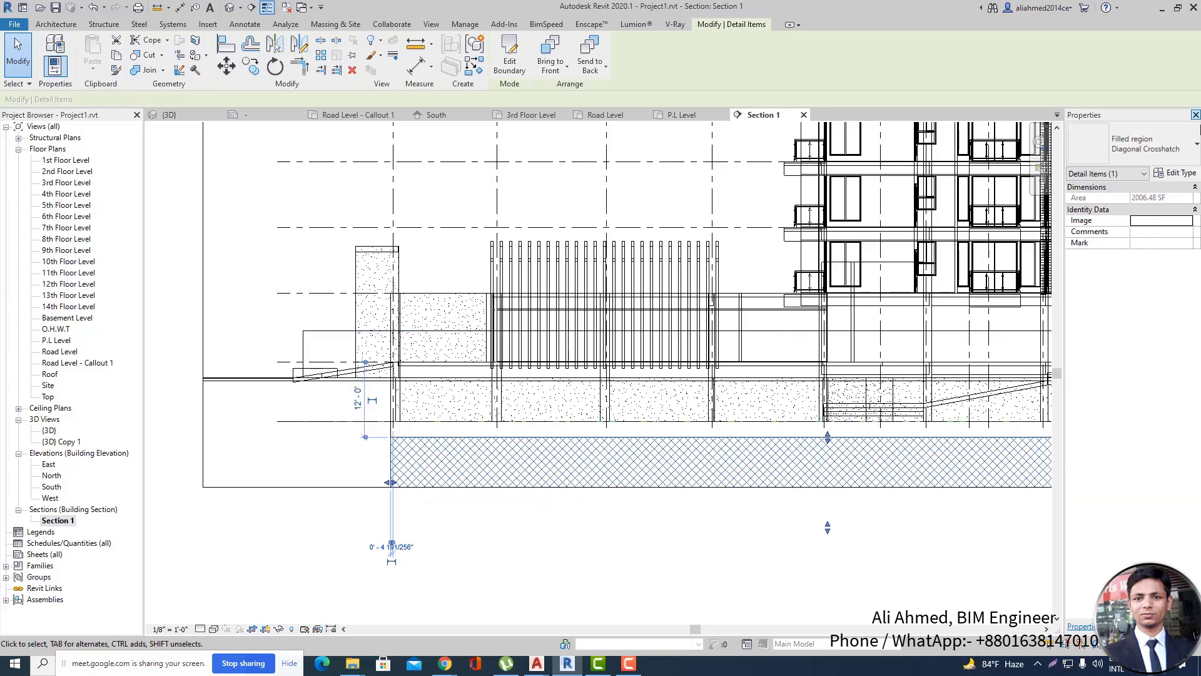
{"action": "left_click", "coordinate": [1176, 173]}
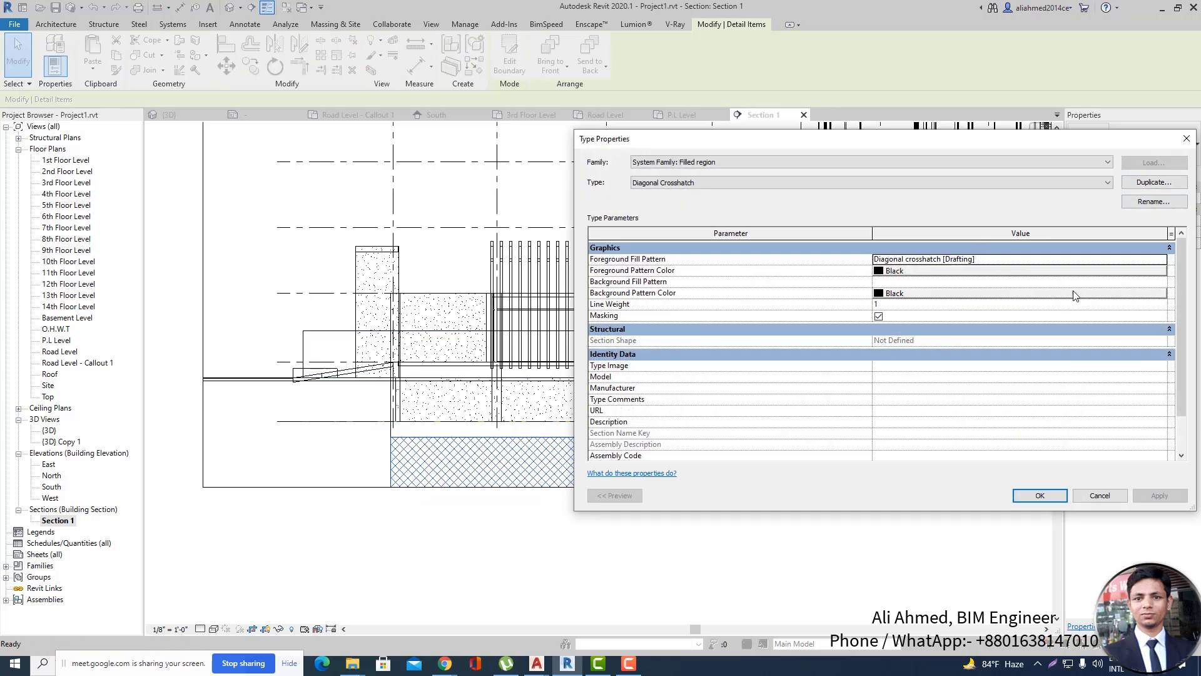
{"action": "left_click", "coordinate": [1162, 261]}
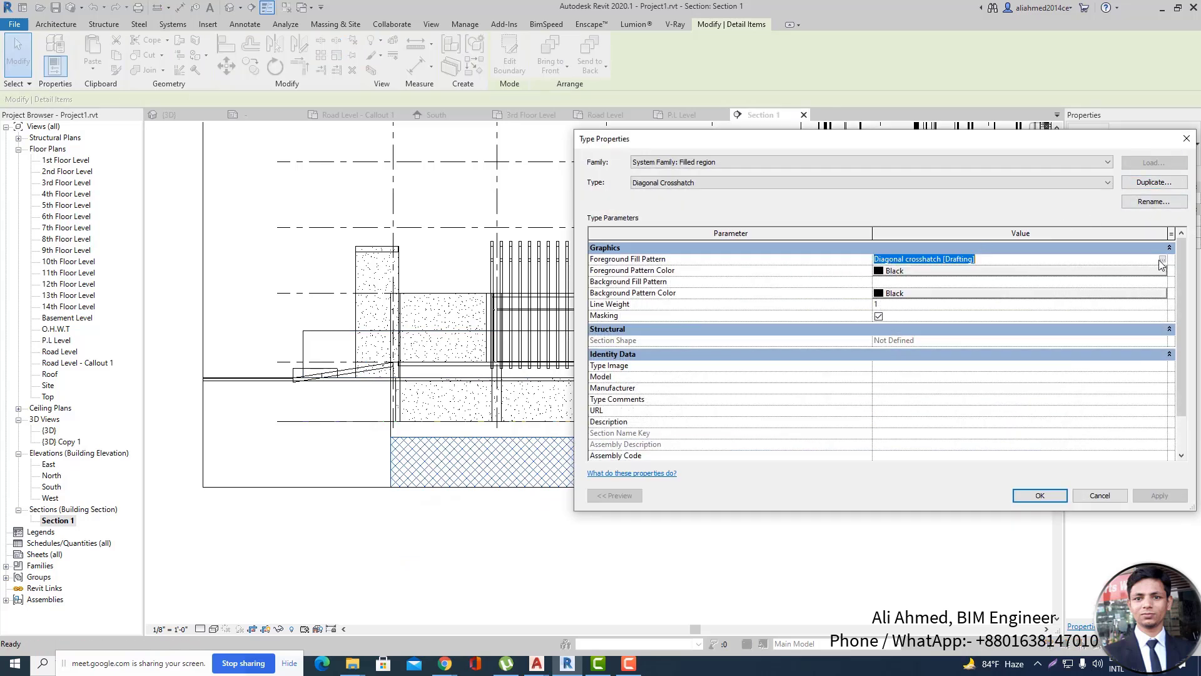
{"action": "left_click", "coordinate": [1163, 260]}
{"action": "scroll", "coordinate": [945, 341], "scroll_direction": "down", "scroll_amount": 1}
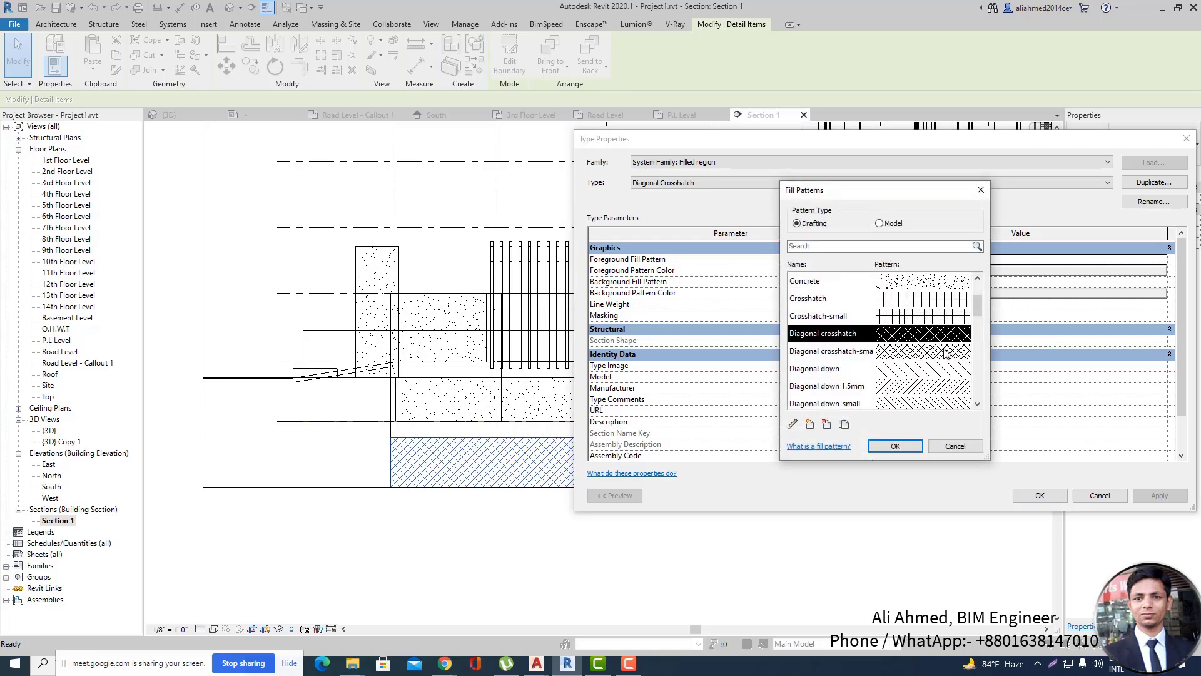
{"action": "scroll", "coordinate": [946, 353], "scroll_direction": "up", "scroll_amount": 2}
{"action": "scroll", "coordinate": [957, 356], "scroll_direction": "down", "scroll_amount": 7}
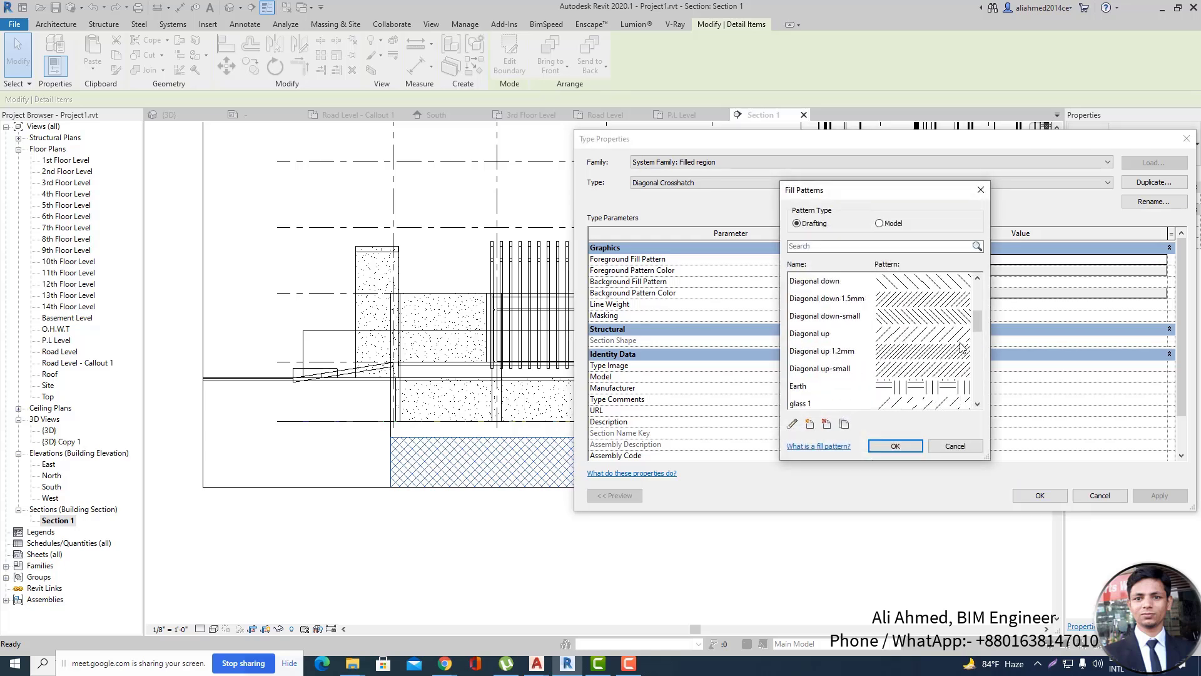
{"action": "scroll", "coordinate": [957, 358], "scroll_direction": "up", "scroll_amount": 1}
{"action": "scroll", "coordinate": [947, 344], "scroll_direction": "up", "scroll_amount": 1}
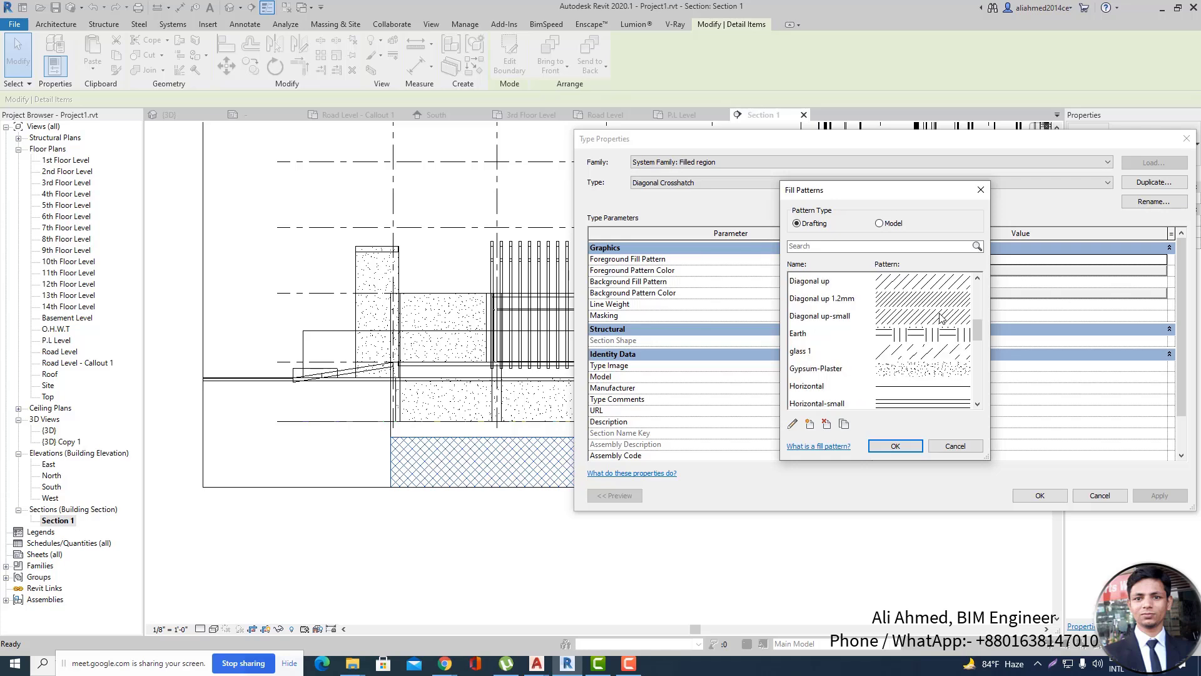
{"action": "left_click", "coordinate": [936, 340]}
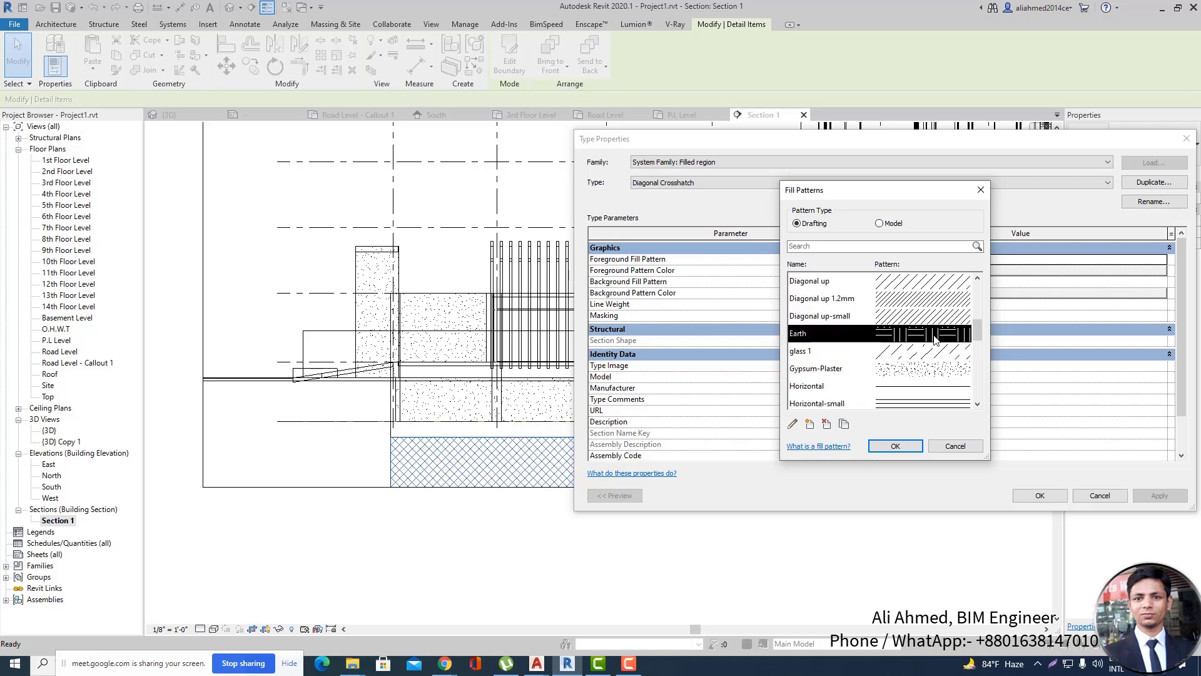
{"action": "left_click", "coordinate": [895, 447]}
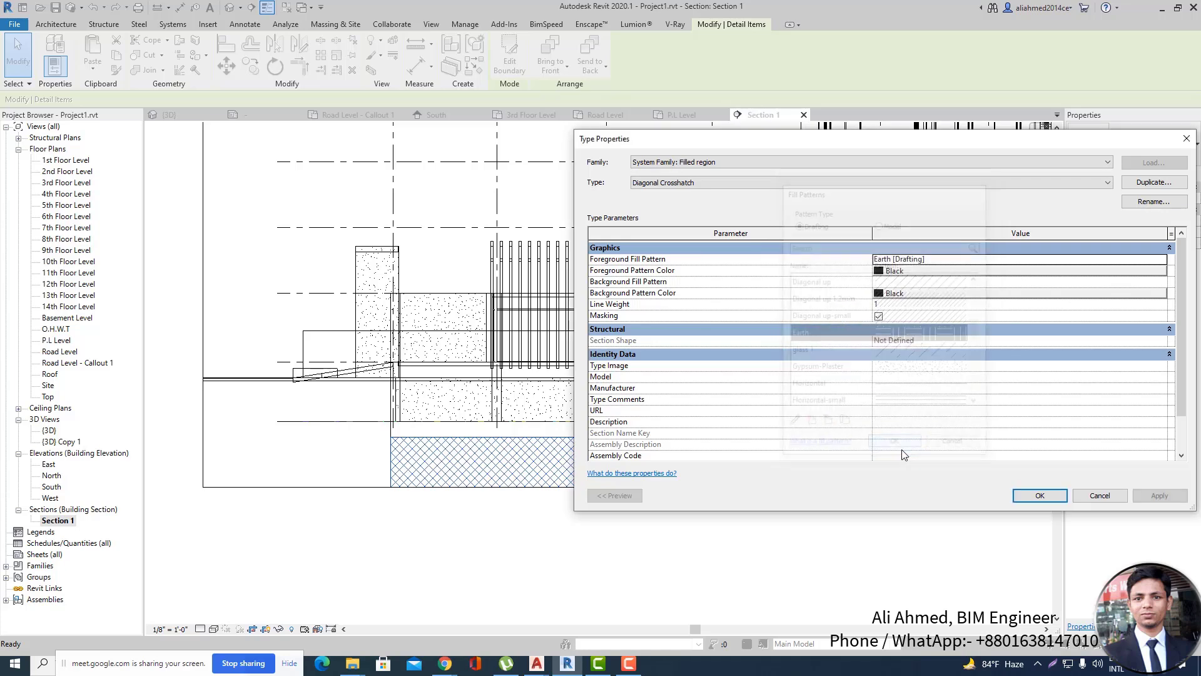
{"action": "left_click", "coordinate": [1040, 496]}
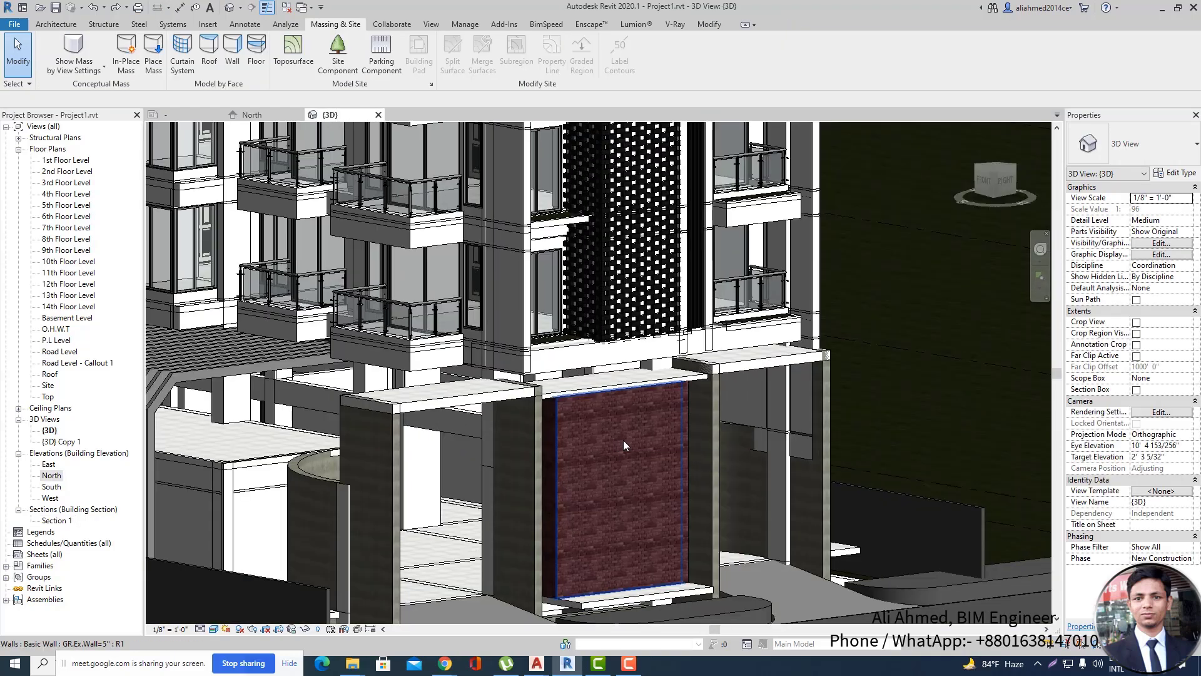
Examine the red-brown feature wall and the surrounding entrance gate frame in the 3D view.
{"action": "scroll", "coordinate": [623, 441], "scroll_direction": "down", "scroll_amount": 2}
{"action": "middle_click_drag", "start_coordinate": [625, 427], "coordinate": [783, 442], "text": "shift"}
{"action": "scroll", "coordinate": [614, 541], "scroll_direction": "up", "scroll_amount": 3}
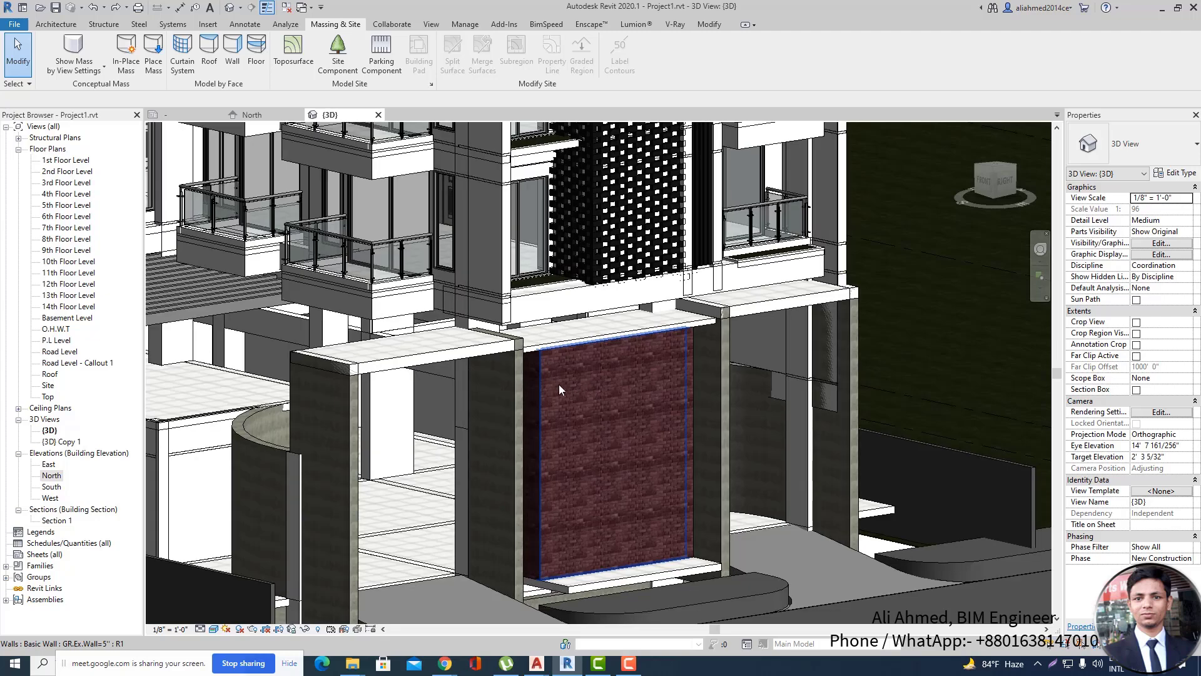
{"action": "scroll", "coordinate": [707, 375], "scroll_direction": "down", "scroll_amount": 1}
{"action": "middle_click_drag", "start_coordinate": [707, 377], "coordinate": [862, 399], "text": "shift"}
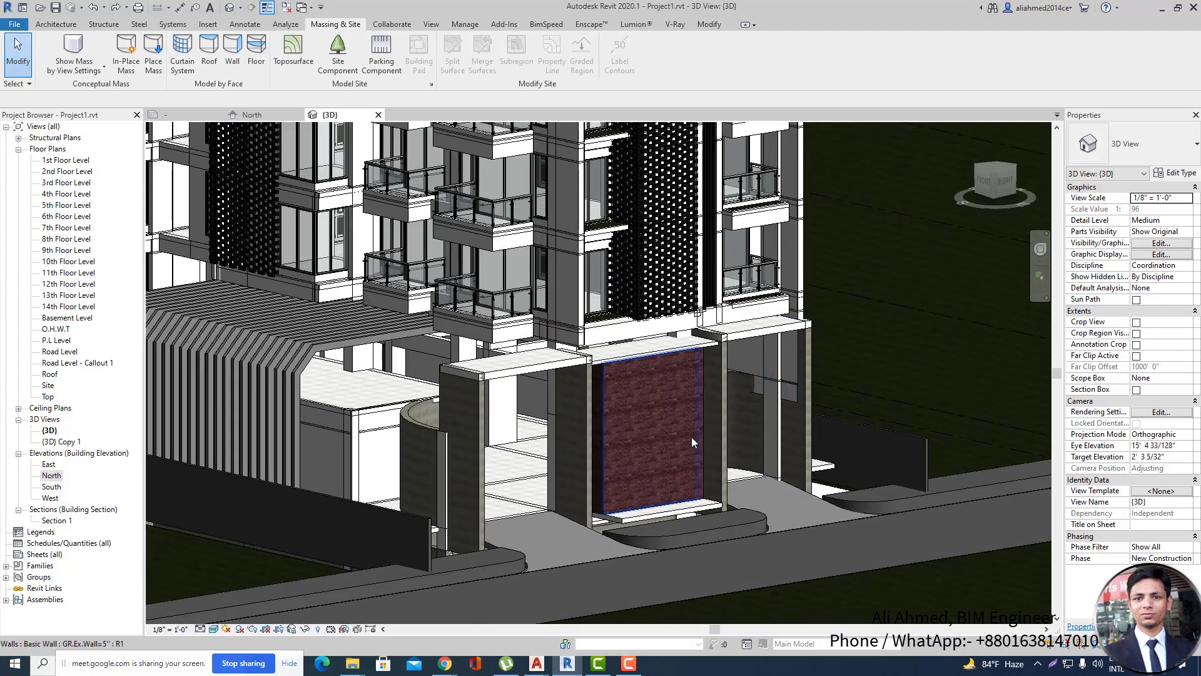
{"action": "scroll", "coordinate": [692, 438], "scroll_direction": "down", "scroll_amount": 2}
{"action": "scroll", "coordinate": [674, 519], "scroll_direction": "down", "scroll_amount": 1}
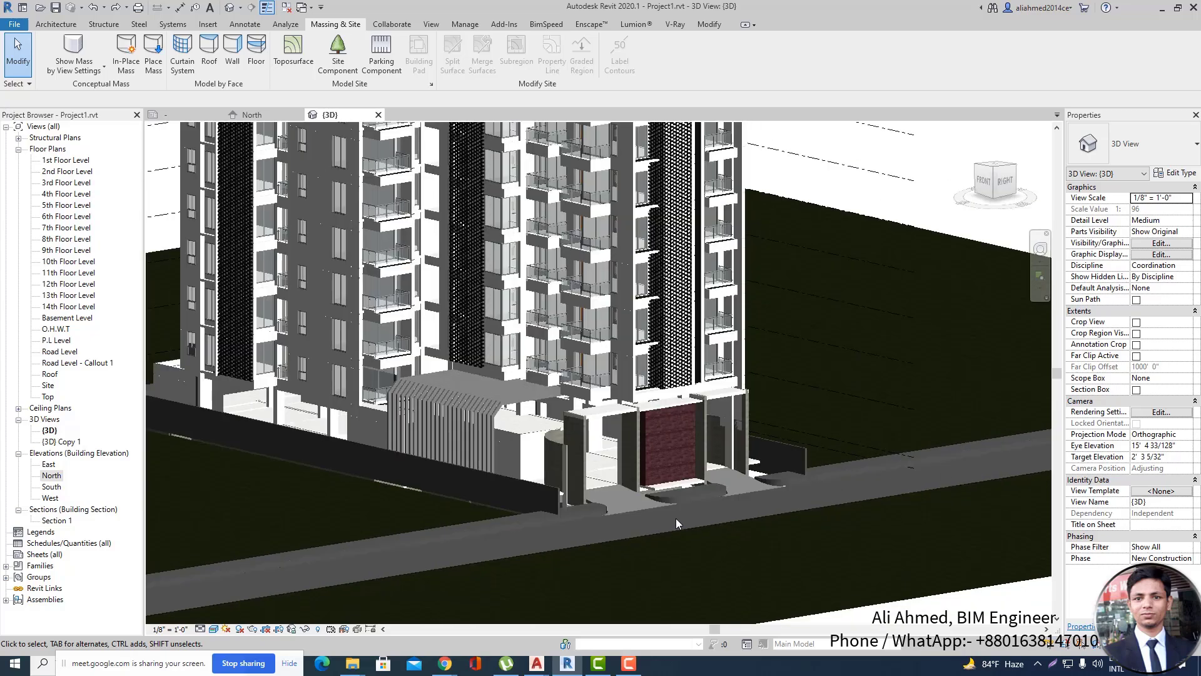
{"action": "middle_click_drag", "start_coordinate": [675, 518], "coordinate": [856, 454], "text": "shift"}
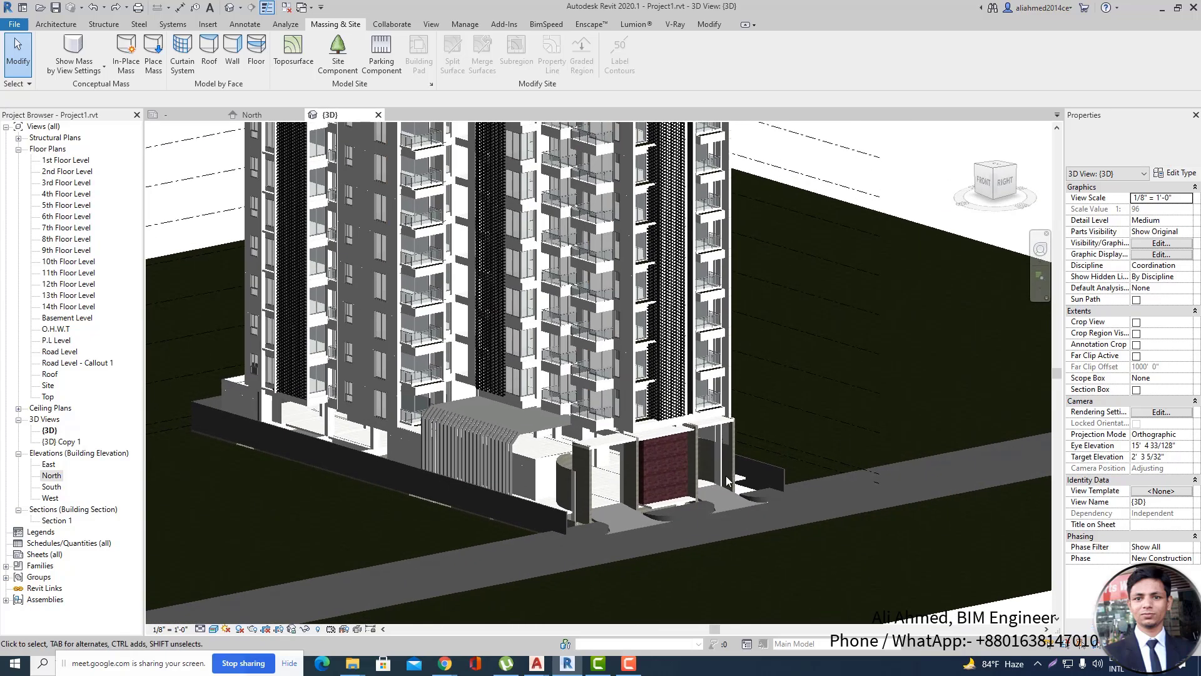
{"action": "scroll", "coordinate": [636, 527], "scroll_direction": "up", "scroll_amount": 3}
{"action": "scroll", "coordinate": [771, 355], "scroll_direction": "up", "scroll_amount": 3}
{"action": "scroll", "coordinate": [770, 355], "scroll_direction": "up", "scroll_amount": 1}
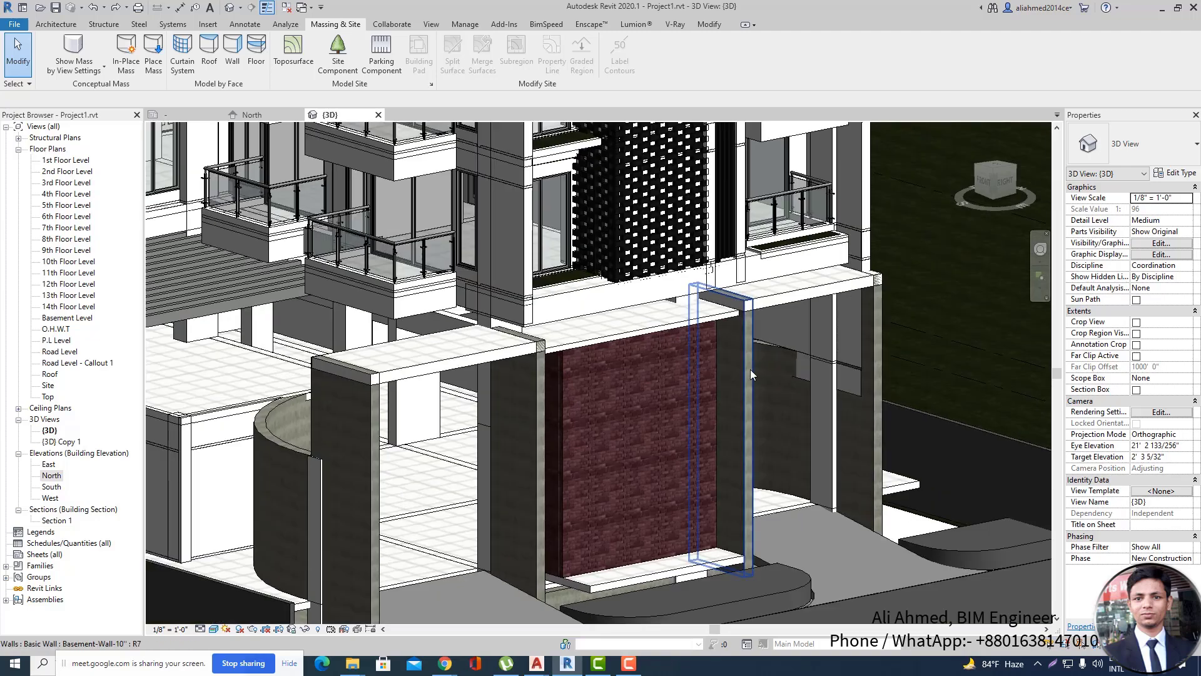
Examine the perforated curtain panel screen and balconies above the entrance in the 3D view.
{"action": "scroll", "coordinate": [590, 485], "scroll_direction": "down", "scroll_amount": 3}
{"action": "scroll", "coordinate": [893, 321], "scroll_direction": "up", "scroll_amount": 2}
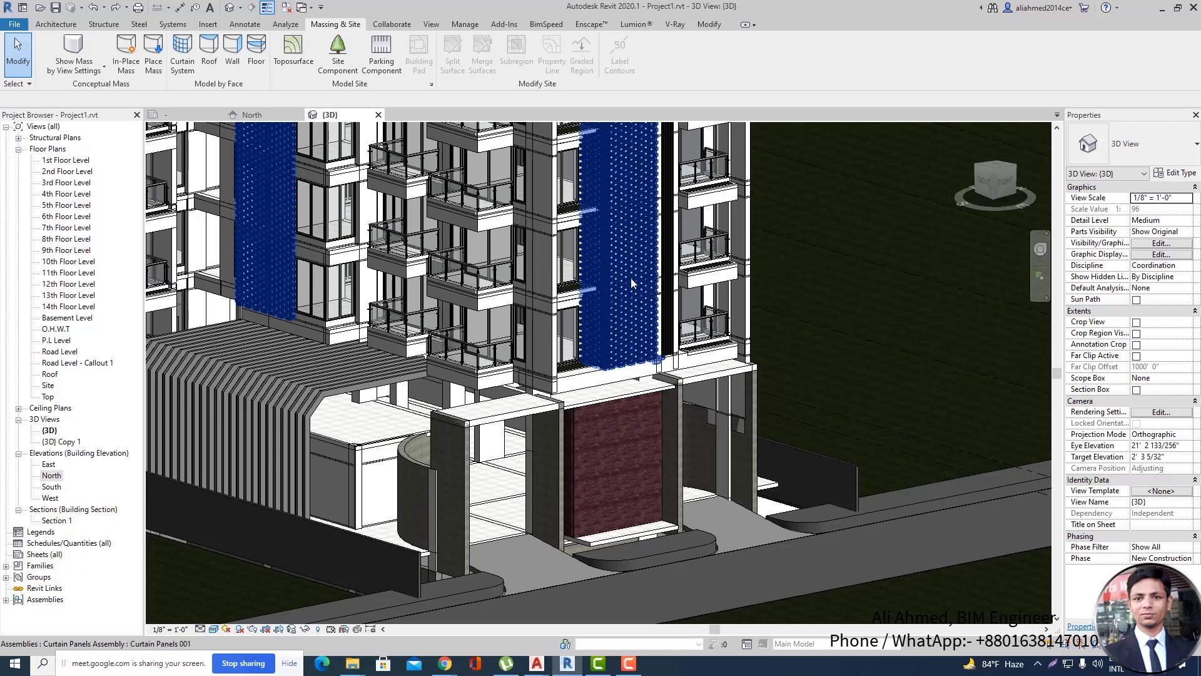
{"action": "scroll", "coordinate": [595, 296], "scroll_direction": "up", "scroll_amount": 2}
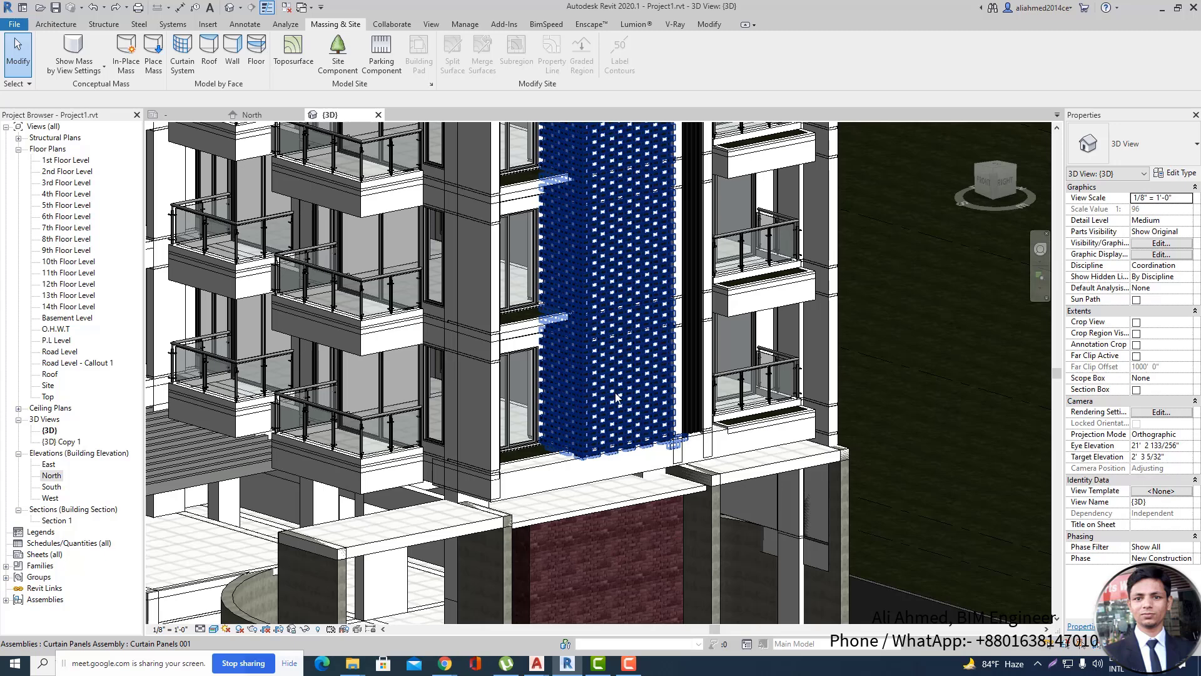
{"action": "scroll", "coordinate": [616, 411], "scroll_direction": "down", "scroll_amount": 3}
{"action": "scroll", "coordinate": [593, 320], "scroll_direction": "up", "scroll_amount": 2}
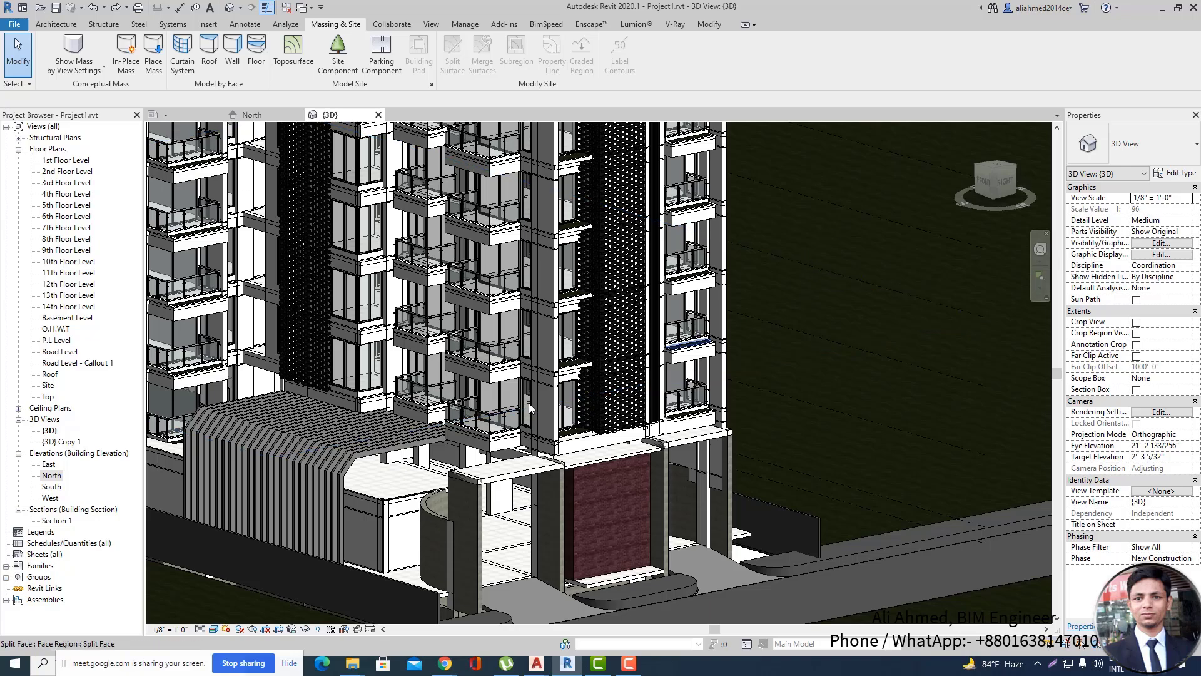
{"action": "scroll", "coordinate": [619, 413], "scroll_direction": "up", "scroll_amount": 3}
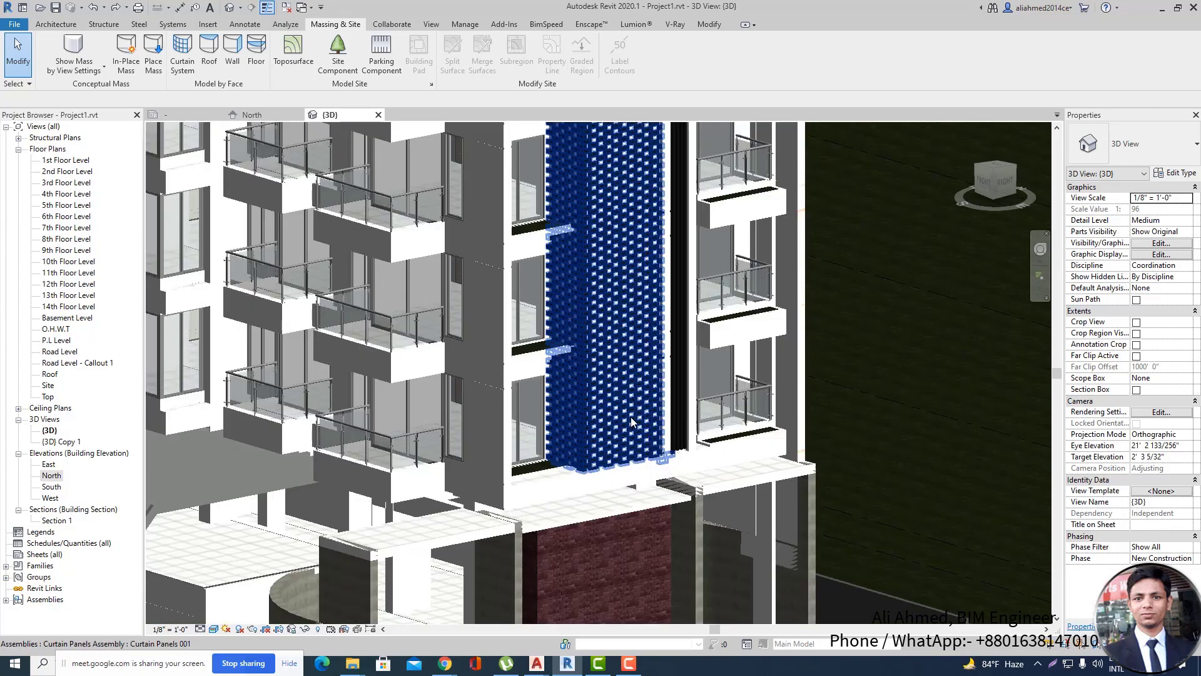
{"action": "scroll", "coordinate": [631, 416], "scroll_direction": "down", "scroll_amount": 3}
{"action": "middle_click_drag", "start_coordinate": [773, 498], "coordinate": [796, 467], "text": "shift"}
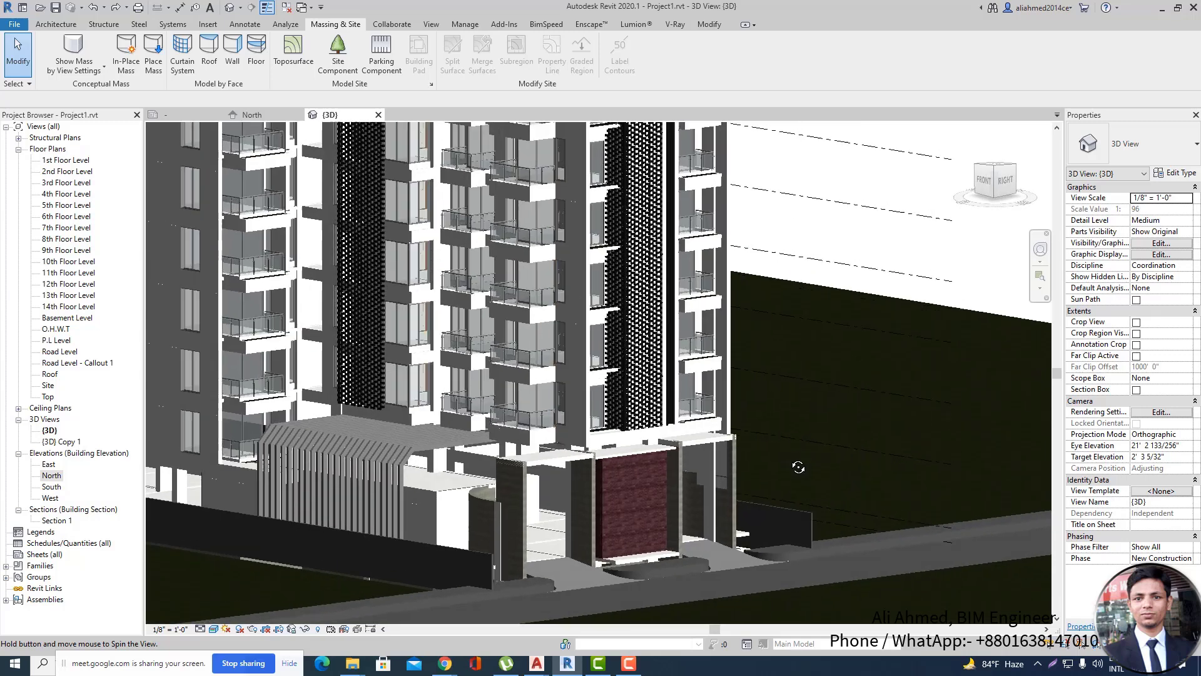
{"action": "middle_click_drag", "start_coordinate": [595, 419], "coordinate": [601, 500], "text": "shift"}
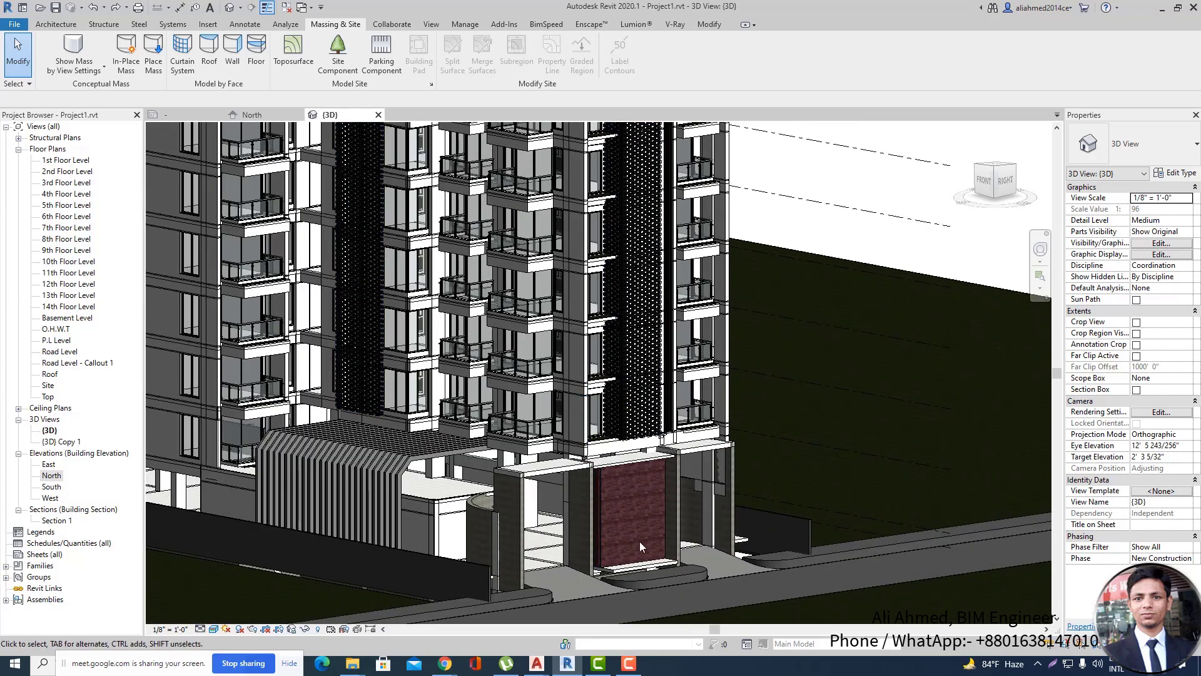
{"action": "scroll", "coordinate": [624, 542], "scroll_direction": "up", "scroll_amount": 3}
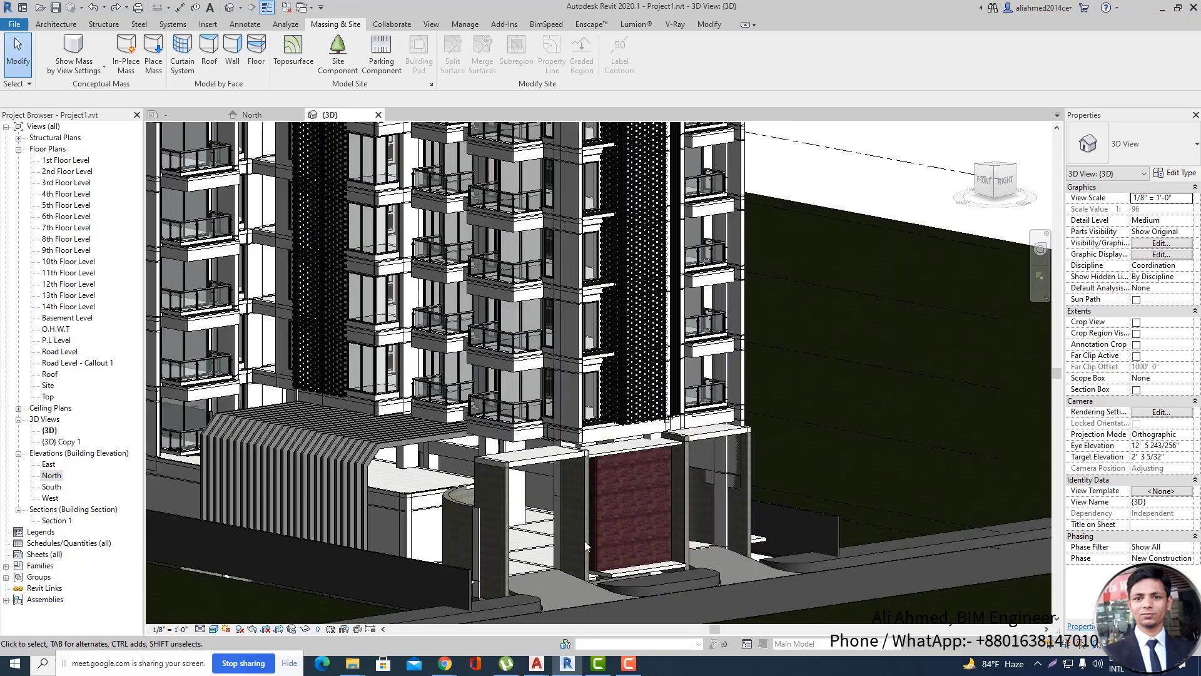
{"action": "scroll", "coordinate": [620, 556], "scroll_direction": "up", "scroll_amount": 1}
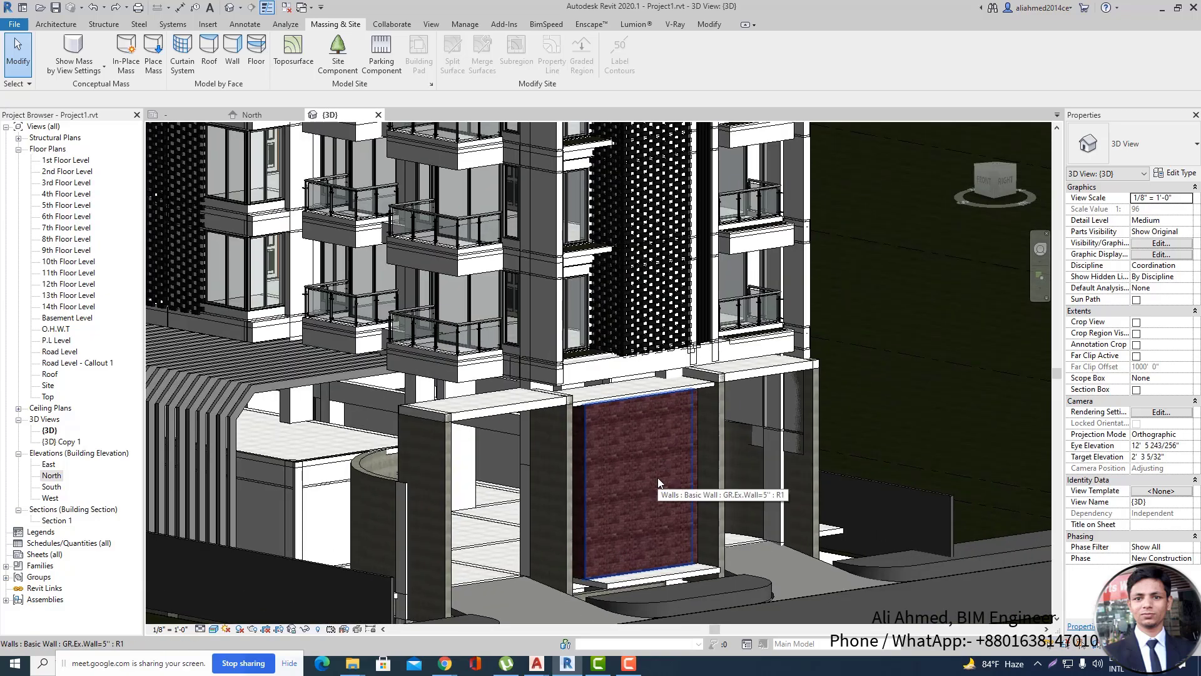
{"action": "scroll", "coordinate": [736, 508], "scroll_direction": "down", "scroll_amount": 2}
{"action": "middle_click_drag", "start_coordinate": [827, 486], "coordinate": [831, 511], "text": "shift"}
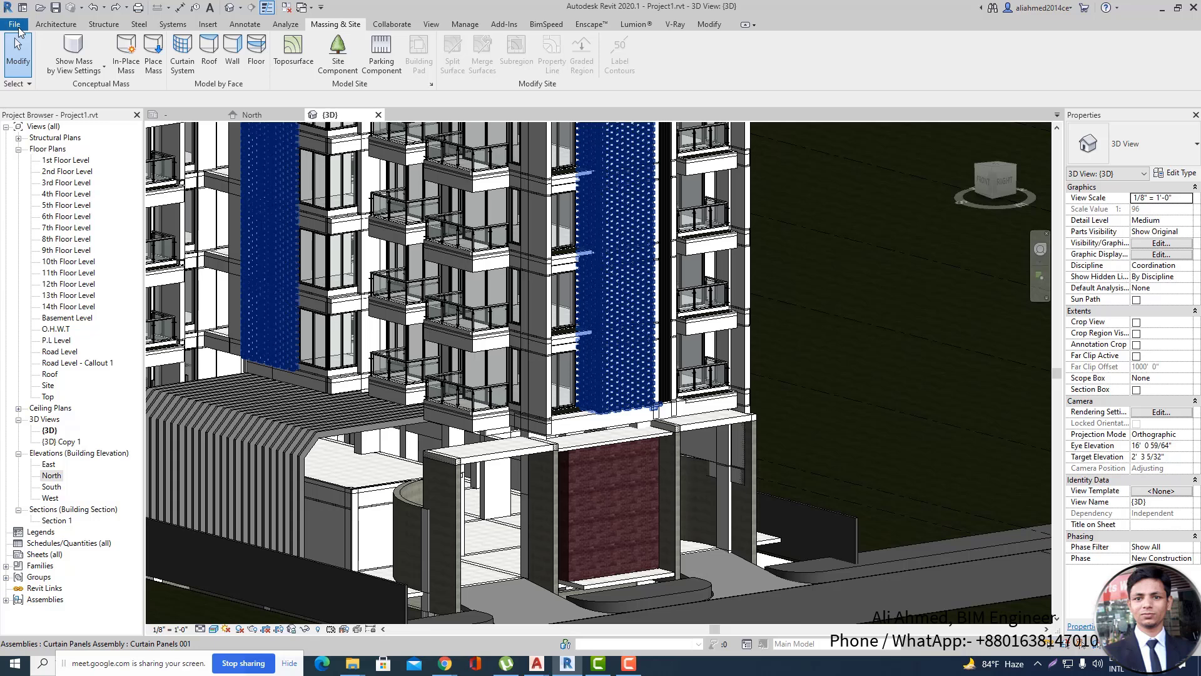
Start a new family and select the Generic Model Adaptive template file.
{"action": "left_click", "coordinate": [14, 25]}
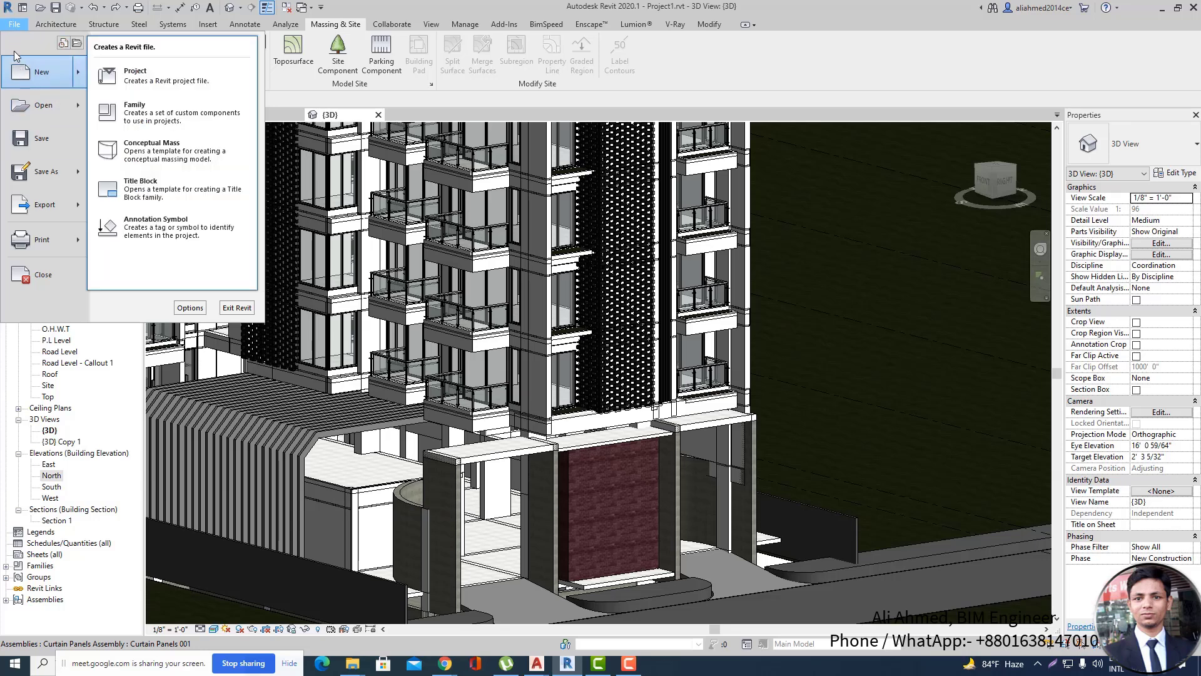
{"action": "left_click", "coordinate": [12, 25]}
{"action": "left_click", "coordinate": [12, 25]}
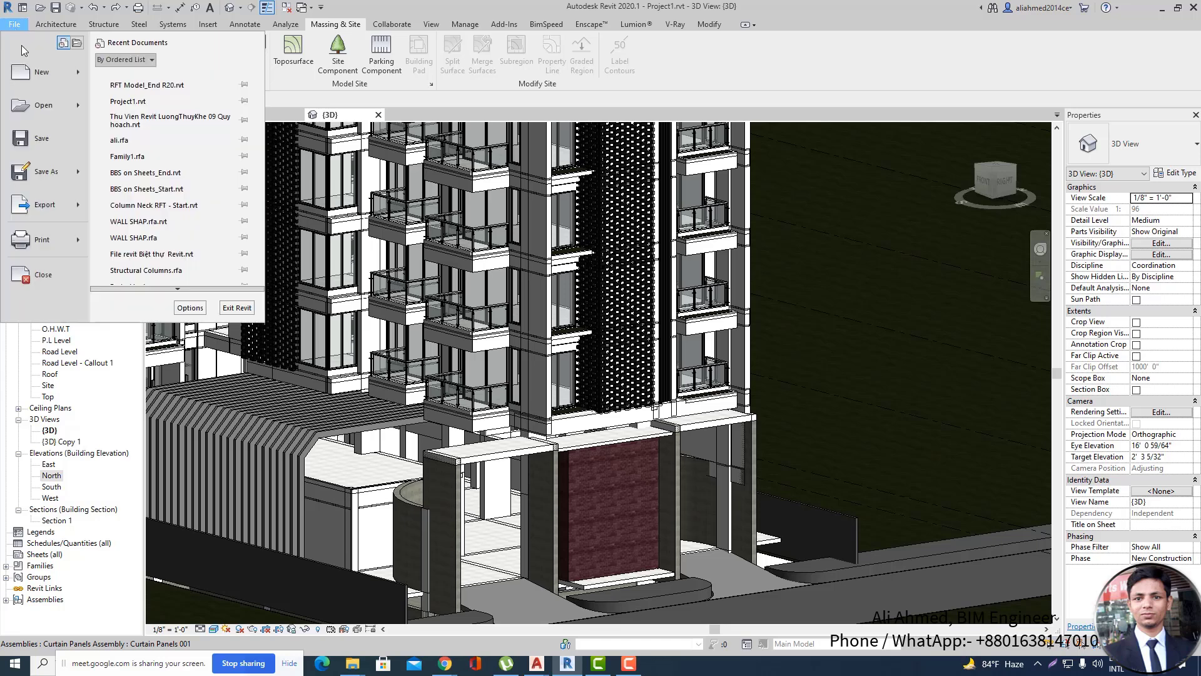
{"action": "mouse_move", "coordinate": [50, 72]}
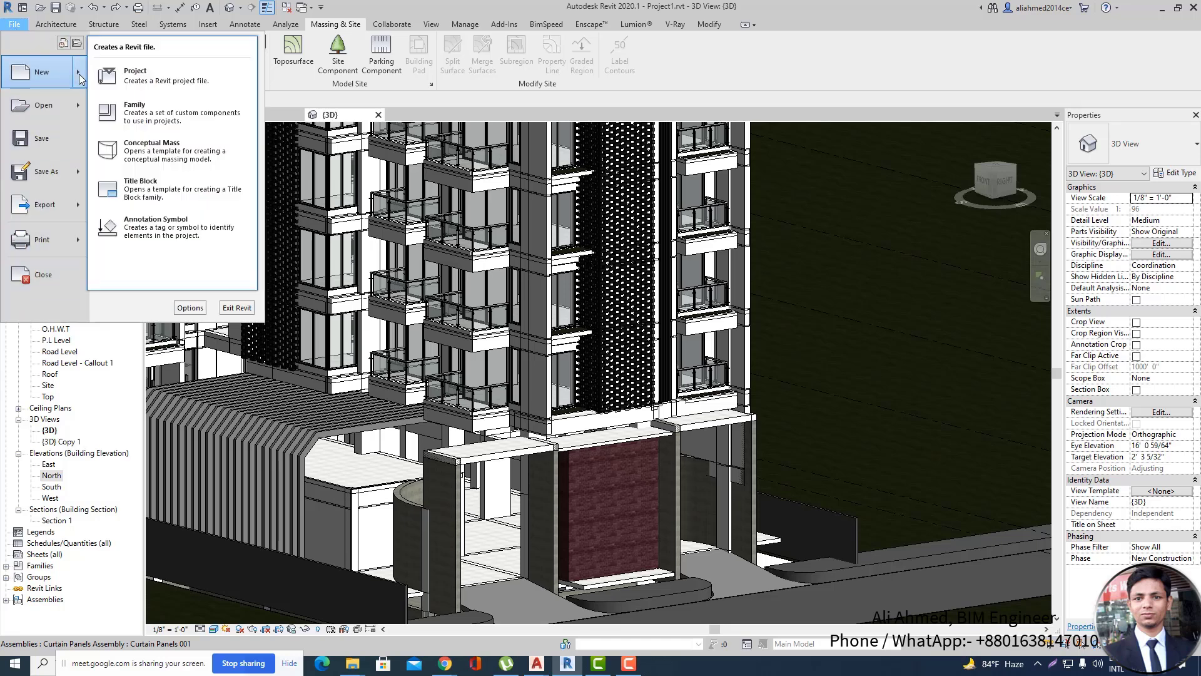
{"action": "left_click", "coordinate": [179, 112]}
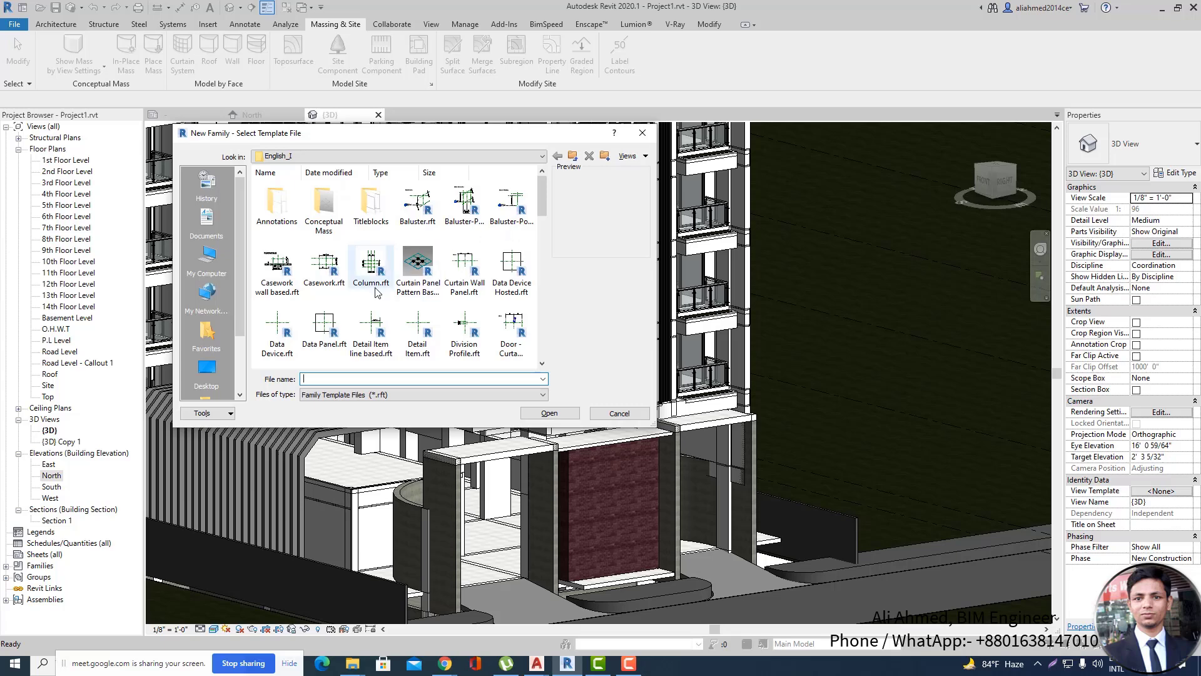
{"action": "scroll", "coordinate": [375, 291], "scroll_direction": "down", "scroll_amount": 3}
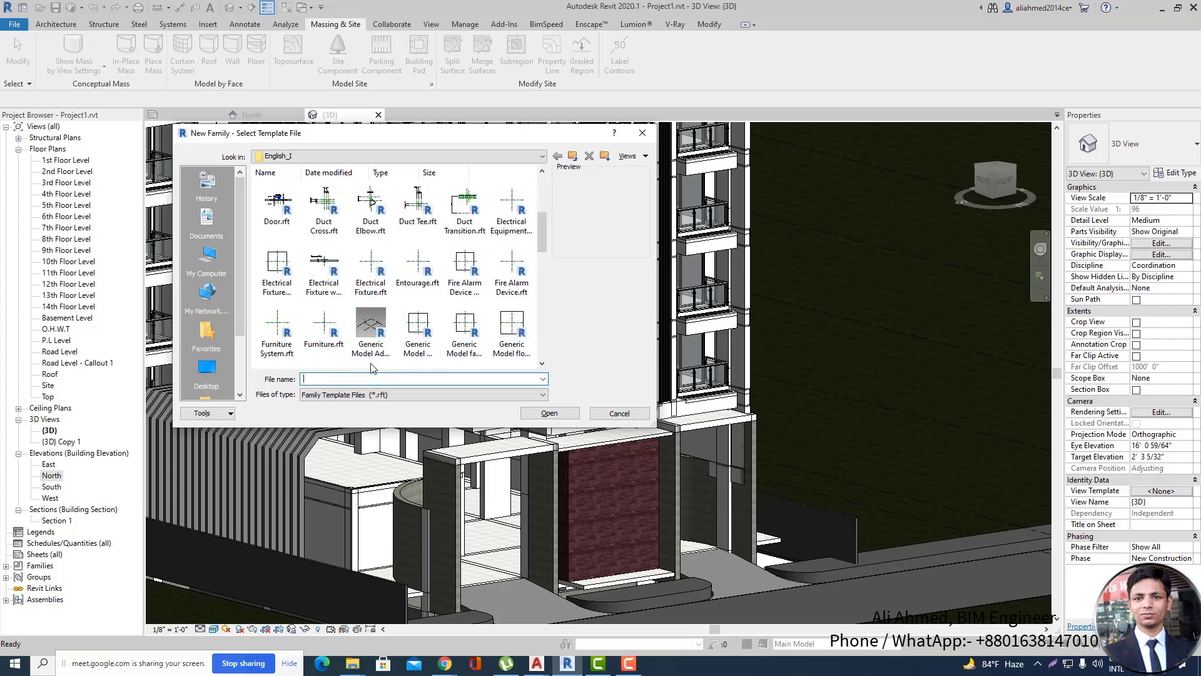
{"action": "left_click", "coordinate": [371, 338]}
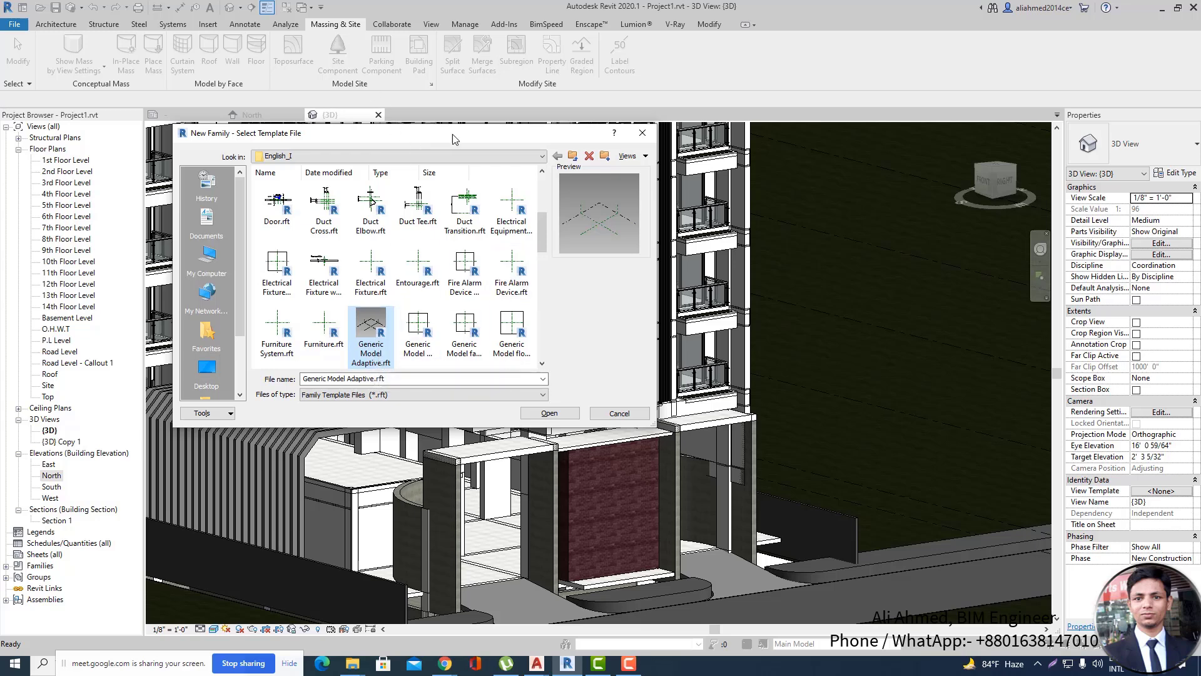
Look through the neighbouring family templates and create the family from Generic Model Adaptive.rft.
{"action": "left_click_drag", "start_coordinate": [453, 134], "coordinate": [566, 119]}
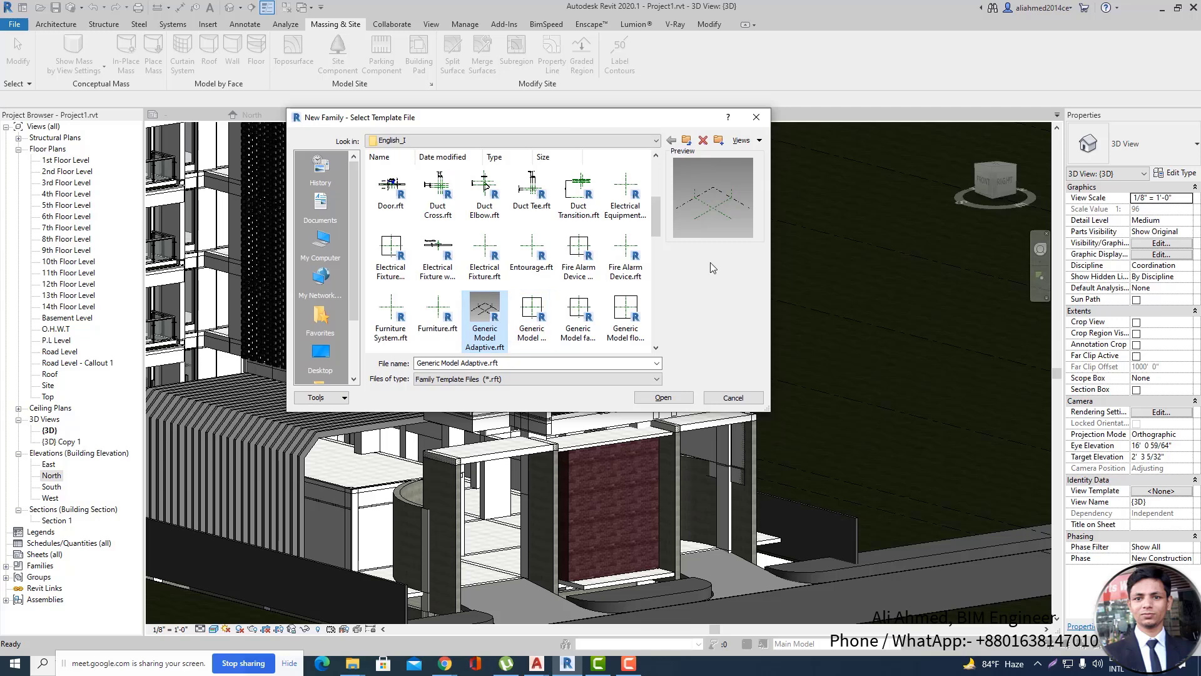
{"action": "left_click_drag", "start_coordinate": [656, 213], "coordinate": [652, 239]}
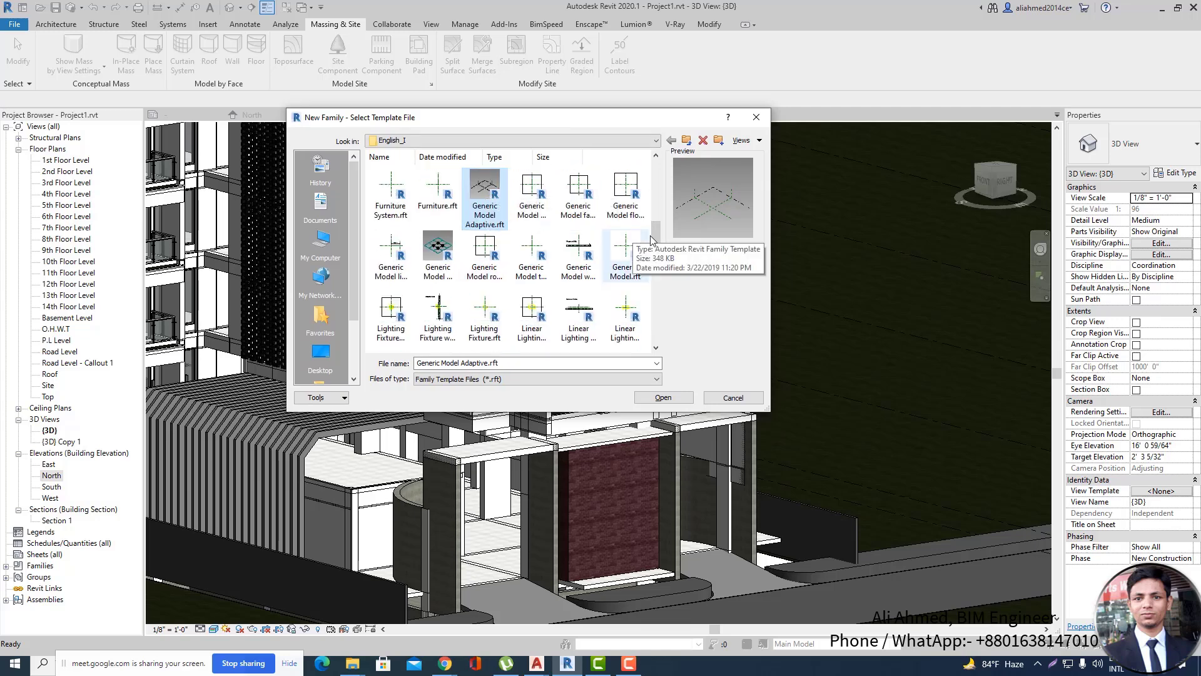
{"action": "left_click_drag", "start_coordinate": [654, 240], "coordinate": [655, 237]}
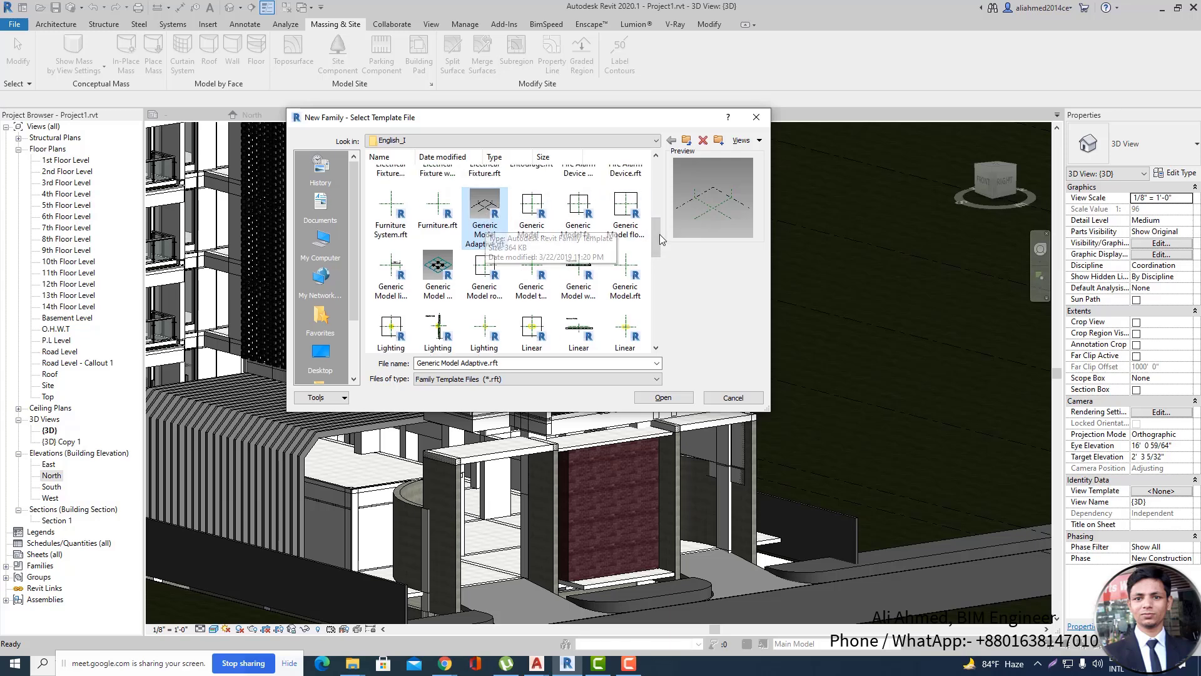
{"action": "scroll", "coordinate": [660, 240], "scroll_direction": "up", "scroll_amount": 1}
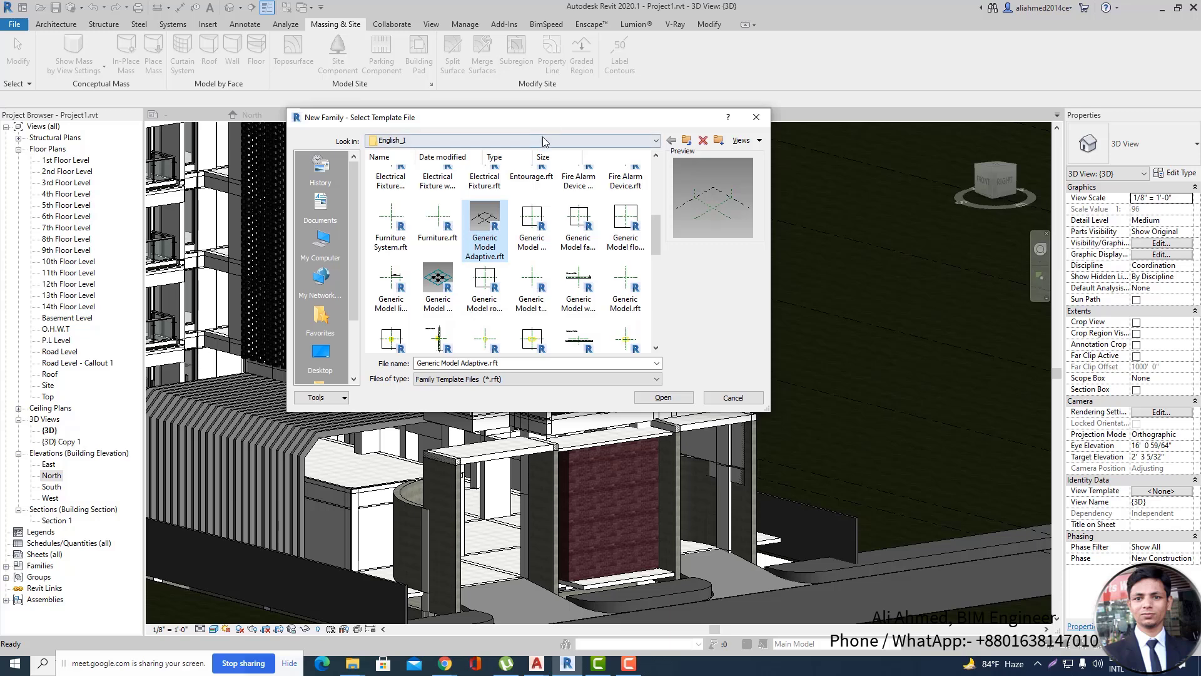
{"action": "left_click_drag", "start_coordinate": [553, 122], "coordinate": [613, 181]}
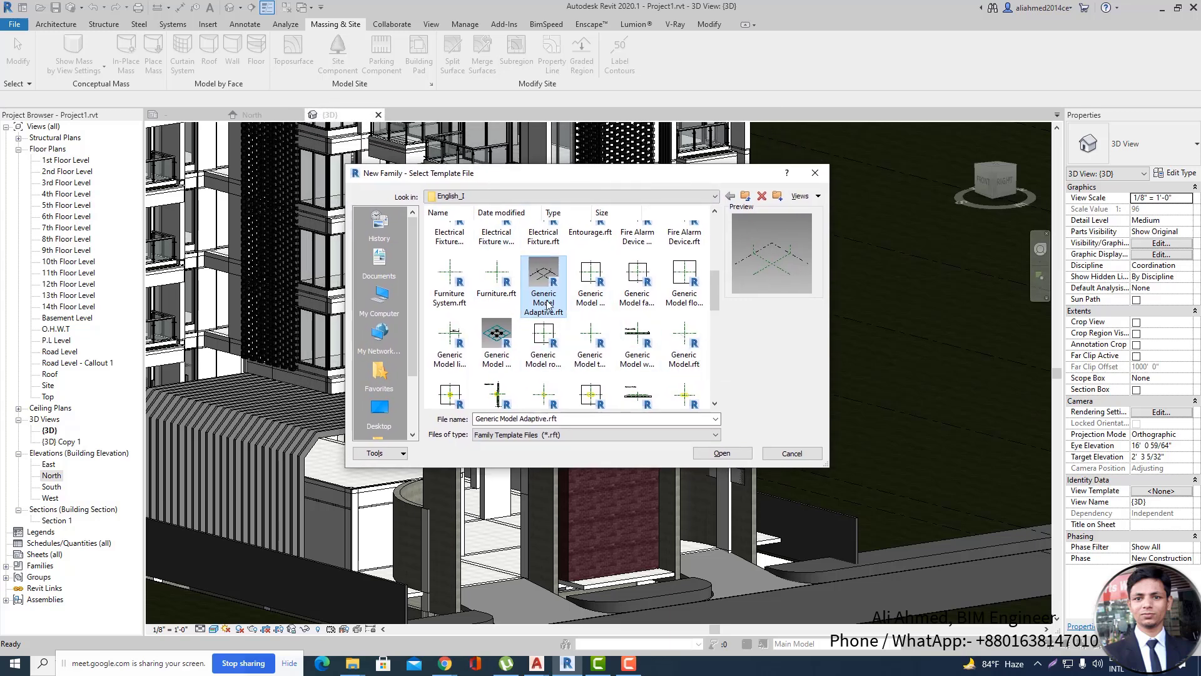
{"action": "scroll", "coordinate": [694, 316], "scroll_direction": "up", "scroll_amount": 5}
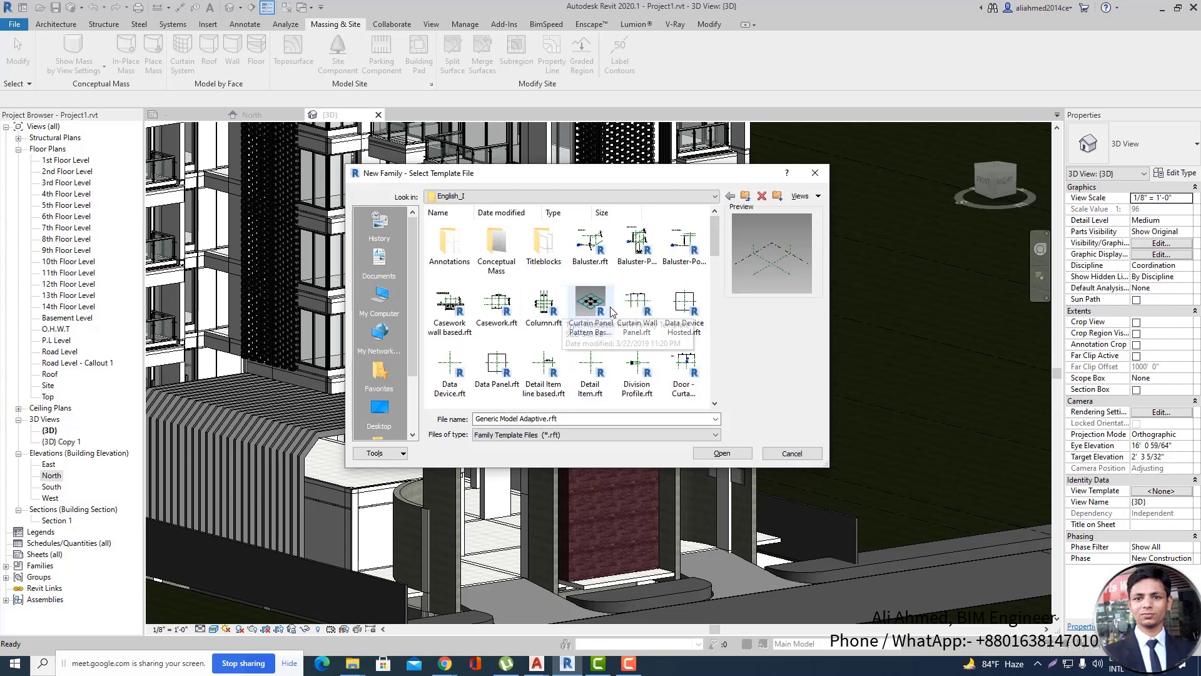
{"action": "scroll", "coordinate": [591, 350], "scroll_direction": "down", "scroll_amount": 4}
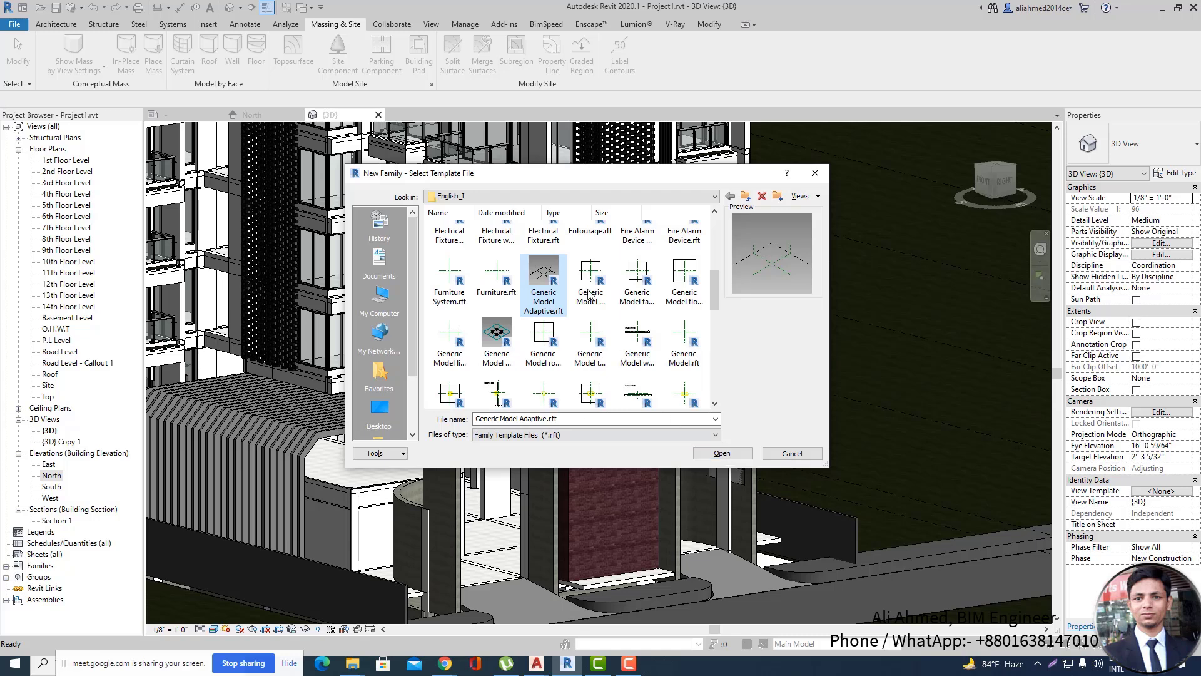
{"action": "left_click", "coordinate": [720, 453]}
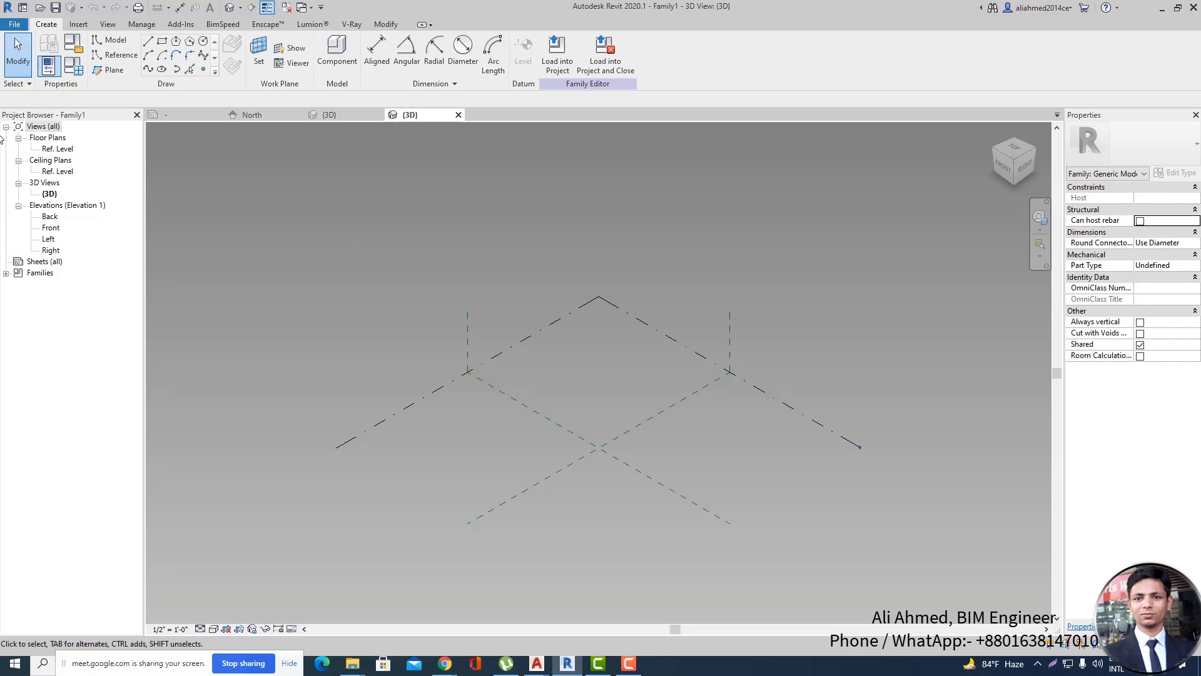
Open the family's Ref. Level floor plan and start placing model lines on it.
{"action": "double_click", "coordinate": [58, 149]}
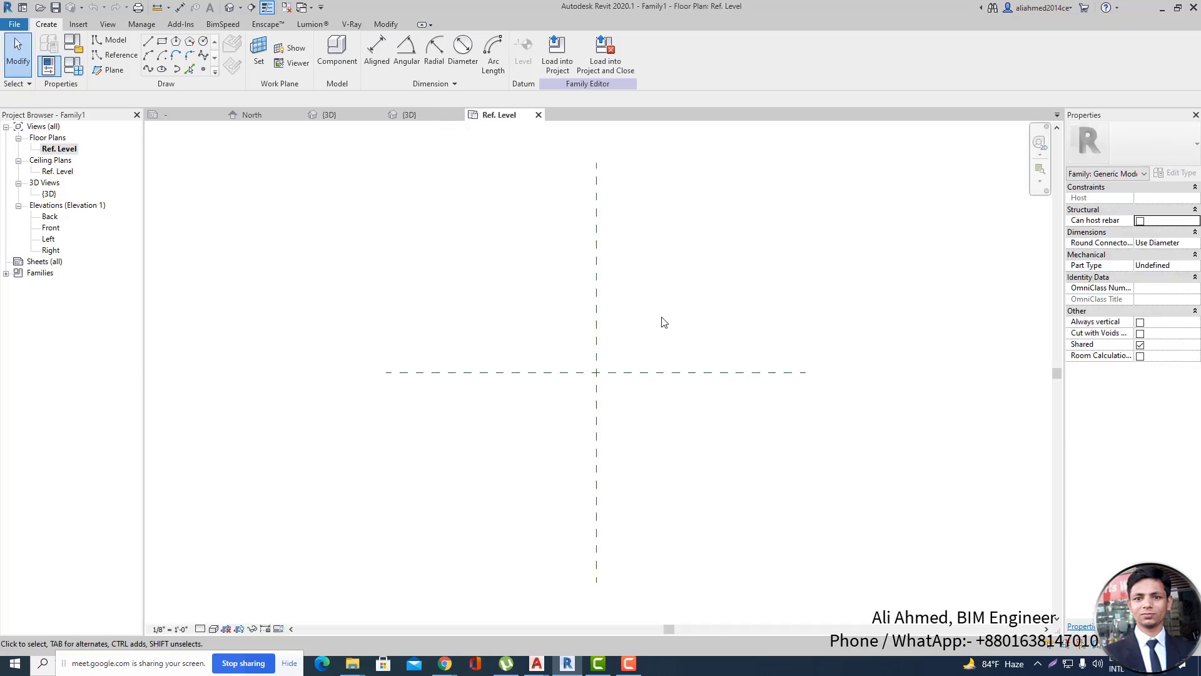
{"action": "scroll", "coordinate": [348, 366], "scroll_direction": "down", "scroll_amount": 1}
{"action": "left_click", "coordinate": [107, 44]}
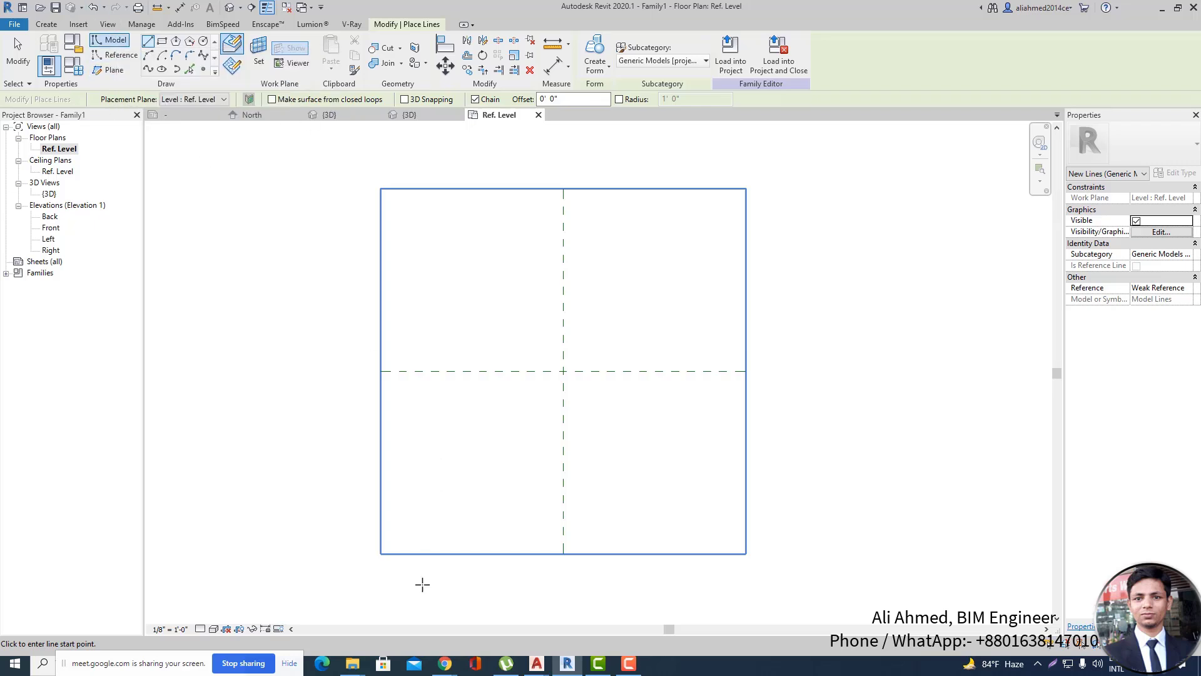
Switch to the Google Meet call in Chrome to check the participant list, and return to Revit.
{"action": "mouse_move", "coordinate": [445, 667]}
{"action": "left_click", "coordinate": [385, 605]}
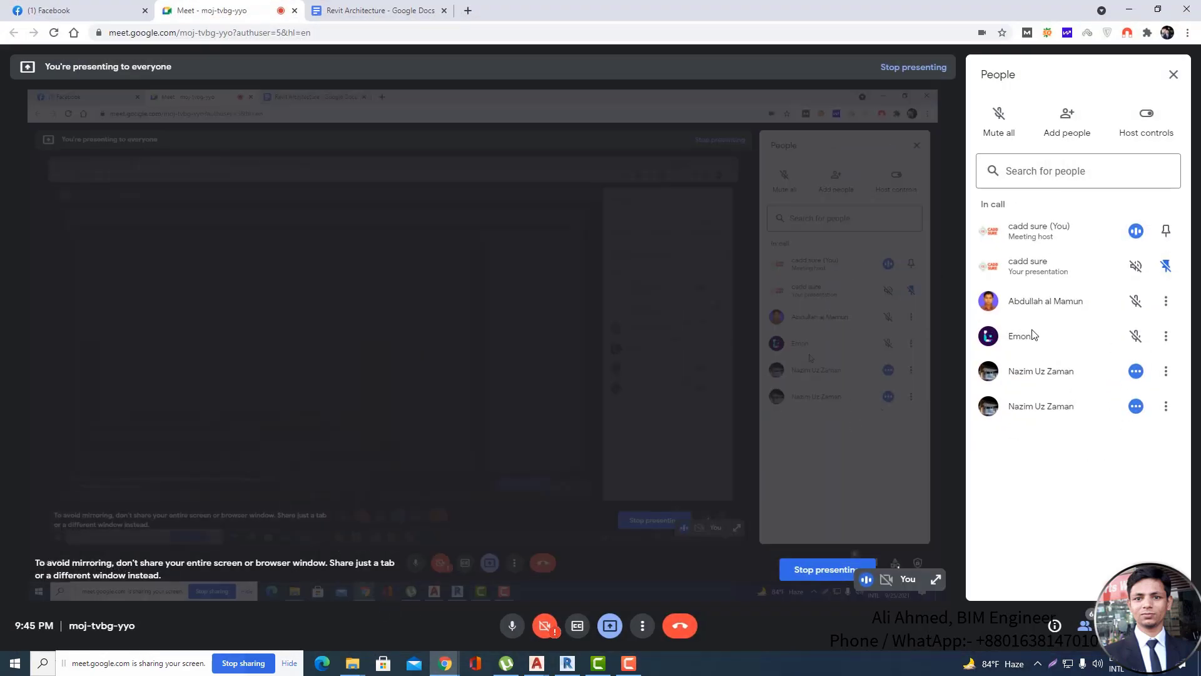
{"action": "left_click", "coordinate": [1129, 10]}
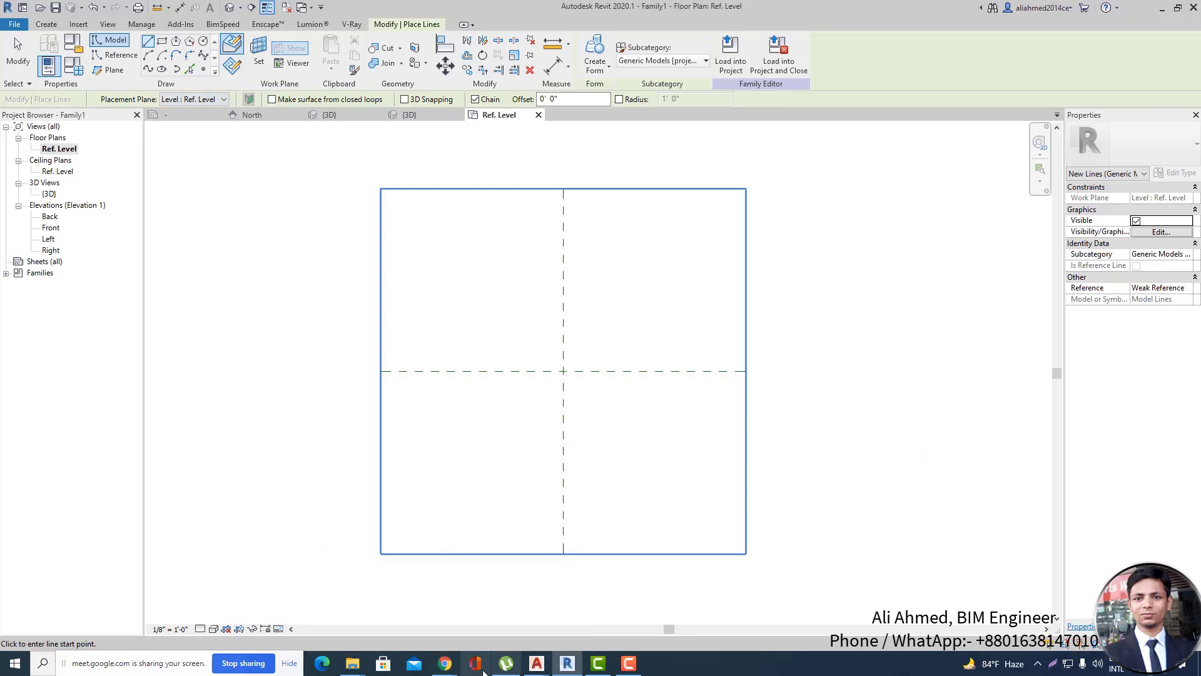
{"action": "mouse_move", "coordinate": [444, 663]}
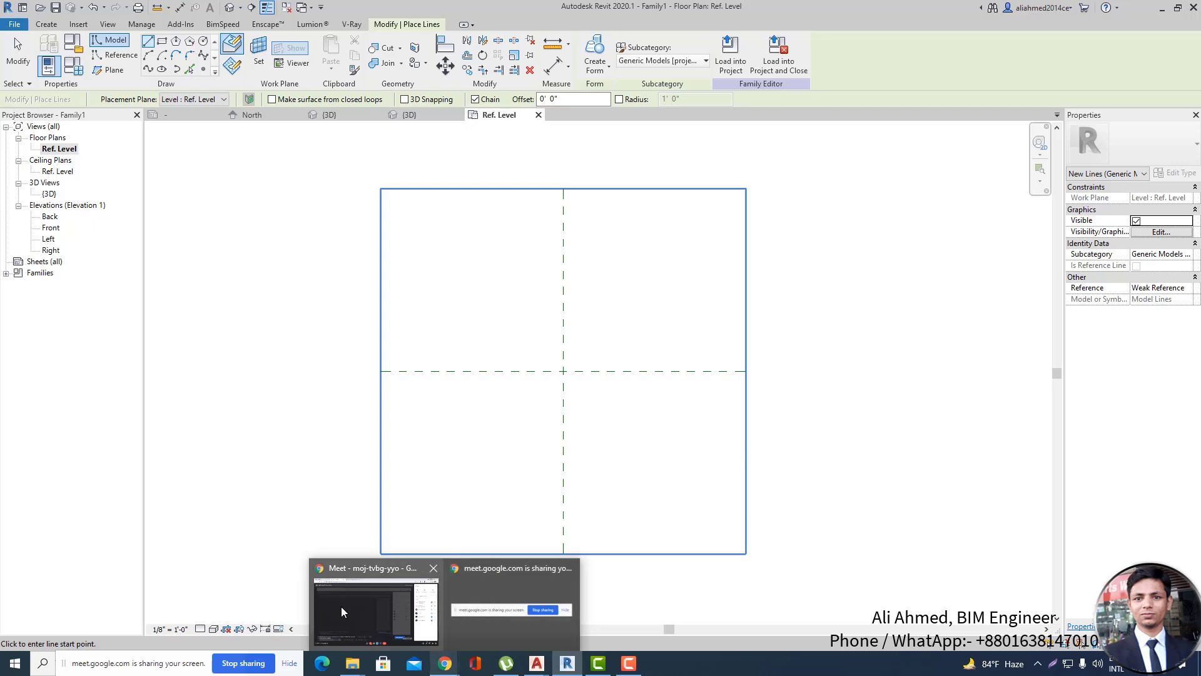
{"action": "left_click", "coordinate": [369, 575]}
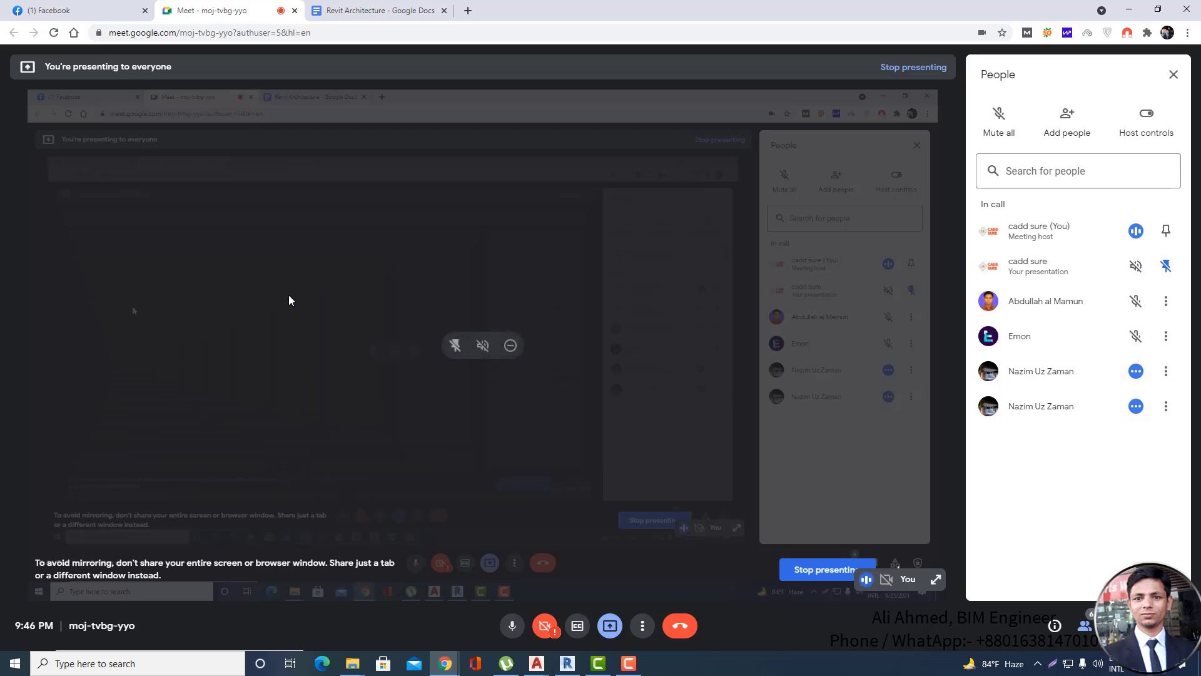
{"action": "left_click", "coordinate": [1126, 13]}
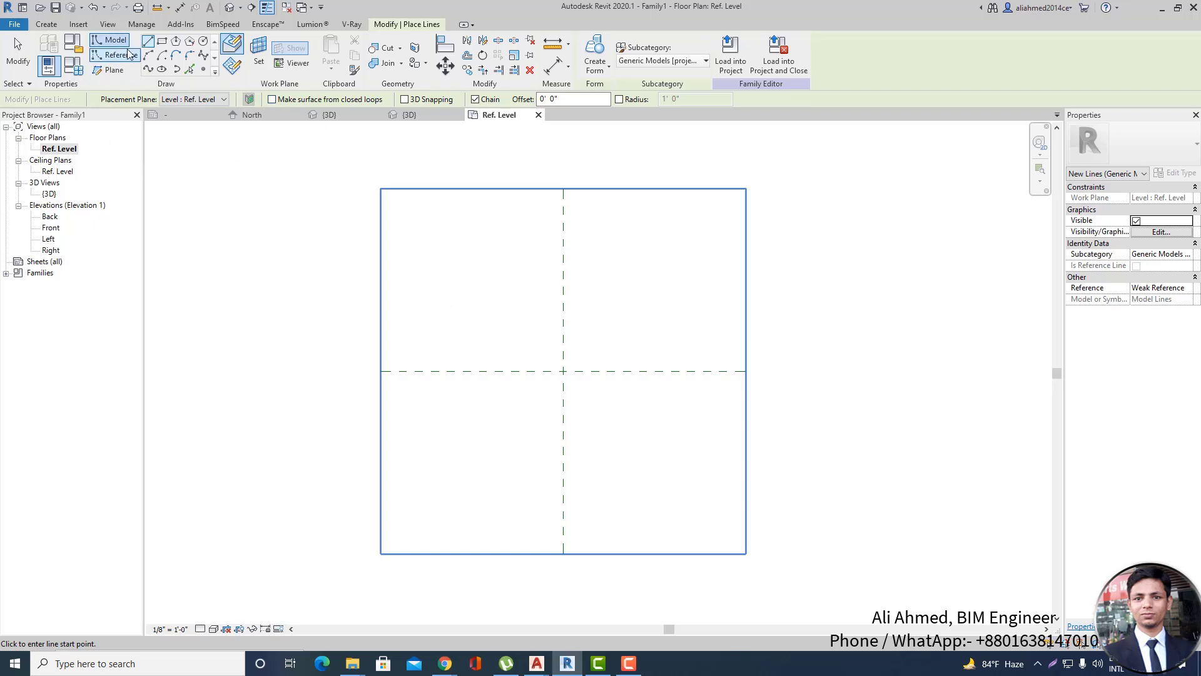
Draw a closed diamond of model lines centred on the reference plane intersection, with sides about 2' 10" long.
{"action": "left_click", "coordinate": [99, 42]}
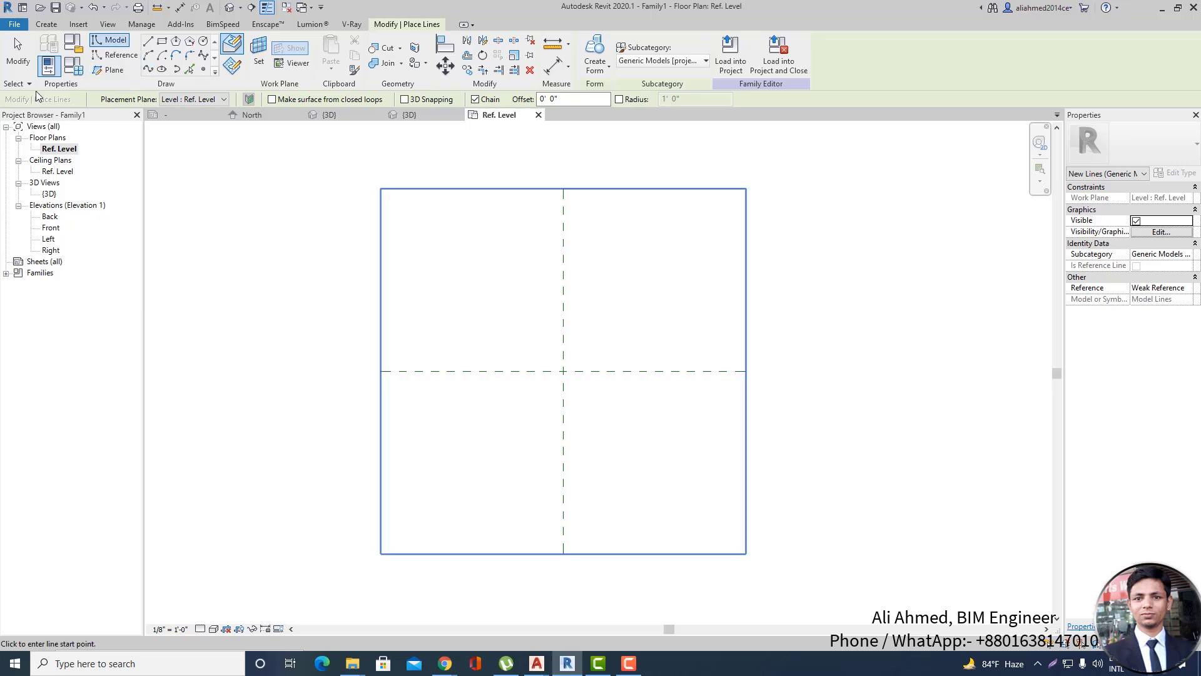
{"action": "left_click", "coordinate": [109, 42]}
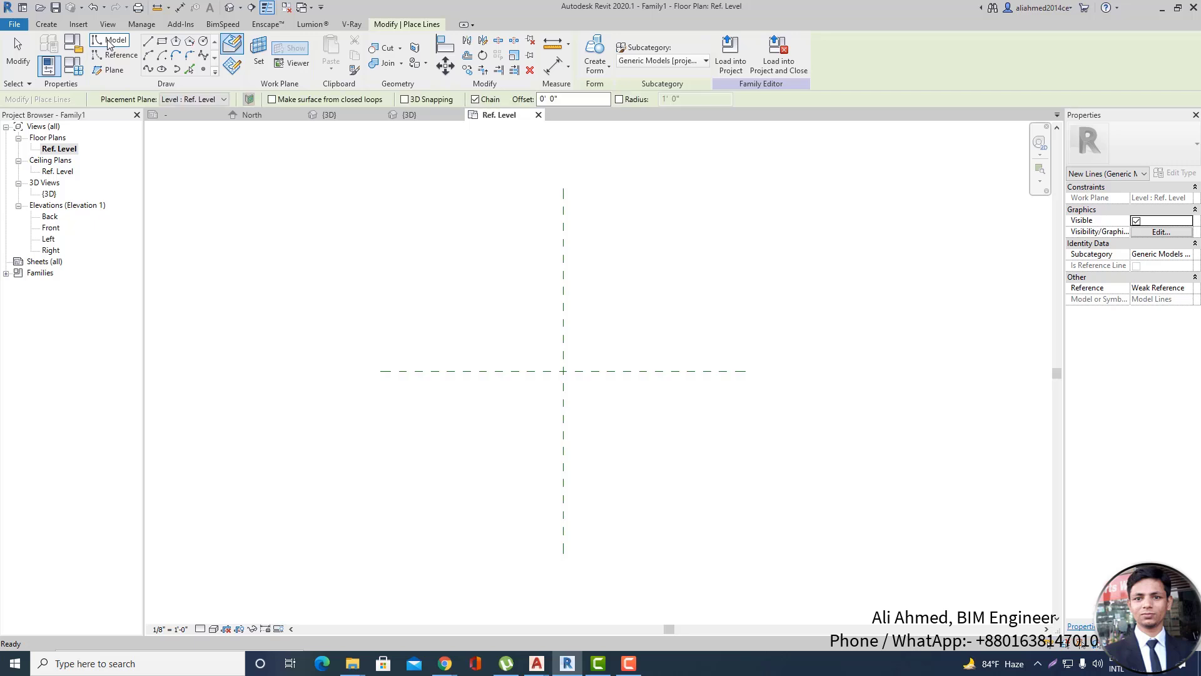
{"action": "left_click", "coordinate": [101, 44]}
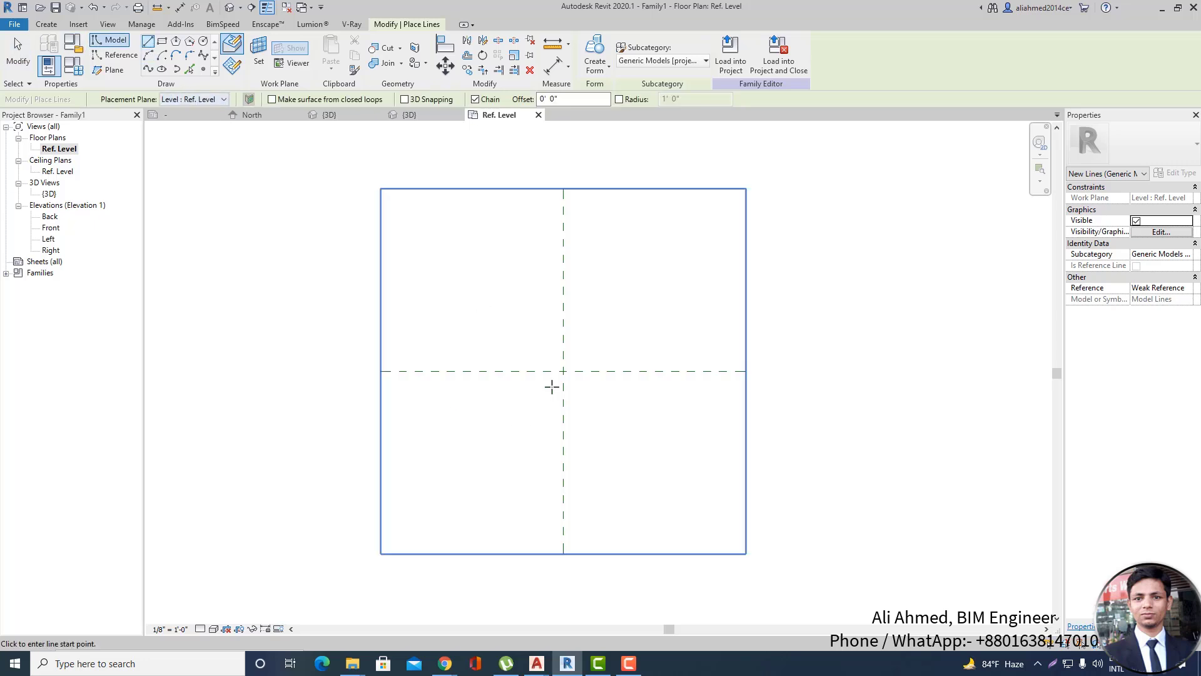
{"action": "scroll", "coordinate": [555, 380], "scroll_direction": "up", "scroll_amount": 3}
{"action": "scroll", "coordinate": [561, 358], "scroll_direction": "up", "scroll_amount": 2}
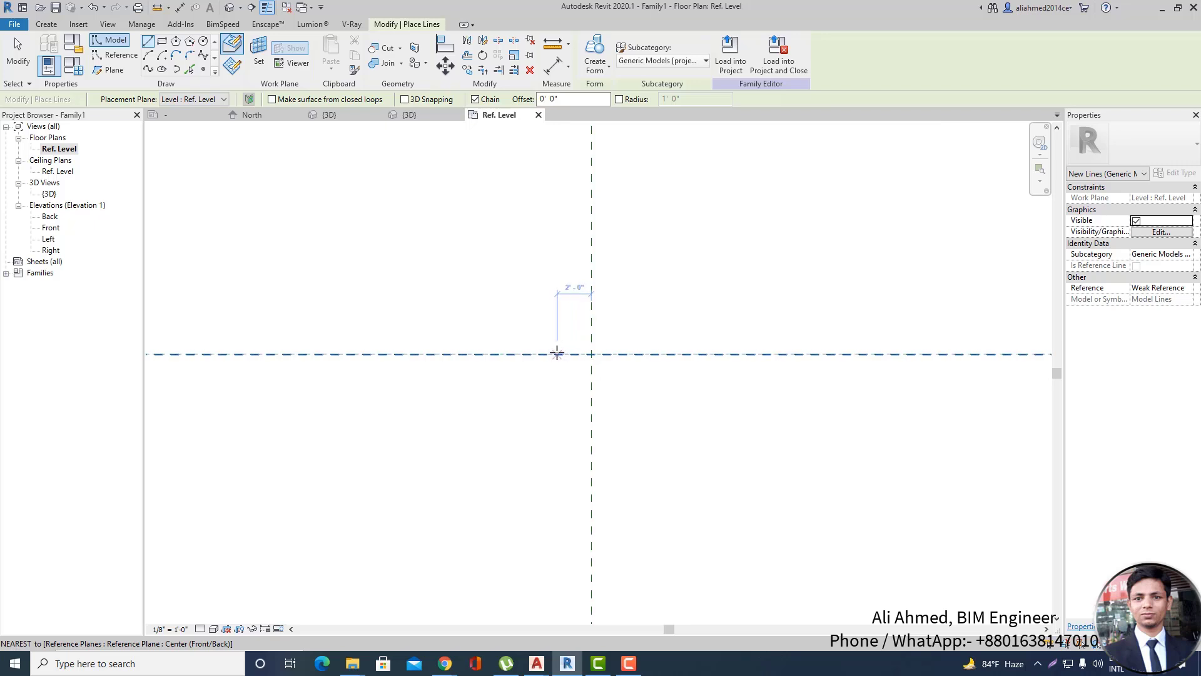
{"action": "left_click", "coordinate": [557, 353]}
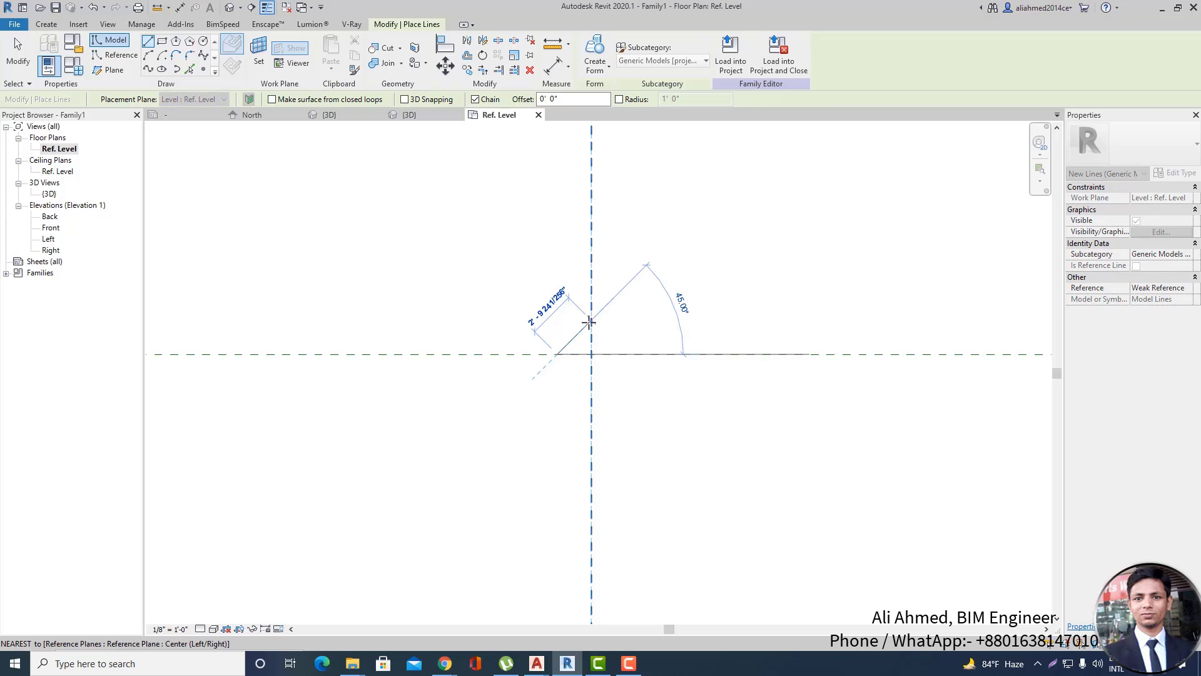
{"action": "left_click", "coordinate": [591, 321]}
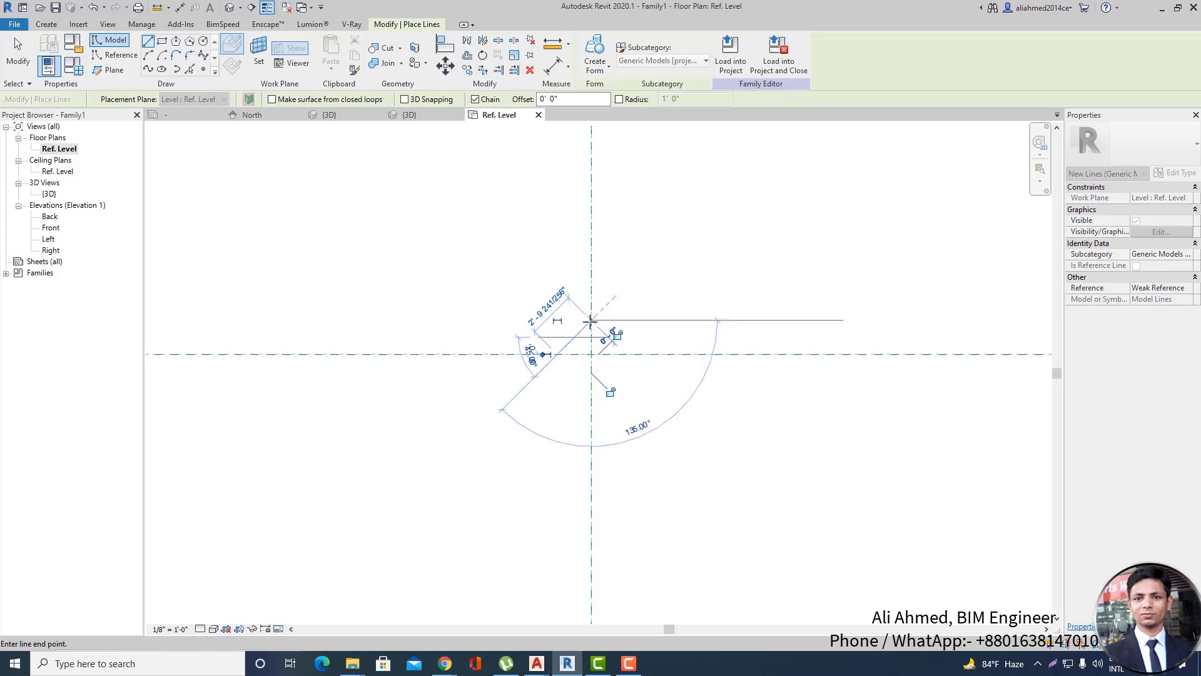
{"action": "left_click", "coordinate": [624, 355]}
{"action": "left_click", "coordinate": [591, 388]}
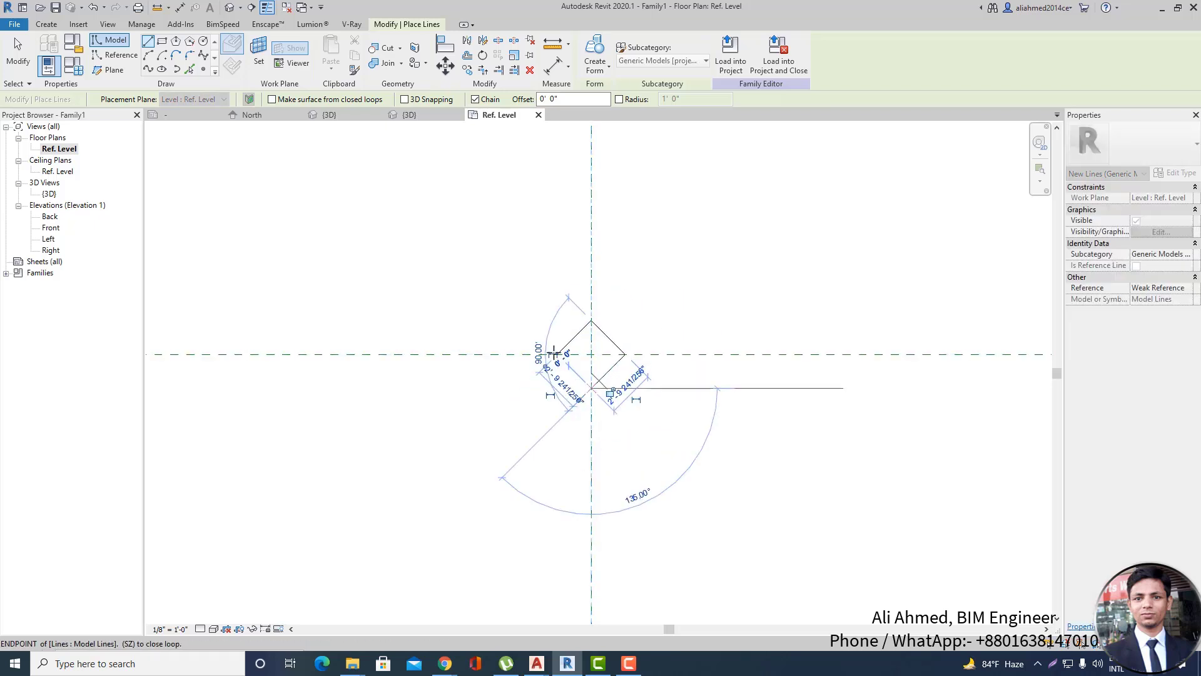
{"action": "left_click", "coordinate": [556, 353]}
{"action": "scroll", "coordinate": [390, 287], "scroll_direction": "down", "scroll_amount": 2}
{"action": "key", "text": "Escape"}
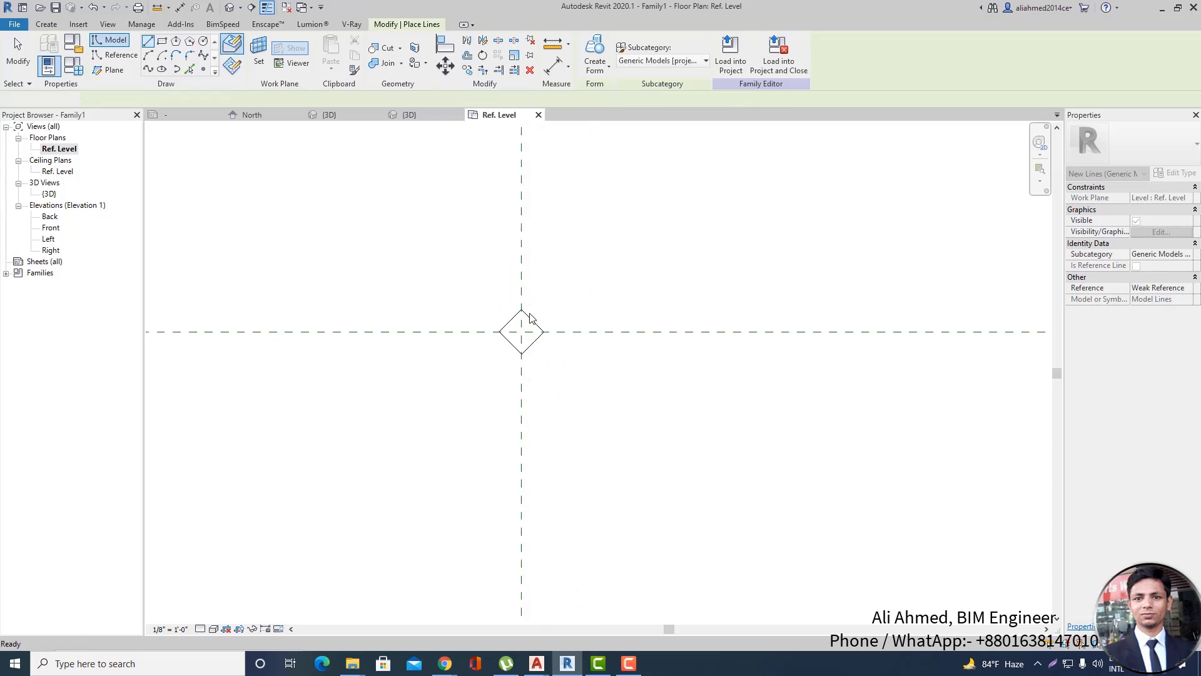
Stretch the diamond's lower corner downward along the vertical reference plane to form a kite shape.
{"action": "scroll", "coordinate": [546, 325], "scroll_direction": "up", "scroll_amount": 3}
{"action": "key", "text": "Tab"}
{"action": "left_click", "coordinate": [529, 354]}
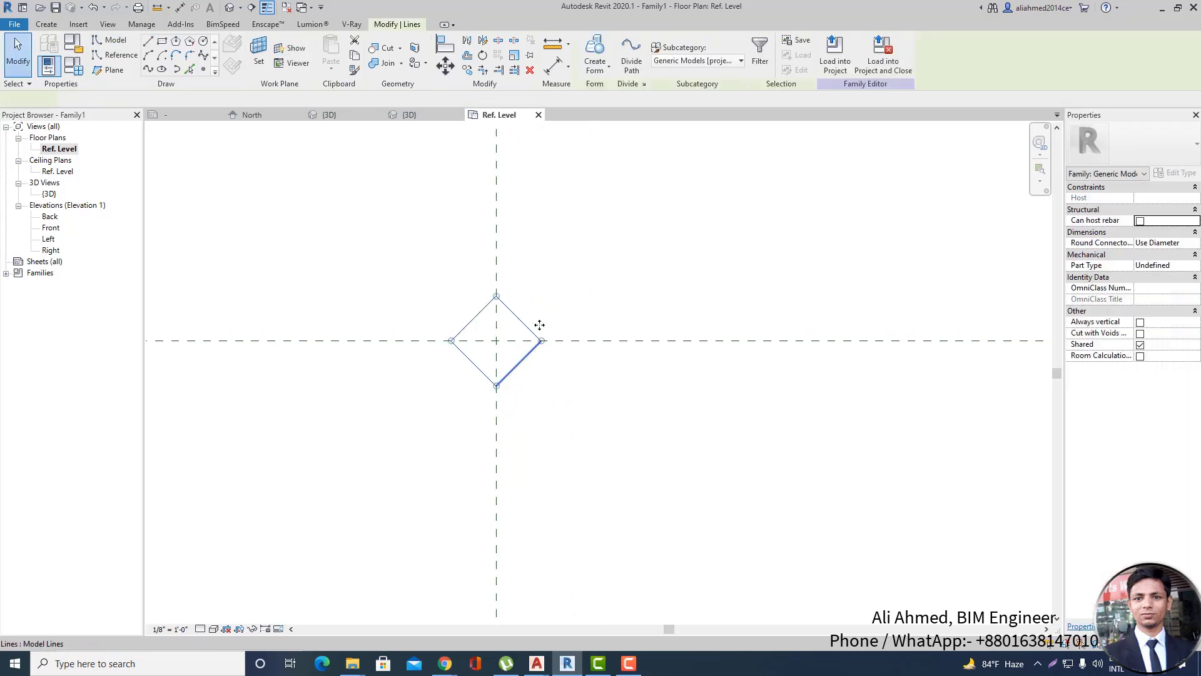
{"action": "scroll", "coordinate": [460, 242], "scroll_direction": "down", "scroll_amount": 2}
{"action": "scroll", "coordinate": [493, 352], "scroll_direction": "up", "scroll_amount": 3}
{"action": "left_click_drag", "start_coordinate": [485, 347], "coordinate": [487, 373]}
{"action": "left_click", "coordinate": [600, 357]}
{"action": "scroll", "coordinate": [418, 378], "scroll_direction": "down", "scroll_amount": 2}
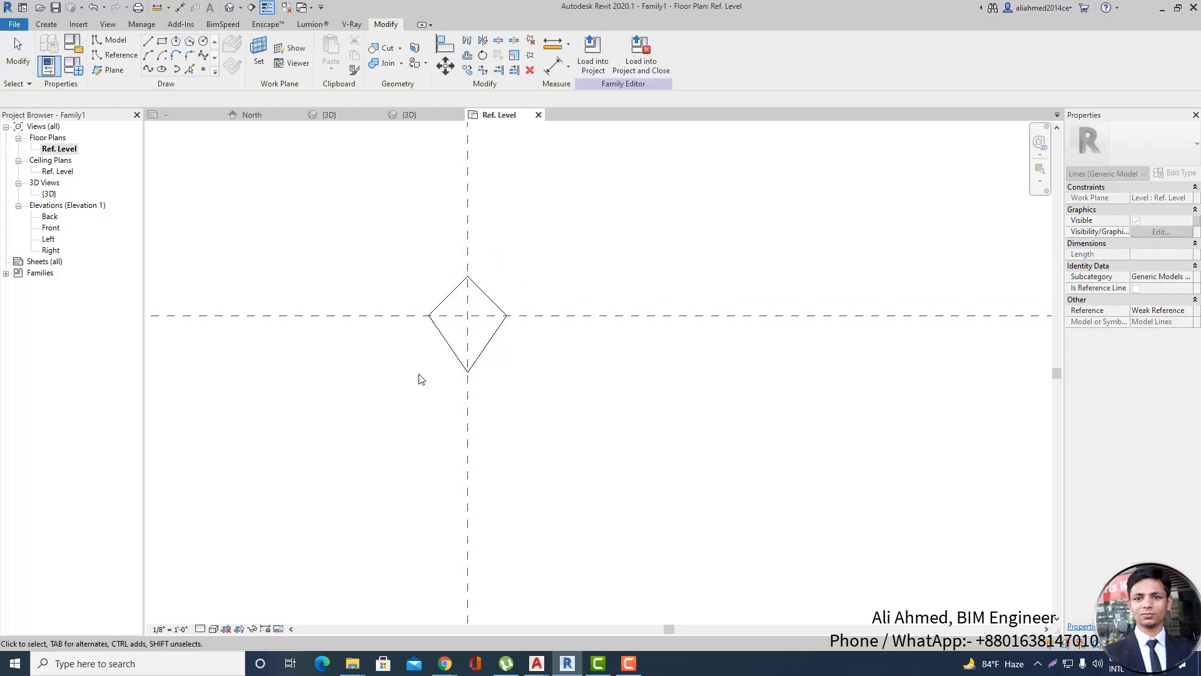
{"action": "scroll", "coordinate": [388, 305], "scroll_direction": "up", "scroll_amount": 1}
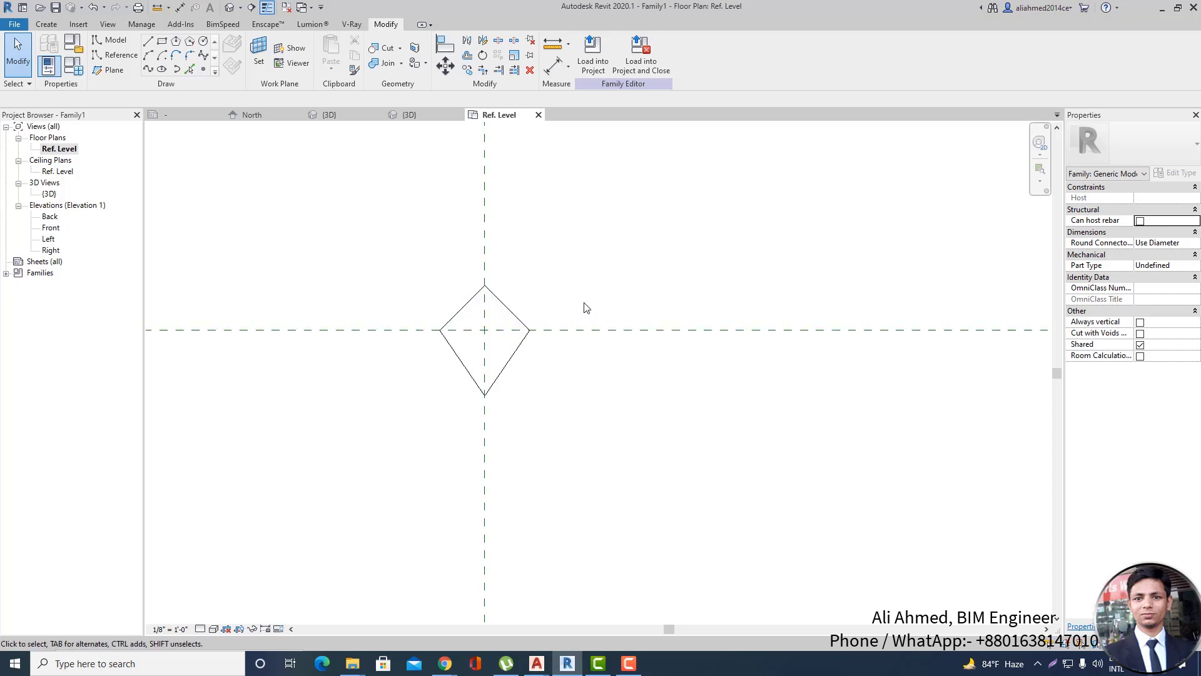
{"action": "scroll", "coordinate": [508, 323], "scroll_direction": "down", "scroll_amount": 1}
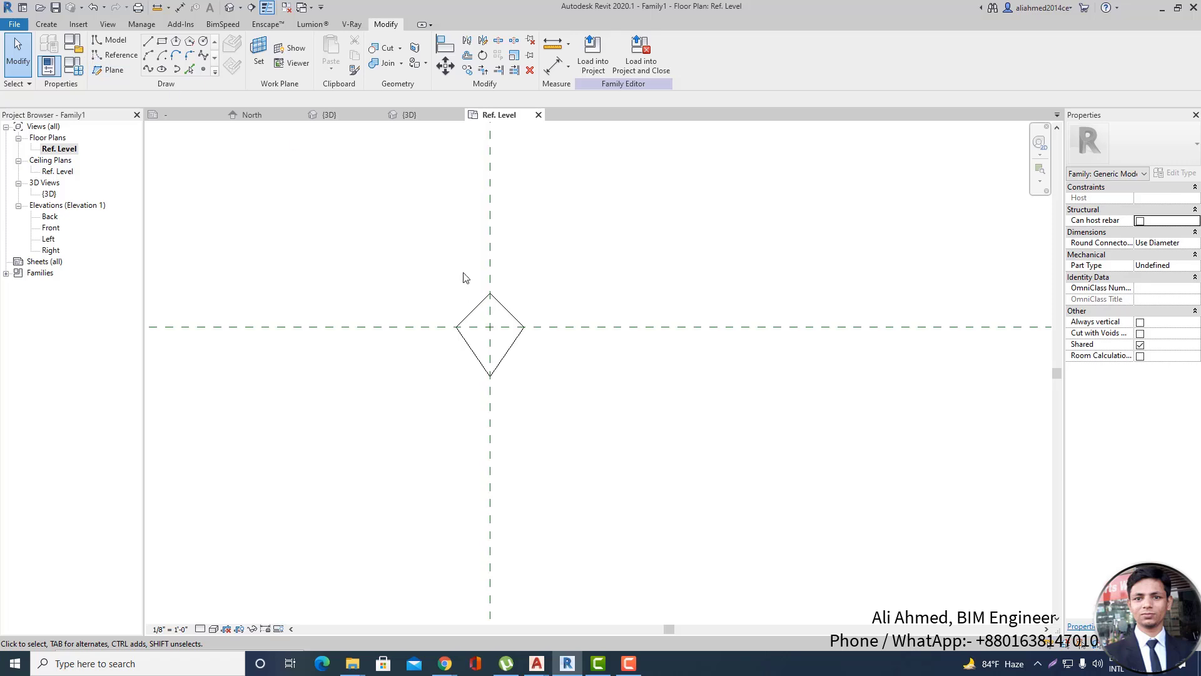
Place a reference point on each of the four corners of the kite-shaped model line profile.
{"action": "scroll", "coordinate": [607, 404], "scroll_direction": "down", "scroll_amount": 1}
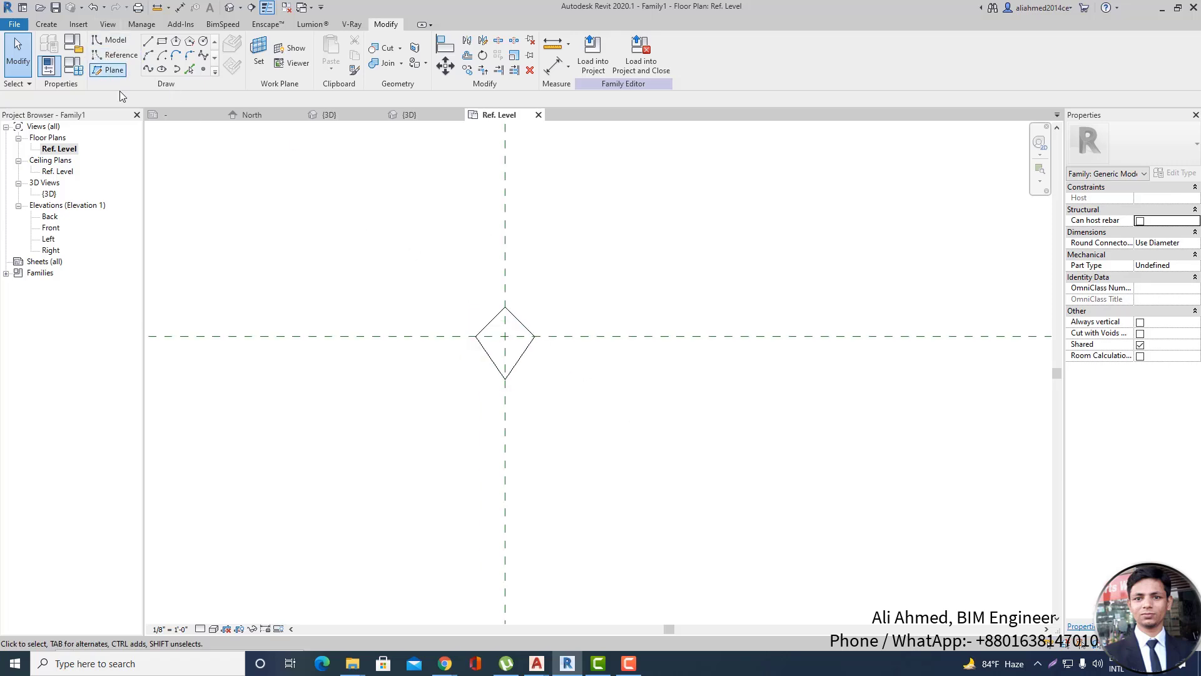
{"action": "left_click", "coordinate": [112, 43]}
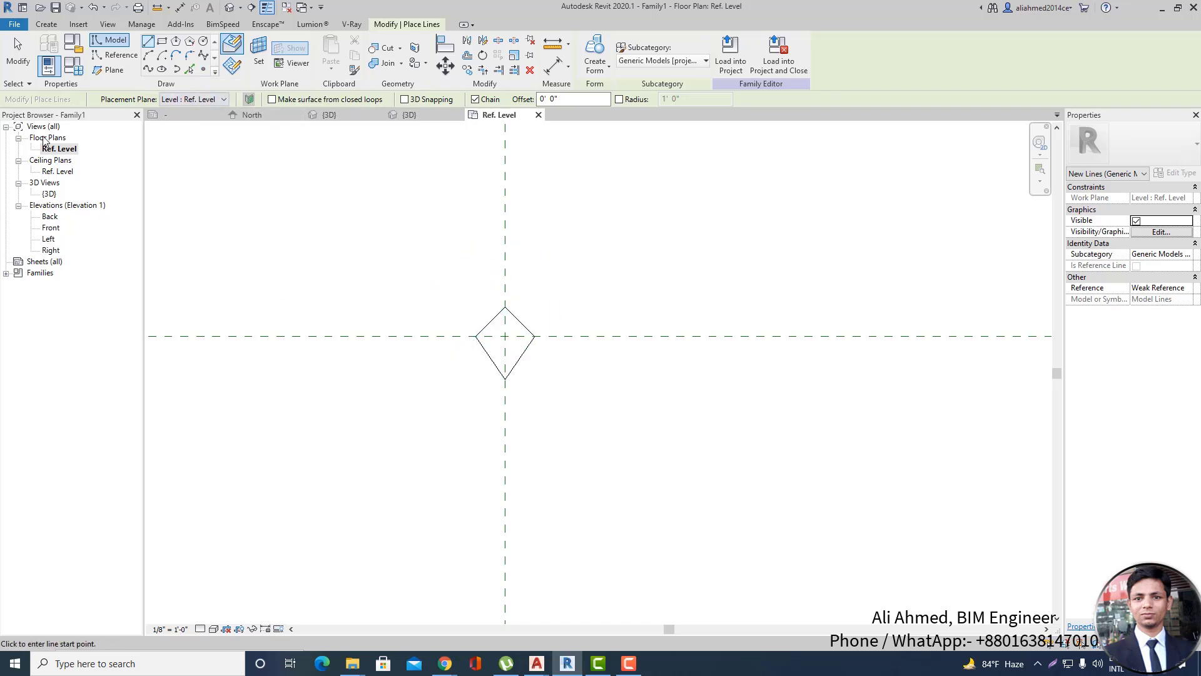
{"action": "left_click", "coordinate": [207, 74]}
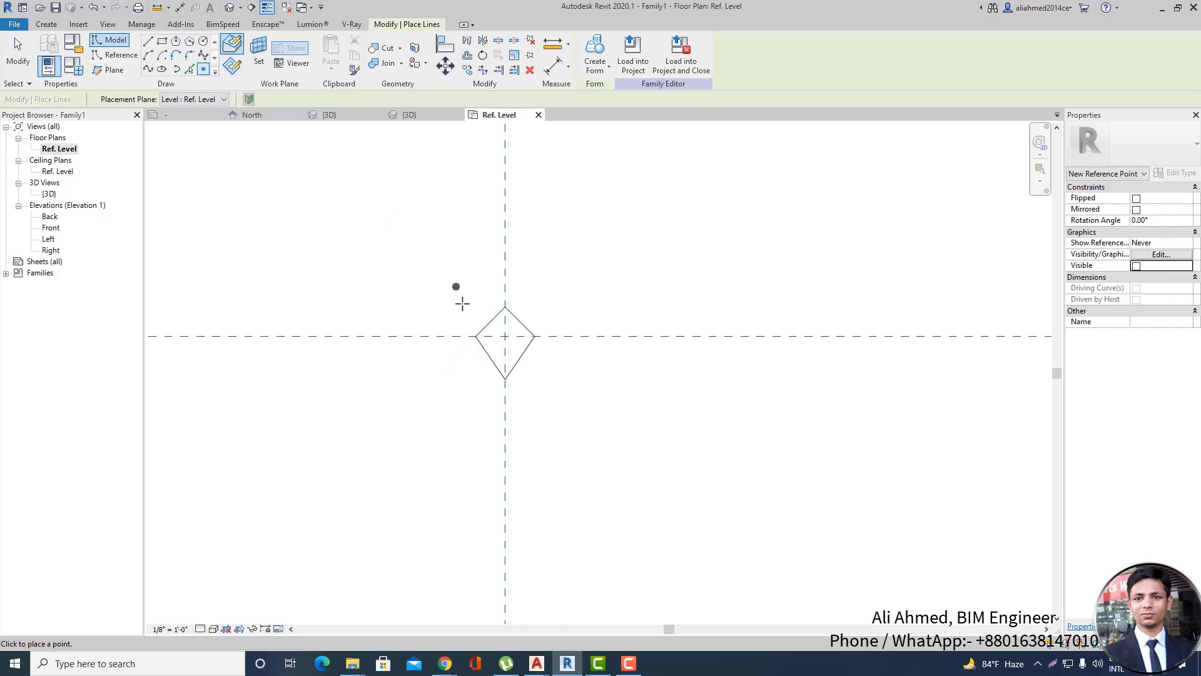
{"action": "scroll", "coordinate": [596, 354], "scroll_direction": "up", "scroll_amount": 2}
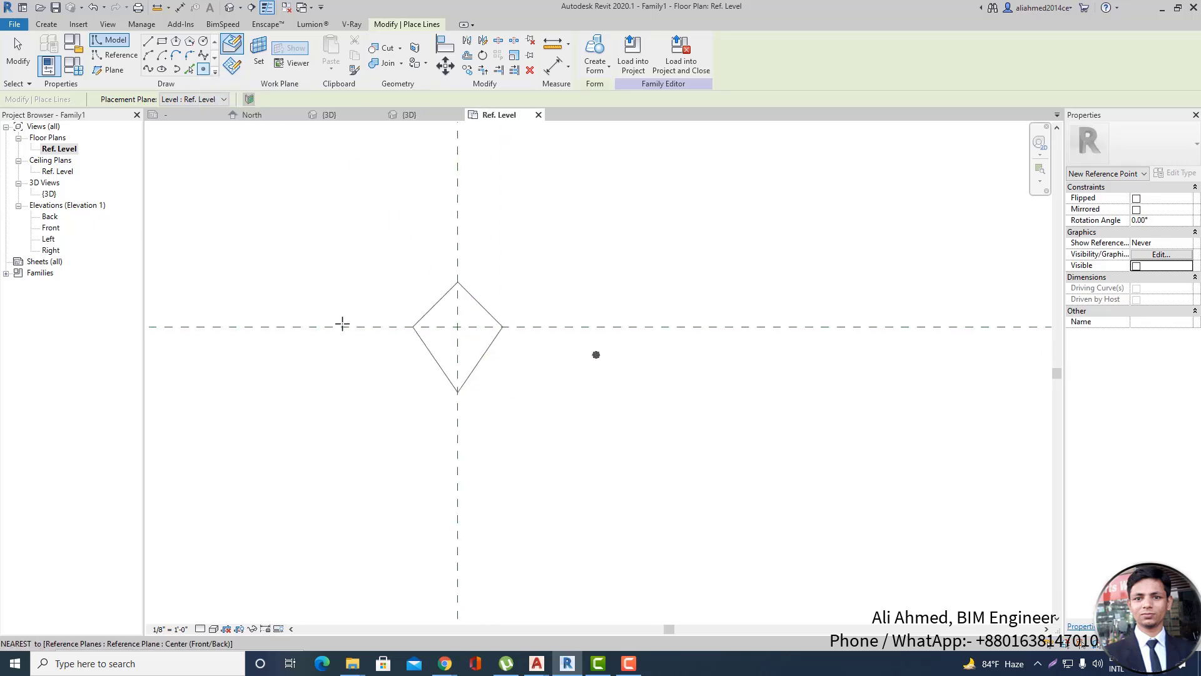
{"action": "left_click", "coordinate": [413, 326]}
{"action": "left_click", "coordinate": [457, 282]}
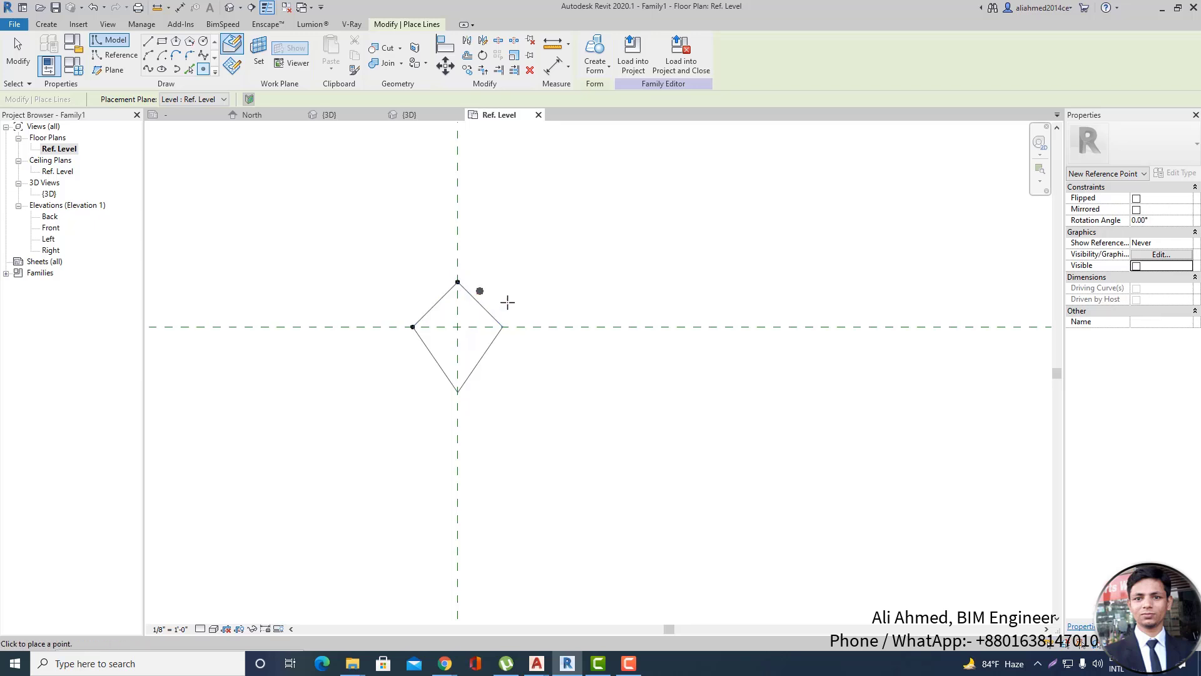
{"action": "left_click", "coordinate": [503, 326]}
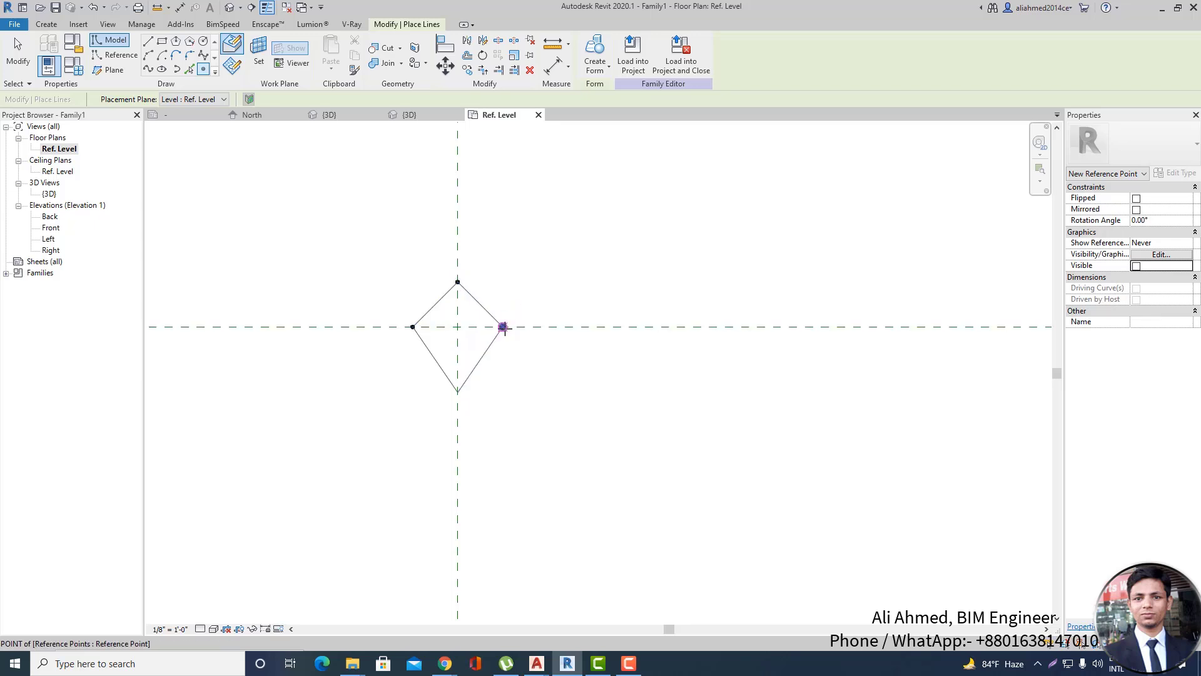
{"action": "left_click", "coordinate": [458, 392]}
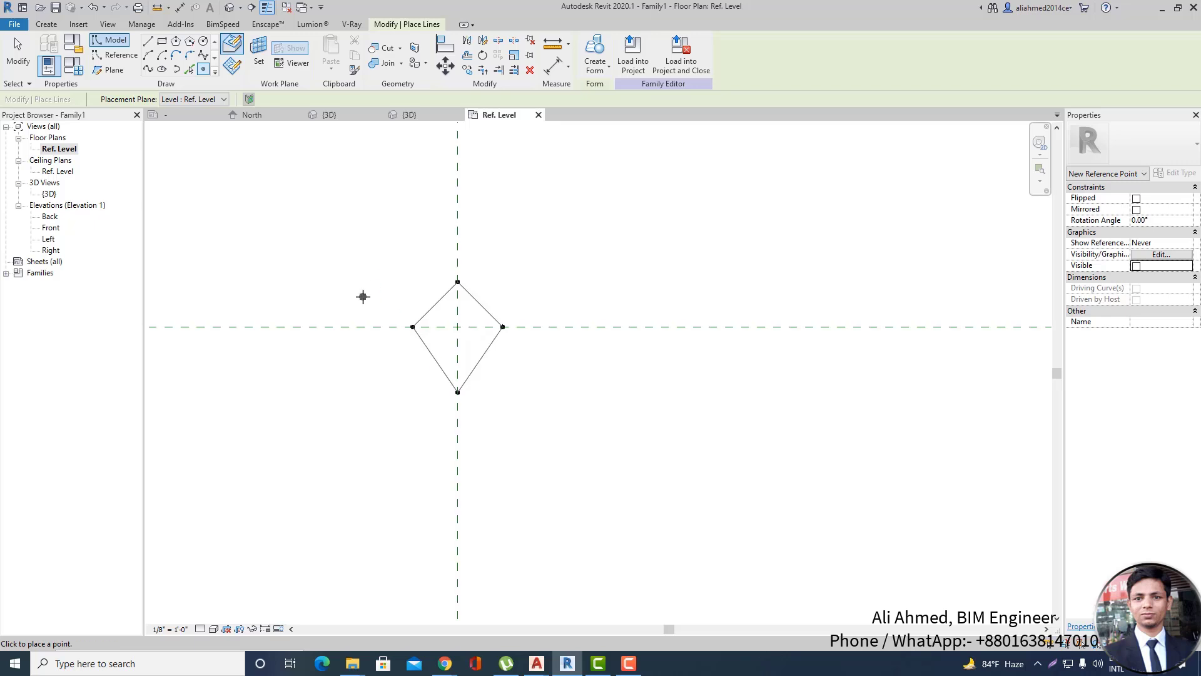
{"action": "key", "text": "Escape"}
{"action": "key", "text": "Escape"}
Delete the kite's chain of model lines, keeping the four reference points.
{"action": "scroll", "coordinate": [400, 315], "scroll_direction": "up", "scroll_amount": 2}
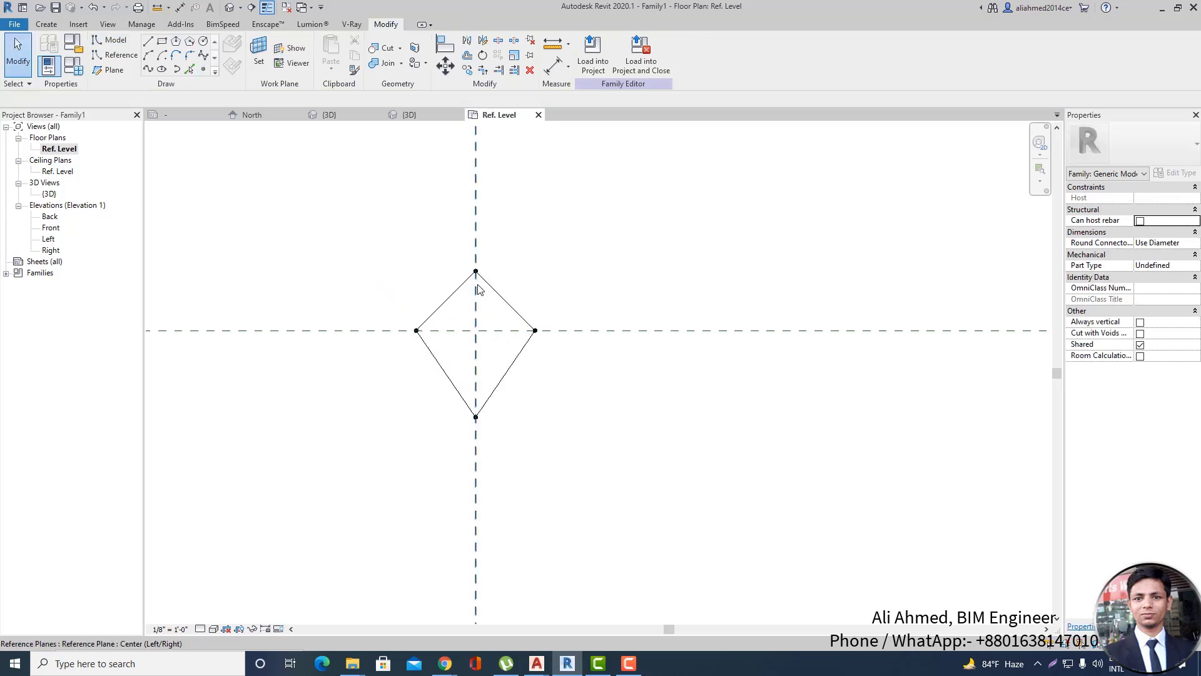
{"action": "scroll", "coordinate": [451, 292], "scroll_direction": "down", "scroll_amount": 2}
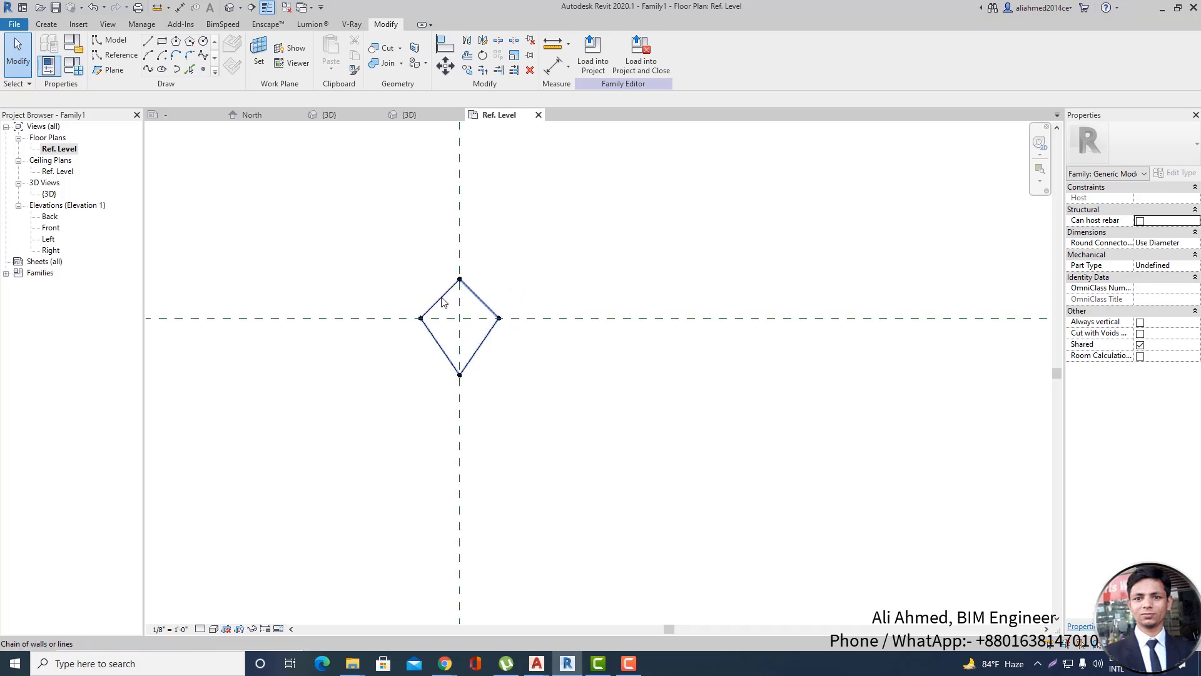
{"action": "left_click", "coordinate": [485, 304]}
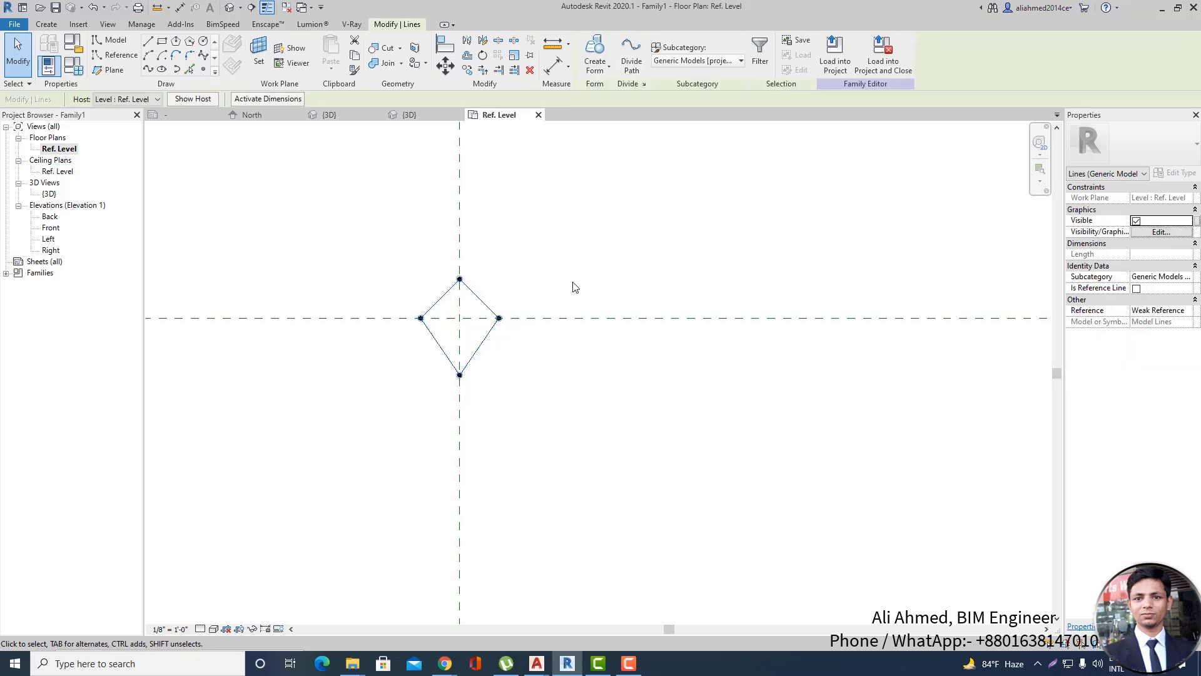
{"action": "key", "text": "Delete"}
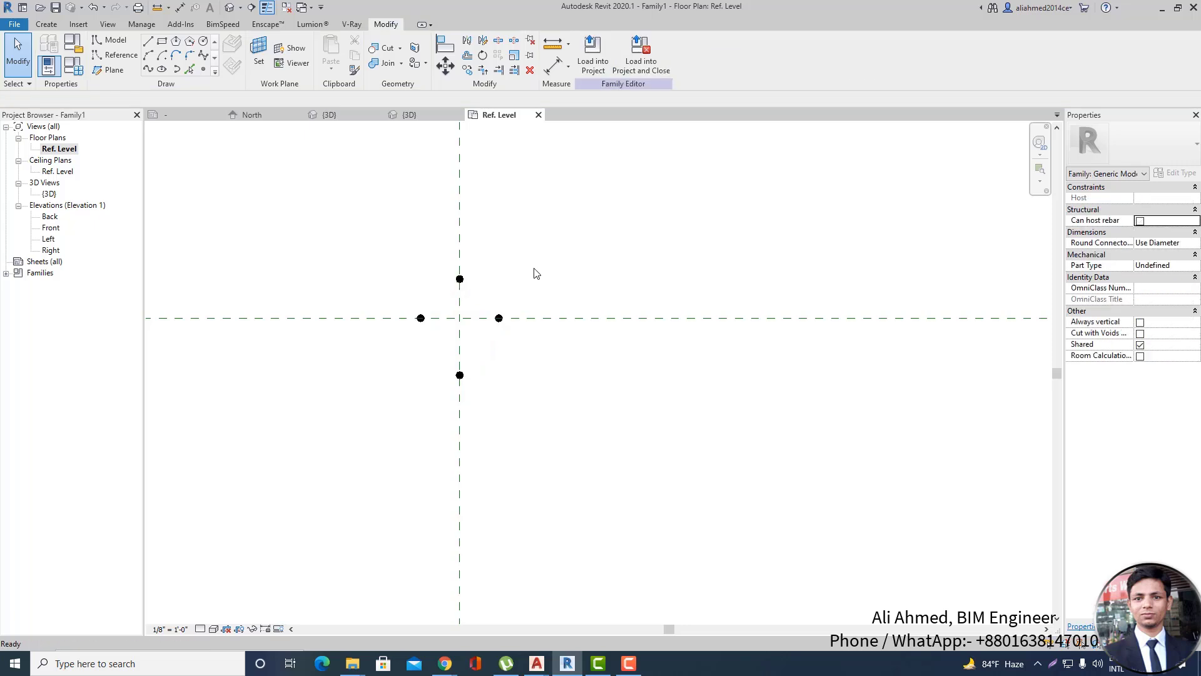
Try to place a fifth reference point where the two centre reference planes cross.
{"action": "scroll", "coordinate": [442, 316], "scroll_direction": "up", "scroll_amount": 3}
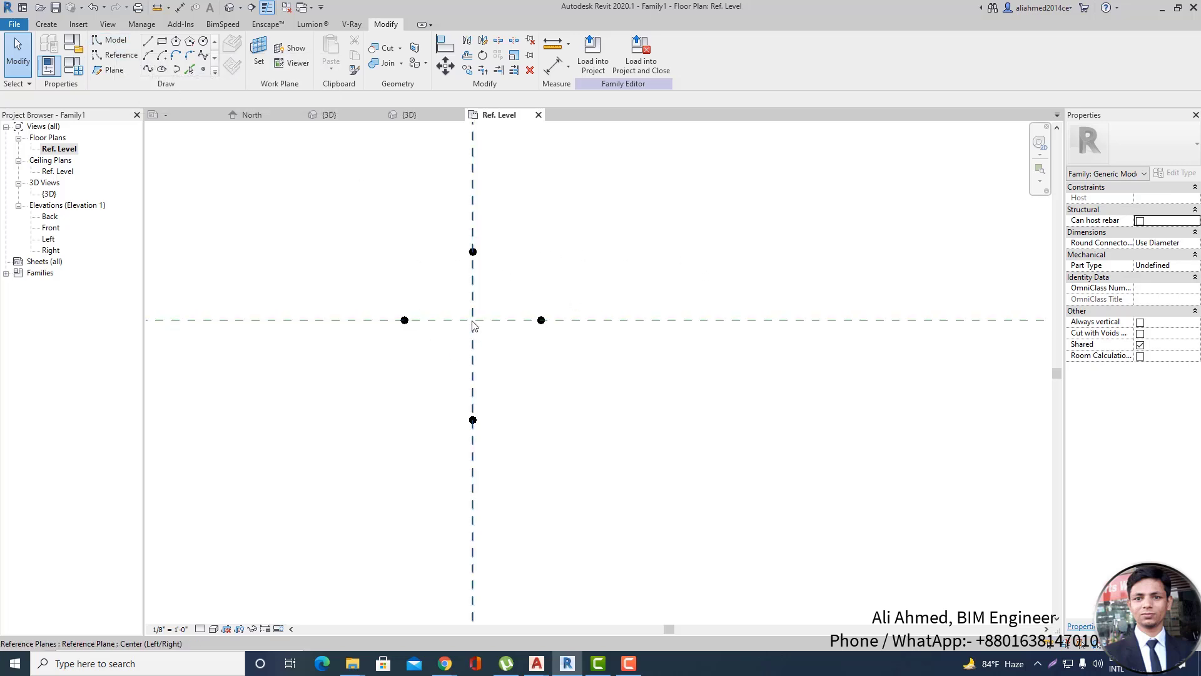
{"action": "left_click", "coordinate": [111, 41]}
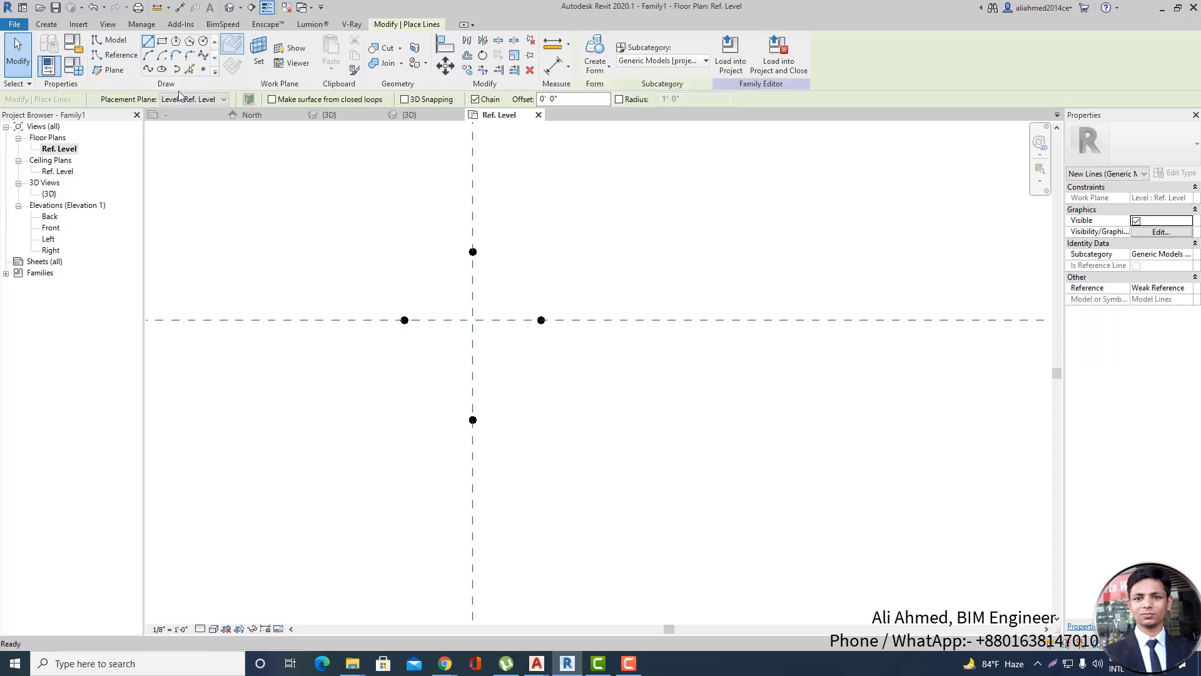
{"action": "left_click", "coordinate": [204, 70]}
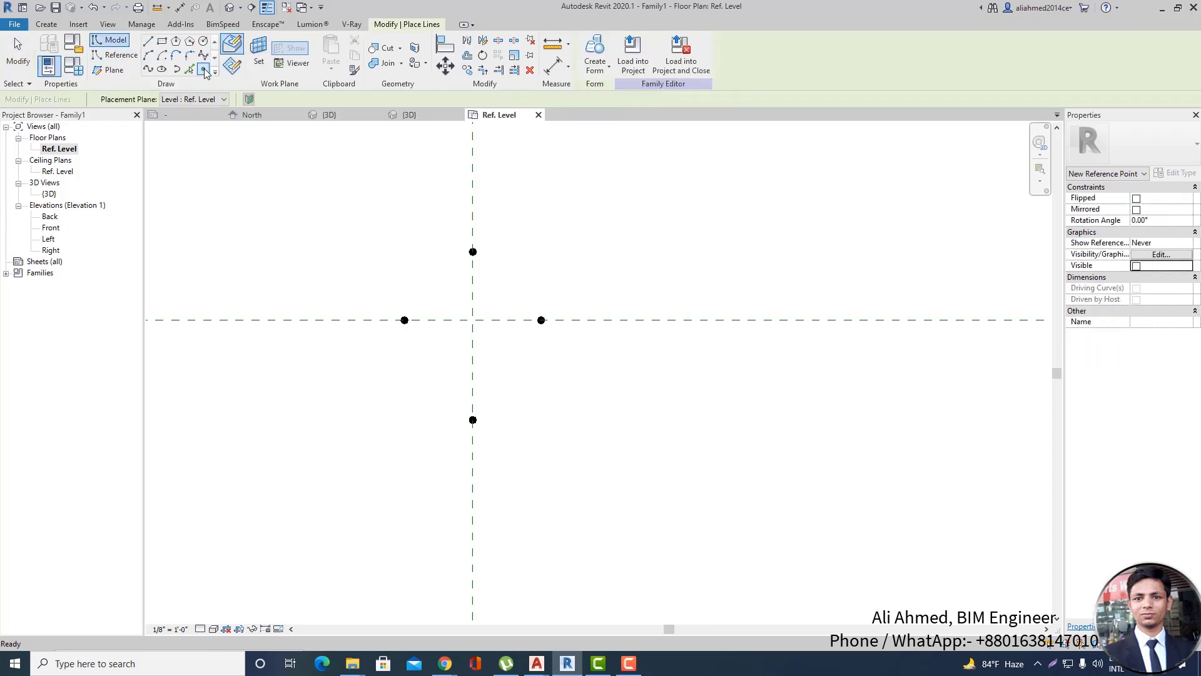
{"action": "left_click", "coordinate": [473, 320]}
{"action": "key", "text": "Escape"}
{"action": "scroll", "coordinate": [476, 319], "scroll_direction": "up", "scroll_amount": 3}
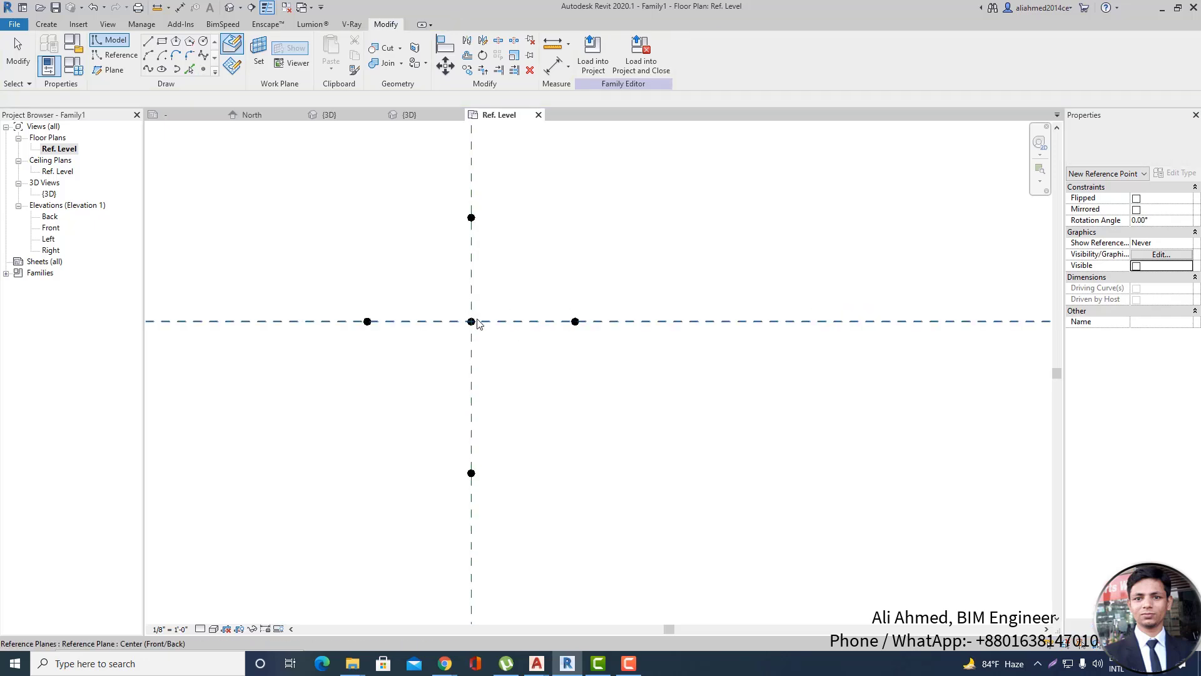
{"action": "key", "text": "Escape"}
{"action": "scroll", "coordinate": [481, 329], "scroll_direction": "down", "scroll_amount": 3}
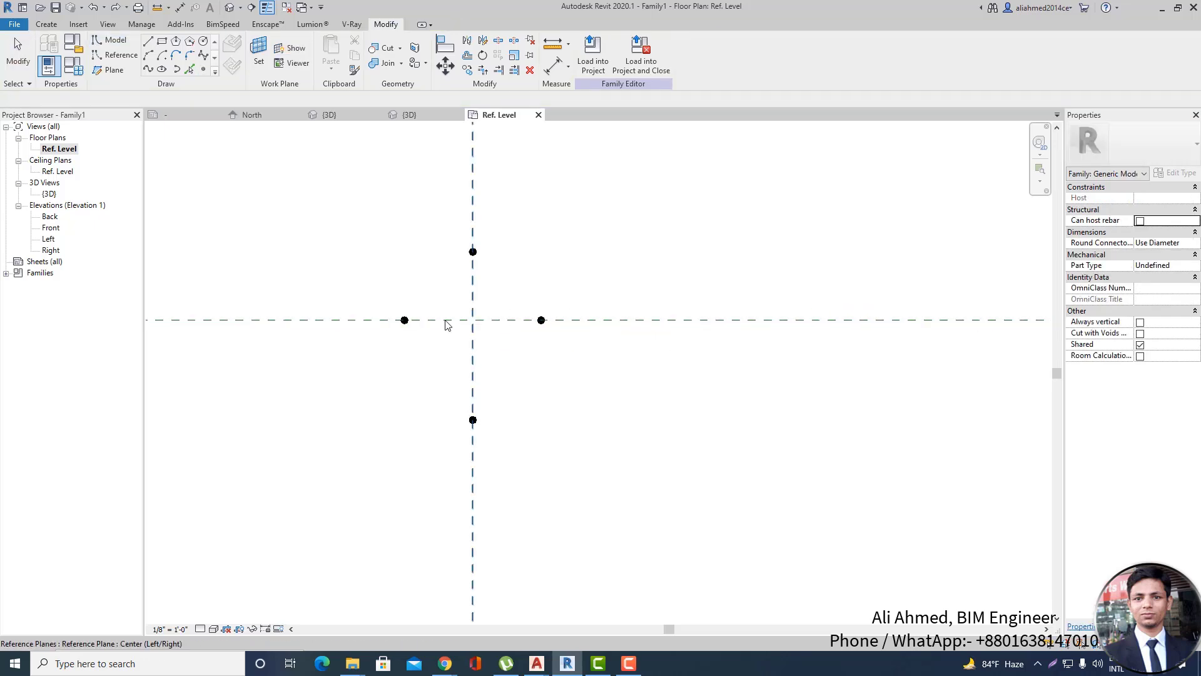
Make the four corner reference points adaptive, selected in the order left, upper, right and lower.
{"action": "scroll", "coordinate": [319, 302], "scroll_direction": "down", "scroll_amount": 2}
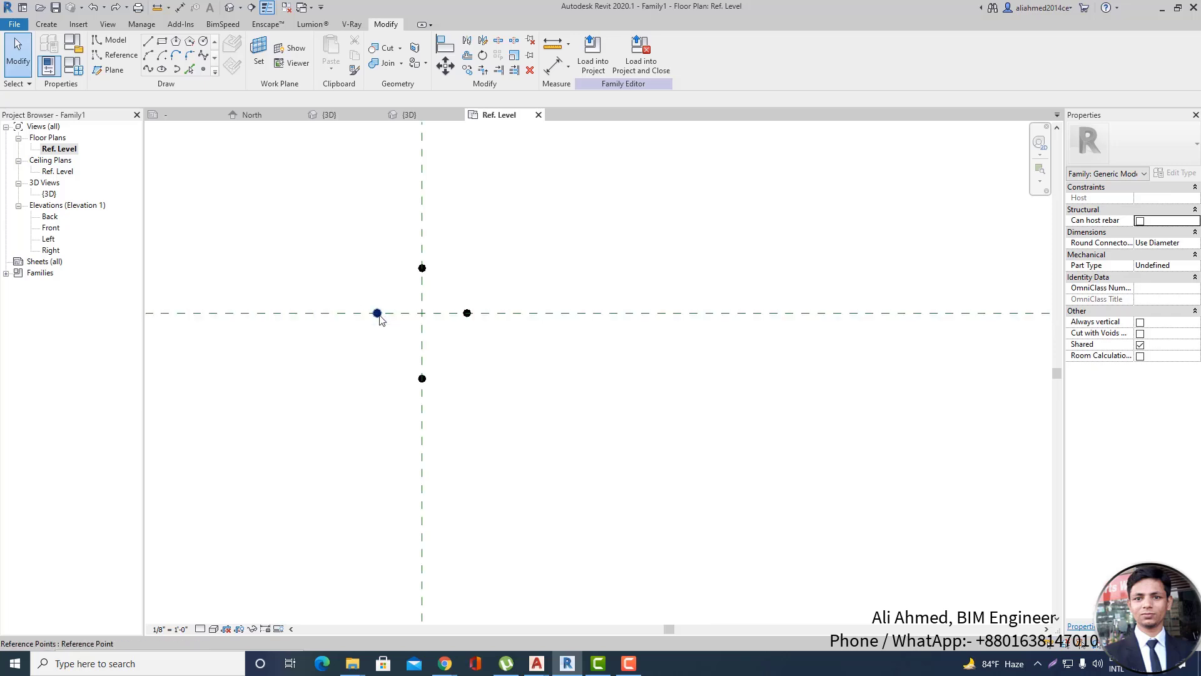
{"action": "left_click", "coordinate": [378, 314]}
{"action": "left_click", "coordinate": [423, 268], "text": "ctrl"}
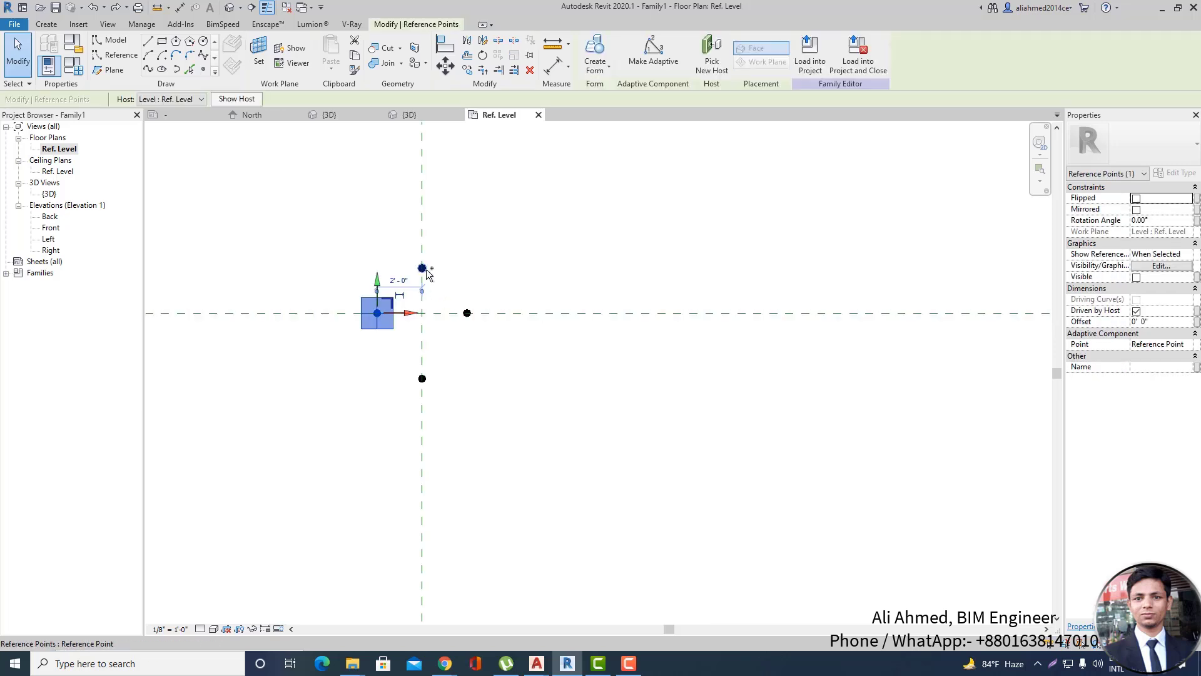
{"action": "left_click", "coordinate": [467, 313], "text": "ctrl"}
{"action": "left_click", "coordinate": [423, 379], "text": "ctrl"}
{"action": "scroll", "coordinate": [387, 300], "scroll_direction": "up", "scroll_amount": 1}
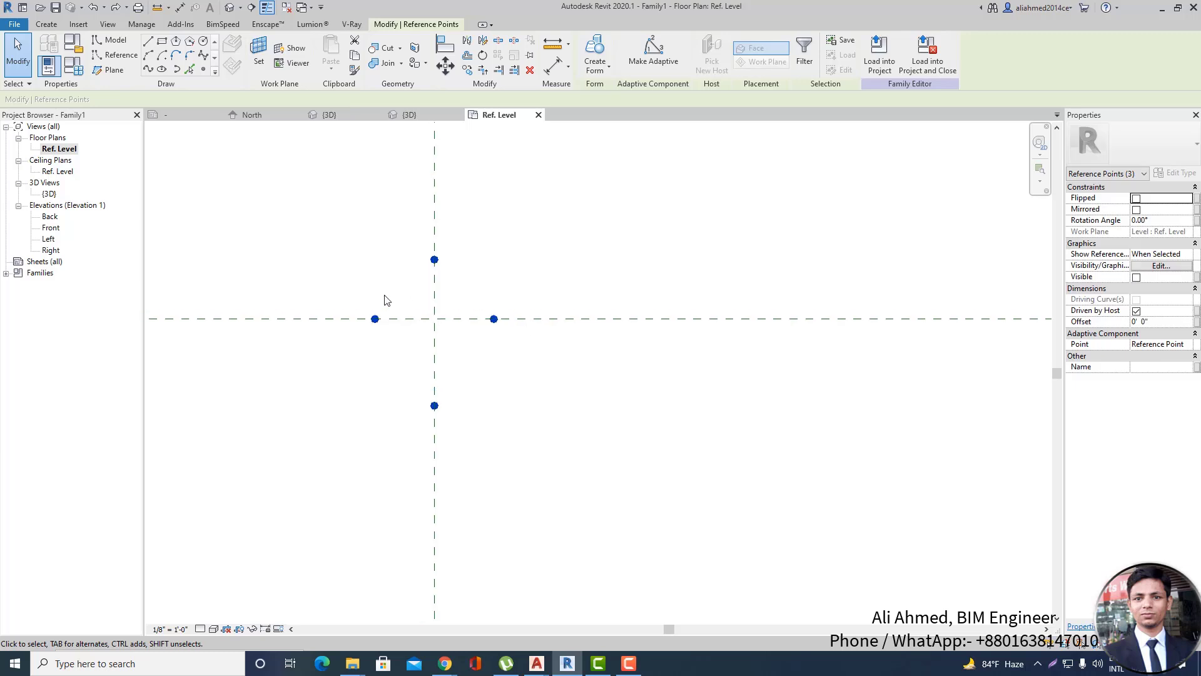
{"action": "scroll", "coordinate": [386, 300], "scroll_direction": "up", "scroll_amount": 2}
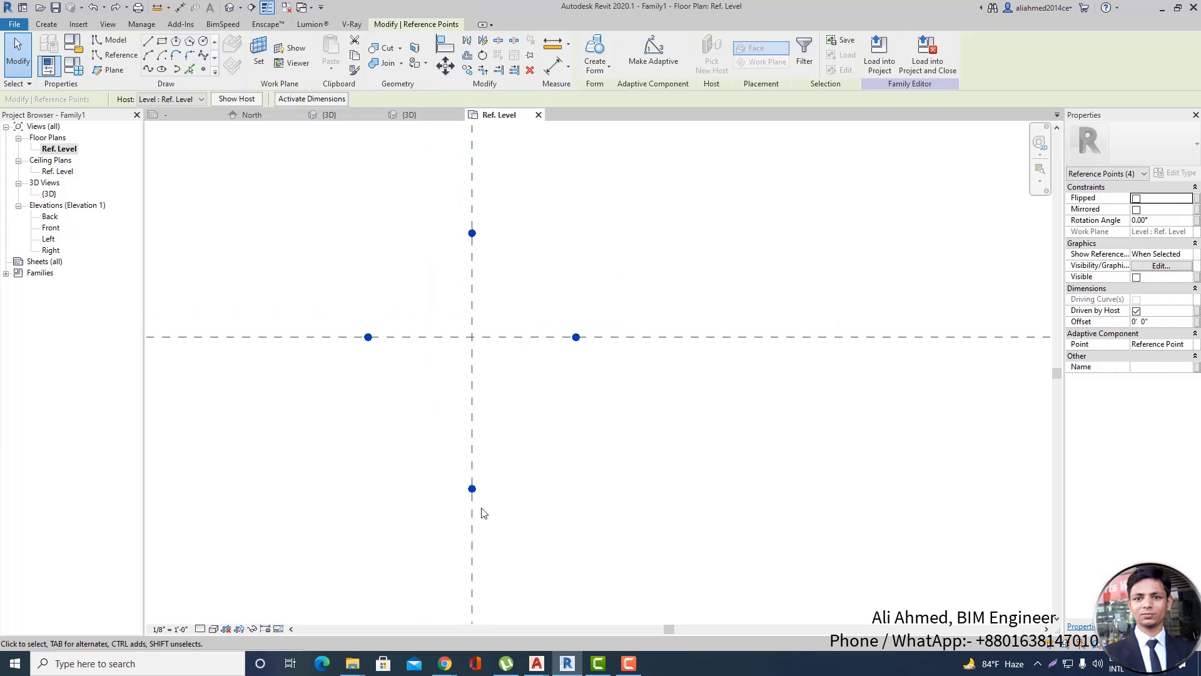
{"action": "left_click", "coordinate": [644, 68]}
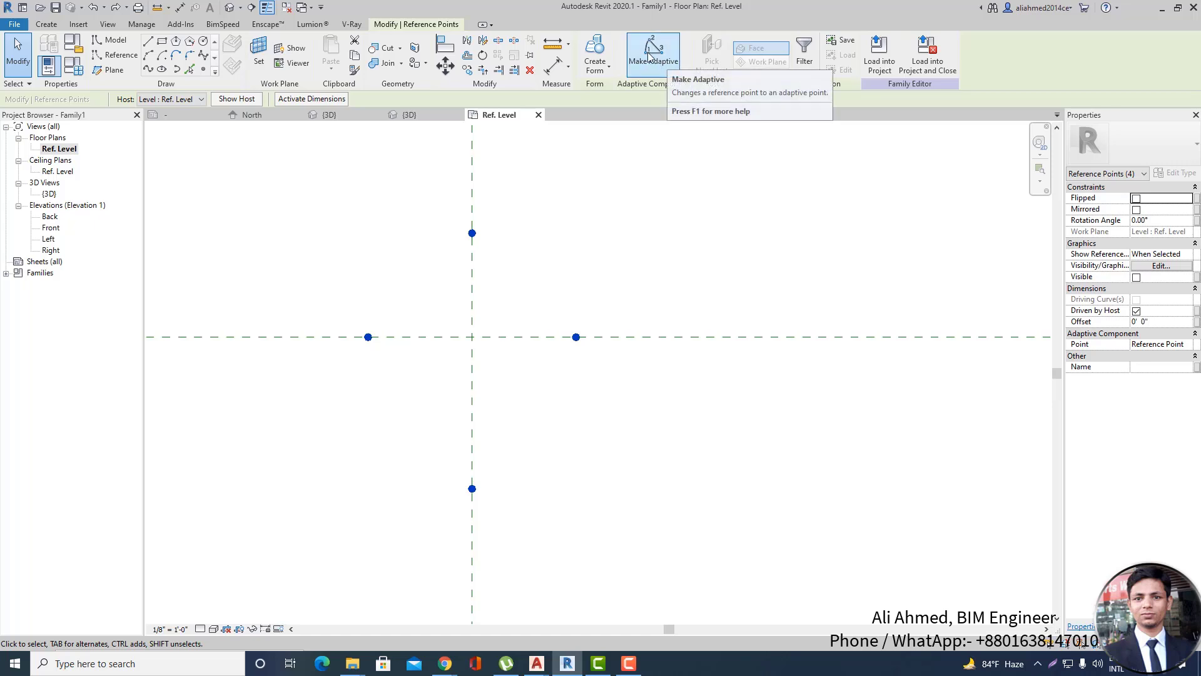
{"action": "left_click", "coordinate": [645, 67]}
{"action": "left_click", "coordinate": [688, 238]}
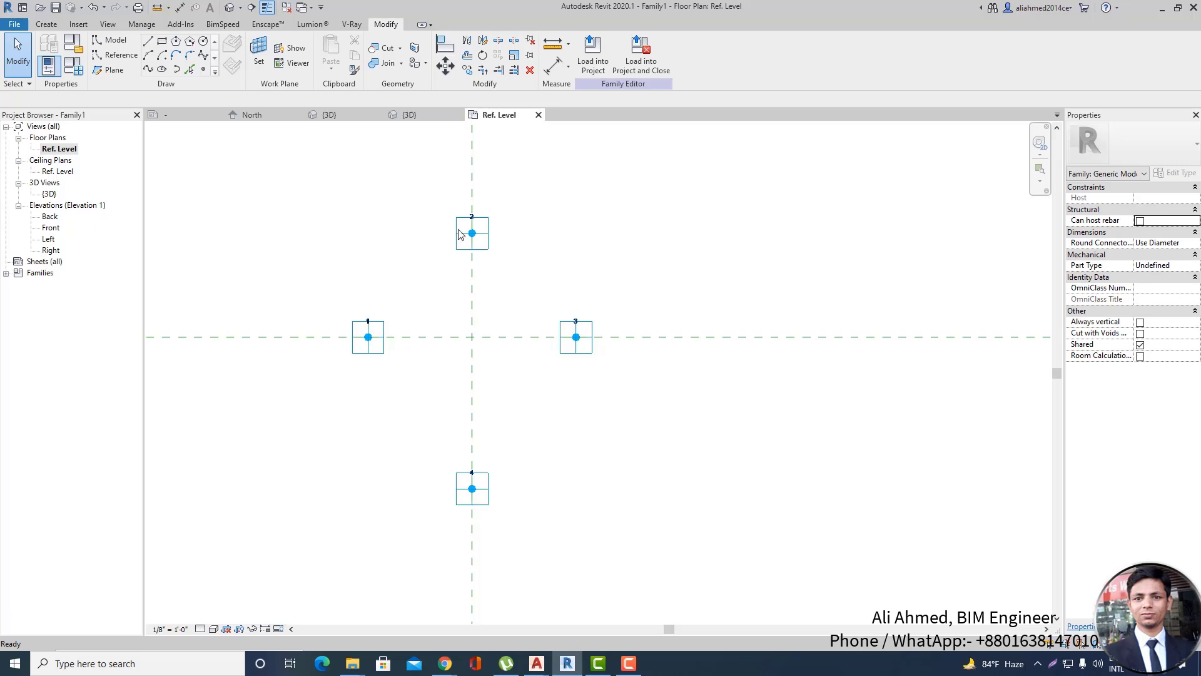
Place a reference point at the reference plane intersection, between the four adaptive points.
{"action": "left_click", "coordinate": [109, 41]}
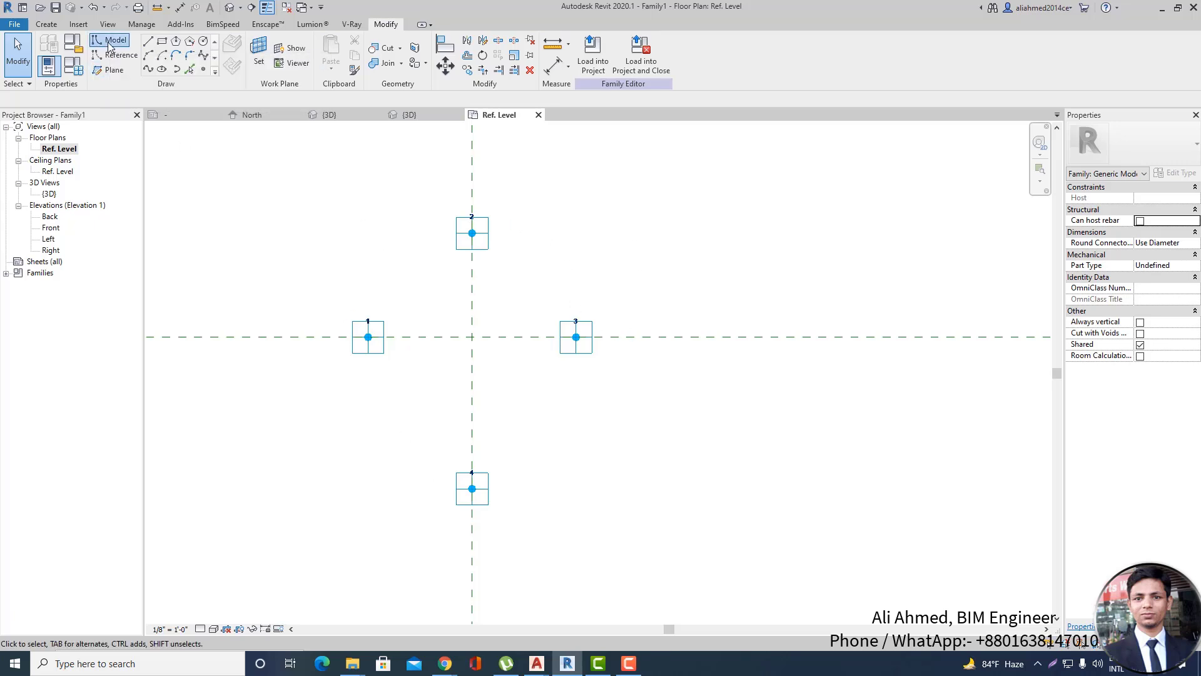
{"action": "left_click", "coordinate": [204, 72]}
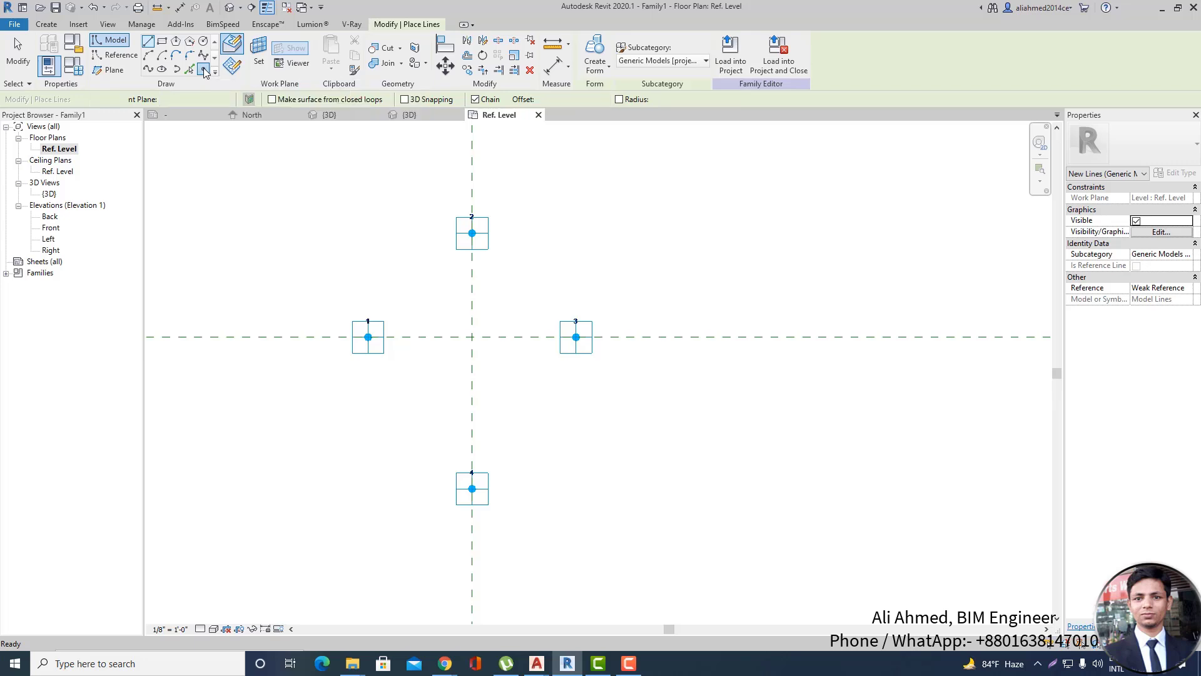
{"action": "left_click", "coordinate": [472, 336]}
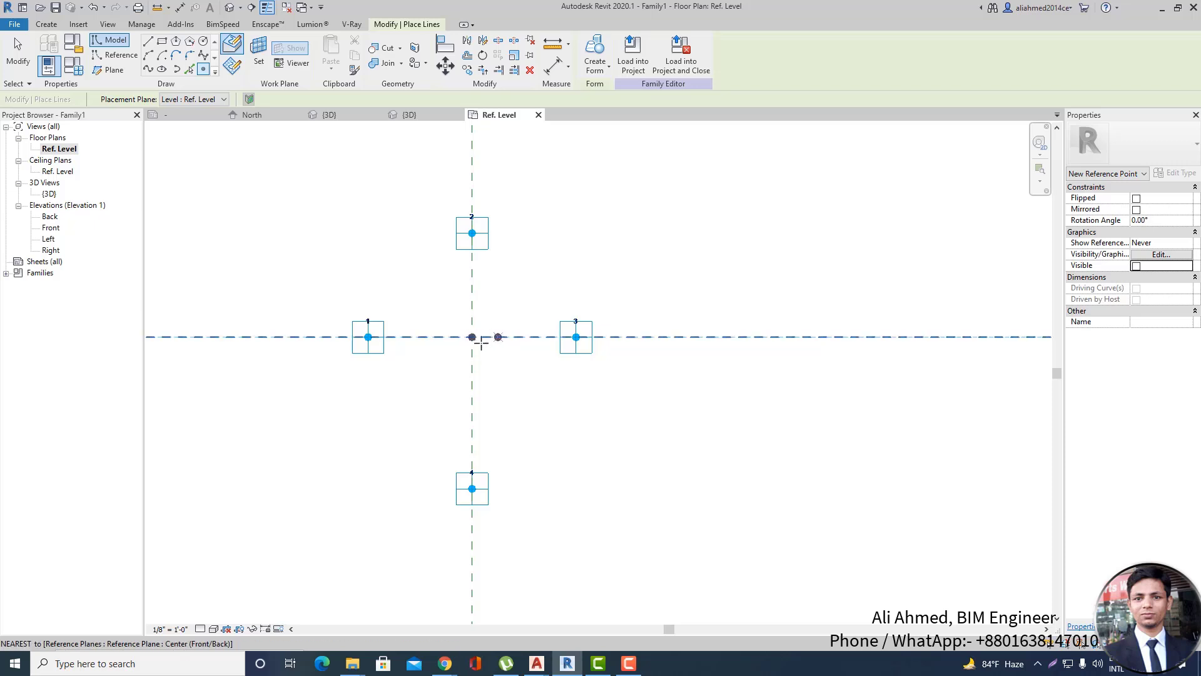
{"action": "key", "text": "Escape"}
{"action": "key", "text": "Escape"}
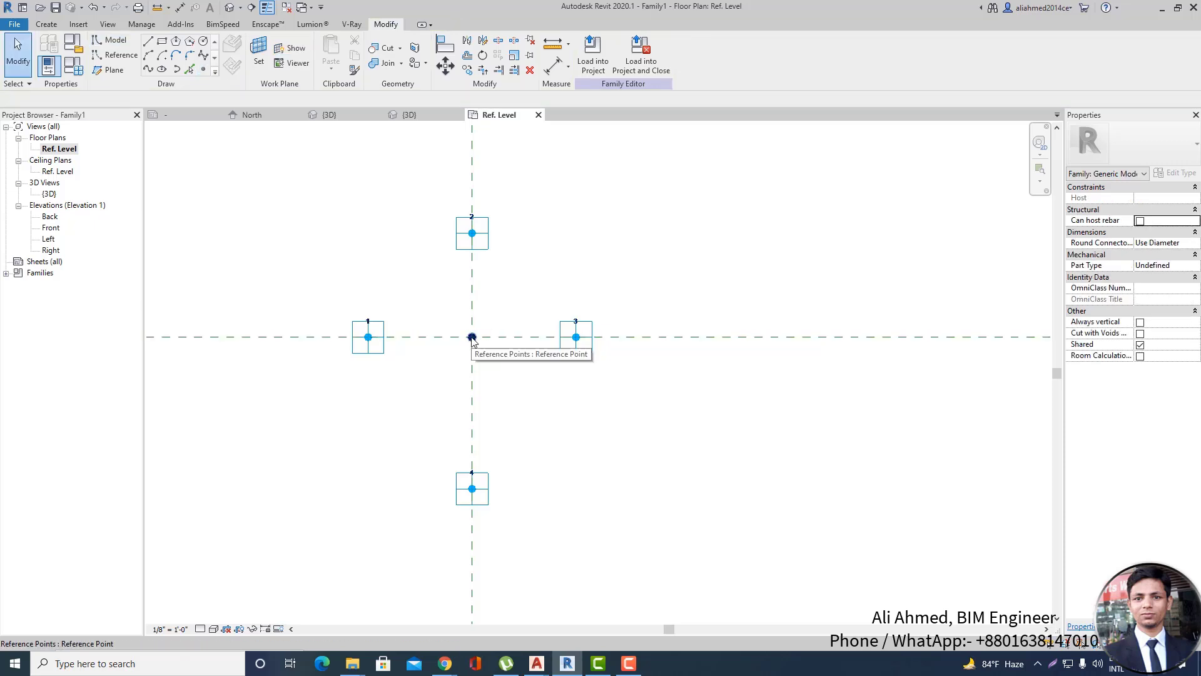
Set the centre reference point's offset from the reference level to 5".
{"action": "left_click", "coordinate": [472, 337]}
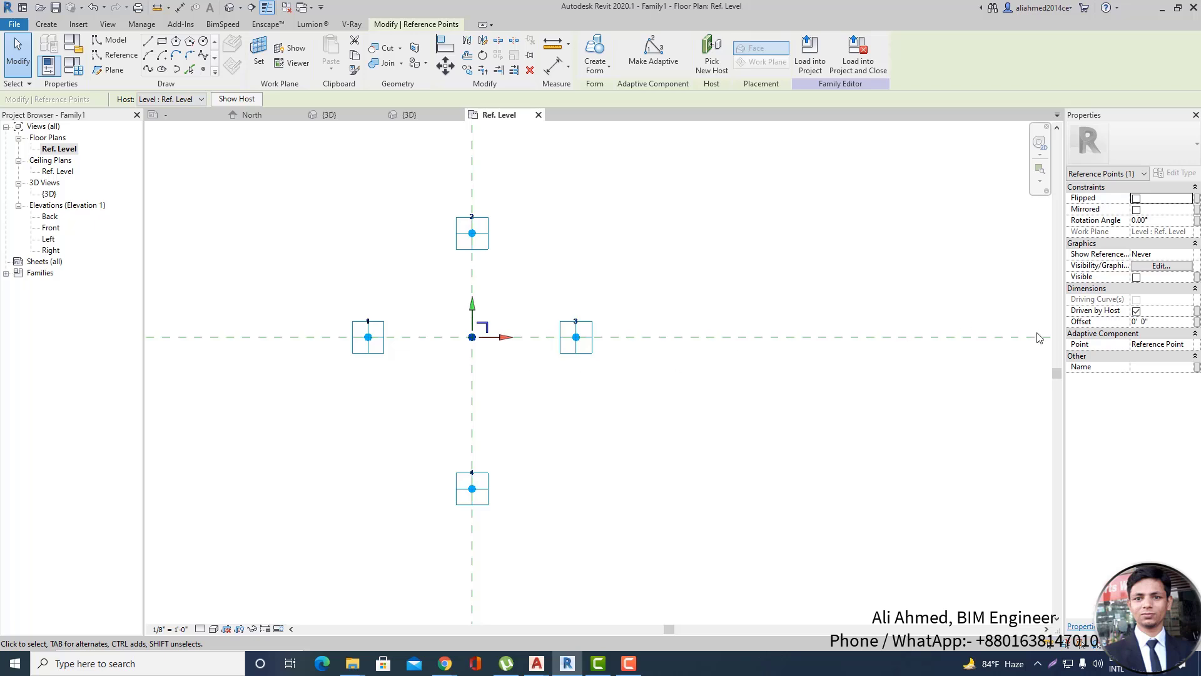
{"action": "left_click", "coordinate": [1166, 322]}
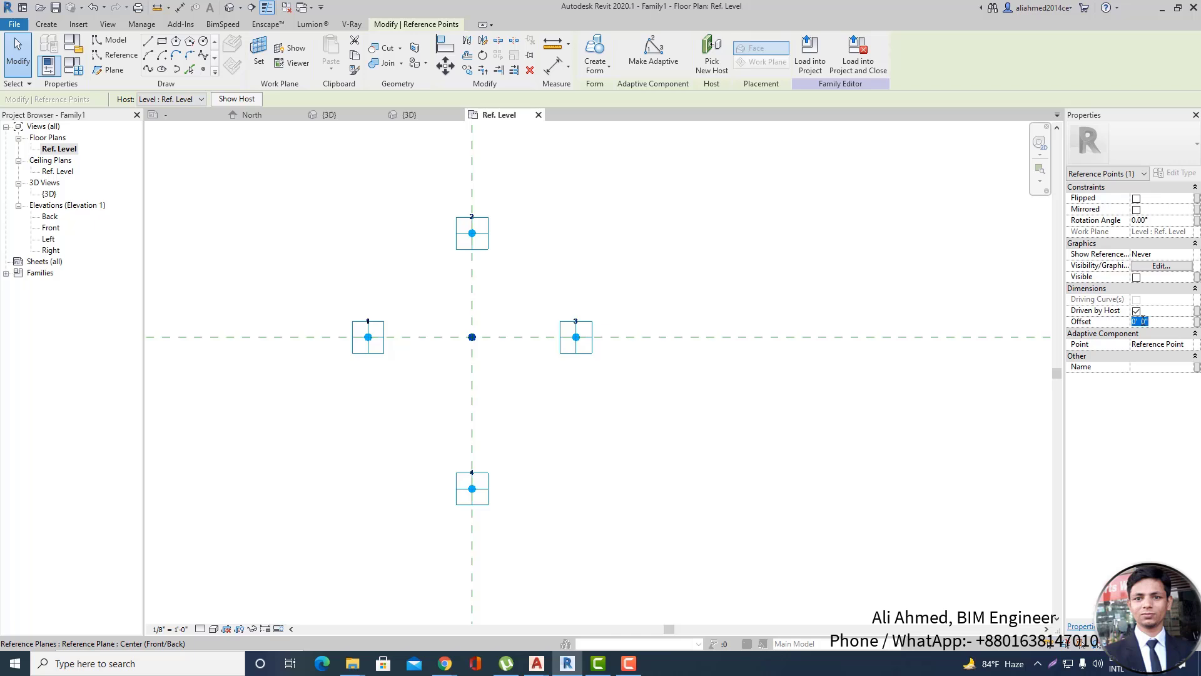
{"action": "type", "text": "5"}
{"action": "left_click", "coordinate": [787, 246]}
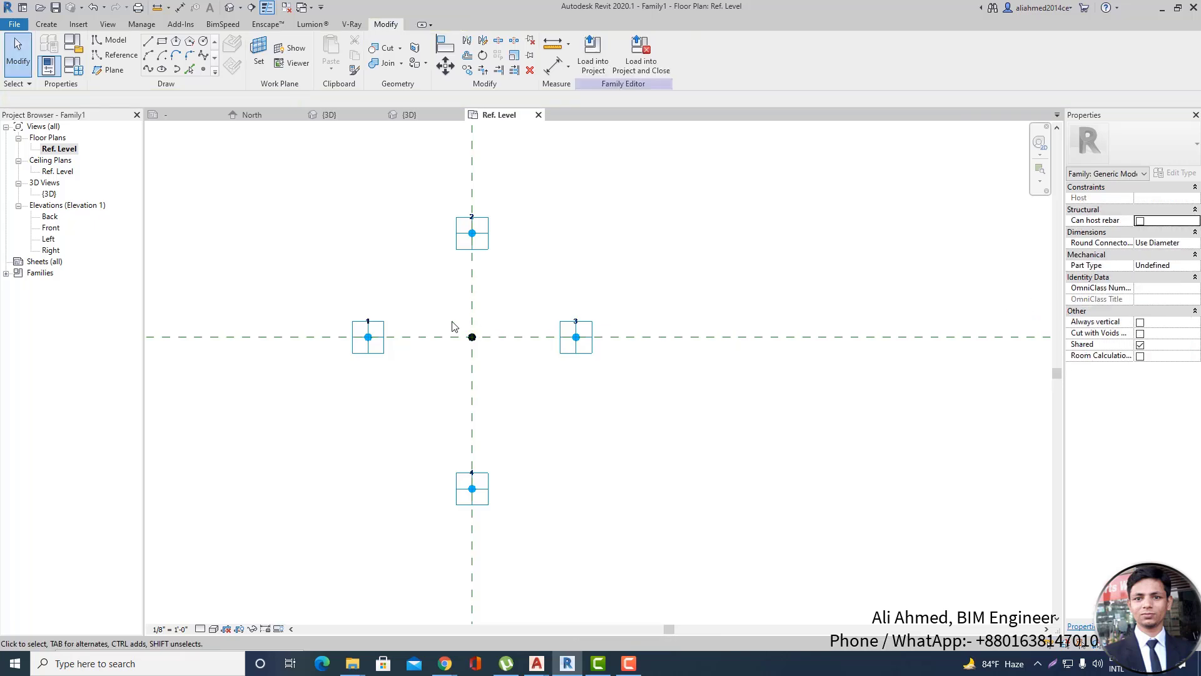
Open the 3D view and frame the four adaptive points together with the raised centre point.
{"action": "left_click", "coordinate": [230, 7]}
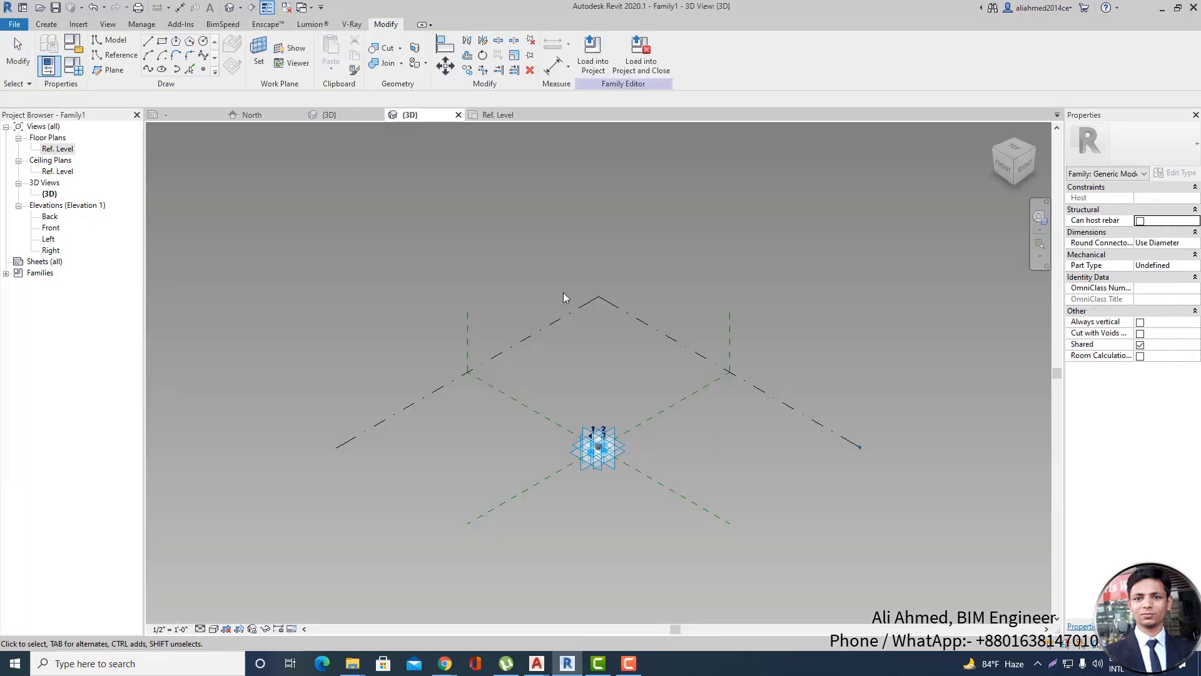
{"action": "scroll", "coordinate": [718, 486], "scroll_direction": "up", "scroll_amount": 10}
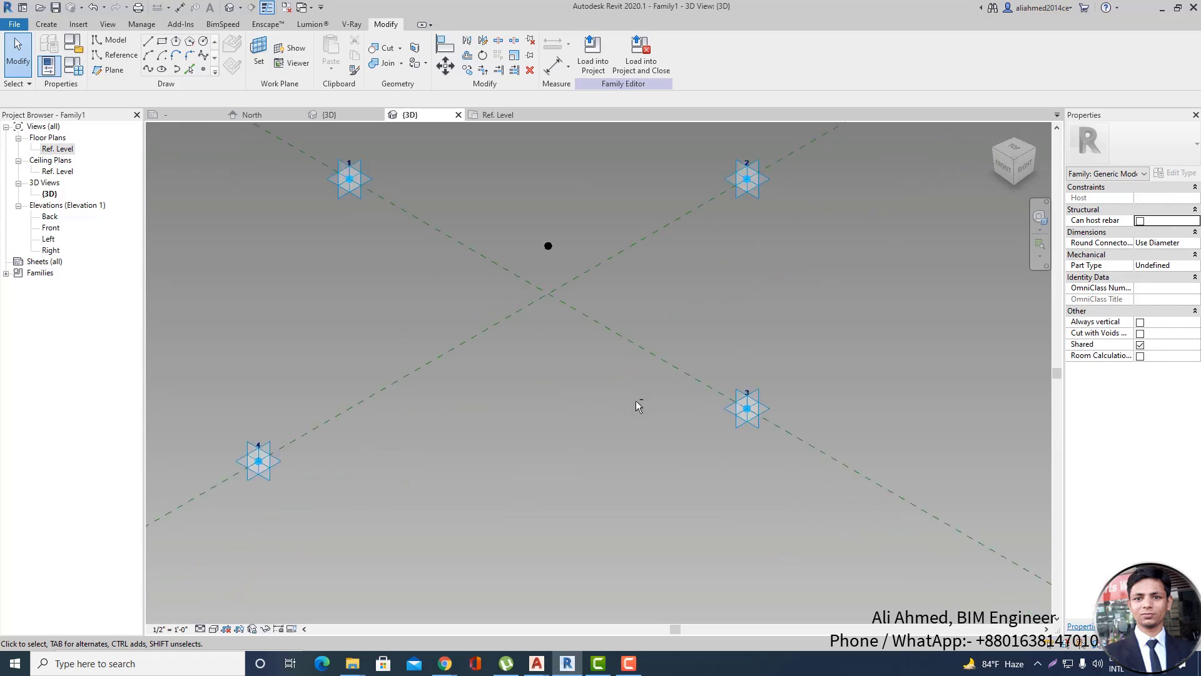
{"action": "middle_click_drag", "start_coordinate": [635, 400], "coordinate": [373, 539], "text": "shift"}
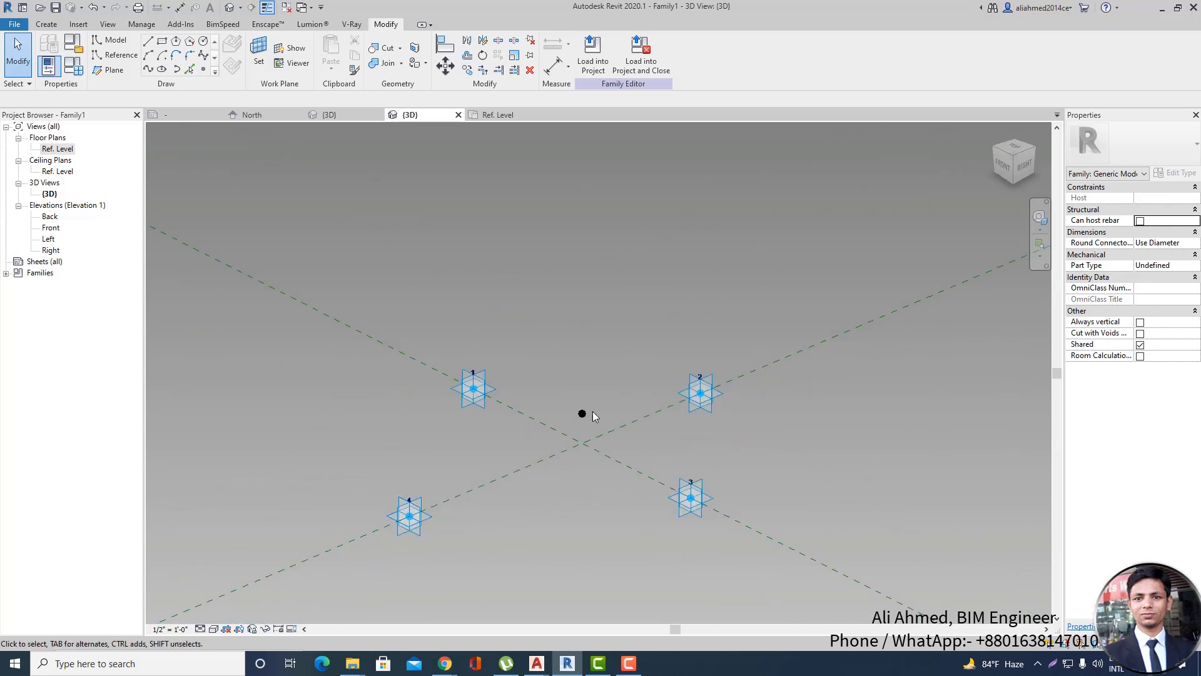
{"action": "scroll", "coordinate": [781, 399], "scroll_direction": "down", "scroll_amount": 3}
{"action": "middle_click_drag", "start_coordinate": [770, 438], "coordinate": [748, 489], "text": "shift"}
{"action": "middle_click_drag", "start_coordinate": [692, 276], "coordinate": [497, 411], "text": "shift"}
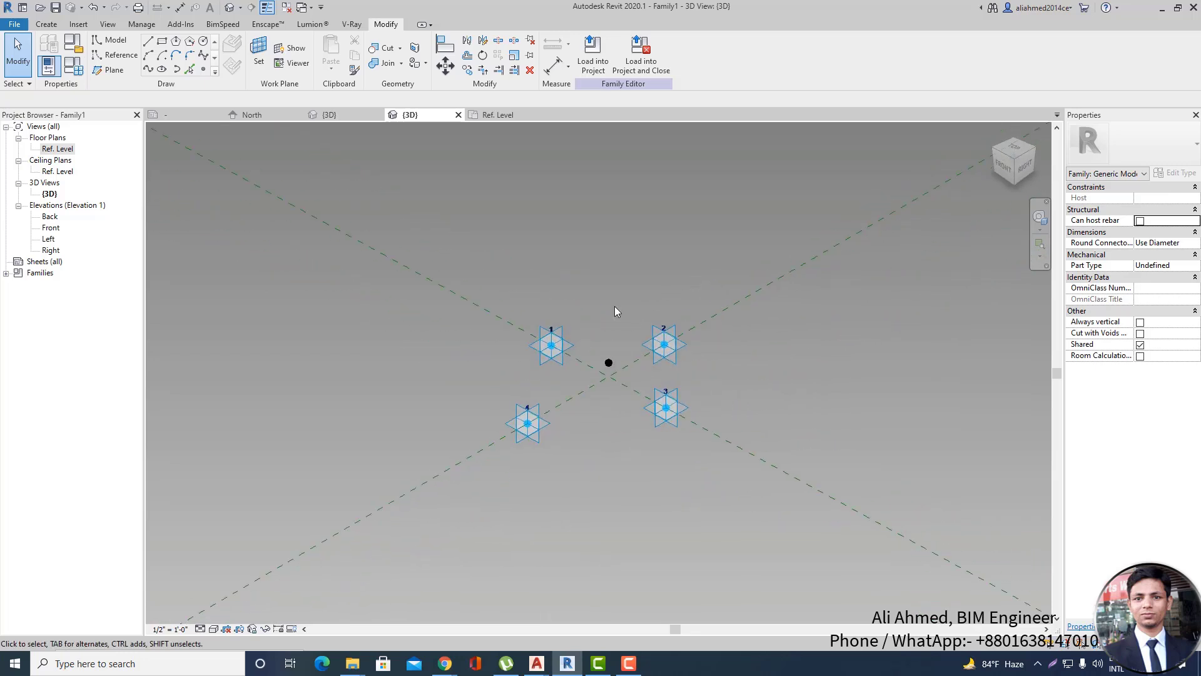
{"action": "scroll", "coordinate": [616, 294], "scroll_direction": "up", "scroll_amount": 3}
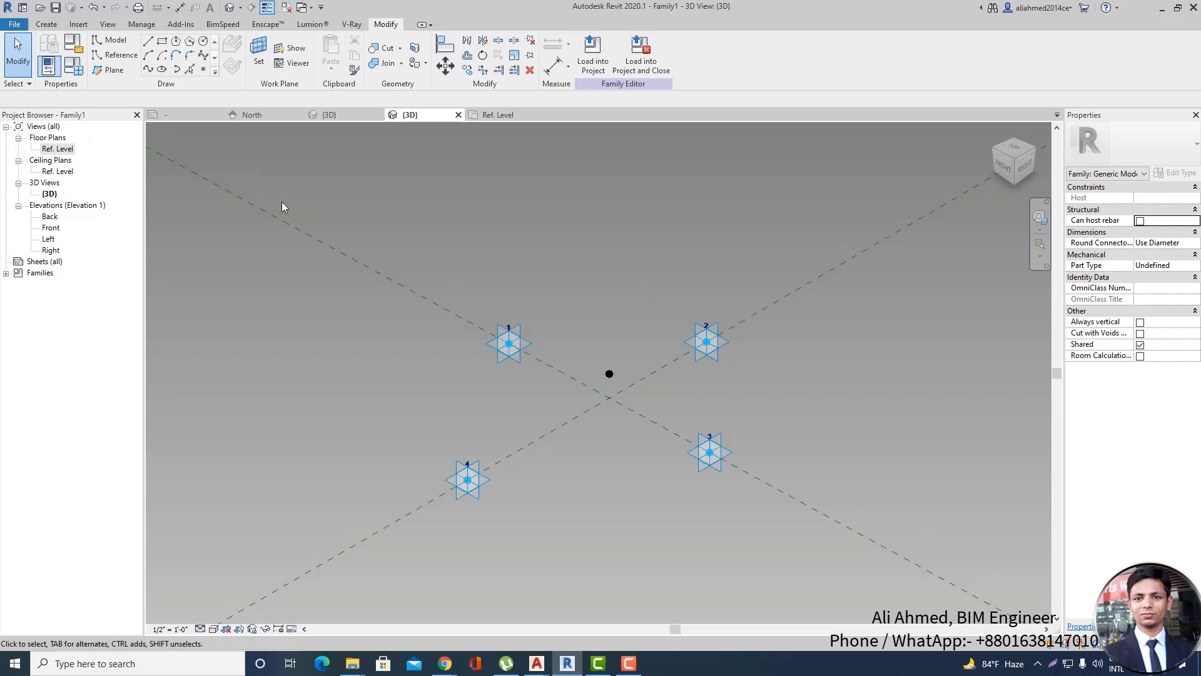
Draw a closed triangle of model lines with 3D snapping through adaptive point 4, the raised centre point and adaptive point 3.
{"action": "left_click", "coordinate": [114, 42]}
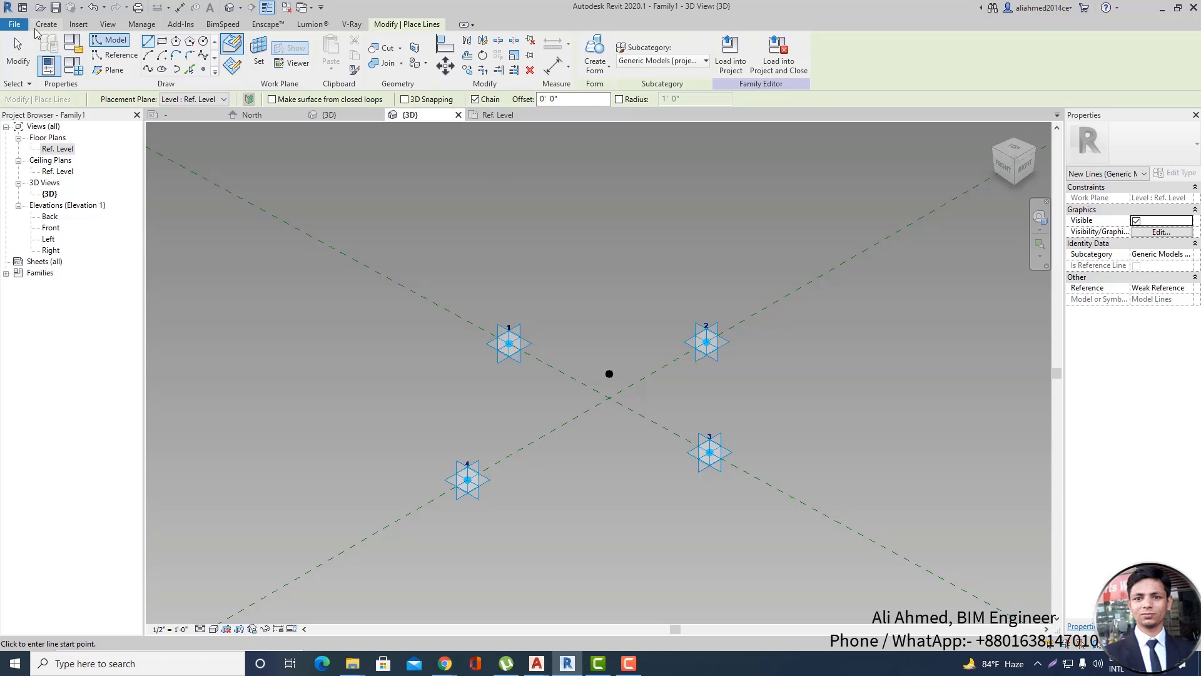
{"action": "left_click", "coordinate": [107, 42]}
{"action": "left_click", "coordinate": [404, 99]}
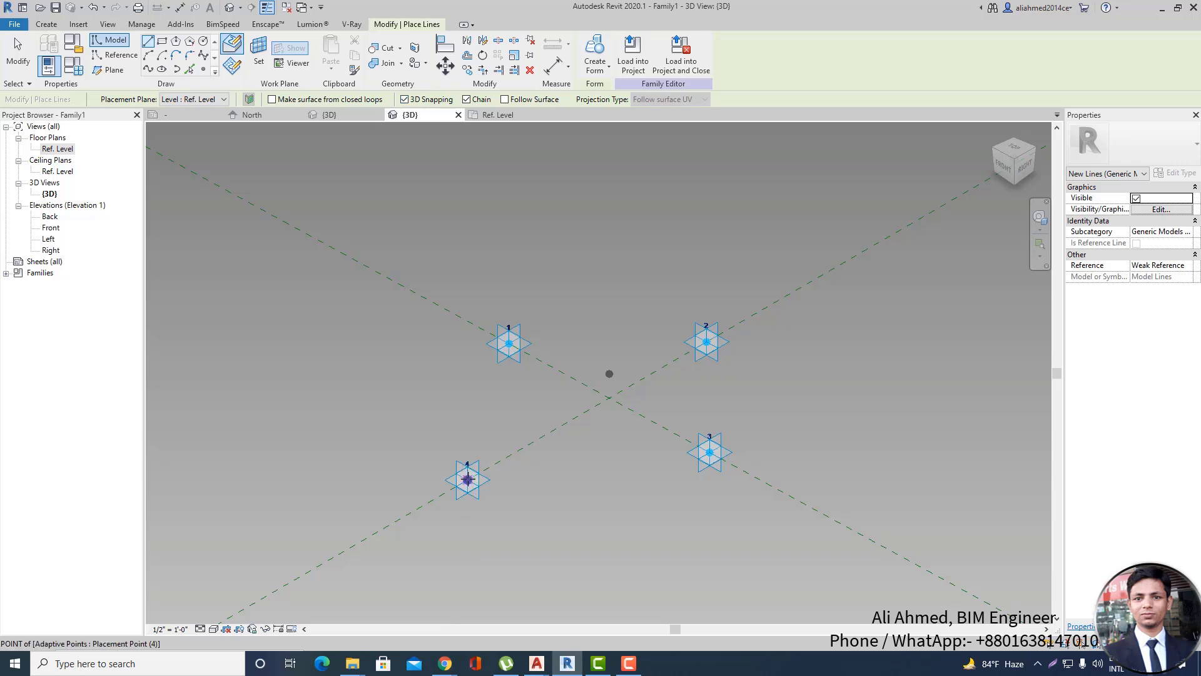
{"action": "left_click", "coordinate": [467, 479]}
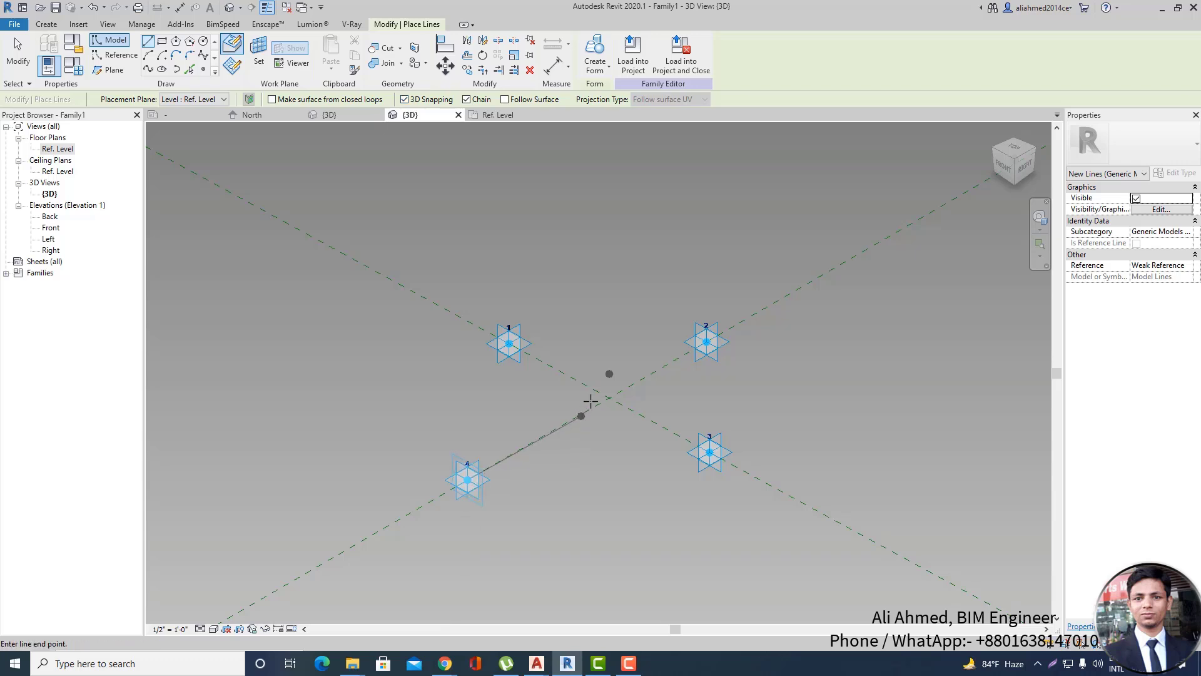
{"action": "left_click", "coordinate": [609, 373]}
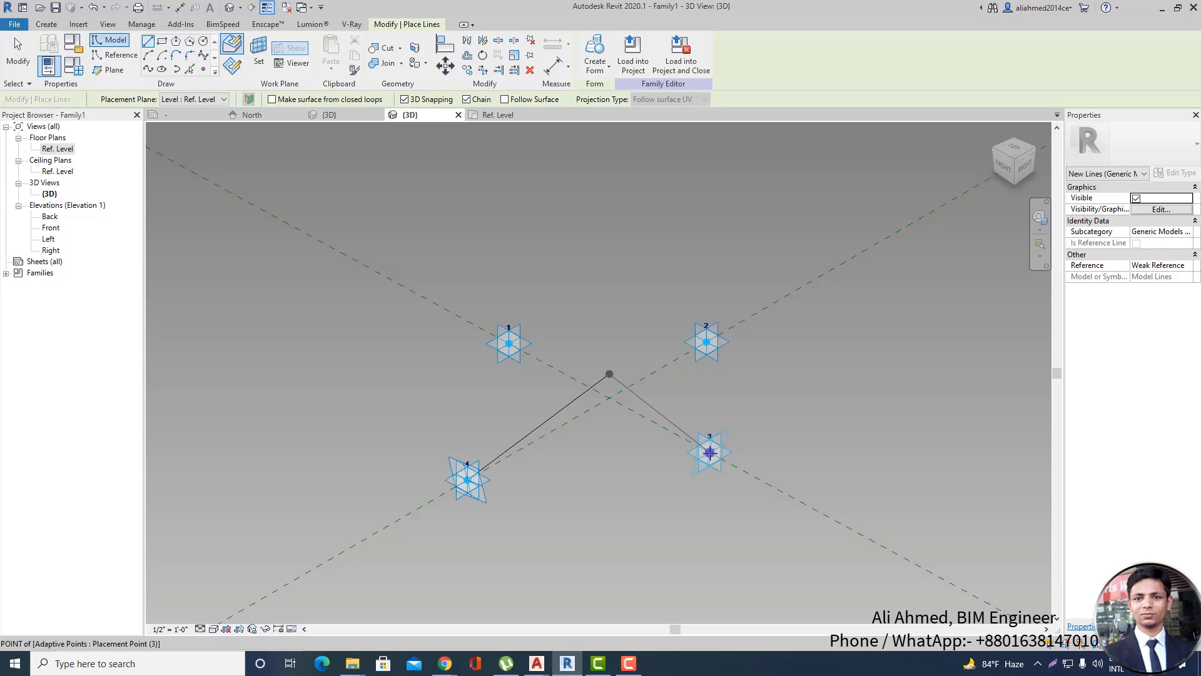
{"action": "left_click", "coordinate": [710, 452]}
{"action": "left_click", "coordinate": [468, 479]}
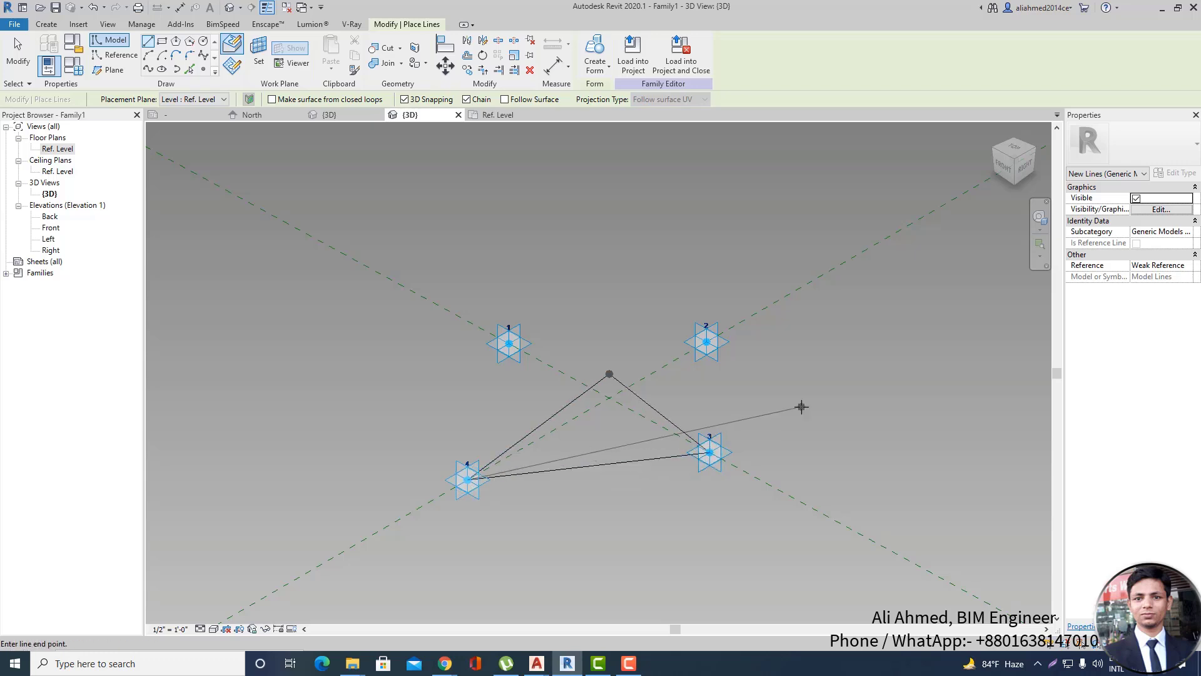
{"action": "key", "text": "Escape"}
{"action": "key", "text": "Escape"}
Create a solid form from the triangle of model lines, choosing the flat surface option.
{"action": "scroll", "coordinate": [663, 432], "scroll_direction": "up", "scroll_amount": 2}
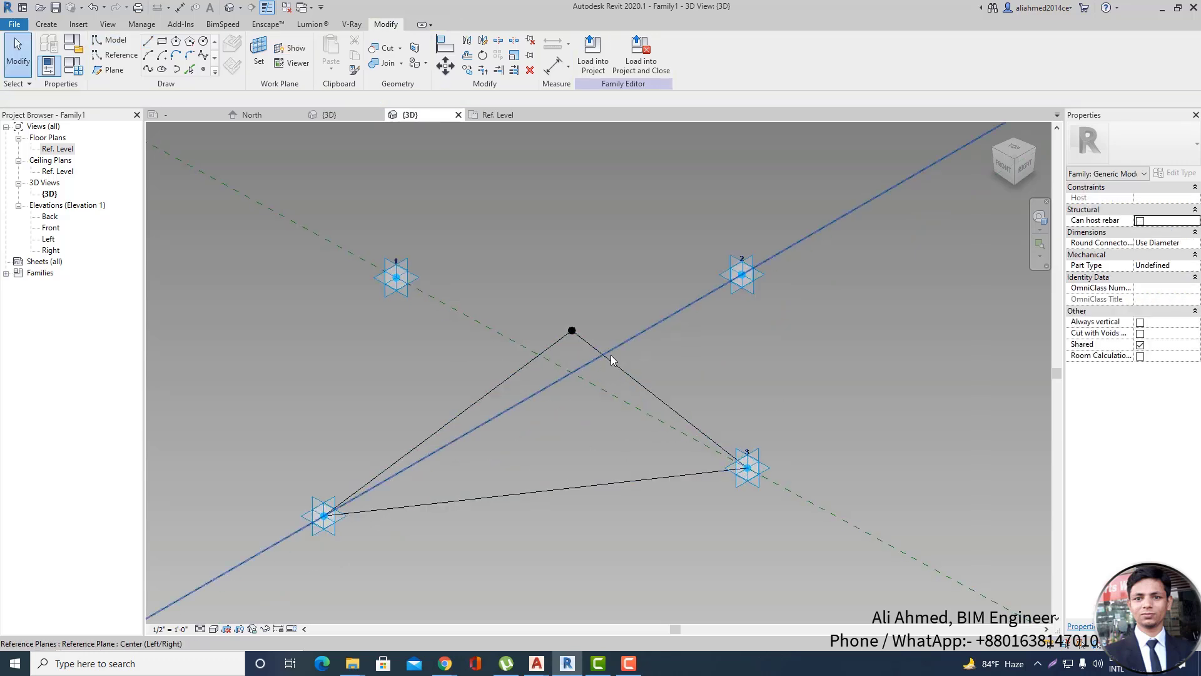
{"action": "left_click", "coordinate": [646, 373]}
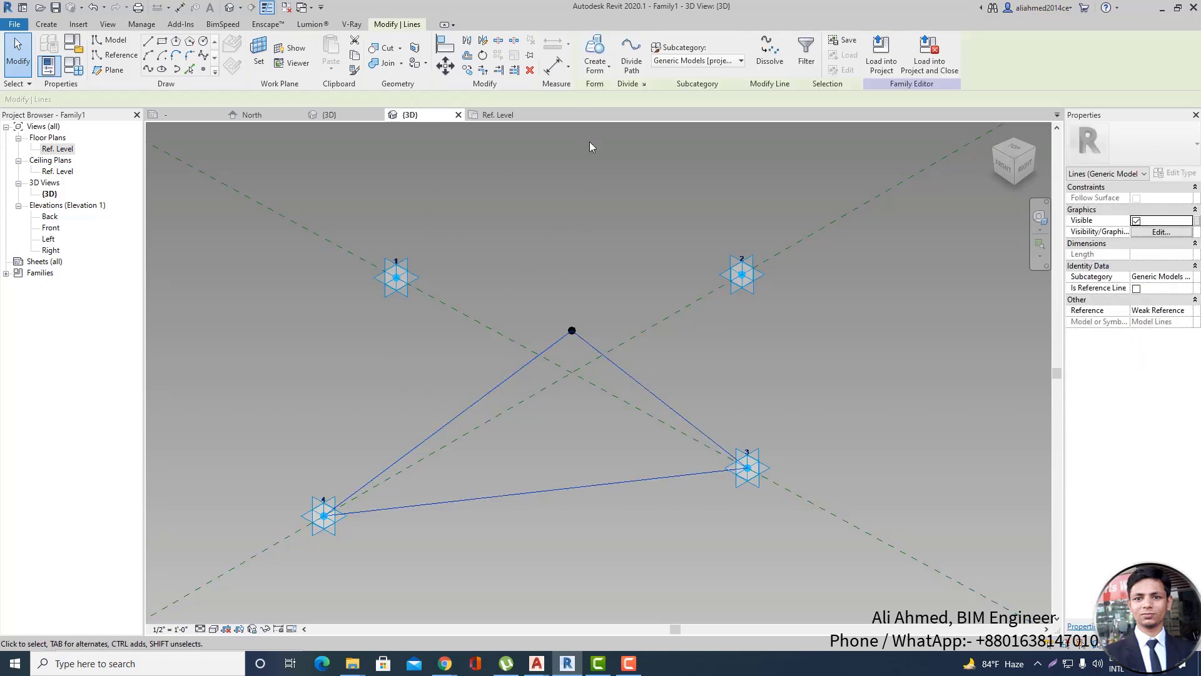
{"action": "left_click", "coordinate": [610, 71]}
{"action": "left_click", "coordinate": [617, 92]}
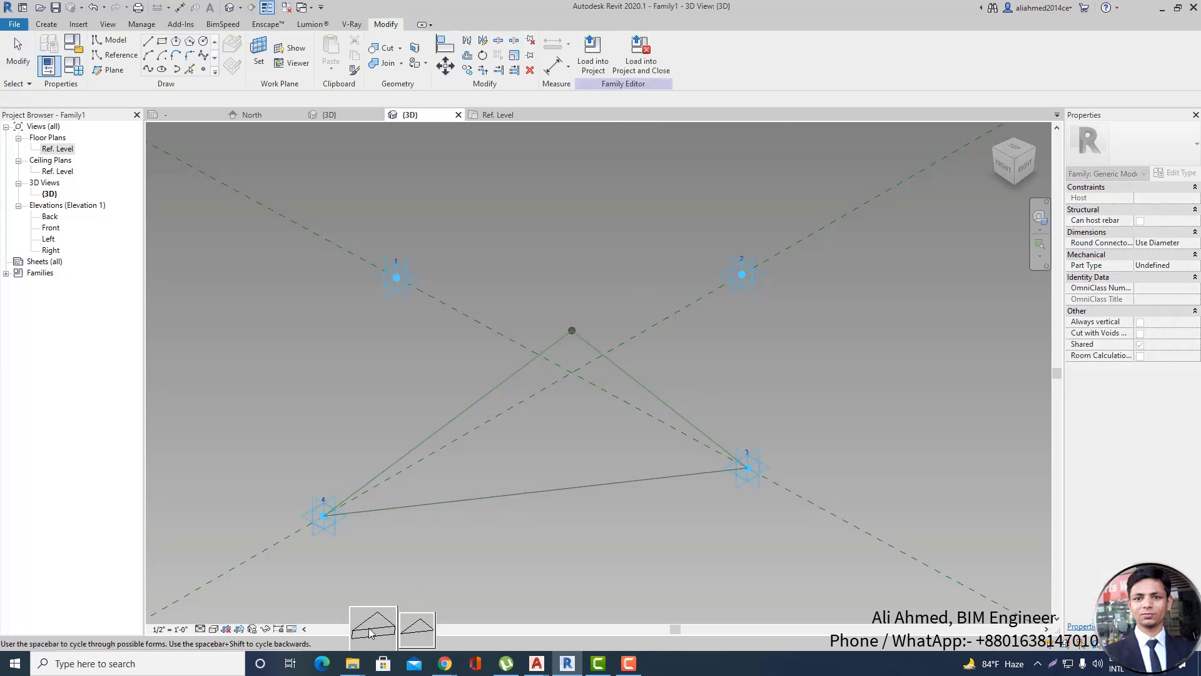
{"action": "left_click", "coordinate": [419, 634]}
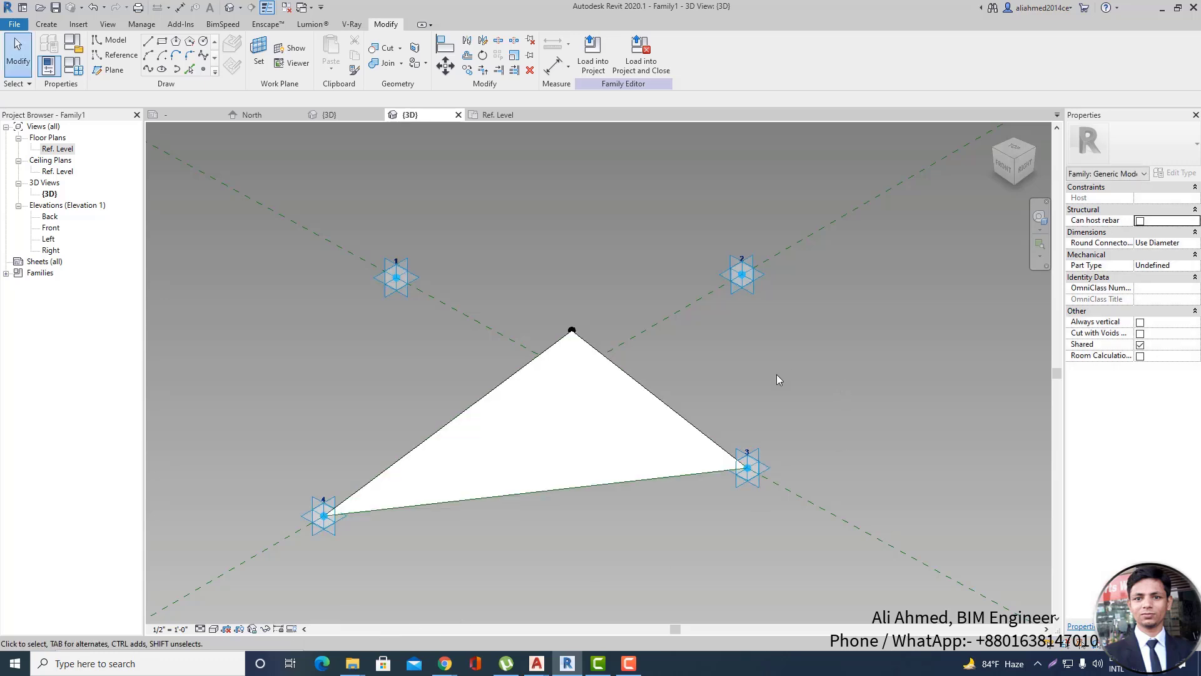
Draw chained model lines from adaptive point 4 to adaptive point 1 and on to the raised centre point.
{"action": "middle_click_drag", "start_coordinate": [775, 391], "coordinate": [584, 400], "text": "shift"}
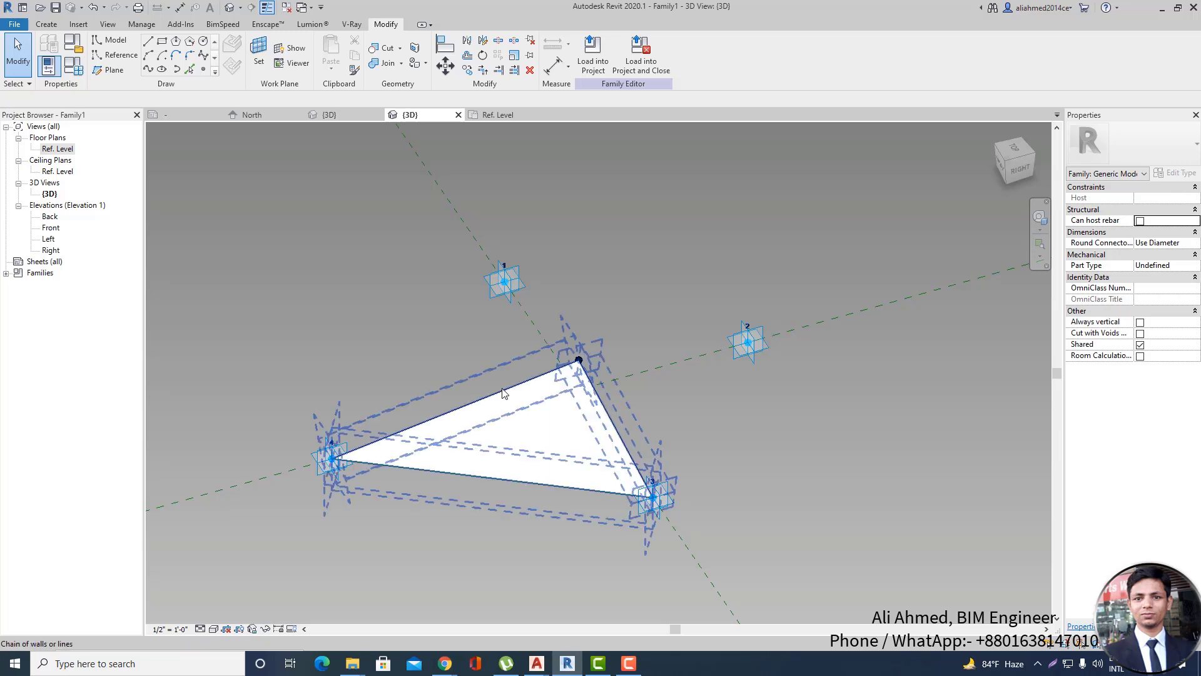
{"action": "left_click", "coordinate": [112, 43]}
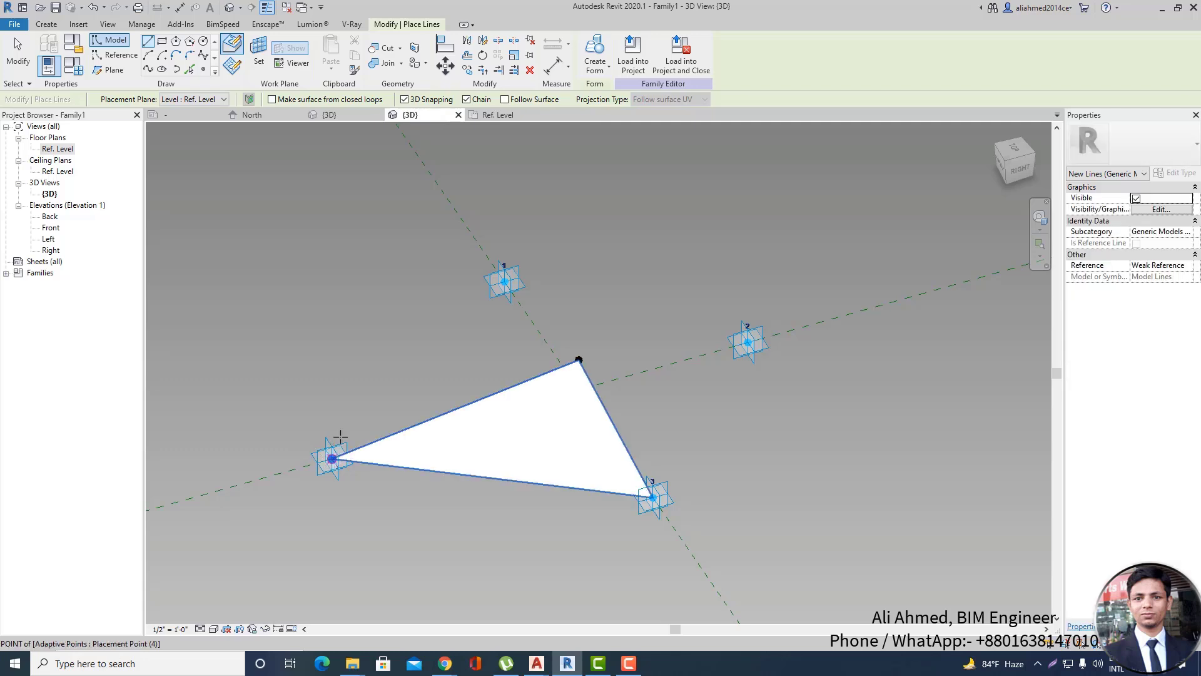
{"action": "left_click", "coordinate": [332, 458]}
{"action": "left_click", "coordinate": [504, 281]}
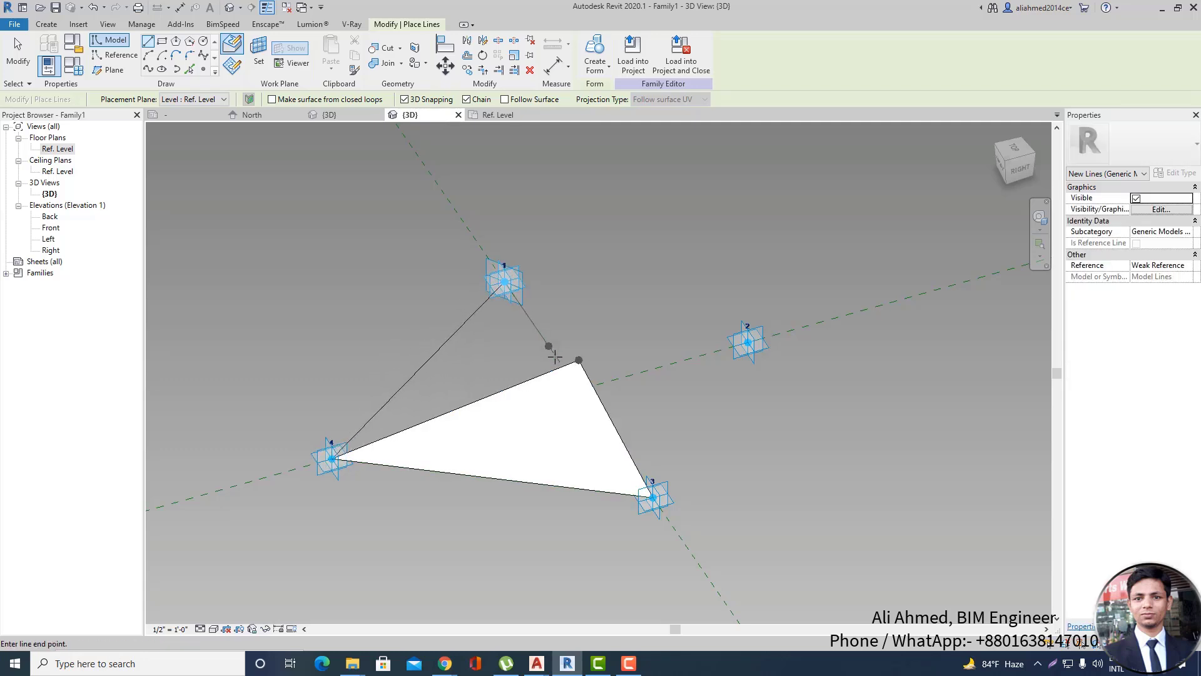
{"action": "left_click", "coordinate": [579, 360]}
{"action": "key", "text": "Escape"}
{"action": "key", "text": "Escape"}
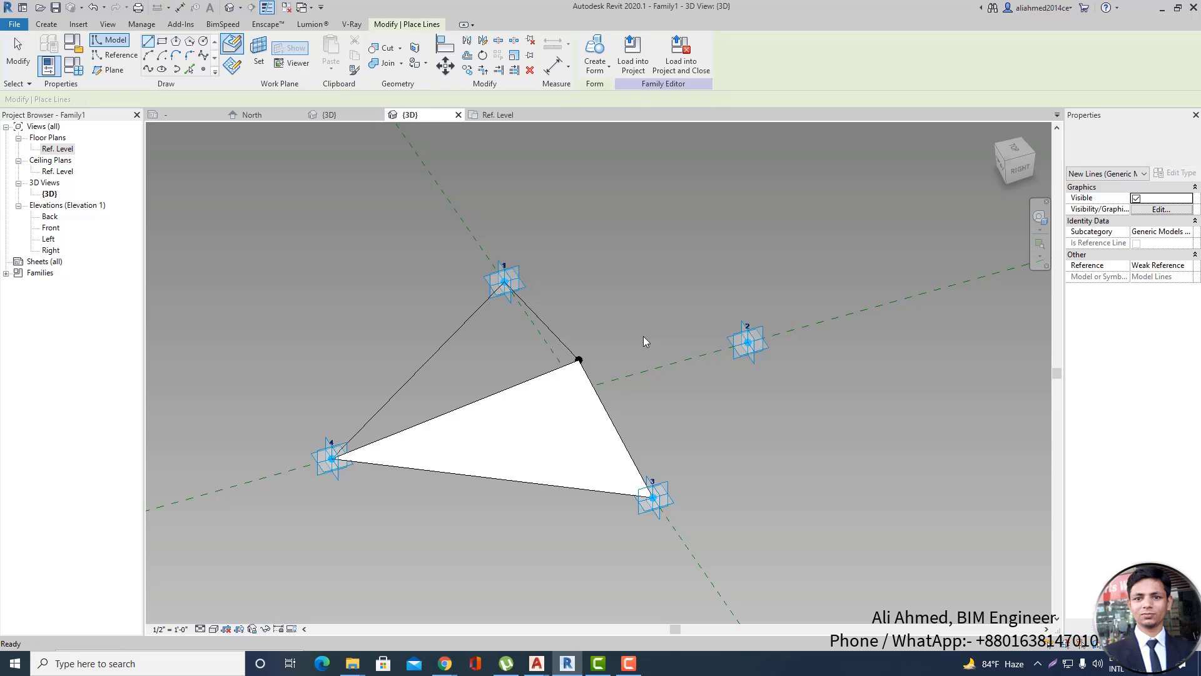
Create a flat triangular form between points 4, 1 and the centre from the two new lines and the first surface's shared edge.
{"action": "left_click", "coordinate": [419, 366]}
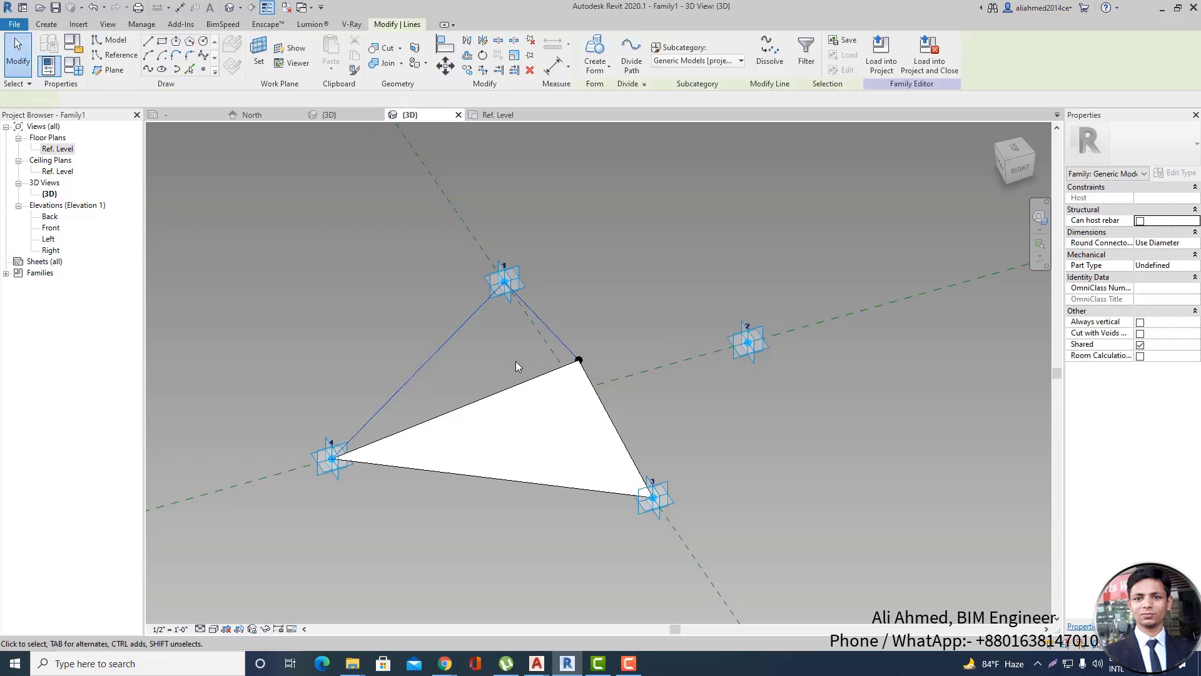
{"action": "key", "text": "Escape"}
{"action": "left_click", "coordinate": [437, 351]}
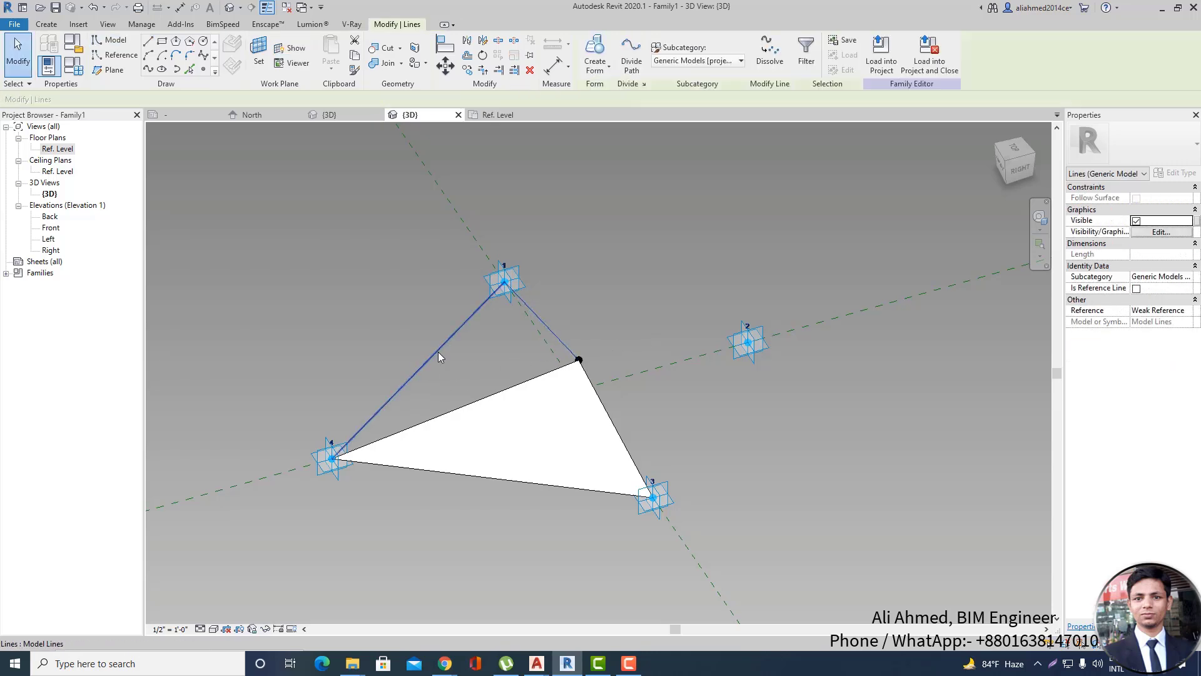
{"action": "key", "text": "Escape"}
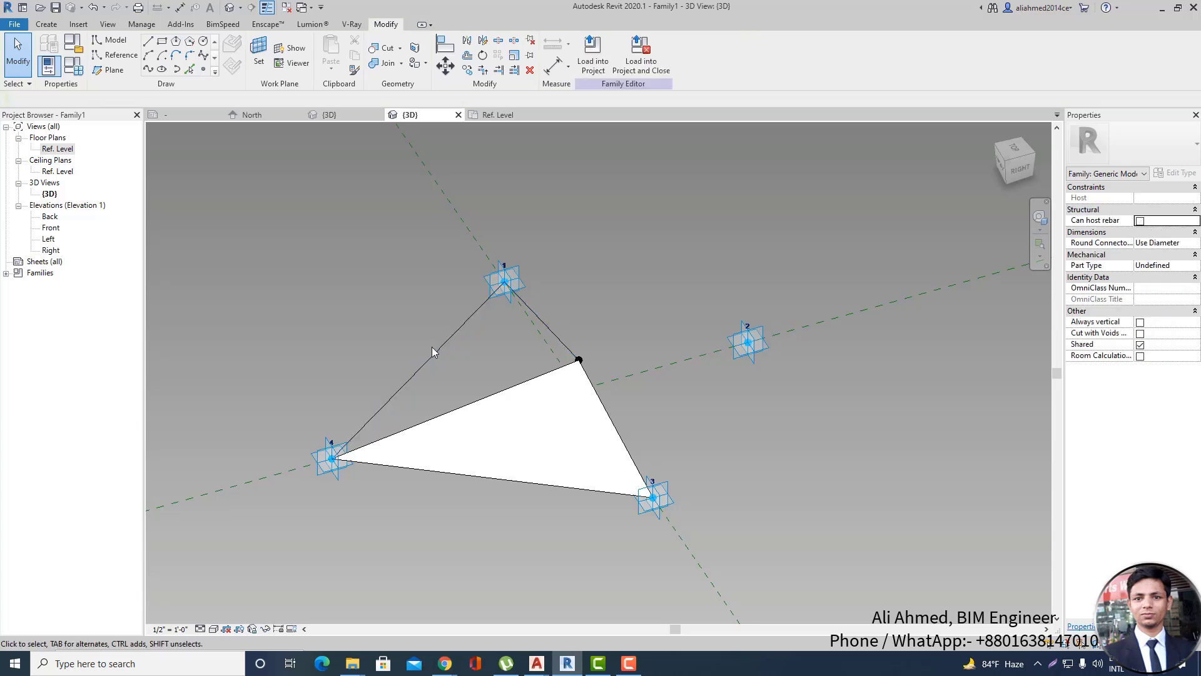
{"action": "left_click", "coordinate": [436, 353]}
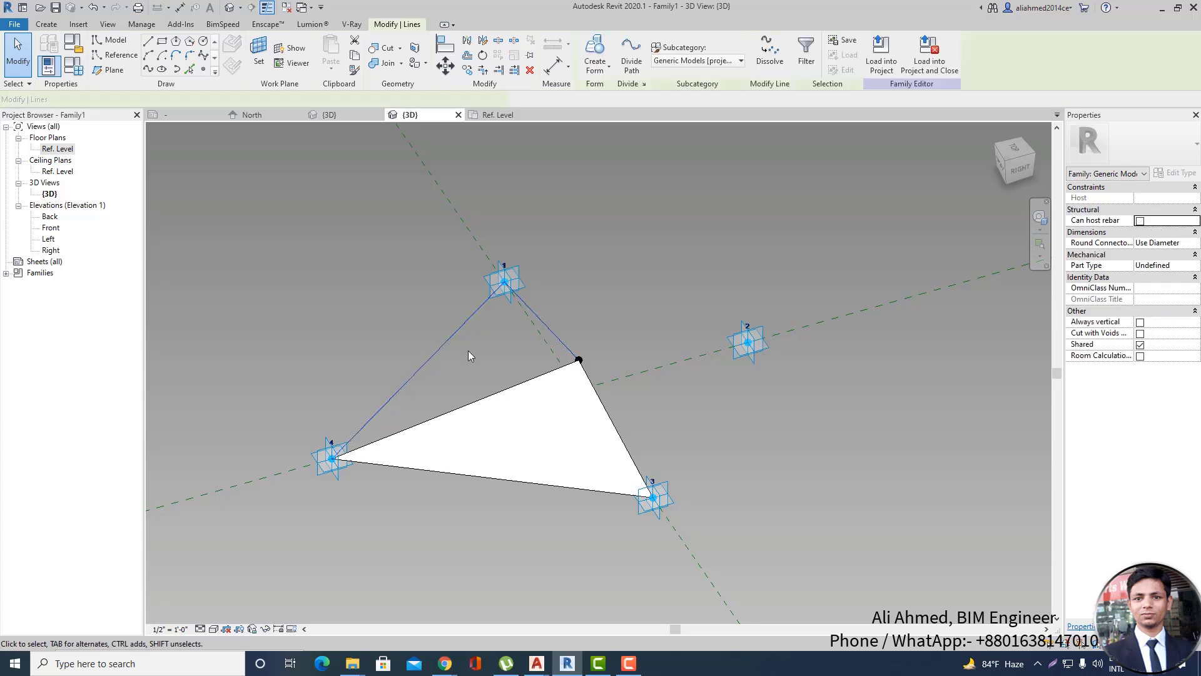
{"action": "left_click", "coordinate": [486, 394], "text": "ctrl"}
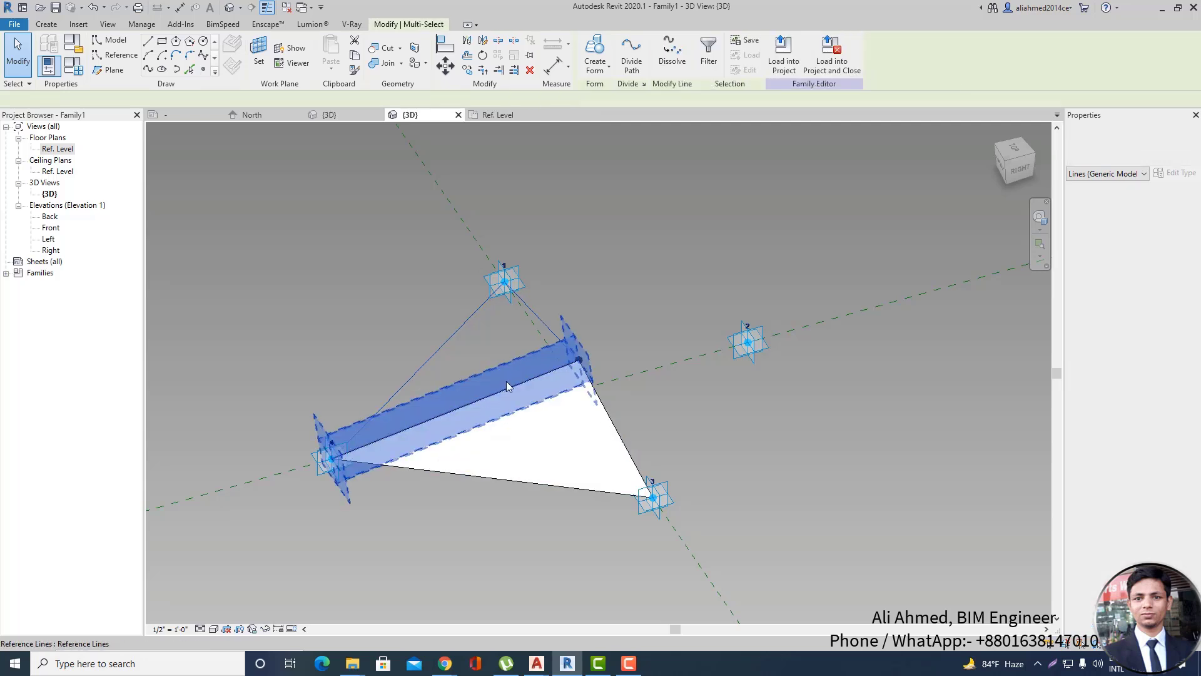
{"action": "left_click", "coordinate": [595, 57]}
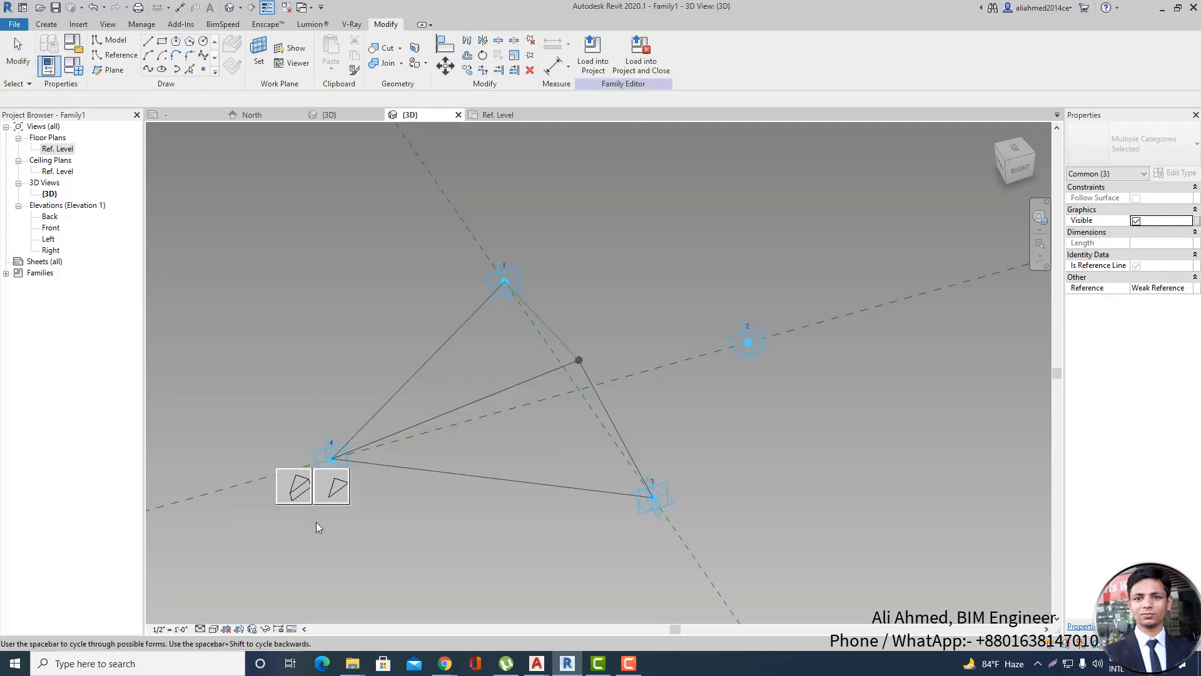
{"action": "left_click", "coordinate": [339, 496]}
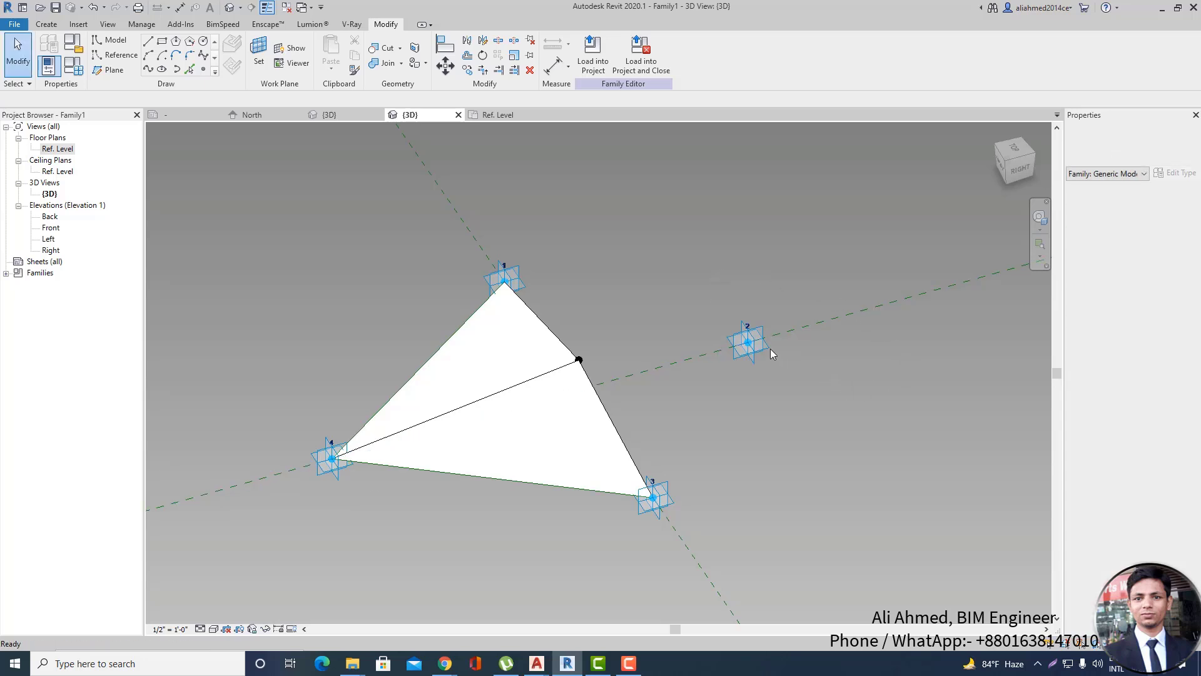
Draw chained model lines from adaptive point 1 to adaptive point 2 and on to the raised centre point.
{"action": "middle_click_drag", "start_coordinate": [771, 348], "coordinate": [450, 391], "text": "shift"}
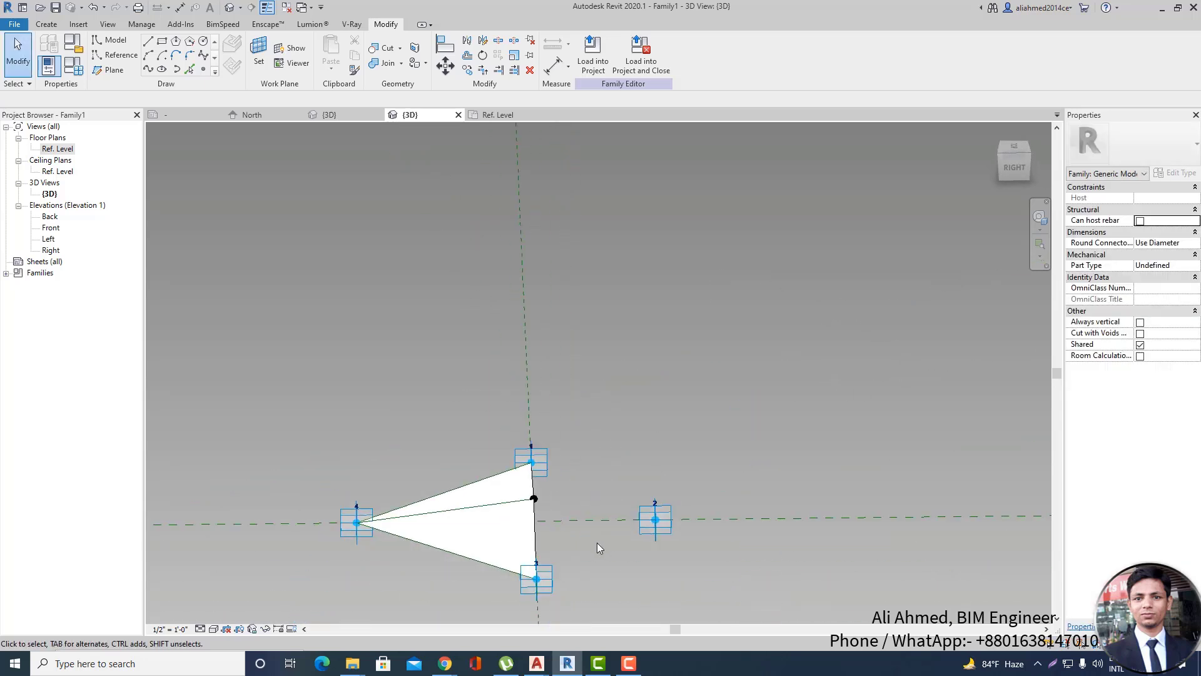
{"action": "scroll", "coordinate": [582, 564], "scroll_direction": "up", "scroll_amount": 4}
{"action": "scroll", "coordinate": [596, 279], "scroll_direction": "down", "scroll_amount": 1}
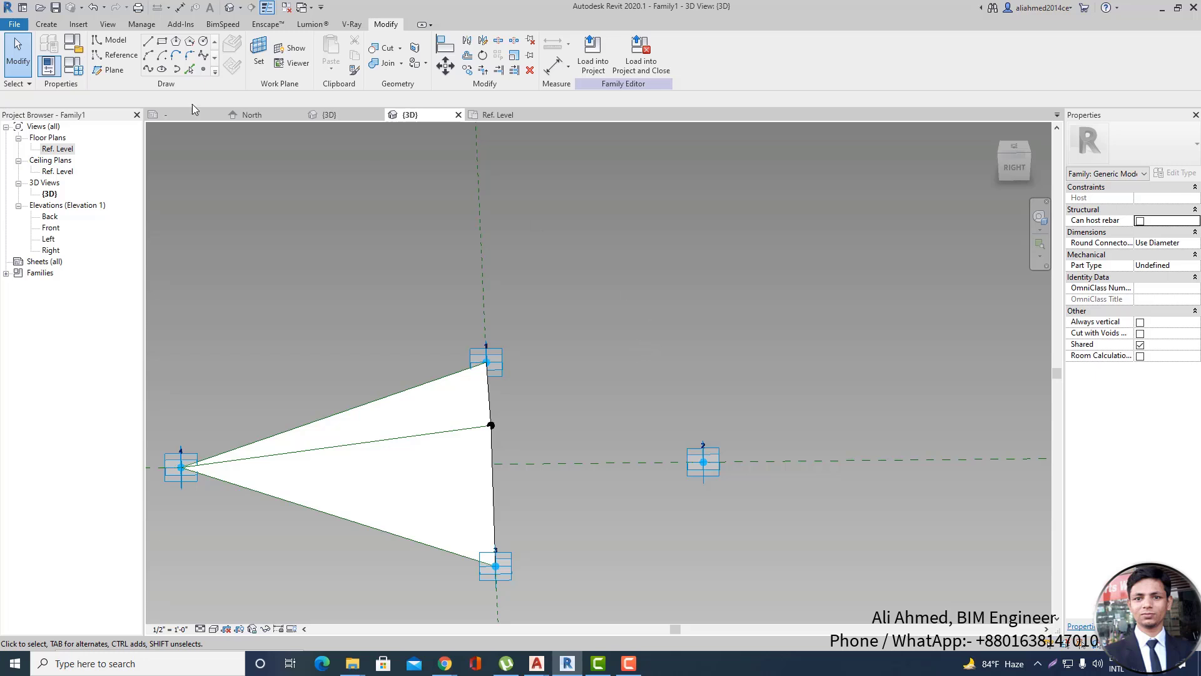
{"action": "left_click", "coordinate": [147, 40]}
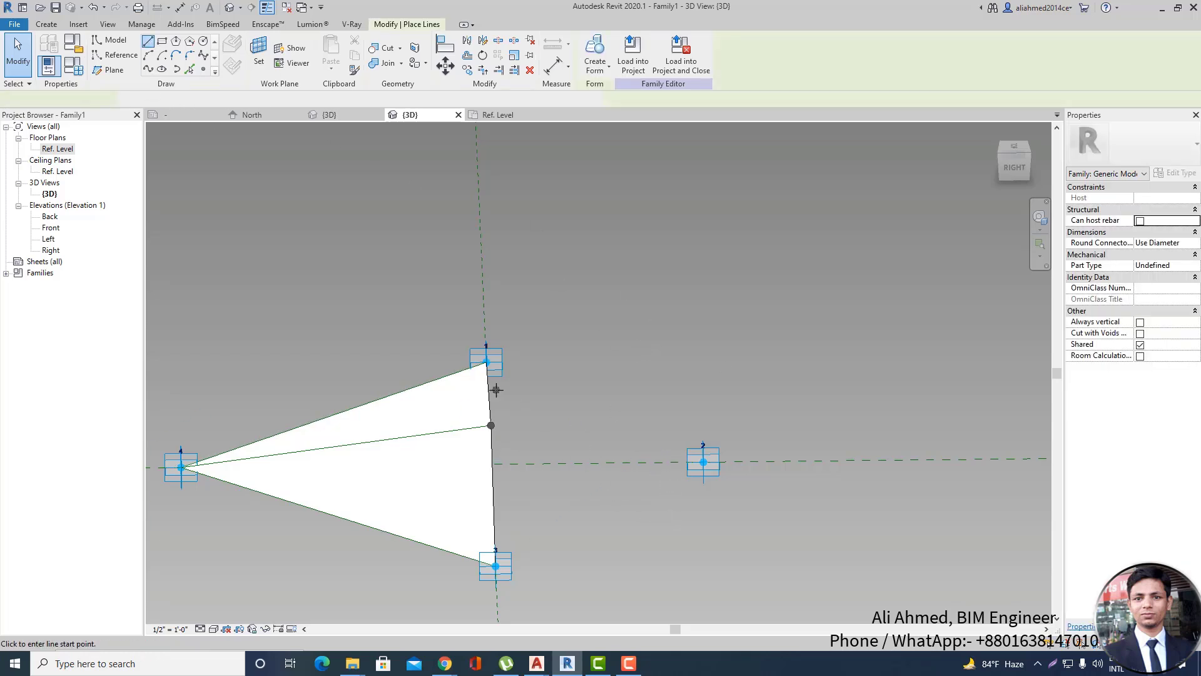
{"action": "middle_click_drag", "start_coordinate": [775, 424], "coordinate": [716, 442], "text": "shift"}
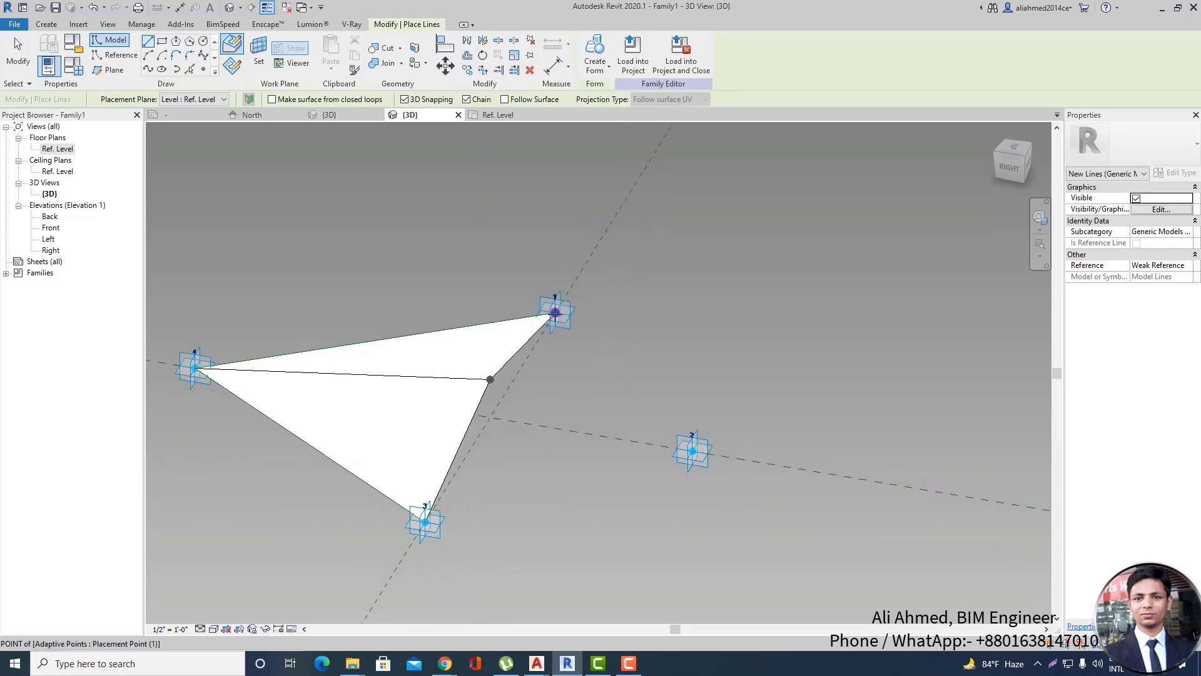
{"action": "left_click", "coordinate": [555, 313]}
{"action": "left_click", "coordinate": [692, 450]}
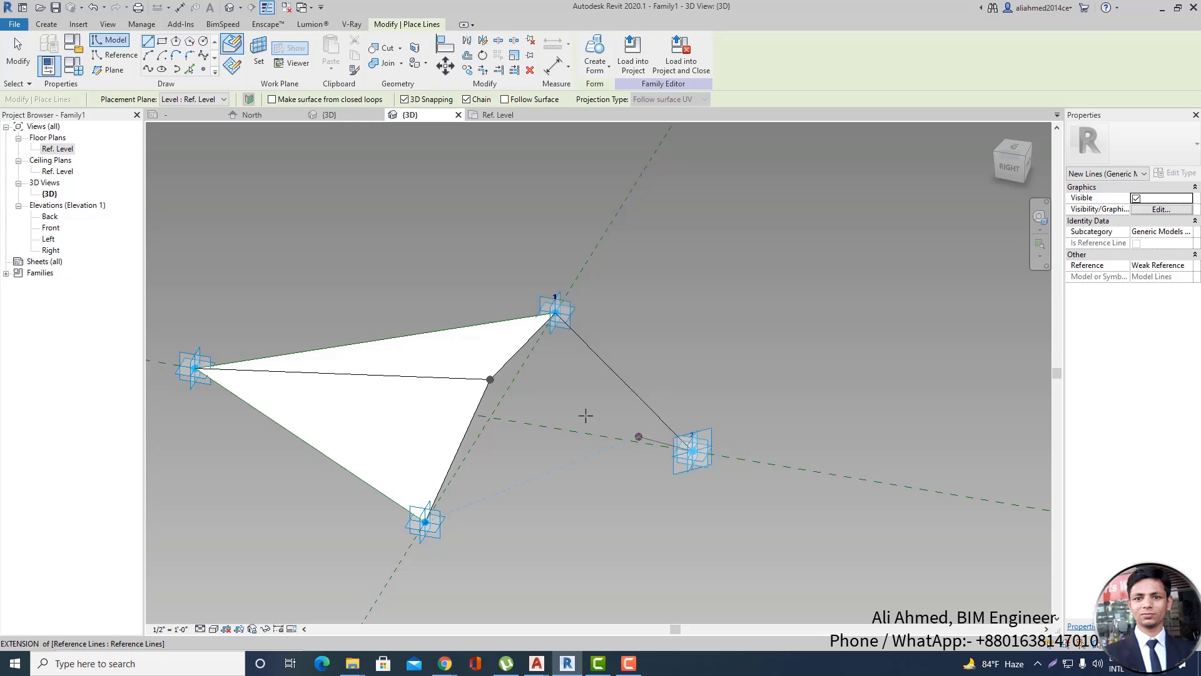
{"action": "key", "text": "Escape"}
{"action": "key", "text": "Escape"}
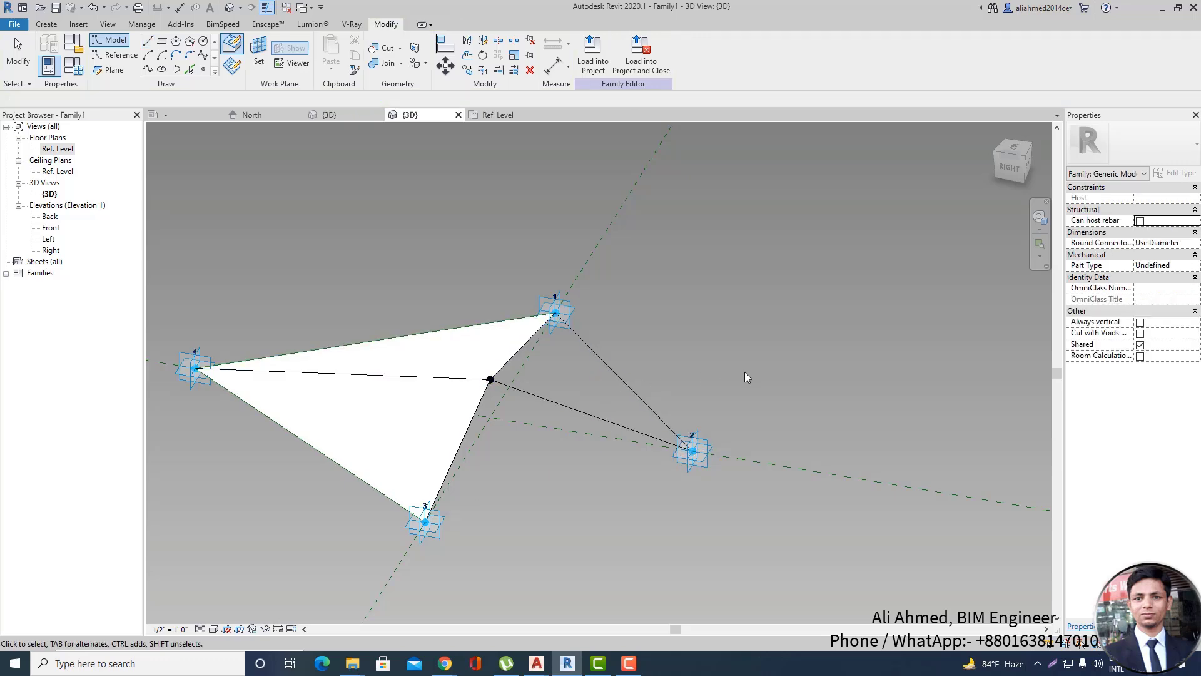
Create a flat triangular solid form between points 1, 2 and the centre from the two new lines and the neighbouring surface's shared edge.
{"action": "middle_click_drag", "start_coordinate": [745, 371], "coordinate": [528, 467], "text": "shift"}
{"action": "scroll", "coordinate": [528, 474], "scroll_direction": "down", "scroll_amount": 2}
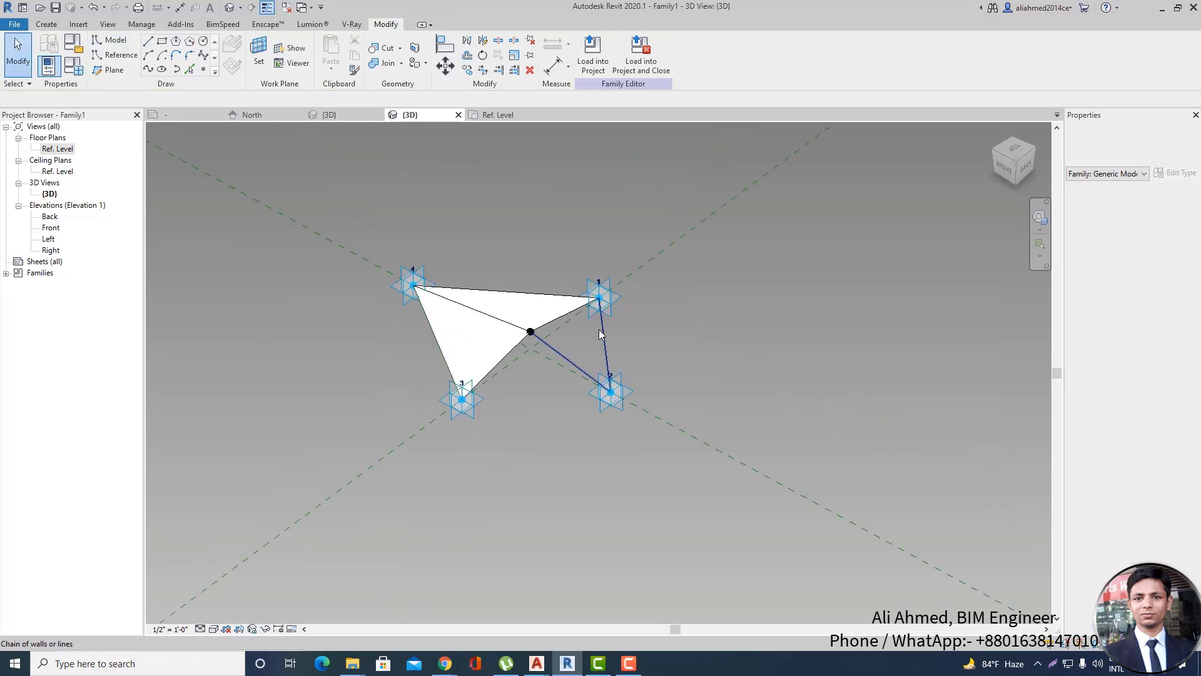
{"action": "scroll", "coordinate": [599, 329], "scroll_direction": "up", "scroll_amount": 3}
{"action": "key", "text": "Tab"}
{"action": "left_click", "coordinate": [603, 331]}
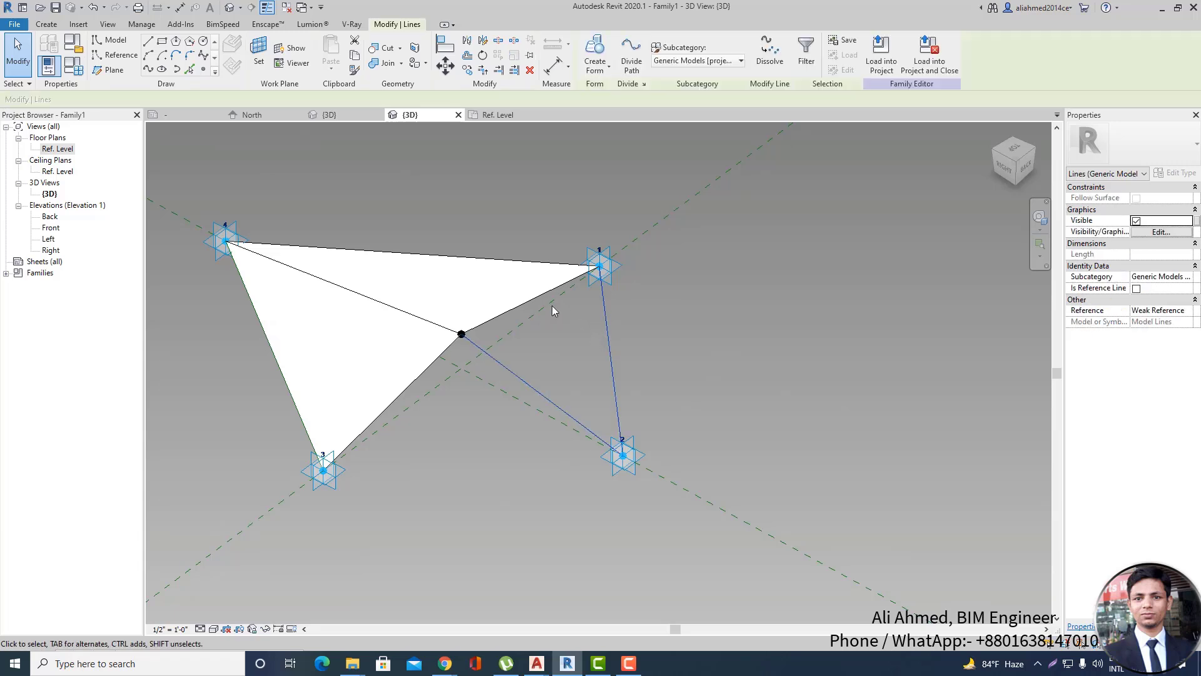
{"action": "left_click", "coordinate": [557, 288], "text": "ctrl"}
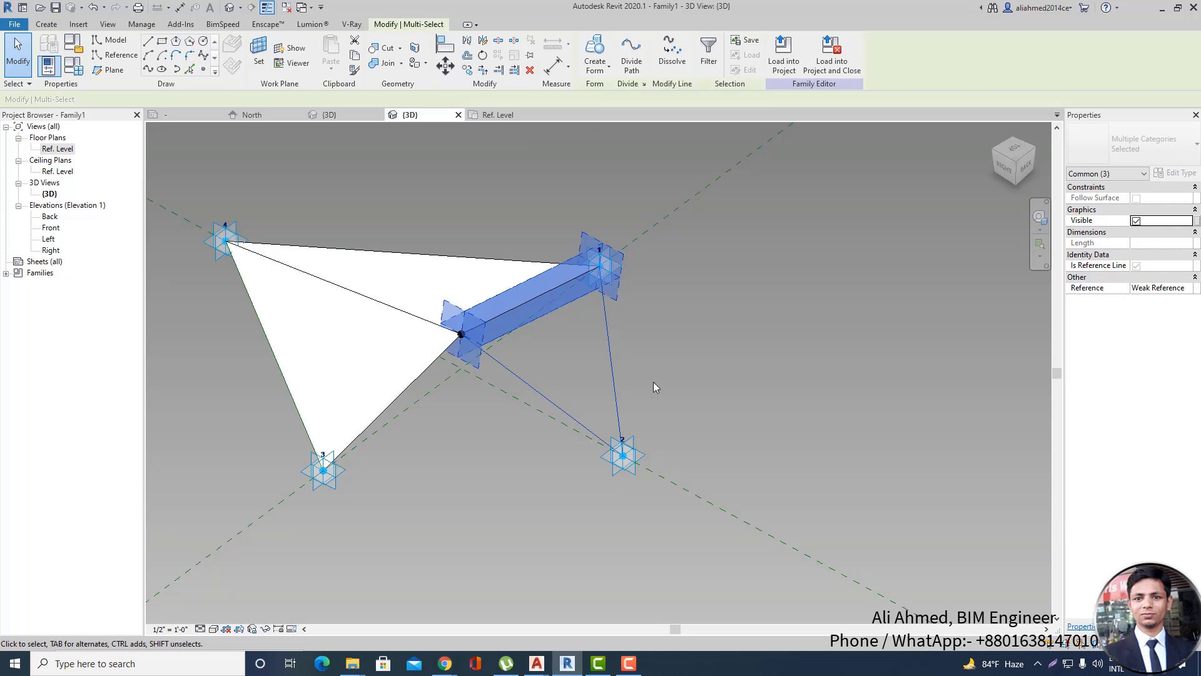
{"action": "left_click", "coordinate": [610, 69]}
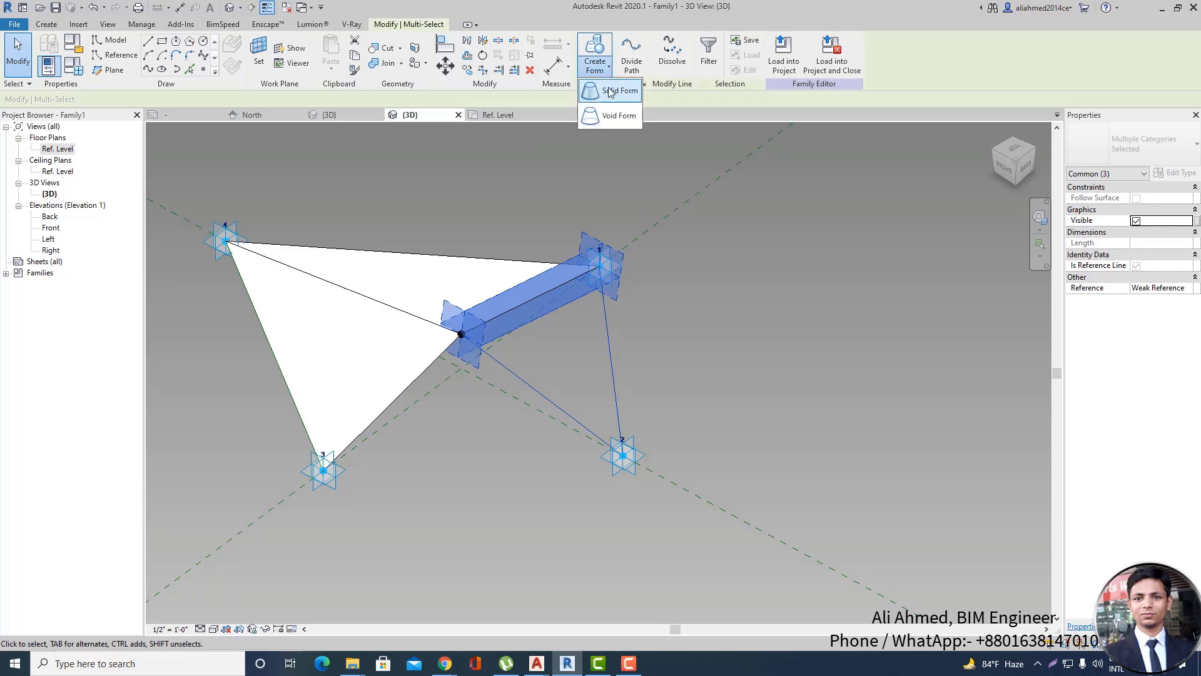
{"action": "left_click", "coordinate": [593, 94]}
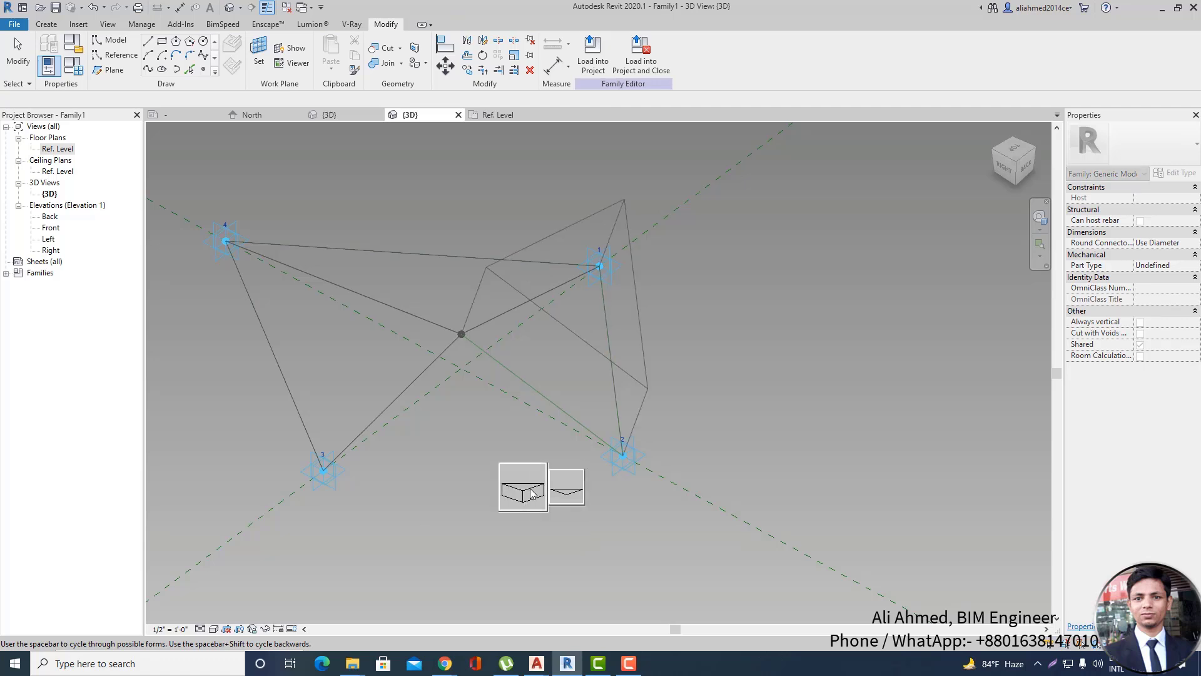
{"action": "left_click", "coordinate": [564, 491]}
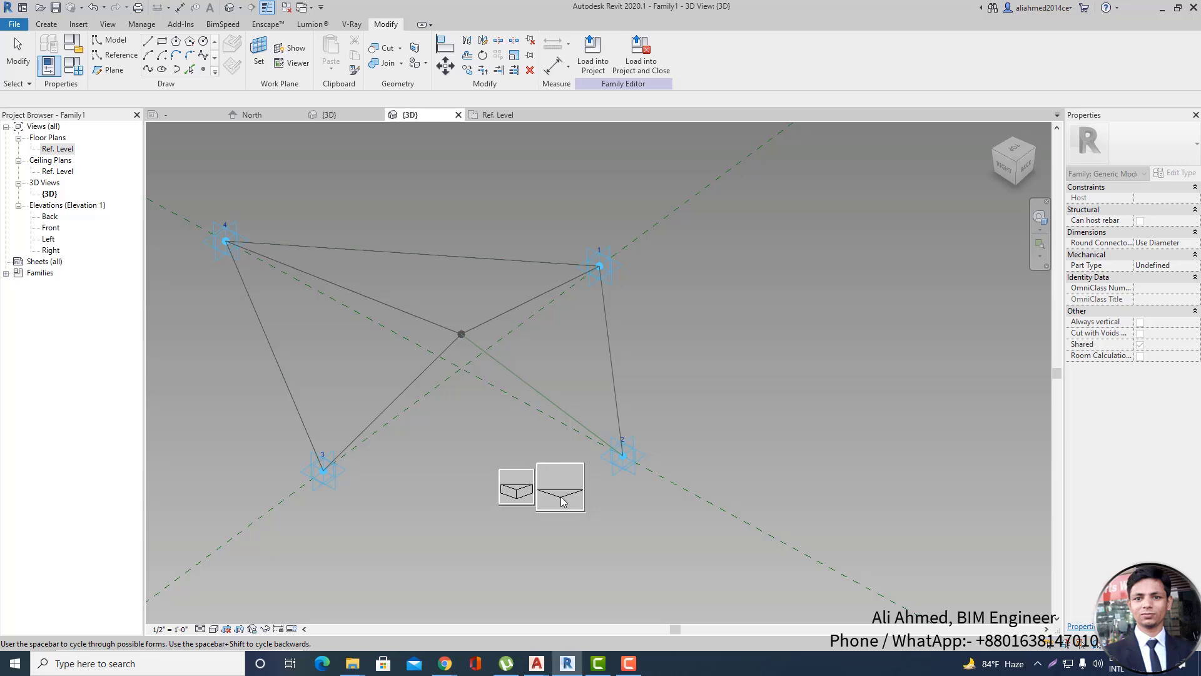
{"action": "left_click", "coordinate": [561, 496]}
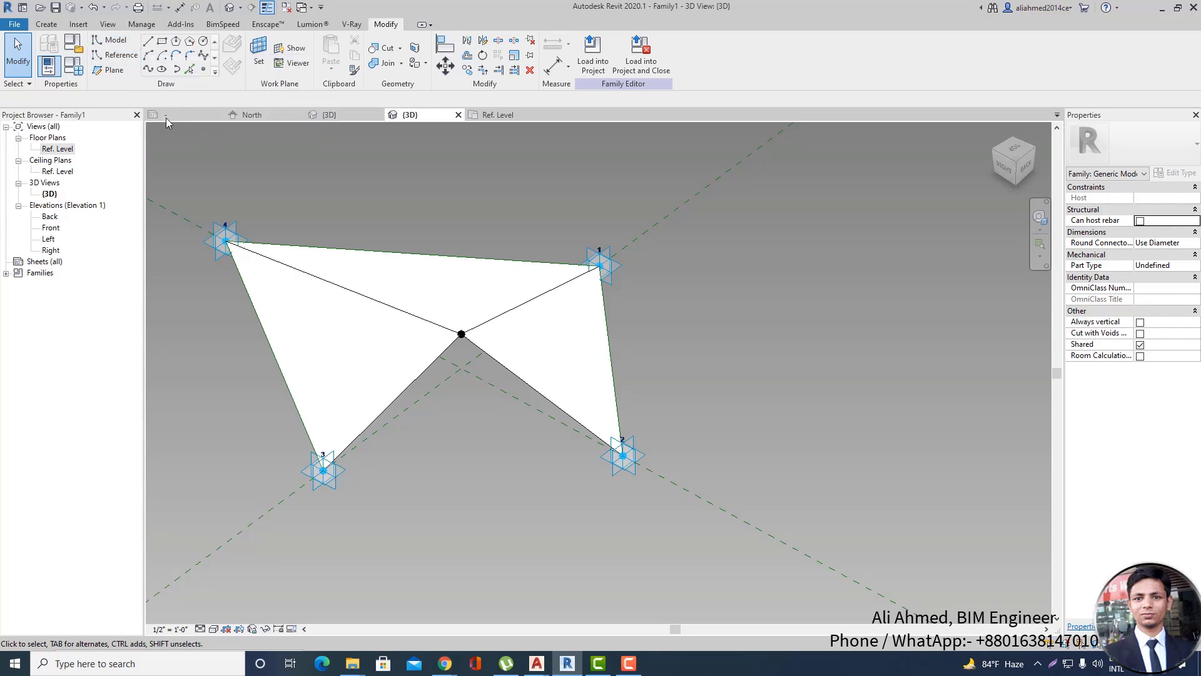
Draw a model line from adaptive point 3 to adaptive point 2.
{"action": "left_click", "coordinate": [110, 40]}
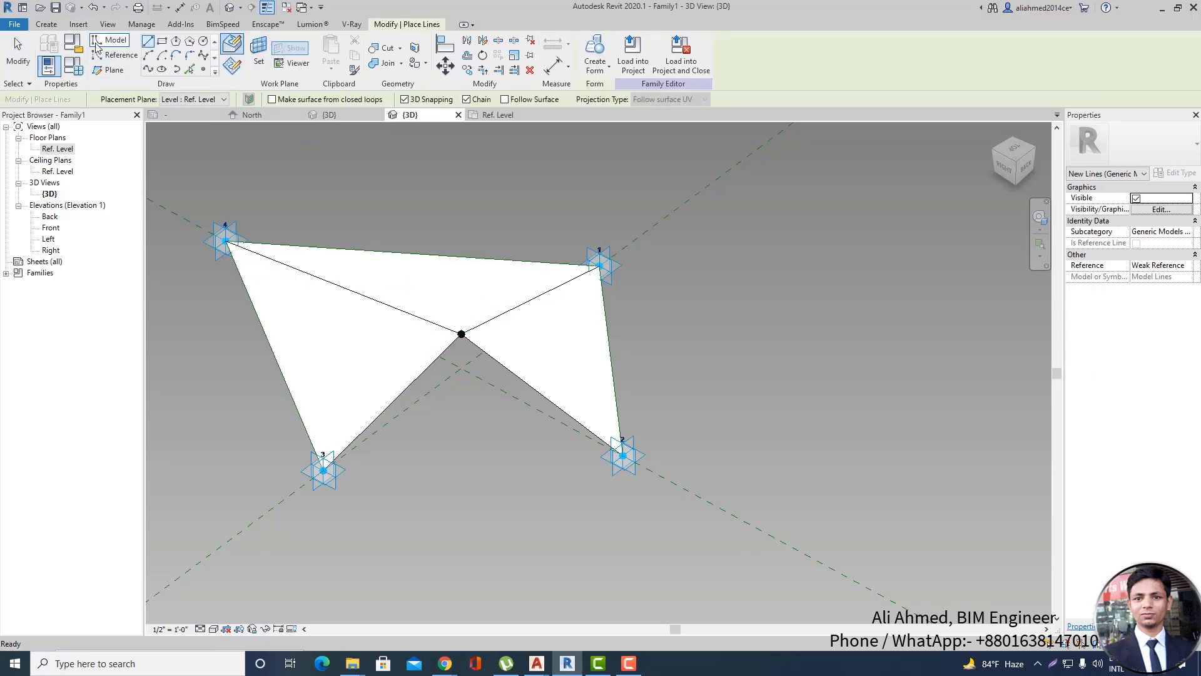
{"action": "left_click", "coordinate": [107, 44]}
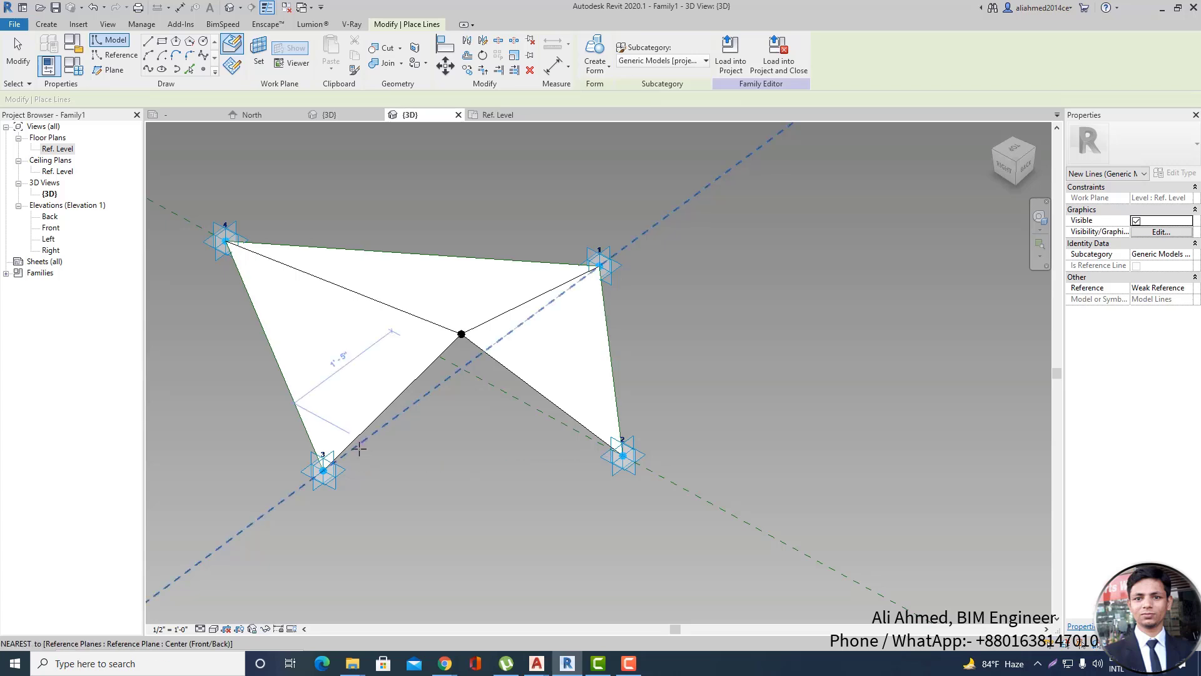
{"action": "left_click", "coordinate": [322, 471]}
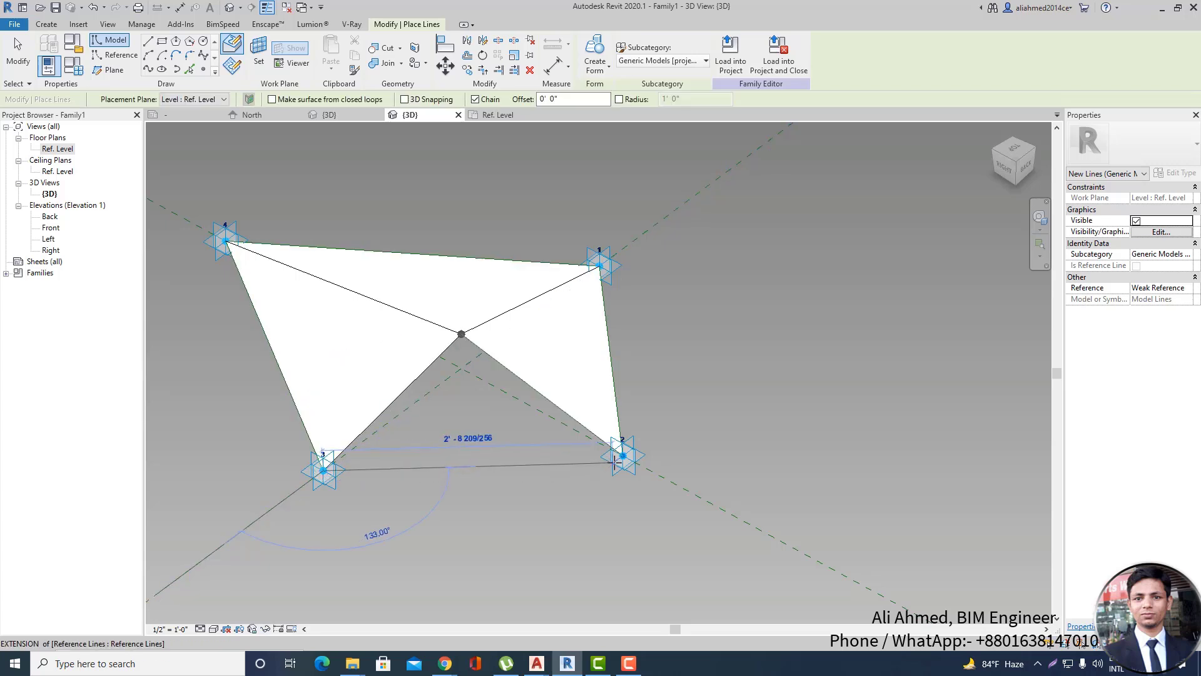
{"action": "left_click", "coordinate": [621, 455]}
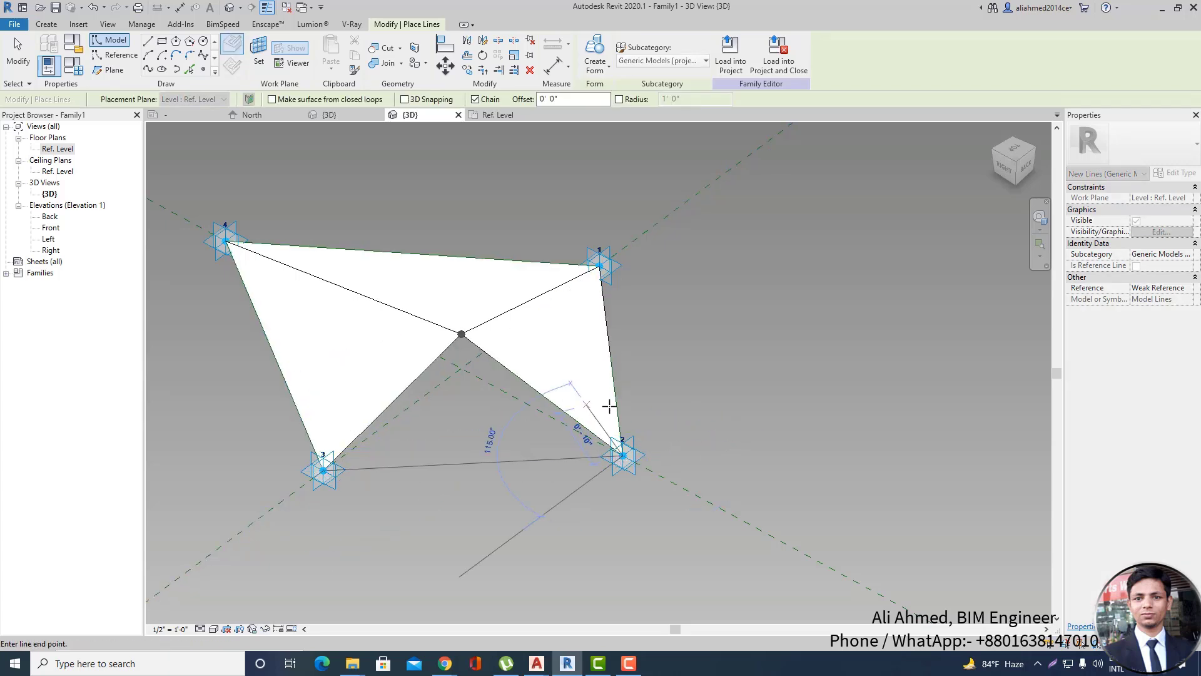
{"action": "key", "text": "Escape"}
{"action": "key", "text": "Escape"}
{"action": "left_click", "coordinate": [504, 459]}
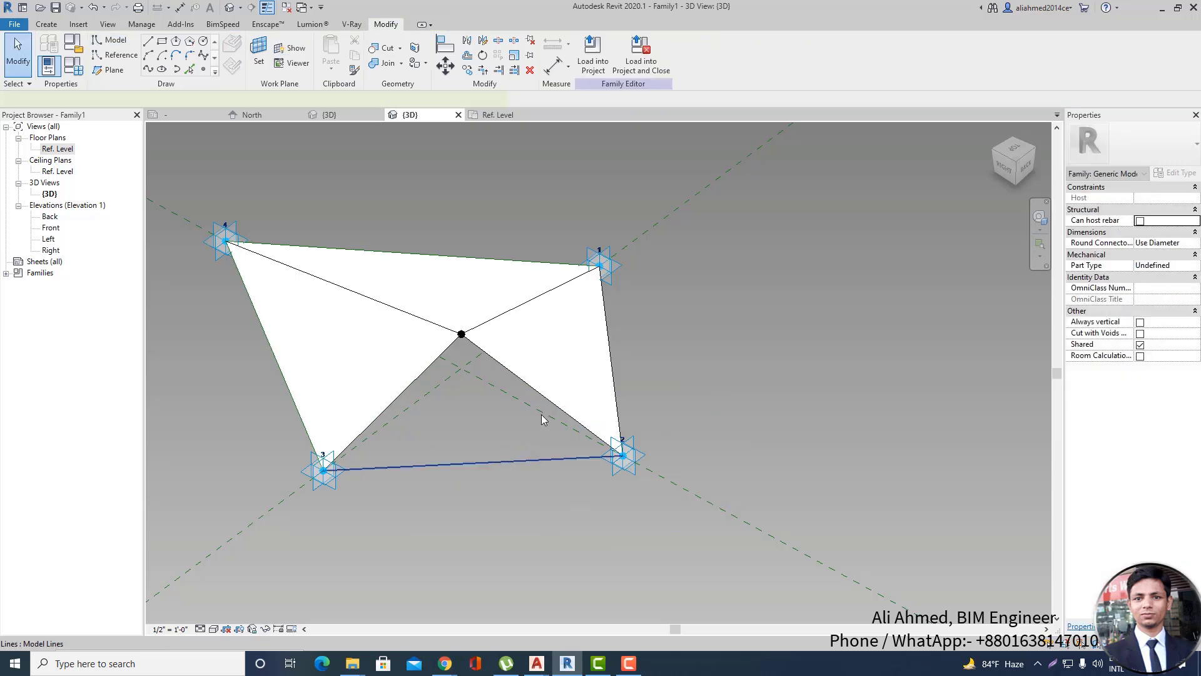
{"action": "key", "text": "Tab"}
{"action": "left_click", "coordinate": [542, 401]}
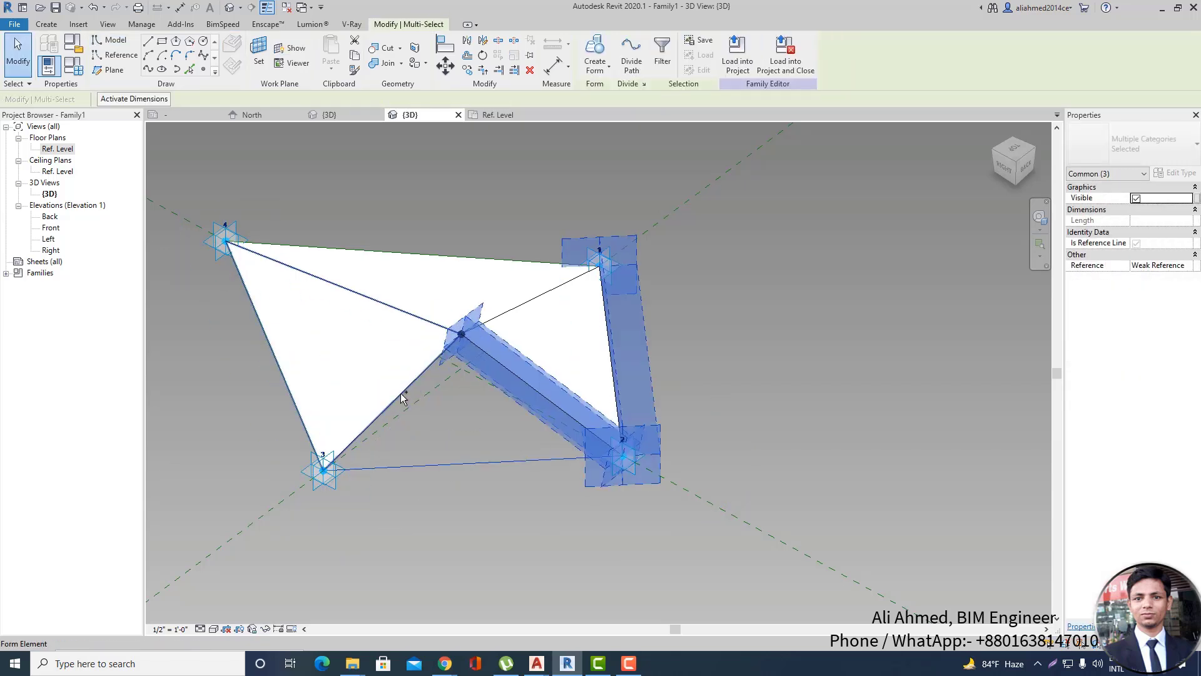
{"action": "left_click", "coordinate": [398, 392], "text": "ctrl"}
{"action": "left_click", "coordinate": [758, 374]}
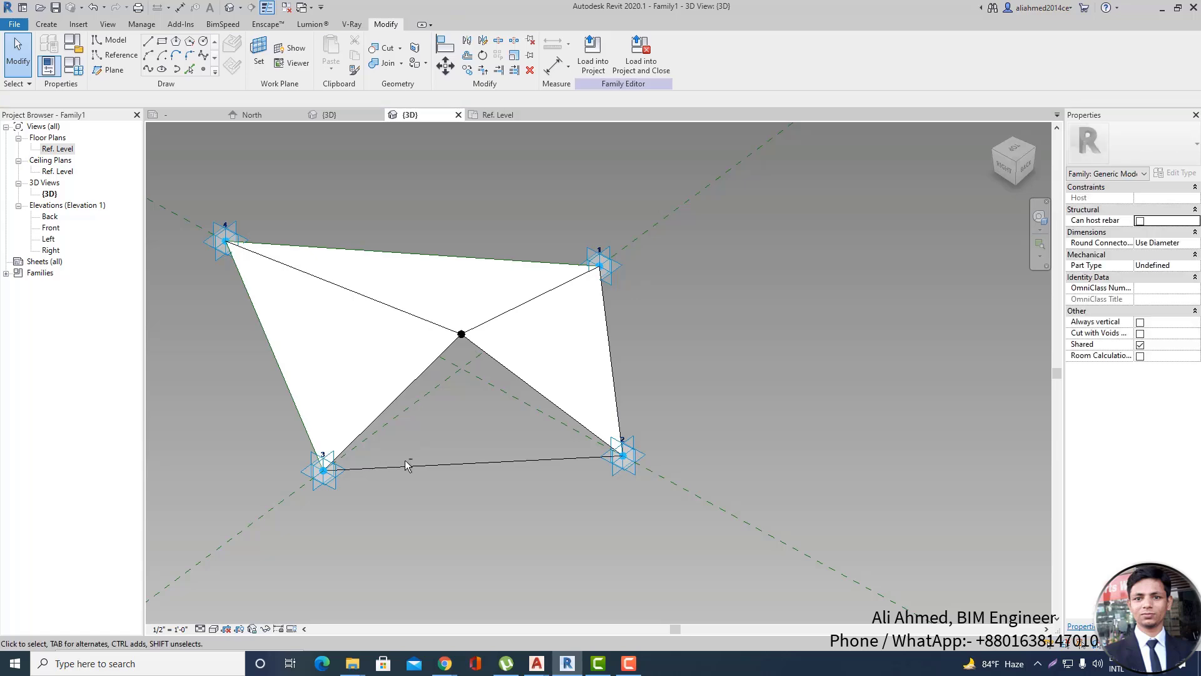
Undo the model line drawn between adaptive points 3 and 2.
{"action": "middle_click_drag", "start_coordinate": [404, 460], "coordinate": [564, 373], "text": "shift"}
{"action": "scroll", "coordinate": [571, 336], "scroll_direction": "up", "scroll_amount": 2}
{"action": "key", "text": "ctrl+z"}
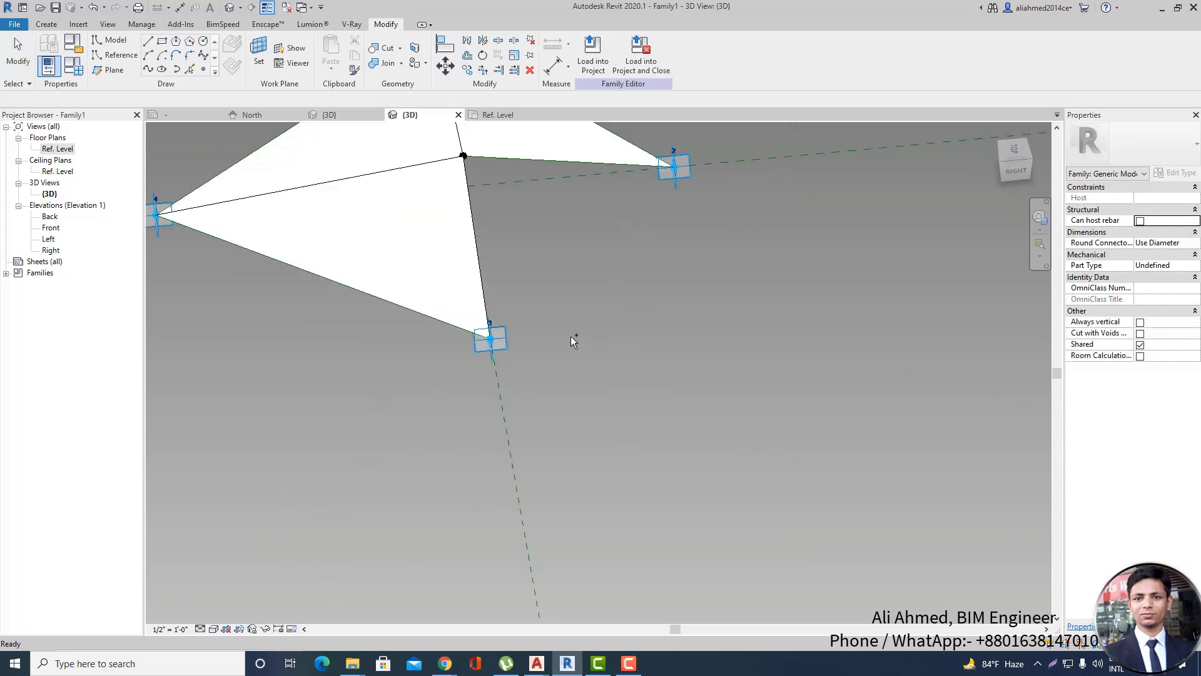
Draw a model line between adaptive points 2 and 3 with 3D Snapping on.
{"action": "scroll", "coordinate": [492, 490], "scroll_direction": "down", "scroll_amount": 3}
{"action": "scroll", "coordinate": [518, 247], "scroll_direction": "up", "scroll_amount": 3}
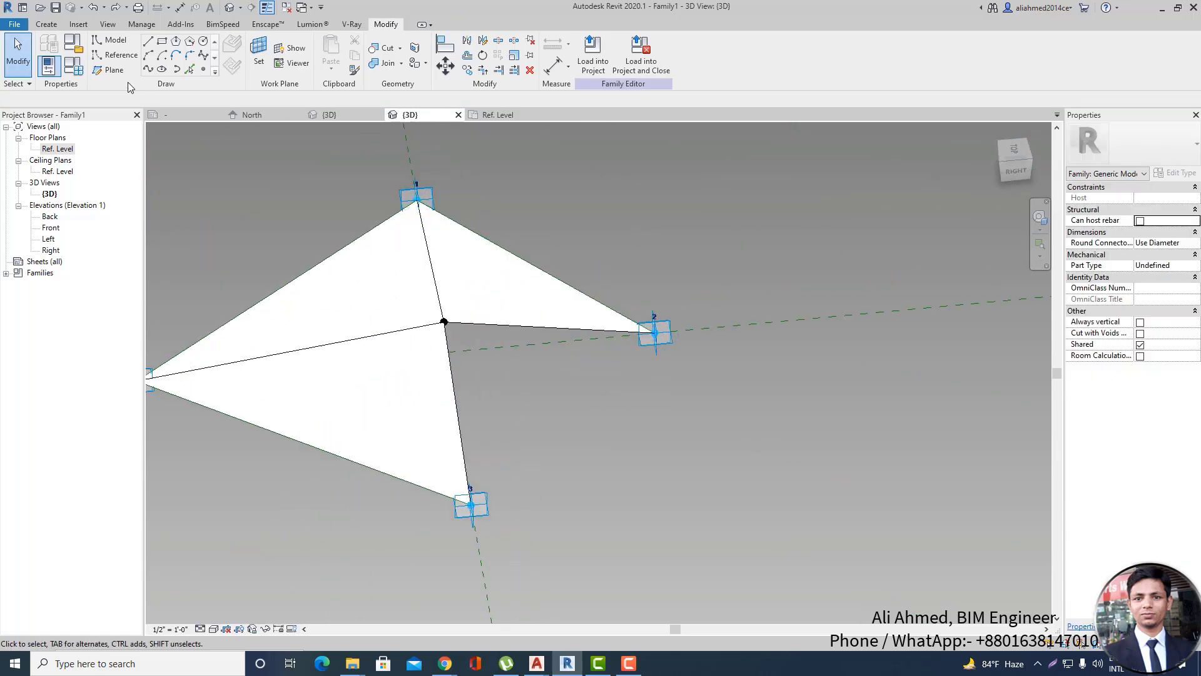
{"action": "left_click", "coordinate": [110, 40]}
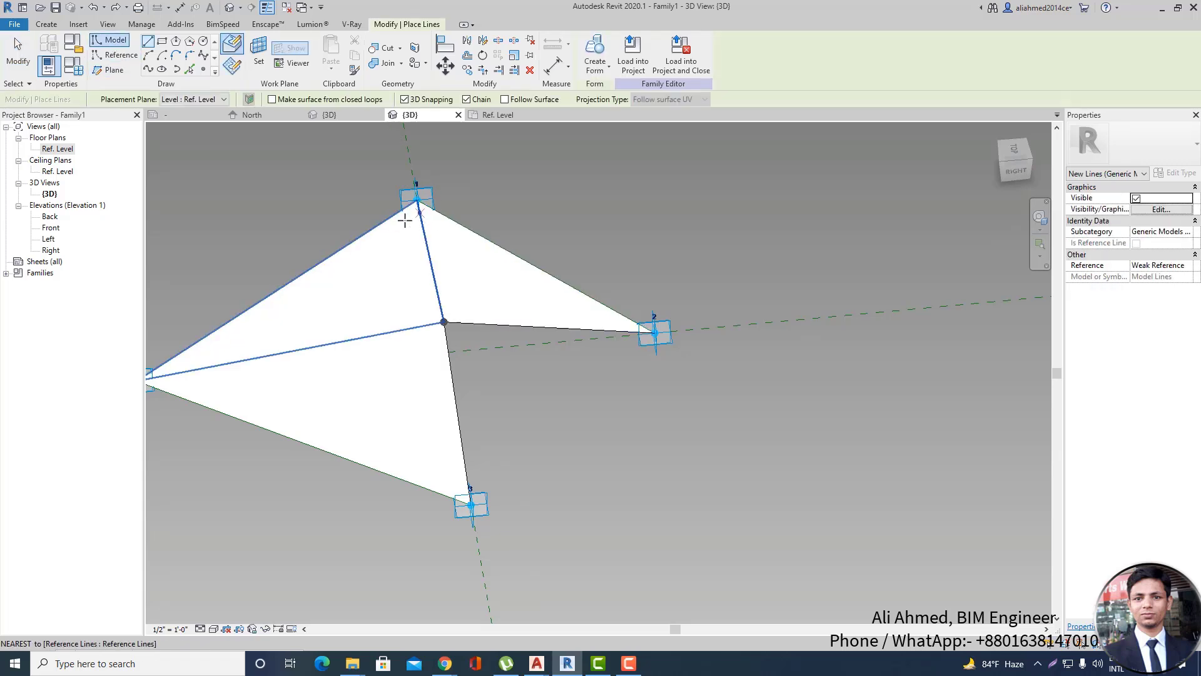
{"action": "left_click", "coordinate": [444, 322]}
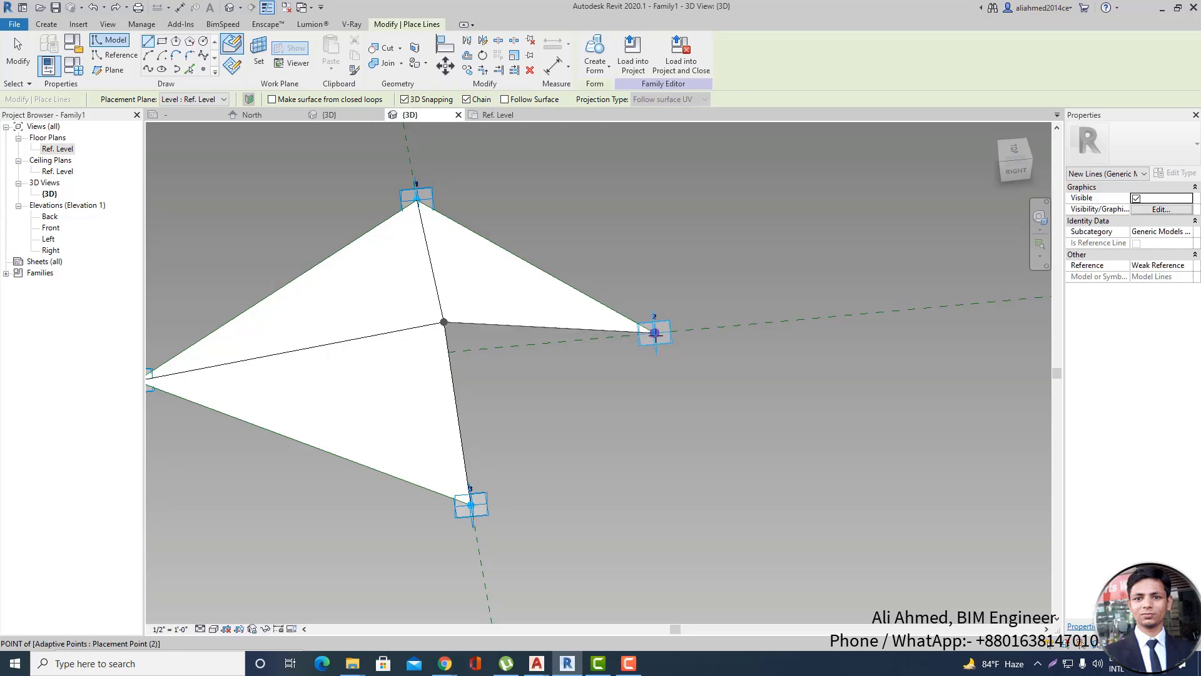
{"action": "left_click", "coordinate": [472, 505]}
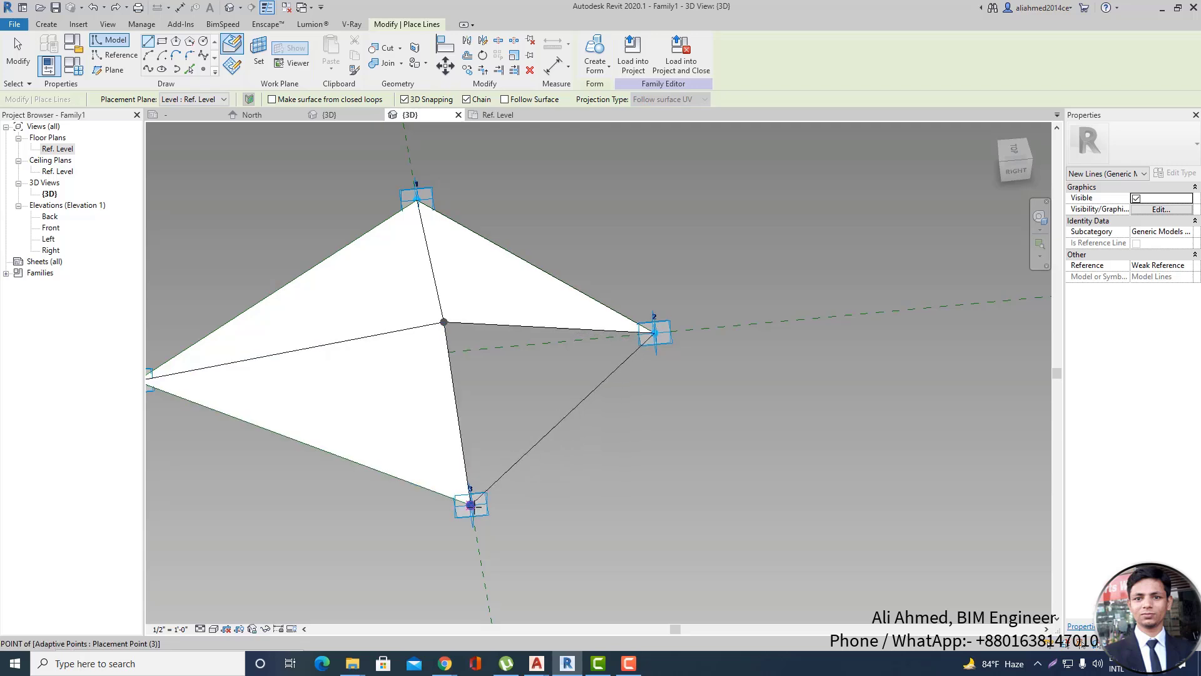
{"action": "key", "text": "Escape"}
{"action": "key", "text": "Escape"}
Create the last flat triangular solid form between points 2, 3 and the centre from the new line and the adjoining surface edges.
{"action": "left_click", "coordinate": [585, 399]}
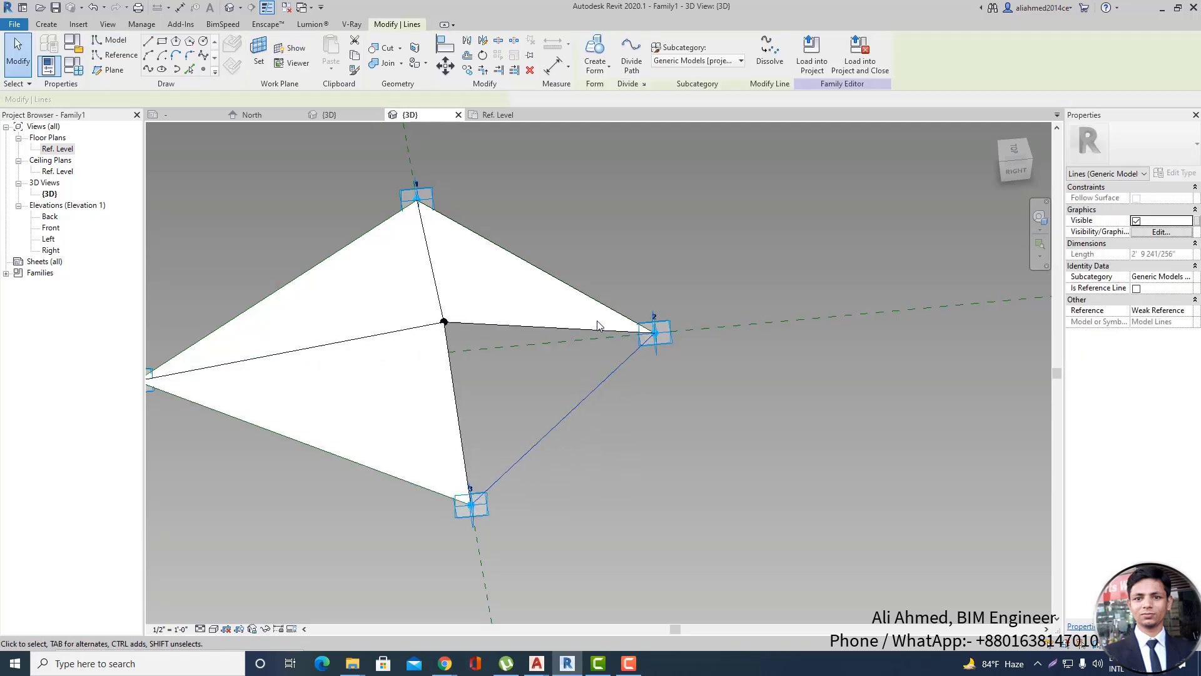
{"action": "left_click", "coordinate": [450, 364], "text": "ctrl"}
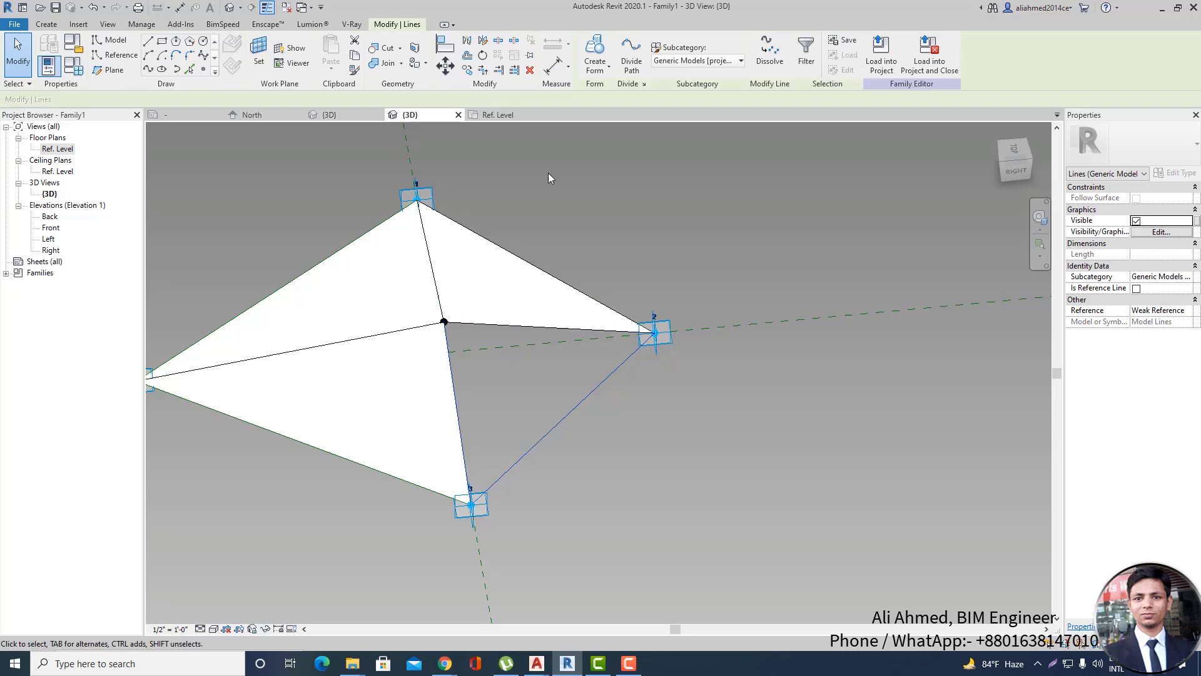
{"action": "left_click", "coordinate": [609, 67]}
{"action": "left_click", "coordinate": [613, 97]}
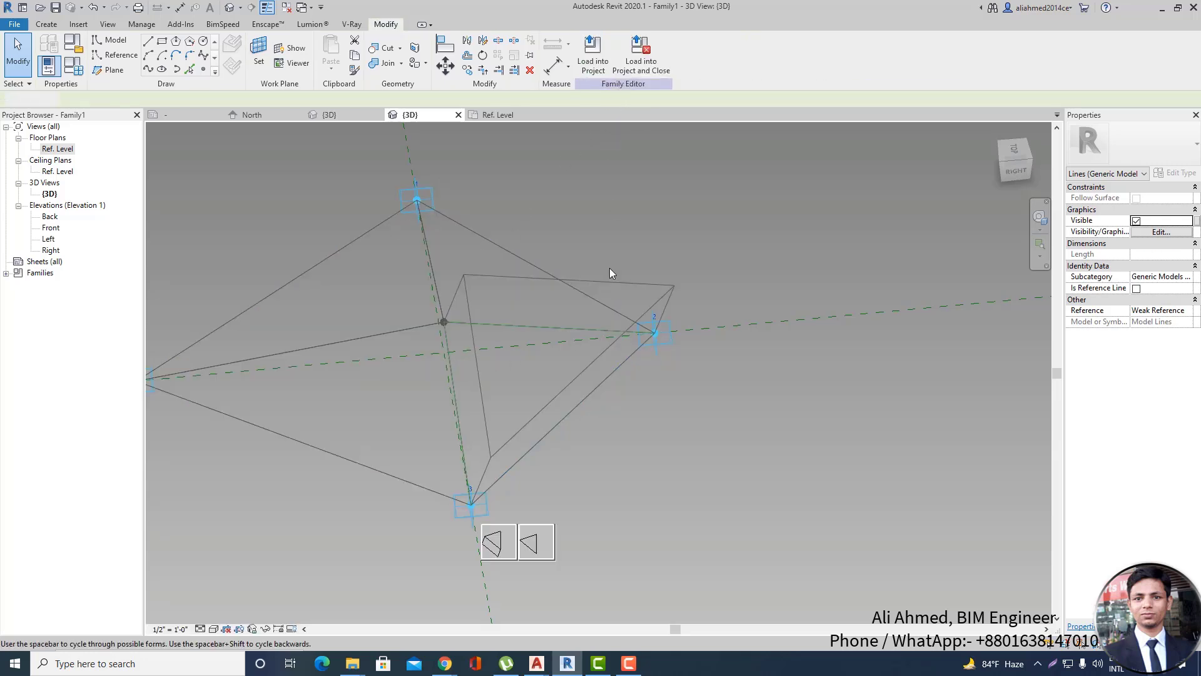
{"action": "left_click", "coordinate": [538, 539]}
{"action": "left_click", "coordinate": [708, 171]}
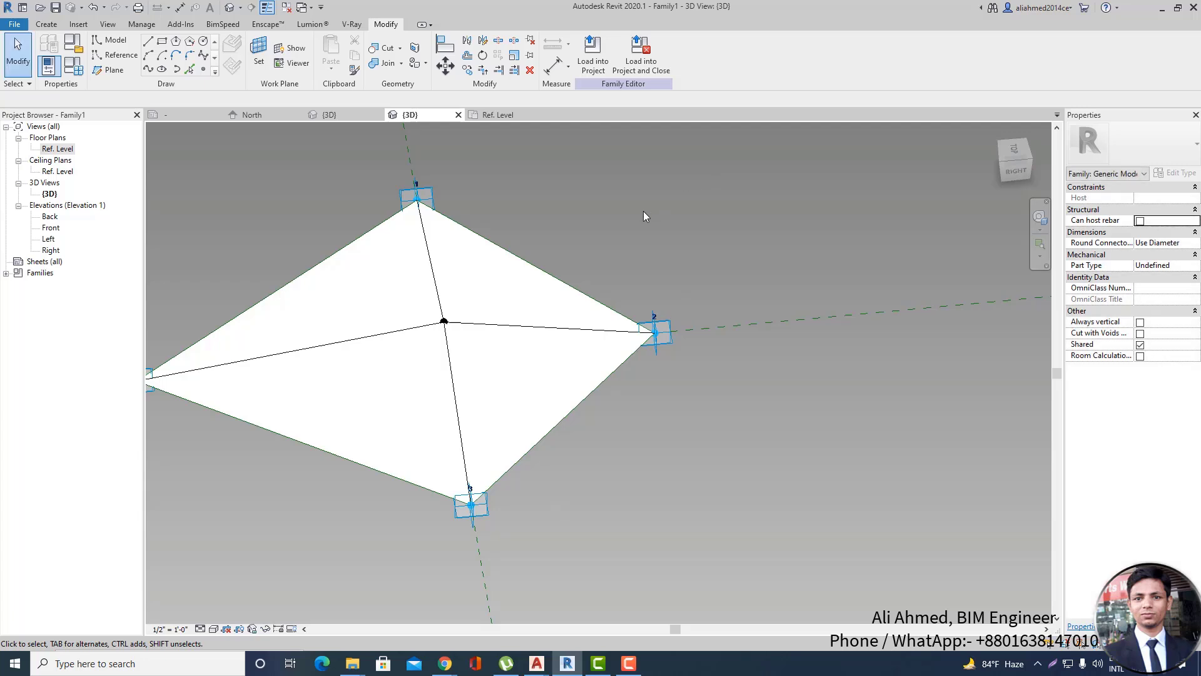
Examine the pyramid panel's four triangular surfaces from another angle.
{"action": "middle_click_drag", "start_coordinate": [453, 333], "coordinate": [527, 298], "text": "shift"}
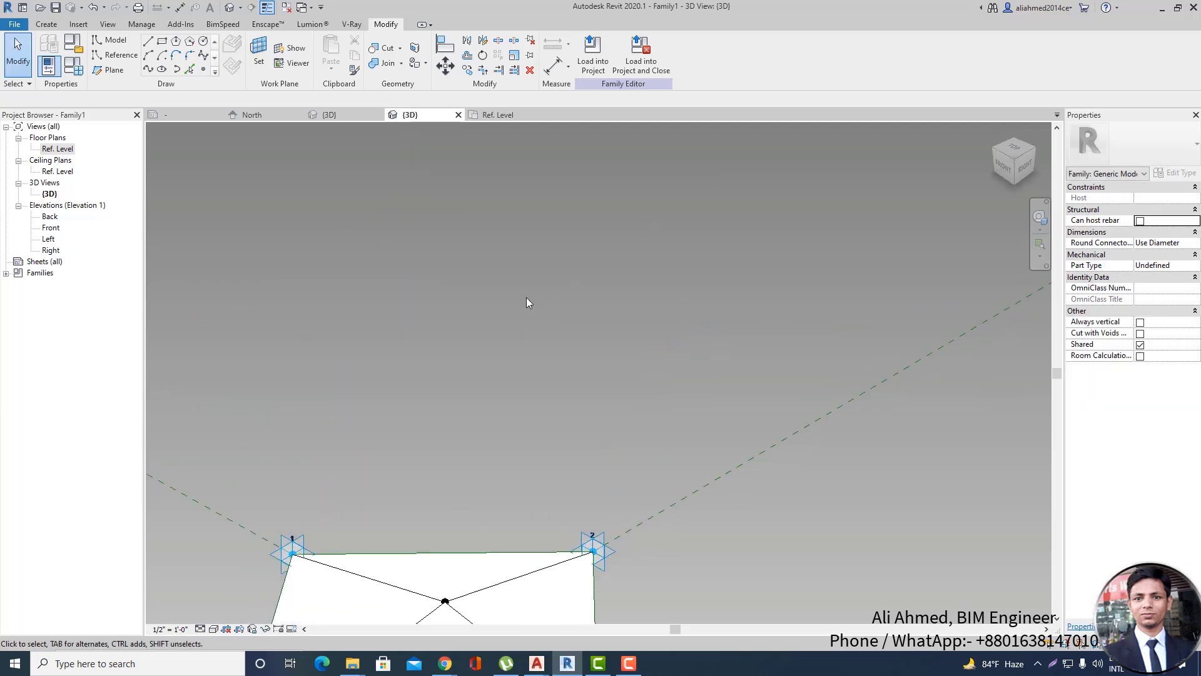
{"action": "scroll", "coordinate": [526, 298], "scroll_direction": "down", "scroll_amount": 3}
{"action": "scroll", "coordinate": [513, 533], "scroll_direction": "up", "scroll_amount": 2}
{"action": "scroll", "coordinate": [540, 455], "scroll_direction": "up", "scroll_amount": 2}
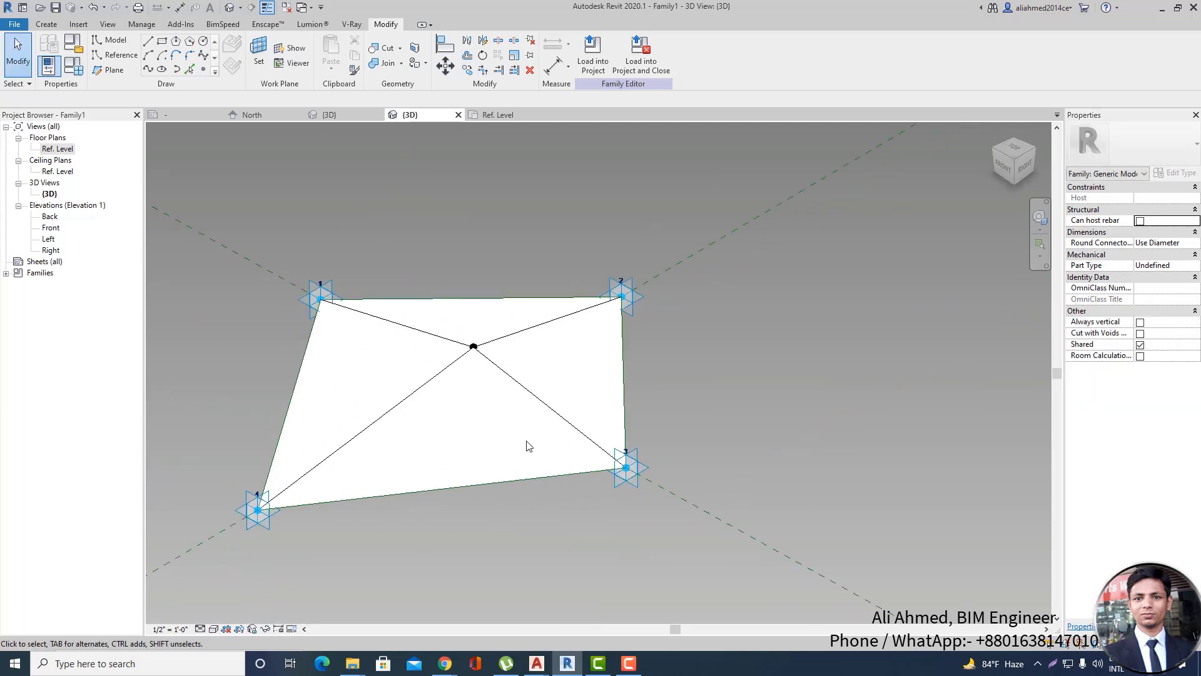
{"action": "scroll", "coordinate": [662, 319], "scroll_direction": "down", "scroll_amount": 1}
{"action": "scroll", "coordinate": [606, 399], "scroll_direction": "up", "scroll_amount": 2}
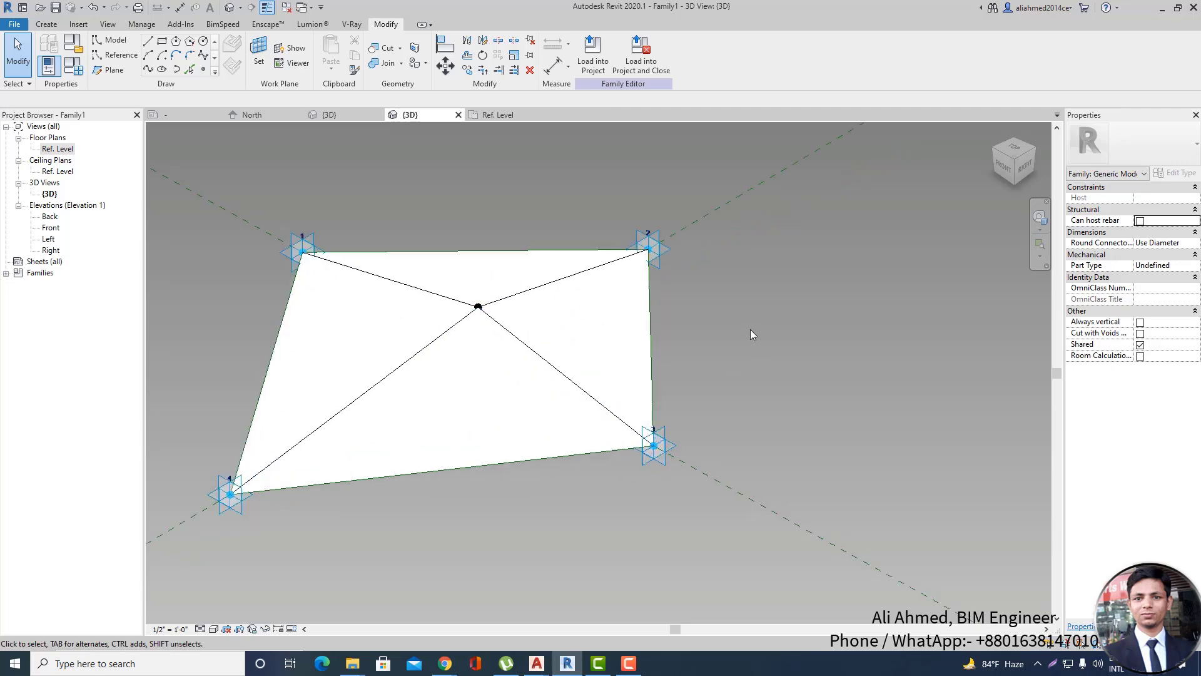
{"action": "middle_click_drag", "start_coordinate": [757, 336], "coordinate": [787, 355], "text": "shift"}
{"action": "scroll", "coordinate": [622, 485], "scroll_direction": "down", "scroll_amount": 1}
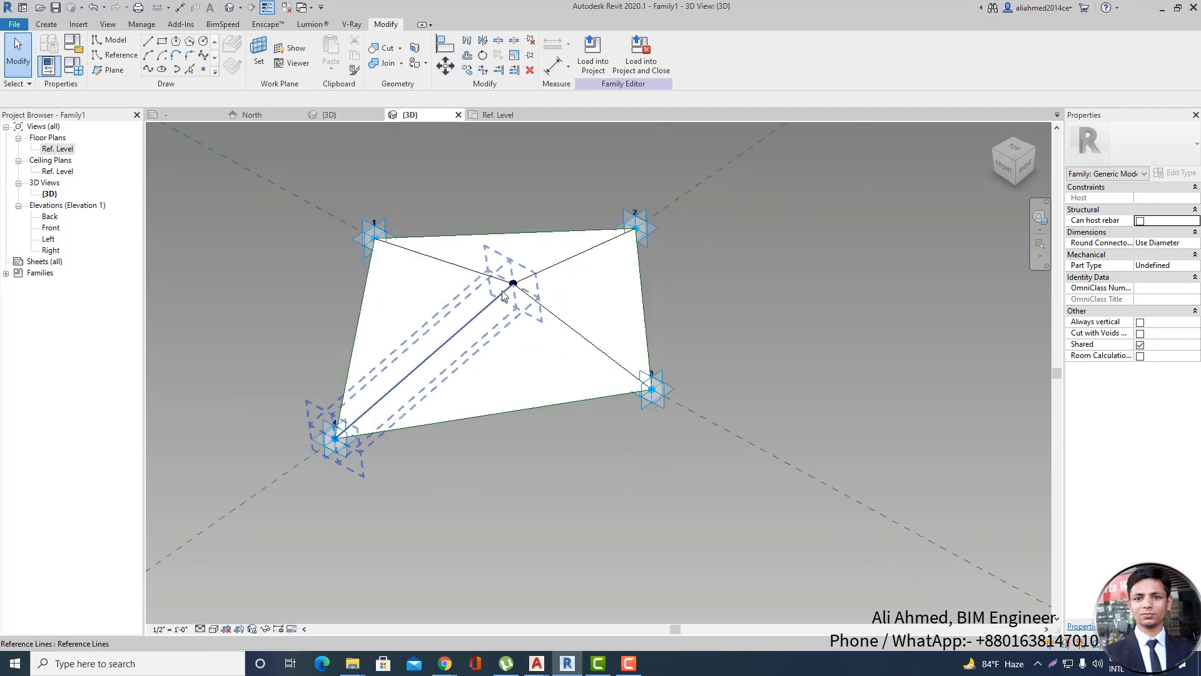
{"action": "scroll", "coordinate": [504, 296], "scroll_direction": "up", "scroll_amount": 2}
{"action": "scroll", "coordinate": [612, 380], "scroll_direction": "down", "scroll_amount": 1}
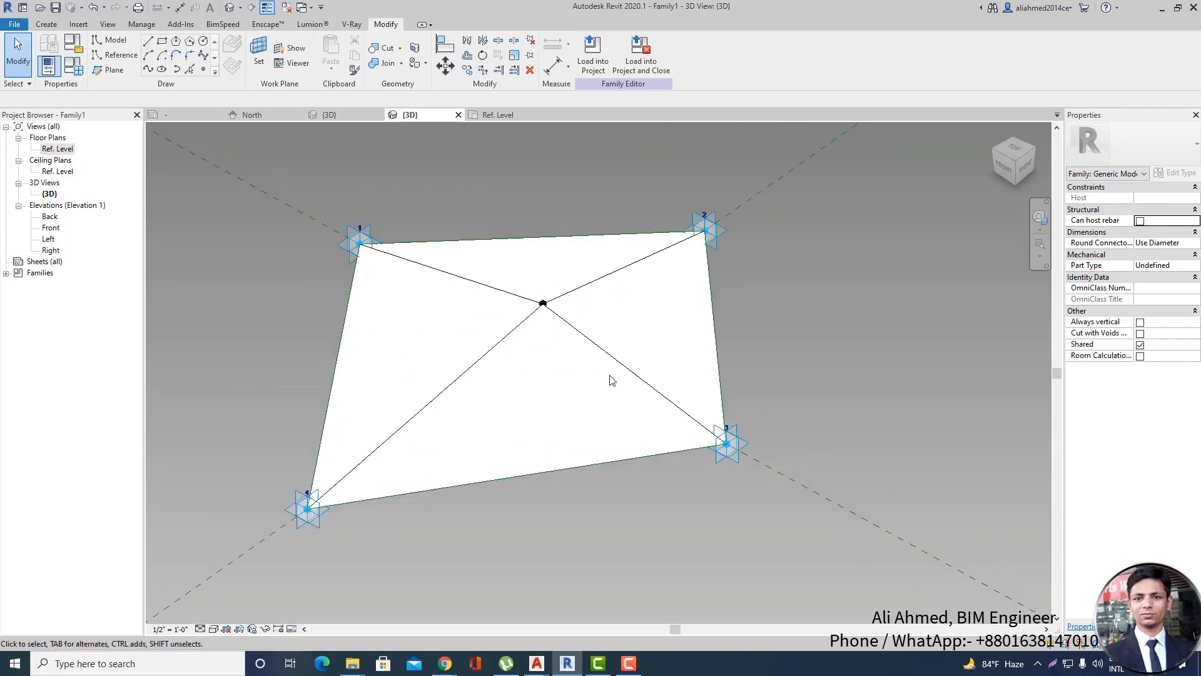
Inspect the pyramid's triangular surfaces by selecting them one after another and viewing the panel from another angle.
{"action": "left_click", "coordinate": [358, 317]}
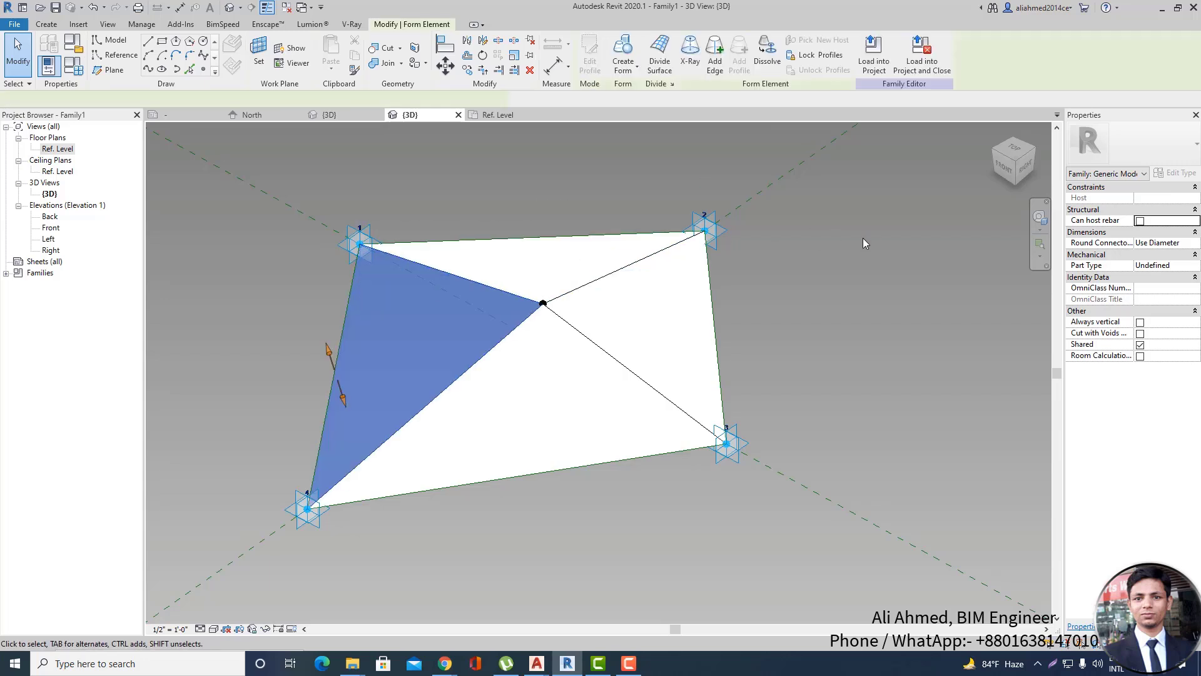
{"action": "scroll", "coordinate": [385, 392], "scroll_direction": "down", "scroll_amount": 1}
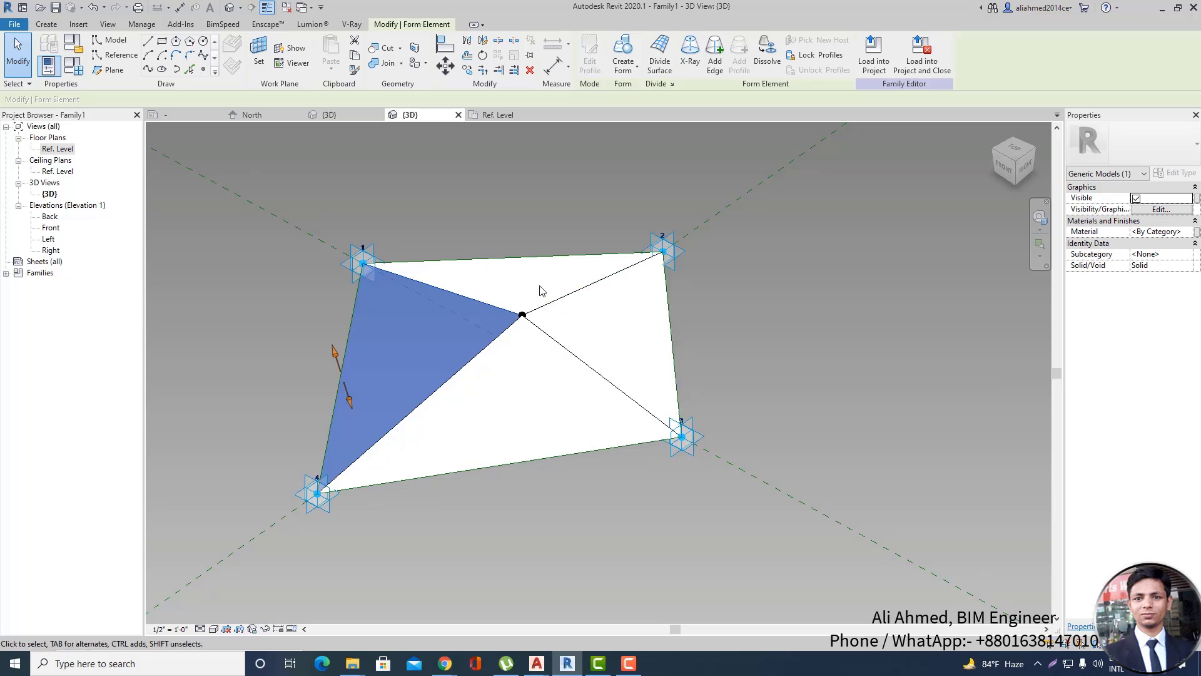
{"action": "left_click", "coordinate": [518, 265], "text": "ctrl"}
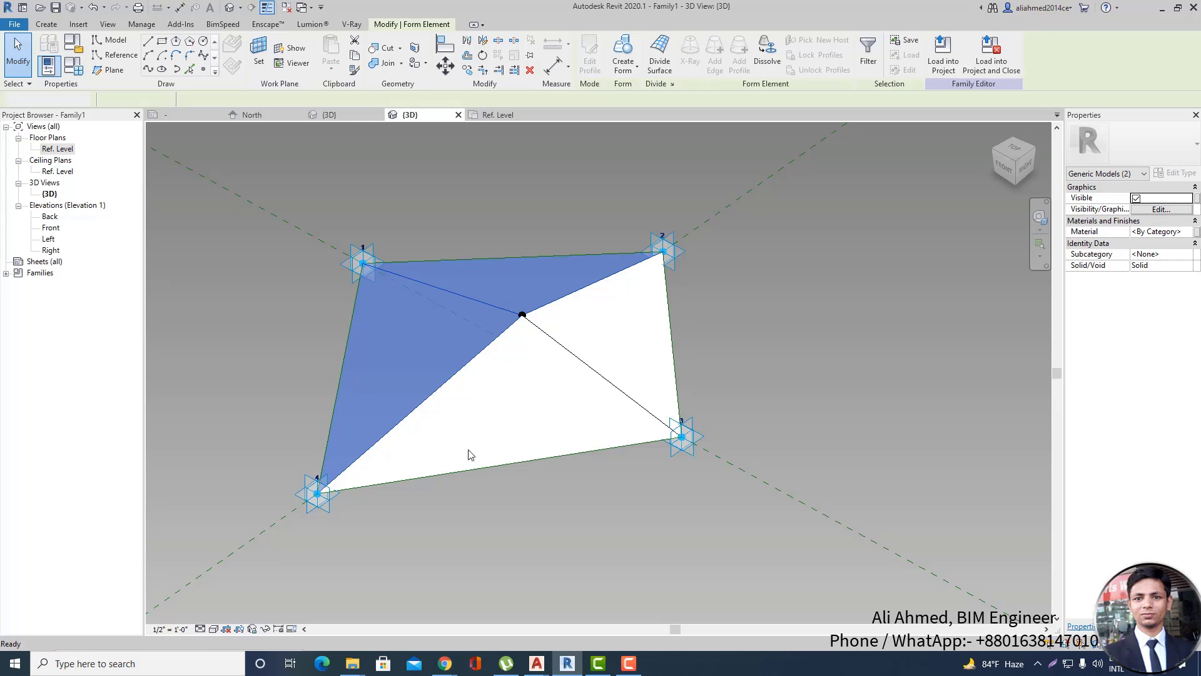
{"action": "key", "text": "Escape"}
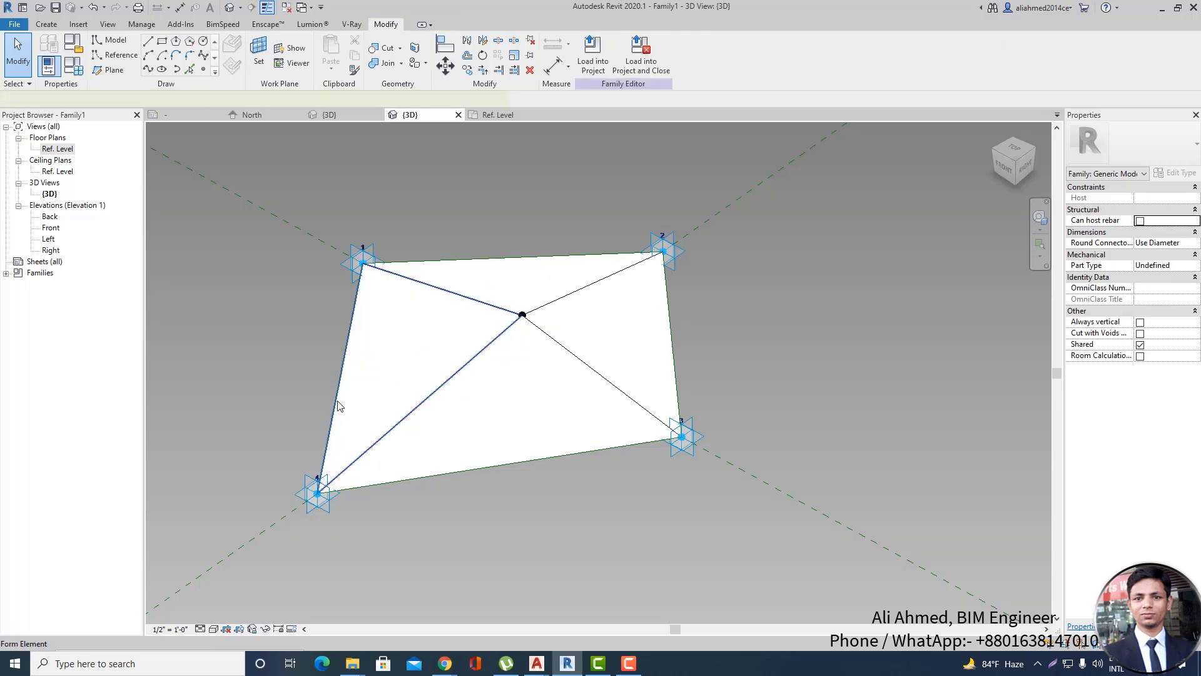
{"action": "left_click", "coordinate": [338, 406]}
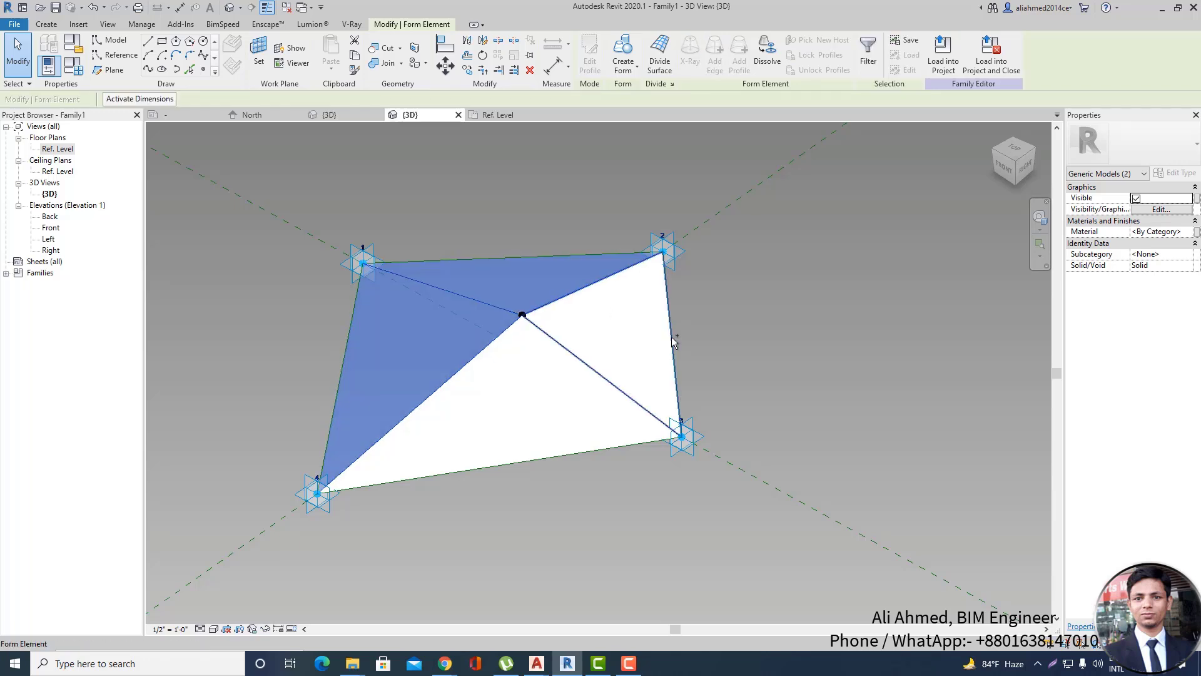
{"action": "left_click", "coordinate": [651, 348], "text": "ctrl"}
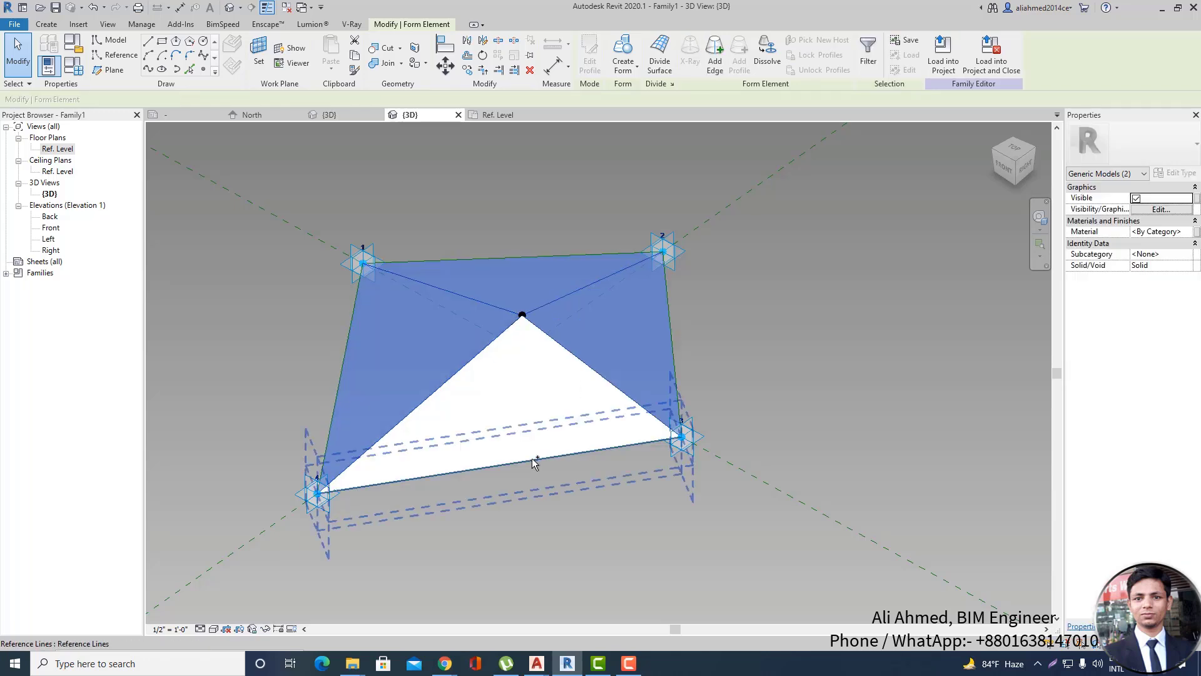
{"action": "left_click", "coordinate": [580, 450], "text": "ctrl"}
{"action": "left_click", "coordinate": [493, 208]}
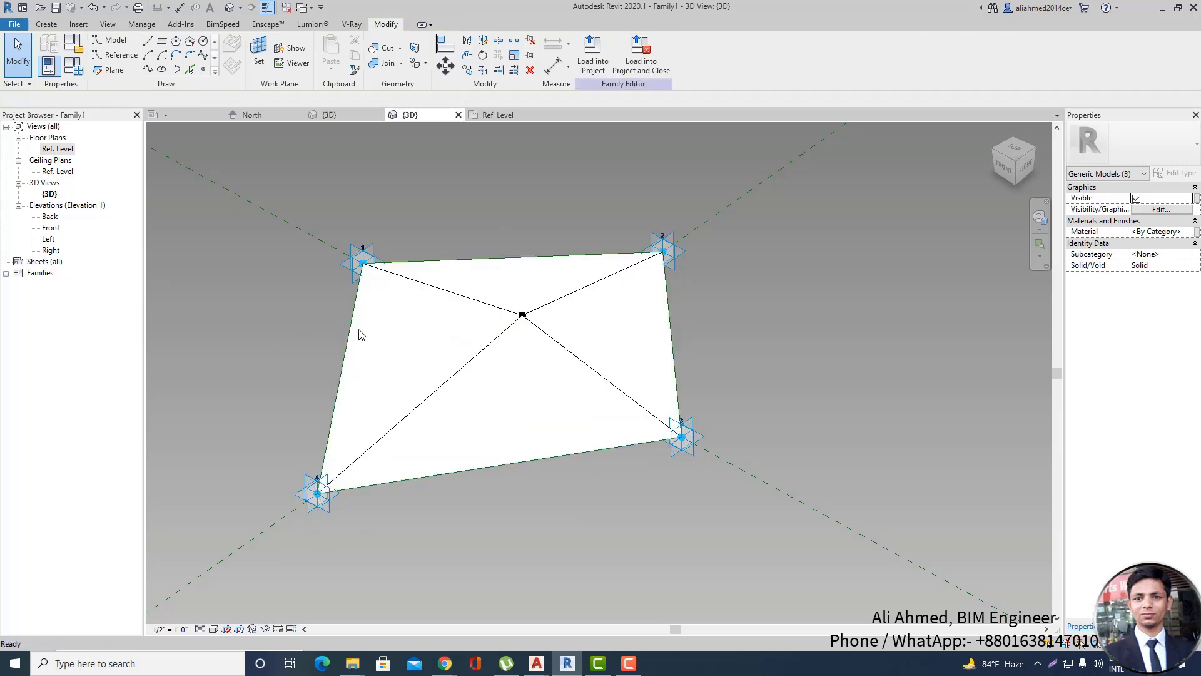
{"action": "scroll", "coordinate": [539, 469], "scroll_direction": "down", "scroll_amount": 2}
{"action": "middle_click_drag", "start_coordinate": [483, 451], "coordinate": [559, 363], "text": "shift"}
{"action": "scroll", "coordinate": [559, 363], "scroll_direction": "up", "scroll_amount": 4}
{"action": "scroll", "coordinate": [439, 509], "scroll_direction": "down", "scroll_amount": 2}
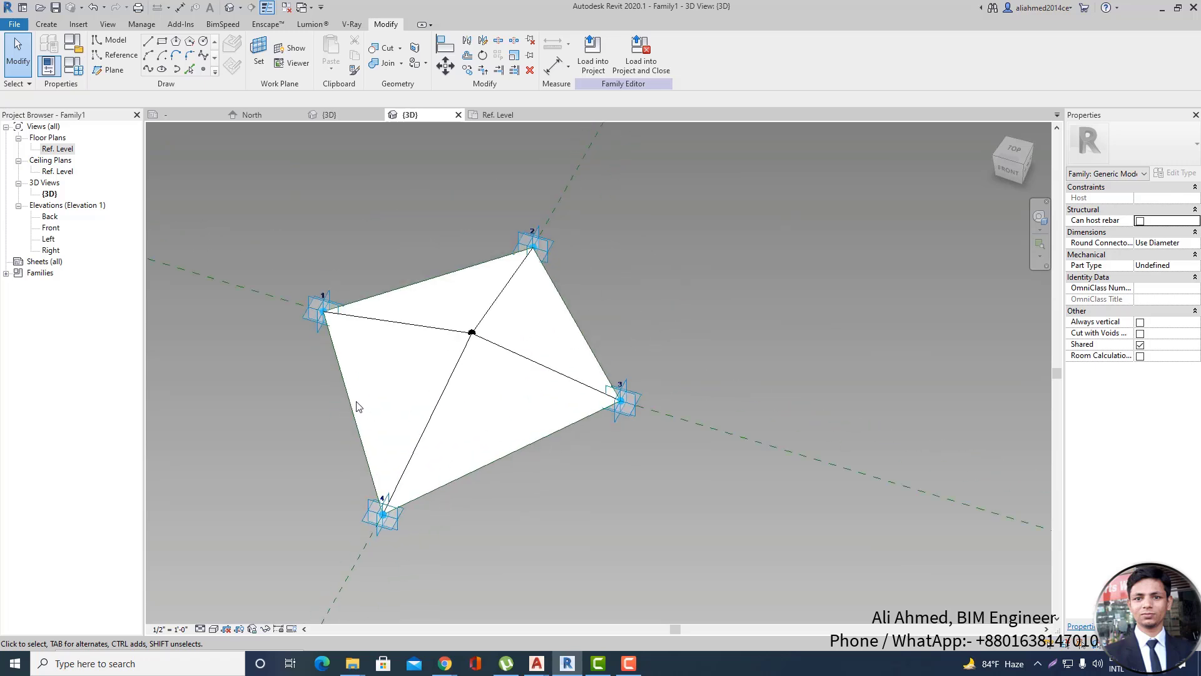
Create type parameter A under Materials and Finishes and associate it with the material of the surface between points 1, 4 and the centre.
{"action": "left_click", "coordinate": [402, 342]}
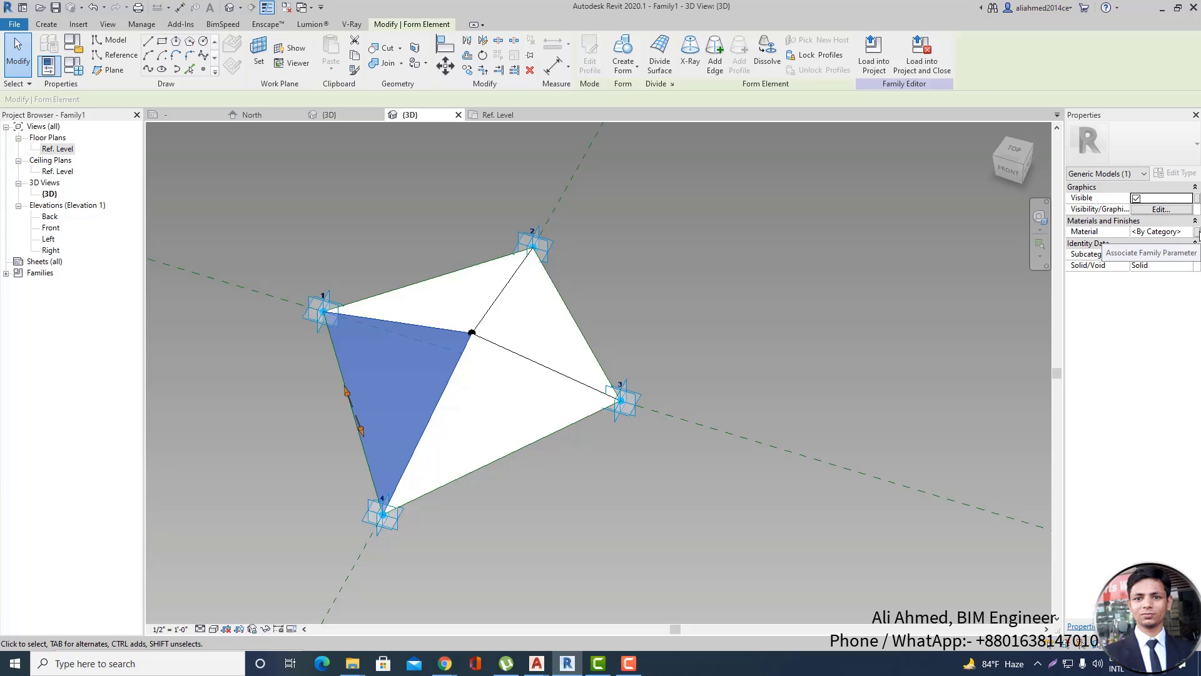
{"action": "left_click", "coordinate": [1198, 234]}
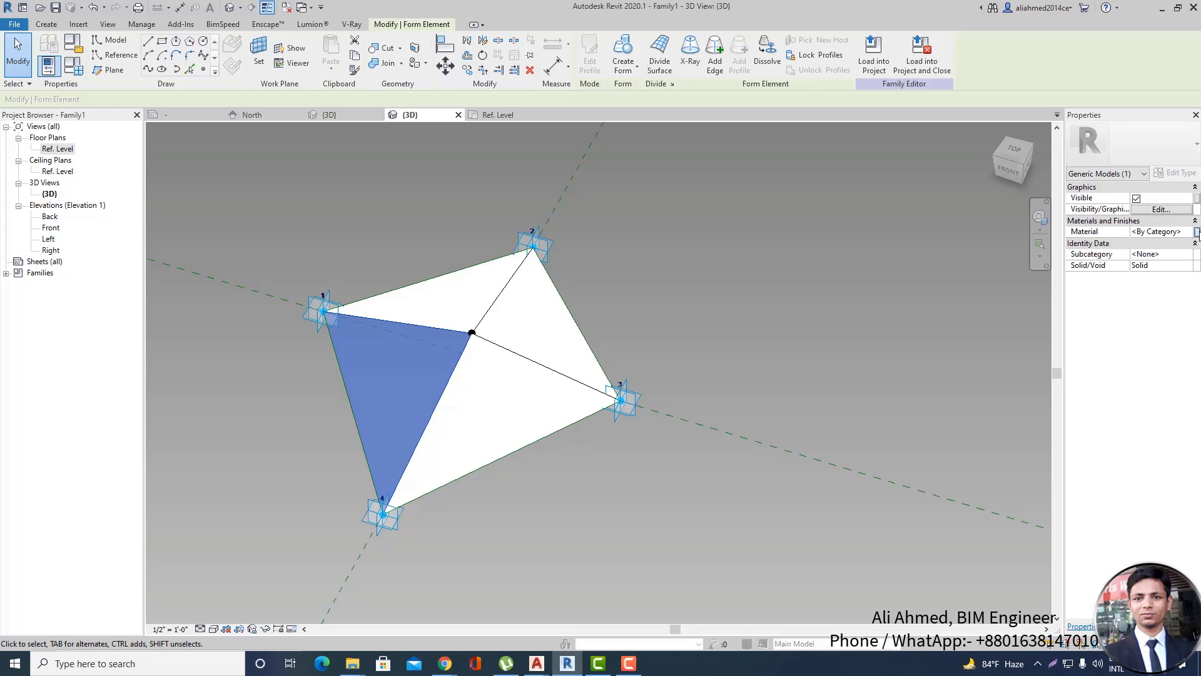
{"action": "left_click_drag", "start_coordinate": [624, 170], "coordinate": [743, 143]}
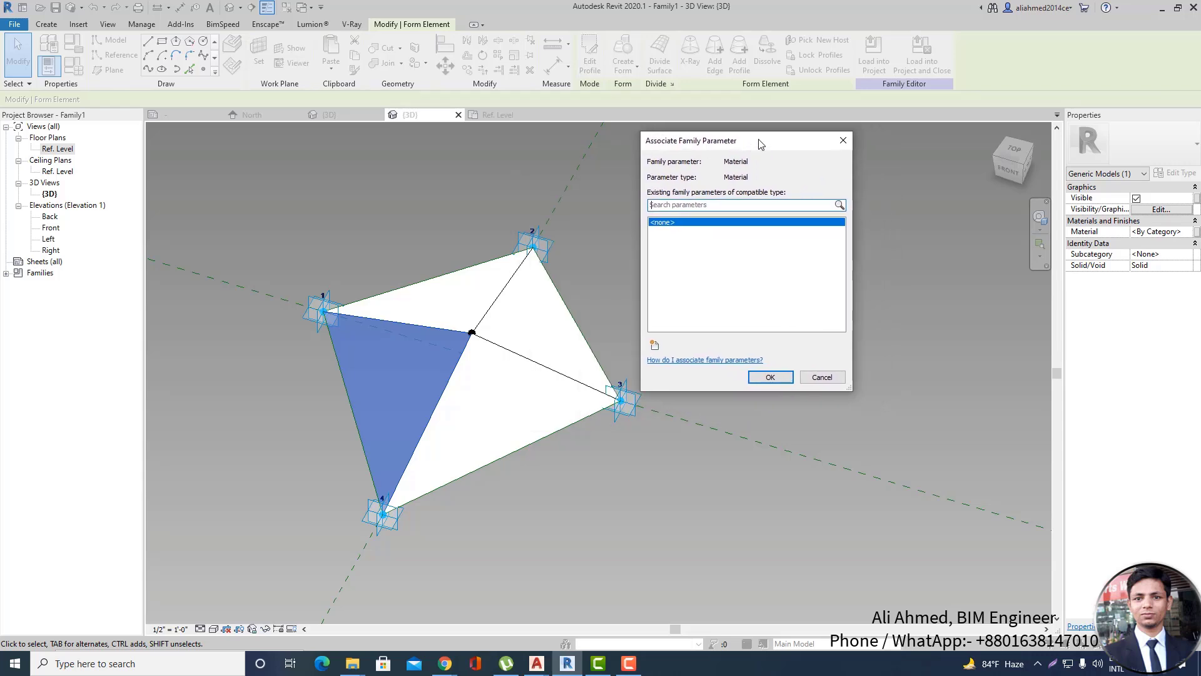
{"action": "left_click_drag", "start_coordinate": [761, 144], "coordinate": [768, 107]}
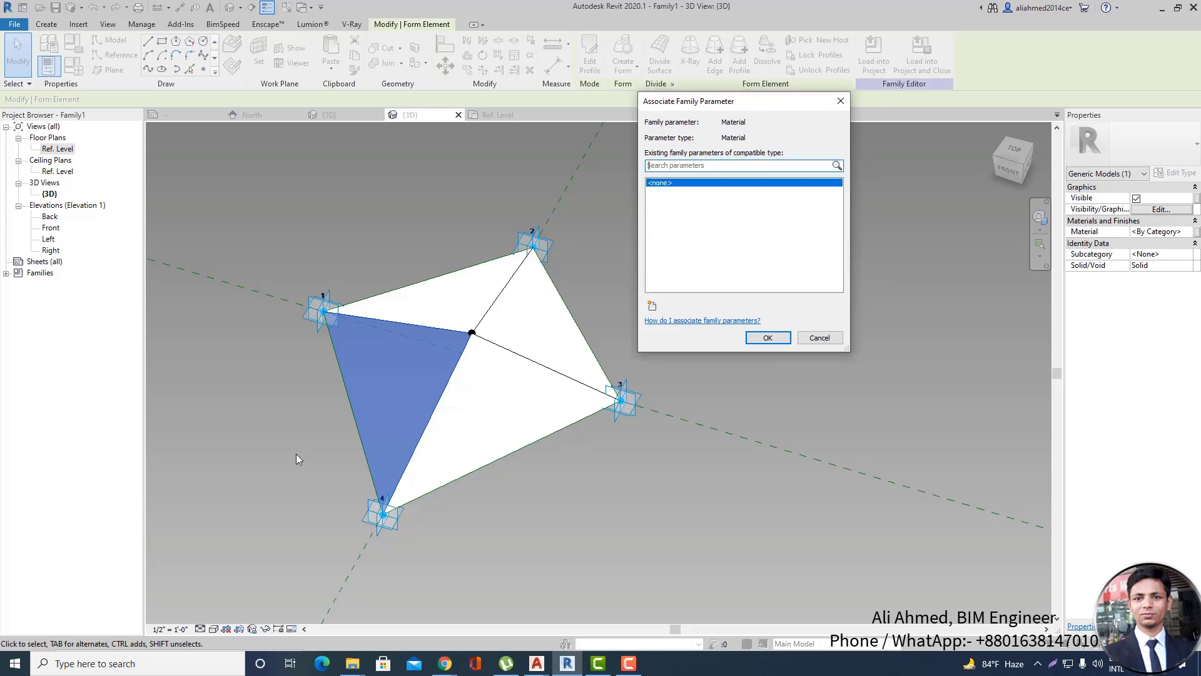
{"action": "left_click_drag", "start_coordinate": [757, 104], "coordinate": [815, 99]}
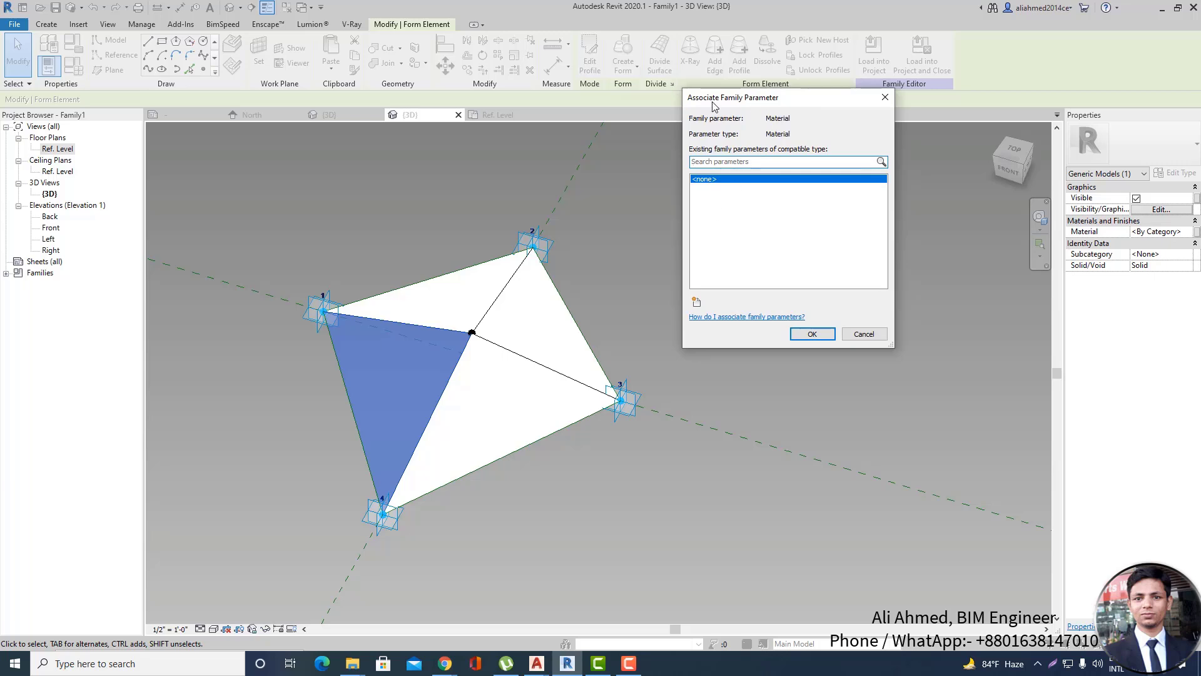
{"action": "left_click", "coordinate": [697, 305]}
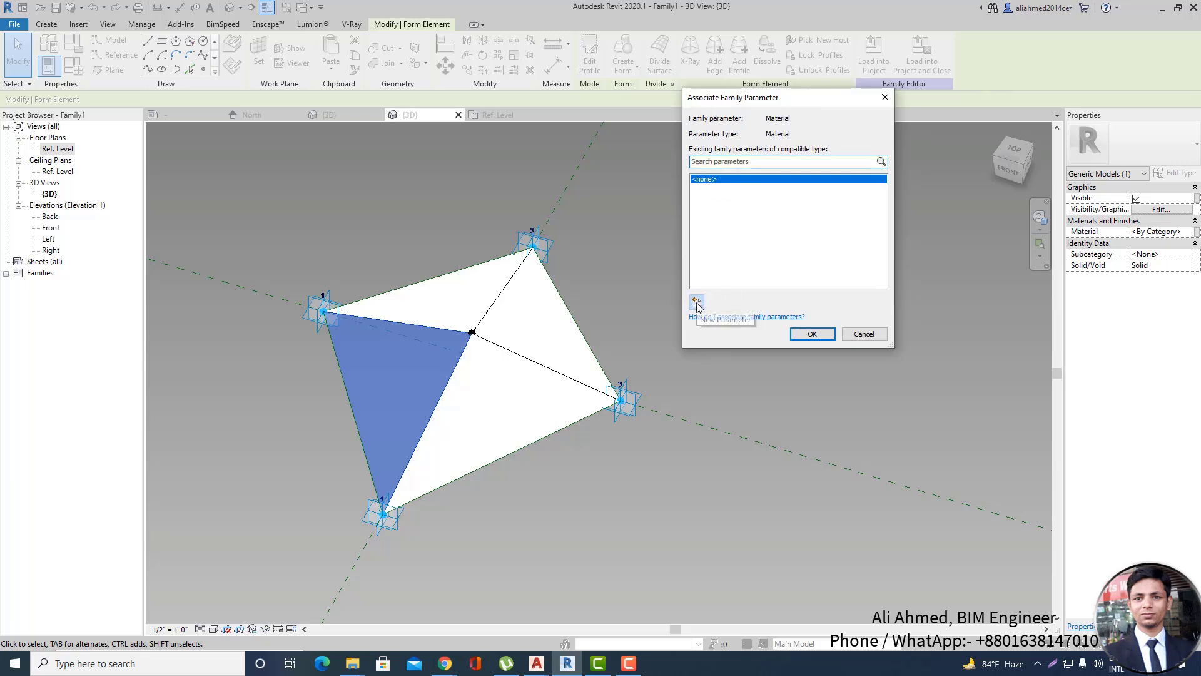
{"action": "left_click_drag", "start_coordinate": [899, 128], "coordinate": [854, 78]}
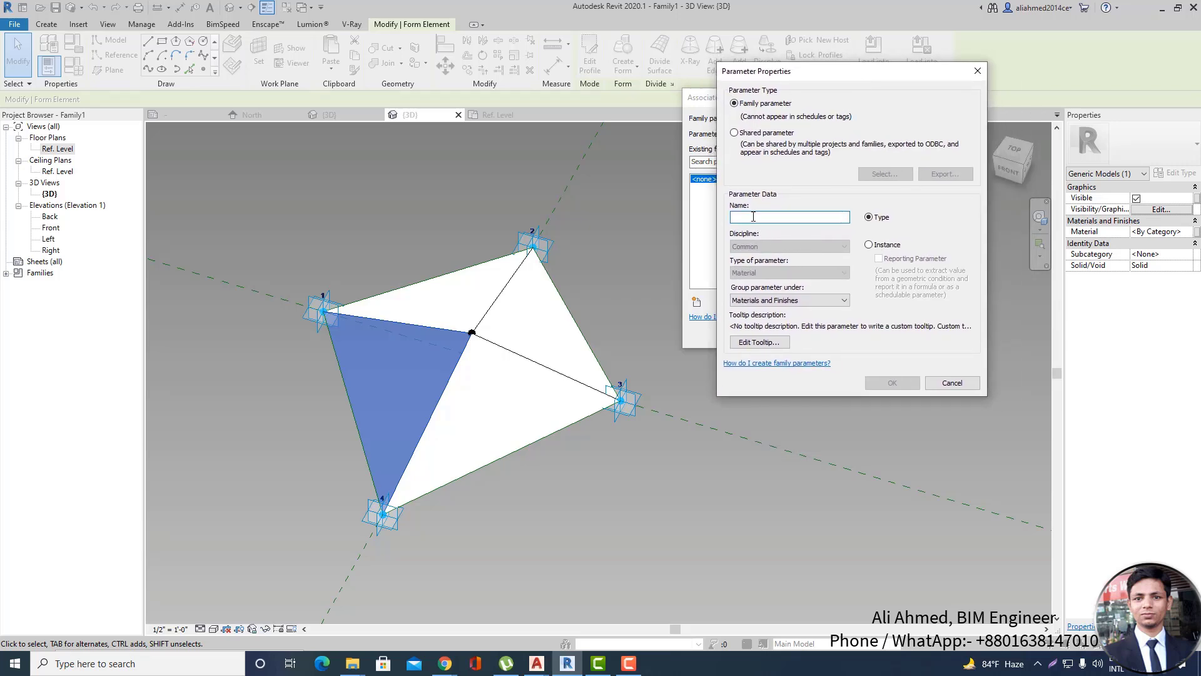
{"action": "type", "text": "a"}
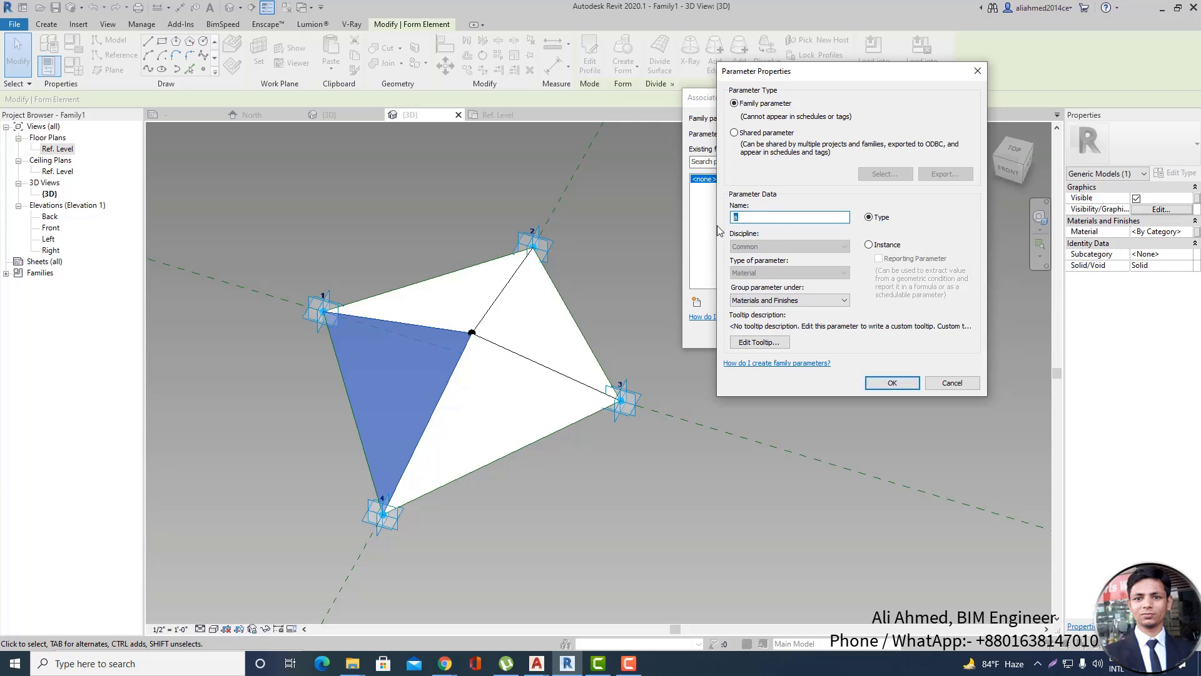
{"action": "type", "text": "a"}
{"action": "key", "text": "BackSpace"}
{"action": "type", "text": "A"}
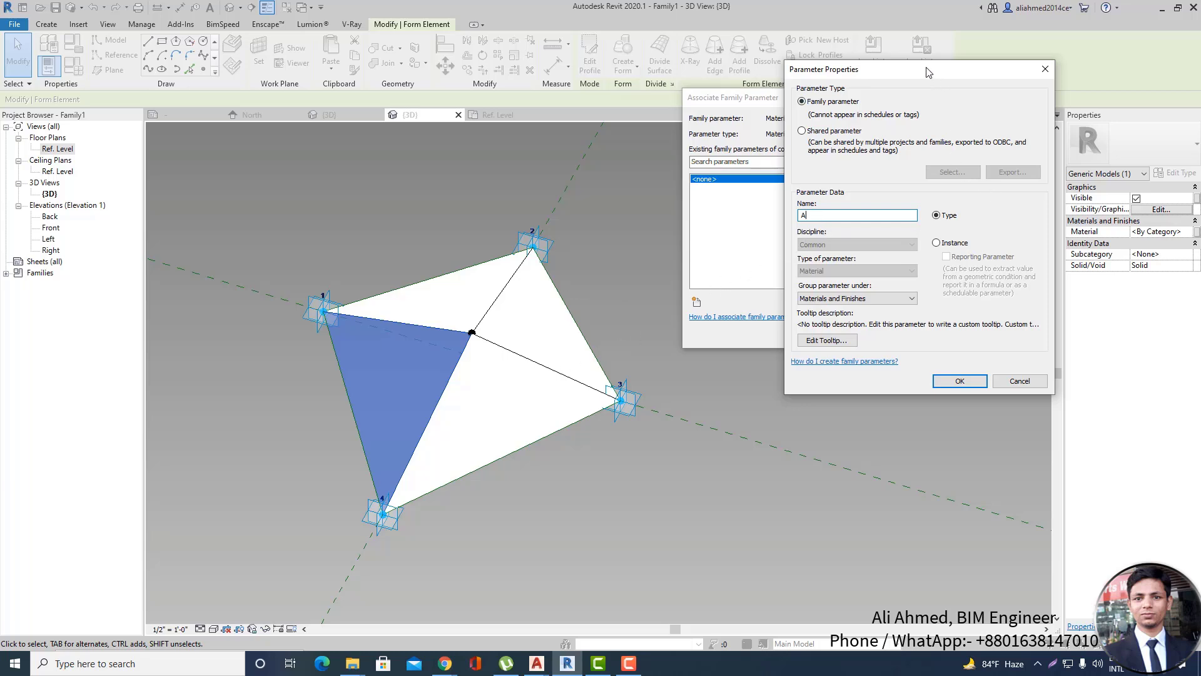
{"action": "left_click_drag", "start_coordinate": [927, 70], "coordinate": [988, 72]}
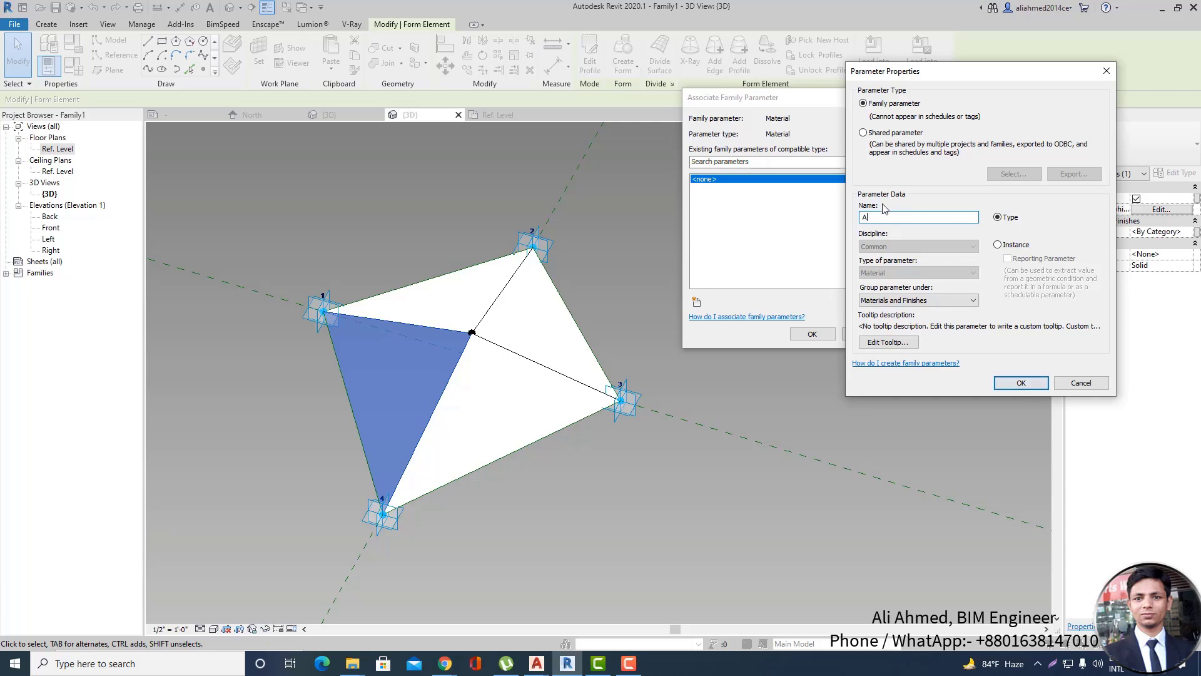
{"action": "mouse_move", "coordinate": [1001, 73]}
{"action": "left_mouse_down"}
{"action": "mouse_move", "coordinate": [1097, 92]}
{"action": "mouse_move", "coordinate": [1007, 68]}
{"action": "left_mouse_up"}
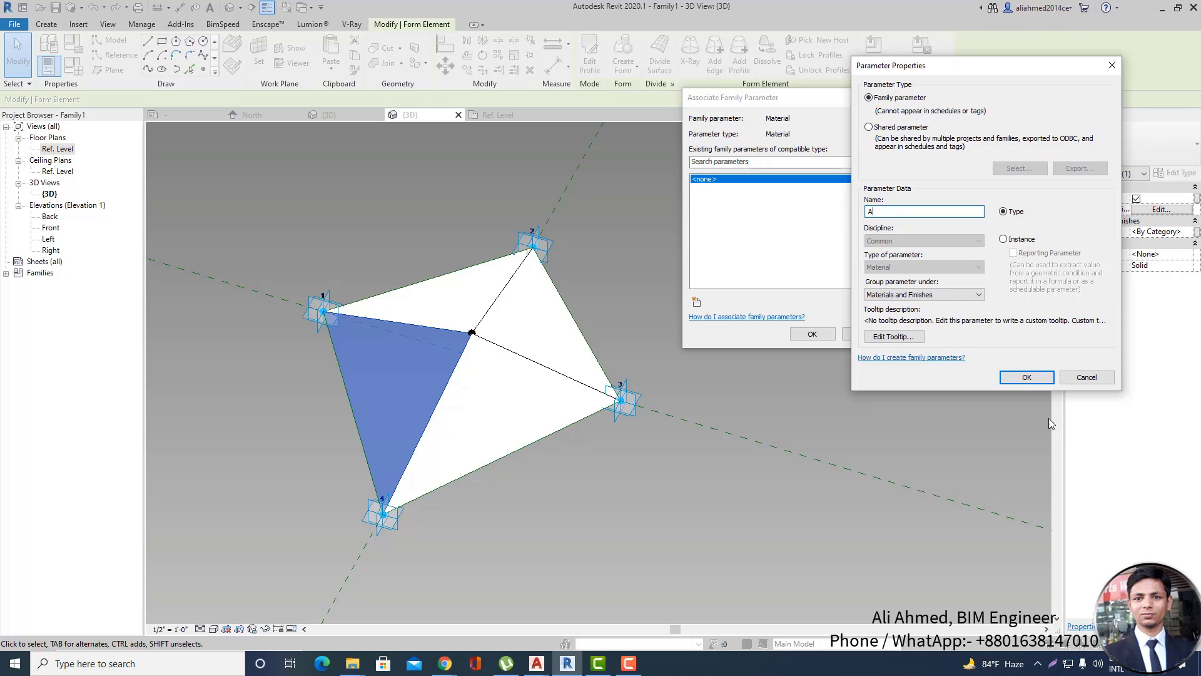
{"action": "left_click", "coordinate": [1026, 377]}
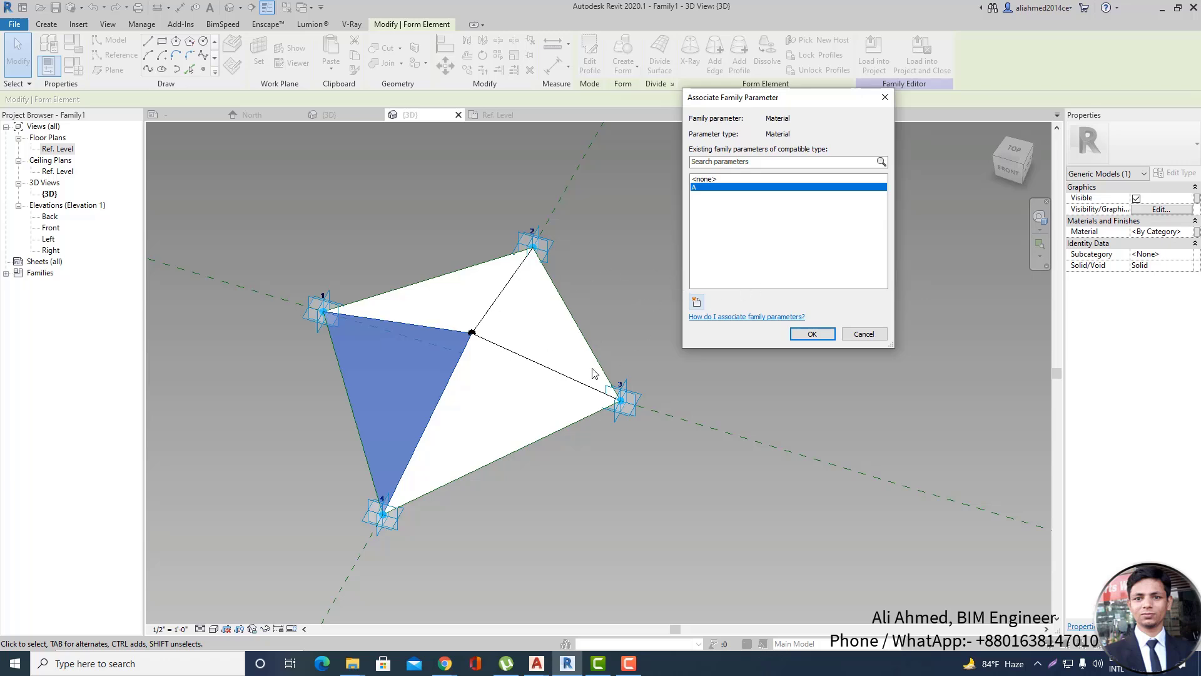
{"action": "left_click", "coordinate": [812, 334]}
{"action": "key", "text": "Escape"}
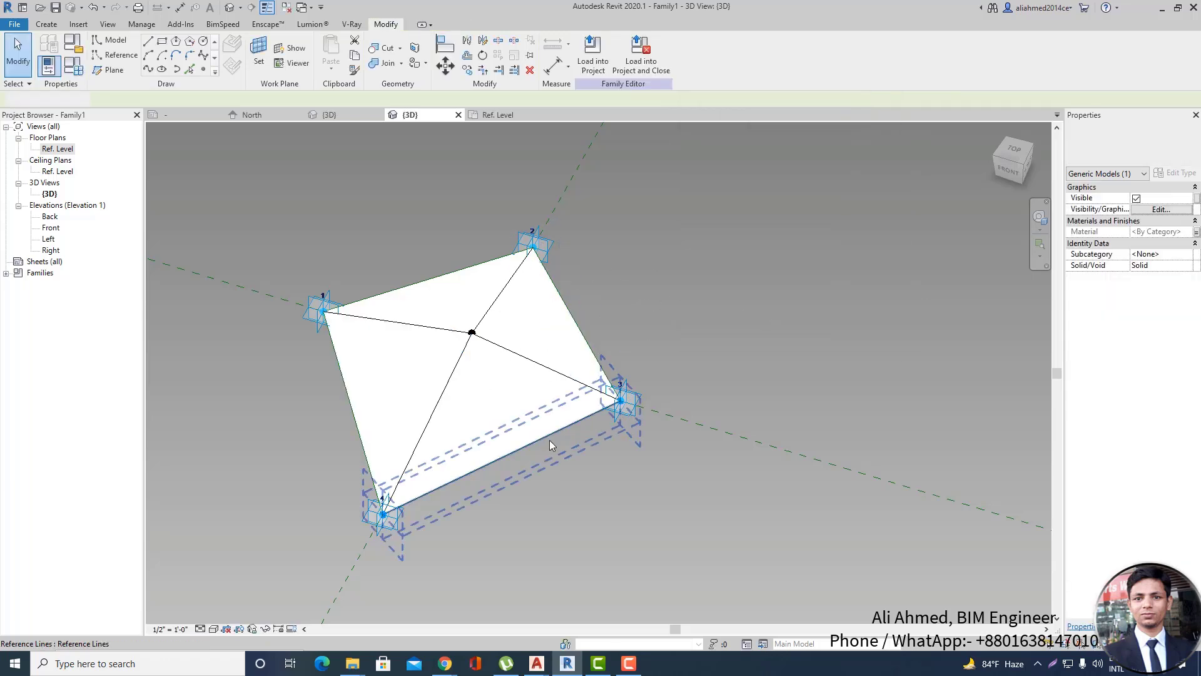
Create type parameter B and associate it with the material of the triangular surface between points 1, 2 and the centre.
{"action": "left_click", "coordinate": [446, 285]}
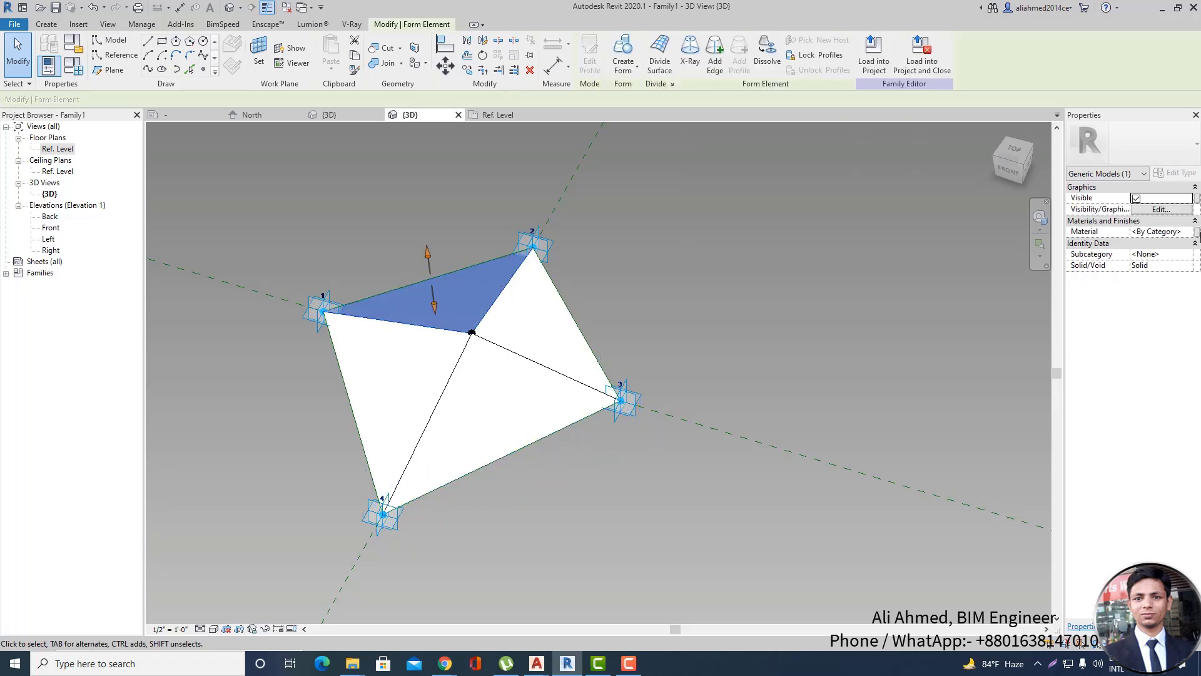
{"action": "left_click", "coordinate": [1197, 231]}
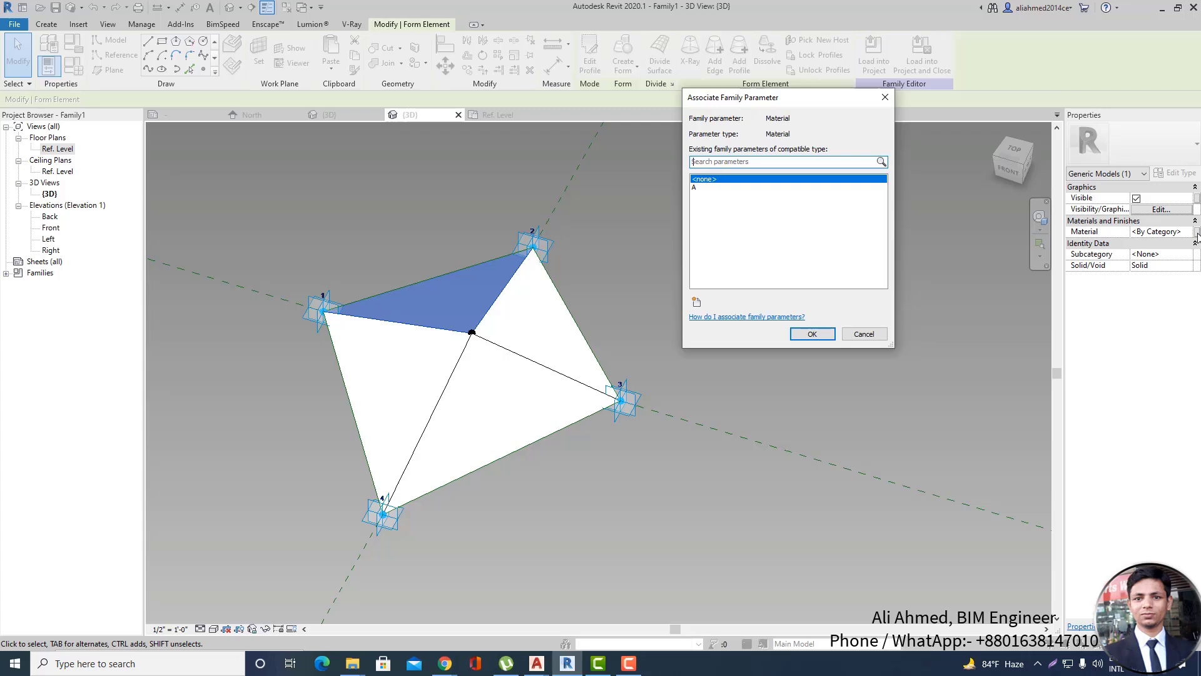
{"action": "left_click", "coordinate": [696, 301]}
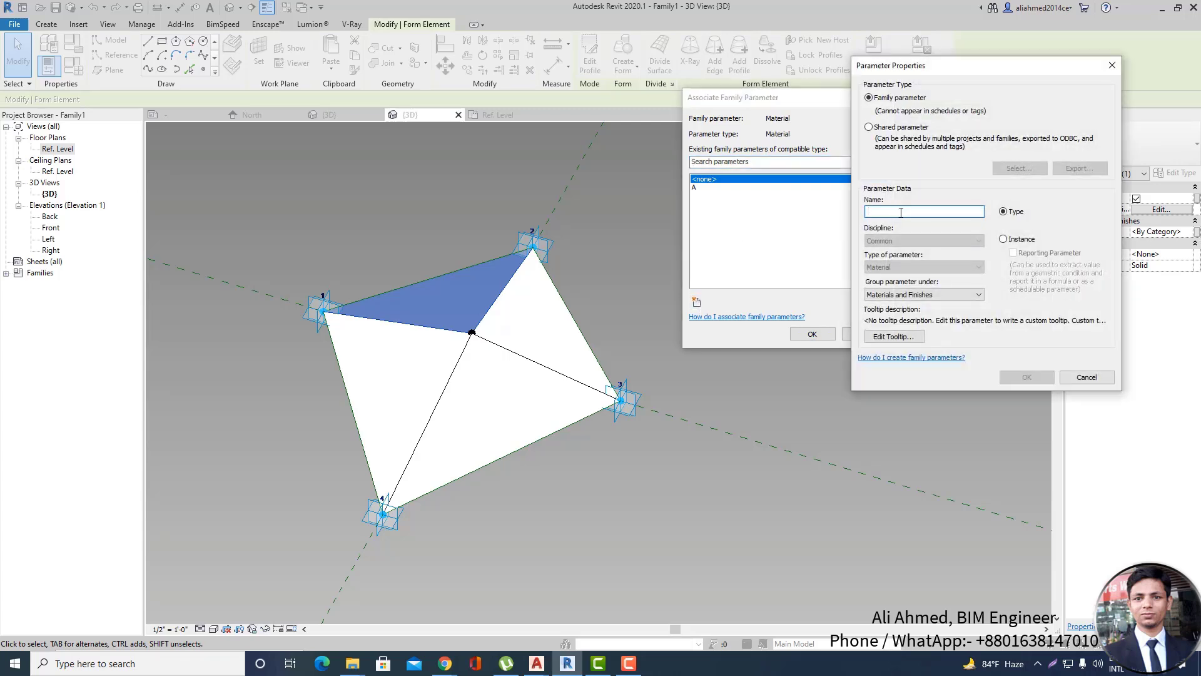
{"action": "type", "text": "b"}
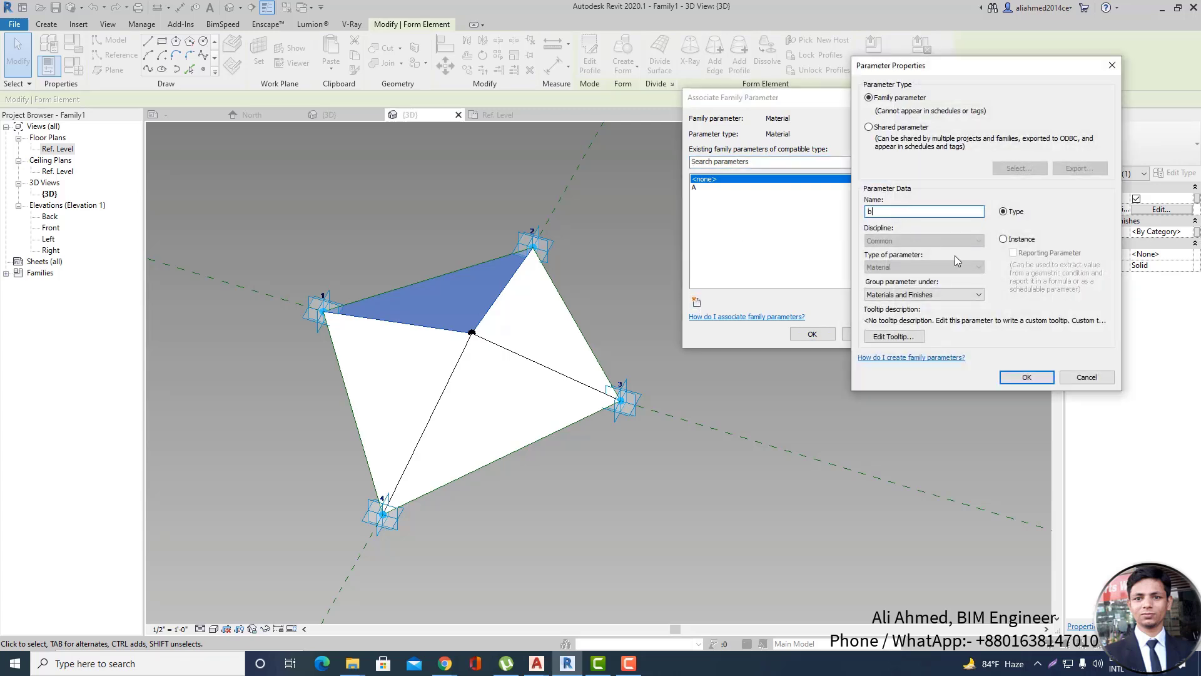
{"action": "double_click", "coordinate": [877, 212]}
{"action": "type", "text": "B"}
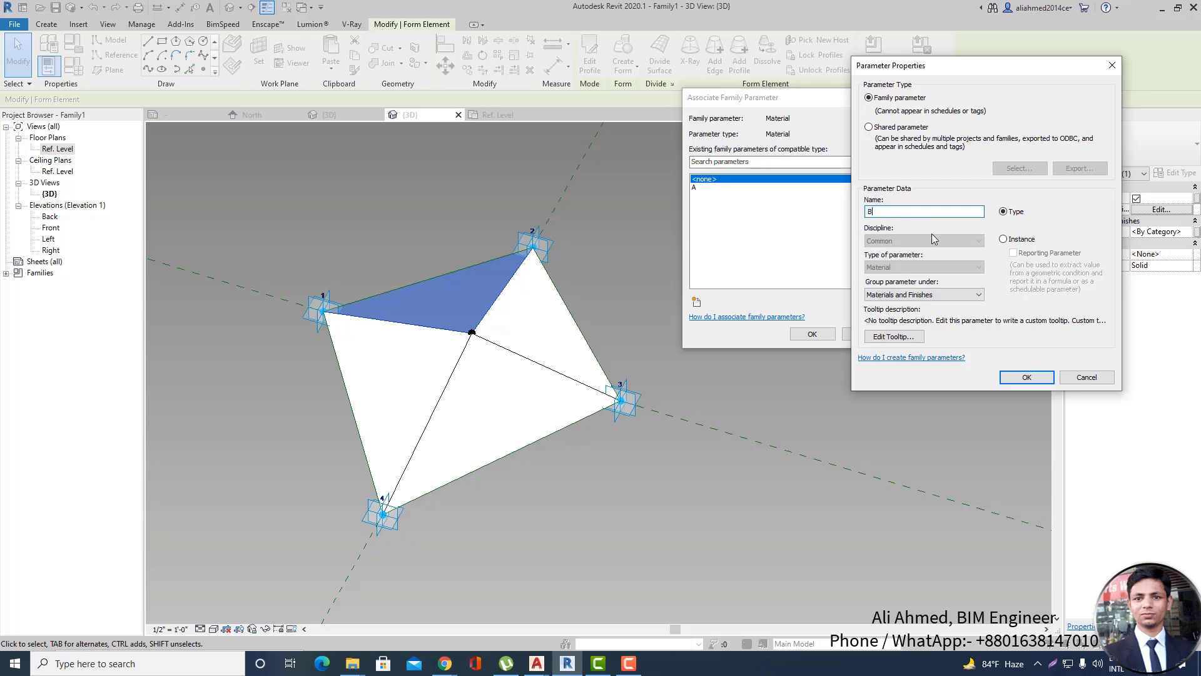
{"action": "left_click", "coordinate": [1027, 377]}
{"action": "left_click", "coordinate": [804, 332]}
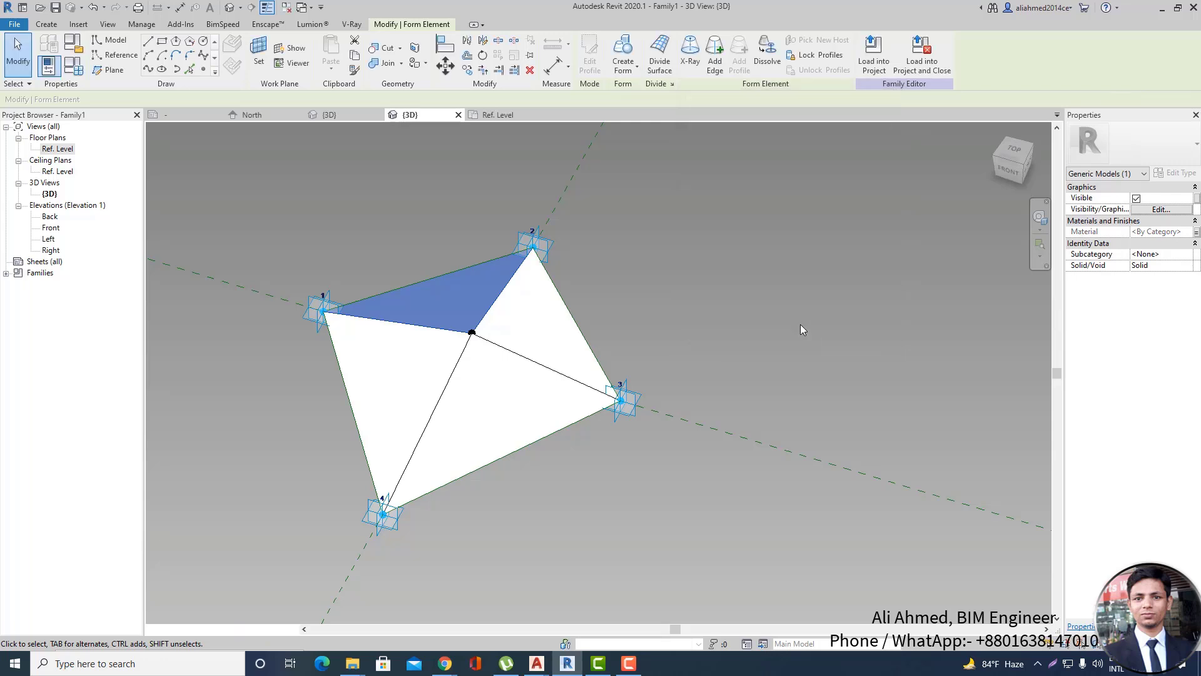
{"action": "left_click", "coordinate": [801, 330]}
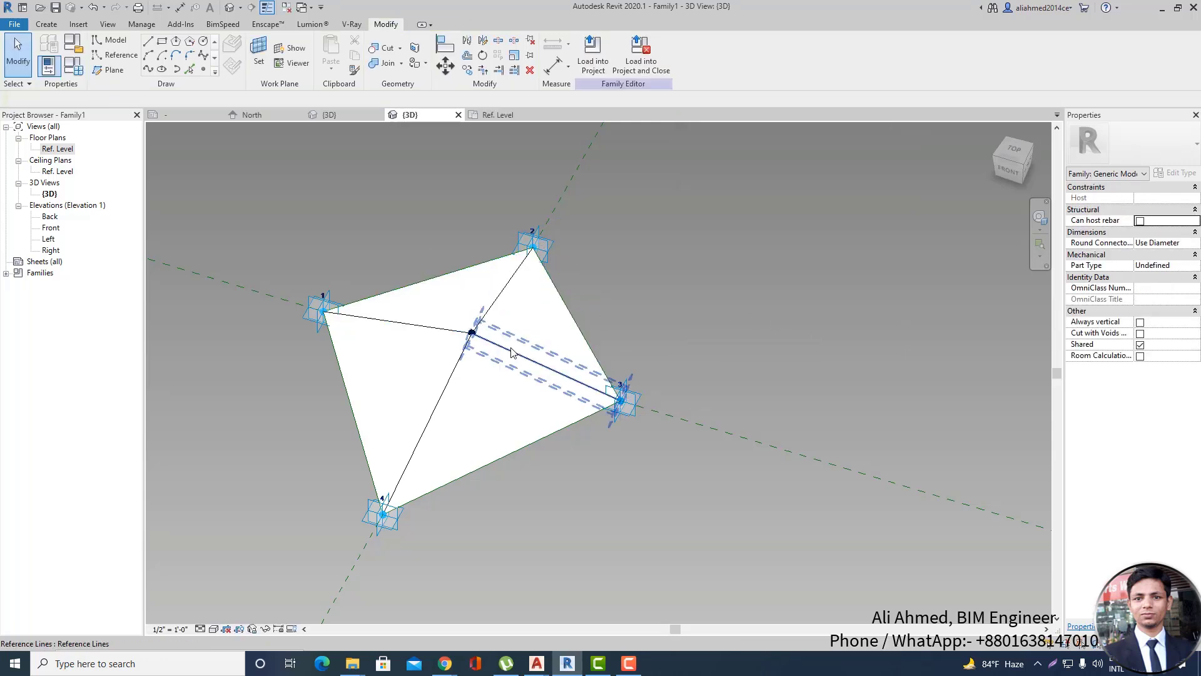
Create type parameter C and associate it with the material of the triangular surface between points 2, 3 and the centre.
{"action": "left_click", "coordinate": [493, 314]}
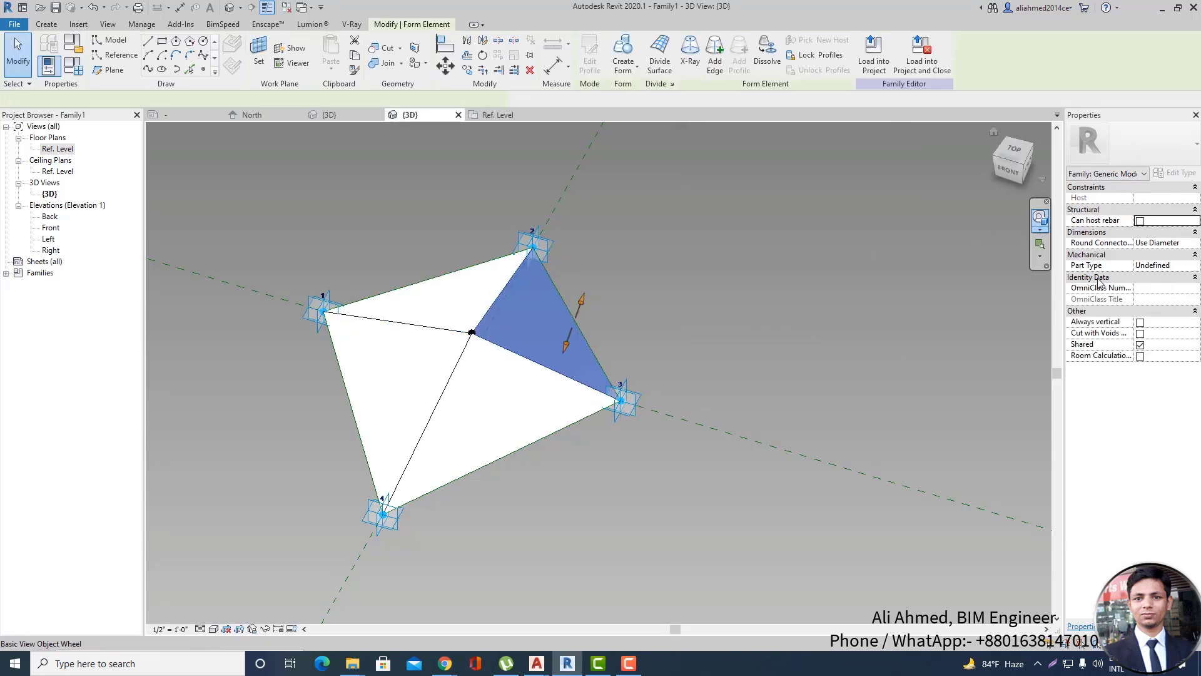
{"action": "left_click", "coordinate": [1197, 231]}
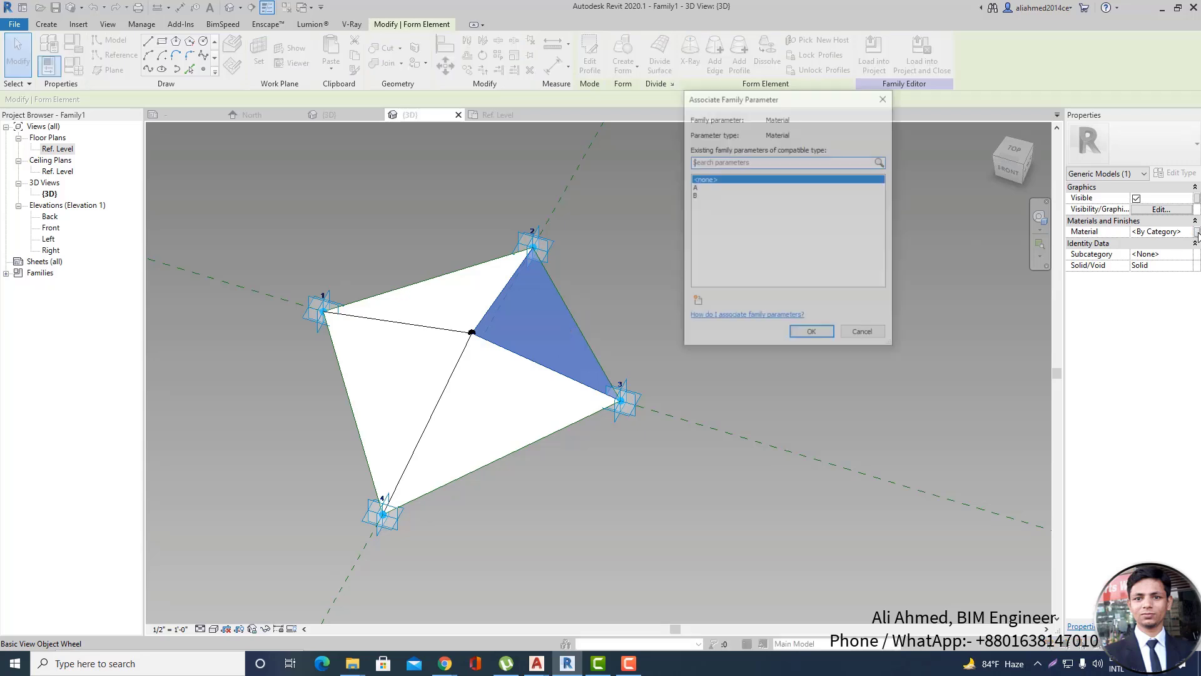
{"action": "left_click", "coordinate": [697, 303]}
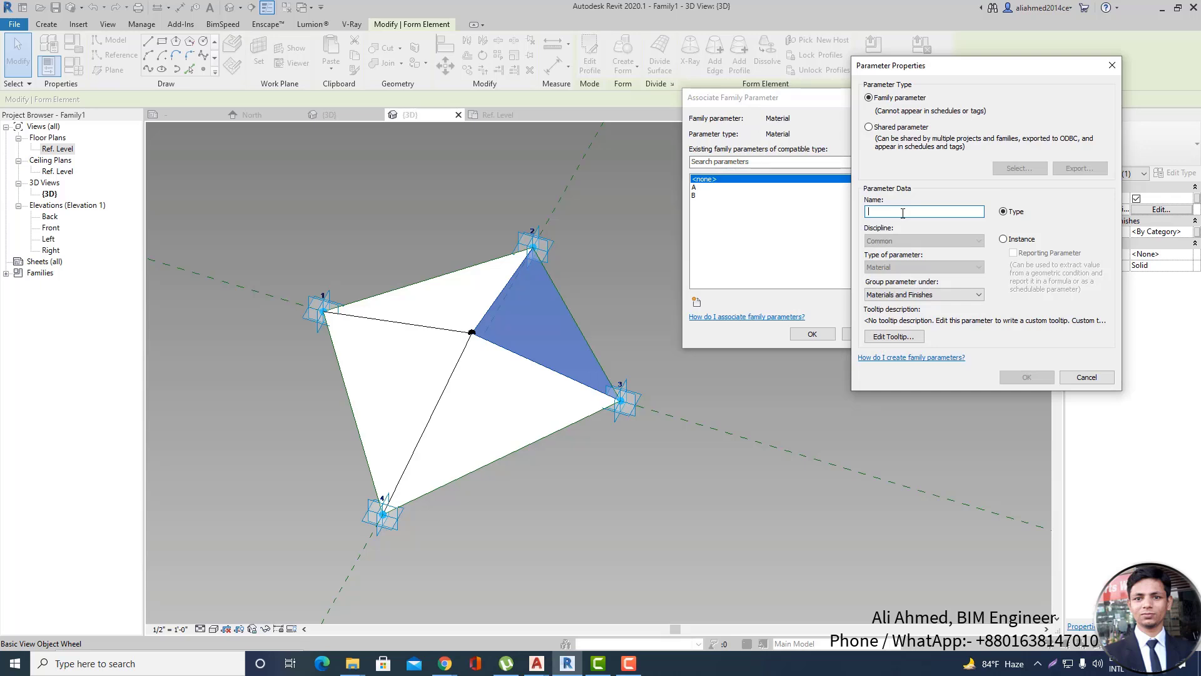
{"action": "type", "text": "C"}
{"action": "left_click", "coordinate": [1026, 377]}
{"action": "left_click", "coordinate": [809, 335]}
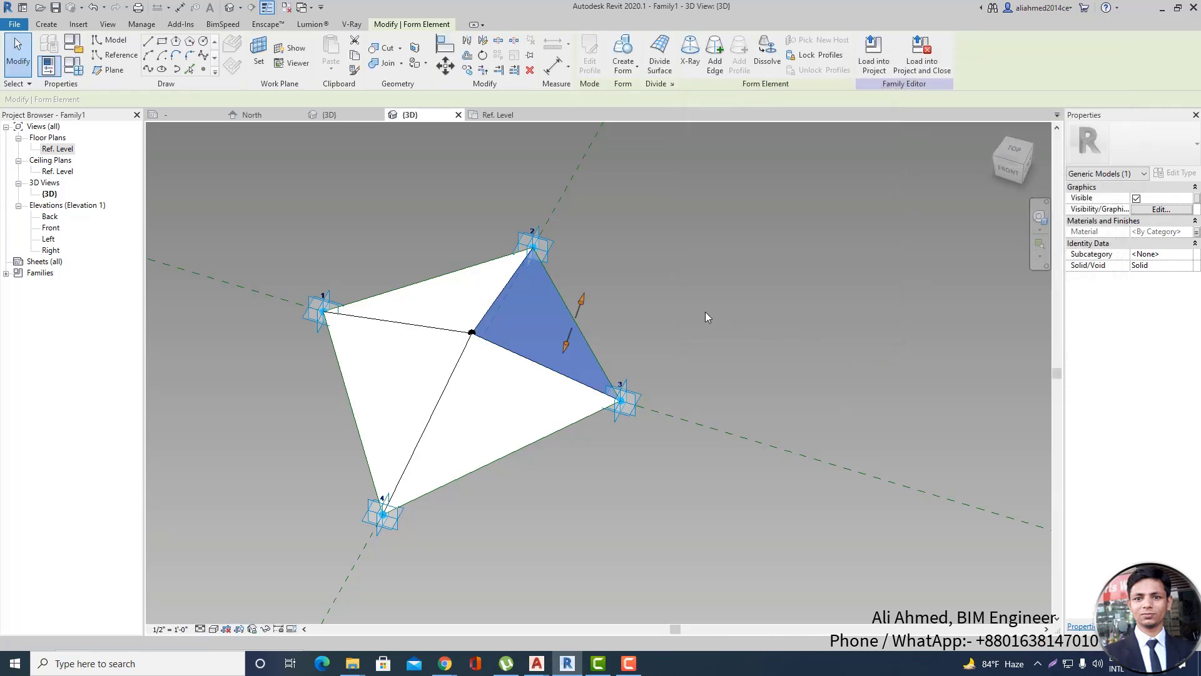
{"action": "left_click", "coordinate": [706, 317]}
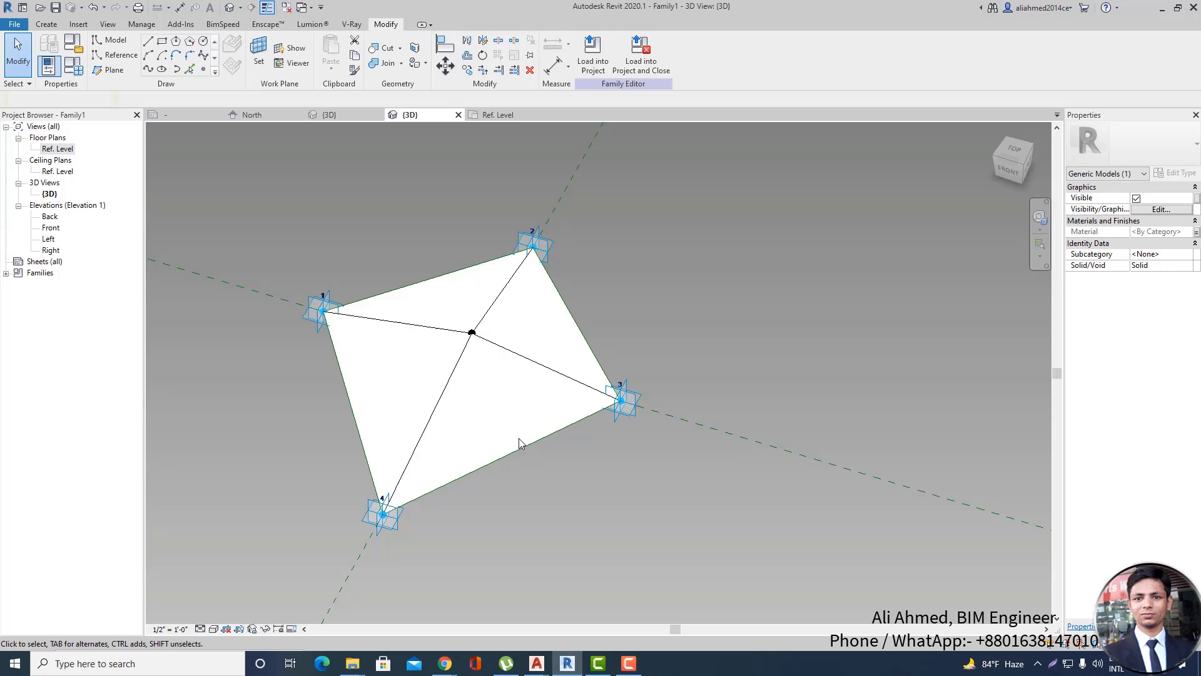
Create type parameter D and associate it with the material of the triangular surface between points 3, 4 and the centre.
{"action": "left_click", "coordinate": [479, 348]}
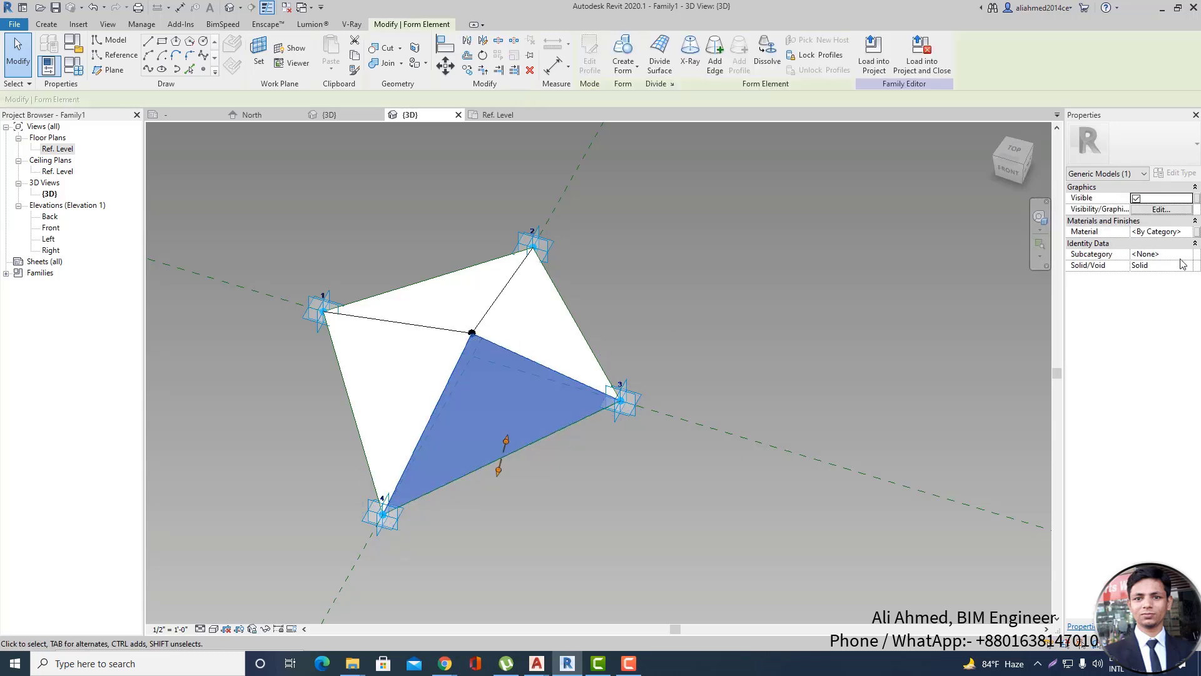
{"action": "left_click", "coordinate": [1196, 232]}
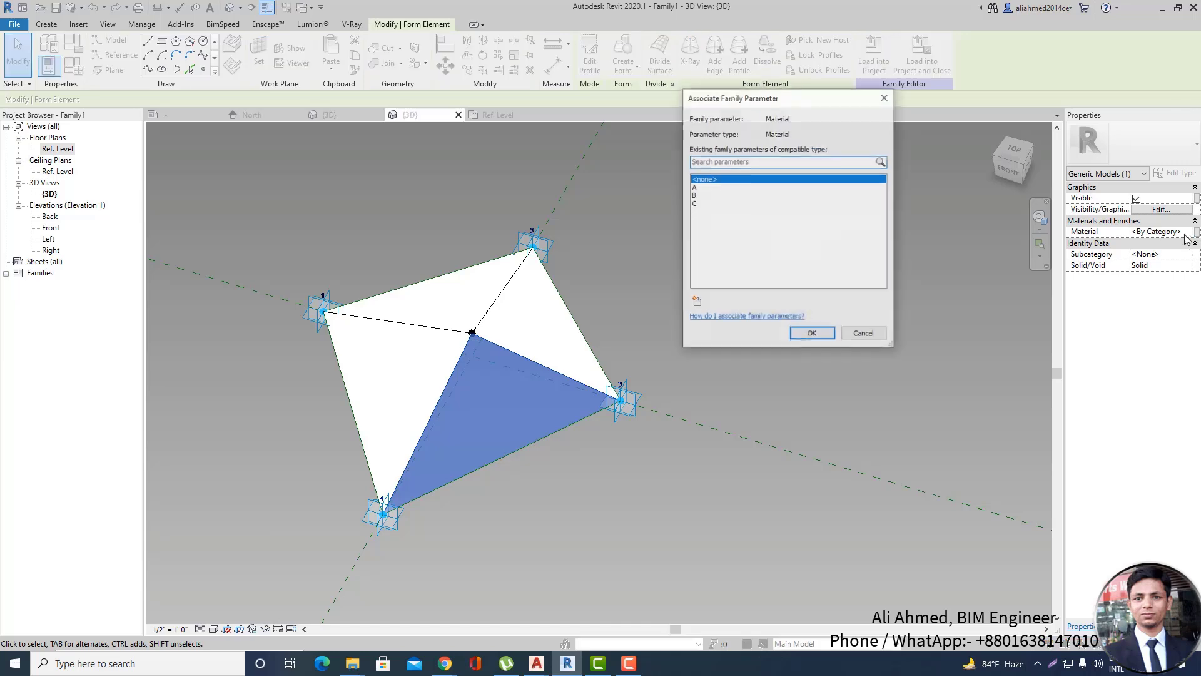
{"action": "left_click", "coordinate": [696, 302]}
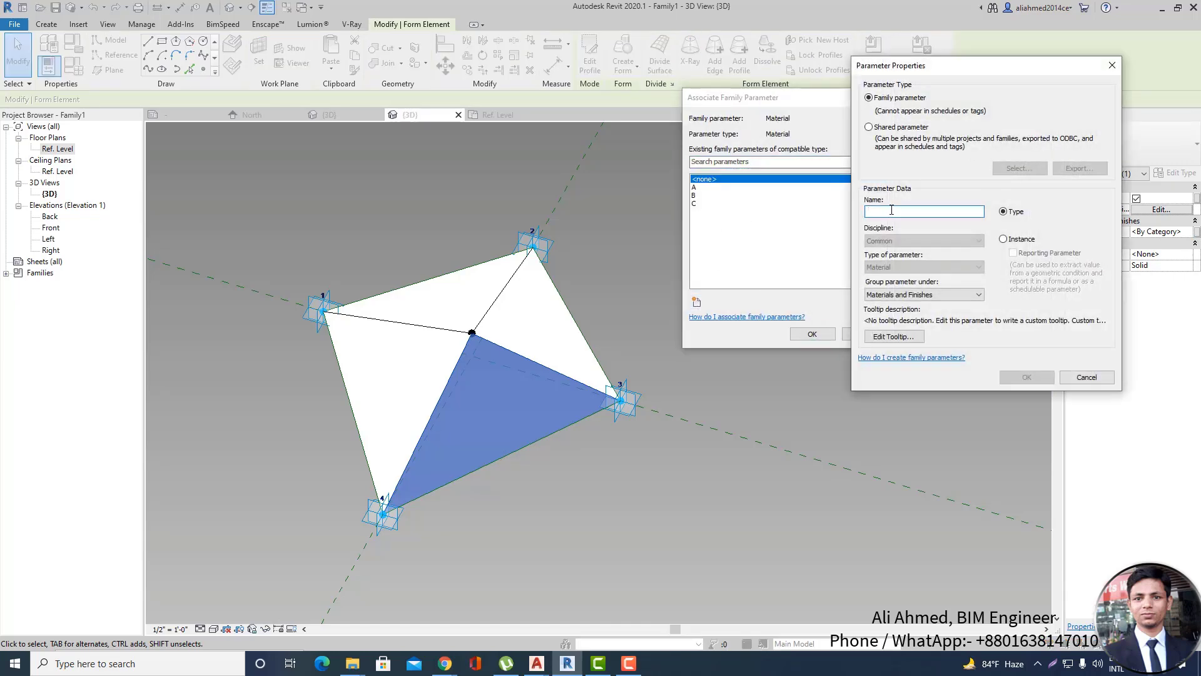
{"action": "type", "text": "D"}
{"action": "left_click", "coordinate": [1027, 377]}
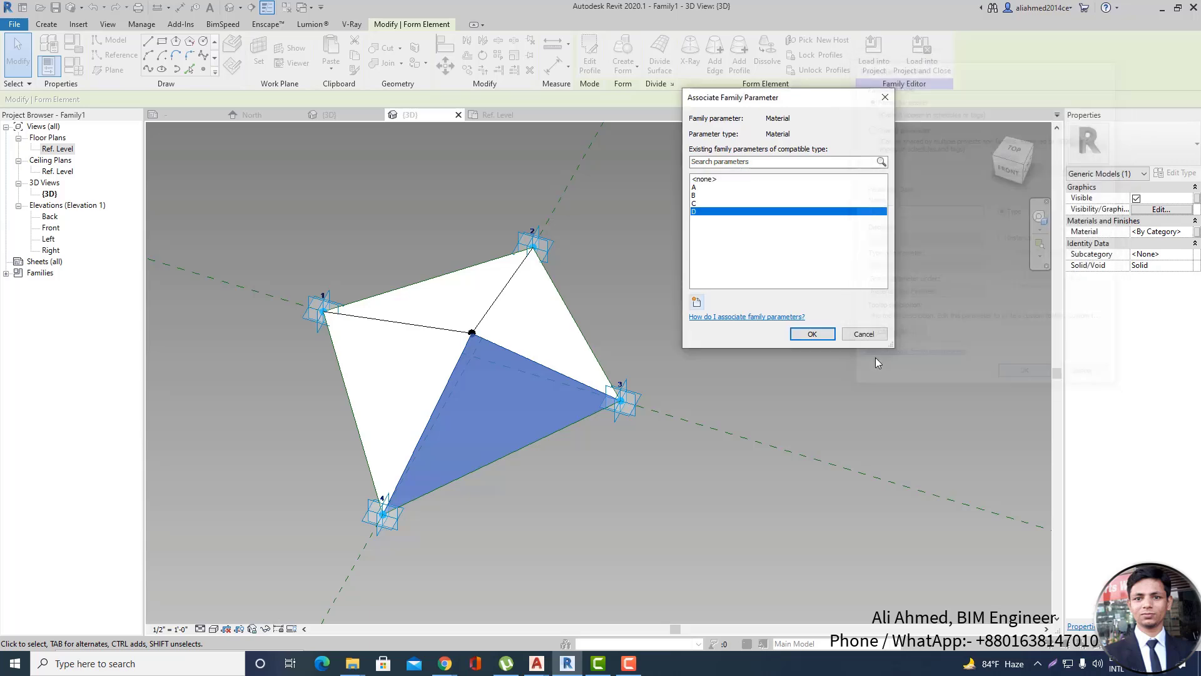
{"action": "left_click", "coordinate": [812, 333]}
{"action": "left_click", "coordinate": [595, 321]}
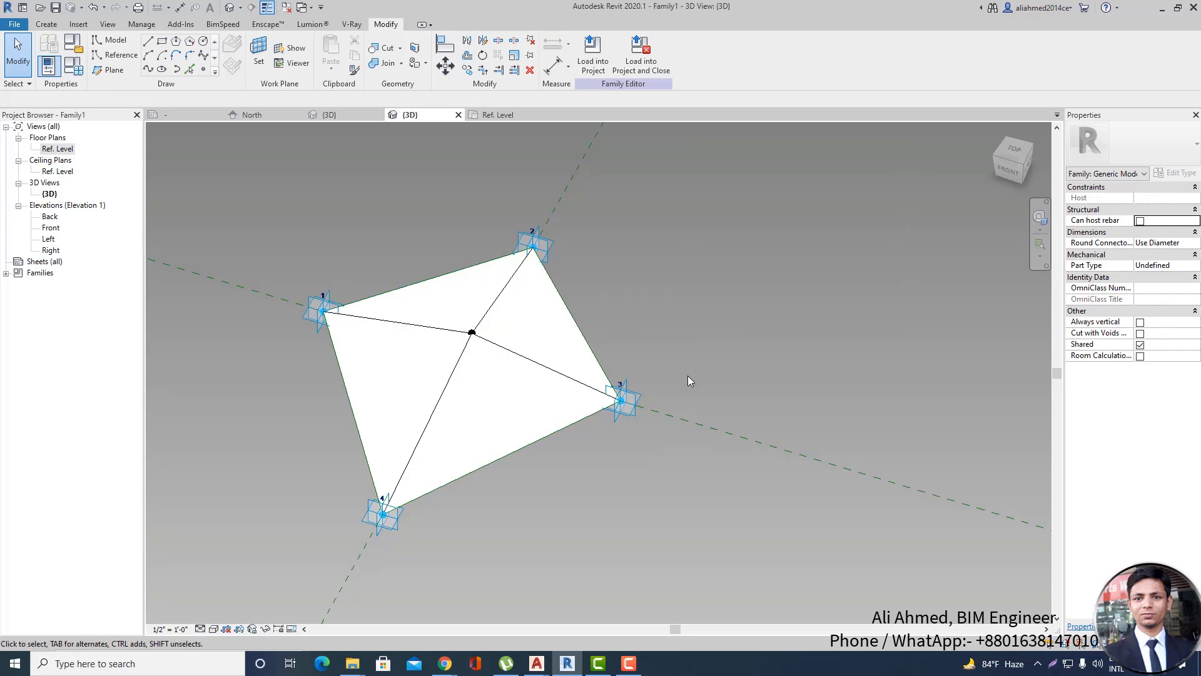
Review the material parameters A to D in the family types without changing them.
{"action": "mouse_move", "coordinate": [496, 410]}
{"action": "middle_mouse_down", "text": "shift"}
{"action": "mouse_move", "coordinate": [524, 375]}
{"action": "mouse_move", "coordinate": [512, 407]}
{"action": "middle_mouse_up", "text": "shift"}
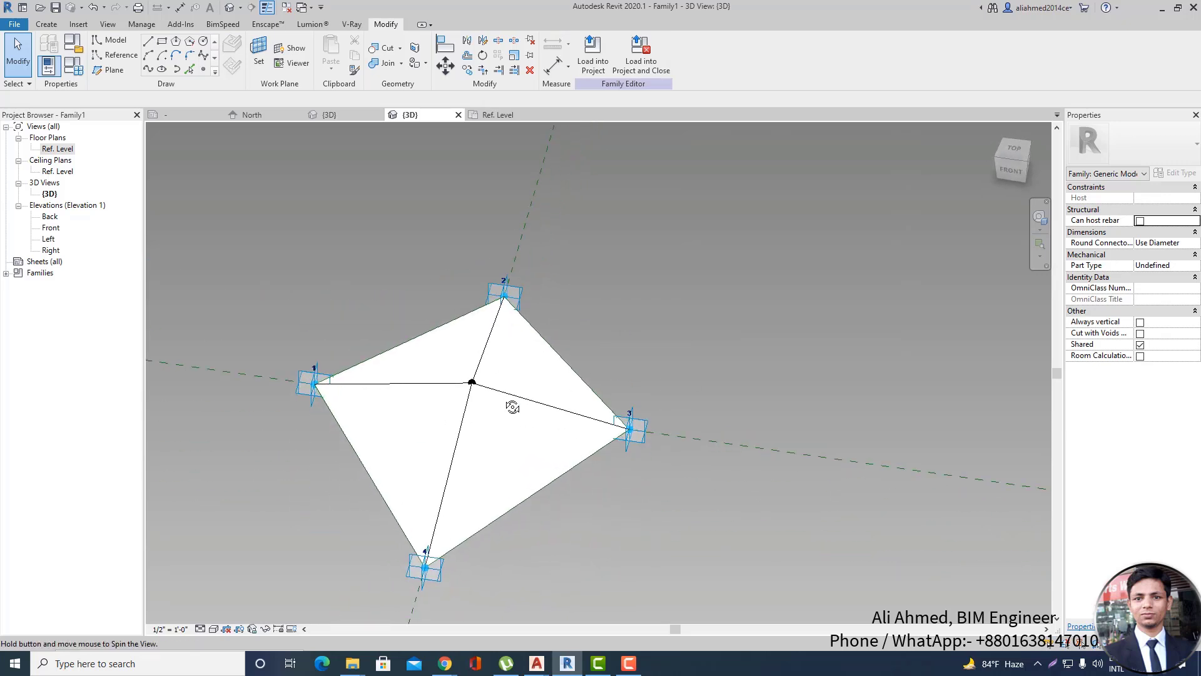
{"action": "left_click", "coordinate": [73, 65]}
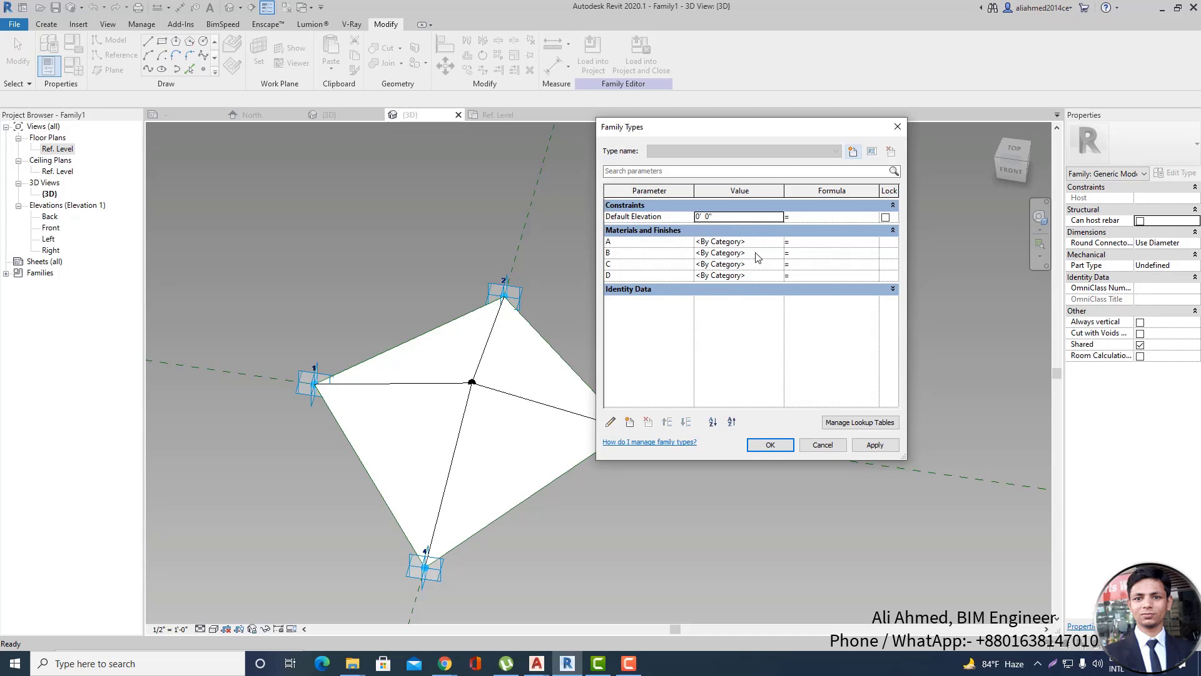
{"action": "left_click", "coordinate": [898, 127]}
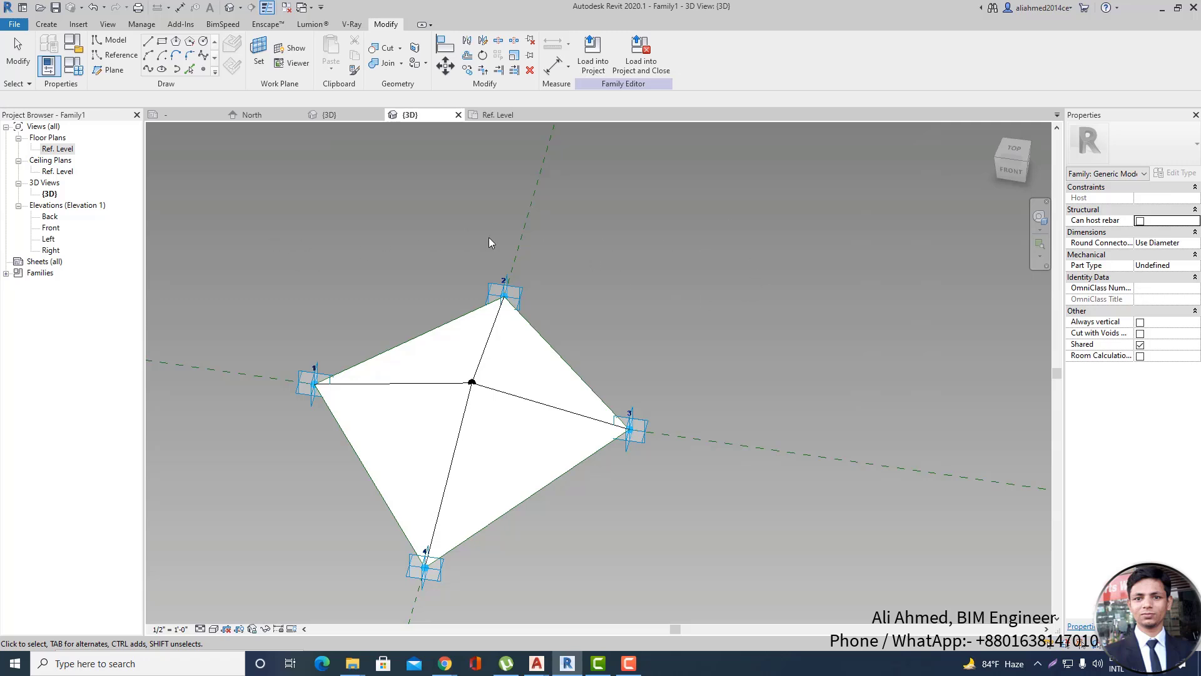
{"action": "left_click", "coordinate": [546, 224]}
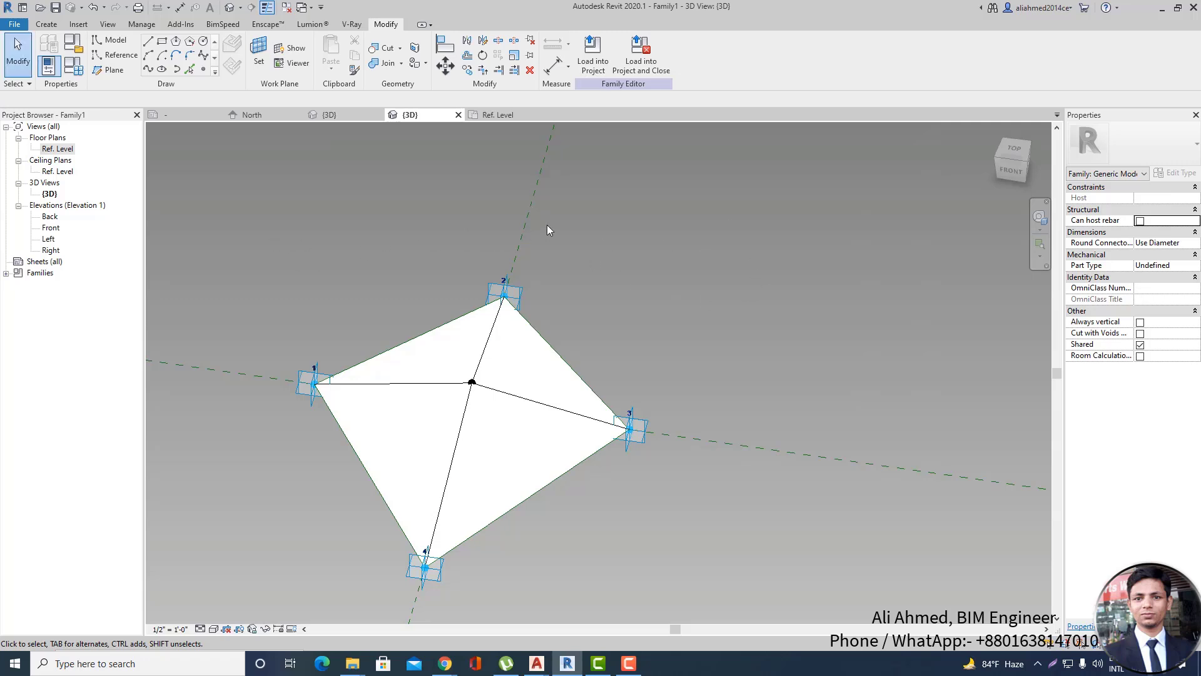
Start saving the family under a new name, creating a new folder on the Desktop and opening it as the save location.
{"action": "left_click", "coordinate": [13, 24]}
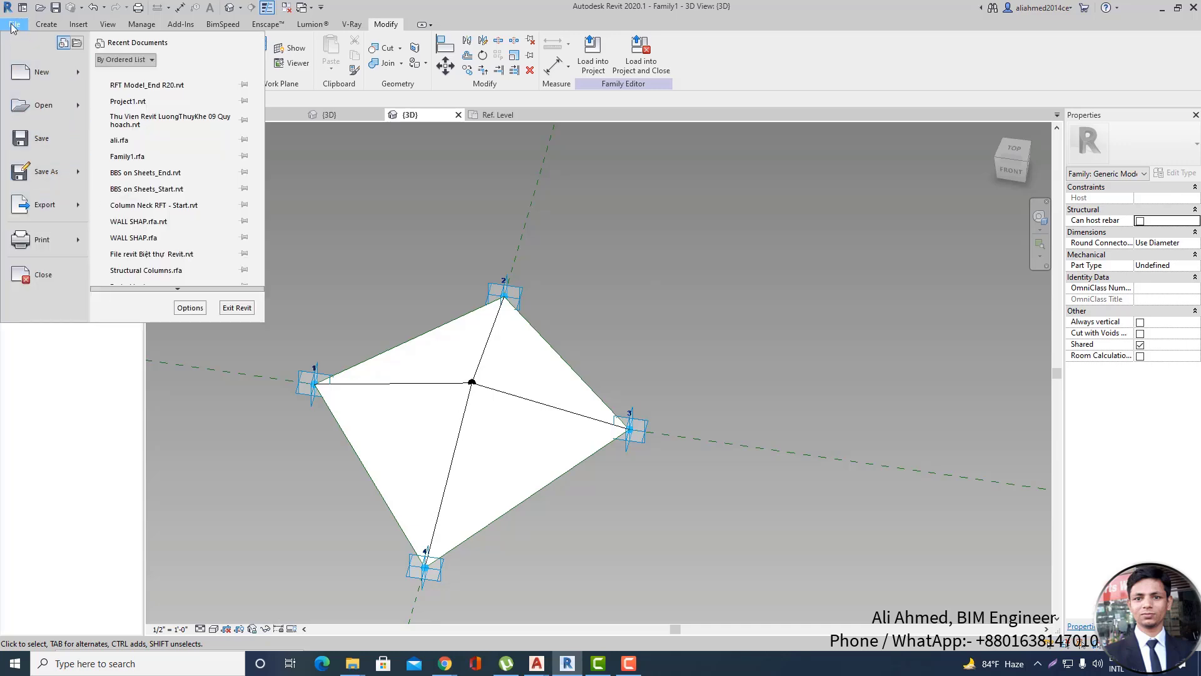
{"action": "mouse_move", "coordinate": [80, 177]}
{"action": "left_click", "coordinate": [198, 159]}
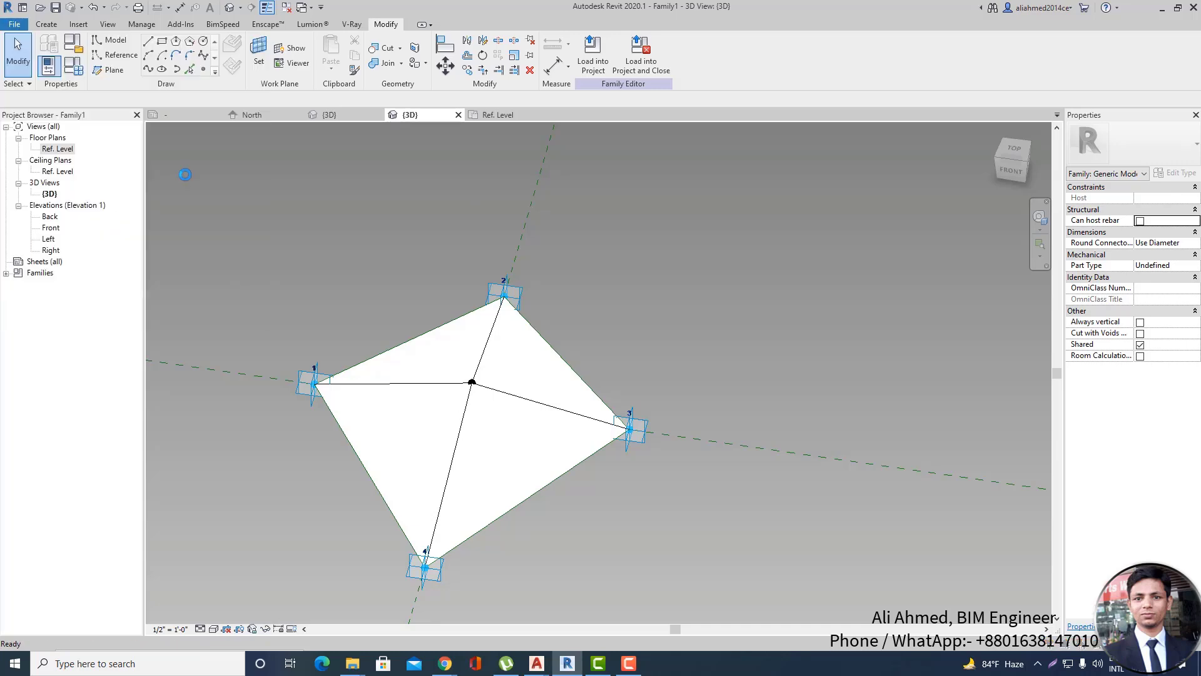
{"action": "left_click", "coordinate": [508, 318]}
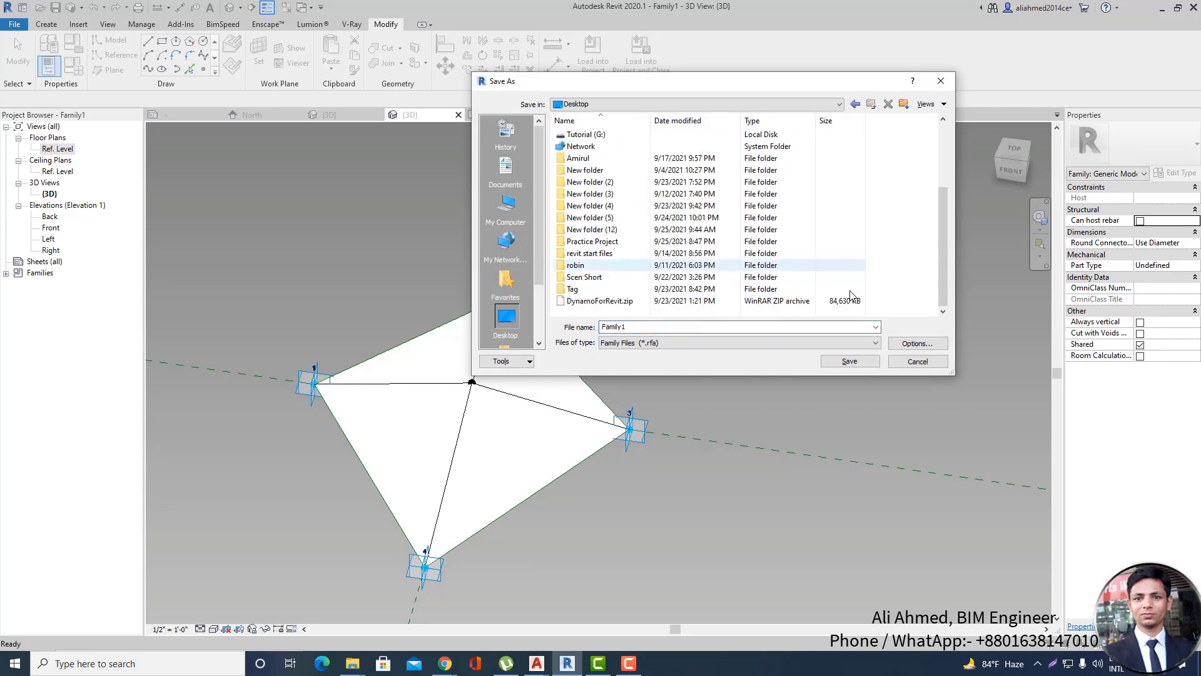
{"action": "right_click", "coordinate": [914, 239]}
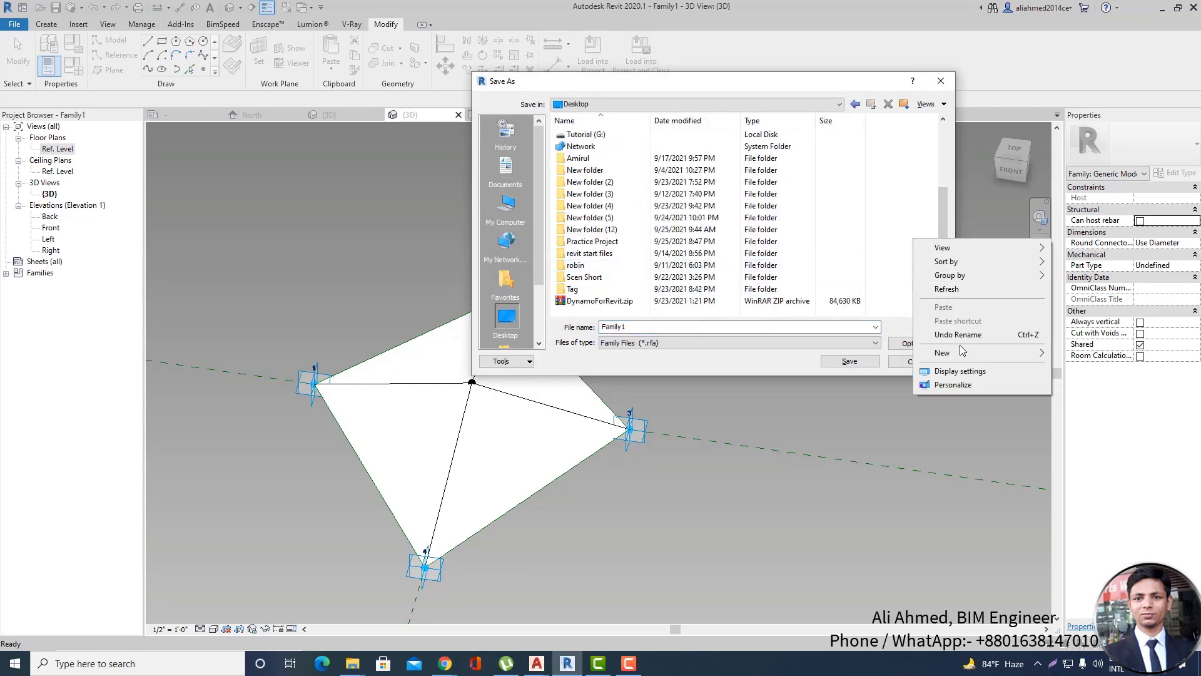
{"action": "mouse_move", "coordinate": [960, 353]}
{"action": "left_click", "coordinate": [891, 359]}
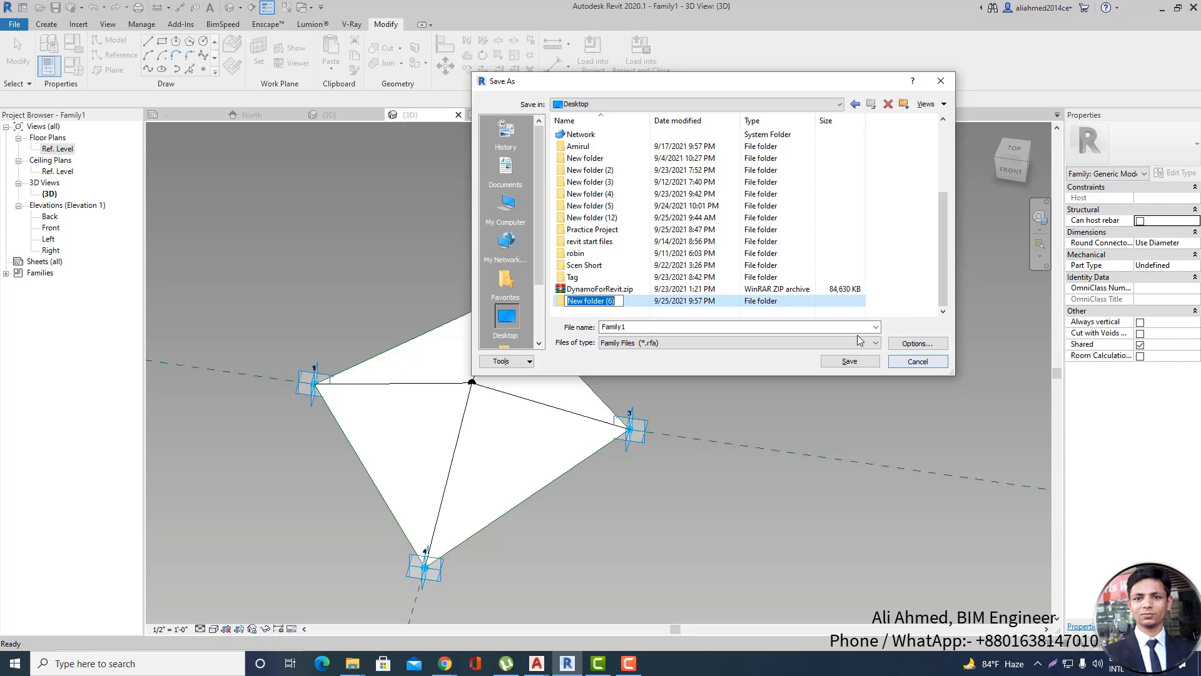
{"action": "left_click", "coordinate": [639, 304]}
{"action": "double_click", "coordinate": [639, 303]}
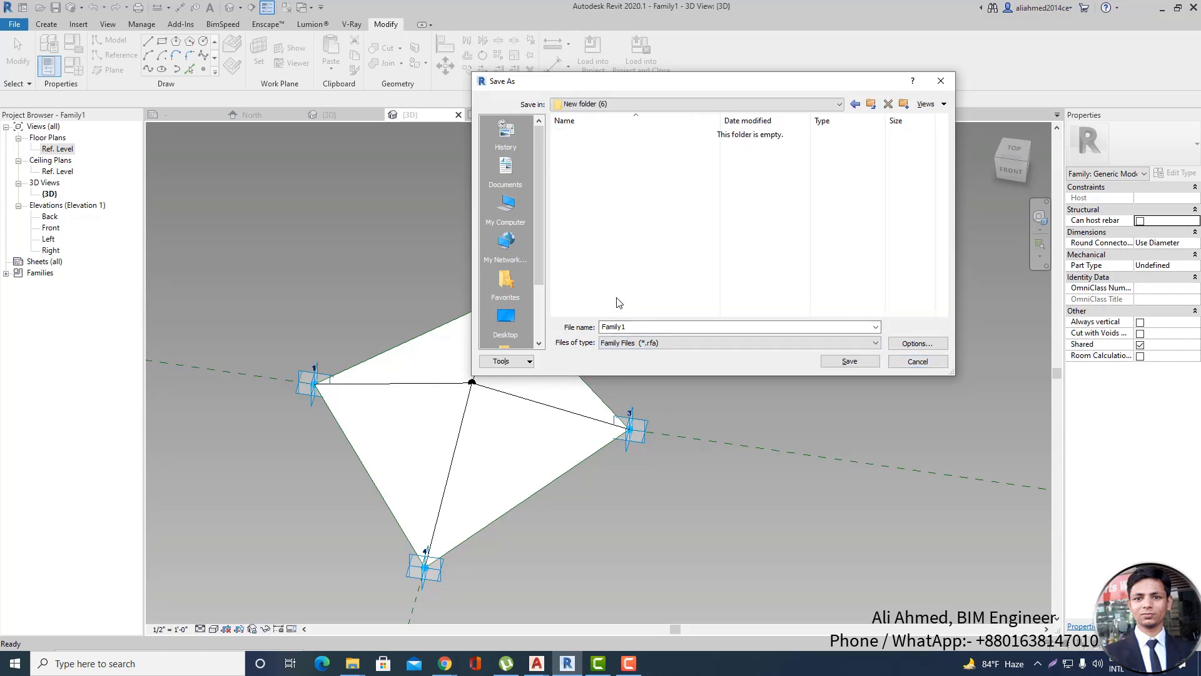
Save the family as Wall Fram in the new folder, keeping the default file save options.
{"action": "double_click", "coordinate": [682, 327]}
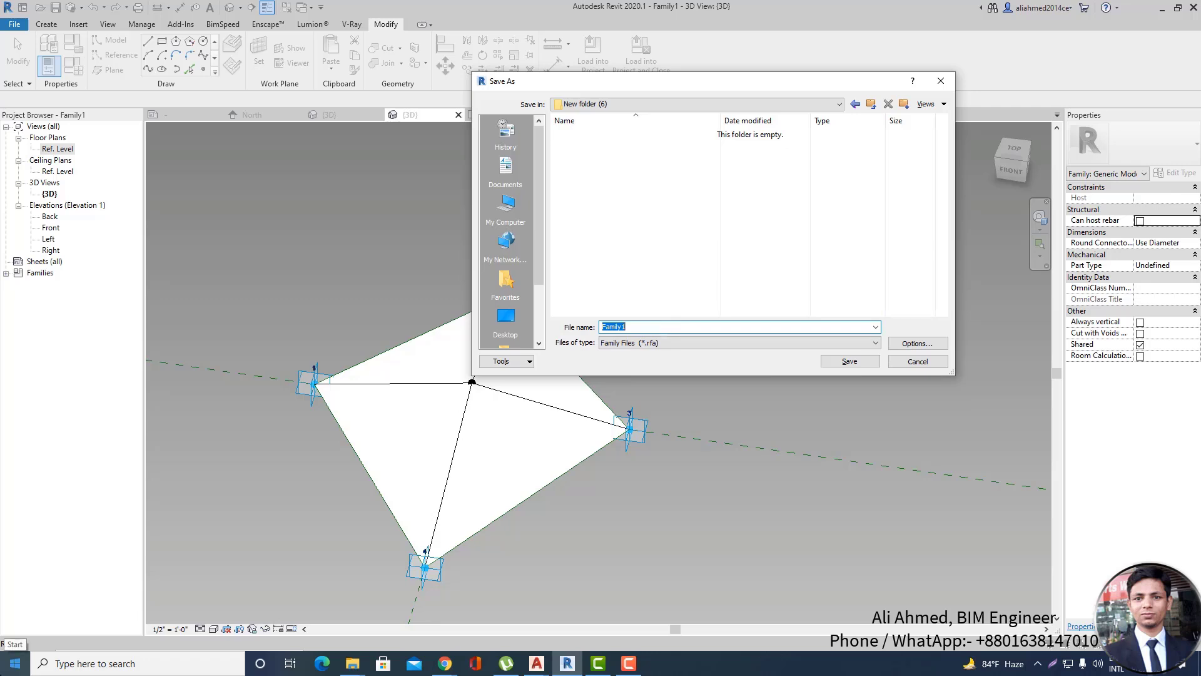
{"action": "type", "text": "Wall Fram"}
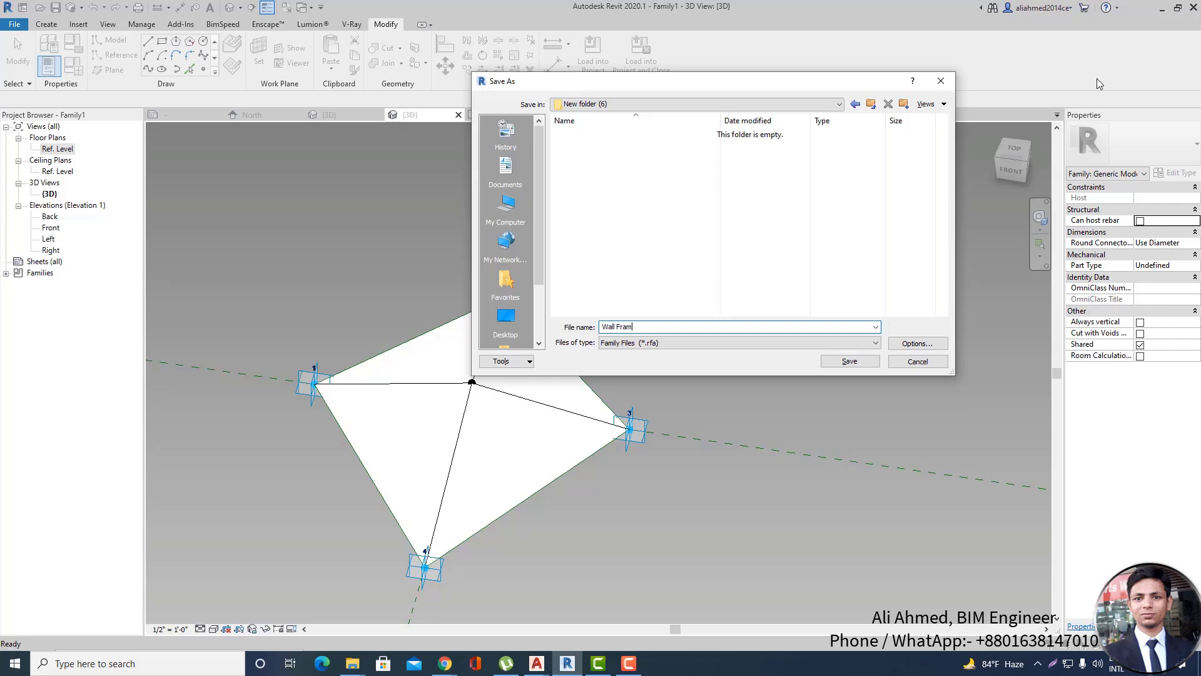
{"action": "left_click", "coordinate": [919, 346]}
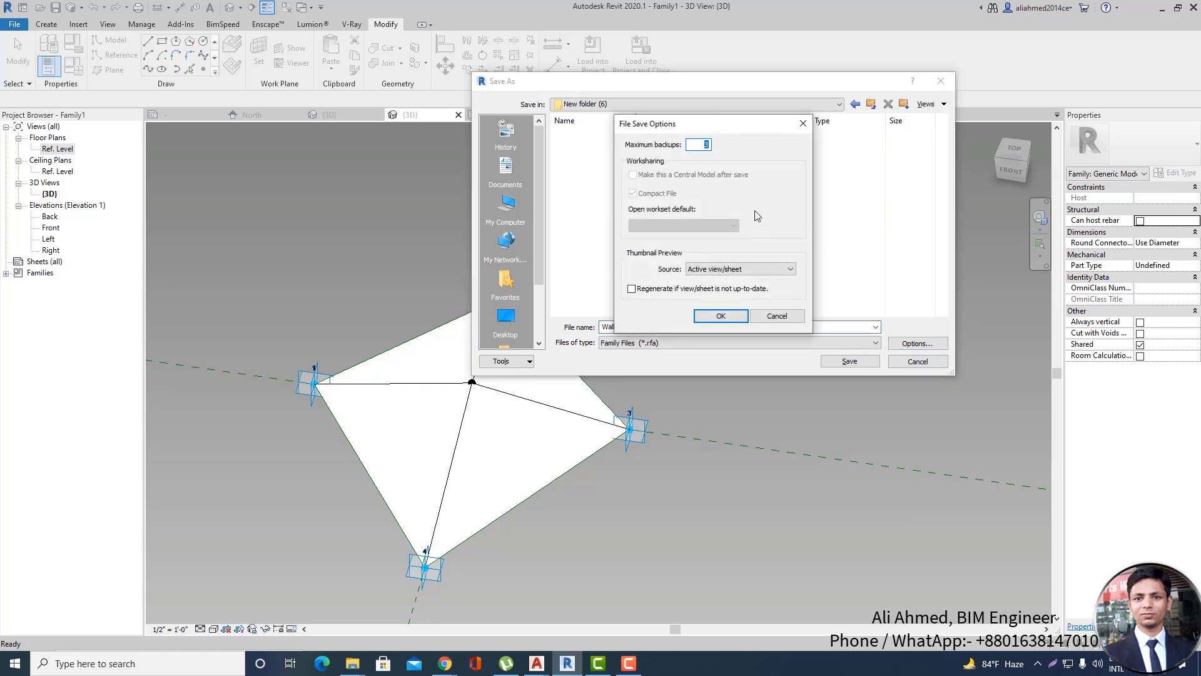
{"action": "left_click", "coordinate": [721, 316]}
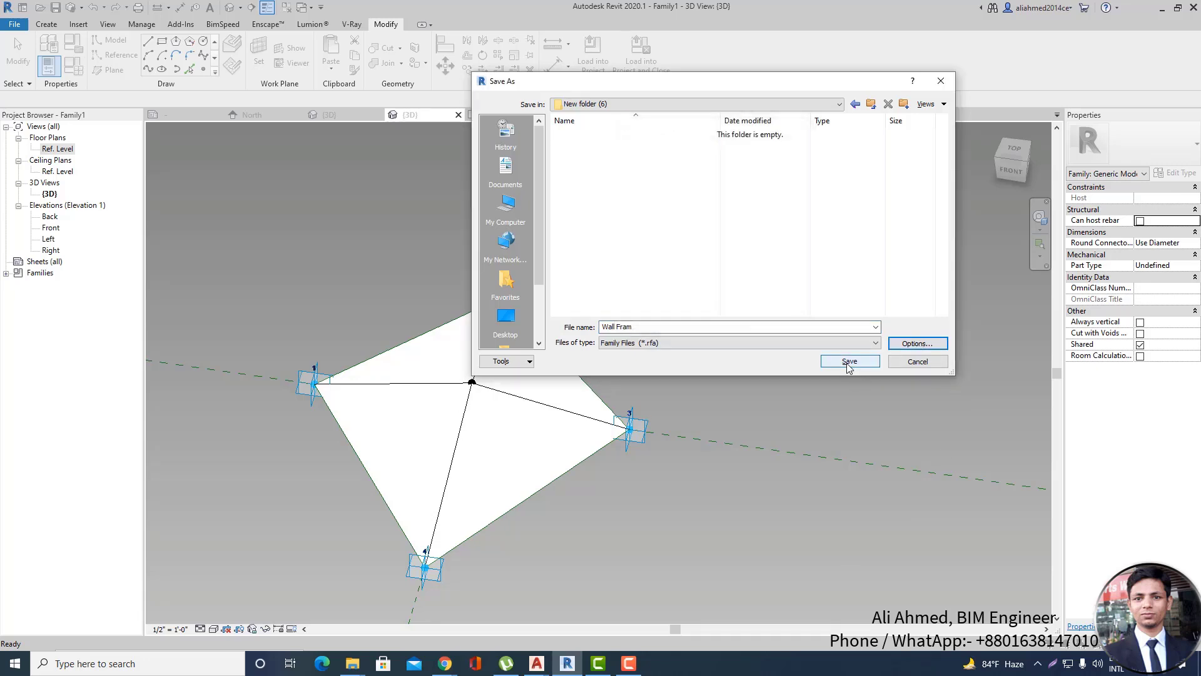
{"action": "left_click", "coordinate": [849, 361]}
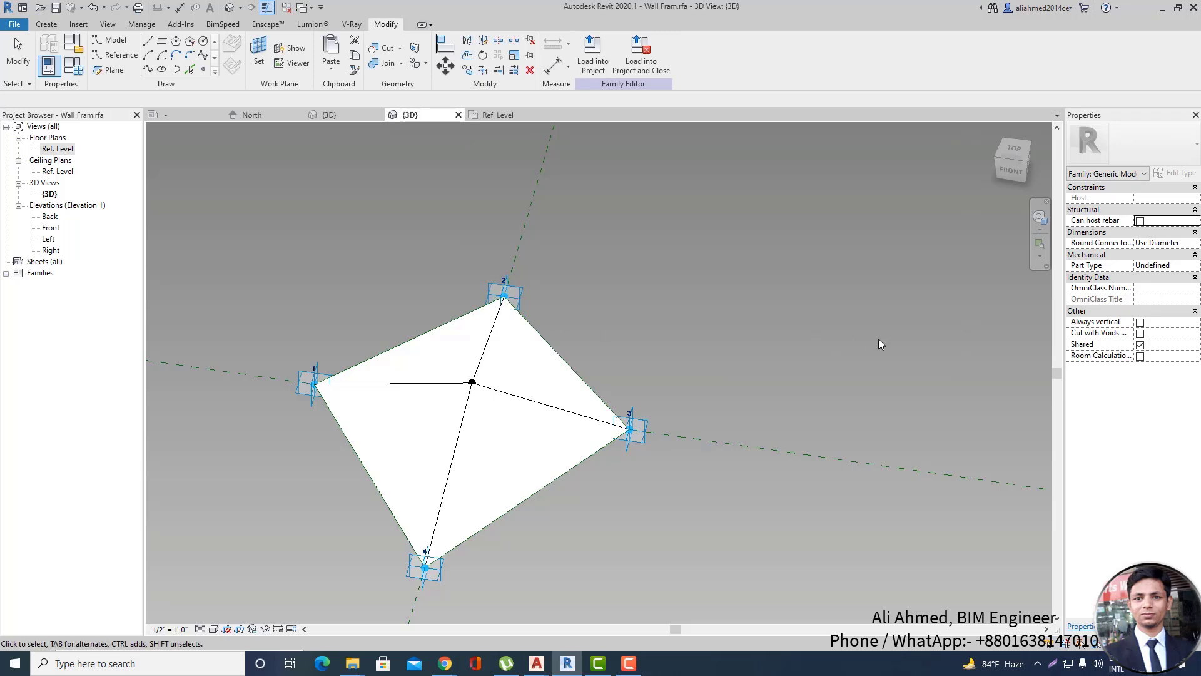
Examine the pyramid panel and its centre reference point in 3D and in the Ref. Level floor plan.
{"action": "scroll", "coordinate": [881, 339], "scroll_direction": "down", "scroll_amount": 1}
{"action": "scroll", "coordinate": [583, 389], "scroll_direction": "up", "scroll_amount": 1}
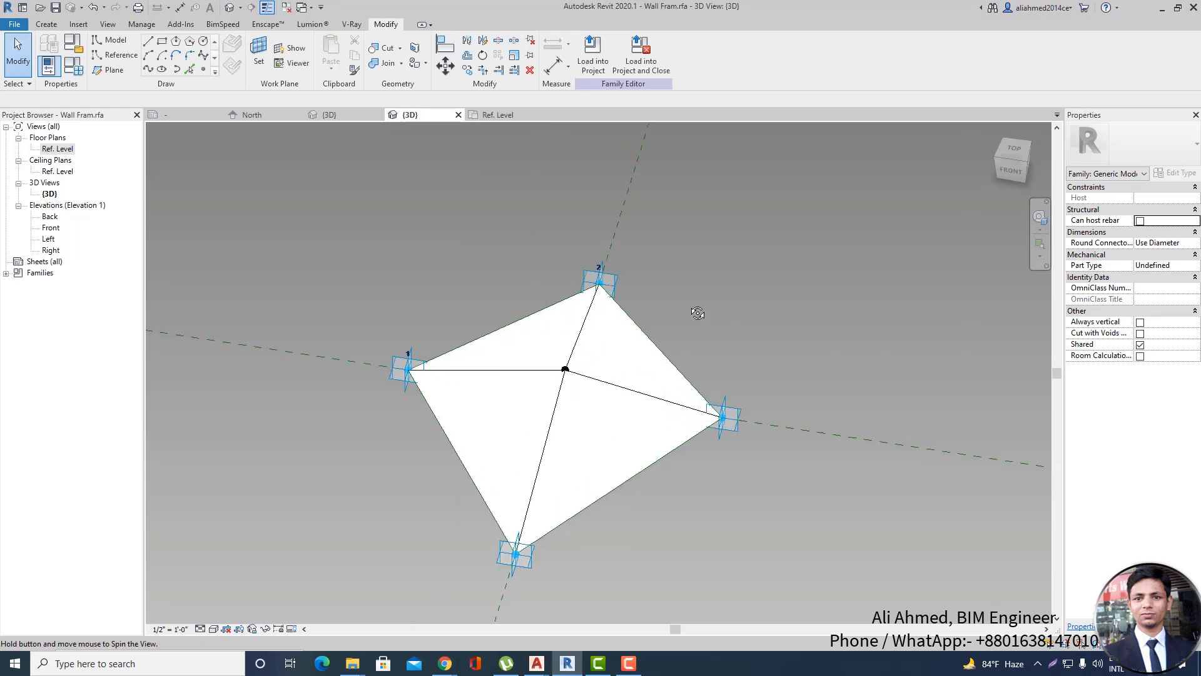
{"action": "middle_click_drag", "start_coordinate": [694, 311], "coordinate": [651, 261], "text": "shift"}
{"action": "scroll", "coordinate": [617, 465], "scroll_direction": "up", "scroll_amount": 3}
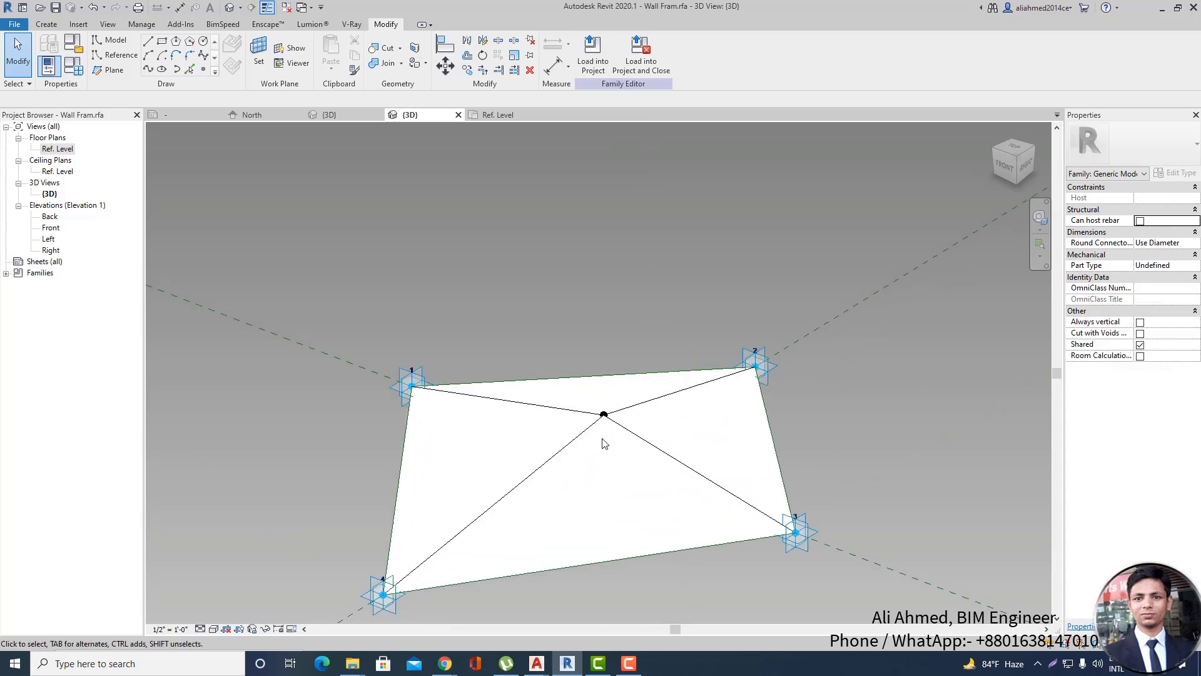
{"action": "scroll", "coordinate": [619, 367], "scroll_direction": "down", "scroll_amount": 2}
{"action": "scroll", "coordinate": [612, 372], "scroll_direction": "up", "scroll_amount": 3}
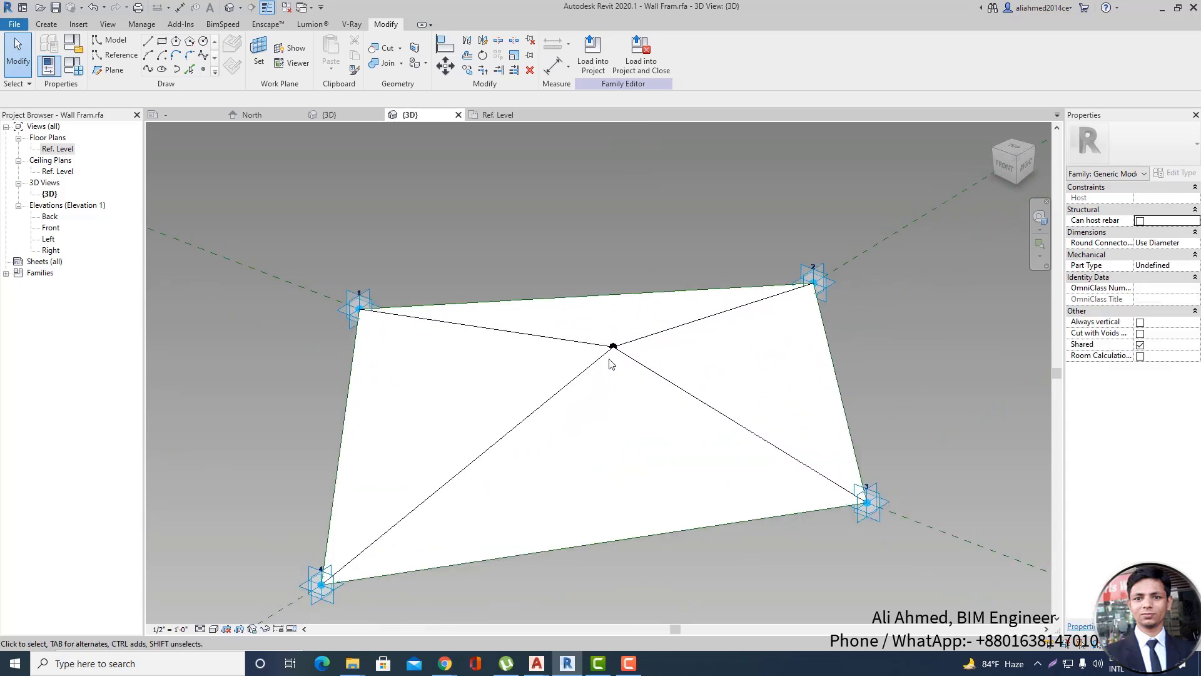
{"action": "scroll", "coordinate": [582, 266], "scroll_direction": "down", "scroll_amount": 2}
{"action": "scroll", "coordinate": [602, 322], "scroll_direction": "up", "scroll_amount": 2}
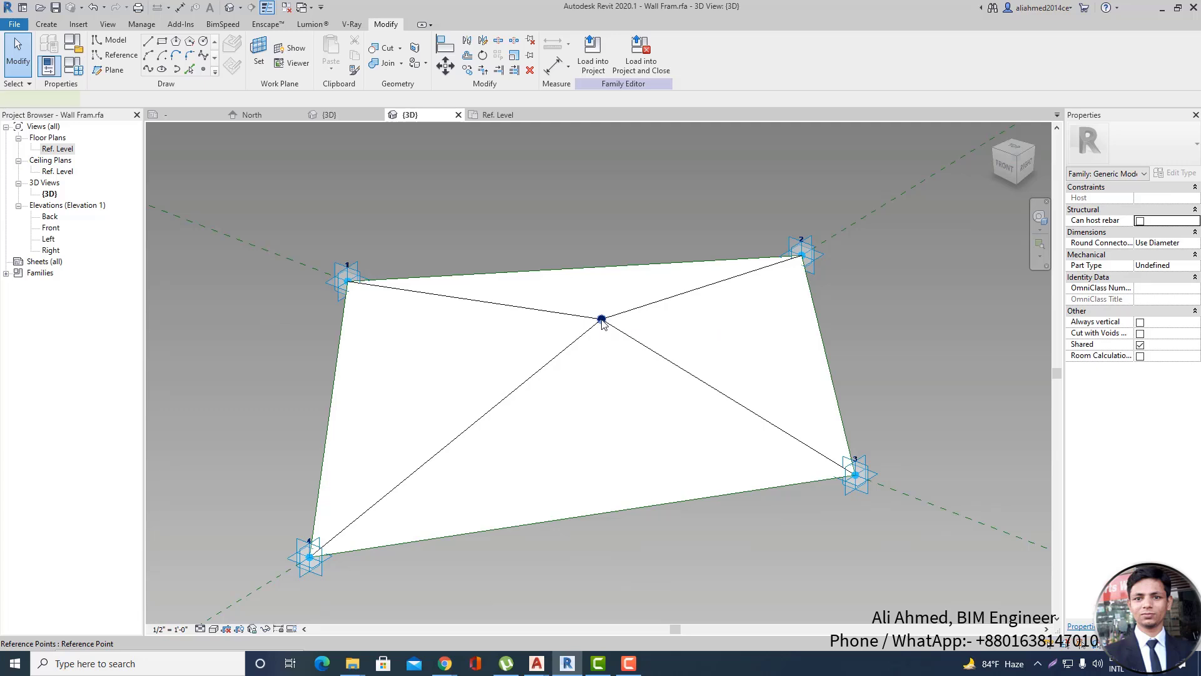
{"action": "left_click", "coordinate": [602, 321]}
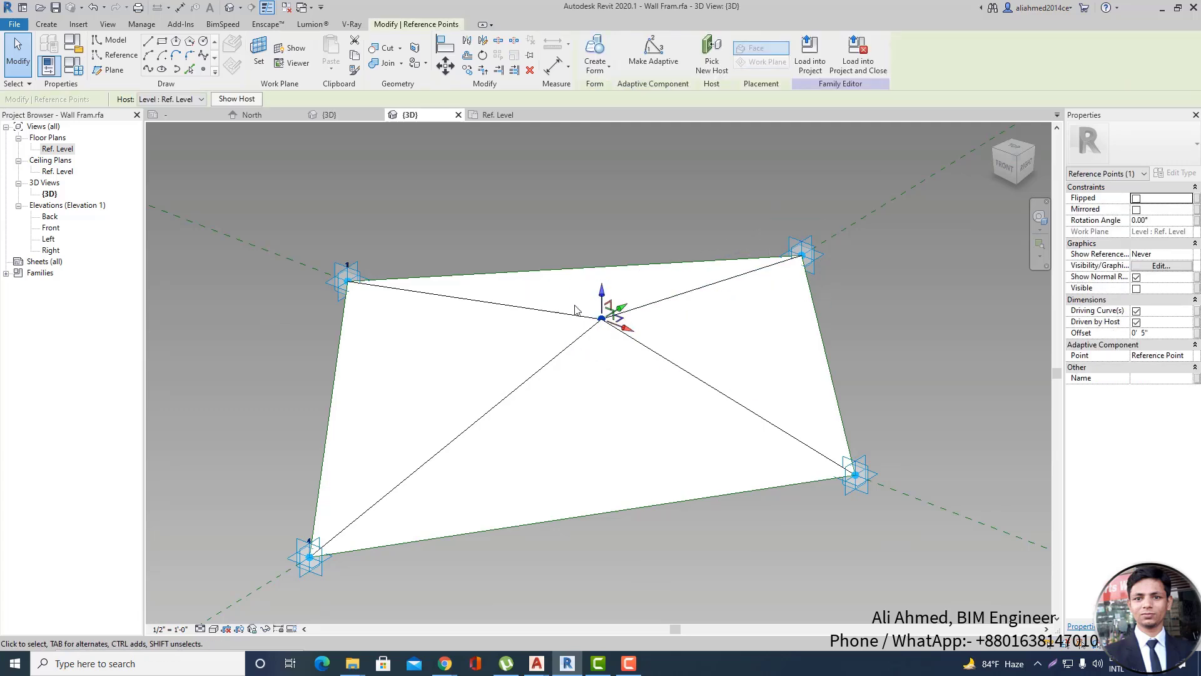
{"action": "double_click", "coordinate": [57, 149]}
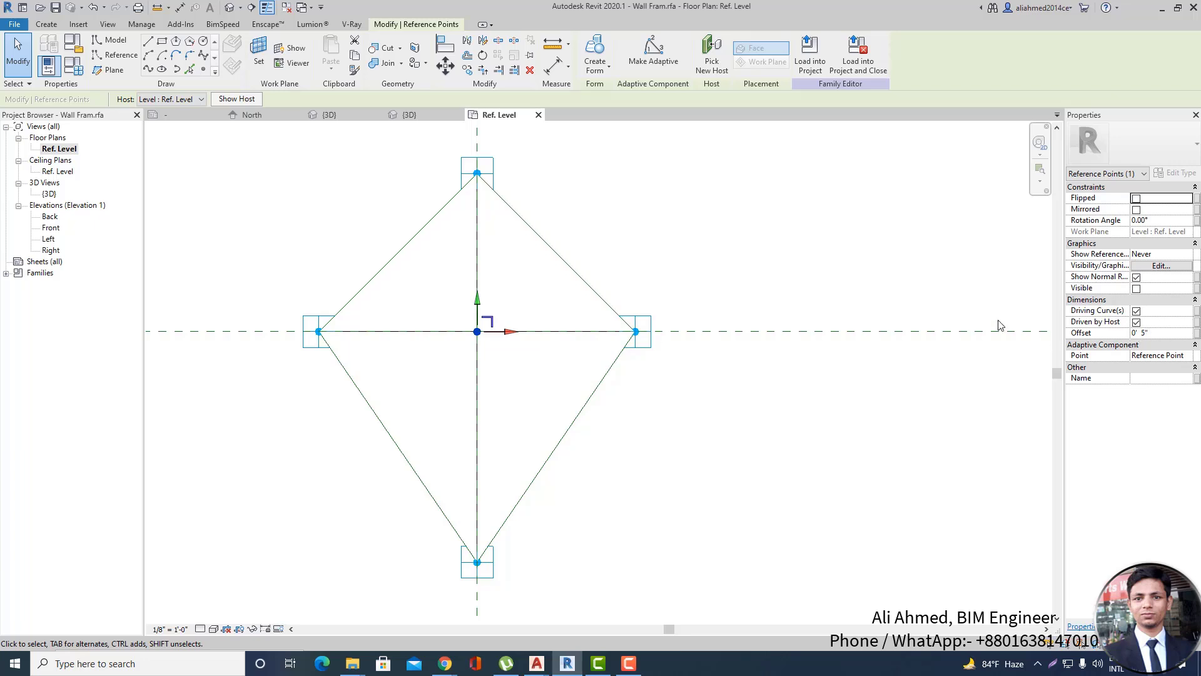
{"action": "left_click", "coordinate": [231, 8]}
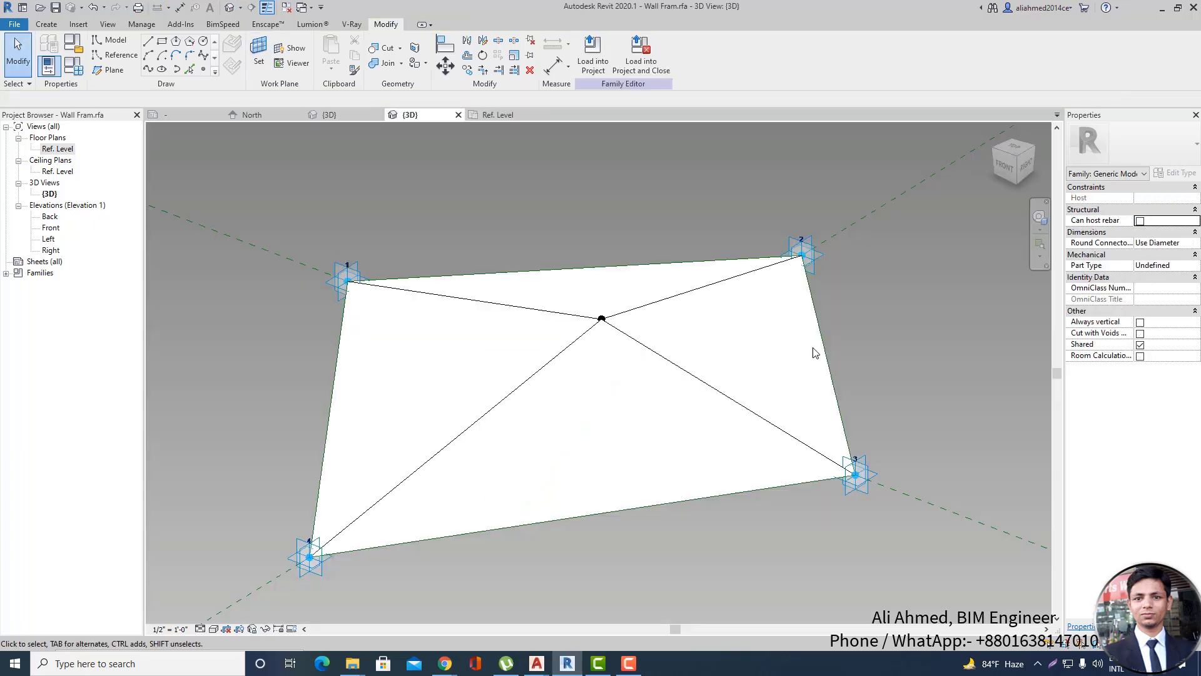
{"action": "middle_click_drag", "start_coordinate": [678, 429], "coordinate": [573, 354], "text": "shift"}
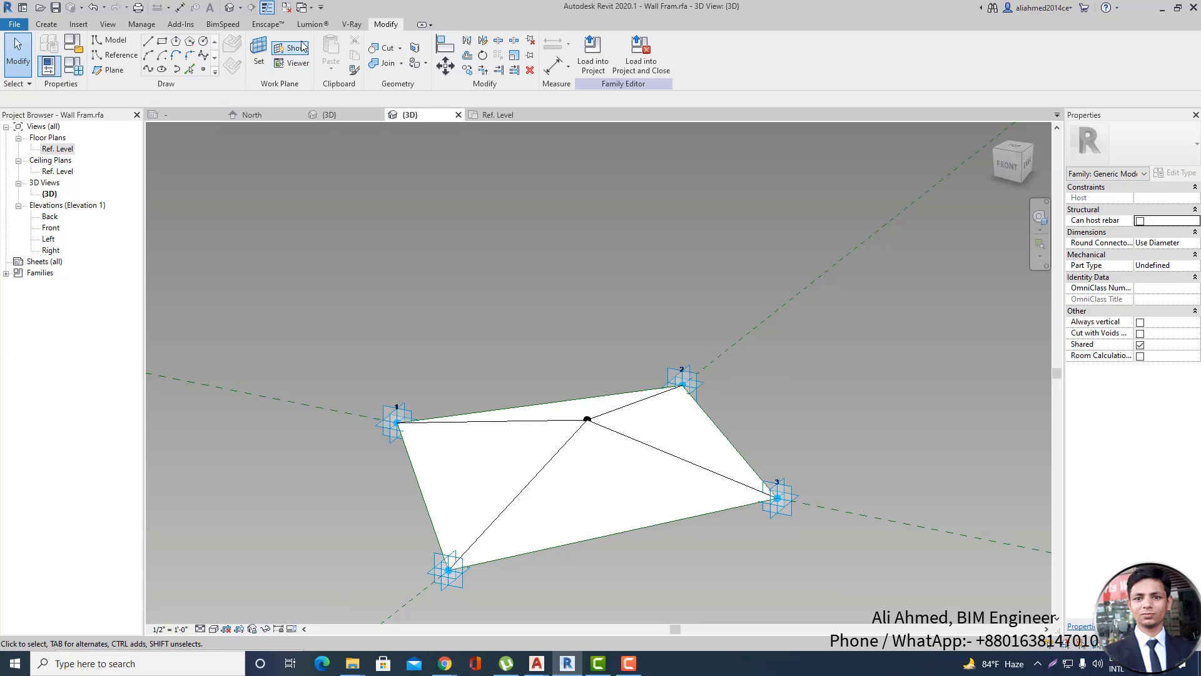
Close the inactive views, keeping the panel family's 3D view open, and look over the pyramid.
{"action": "left_click", "coordinate": [286, 7]}
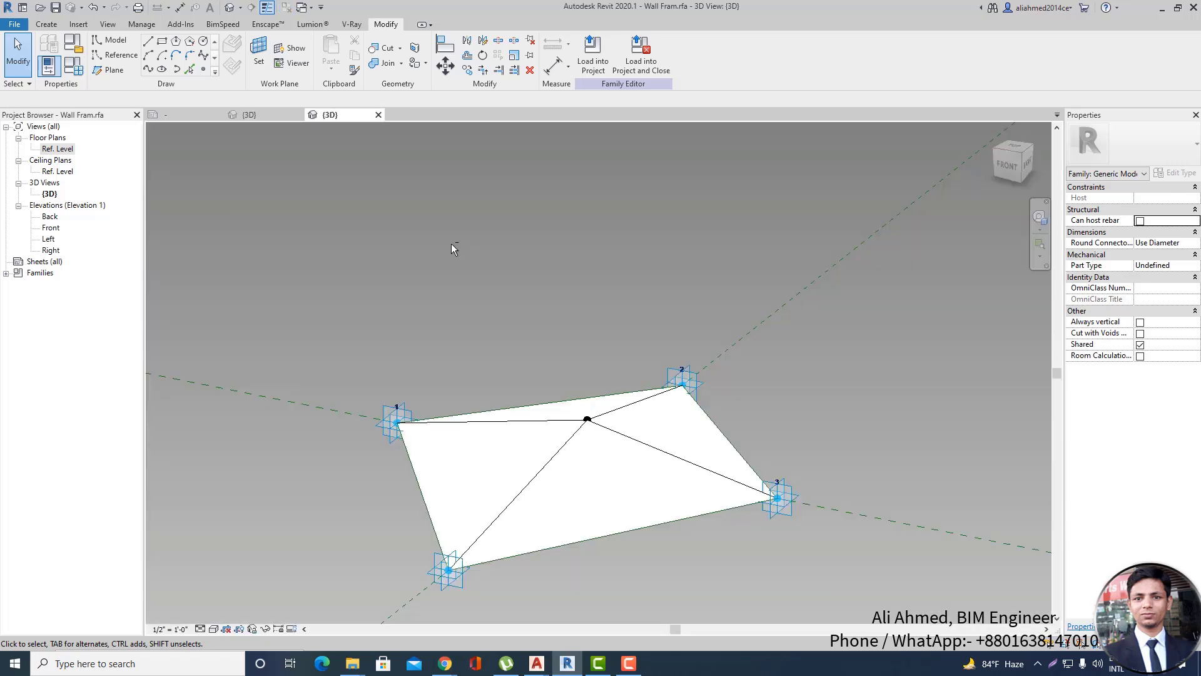
{"action": "middle_click_drag", "start_coordinate": [453, 247], "coordinate": [549, 321], "text": "shift"}
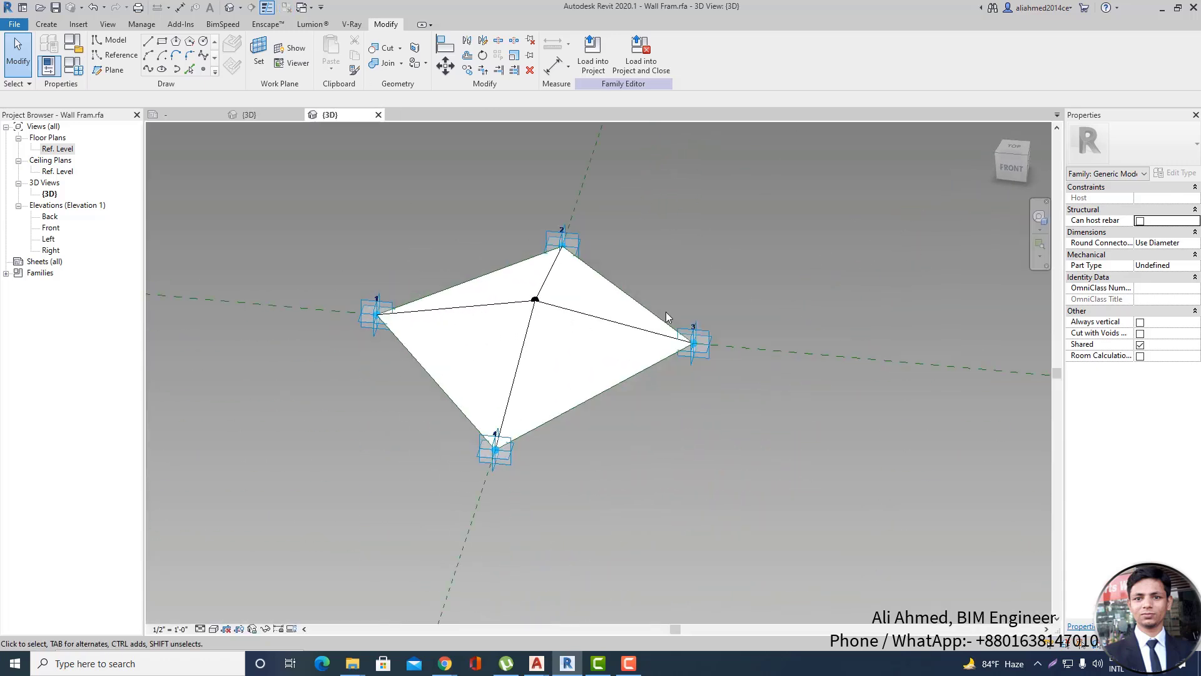
{"action": "middle_click_drag", "start_coordinate": [705, 290], "coordinate": [705, 317], "text": "shift"}
{"action": "scroll", "coordinate": [619, 256], "scroll_direction": "up", "scroll_amount": 5}
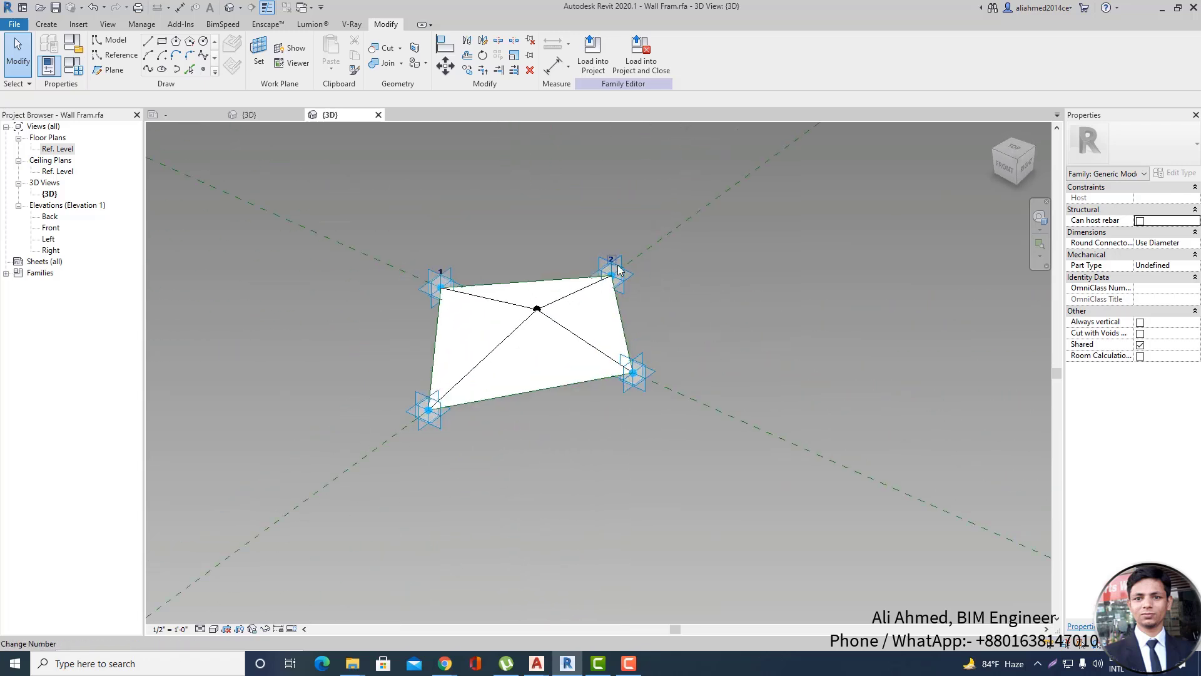
{"action": "scroll", "coordinate": [576, 434], "scroll_direction": "down", "scroll_amount": 3}
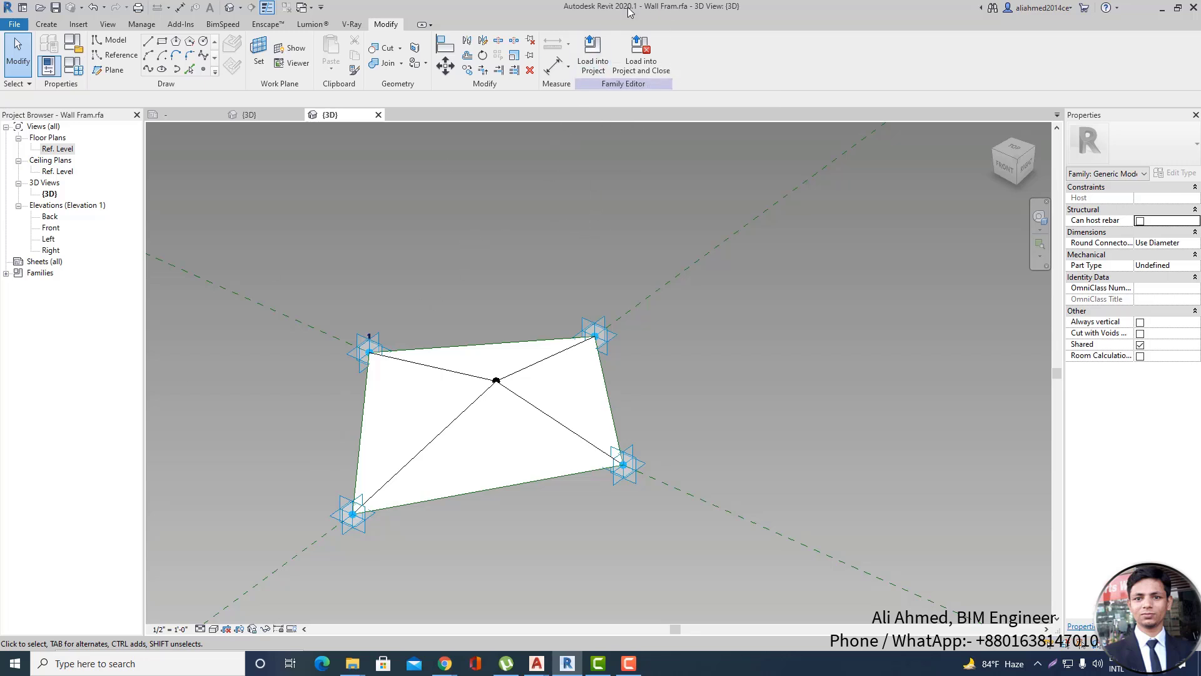
Load the Wall Fram family into Project1.rvt only.
{"action": "left_click", "coordinate": [596, 50]}
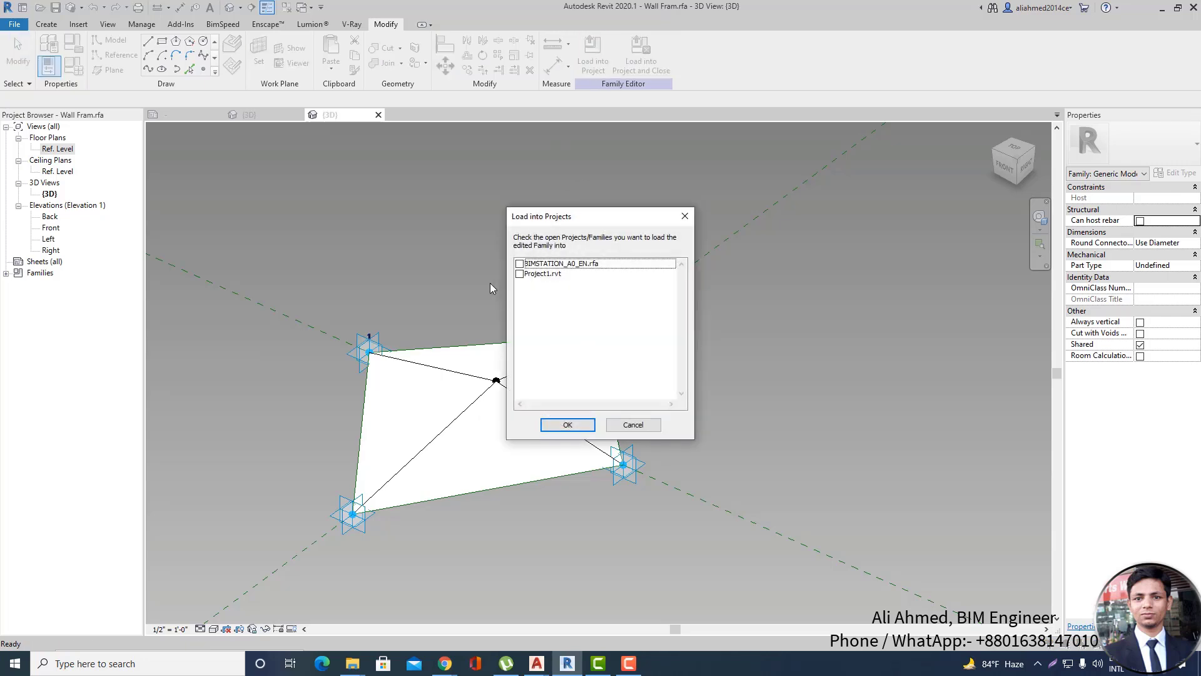
{"action": "left_click", "coordinate": [520, 274]}
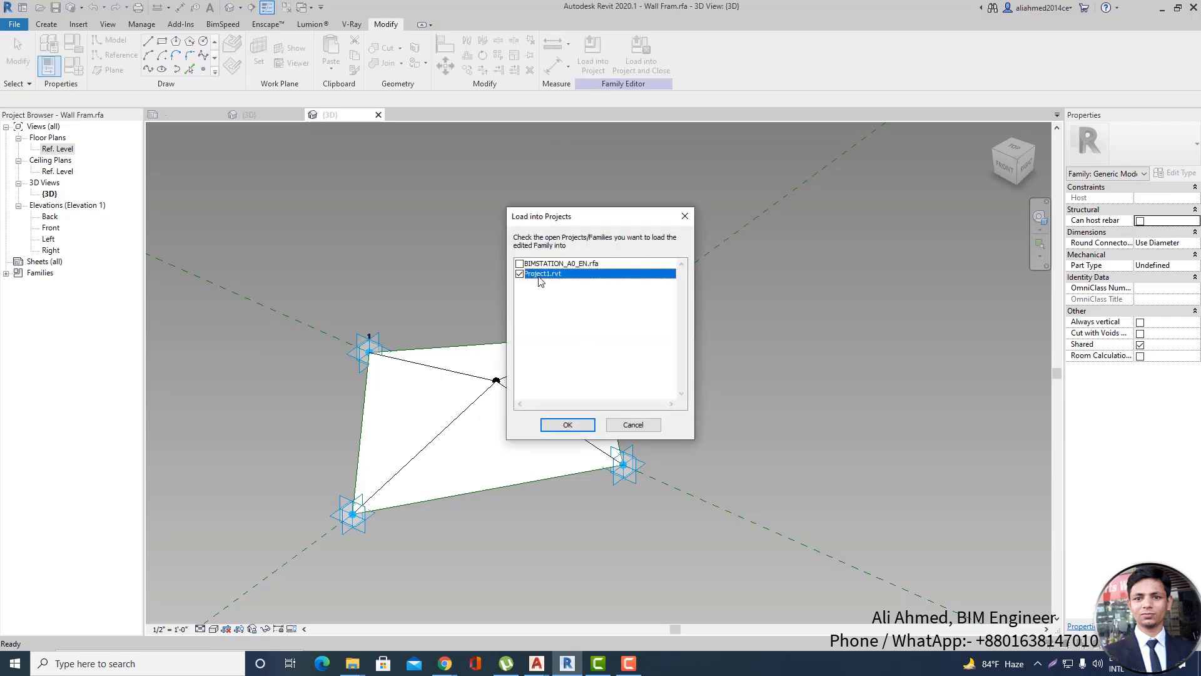
{"action": "left_click", "coordinate": [567, 424]}
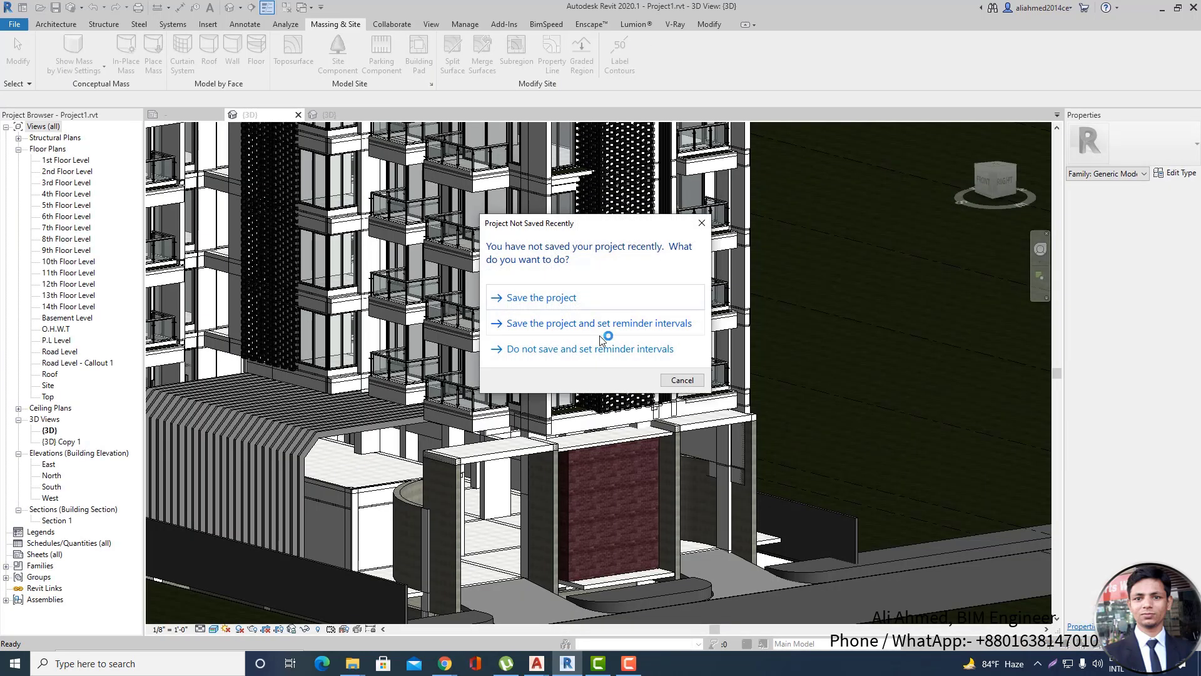
Save the project from the reminder and cancel the placement of the Wall Fram component.
{"action": "left_click", "coordinate": [595, 297]}
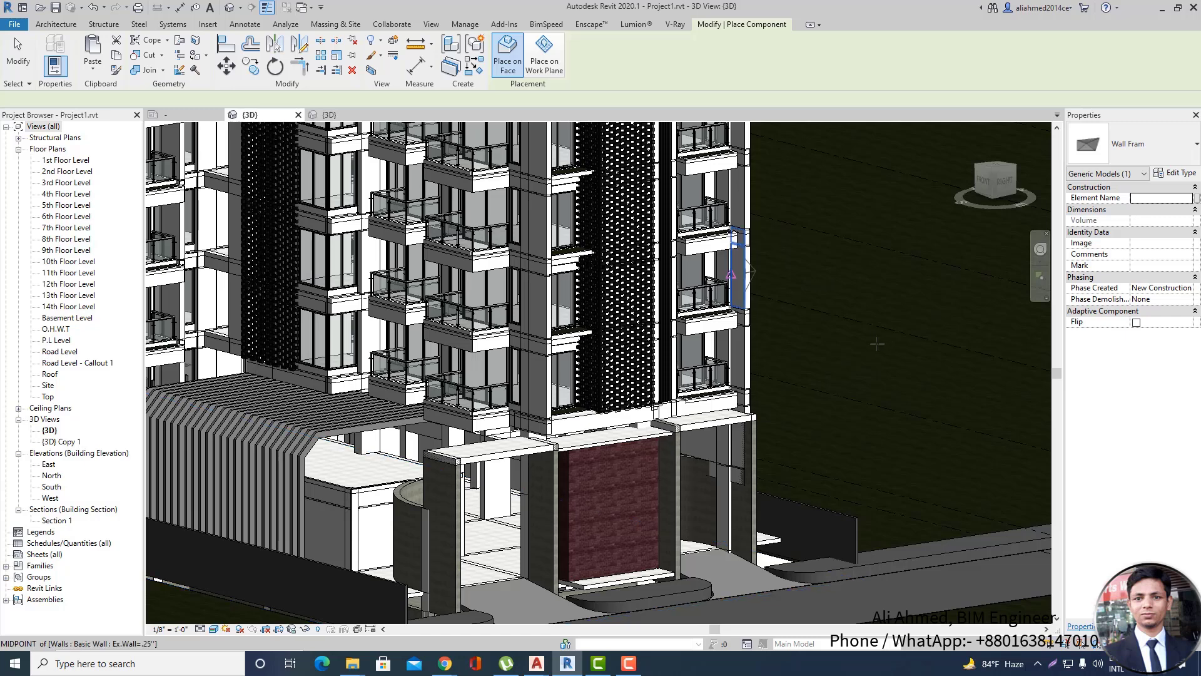
{"action": "key", "text": "Escape"}
{"action": "key", "text": "Escape"}
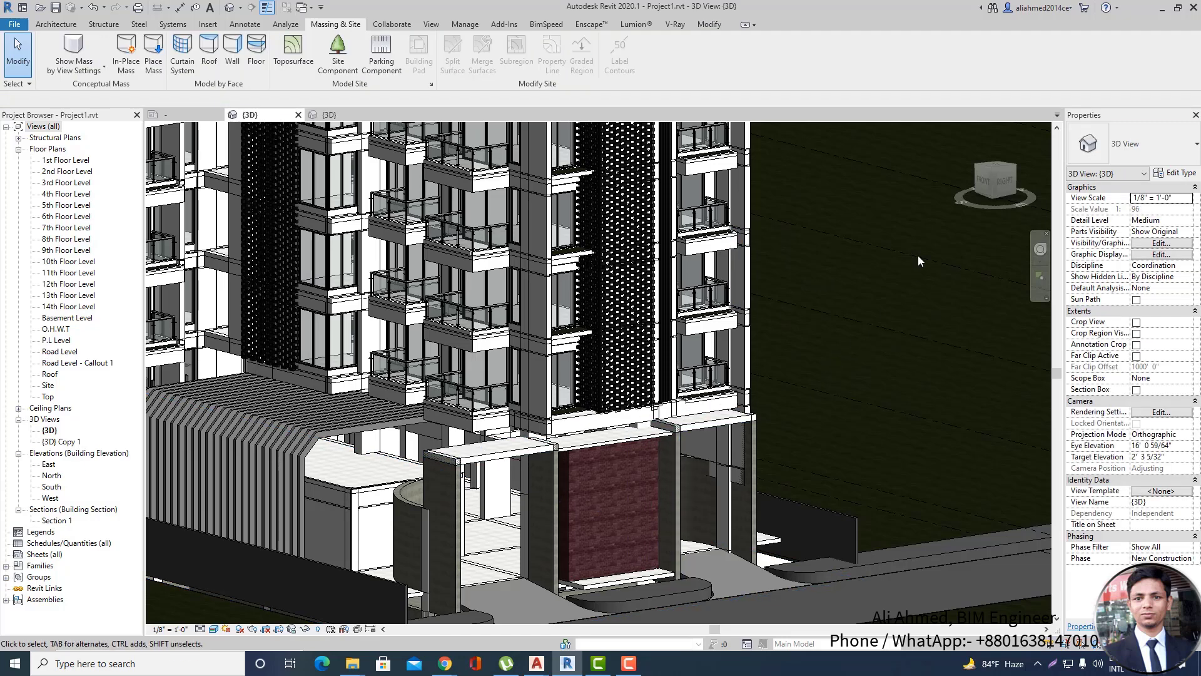
Open the East elevation and examine the brick wall above the entrance base.
{"action": "double_click", "coordinate": [50, 464]}
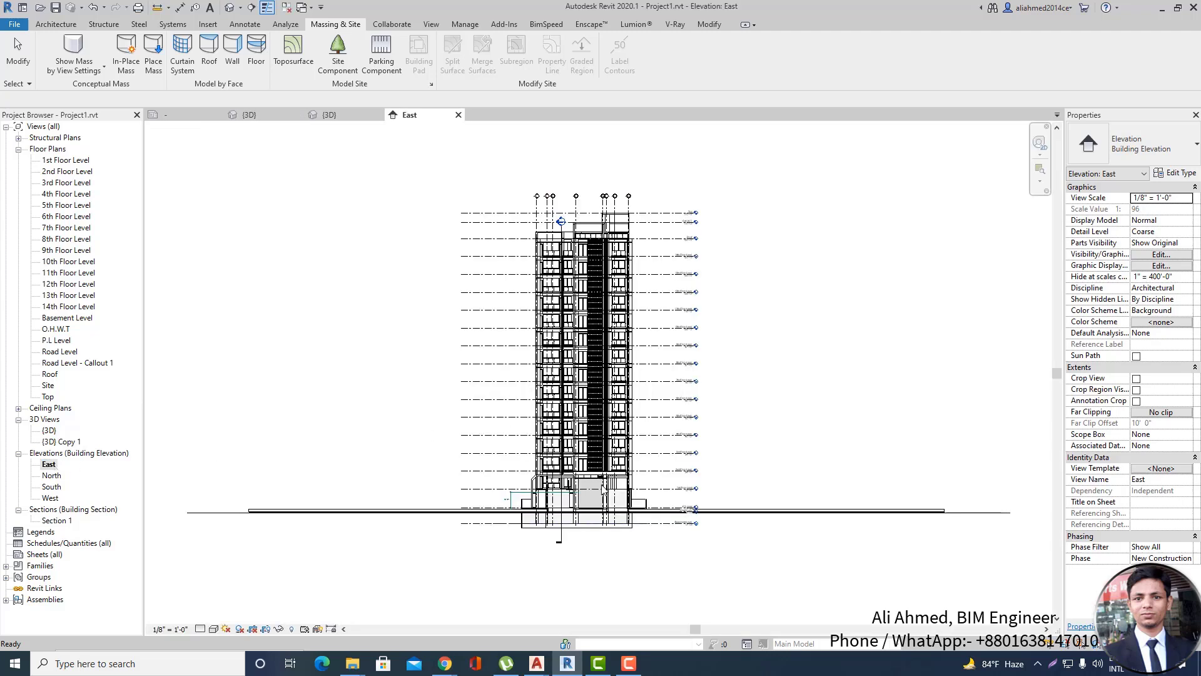
{"action": "scroll", "coordinate": [604, 466], "scroll_direction": "up", "scroll_amount": 6}
{"action": "scroll", "coordinate": [486, 582], "scroll_direction": "down", "scroll_amount": 2}
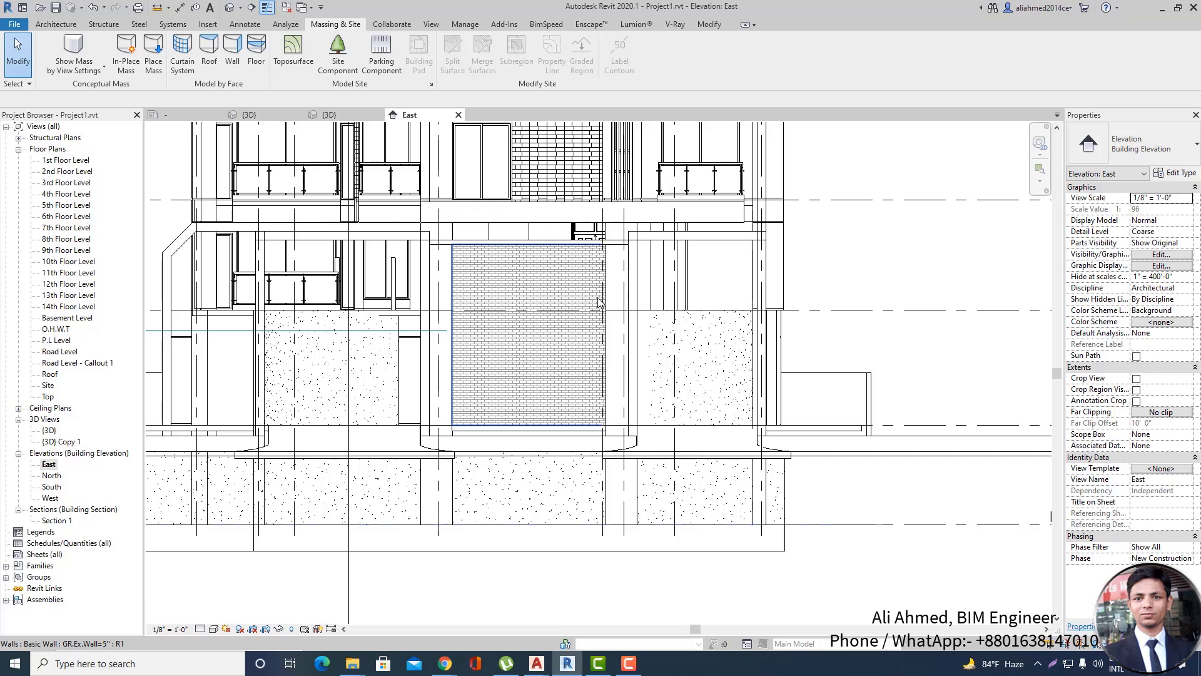
{"action": "scroll", "coordinate": [602, 299], "scroll_direction": "up", "scroll_amount": 1}
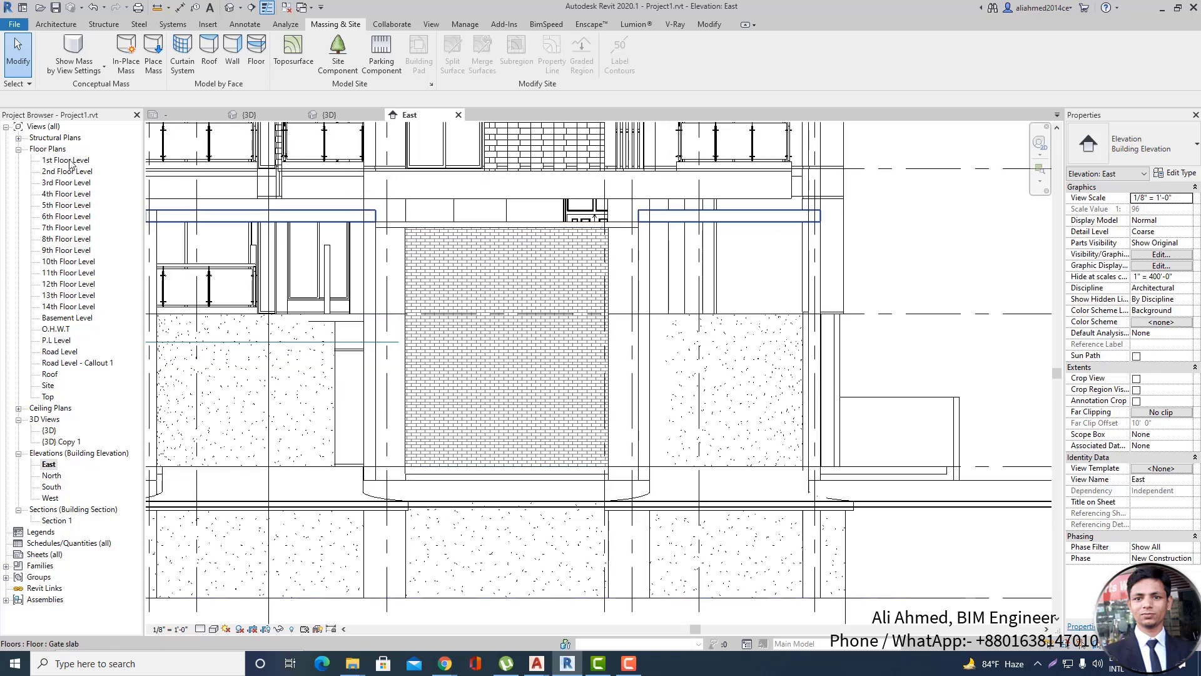
In the Road Level floor plan, set the work plane by picking the brick wall's outer face, and open Elevation: East for it.
{"action": "double_click", "coordinate": [69, 352]}
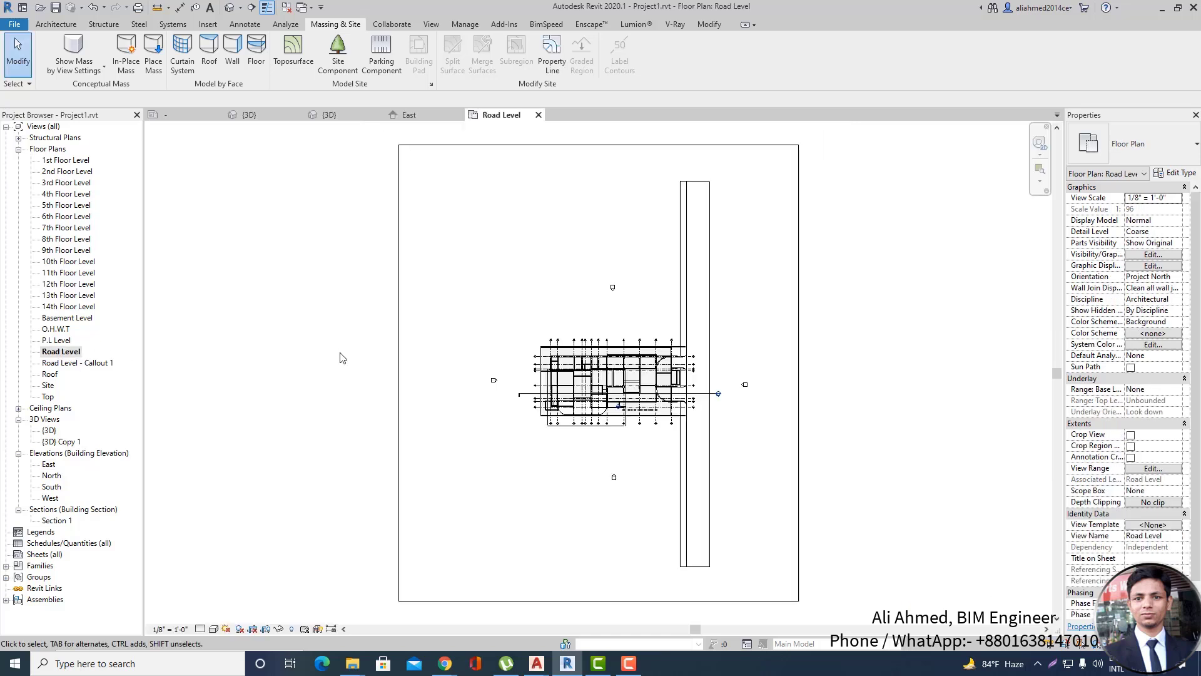
{"action": "scroll", "coordinate": [681, 388], "scroll_direction": "up", "scroll_amount": 10}
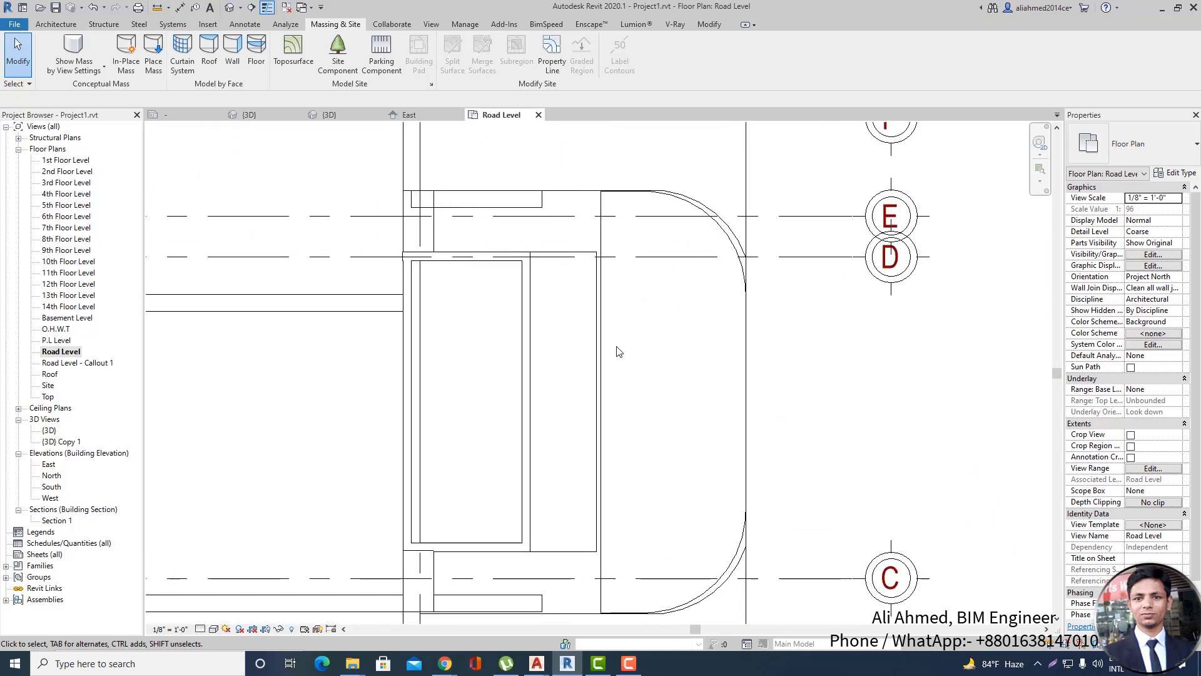
{"action": "left_click", "coordinate": [535, 314]}
{"action": "key", "text": "Escape"}
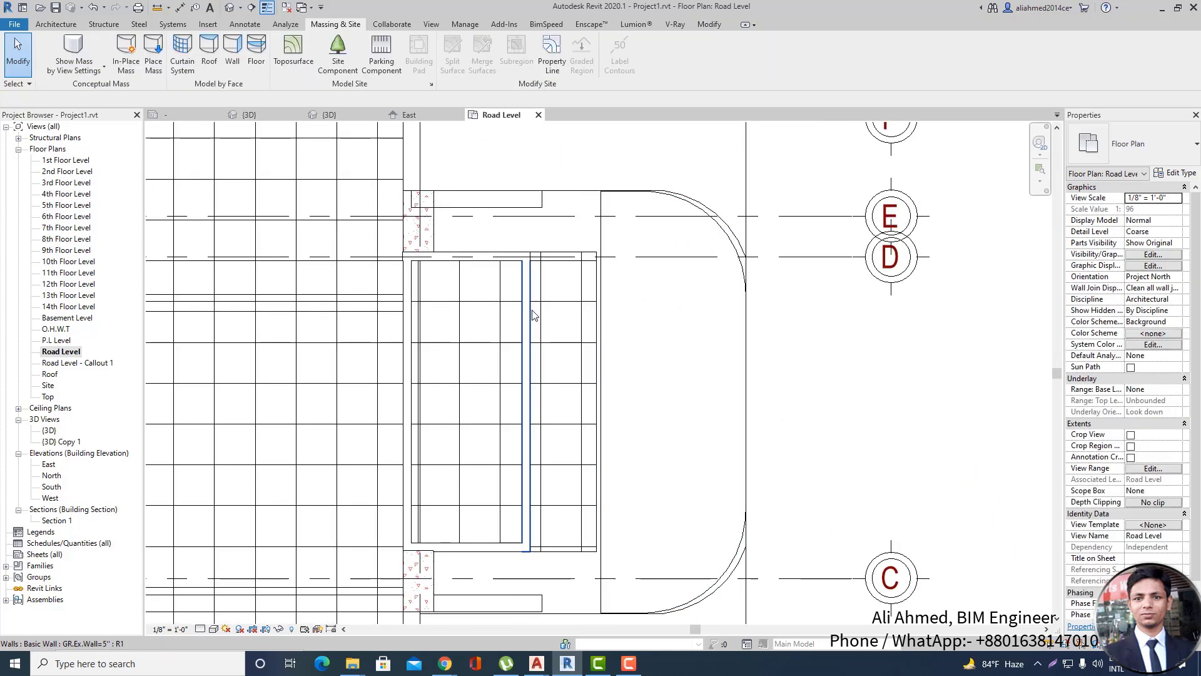
{"action": "left_click", "coordinate": [55, 24]}
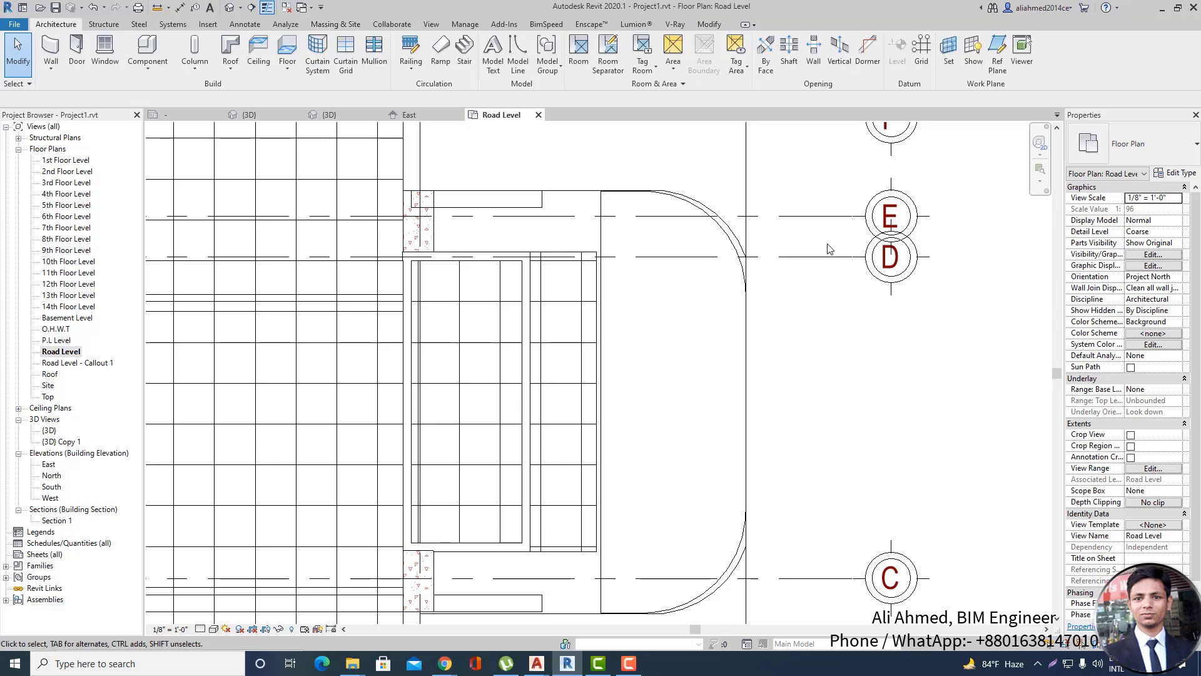
{"action": "left_click", "coordinate": [948, 49]}
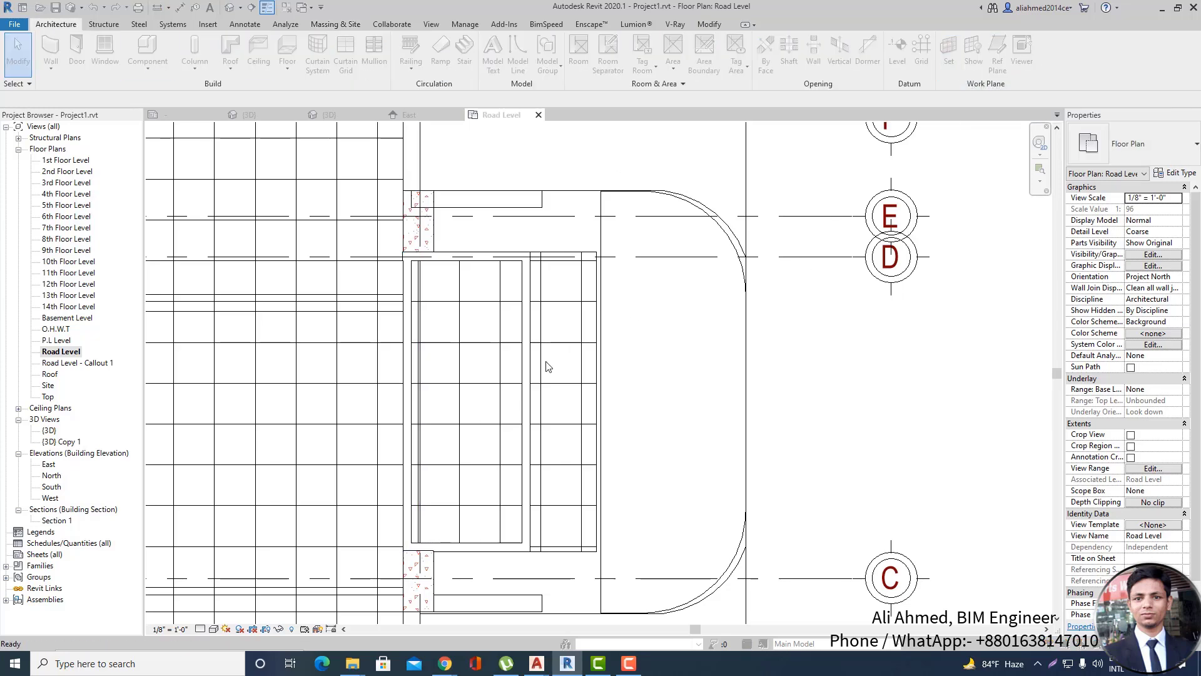
{"action": "left_click", "coordinate": [511, 349]}
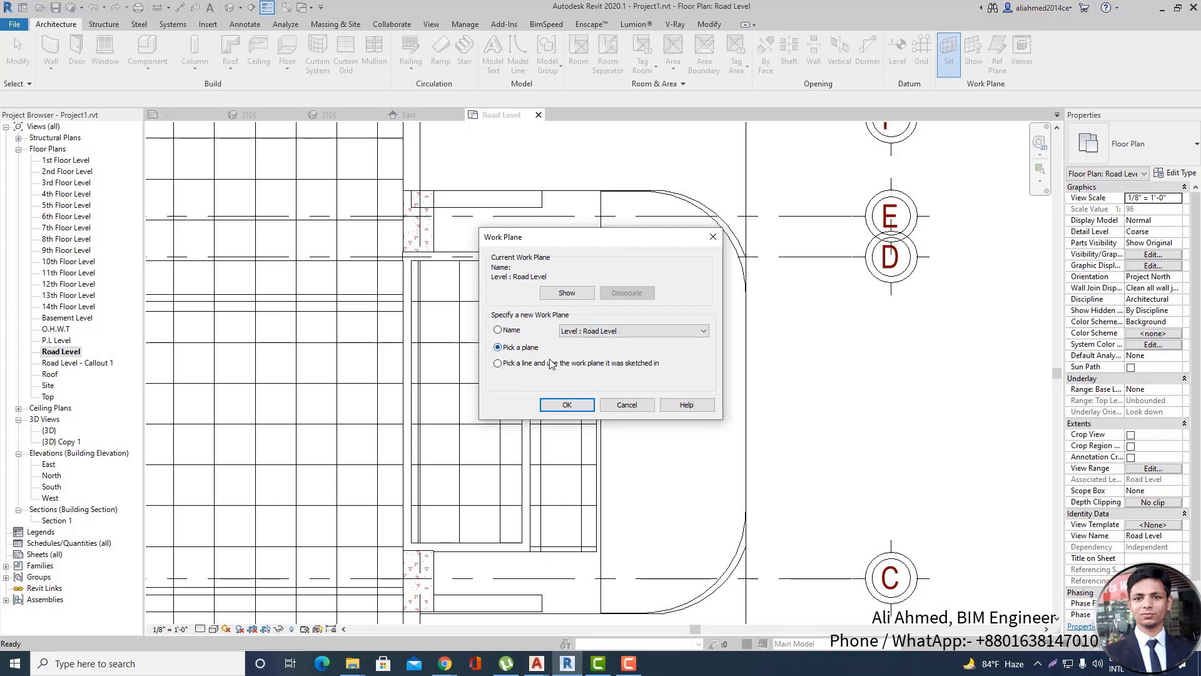
{"action": "left_click", "coordinate": [569, 404]}
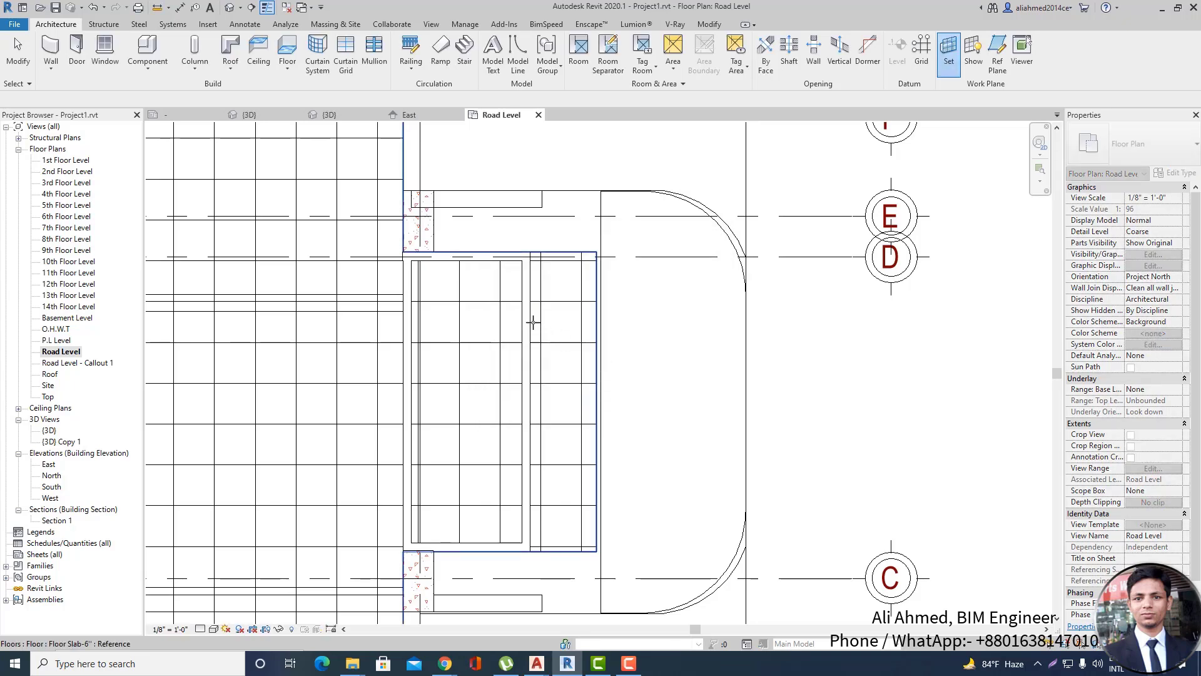
{"action": "left_click", "coordinate": [531, 357]}
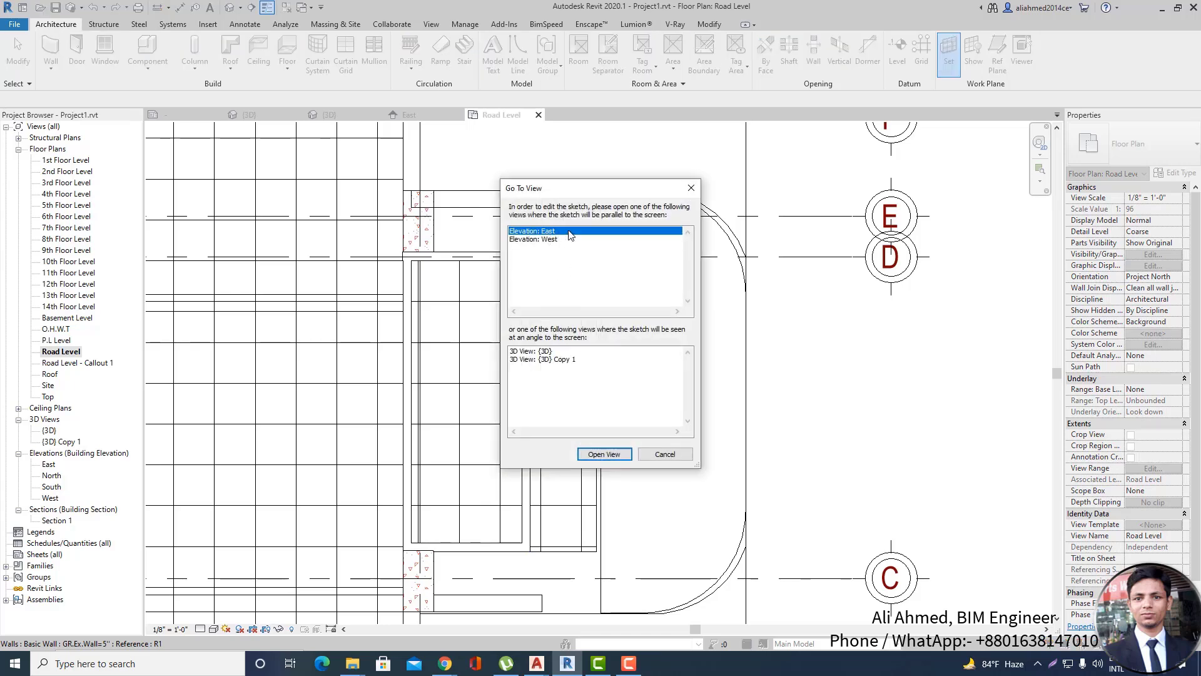
{"action": "left_click", "coordinate": [604, 454]}
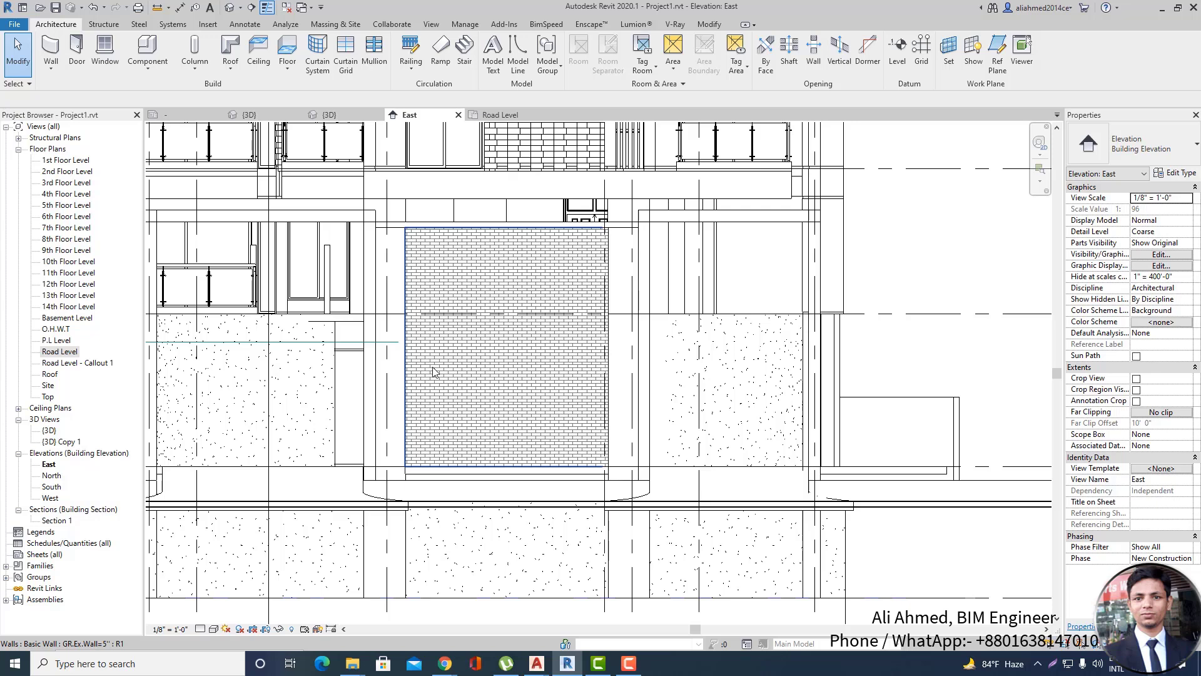
Draw a model-line rectangle about 2'-10" wide and 2'-11" high on the brick wall face in the East elevation.
{"action": "scroll", "coordinate": [536, 285], "scroll_direction": "up", "scroll_amount": 5}
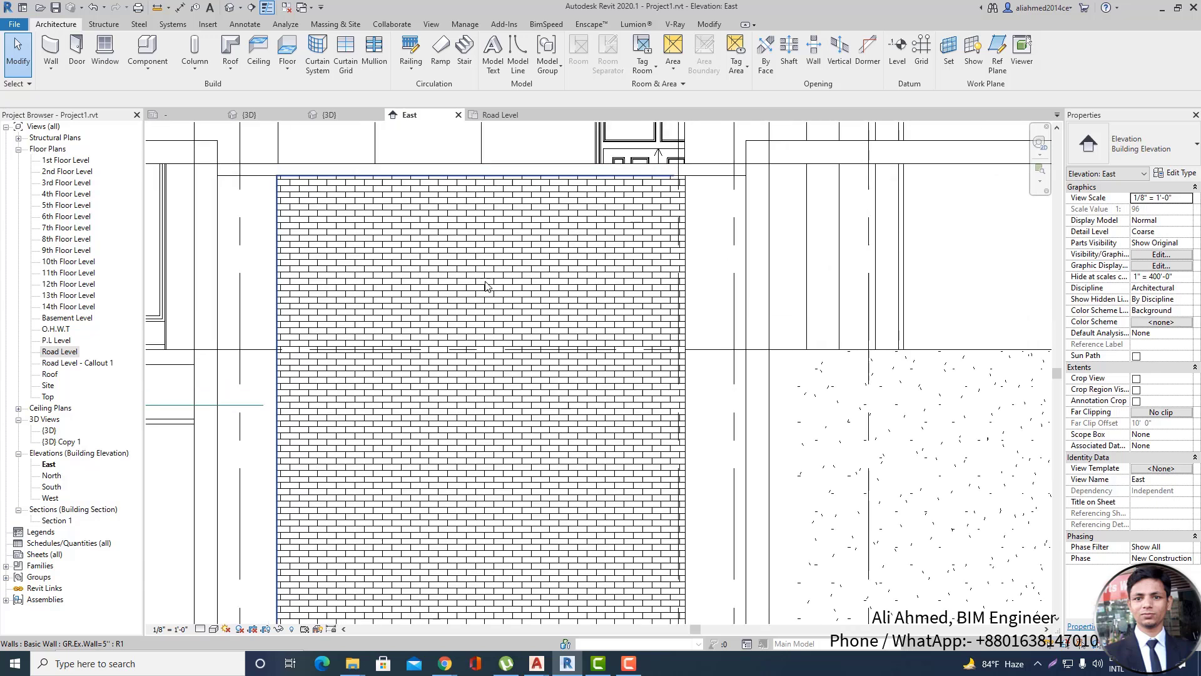
{"action": "scroll", "coordinate": [463, 247], "scroll_direction": "down", "scroll_amount": 2}
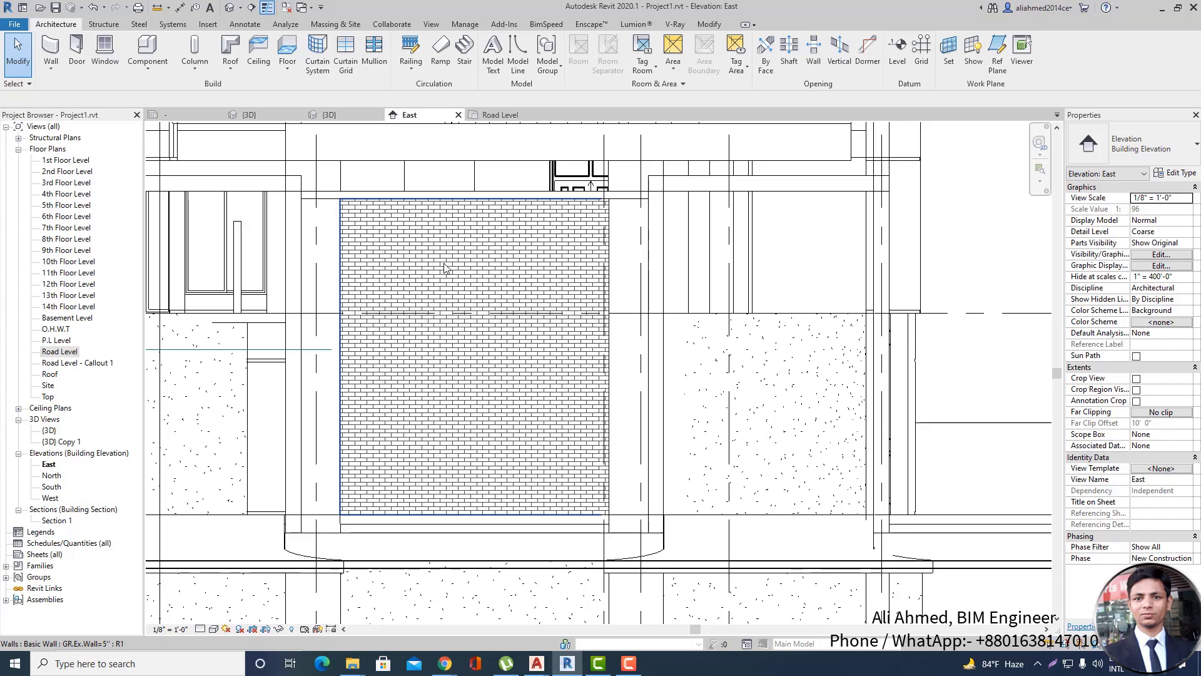
{"action": "left_click", "coordinate": [517, 55]}
{"action": "scroll", "coordinate": [345, 509], "scroll_direction": "up", "scroll_amount": 3}
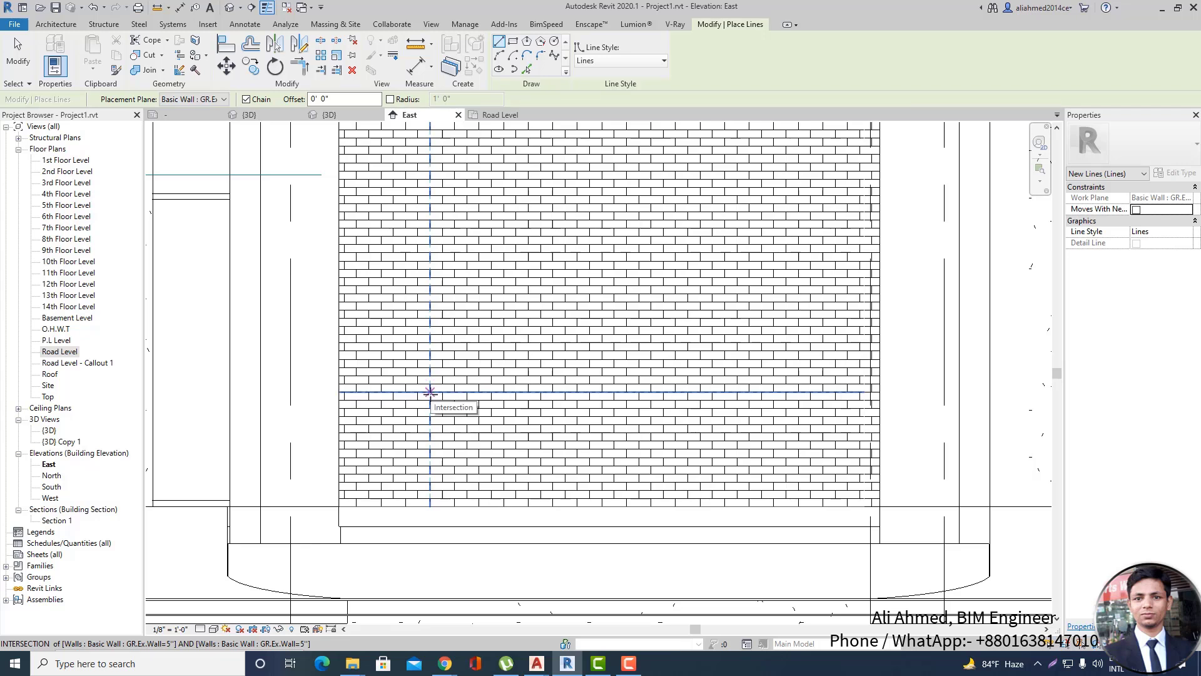
{"action": "left_click", "coordinate": [430, 392]}
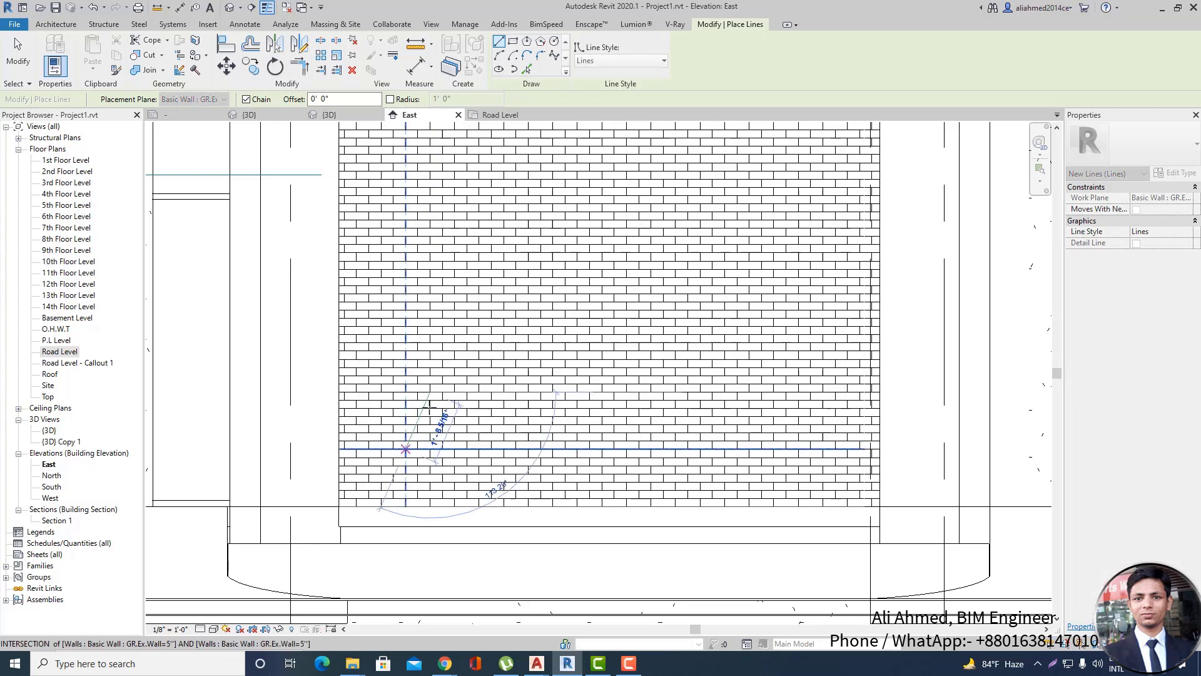
{"action": "key", "text": "Escape"}
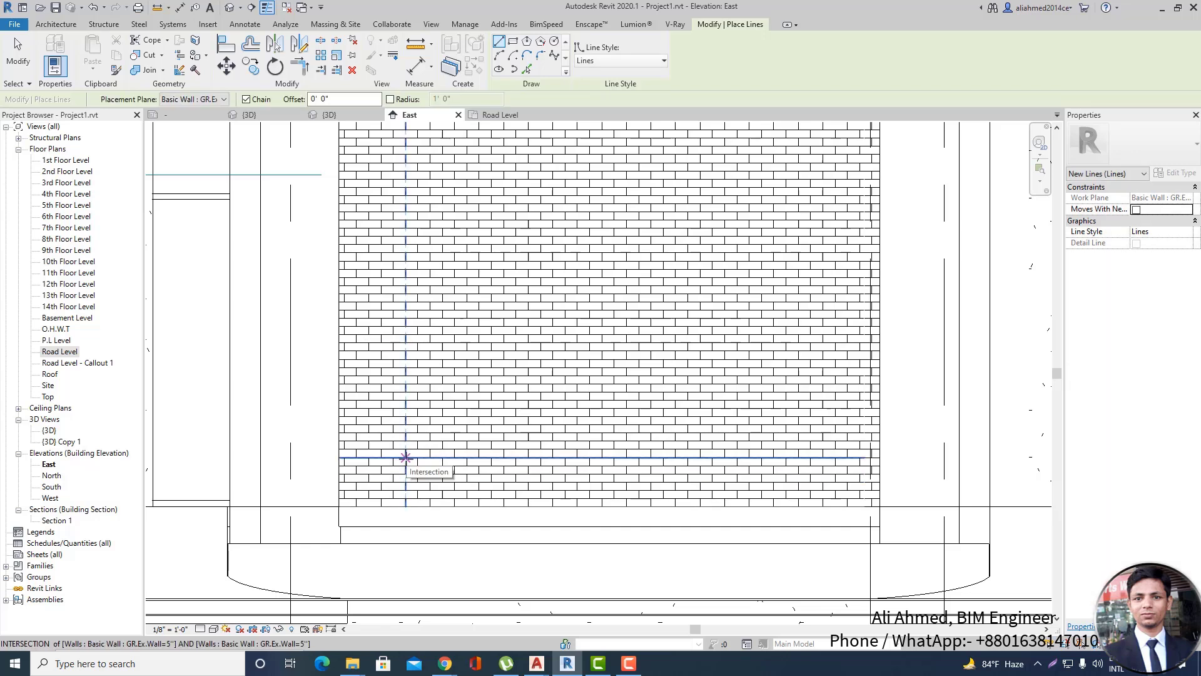
{"action": "left_click", "coordinate": [429, 375]}
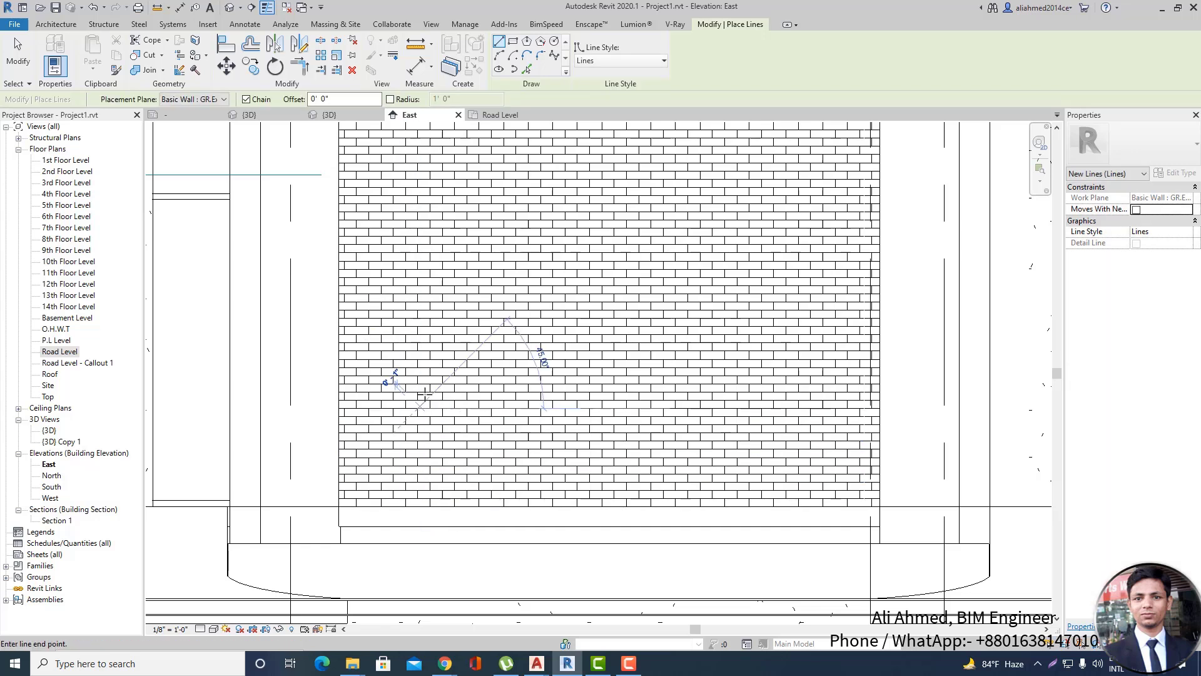
{"action": "left_click", "coordinate": [513, 41]}
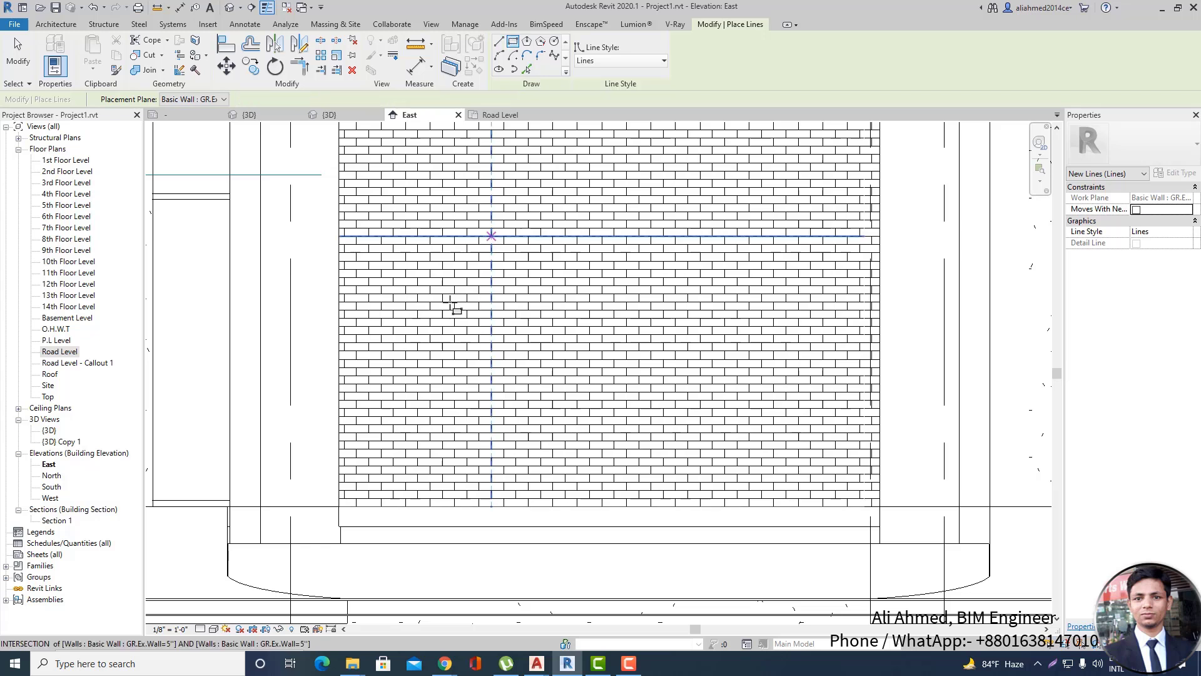
{"action": "left_click", "coordinate": [429, 277]}
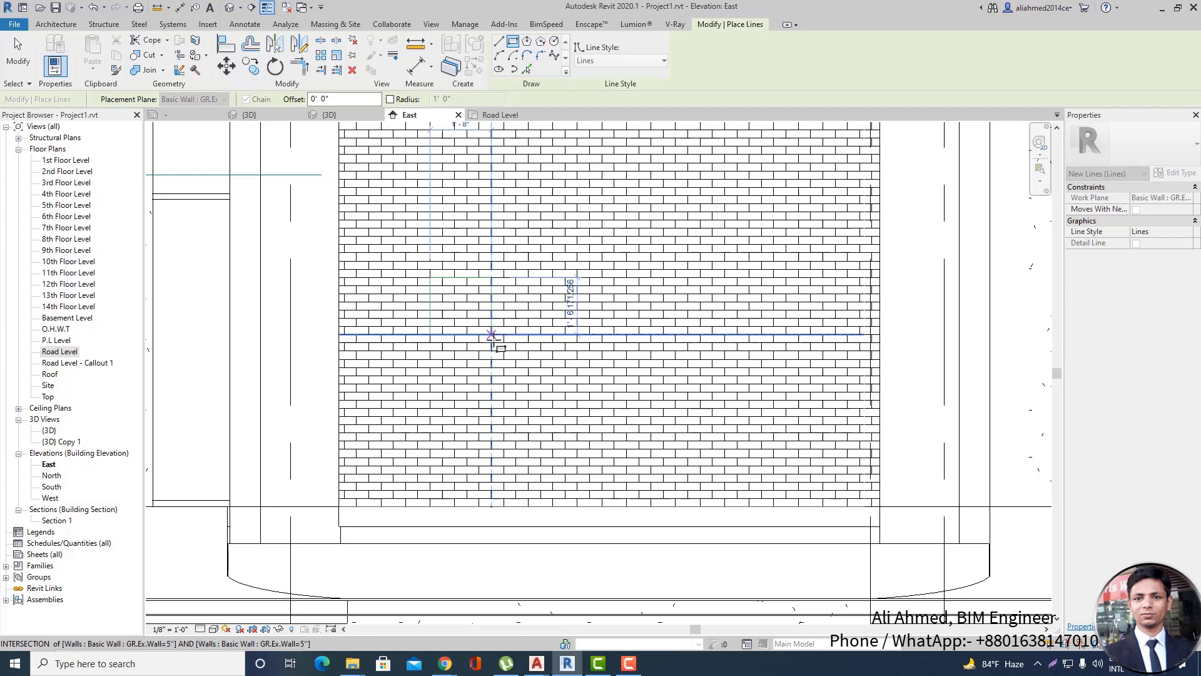
{"action": "left_click", "coordinate": [534, 384]}
{"action": "key", "text": "Escape"}
{"action": "key", "text": "Escape"}
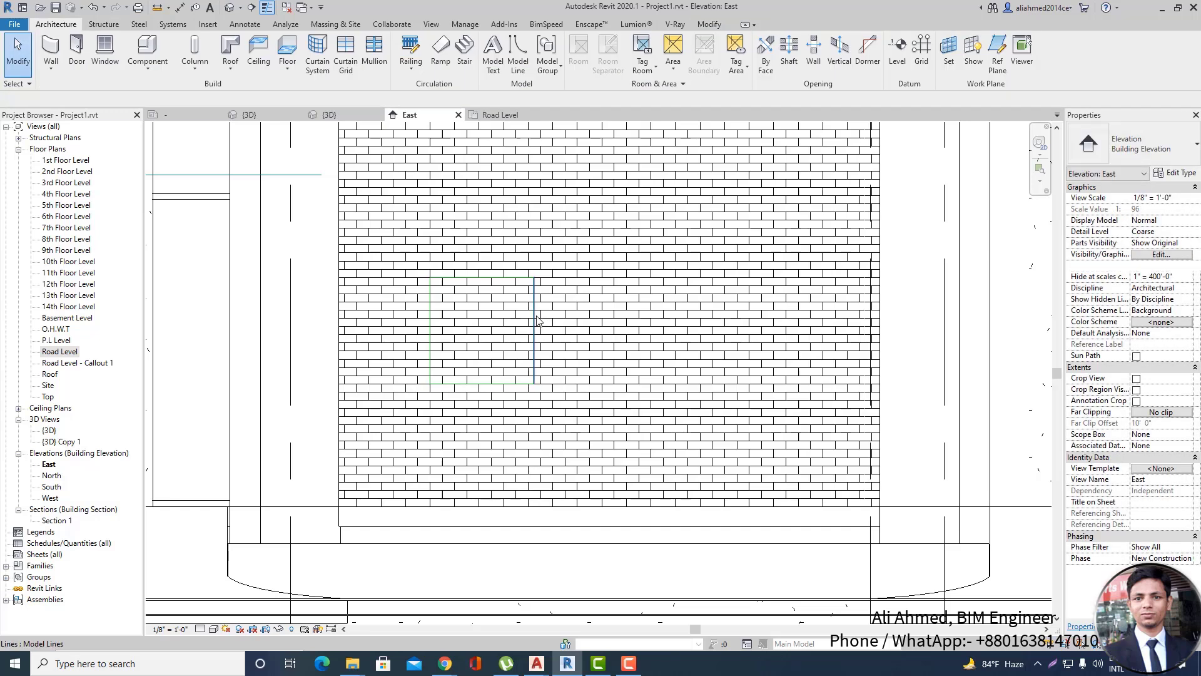
Set the model-line rectangle's width to 2'-0" by moving its right edge.
{"action": "left_click", "coordinate": [535, 300]}
{"action": "left_click", "coordinate": [483, 242]}
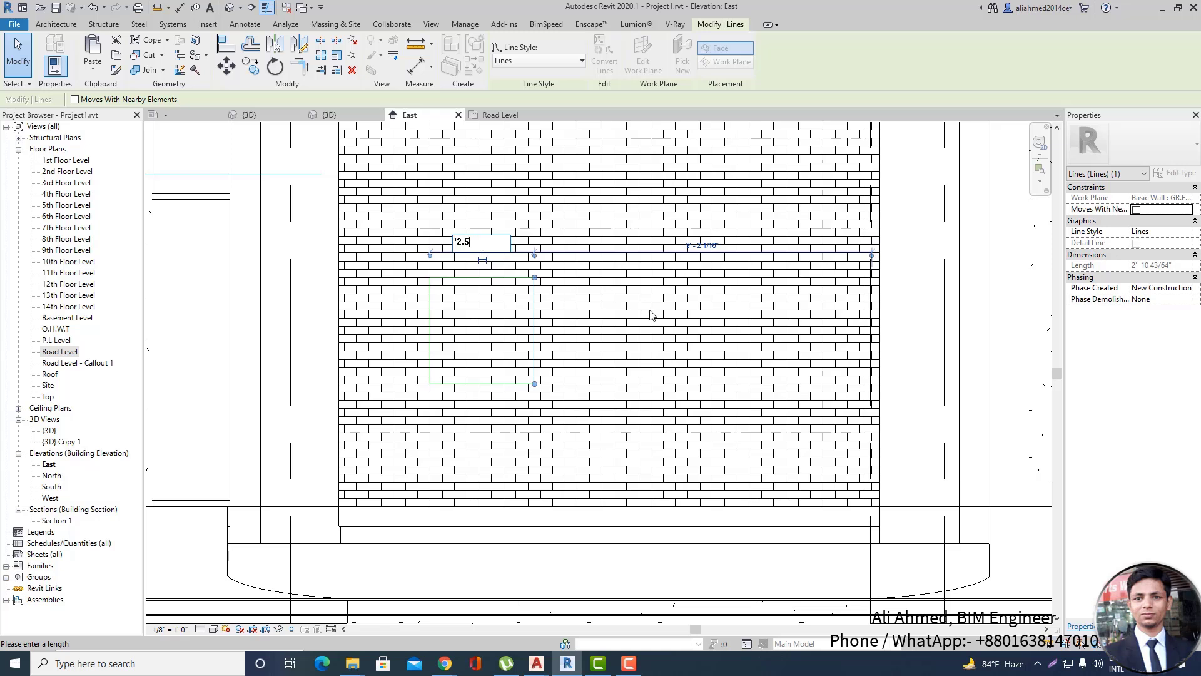
{"action": "key", "text": "Return"}
{"action": "left_click", "coordinate": [690, 273]}
{"action": "key", "text": "Return"}
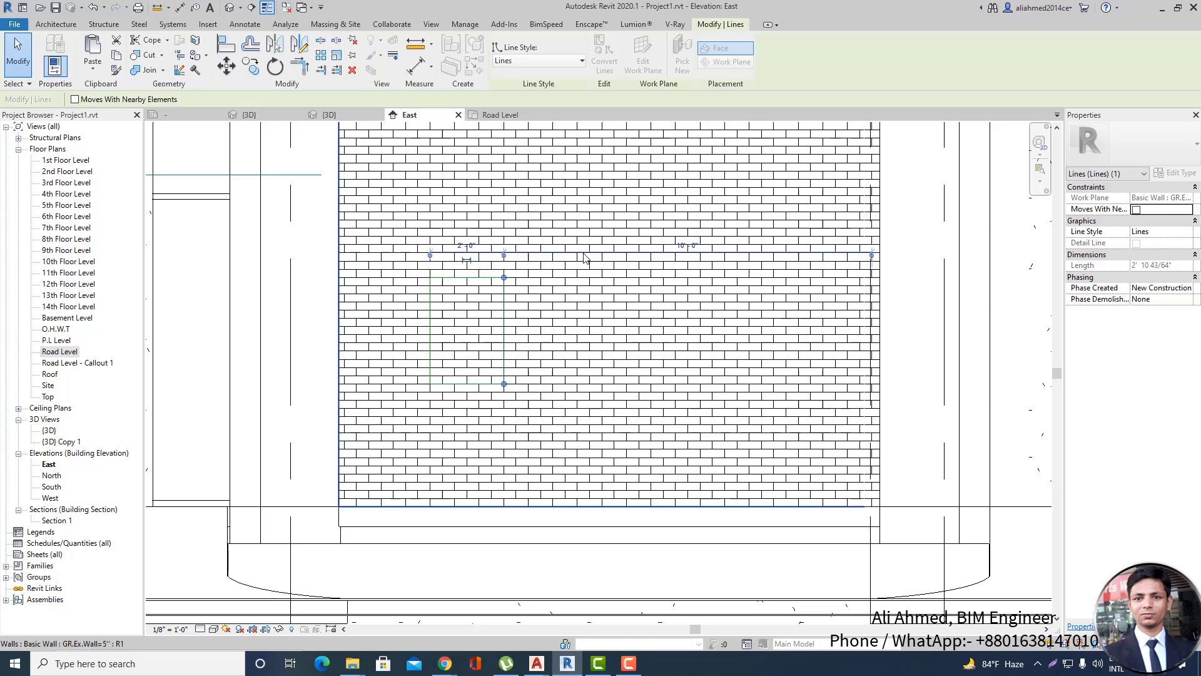
{"action": "left_click", "coordinate": [535, 343]}
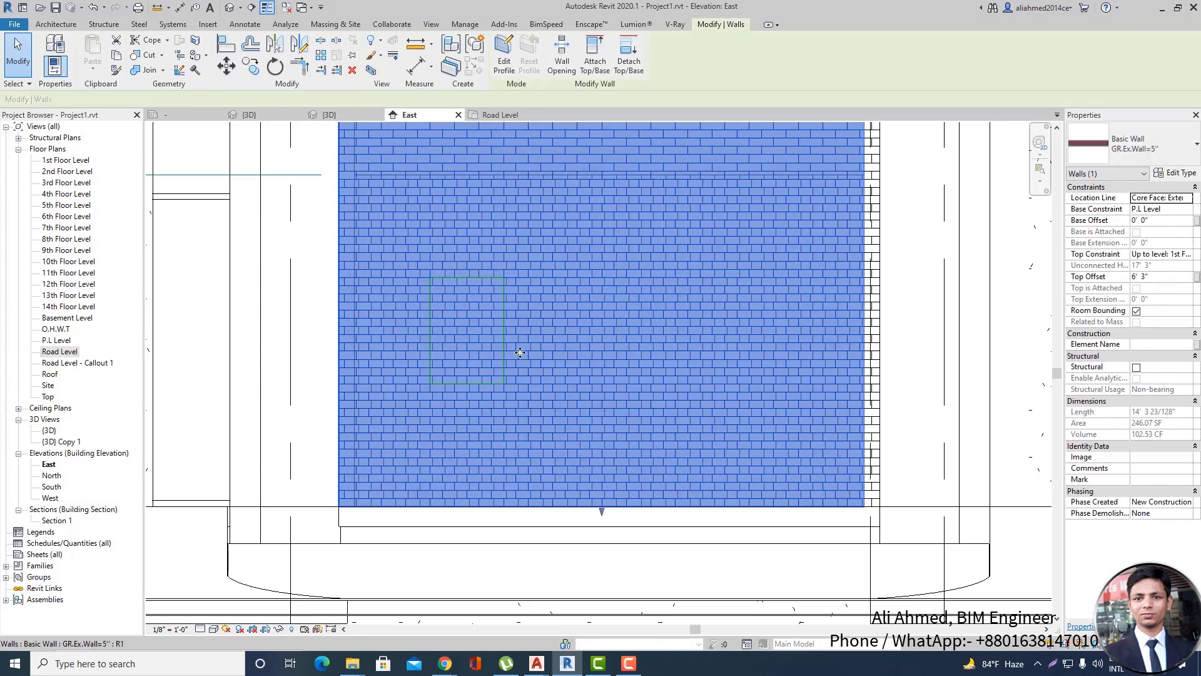
{"action": "key", "text": "Escape"}
Move the rectangle's bottom line up to make the rectangle about 2'-7" high.
{"action": "left_click", "coordinate": [485, 384]}
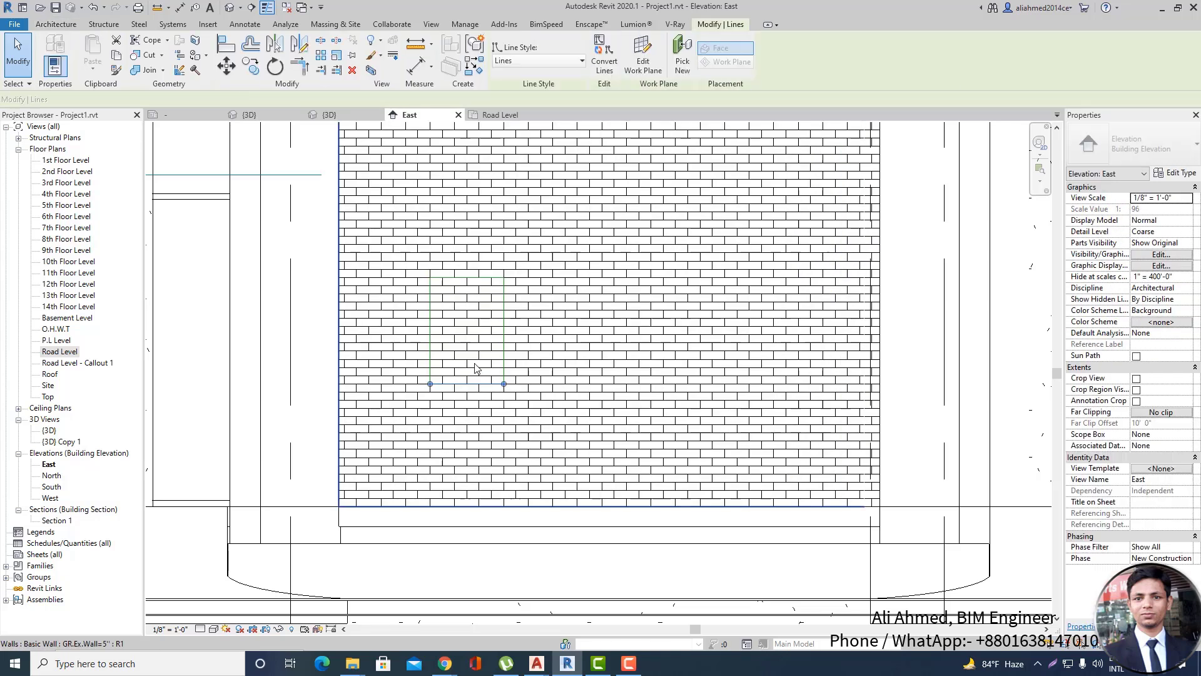
{"action": "scroll", "coordinate": [463, 372], "scroll_direction": "up", "scroll_amount": 1}
{"action": "key", "text": "Escape"}
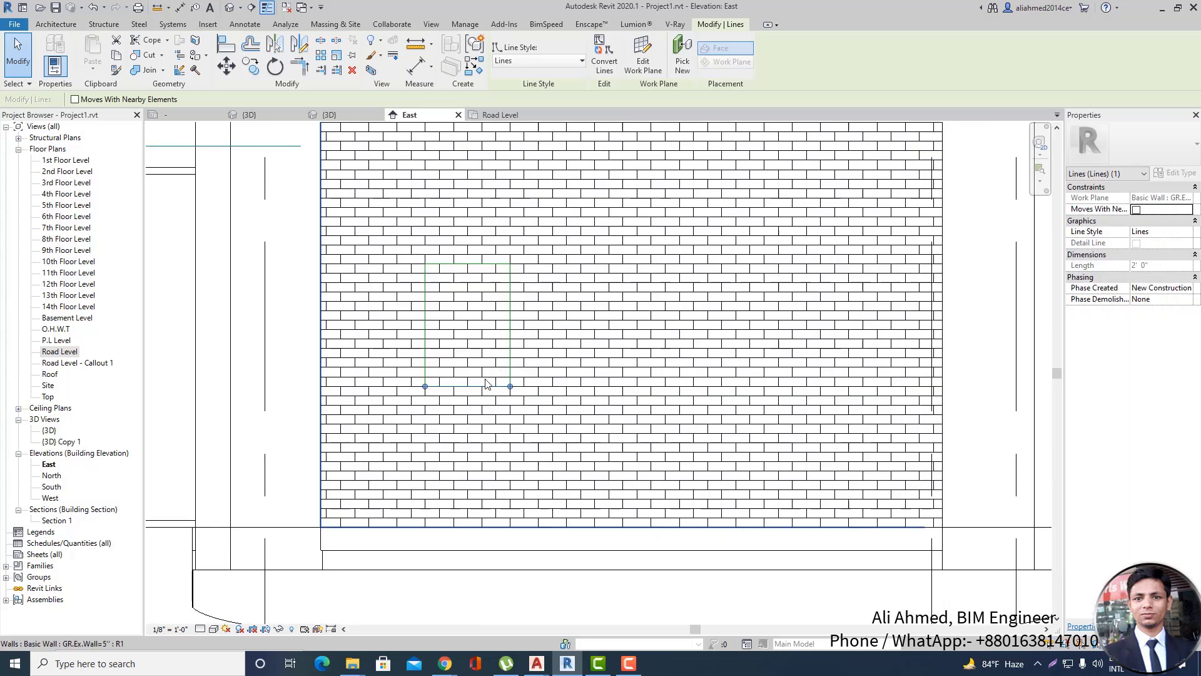
{"action": "left_click", "coordinate": [459, 387]}
{"action": "scroll", "coordinate": [460, 387], "scroll_direction": "up", "scroll_amount": 1}
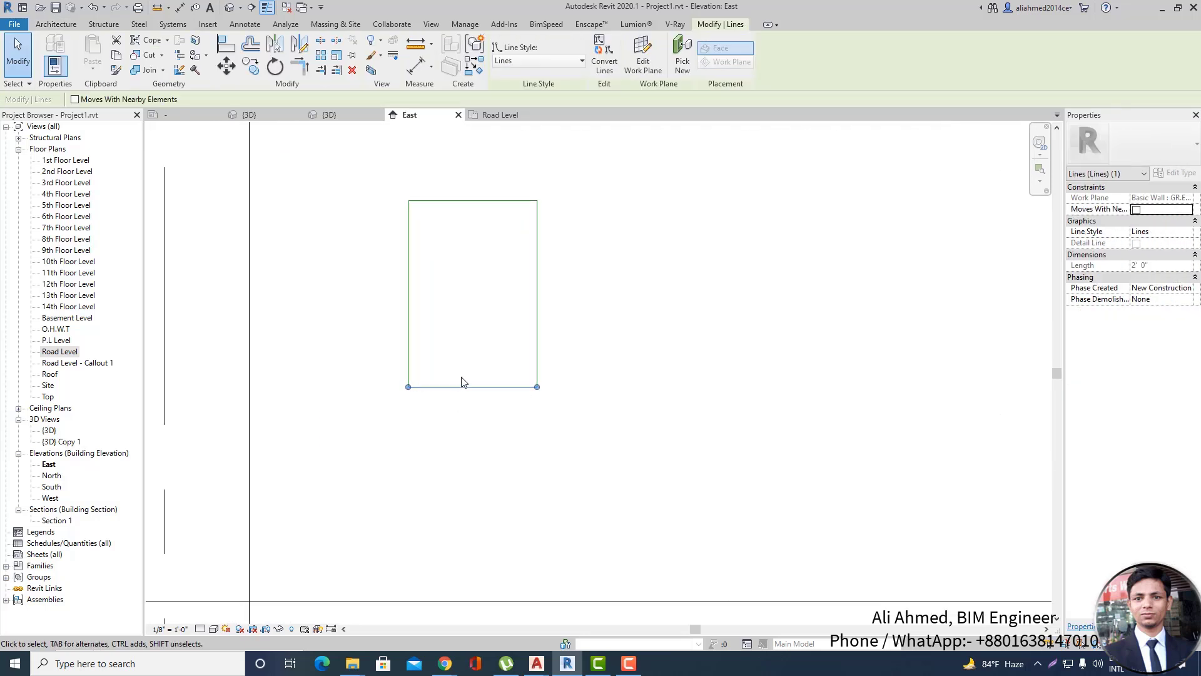
{"action": "mouse_move", "coordinate": [478, 388]}
{"action": "left_mouse_down"}
{"action": "mouse_move", "coordinate": [481, 354]}
{"action": "mouse_move", "coordinate": [482, 368]}
{"action": "left_mouse_up"}
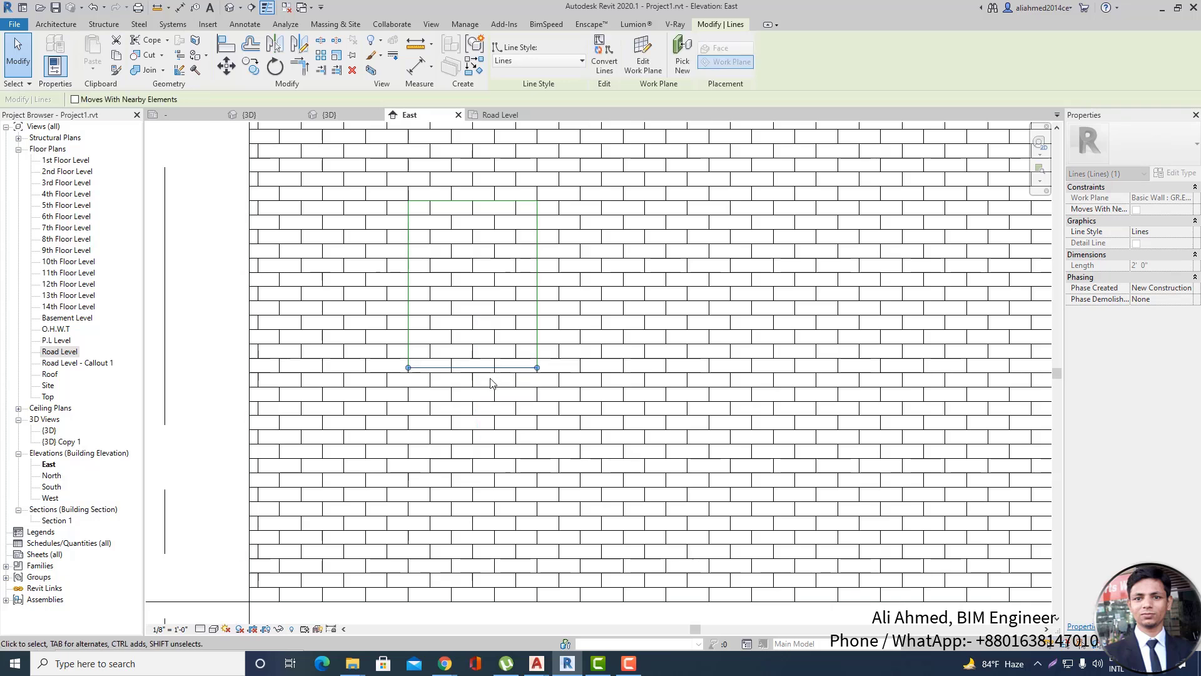
{"action": "key", "text": "Escape"}
Add an aligned dimension between the rectangle's top and bottom lines, placed beyond the wall's left edge.
{"action": "left_click", "coordinate": [485, 201]}
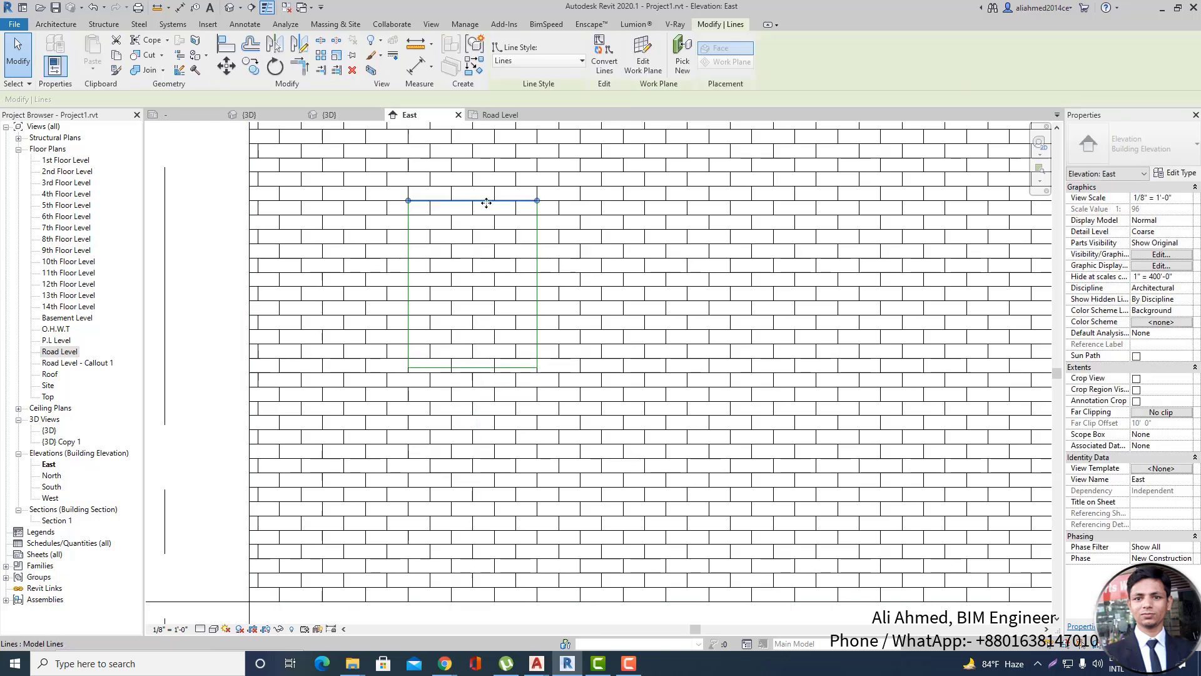
{"action": "key", "text": "Escape"}
{"action": "left_click", "coordinate": [538, 276]}
{"action": "key", "text": "Escape"}
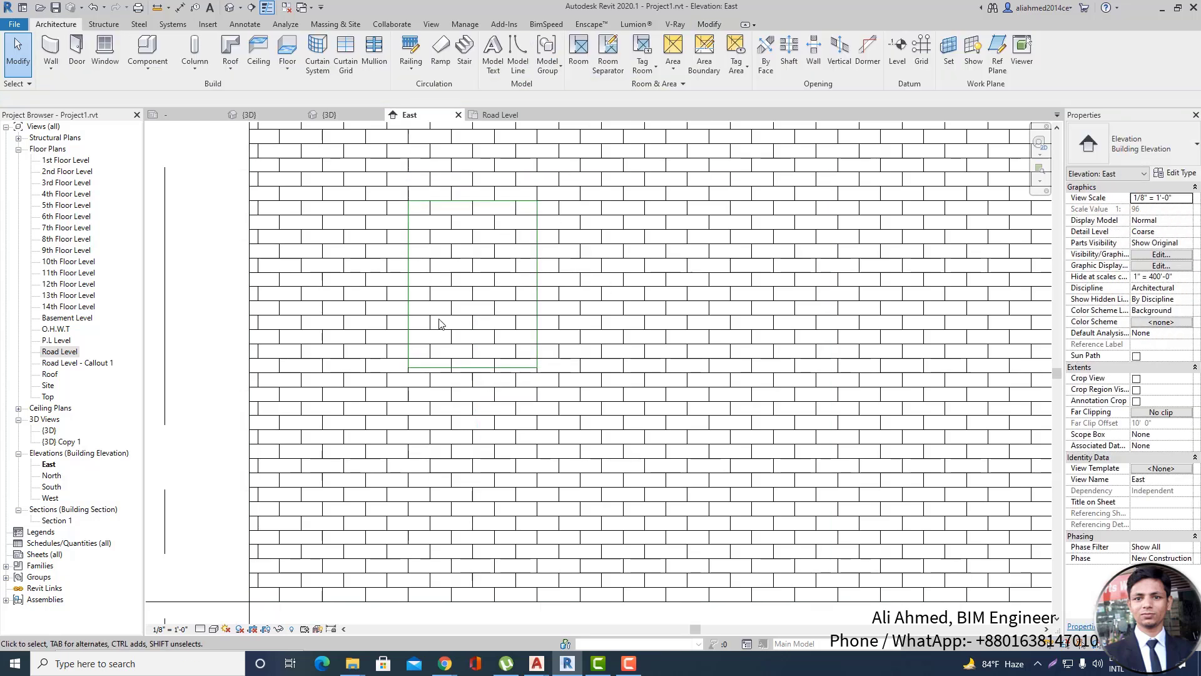
{"action": "left_click", "coordinate": [510, 368]}
{"action": "key", "text": "d"}
{"action": "key", "text": "i"}
{"action": "left_click", "coordinate": [485, 201]}
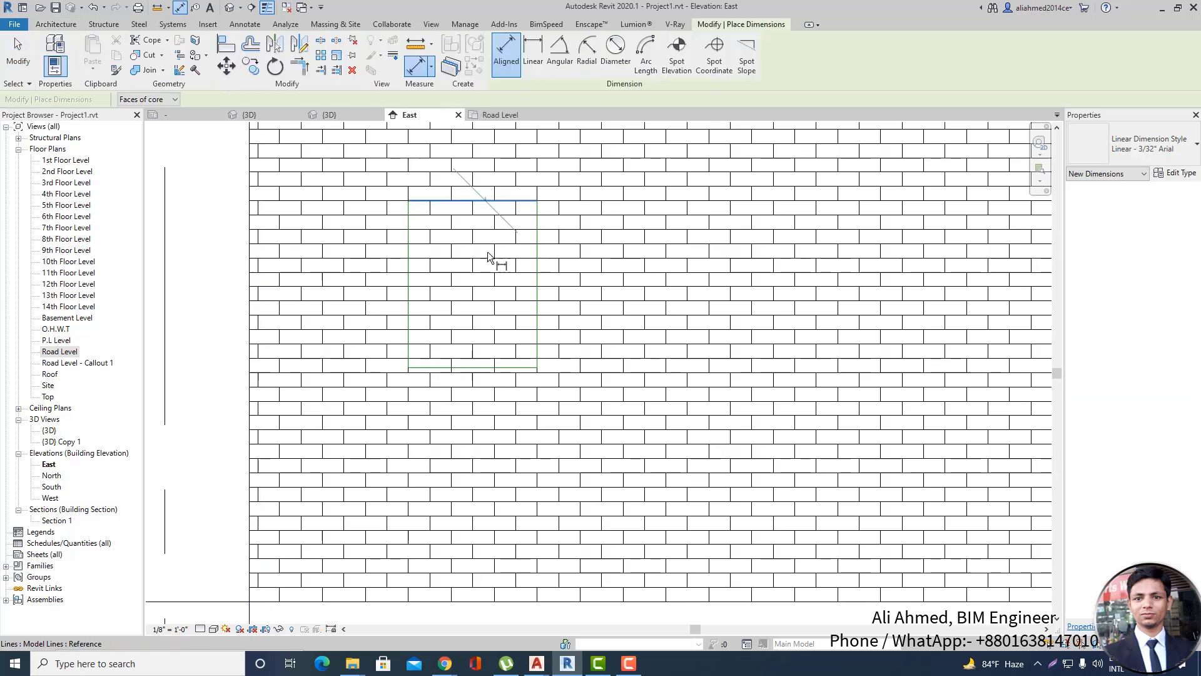
{"action": "scroll", "coordinate": [599, 382], "scroll_direction": "down", "scroll_amount": 2}
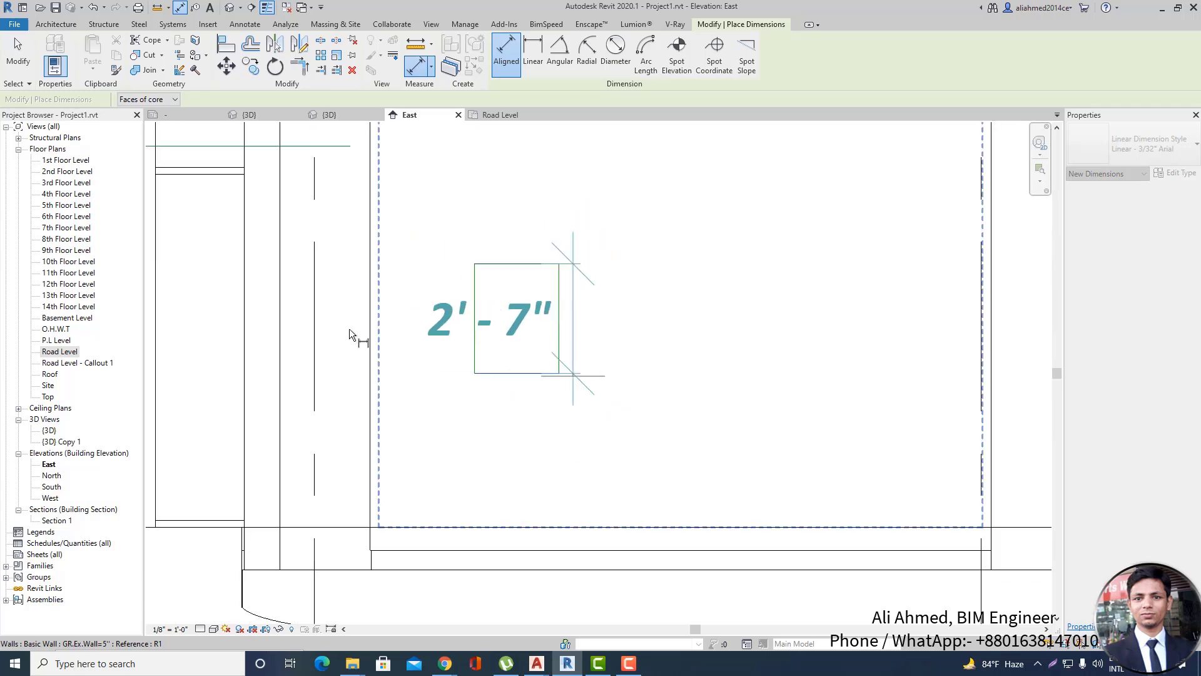
{"action": "key", "text": "Escape"}
{"action": "key", "text": "Escape"}
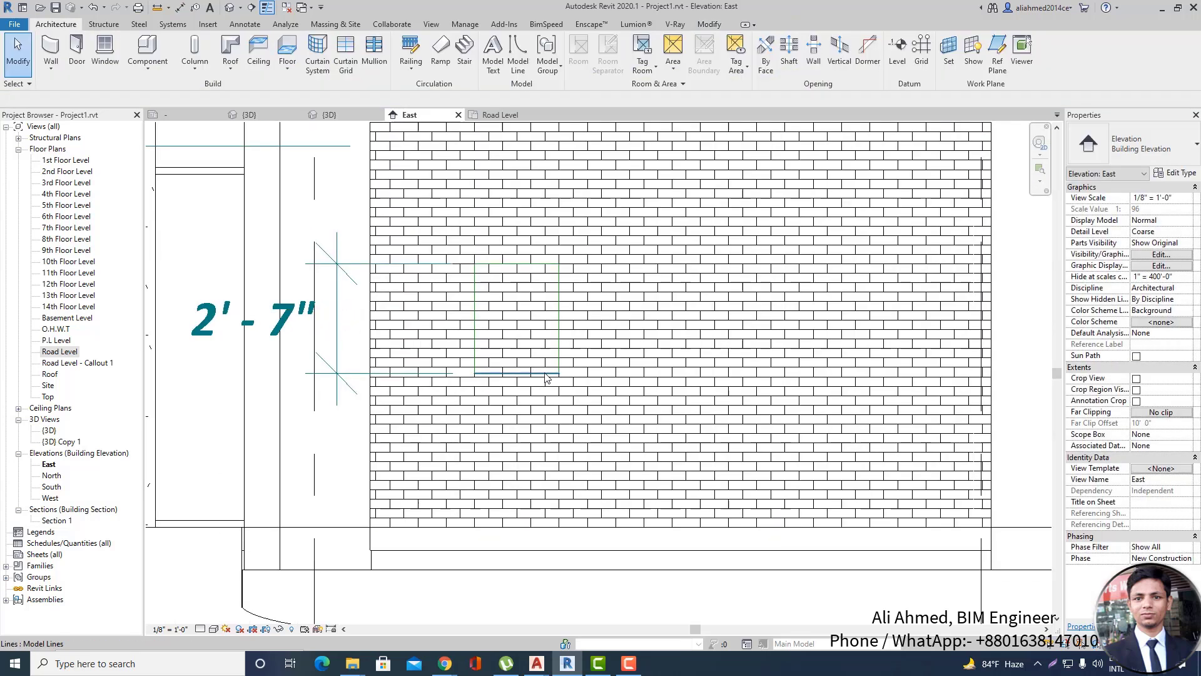
Set the model-line rectangle's height to 2'-0" through its dimension, and delete that dimension.
{"action": "left_click", "coordinate": [517, 373]}
{"action": "left_click", "coordinate": [305, 320]}
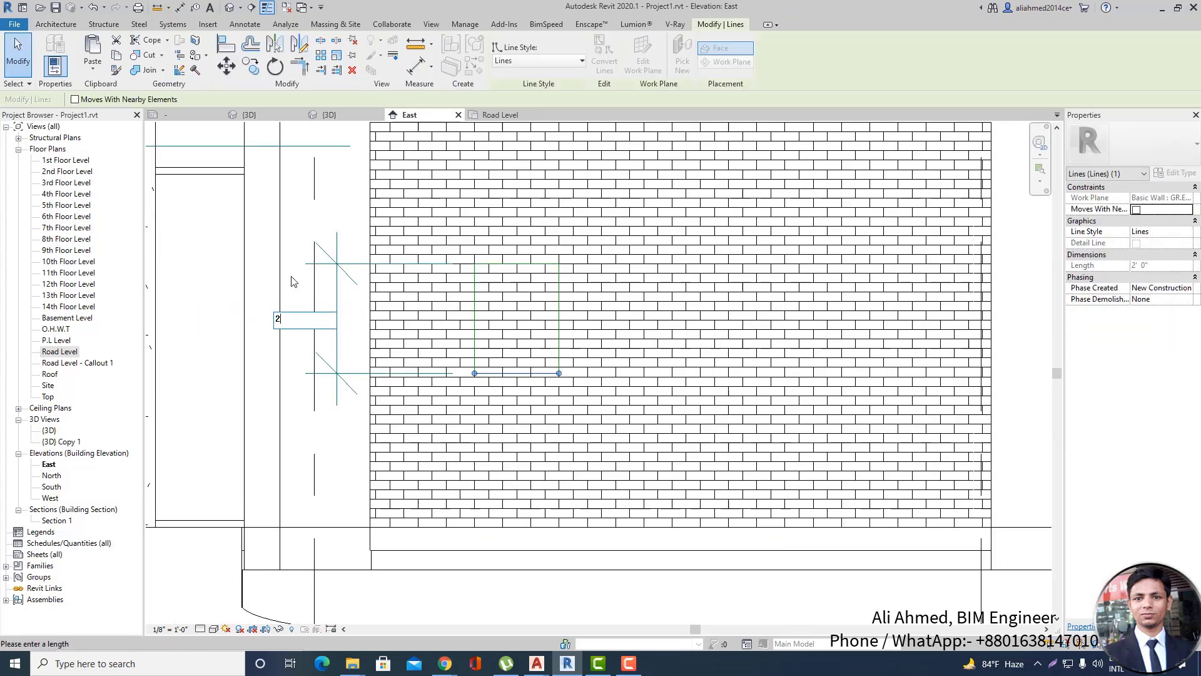
{"action": "key", "text": "Return"}
{"action": "key", "text": "Escape"}
{"action": "left_click", "coordinate": [343, 269]}
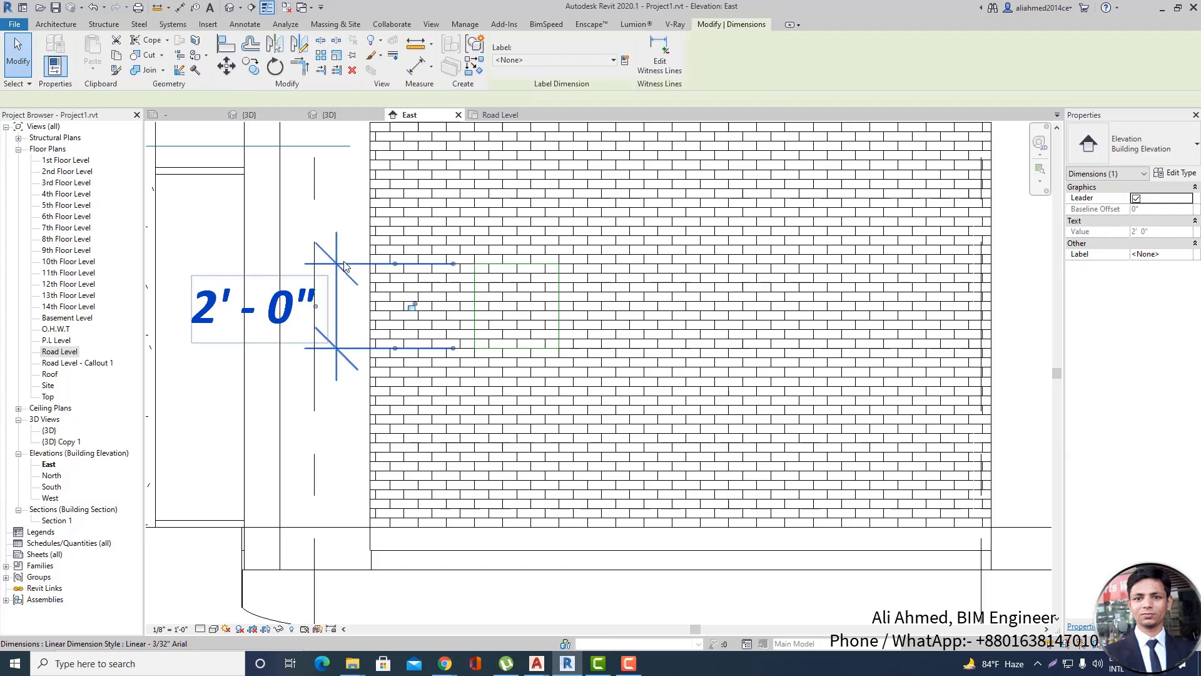
{"action": "key", "text": "Delete"}
Rotate the four lines of the 2'-0" square by 45° about its centre.
{"action": "left_click_drag", "start_coordinate": [343, 234], "coordinate": [685, 410]}
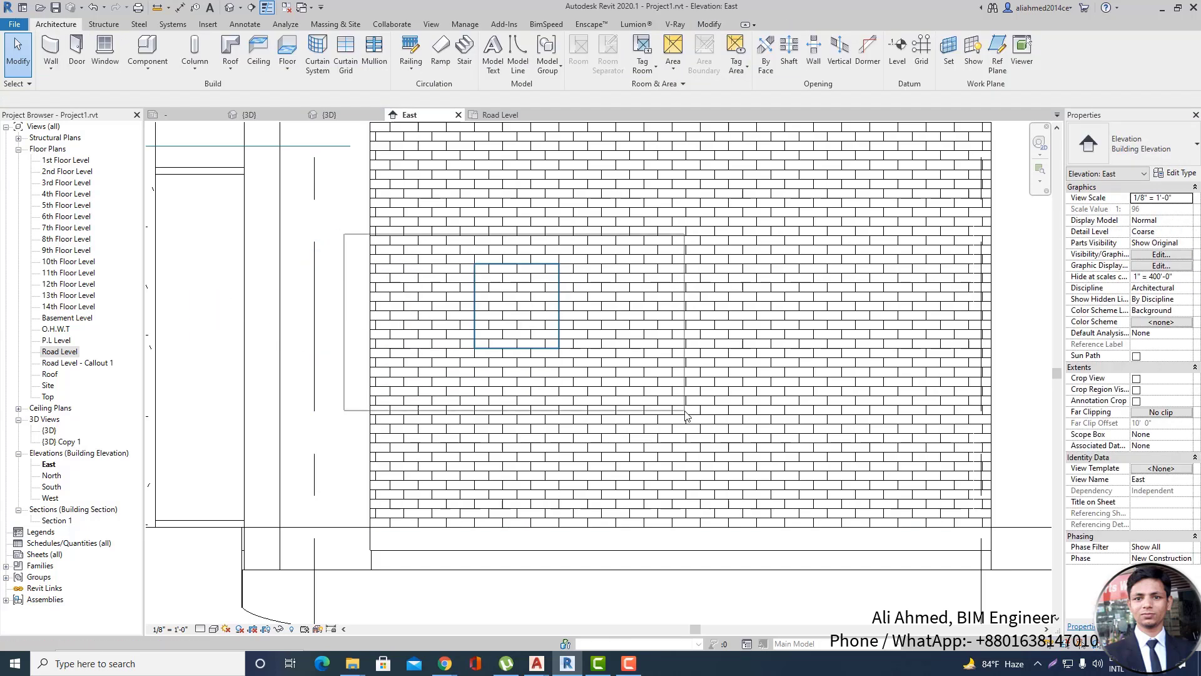
{"action": "scroll", "coordinate": [649, 336], "scroll_direction": "down", "scroll_amount": 2}
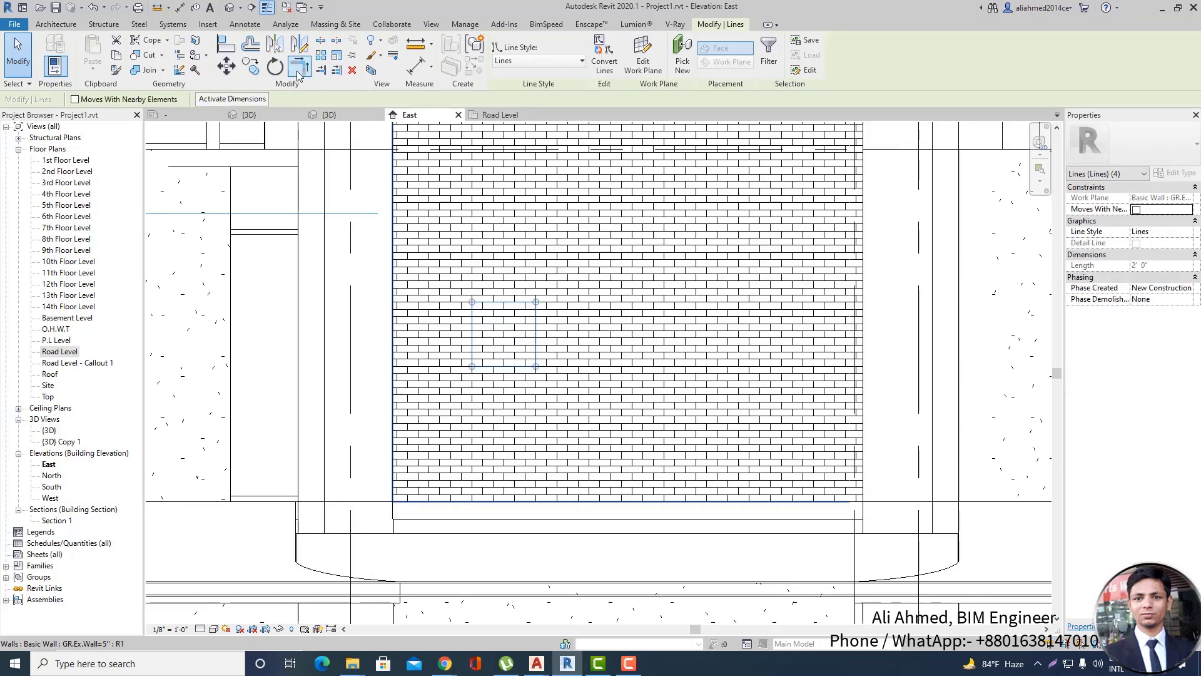
{"action": "left_click", "coordinate": [275, 66]}
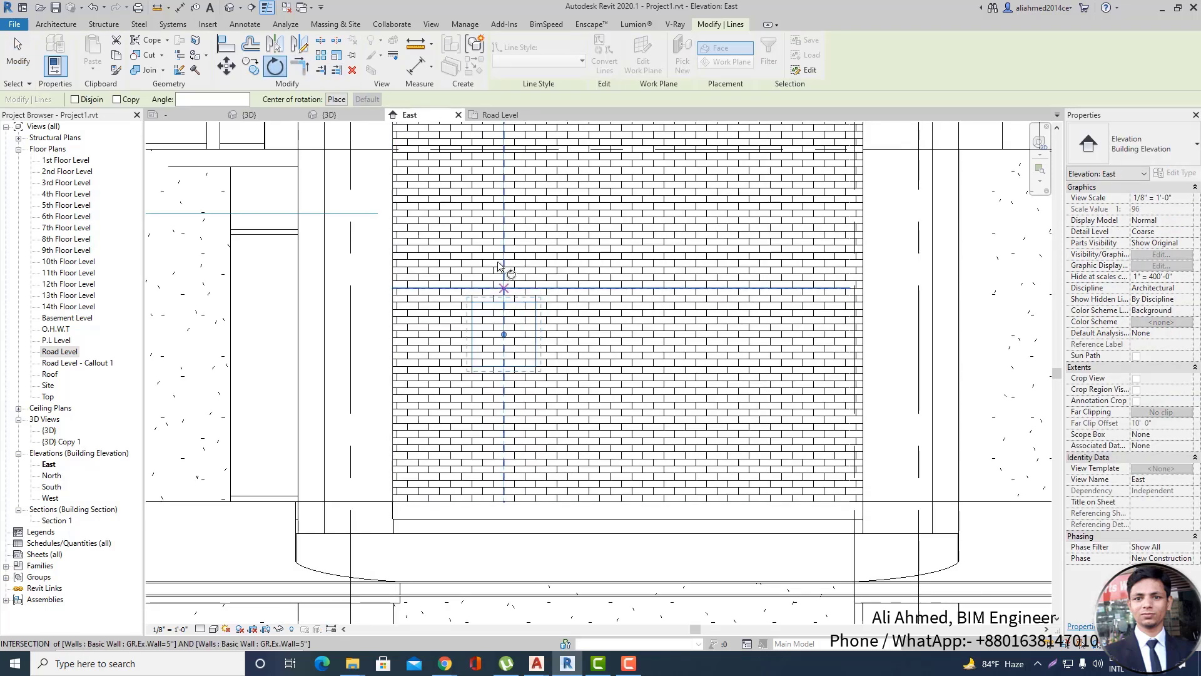
{"action": "left_click", "coordinate": [504, 231]}
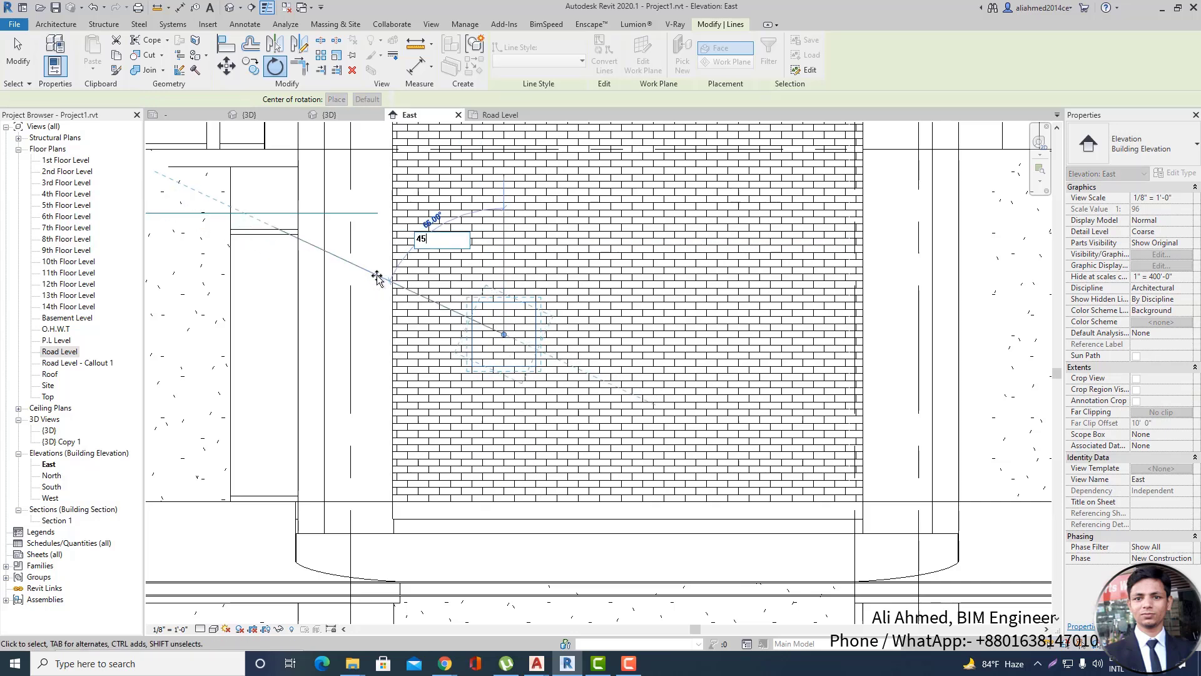
{"action": "key", "text": "Return"}
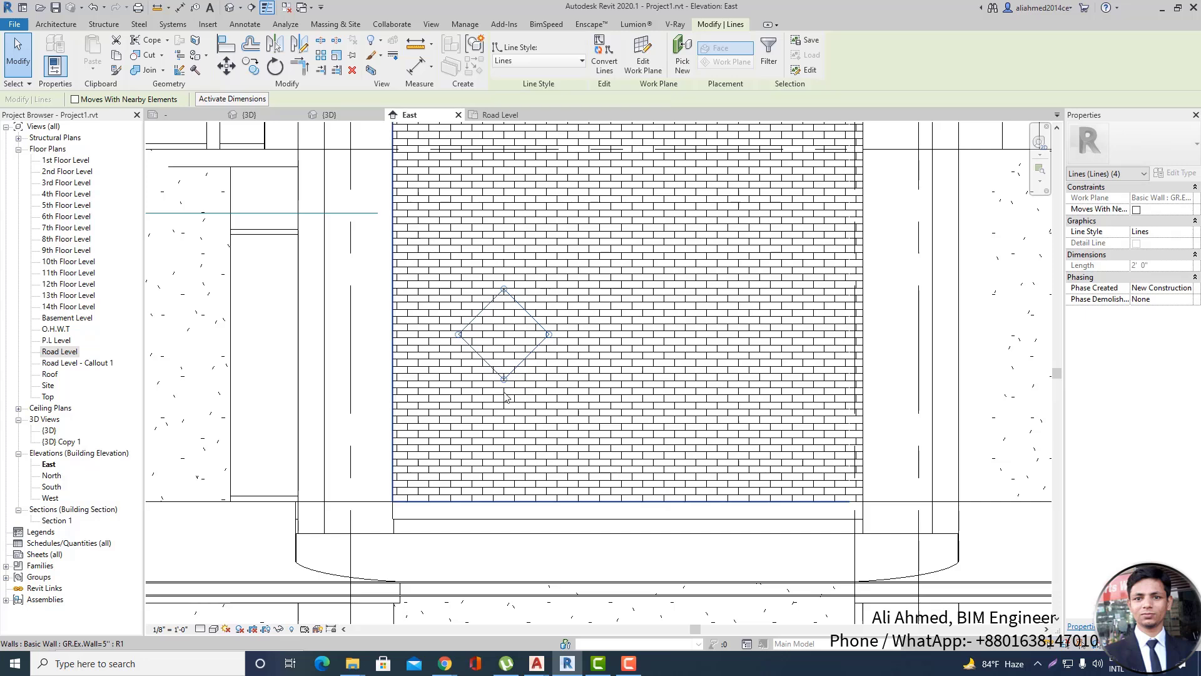
Stretch the rotated square's lowest corner straight down to turn the diamond into a kite shape.
{"action": "scroll", "coordinate": [504, 378], "scroll_direction": "up", "scroll_amount": 1}
{"action": "left_click_drag", "start_coordinate": [504, 377], "coordinate": [504, 419]}
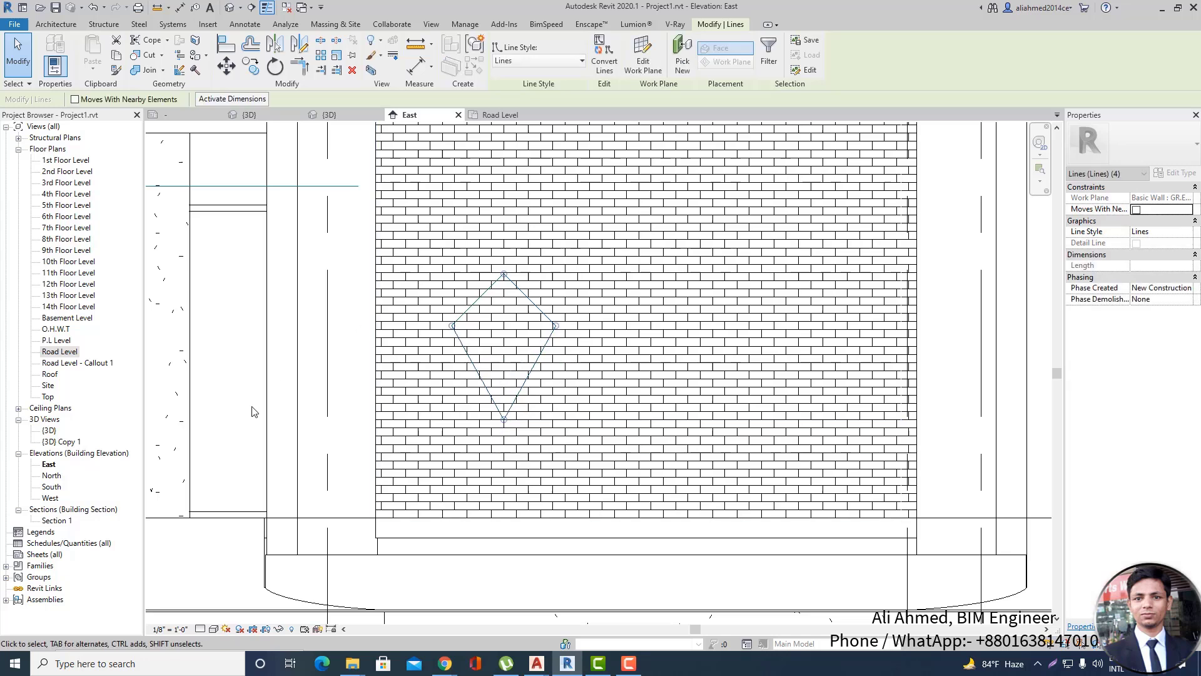
{"action": "left_click", "coordinate": [356, 240]}
Move the kite to the brick wall's lower-left corner and nudge it left until its side corner sits near the wall edge.
{"action": "left_click_drag", "start_coordinate": [342, 233], "coordinate": [655, 472]}
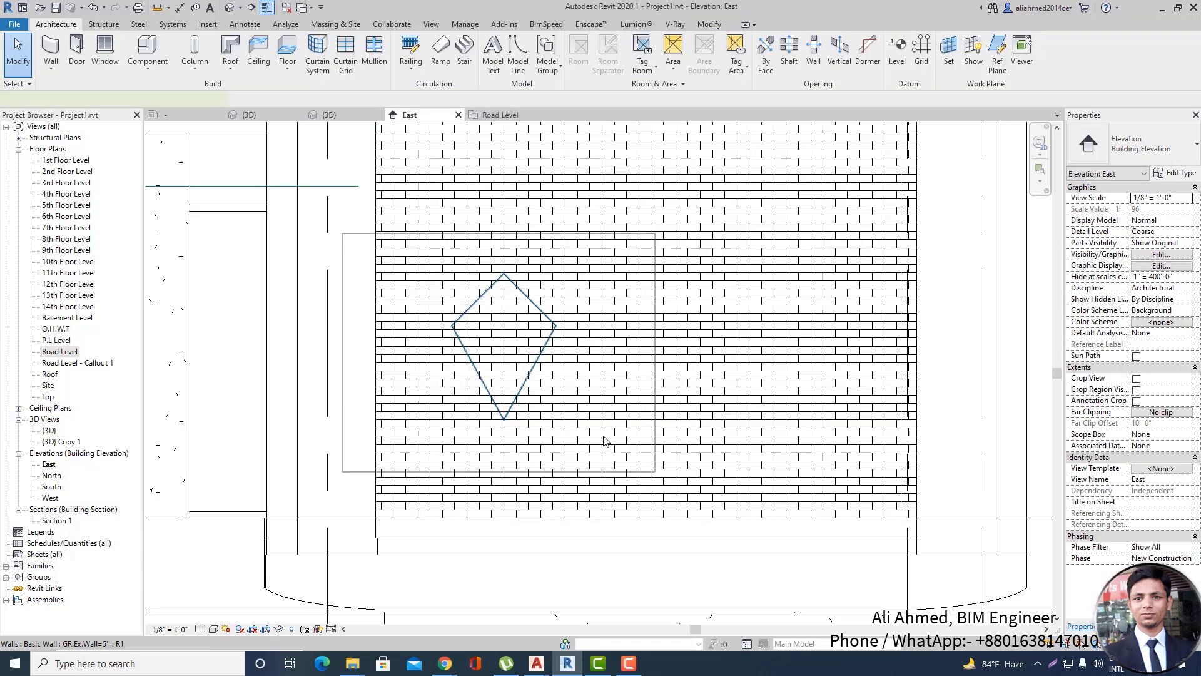
{"action": "left_click_drag", "start_coordinate": [604, 441], "coordinate": [604, 441]}
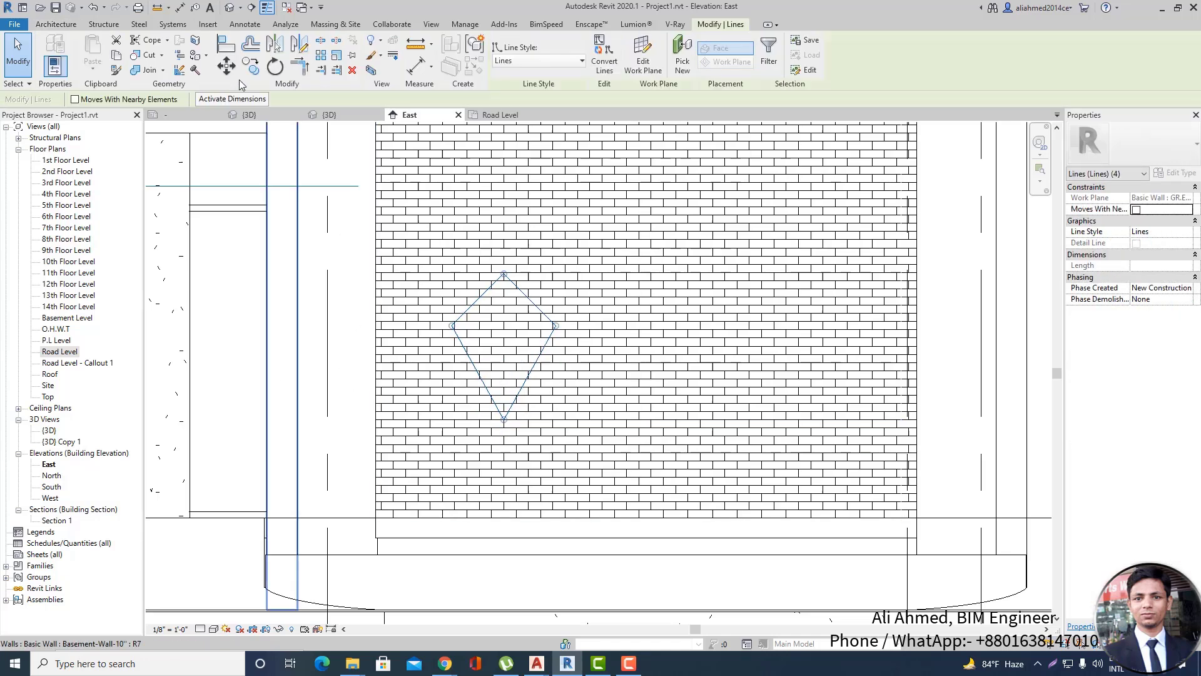
{"action": "key", "text": "m"}
{"action": "key", "text": "v"}
{"action": "left_click", "coordinate": [450, 324]}
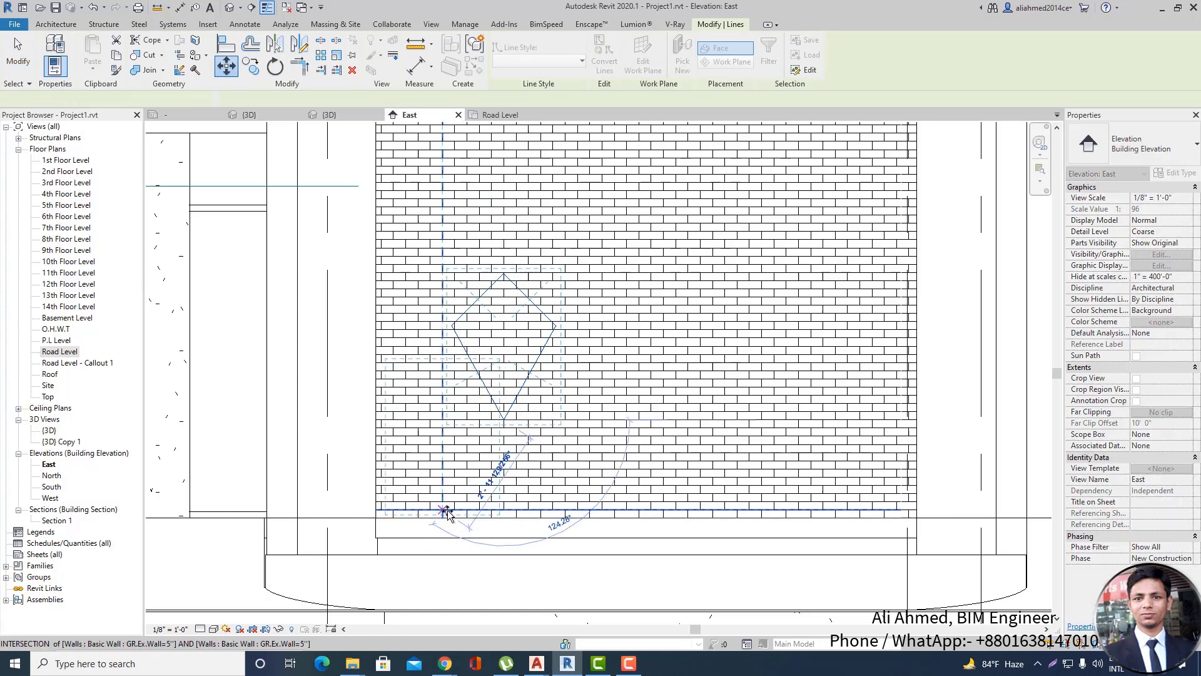
{"action": "left_click", "coordinate": [444, 511]}
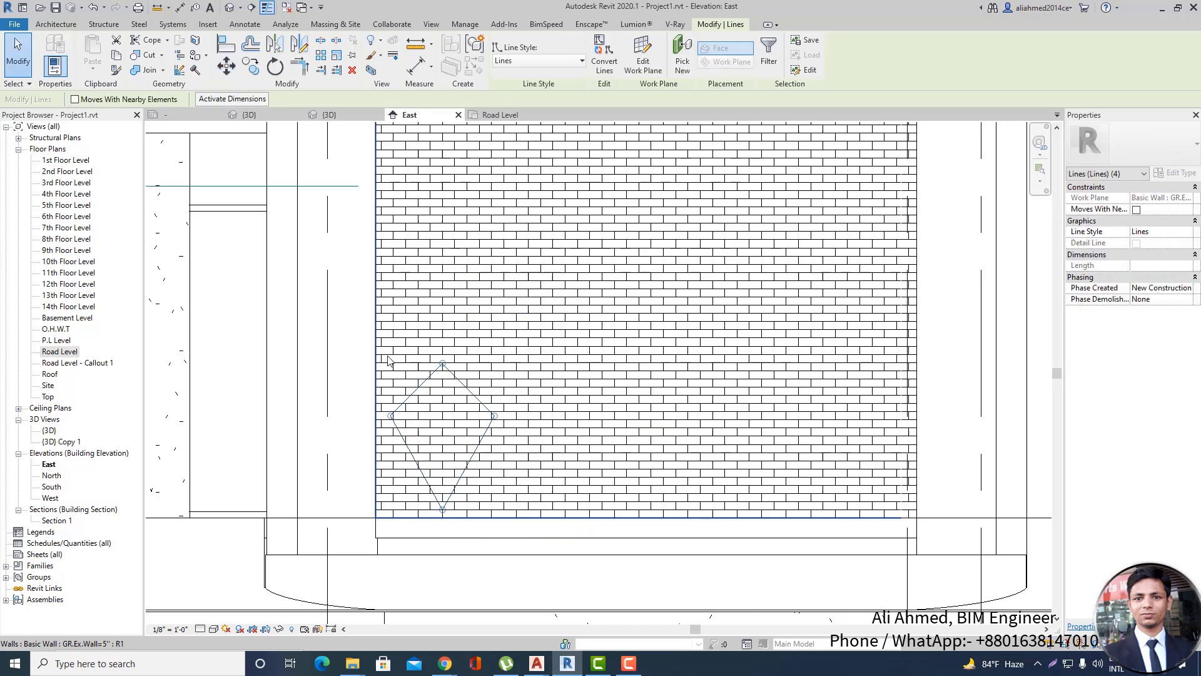
{"action": "key", "text": "Left"}
{"action": "key", "text": "Left"}
{"action": "key", "text": "Left"}
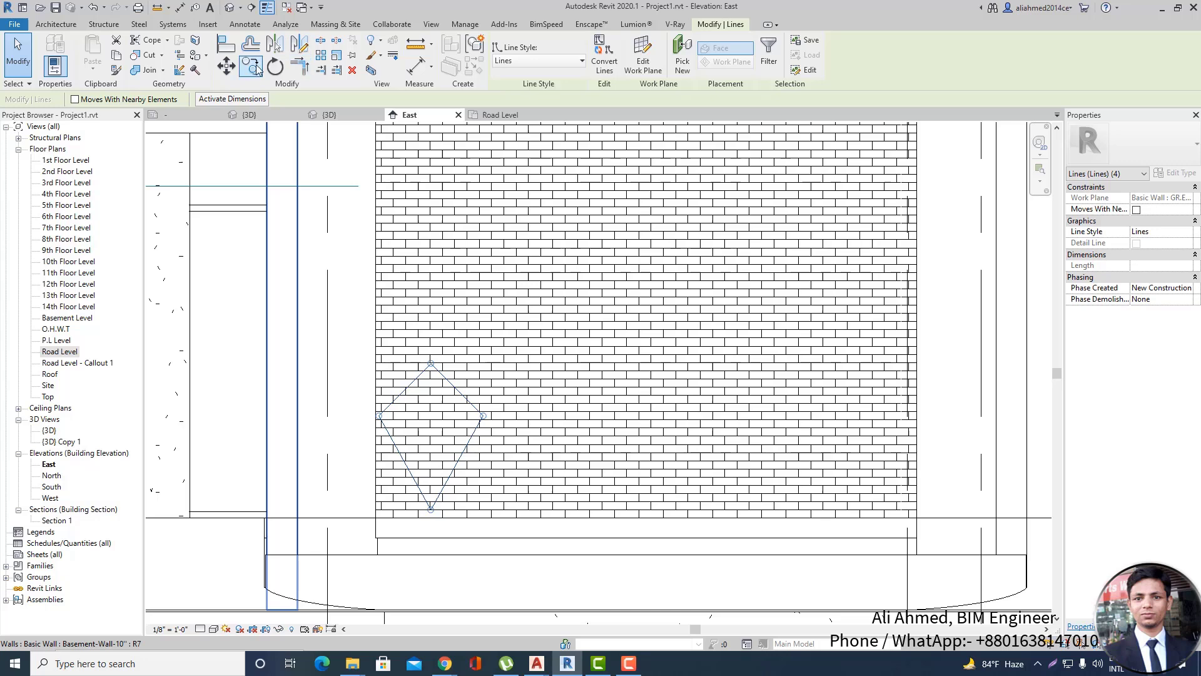
Mirror a copy of the kite about a drawn vertical axis through its right corner.
{"action": "left_click", "coordinate": [300, 44]}
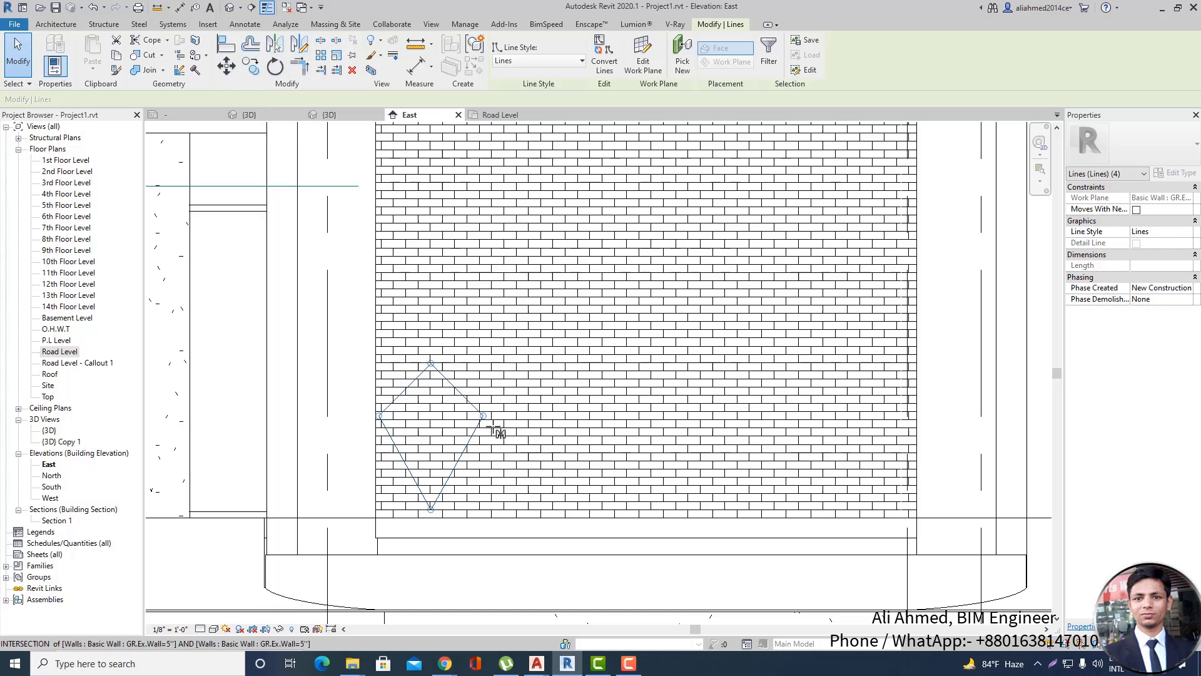
{"action": "left_click", "coordinate": [484, 378]}
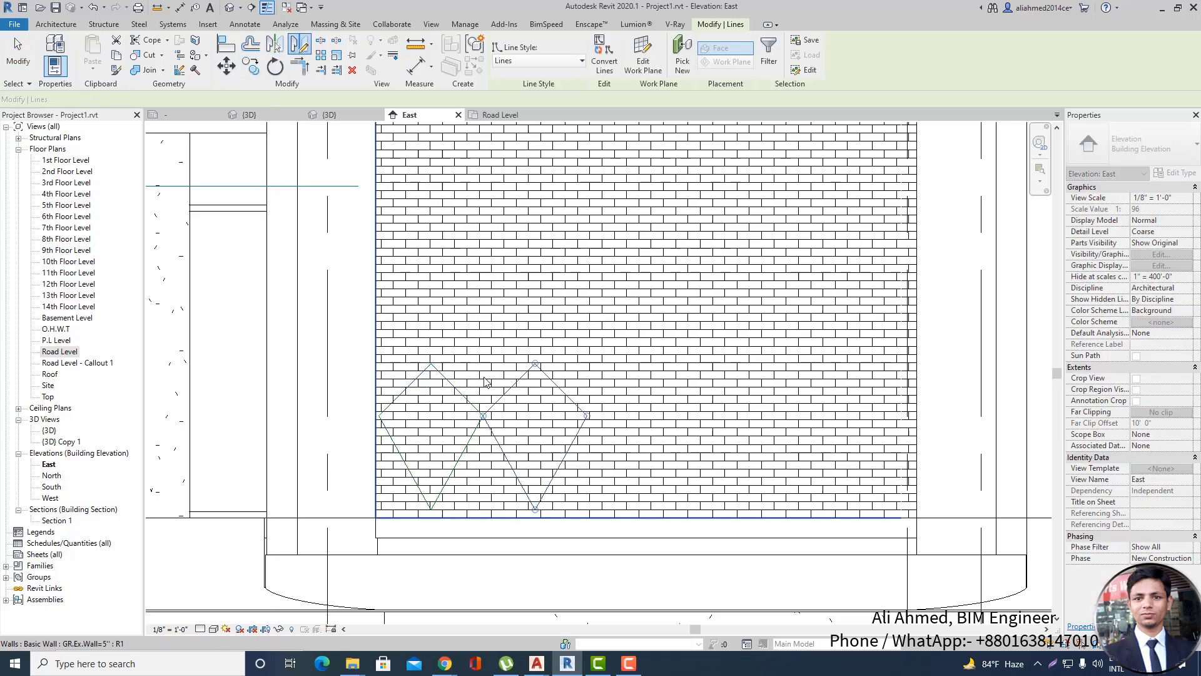
{"action": "left_click", "coordinate": [350, 325]}
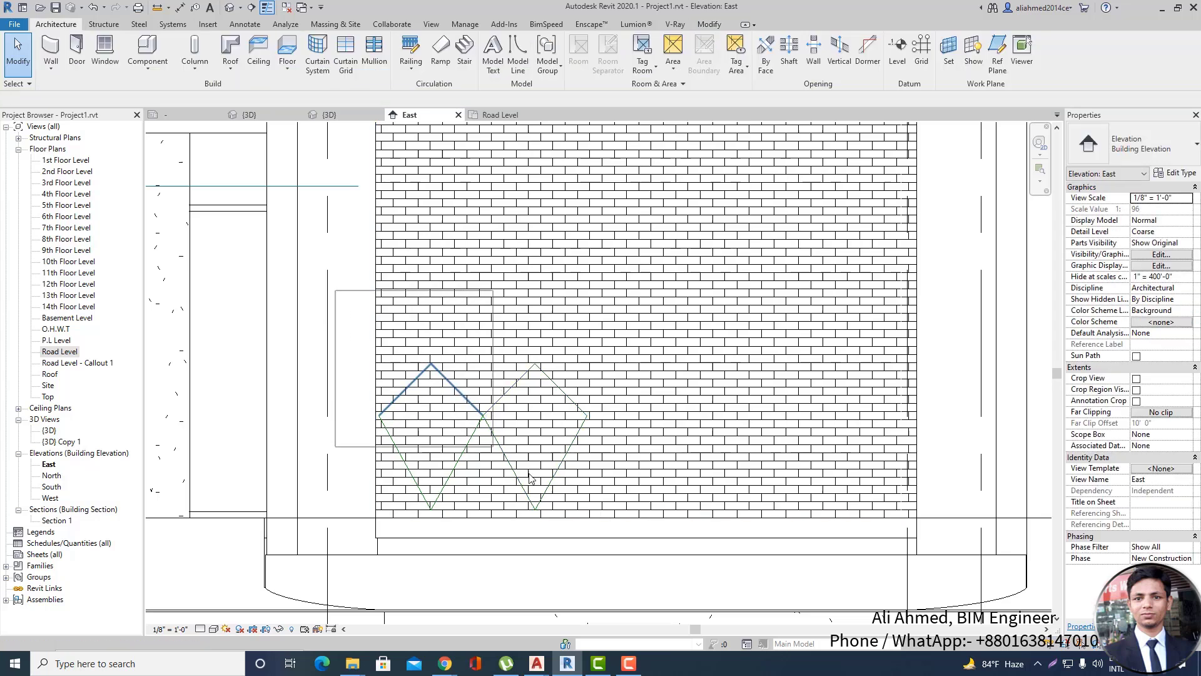
Mirror a copy of both kites upward about a drawn horizontal axis through their top corners.
{"action": "left_click_drag", "start_coordinate": [530, 477], "coordinate": [628, 571]}
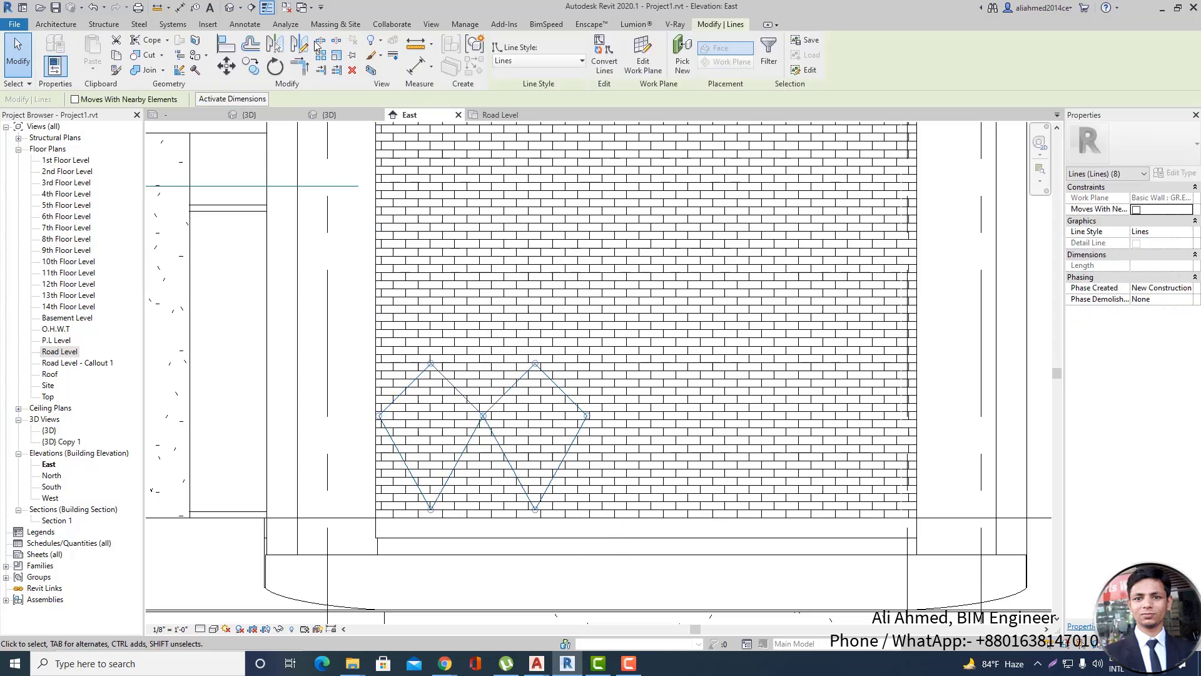
{"action": "key", "text": "d"}
{"action": "key", "text": "m"}
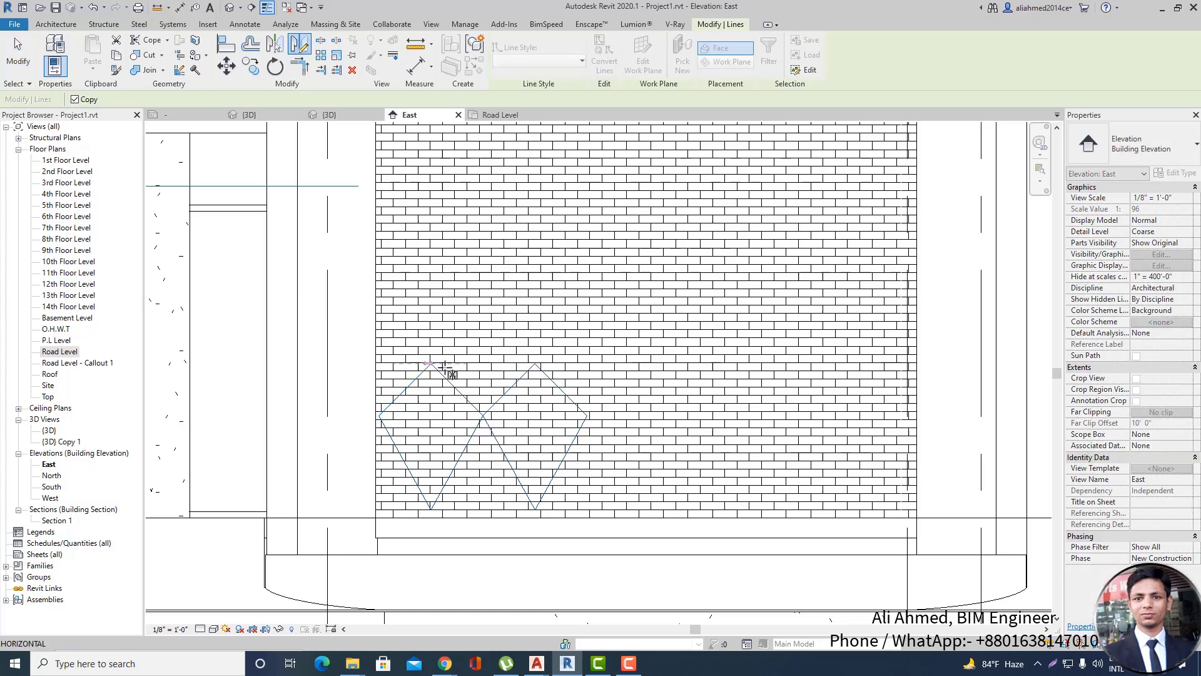
{"action": "left_click", "coordinate": [534, 365]}
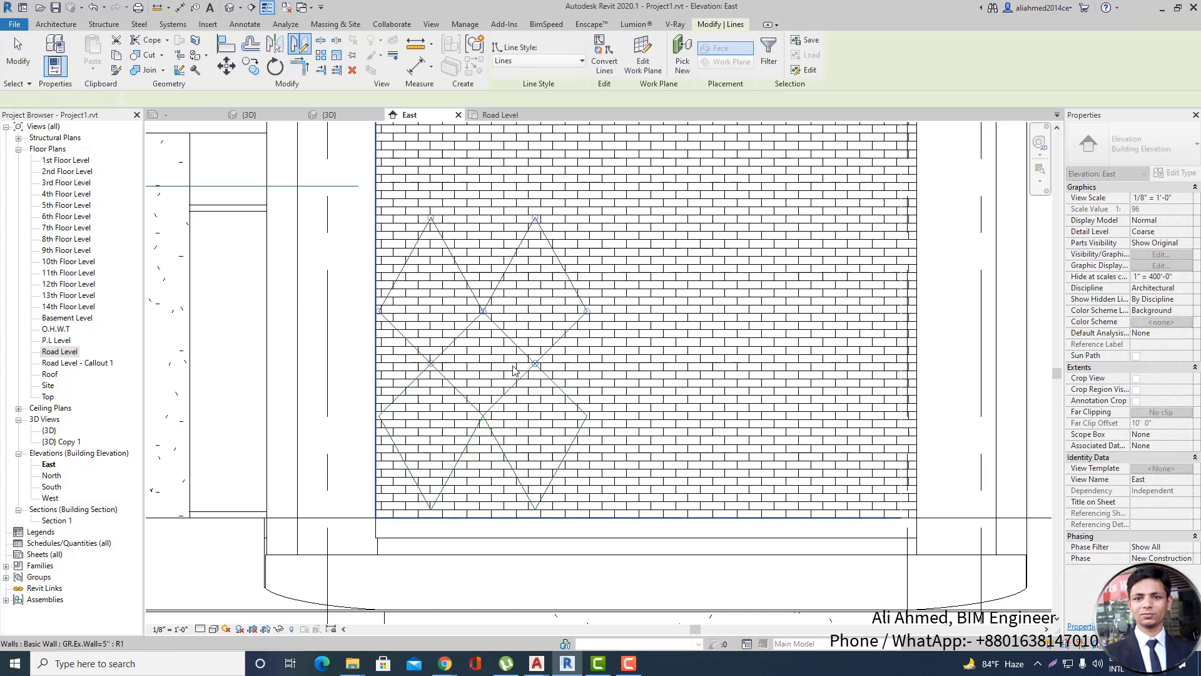
Mirror a copy of all four kites to the right about a vertical axis through the pattern's right corners.
{"action": "scroll", "coordinate": [271, 456], "scroll_direction": "down", "scroll_amount": 1}
{"action": "left_click", "coordinate": [333, 205]}
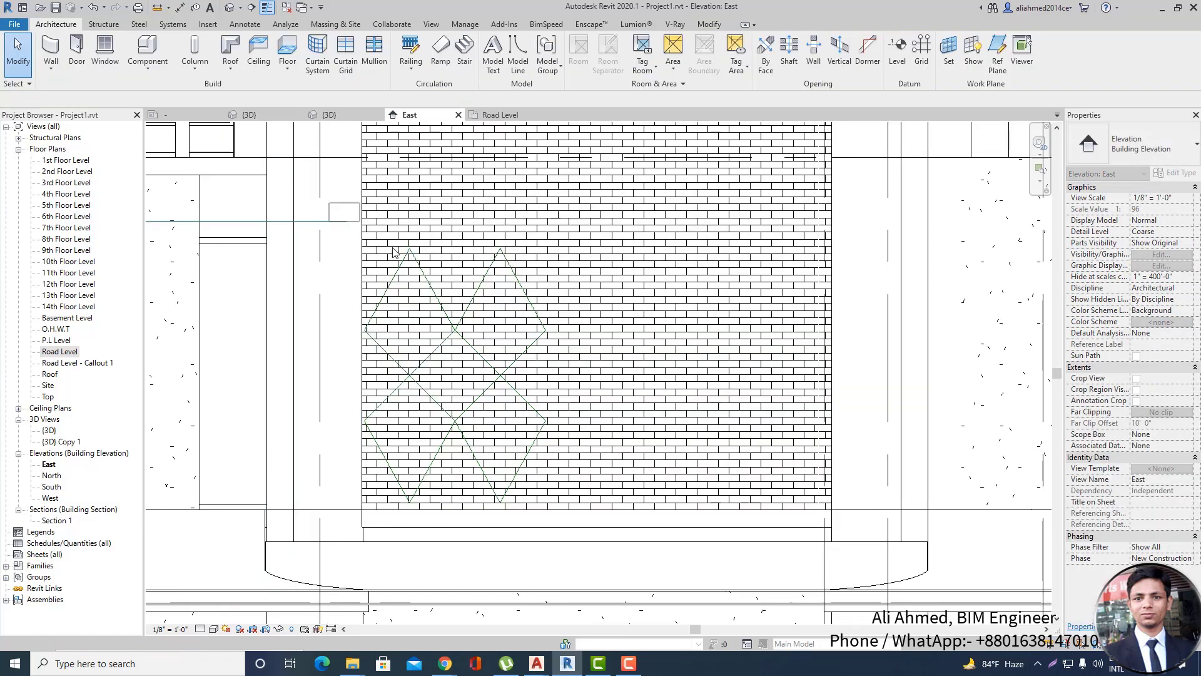
{"action": "mouse_move", "coordinate": [329, 202]}
{"action": "left_mouse_down"}
{"action": "mouse_move", "coordinate": [568, 469]}
{"action": "mouse_move", "coordinate": [599, 544]}
{"action": "left_mouse_up"}
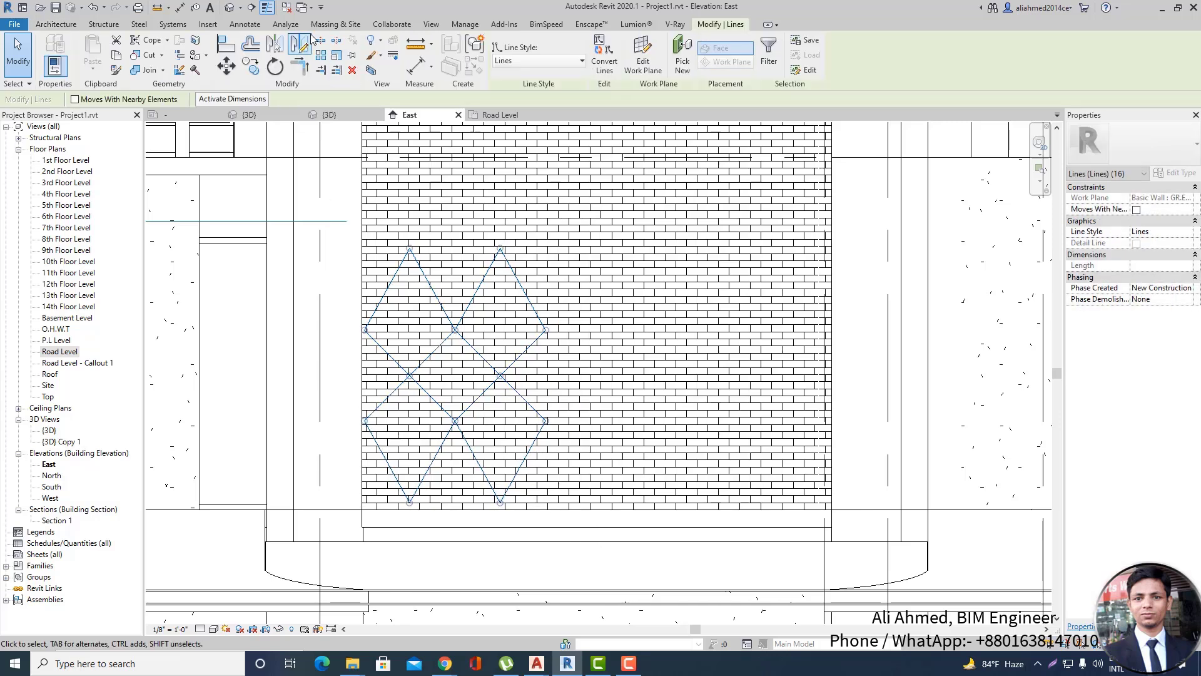
{"action": "left_click", "coordinate": [306, 48]}
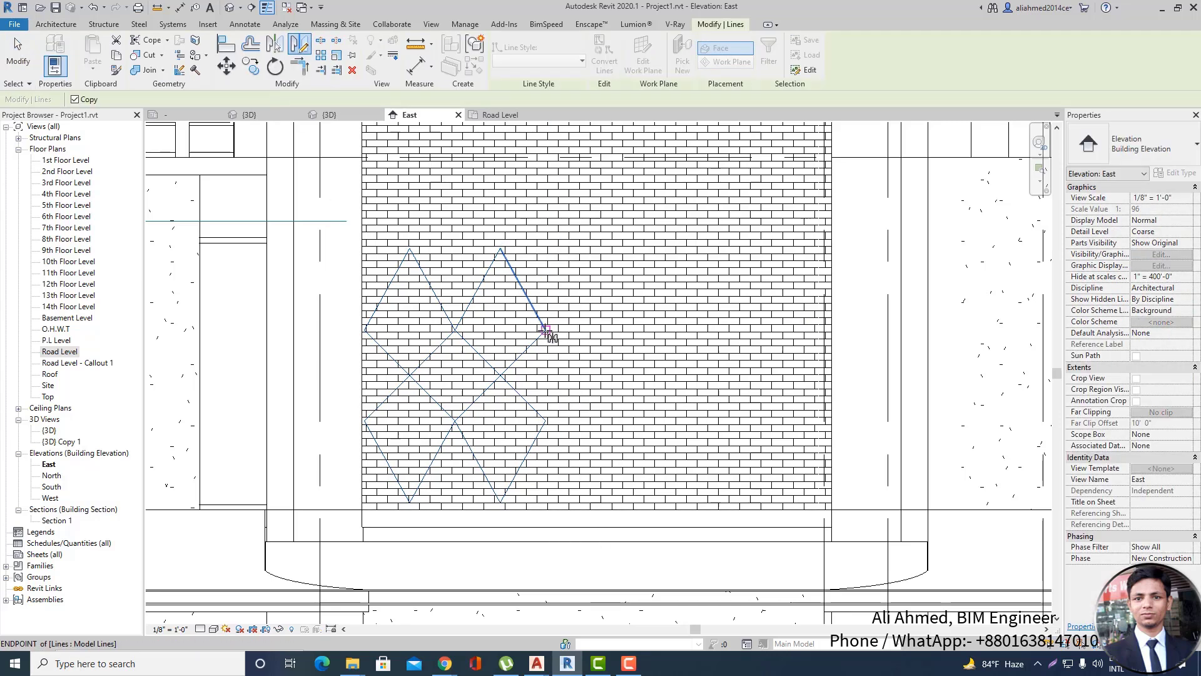
{"action": "scroll", "coordinate": [553, 393], "scroll_direction": "up", "scroll_amount": 3}
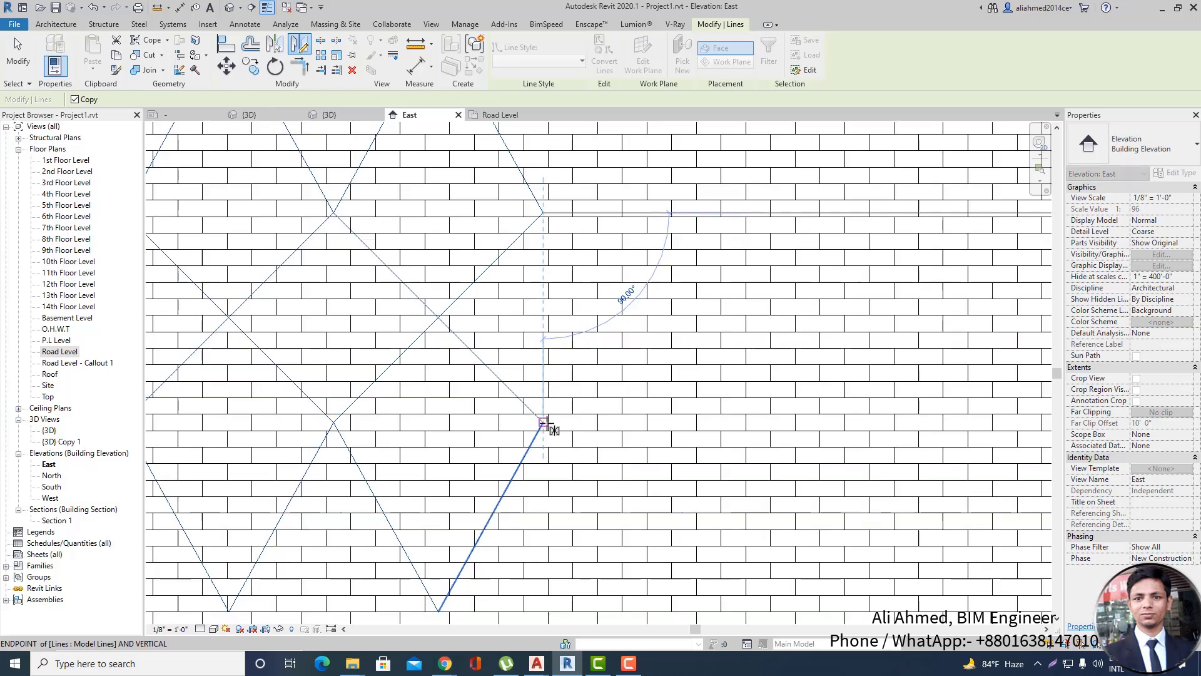
{"action": "left_click", "coordinate": [543, 423]}
{"action": "scroll", "coordinate": [509, 416], "scroll_direction": "down", "scroll_amount": 4}
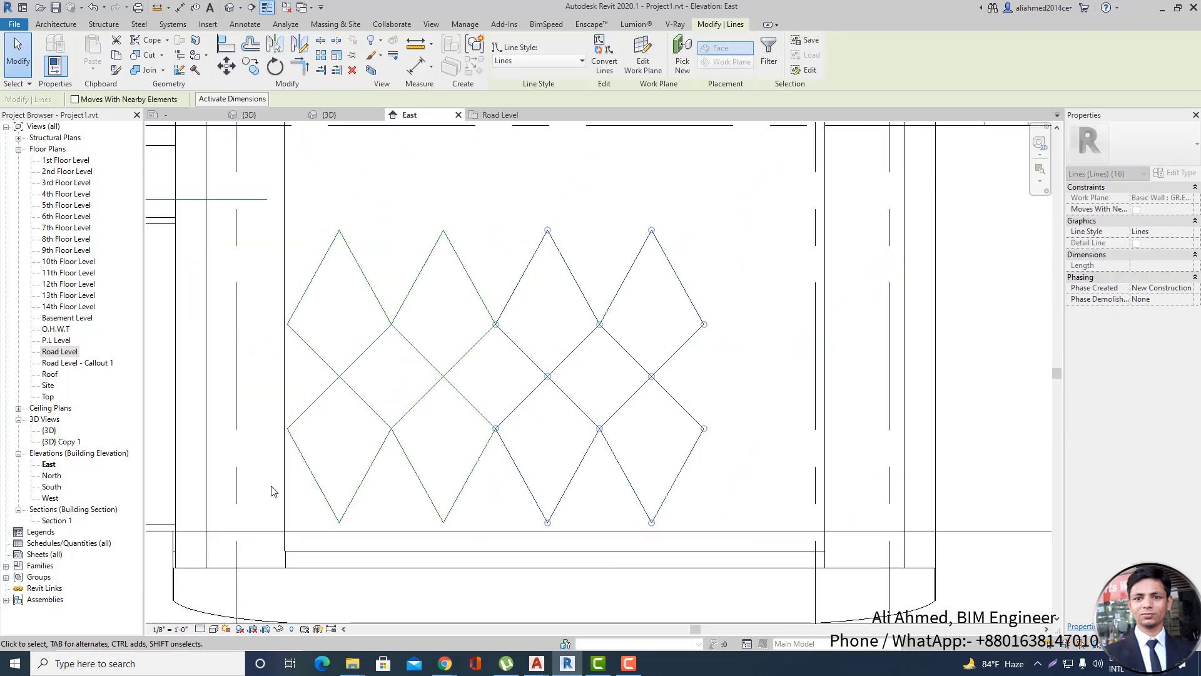
{"action": "key", "text": "Escape"}
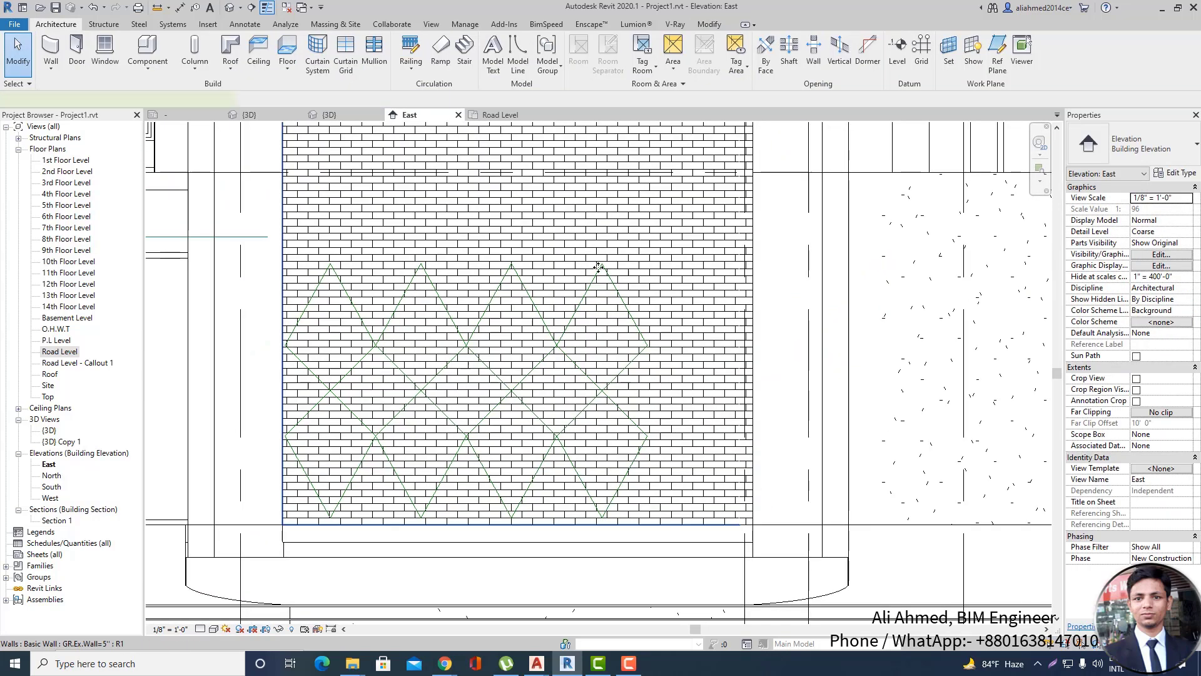
Try shifting the whole kite pattern toward the wall's right edge, and undo the move.
{"action": "left_click", "coordinate": [664, 387]}
{"action": "left_click_drag", "start_coordinate": [662, 397], "coordinate": [663, 395]}
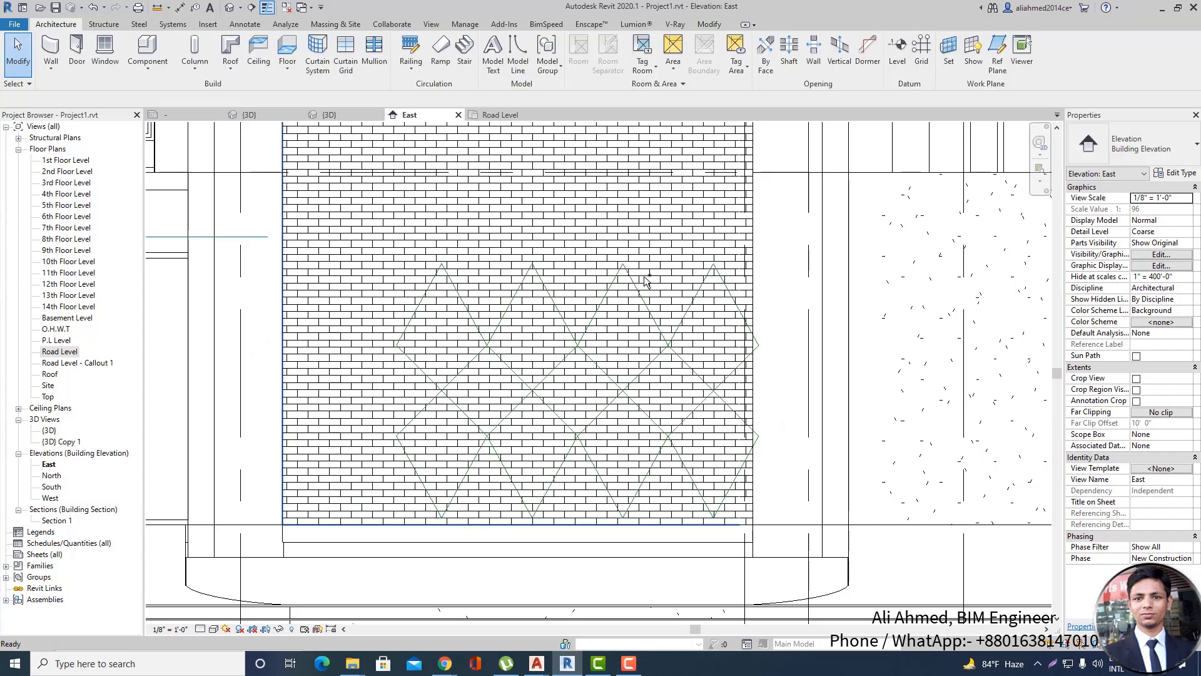
{"action": "key", "text": "ctrl+z"}
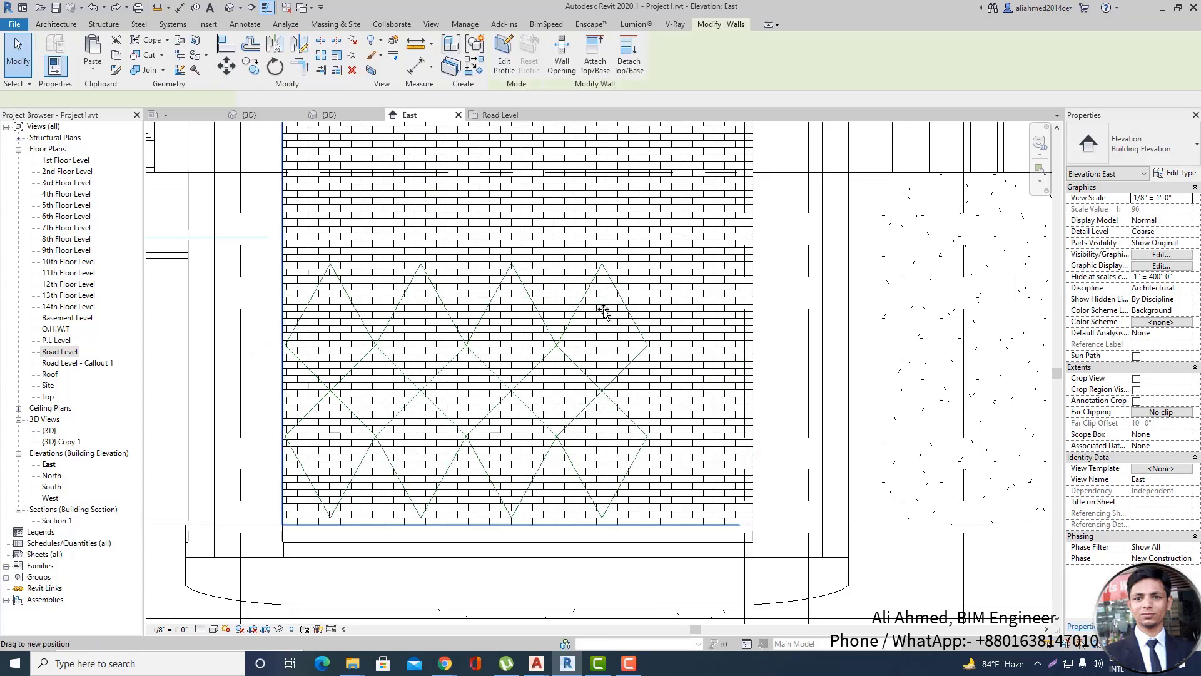
{"action": "left_click", "coordinate": [601, 313]}
{"action": "key", "text": "Escape"}
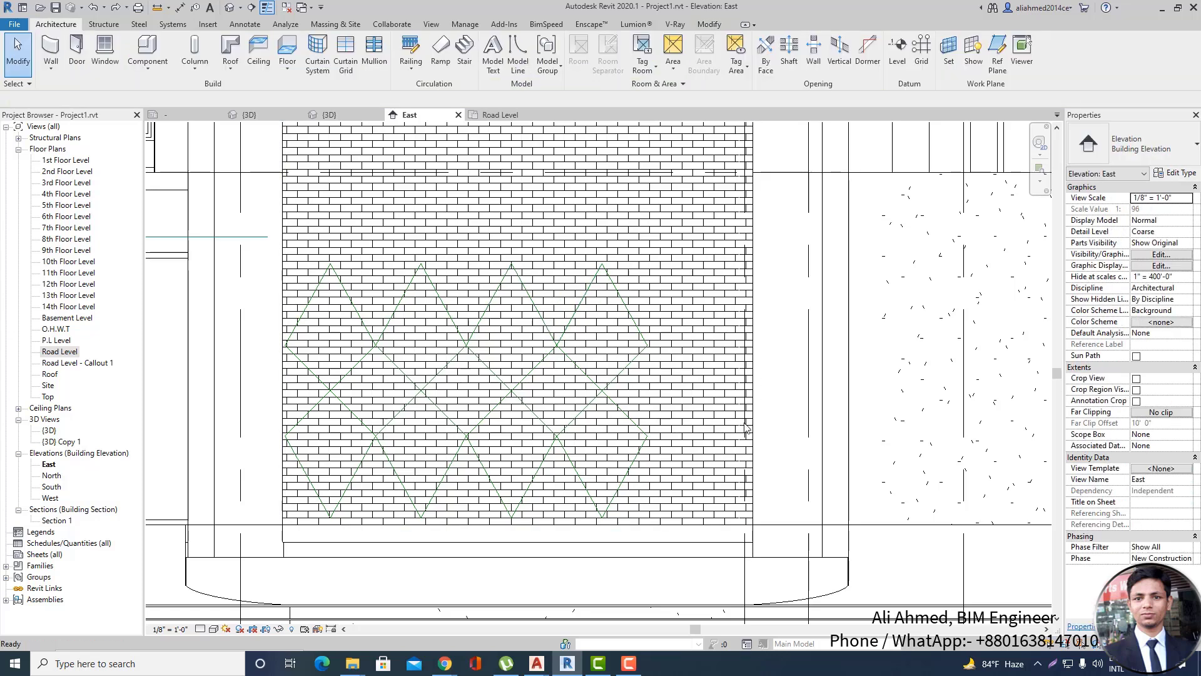
Mirror a copy of the last kite column to the right about a vertical axis drawn through its right corners.
{"action": "scroll", "coordinate": [367, 550], "scroll_direction": "down", "scroll_amount": 1}
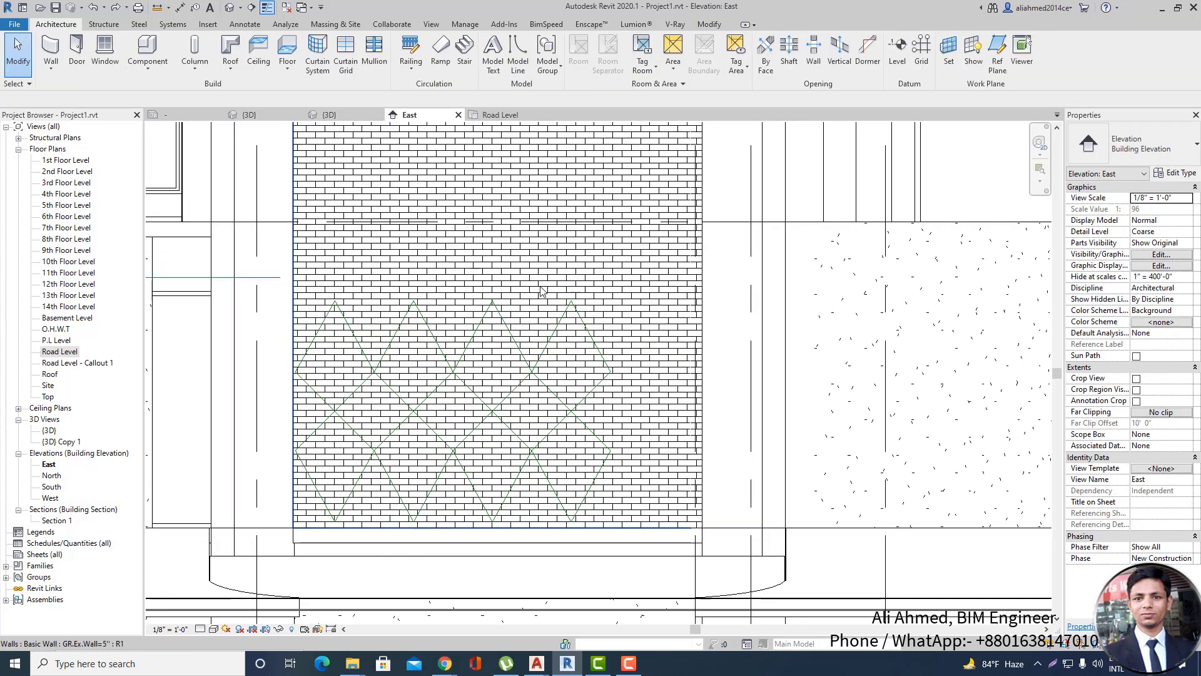
{"action": "left_click", "coordinate": [584, 320]}
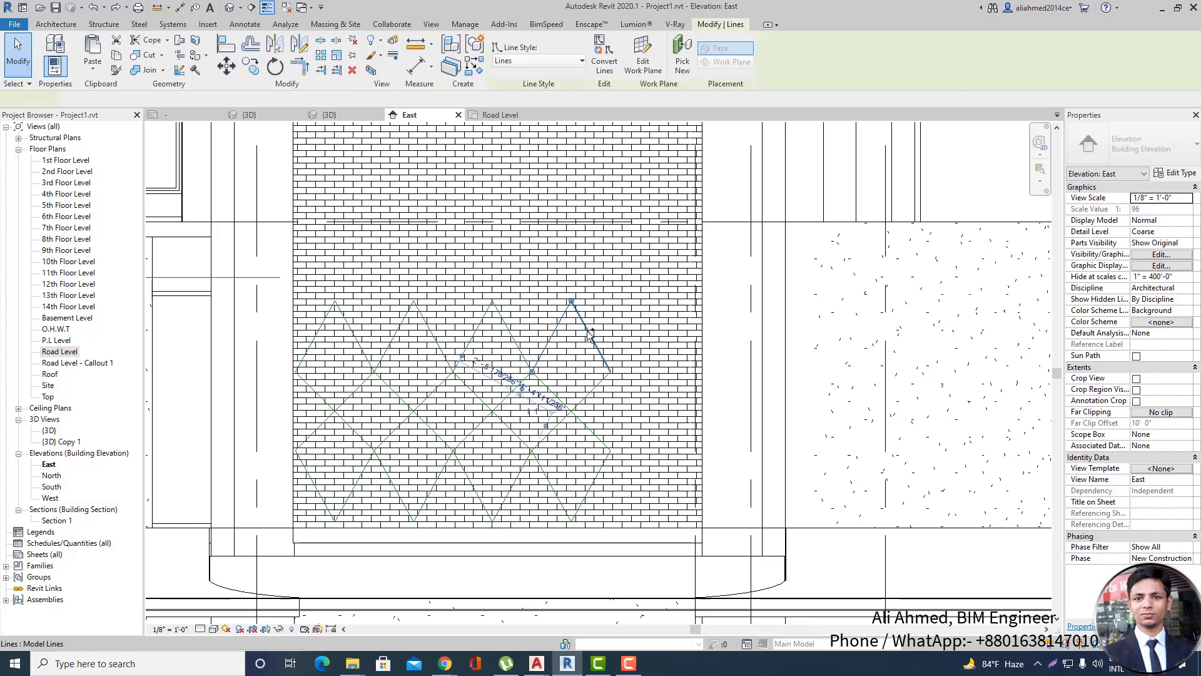
{"action": "left_click", "coordinate": [596, 389], "text": "ctrl"}
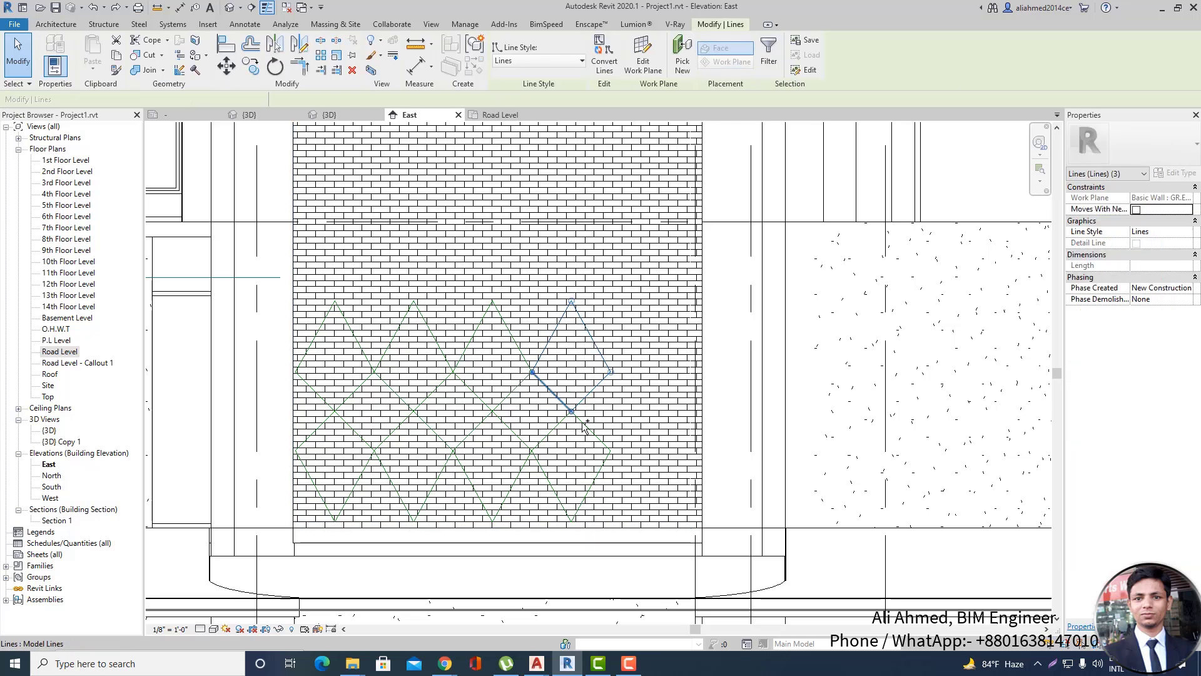
{"action": "left_click", "coordinate": [558, 424], "text": "ctrl"}
{"action": "left_click", "coordinate": [548, 480], "text": "ctrl"}
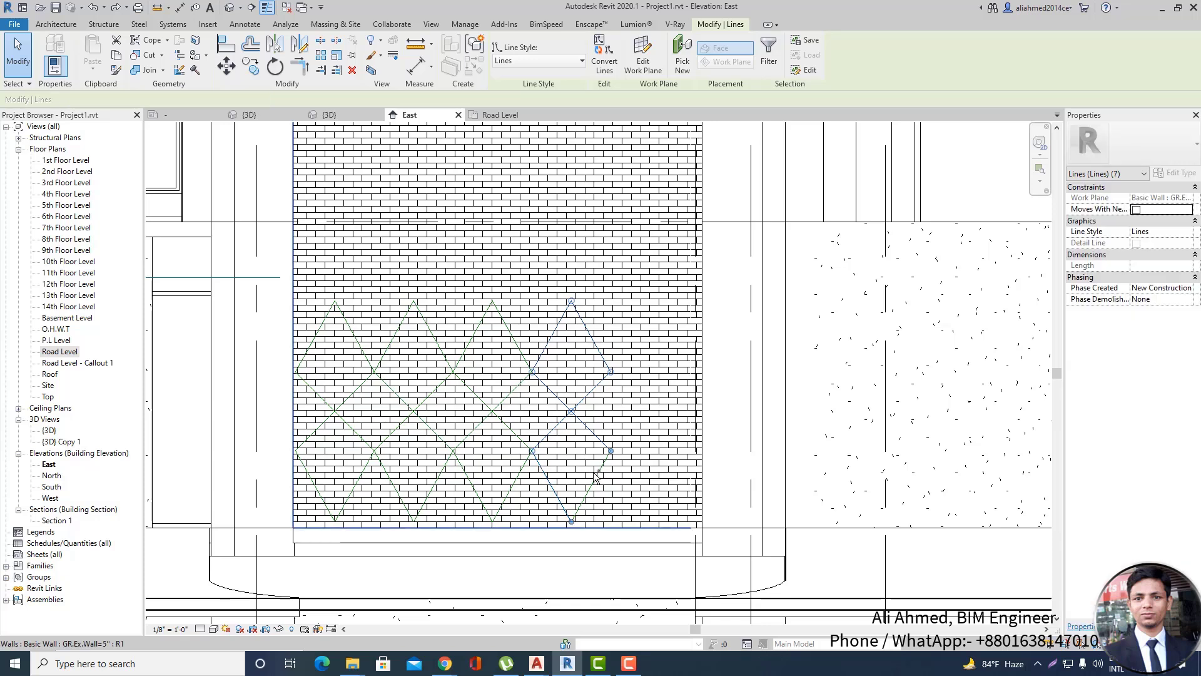
{"action": "left_click", "coordinate": [596, 477], "text": "ctrl"}
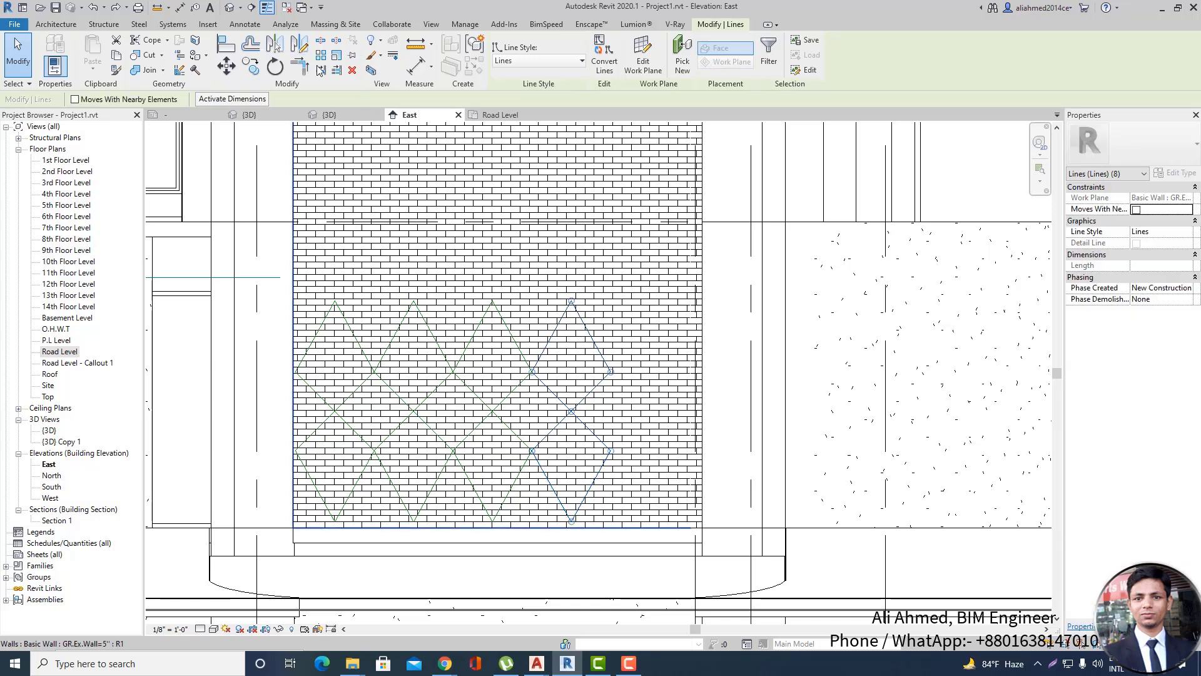
{"action": "left_click", "coordinate": [319, 70]}
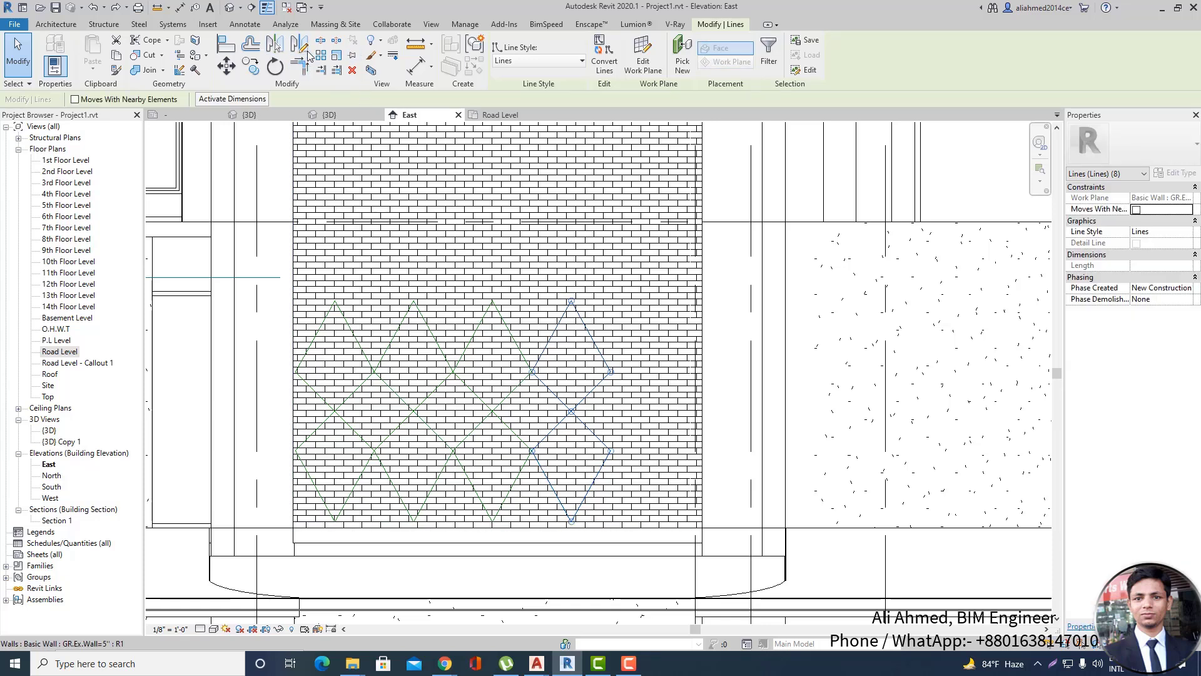
{"action": "left_click", "coordinate": [610, 372]}
{"action": "scroll", "coordinate": [616, 455], "scroll_direction": "up", "scroll_amount": 3}
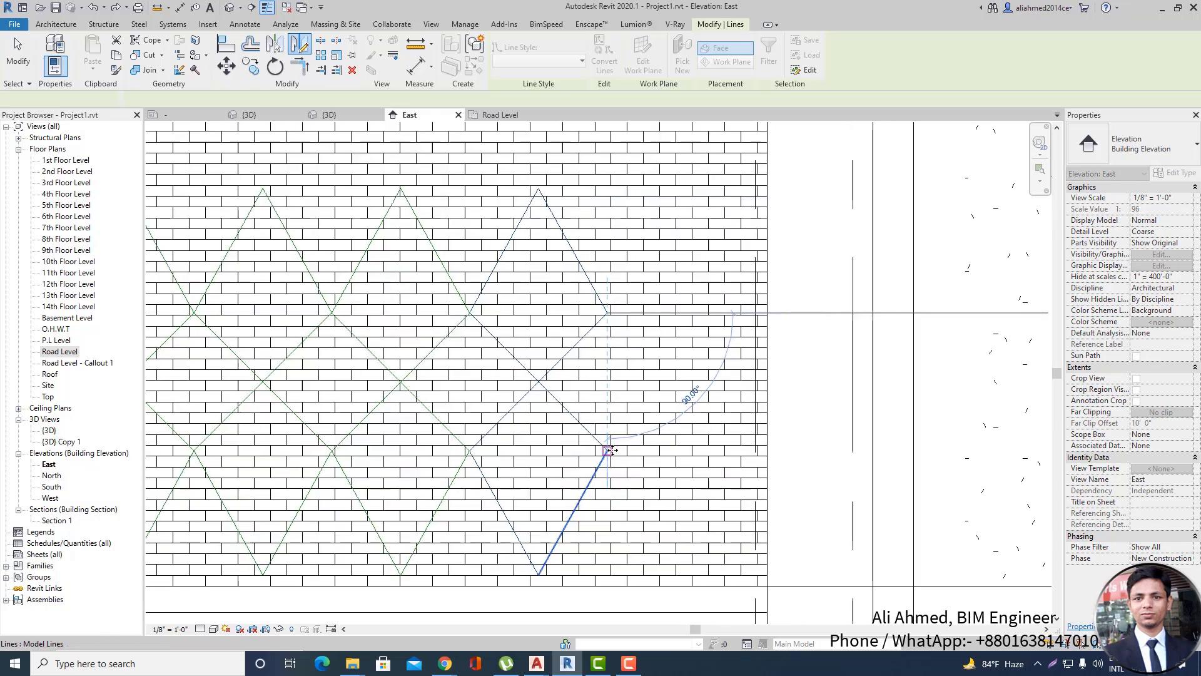
{"action": "left_click", "coordinate": [610, 450]}
{"action": "left_click", "coordinate": [795, 395]}
{"action": "scroll", "coordinate": [800, 387], "scroll_direction": "down", "scroll_amount": 1}
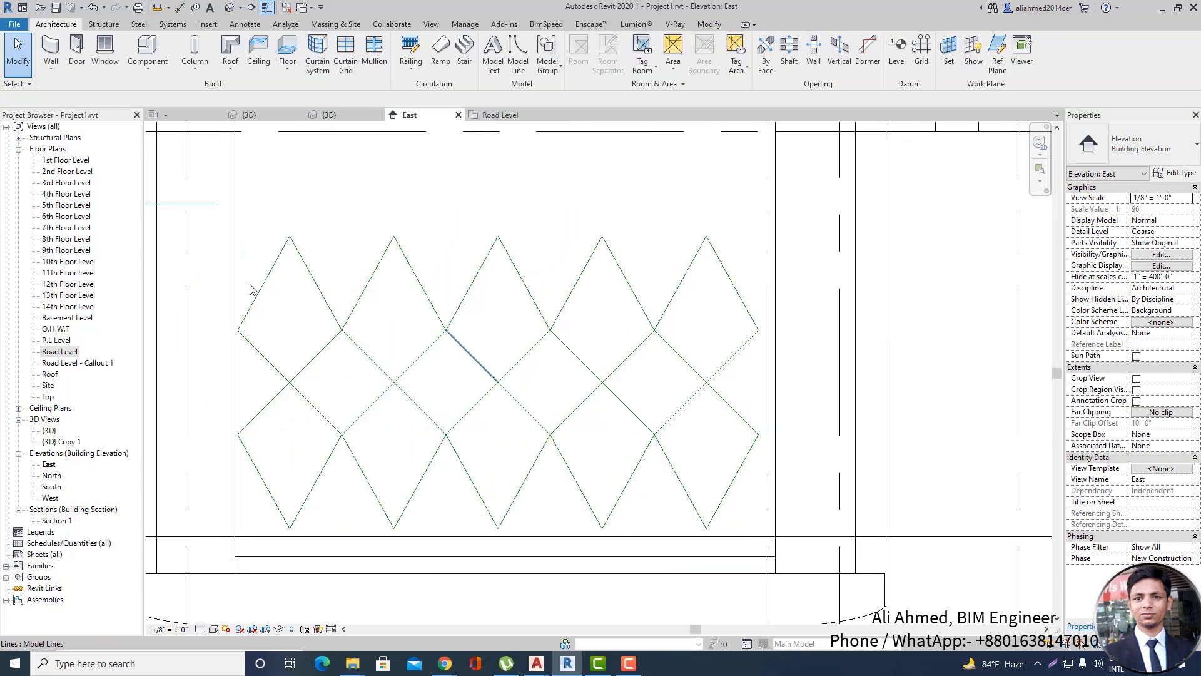
{"action": "left_click_drag", "start_coordinate": [220, 177], "coordinate": [776, 563]}
{"action": "scroll", "coordinate": [368, 591], "scroll_direction": "down", "scroll_amount": 1}
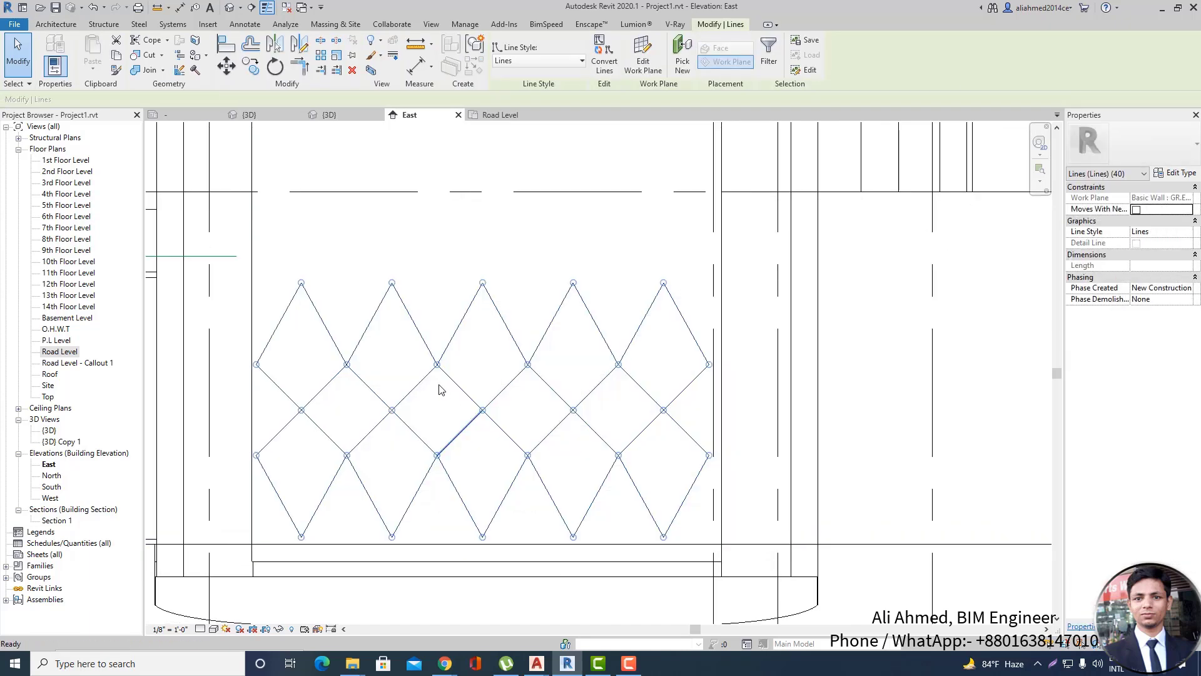
{"action": "key", "text": "Escape"}
Mirror a copy of the whole five-column kite pattern upward about a horizontal axis drawn at its top corners.
{"action": "scroll", "coordinate": [354, 517], "scroll_direction": "down", "scroll_amount": 1}
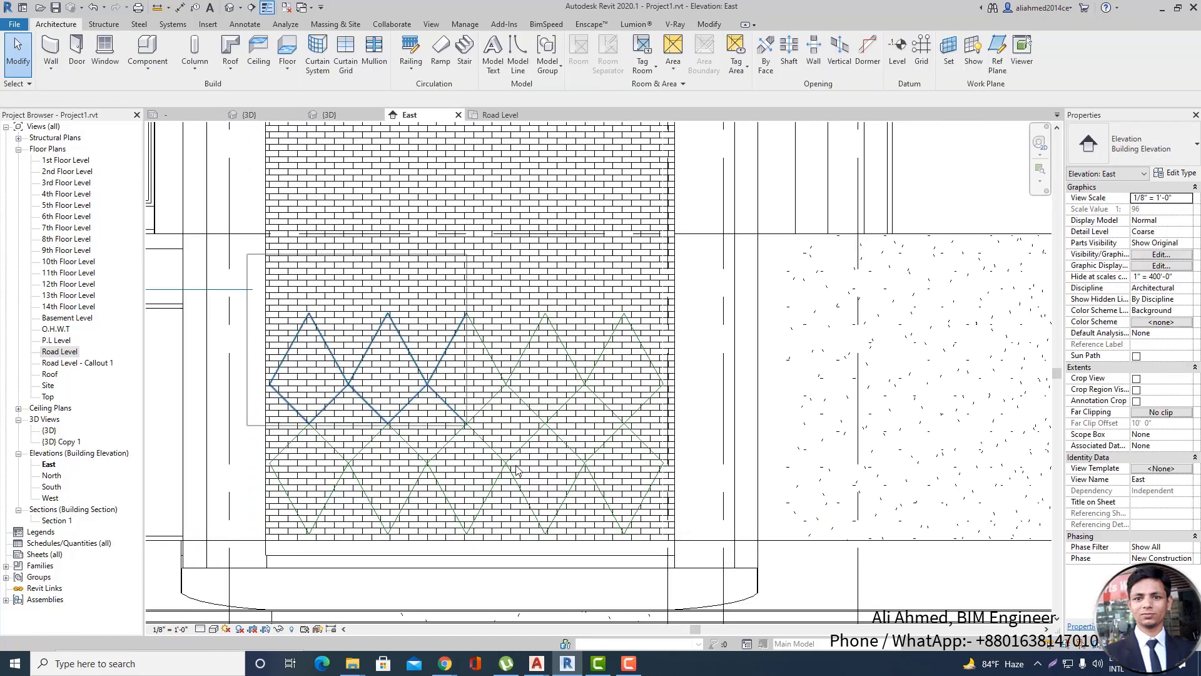
{"action": "key", "text": "ctrl+Left"}
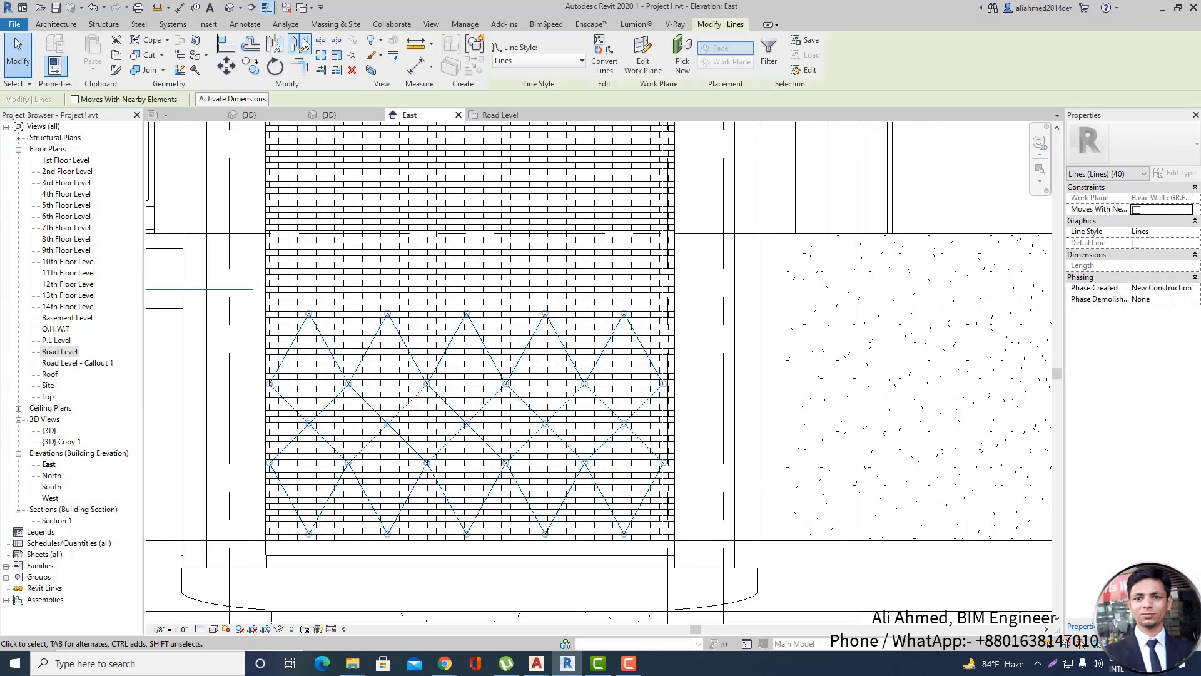
{"action": "left_click", "coordinate": [302, 43]}
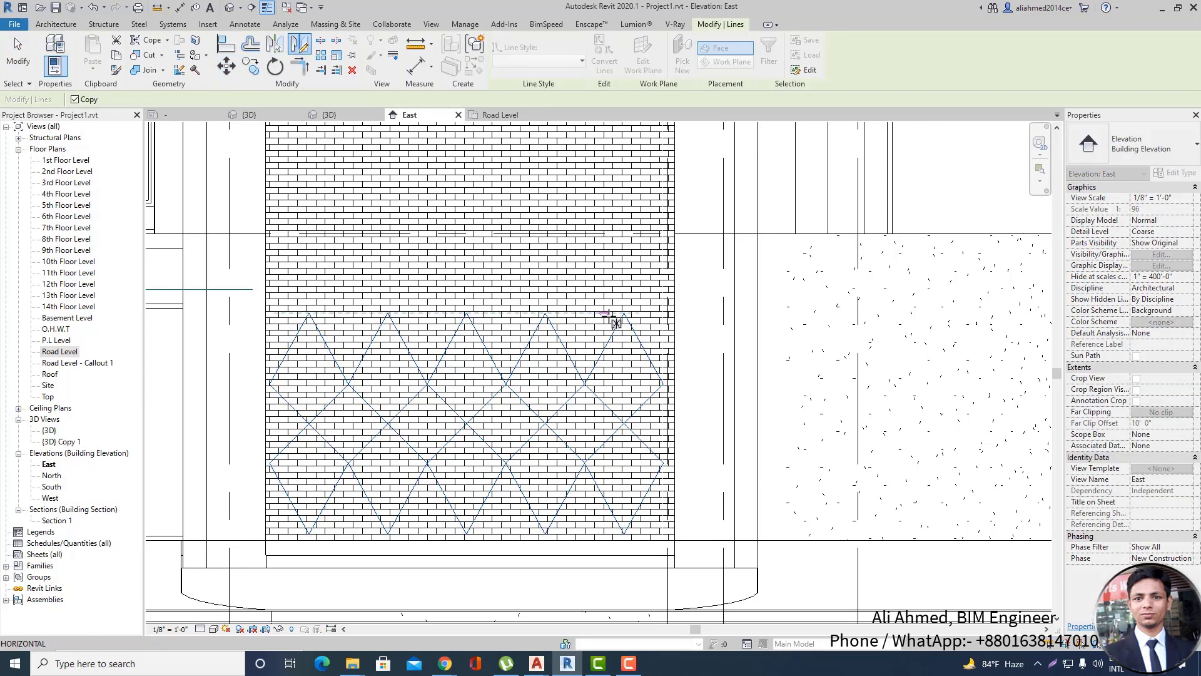
{"action": "left_click", "coordinate": [623, 314]}
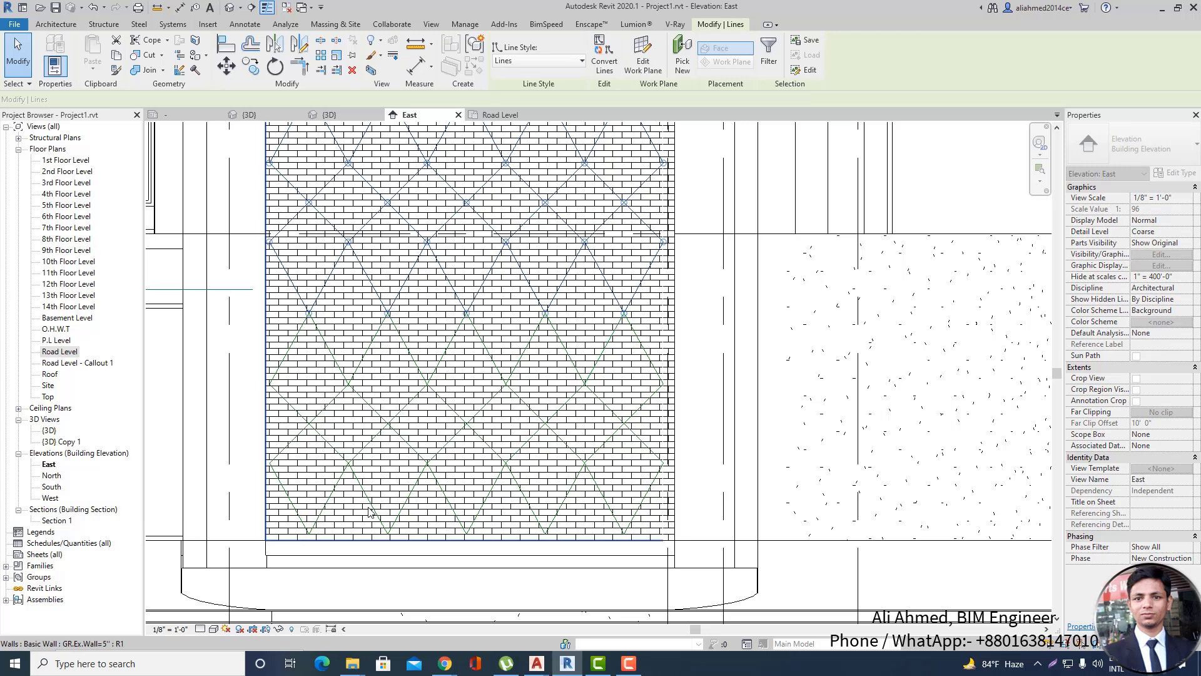
{"action": "scroll", "coordinate": [361, 521], "scroll_direction": "down", "scroll_amount": 2}
{"action": "scroll", "coordinate": [361, 525], "scroll_direction": "down", "scroll_amount": 1}
{"action": "key", "text": "Escape"}
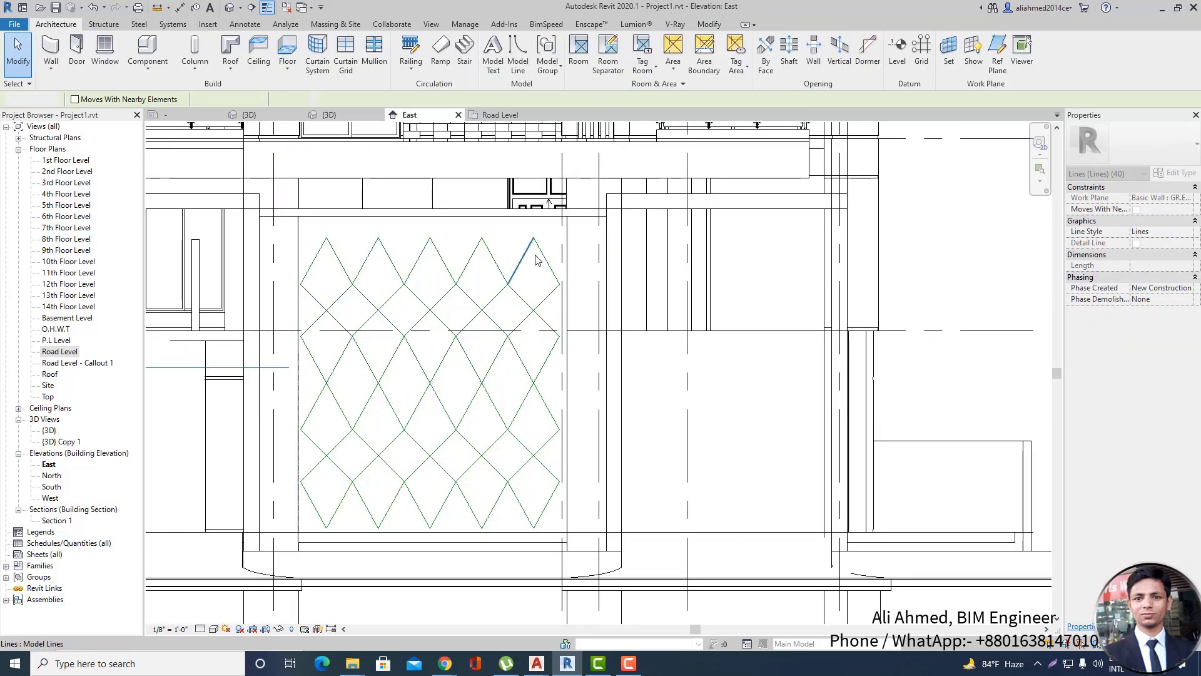
{"action": "left_click", "coordinate": [278, 217]}
{"action": "key", "text": "Escape"}
{"action": "left_click_drag", "start_coordinate": [284, 230], "coordinate": [588, 528]}
{"action": "key", "text": "Escape"}
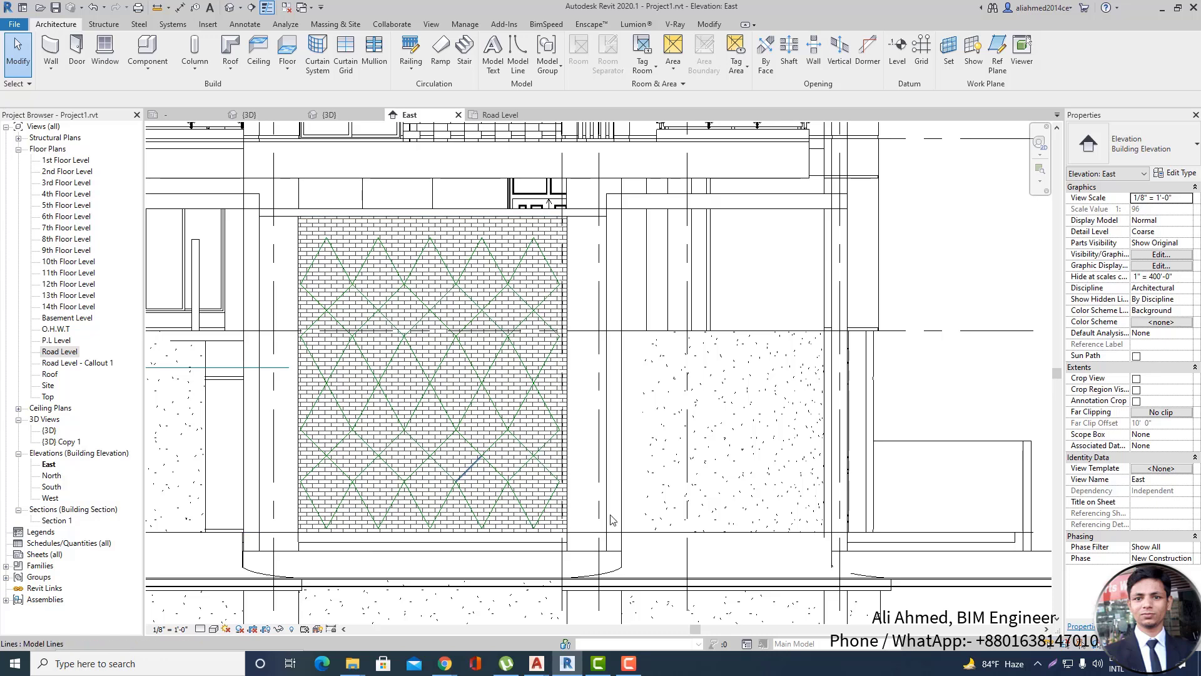
{"action": "scroll", "coordinate": [588, 525], "scroll_direction": "down", "scroll_amount": 2}
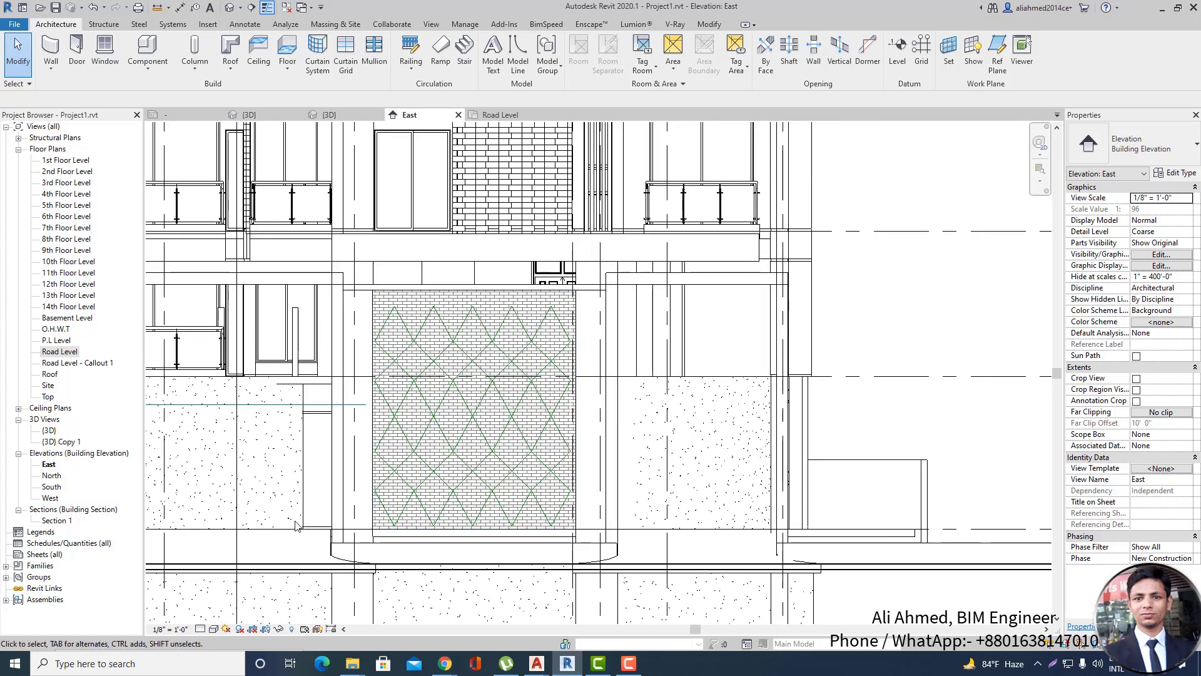
Place a Wall Fram adaptive component on the corner points of the leftmost diamond in the brick wall's bottom row.
{"action": "scroll", "coordinate": [333, 539], "scroll_direction": "up", "scroll_amount": 2}
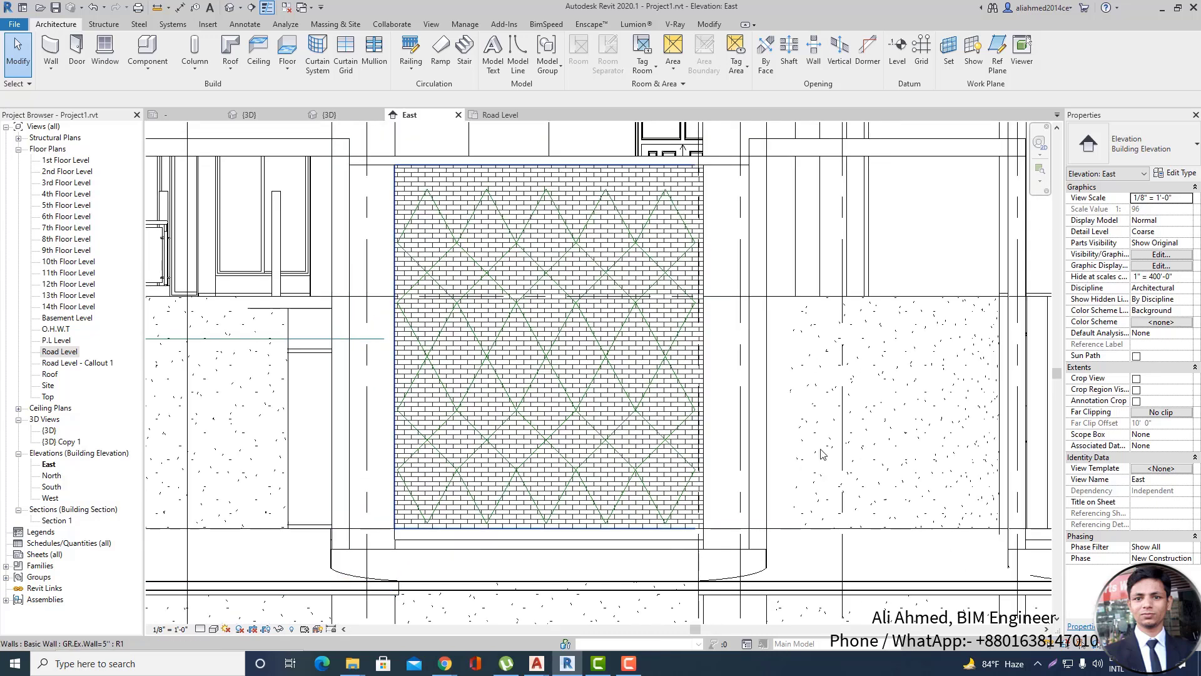
{"action": "scroll", "coordinate": [680, 487], "scroll_direction": "down", "scroll_amount": 1}
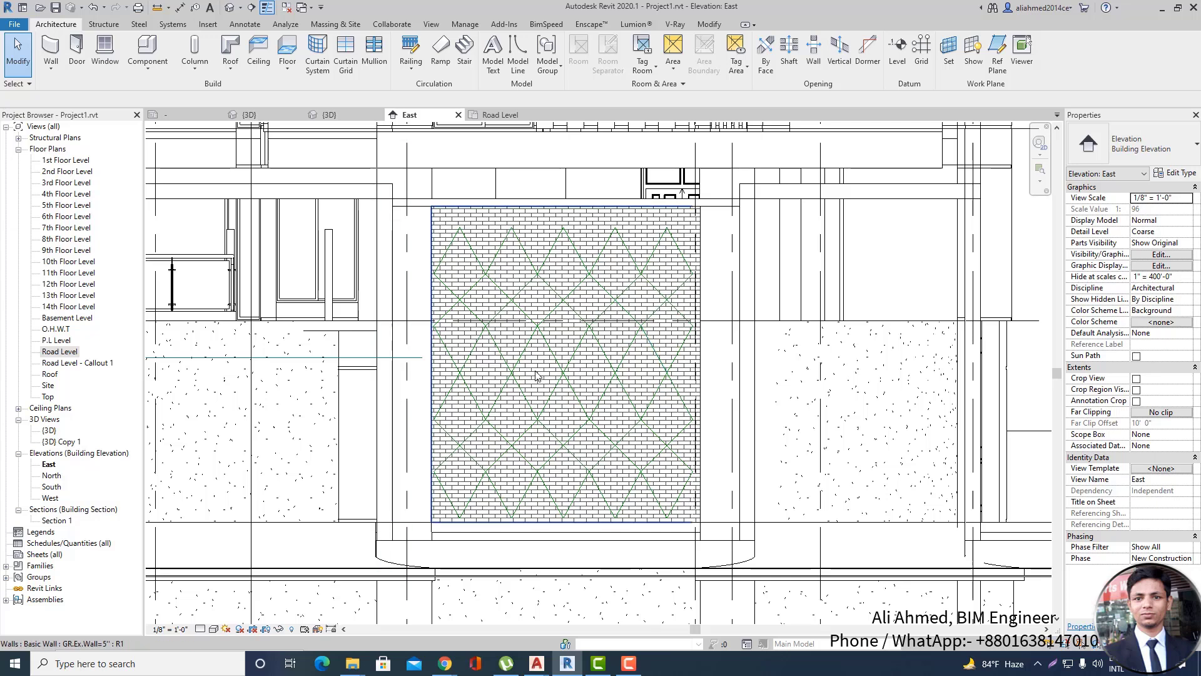
{"action": "scroll", "coordinate": [512, 382], "scroll_direction": "up", "scroll_amount": 2}
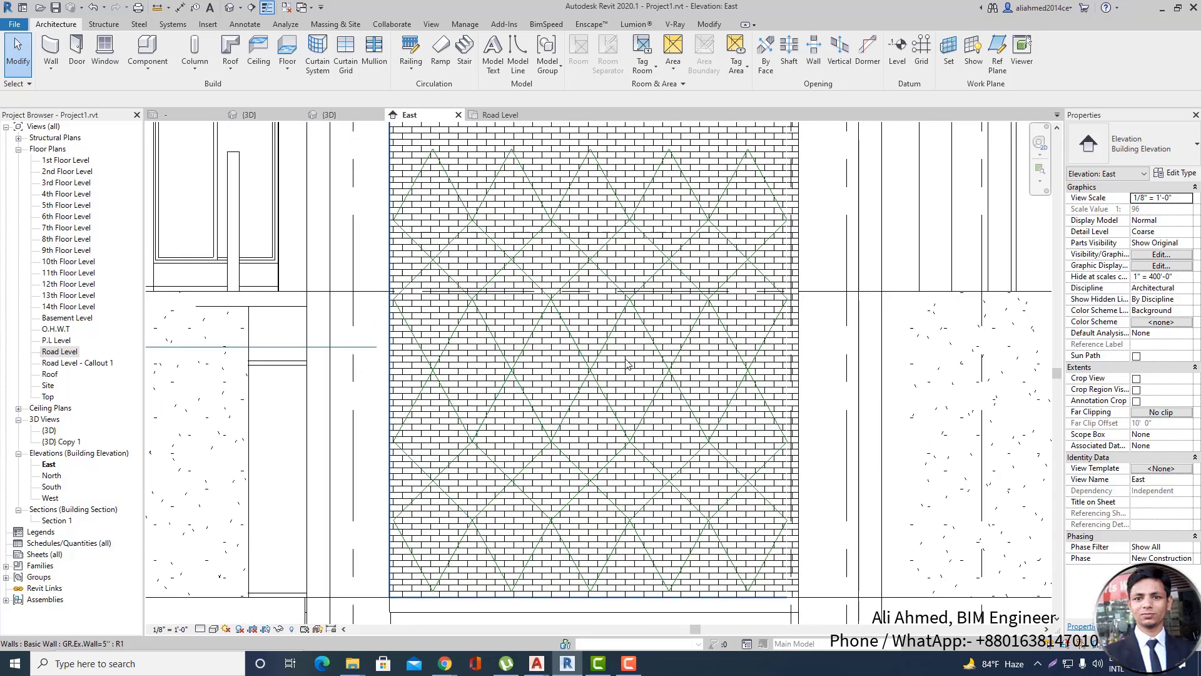
{"action": "scroll", "coordinate": [626, 362], "scroll_direction": "down", "scroll_amount": 1}
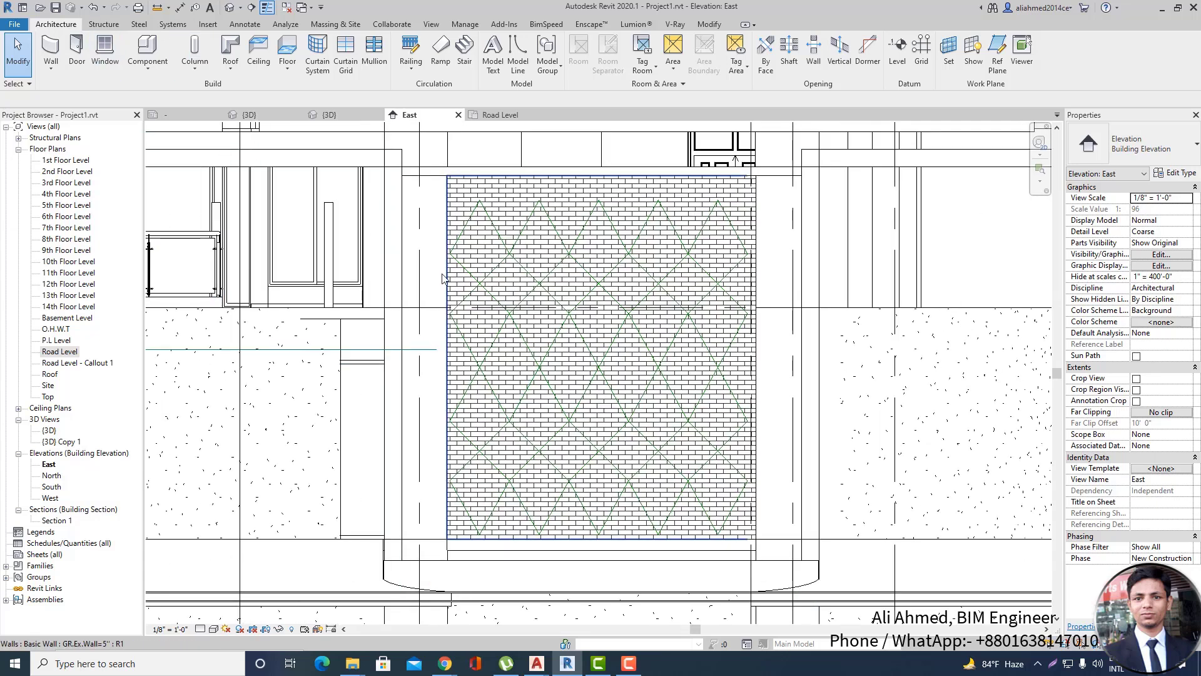
{"action": "left_click", "coordinate": [147, 70]}
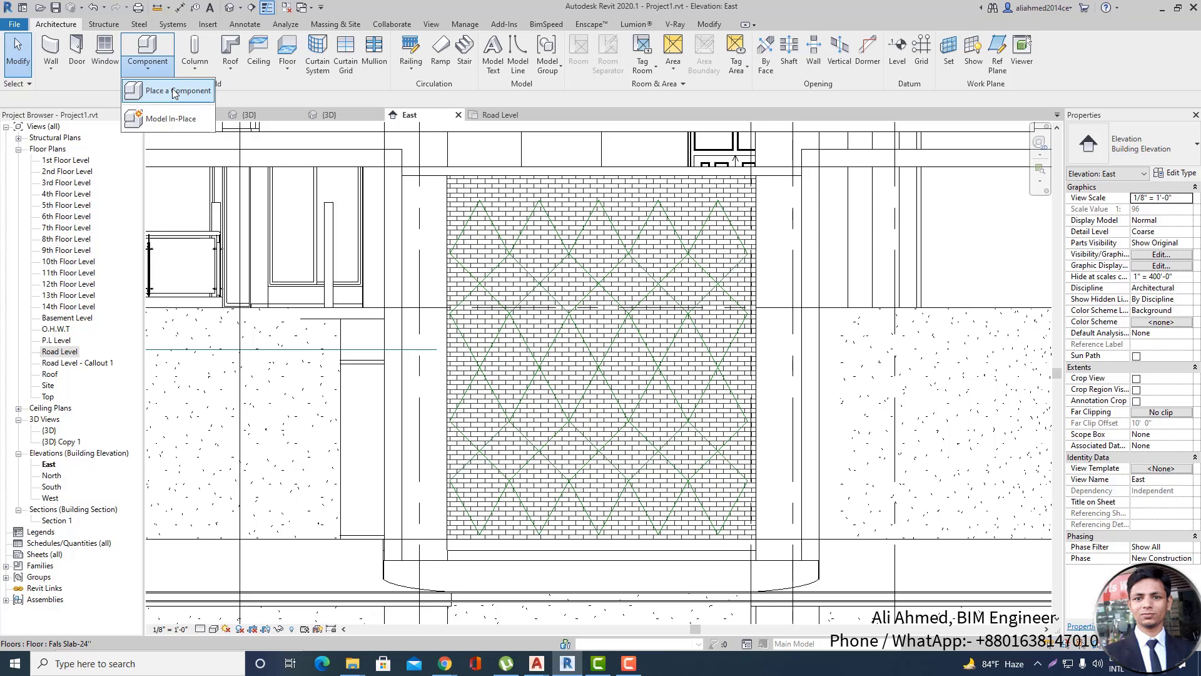
{"action": "left_click", "coordinate": [174, 93]}
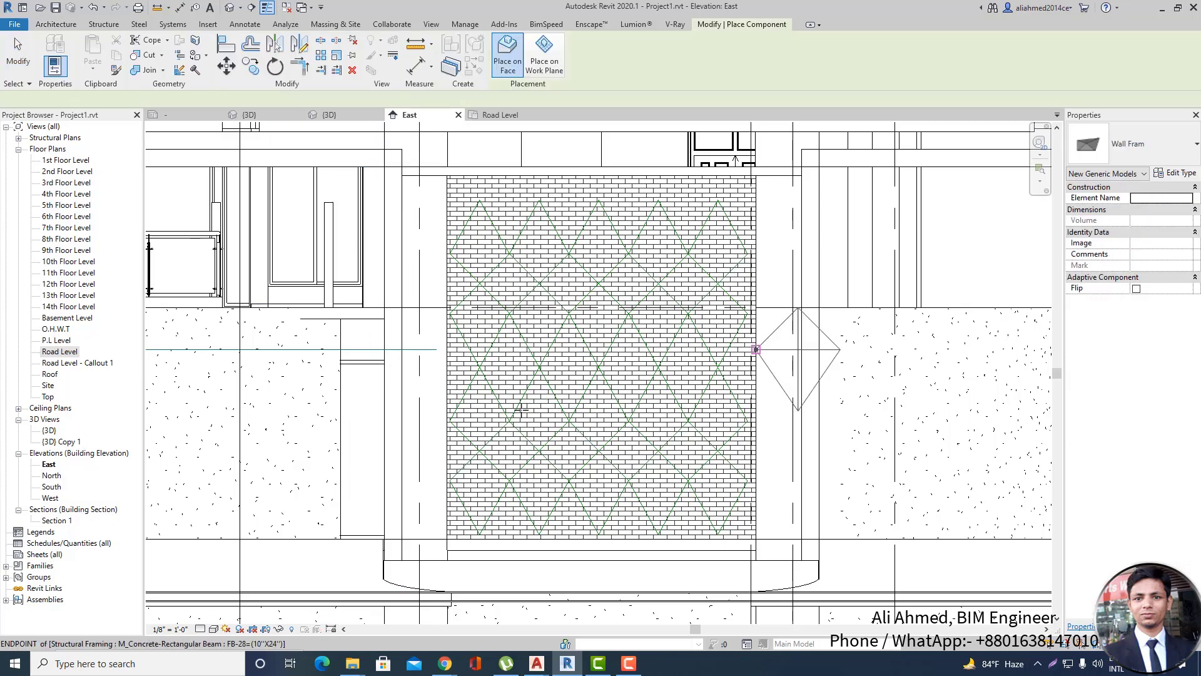
{"action": "scroll", "coordinate": [478, 532], "scroll_direction": "up", "scroll_amount": 6}
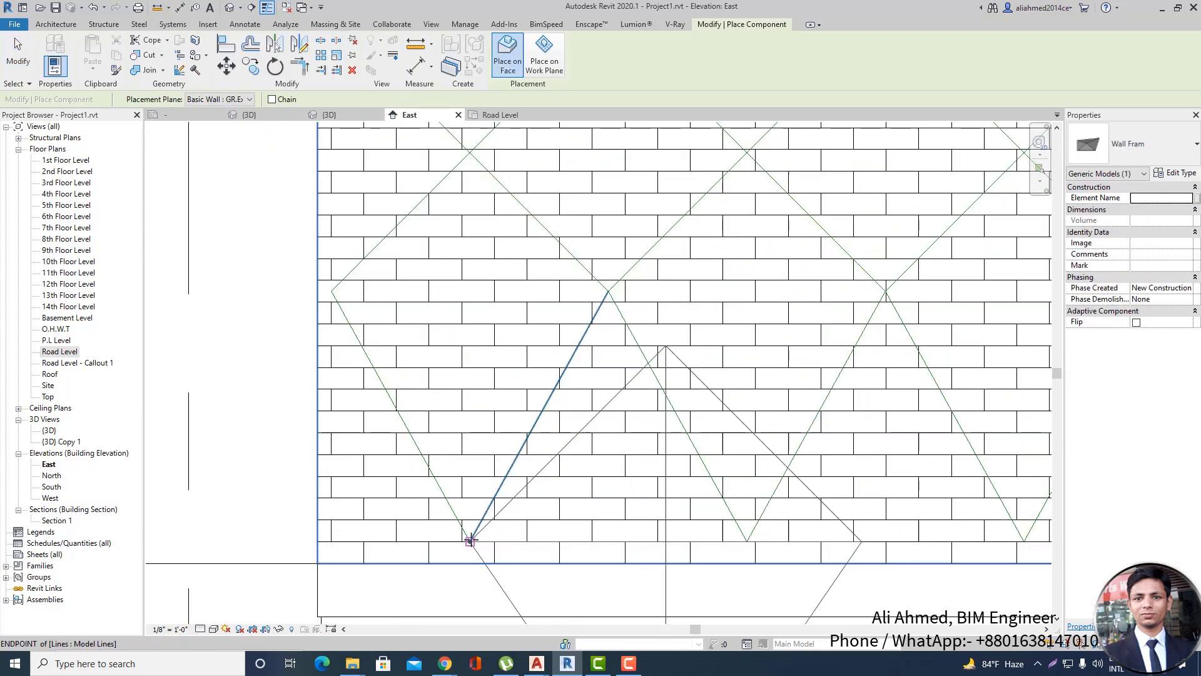
{"action": "left_click", "coordinate": [470, 540]}
{"action": "left_click", "coordinate": [331, 291]}
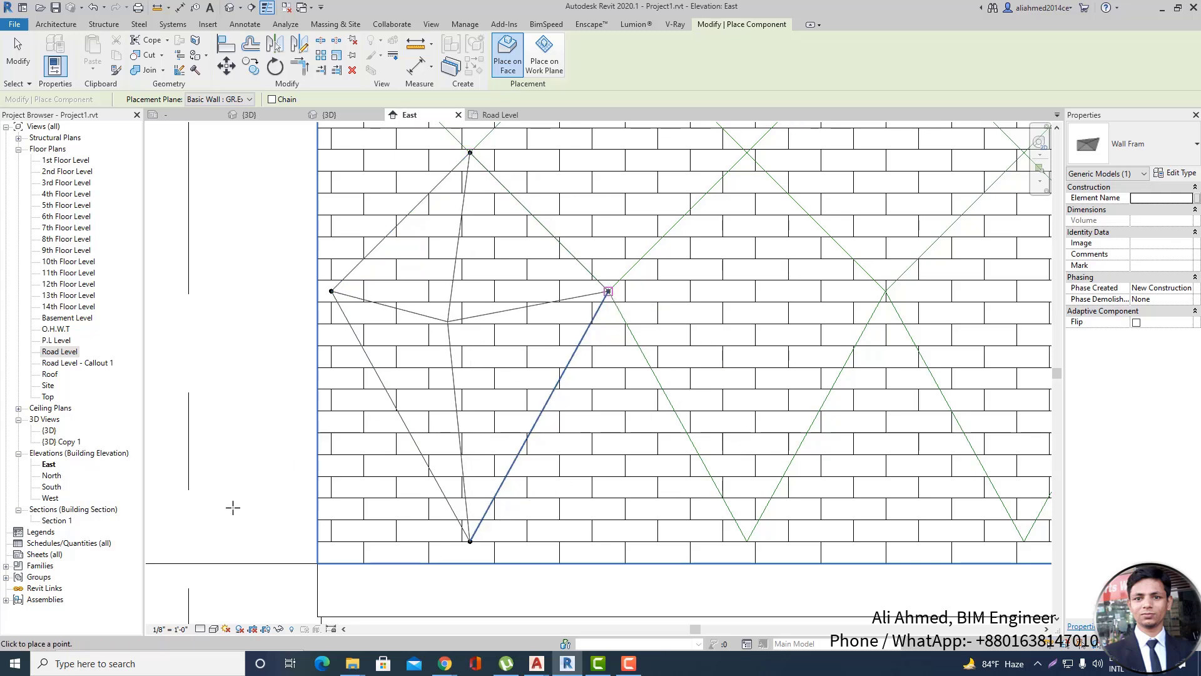
Place a second Wall Fram panel on the four corners of the adjacent bottom-row diamond.
{"action": "scroll", "coordinate": [233, 507], "scroll_direction": "down", "scroll_amount": 2}
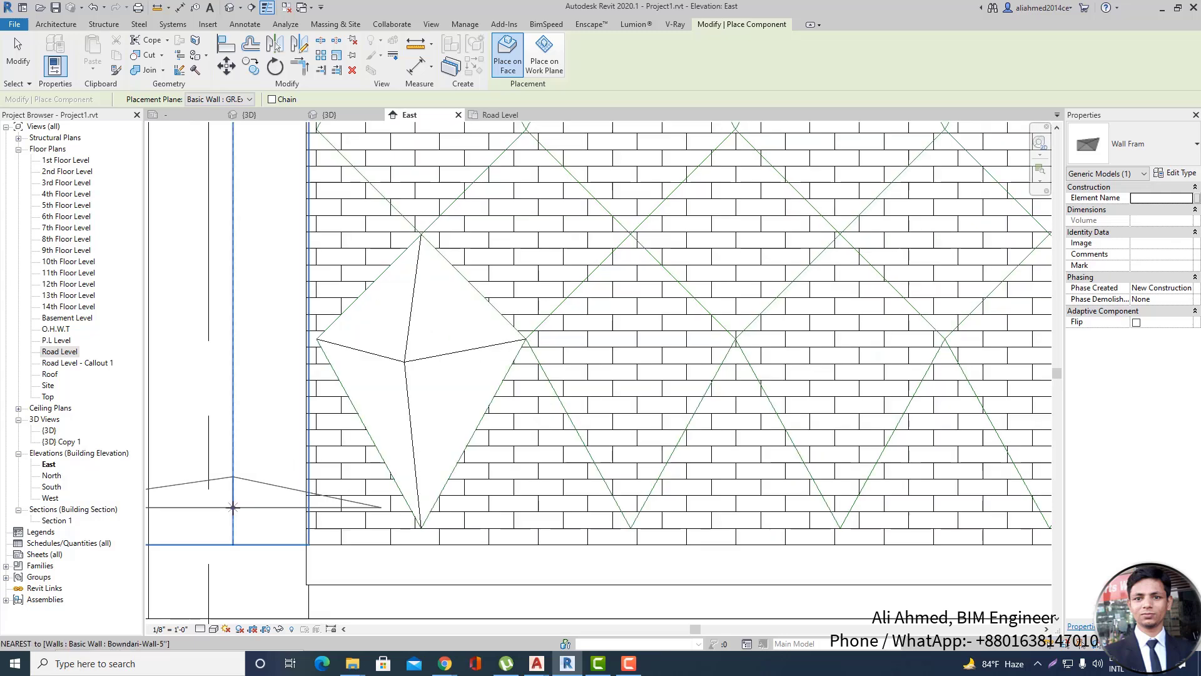
{"action": "left_click", "coordinate": [632, 528]}
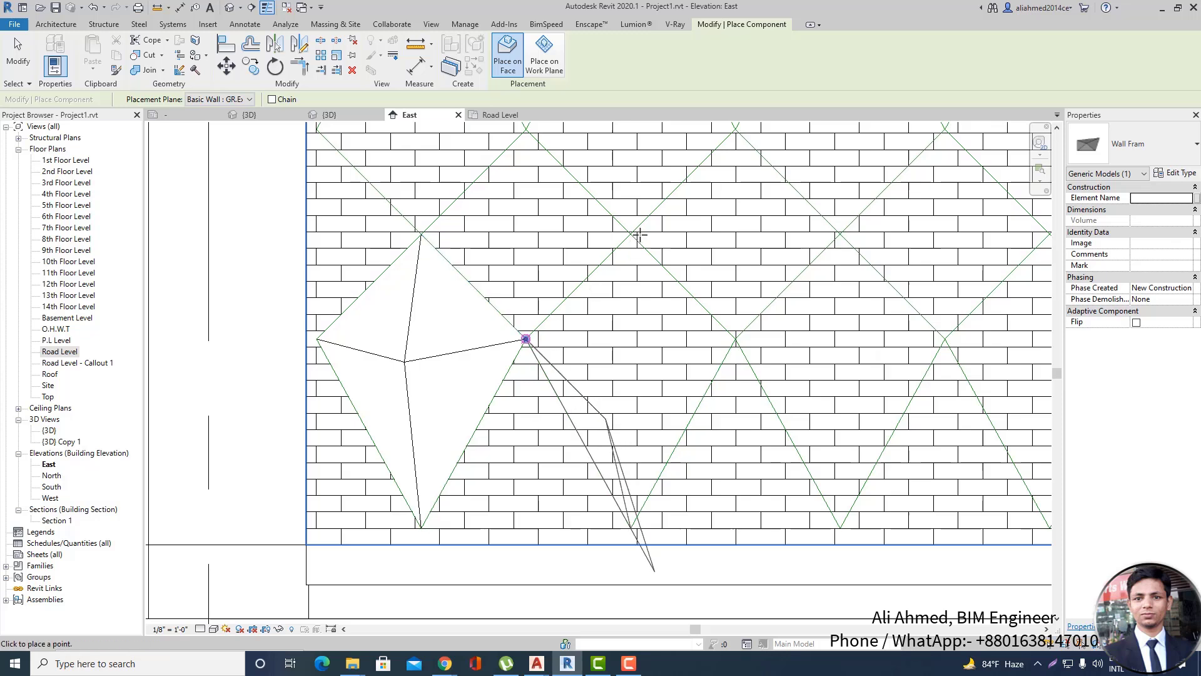
{"action": "left_click", "coordinate": [526, 339]}
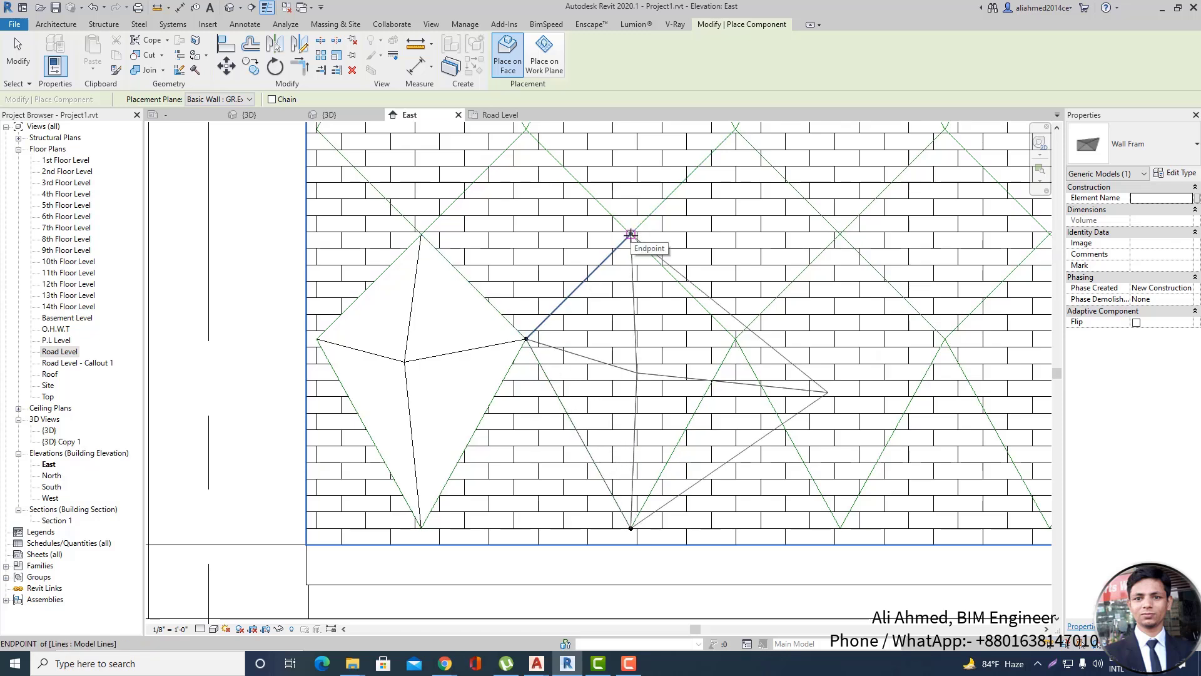
{"action": "left_click", "coordinate": [632, 234]}
{"action": "left_click", "coordinate": [736, 339]}
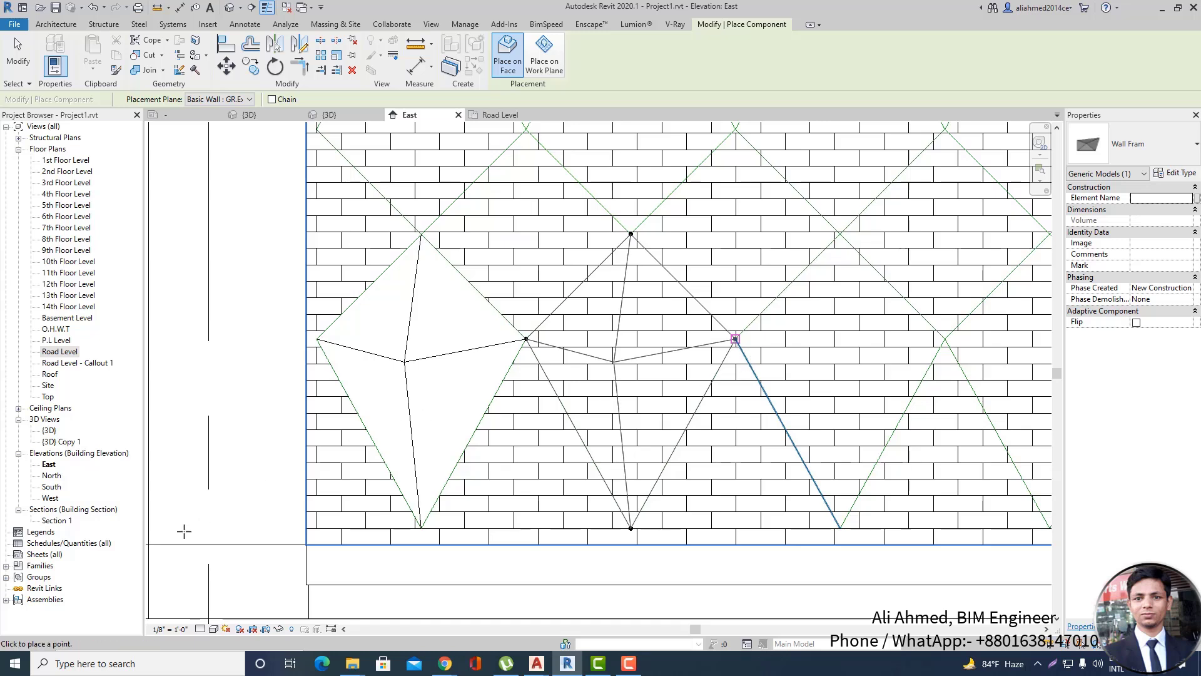
Place a third Wall Fram panel on the middle diamond of the bottom row and end the placement.
{"action": "scroll", "coordinate": [180, 535], "scroll_direction": "down", "scroll_amount": 2}
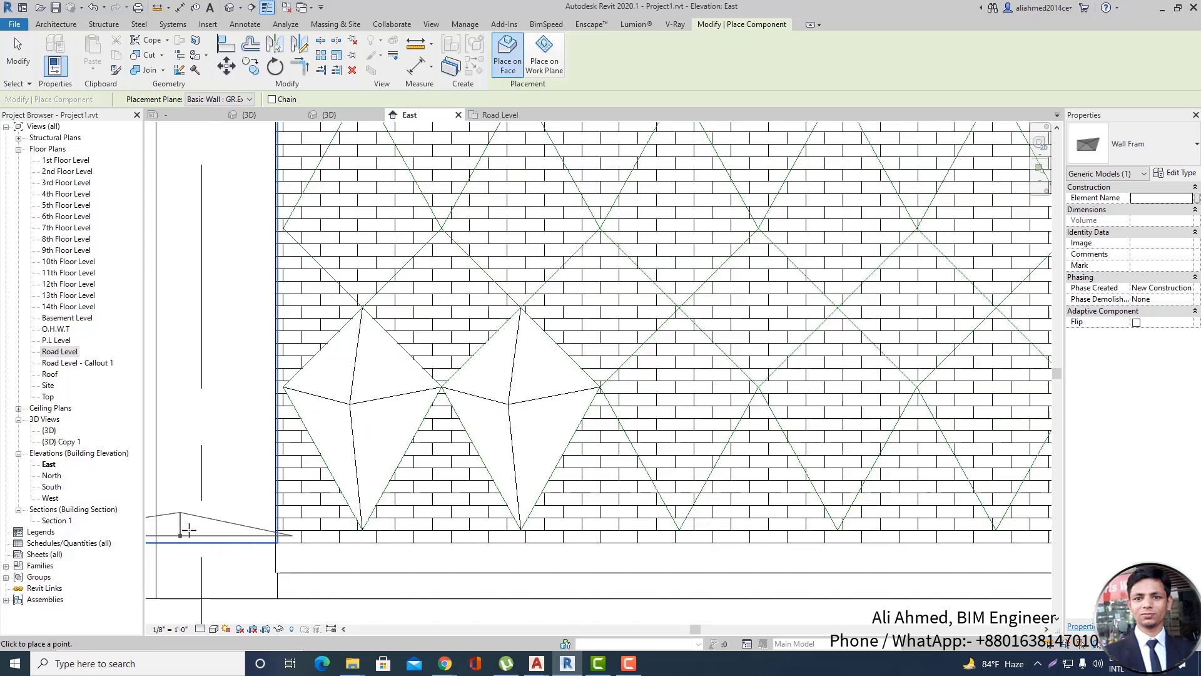
{"action": "left_click", "coordinate": [680, 529]}
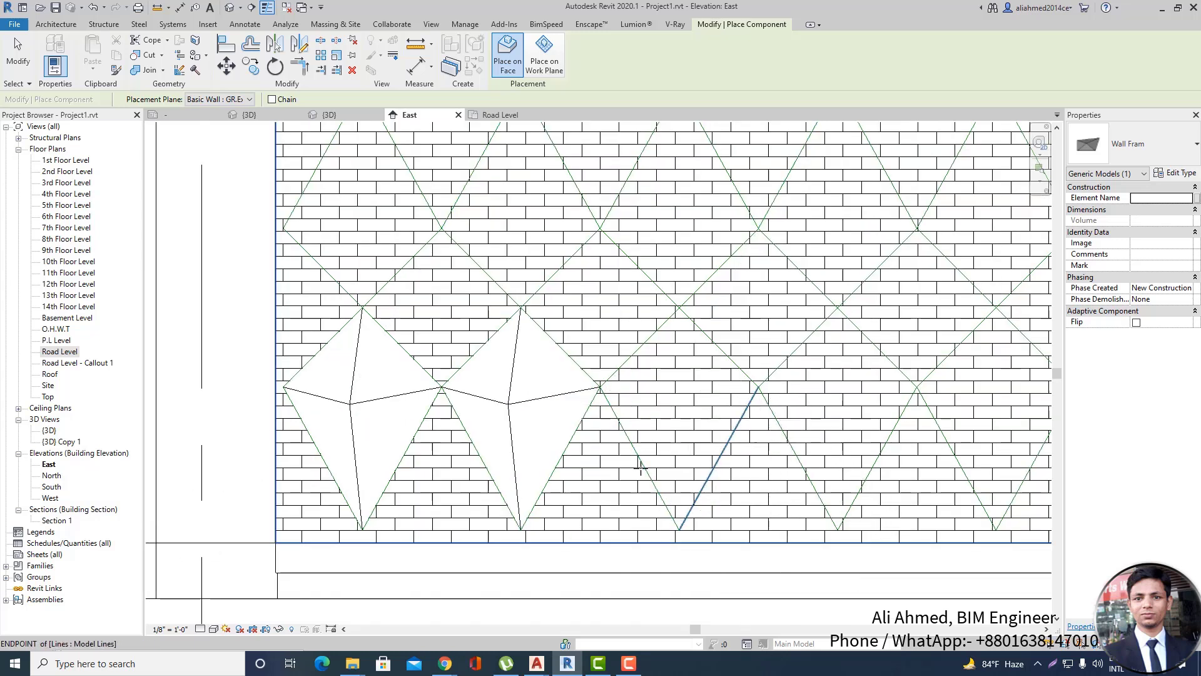
{"action": "left_click", "coordinate": [601, 387]}
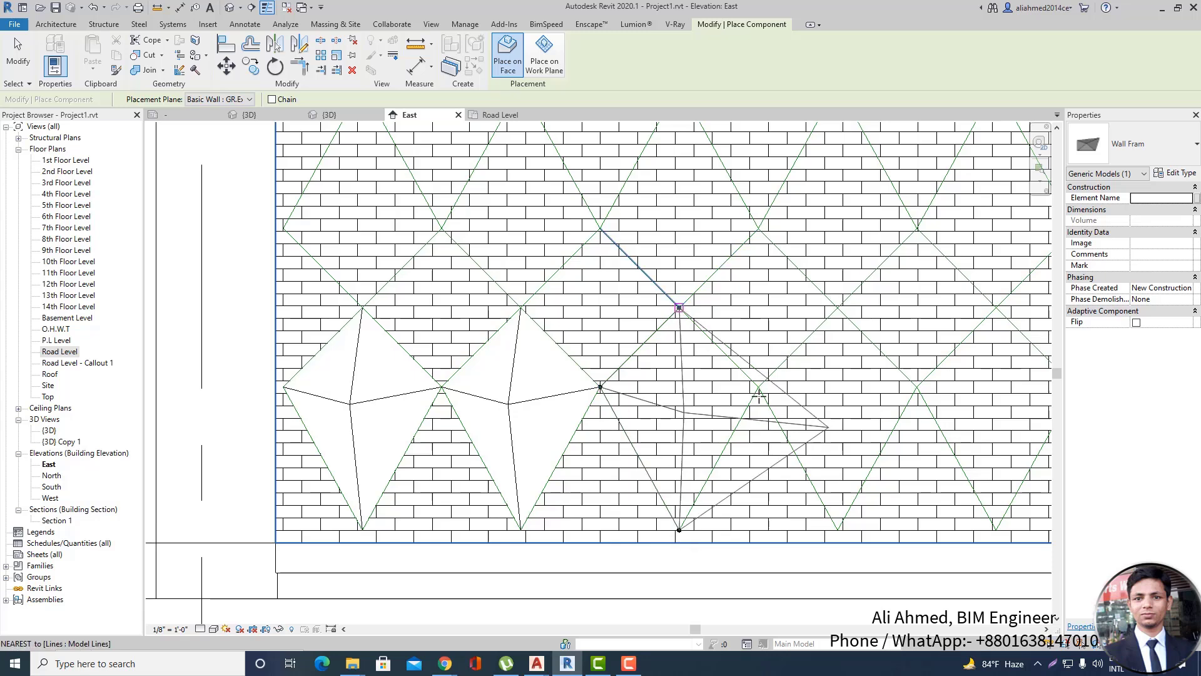
{"action": "left_click", "coordinate": [678, 308]}
{"action": "left_click", "coordinate": [757, 387]}
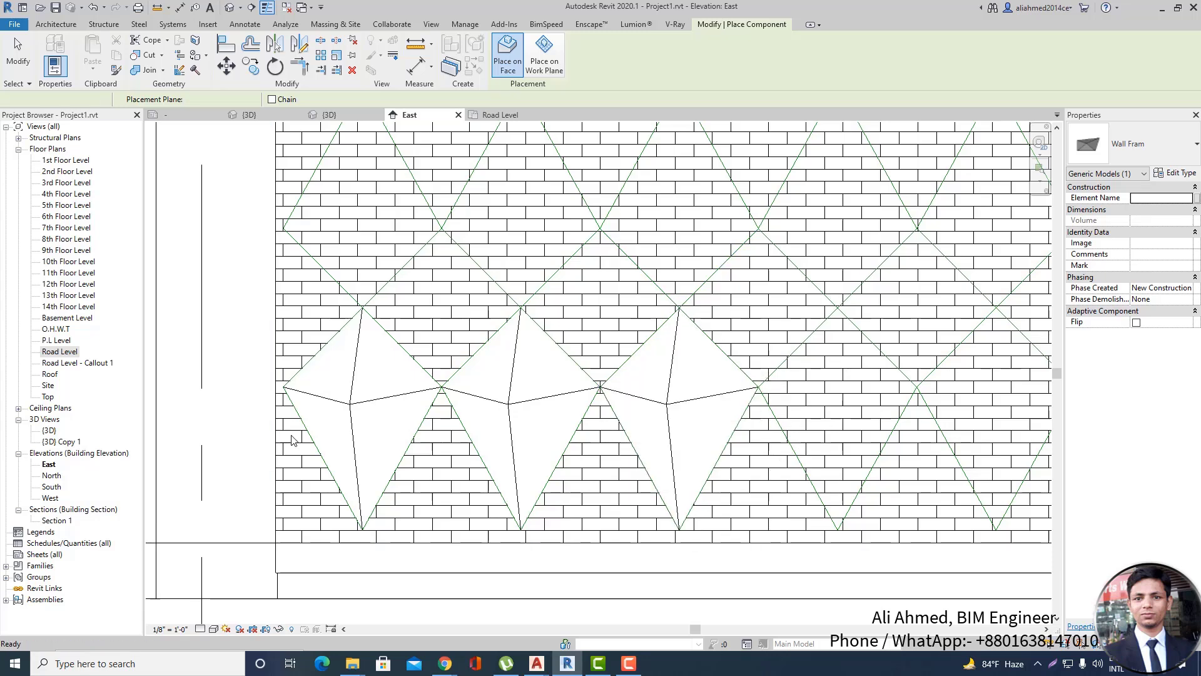
{"action": "scroll", "coordinate": [181, 460], "scroll_direction": "down", "scroll_amount": 2}
{"action": "key", "text": "Escape"}
{"action": "key", "text": "Escape"}
{"action": "left_click", "coordinate": [298, 426]}
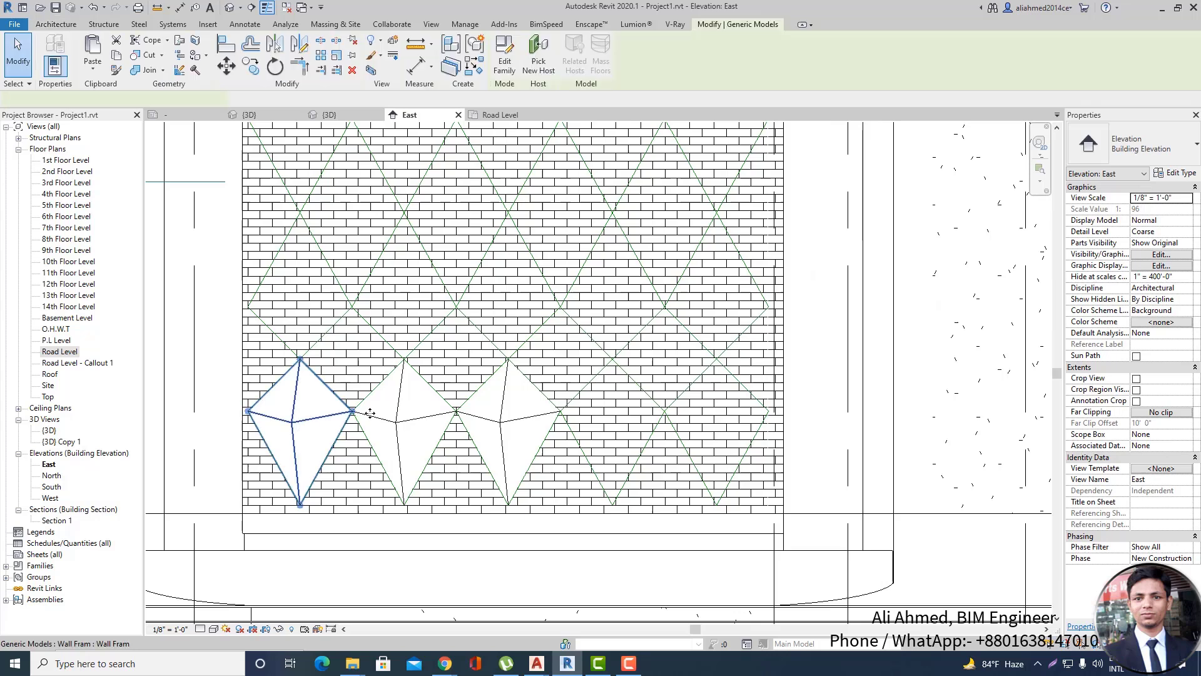
{"action": "left_click", "coordinate": [403, 429], "text": "ctrl"}
{"action": "left_click", "coordinate": [508, 428], "text": "ctrl"}
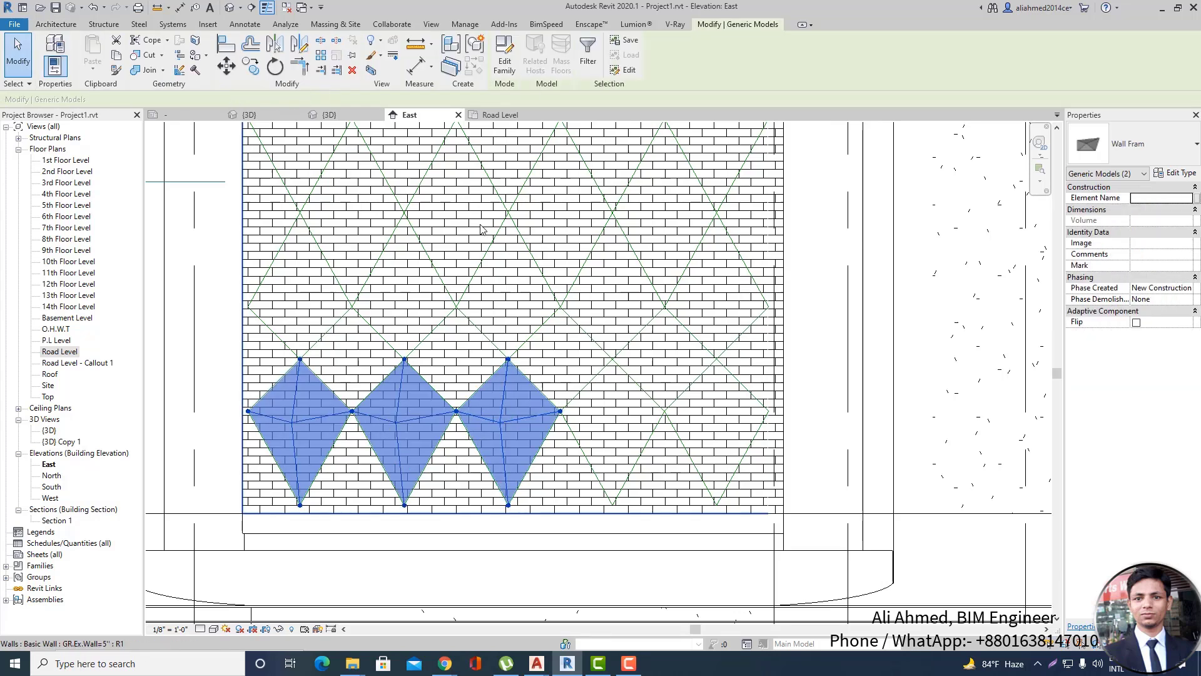
{"action": "key", "text": "Escape"}
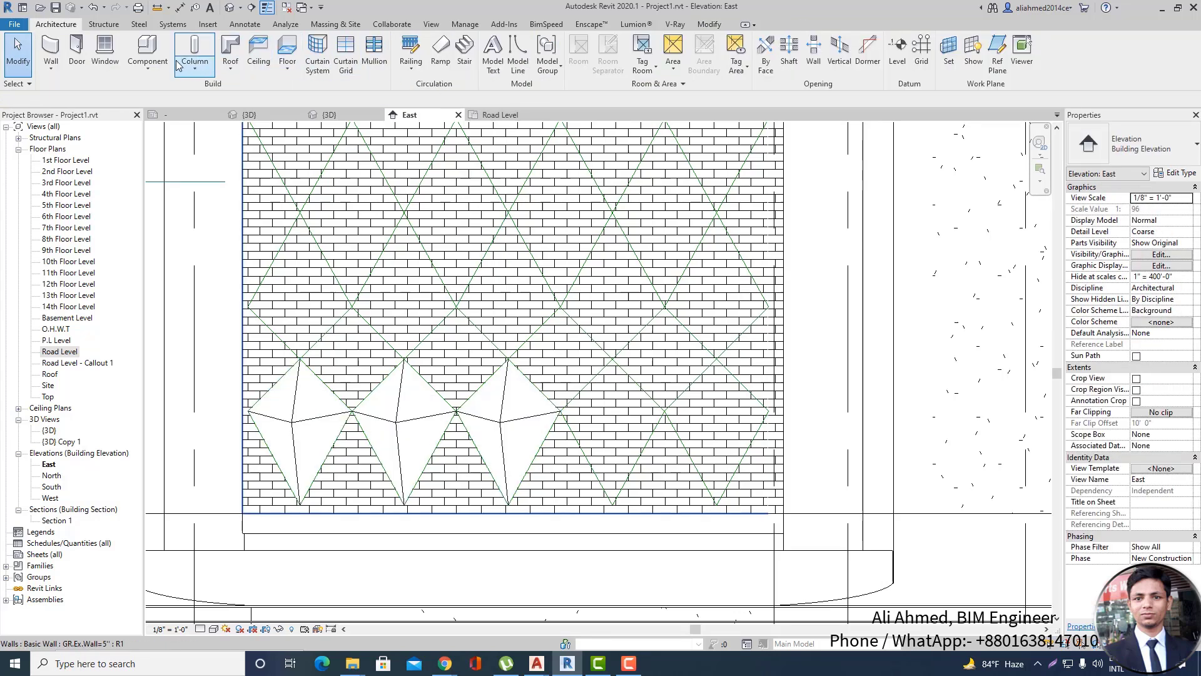
Place a Wall Fram panel on the fourth bottom-row diamond, picking its side corner, upper corner, other side corner and lowest point.
{"action": "left_click", "coordinate": [160, 68]}
{"action": "left_click", "coordinate": [177, 91]}
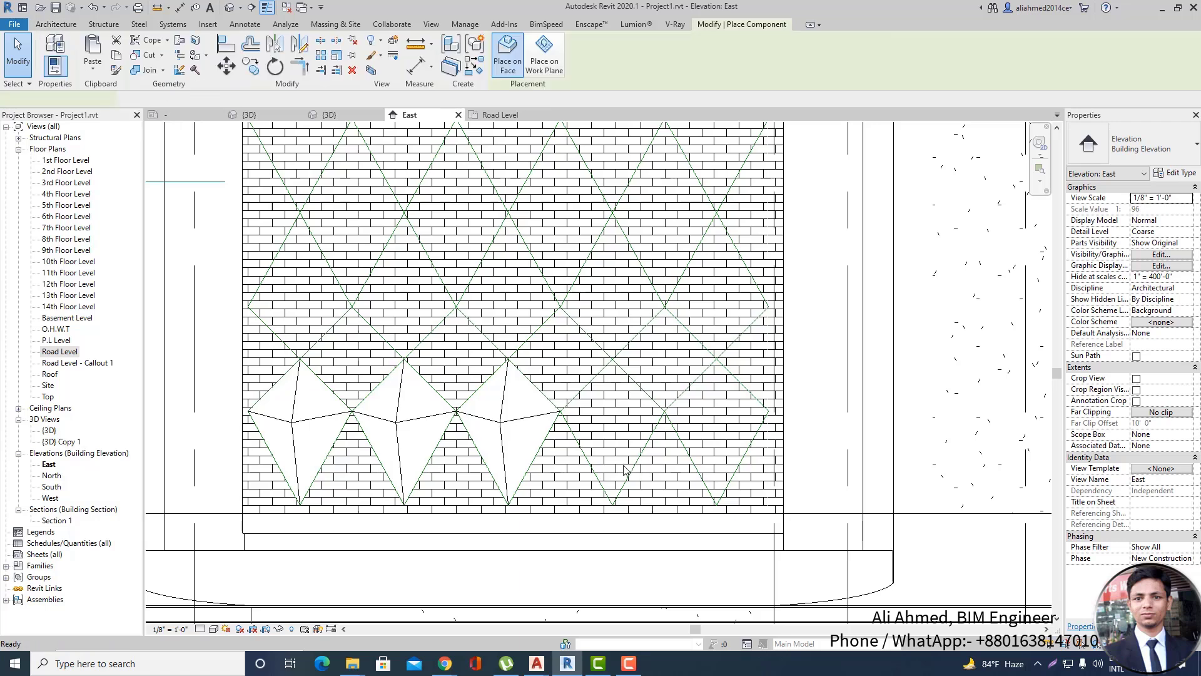
{"action": "scroll", "coordinate": [559, 410], "scroll_direction": "up", "scroll_amount": 2}
{"action": "left_click", "coordinate": [560, 411]}
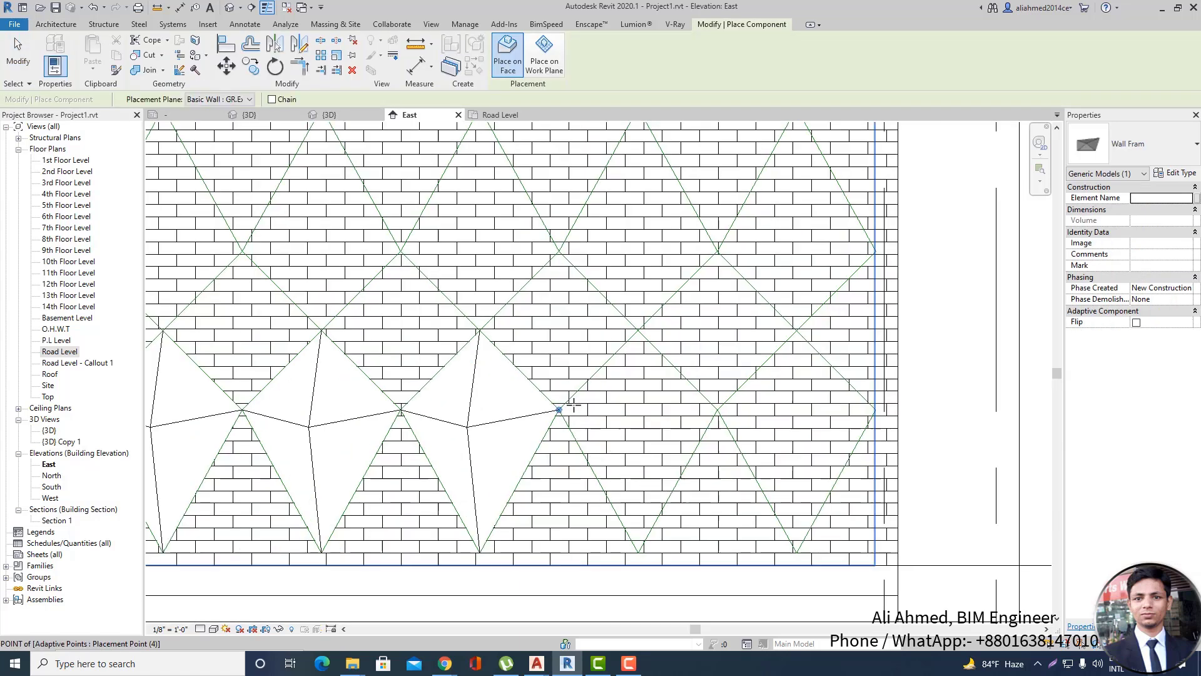
{"action": "left_click", "coordinate": [638, 331]}
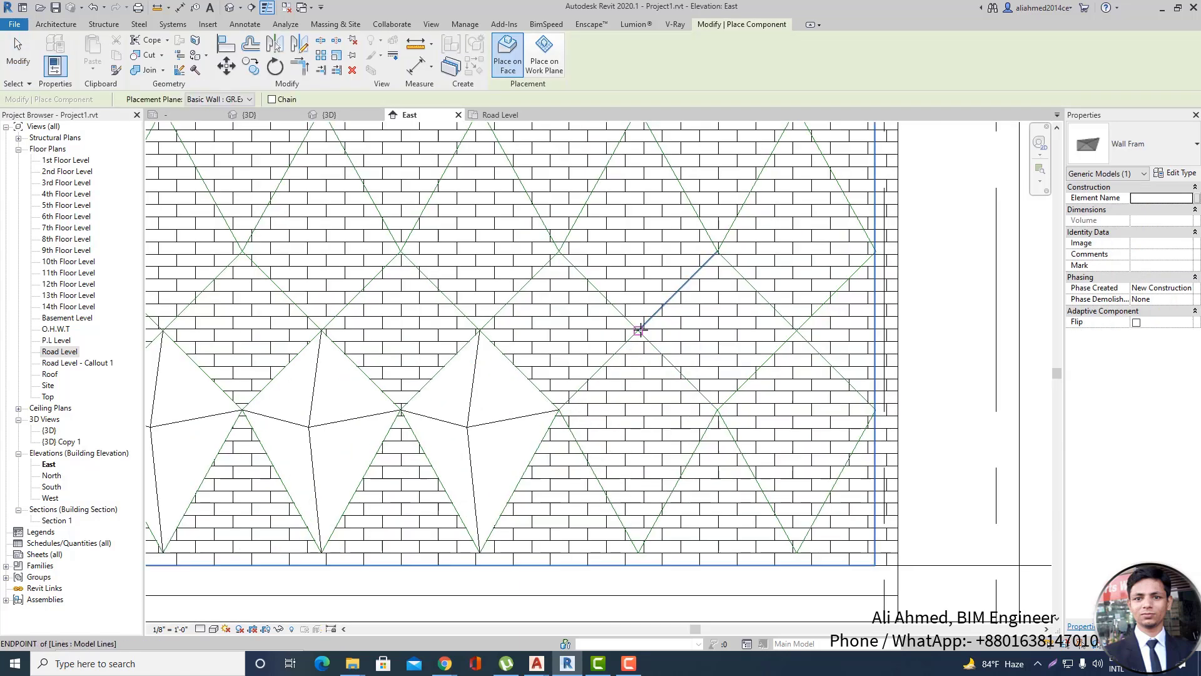
{"action": "left_click", "coordinate": [717, 409]}
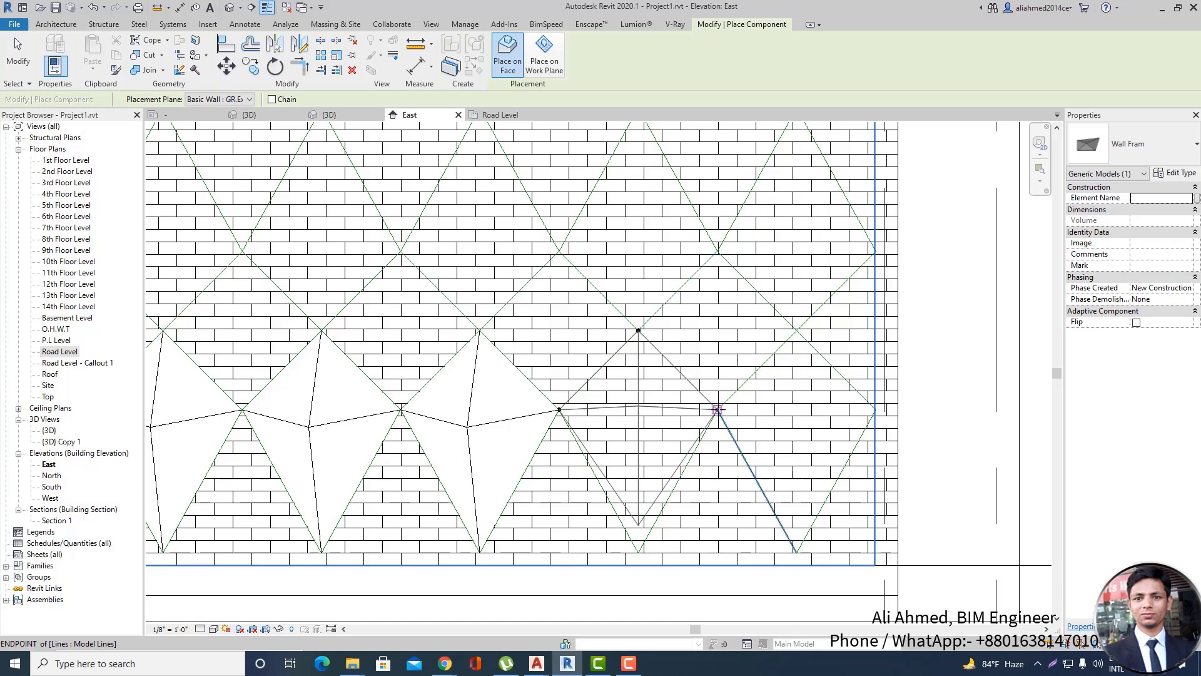
{"action": "left_click", "coordinate": [639, 552]}
{"action": "left_click", "coordinate": [638, 551]}
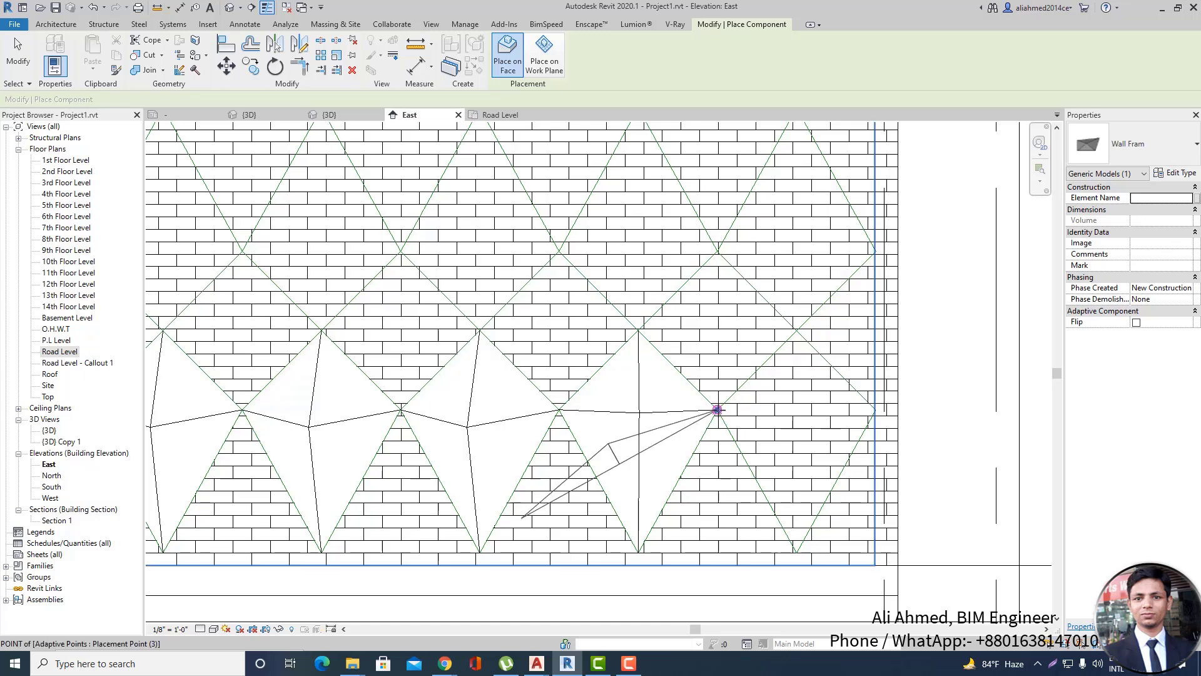
Place a Wall Fram panel on the rightmost diamond of the bottom row and end the placement.
{"action": "left_click", "coordinate": [718, 409]}
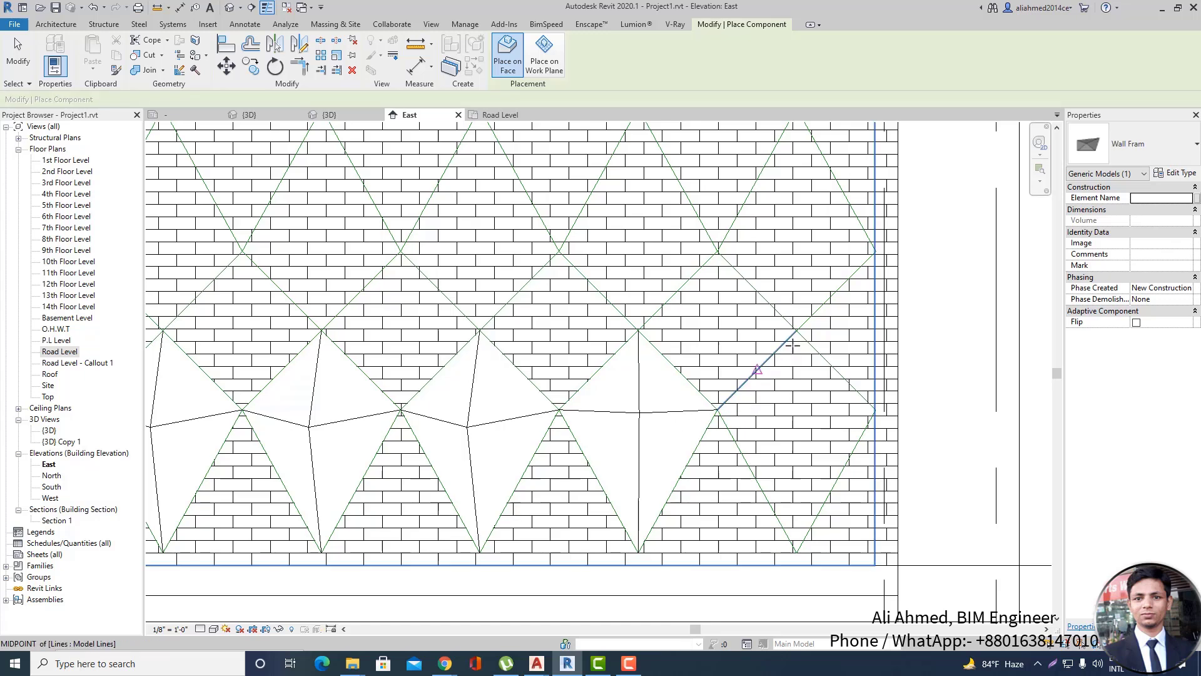
{"action": "left_click", "coordinate": [874, 410]}
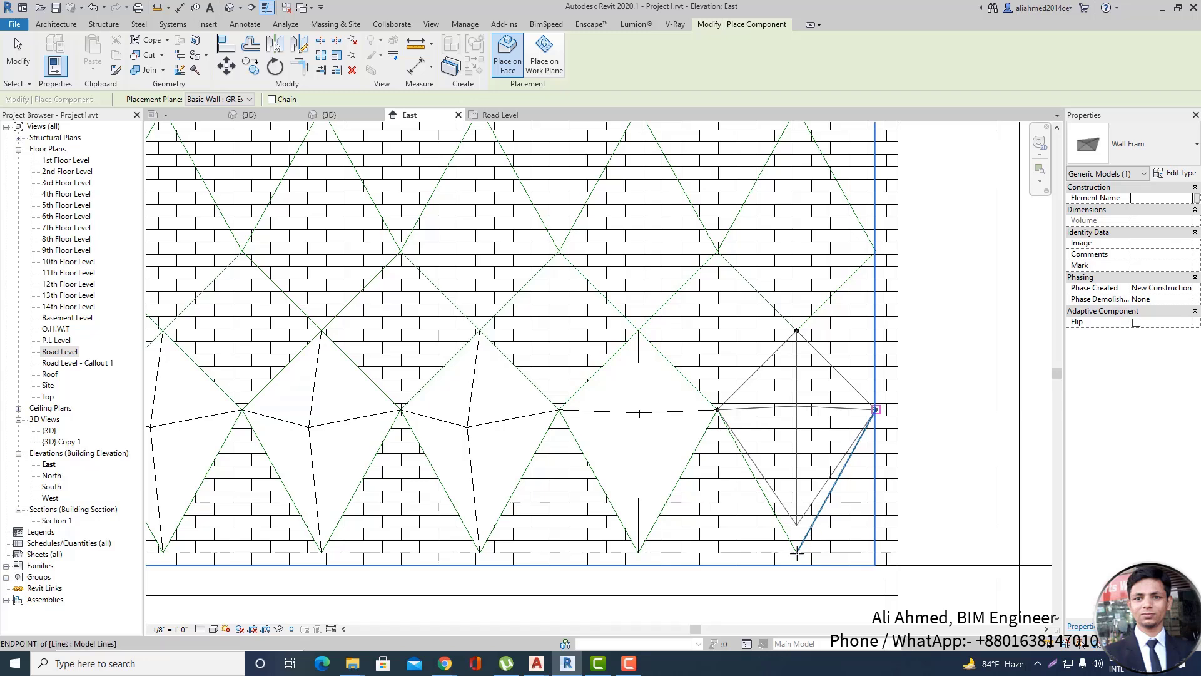
{"action": "left_click", "coordinate": [784, 517]}
{"action": "scroll", "coordinate": [418, 485], "scroll_direction": "down", "scroll_amount": 2}
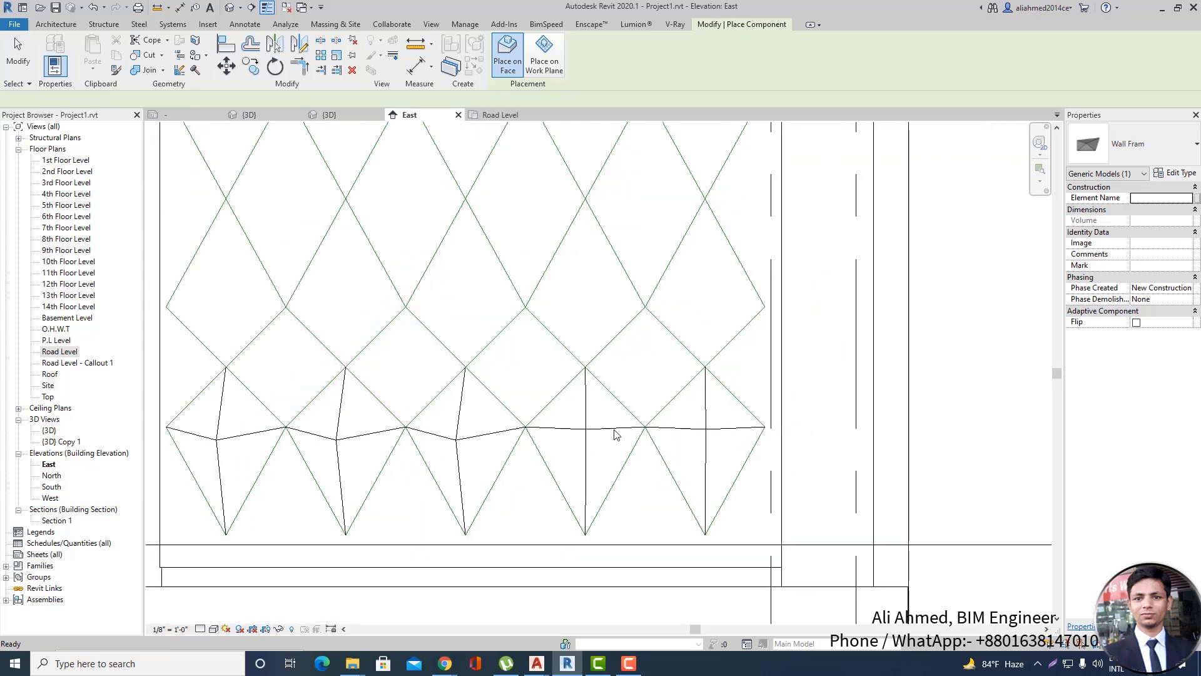
{"action": "key", "text": "Escape"}
Try to mirror a copy of all five bottom-row panels about a horizontal axis drawn through their upper corners.
{"action": "left_click", "coordinate": [235, 427]}
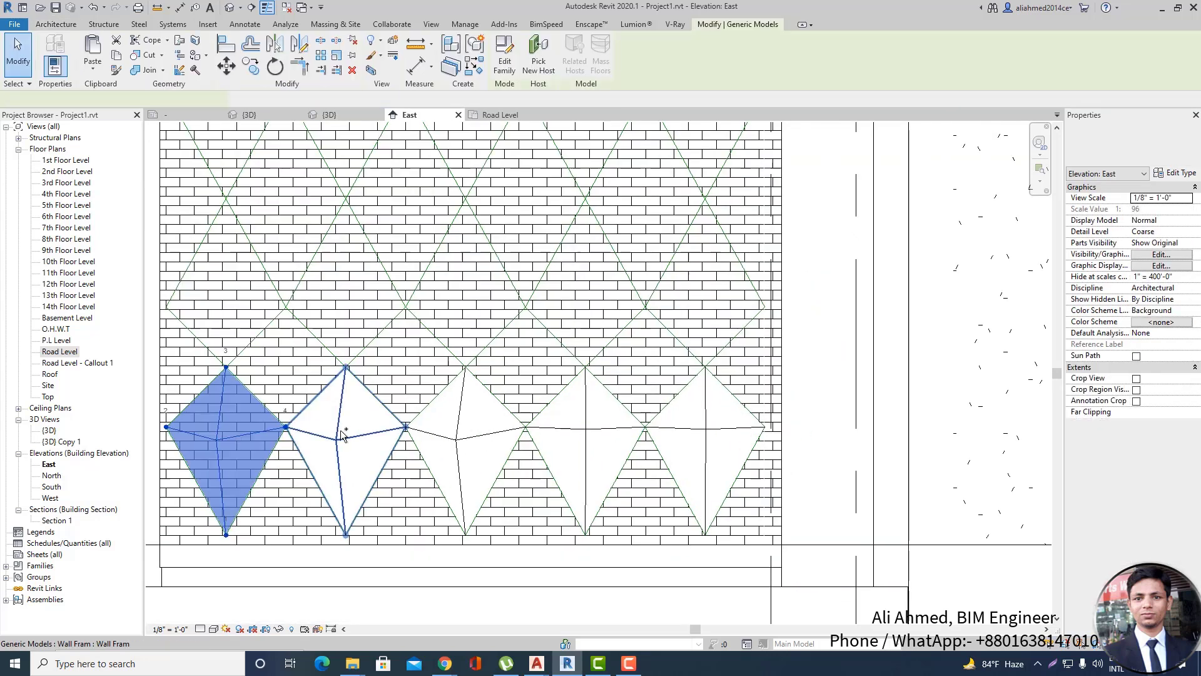
{"action": "left_click", "coordinate": [341, 438], "text": "ctrl"}
{"action": "left_click", "coordinate": [474, 440], "text": "ctrl"}
{"action": "left_click", "coordinate": [543, 425], "text": "ctrl"}
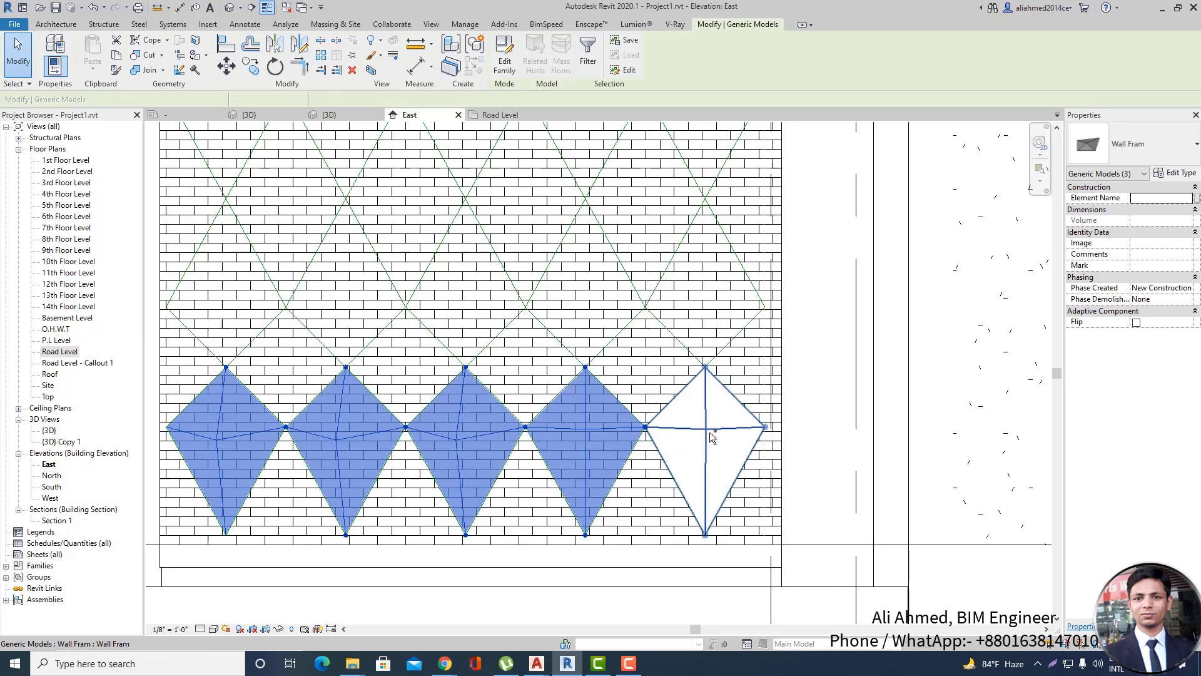
{"action": "left_click", "coordinate": [709, 435], "text": "ctrl"}
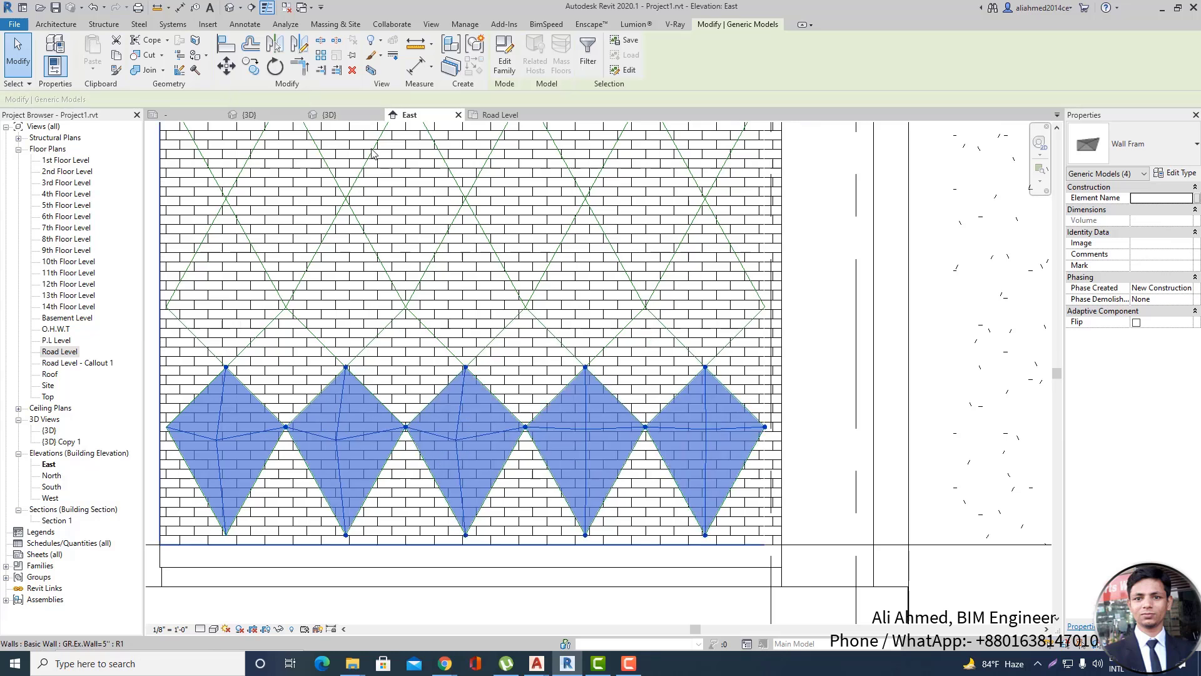
{"action": "left_click", "coordinate": [299, 48]}
{"action": "scroll", "coordinate": [713, 413], "scroll_direction": "down", "scroll_amount": 2}
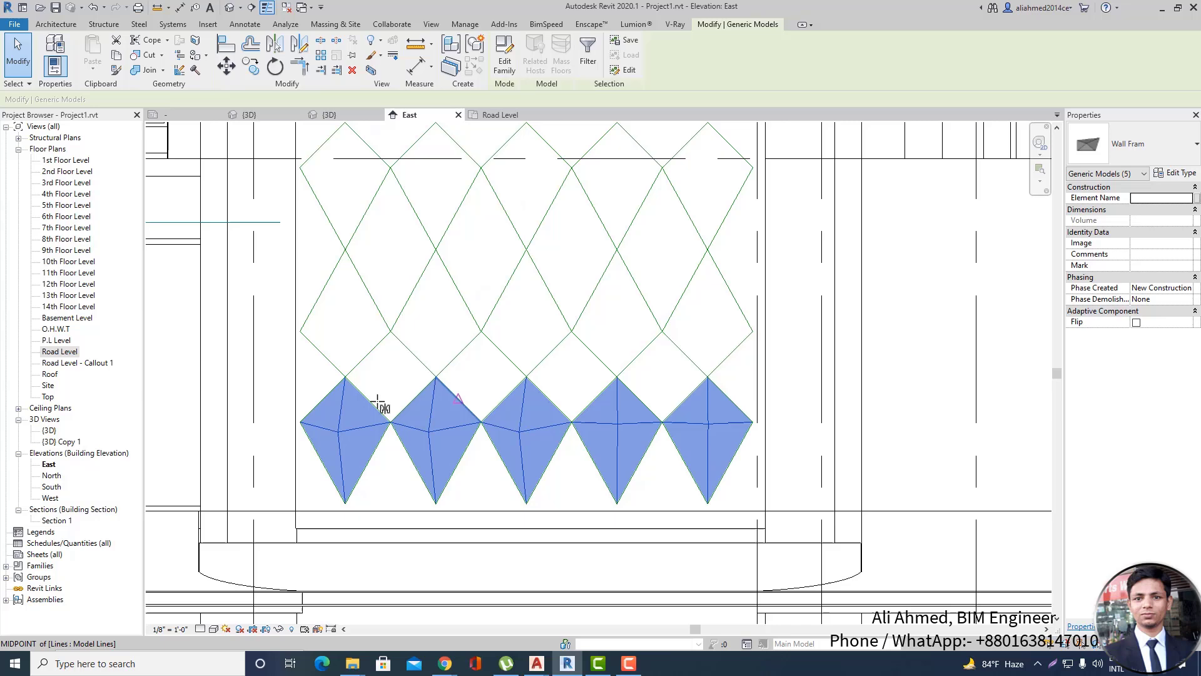
{"action": "left_click", "coordinate": [345, 376]}
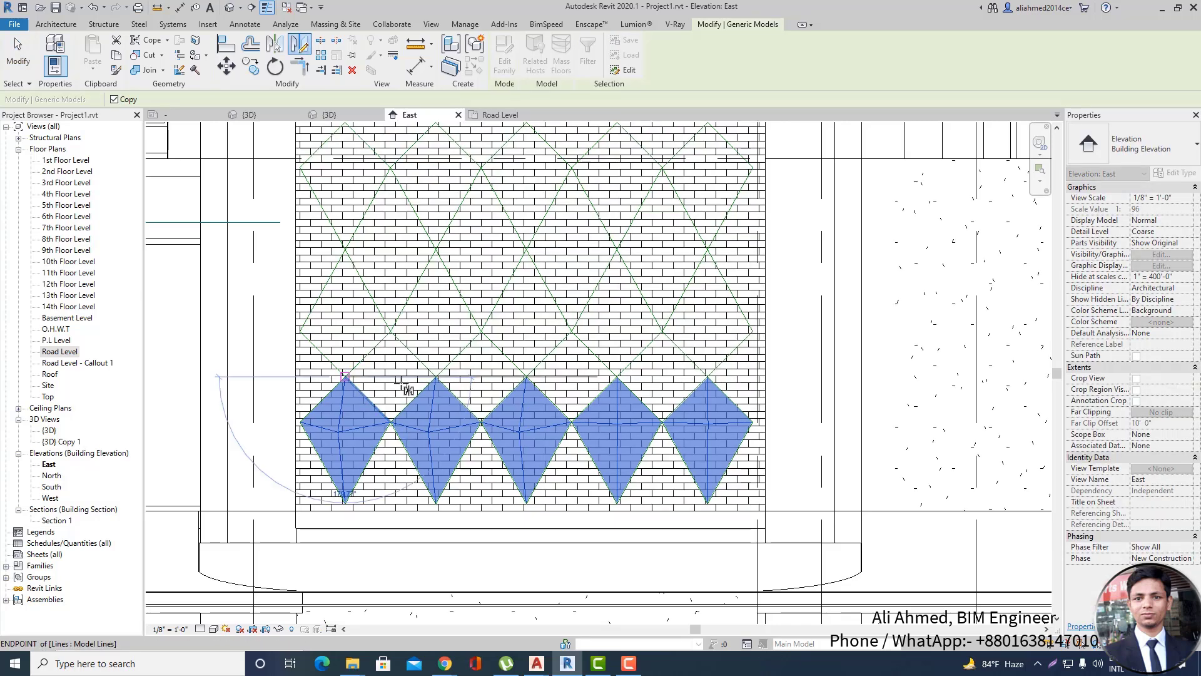
{"action": "left_click", "coordinate": [439, 376]}
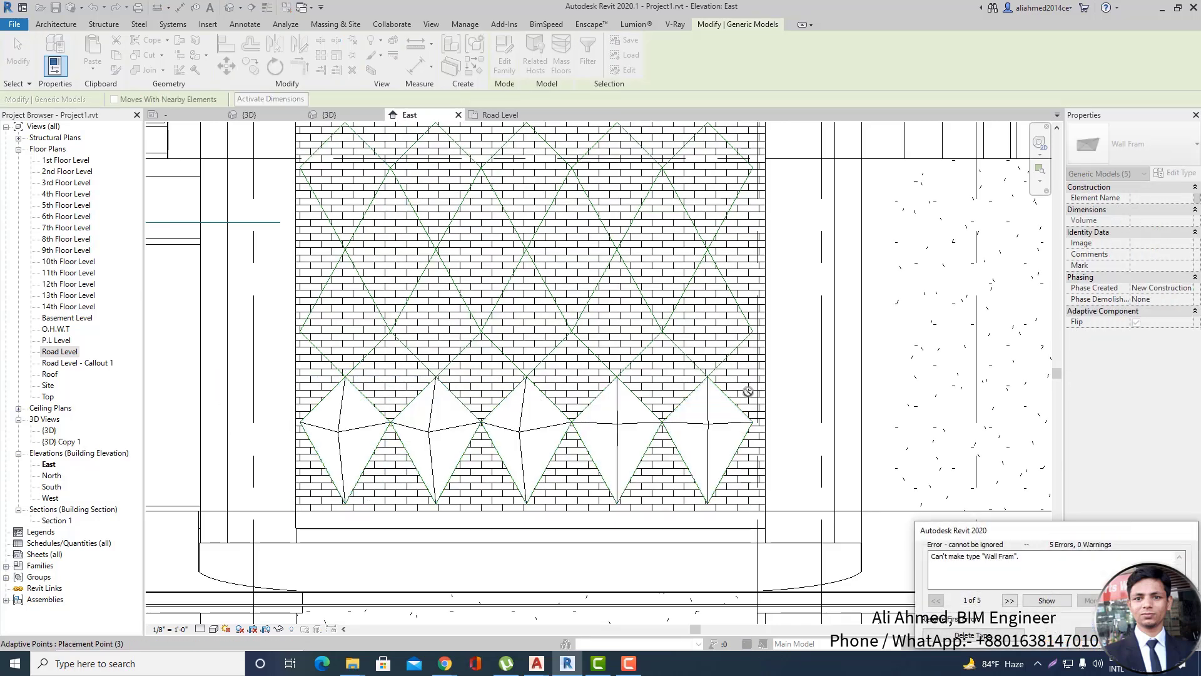
{"action": "key", "text": "Escape"}
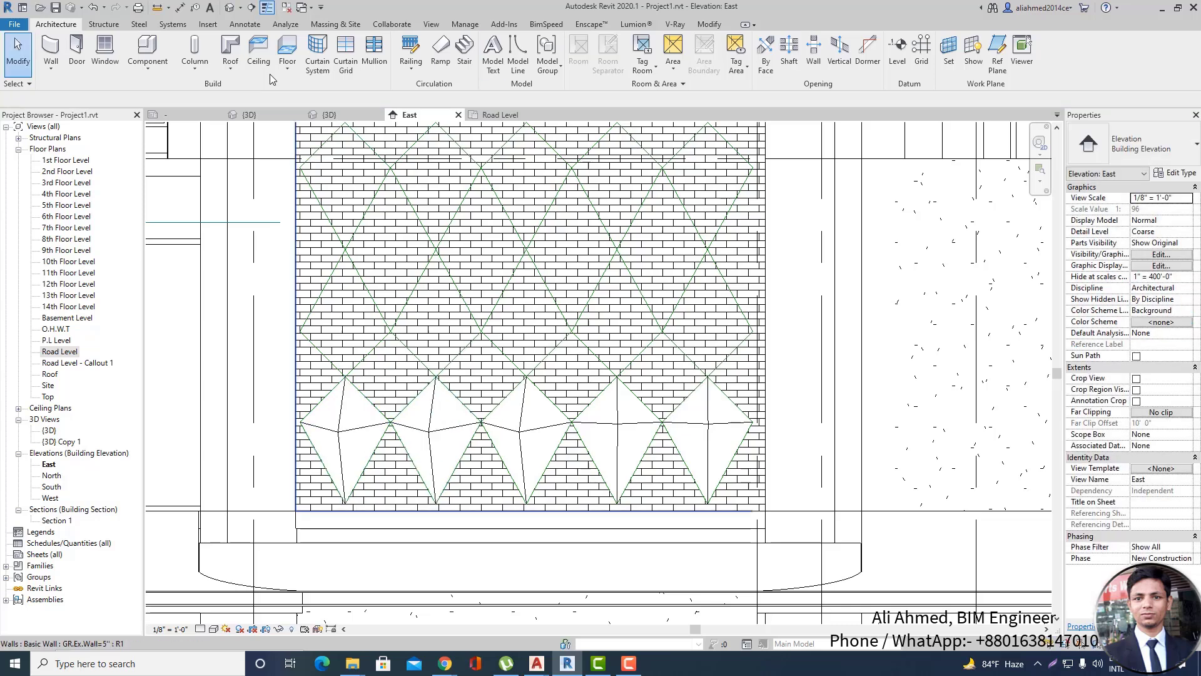
Place a Wall Fram panel on the leftmost tall diamond of the second row, picking its side corner, upper corner, other side corner and lowest point.
{"action": "left_click", "coordinate": [148, 60]}
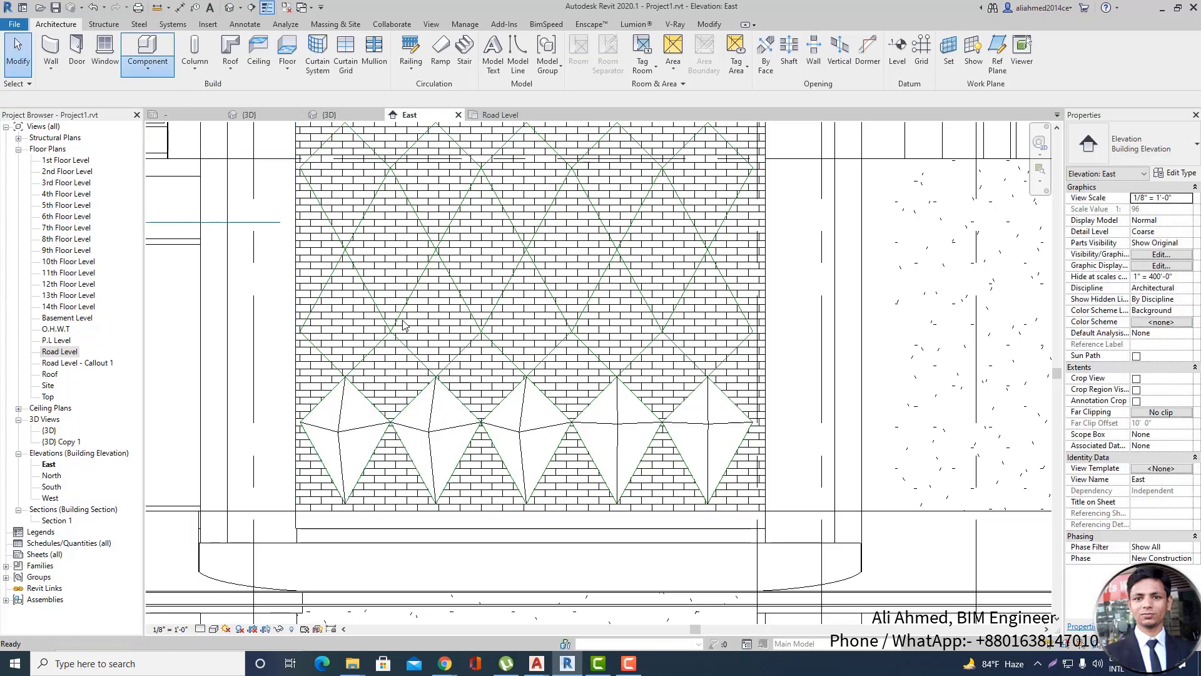
{"action": "scroll", "coordinate": [313, 324], "scroll_direction": "up", "scroll_amount": 2}
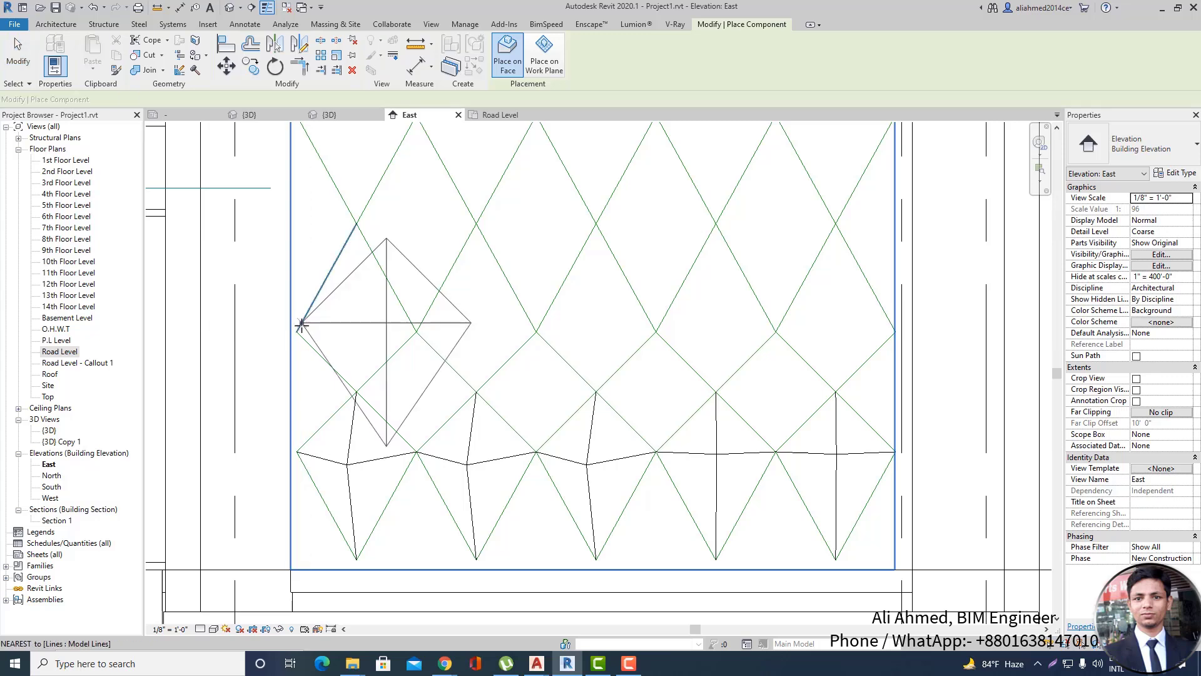
{"action": "left_click", "coordinate": [297, 332]}
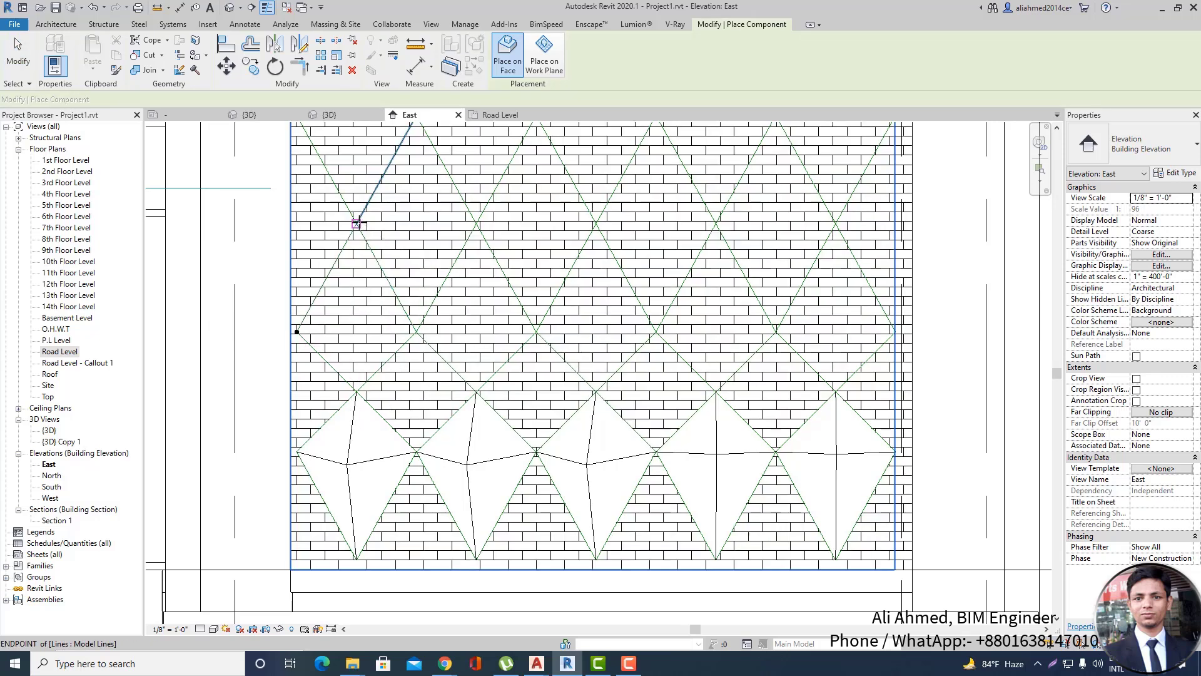
{"action": "left_click", "coordinate": [357, 224]}
{"action": "left_click", "coordinate": [416, 332]}
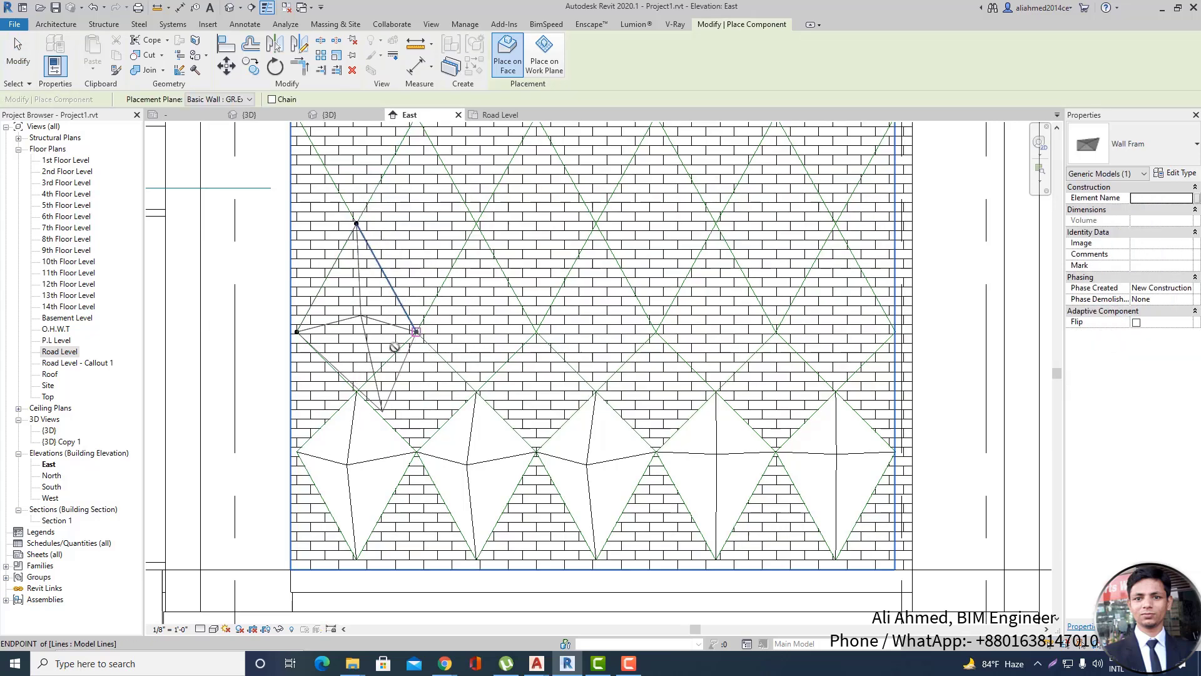
{"action": "scroll", "coordinate": [356, 393], "scroll_direction": "up", "scroll_amount": 2}
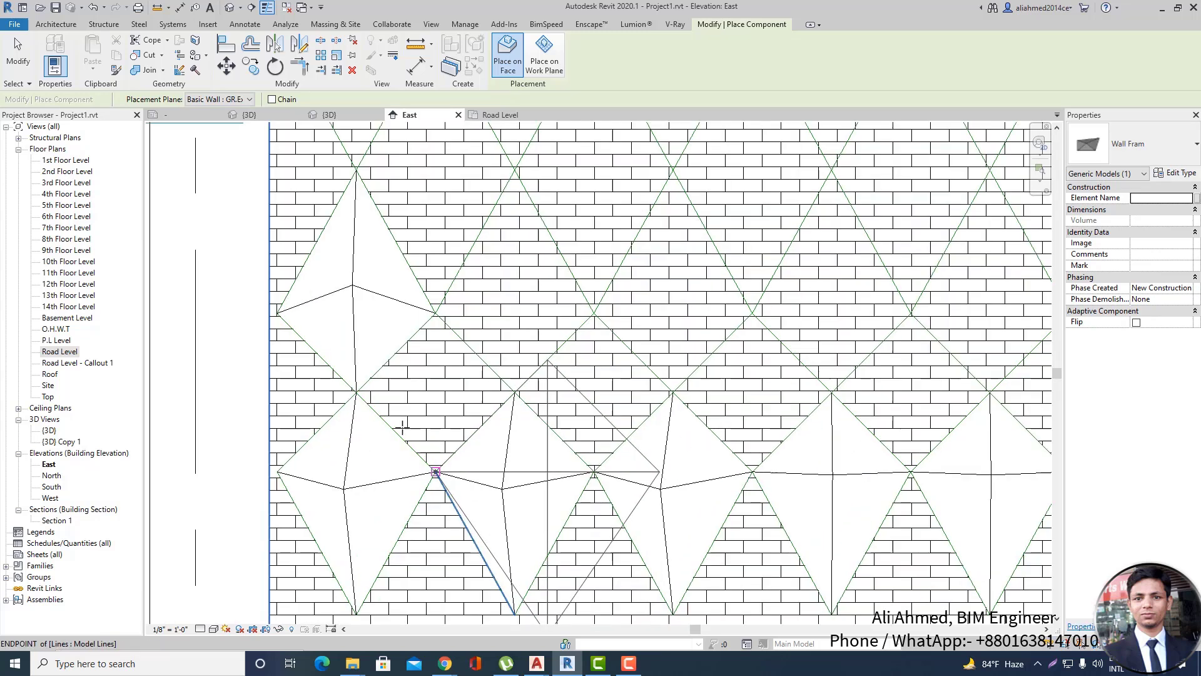
Place a Wall Fram panel on the small diamond between the first and second bottom-row panels.
{"action": "left_click", "coordinate": [356, 392]}
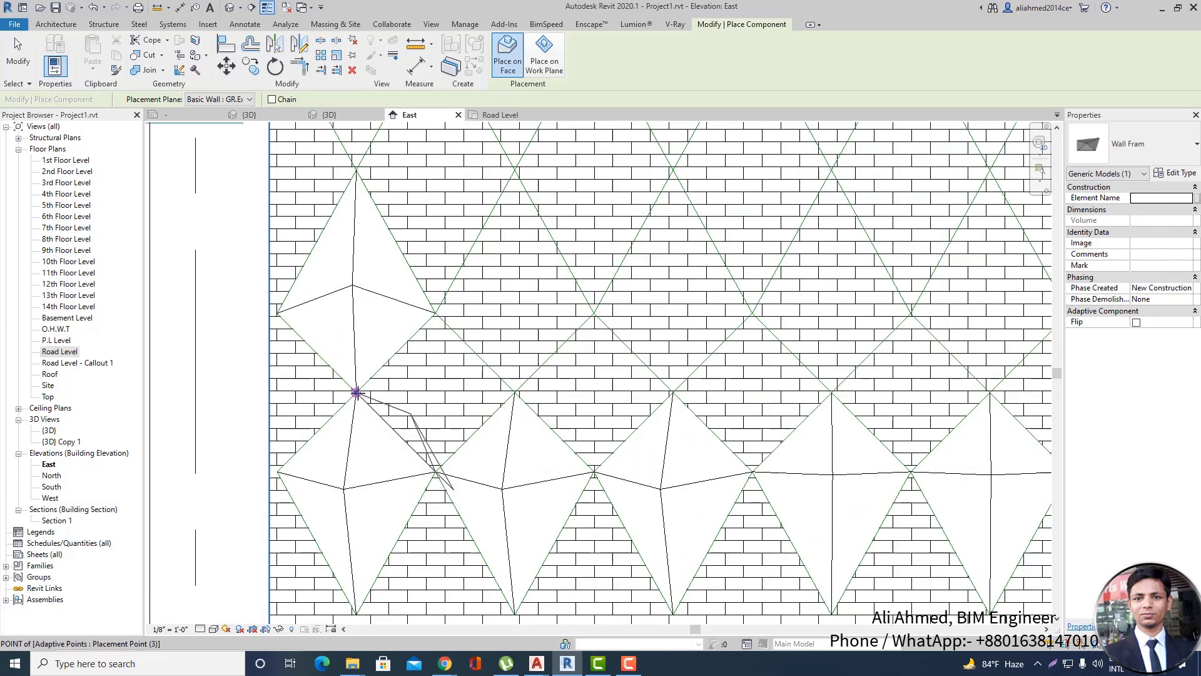
{"action": "left_click", "coordinate": [436, 312]}
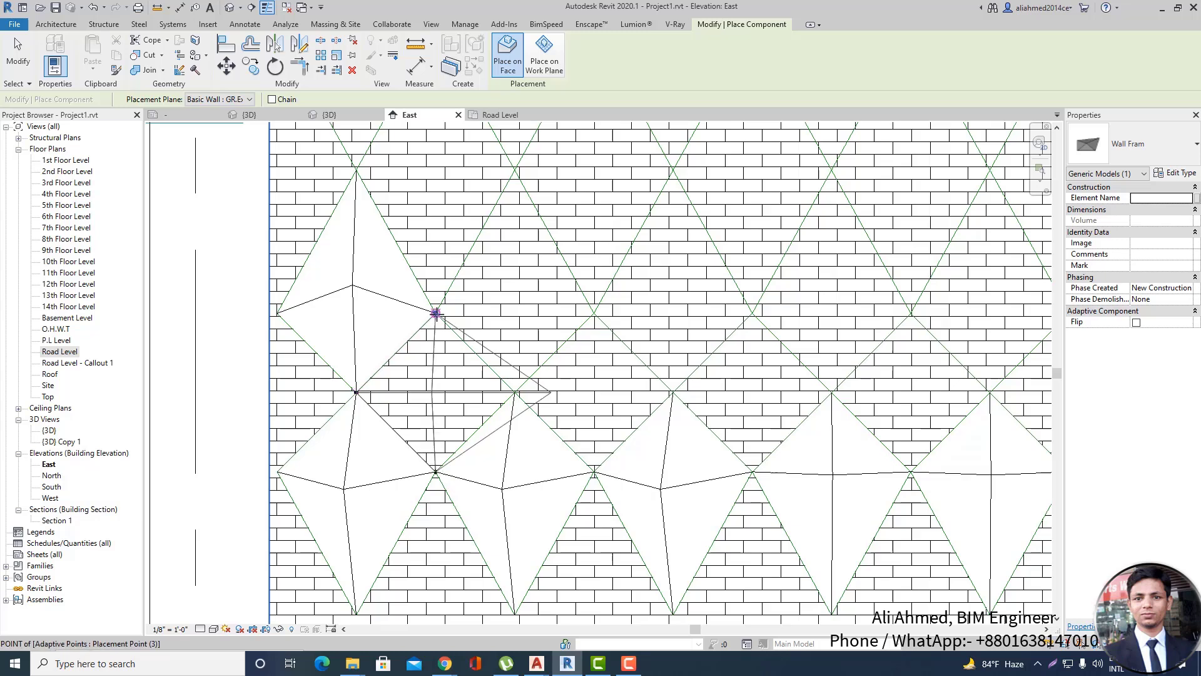
{"action": "left_click", "coordinate": [517, 393]}
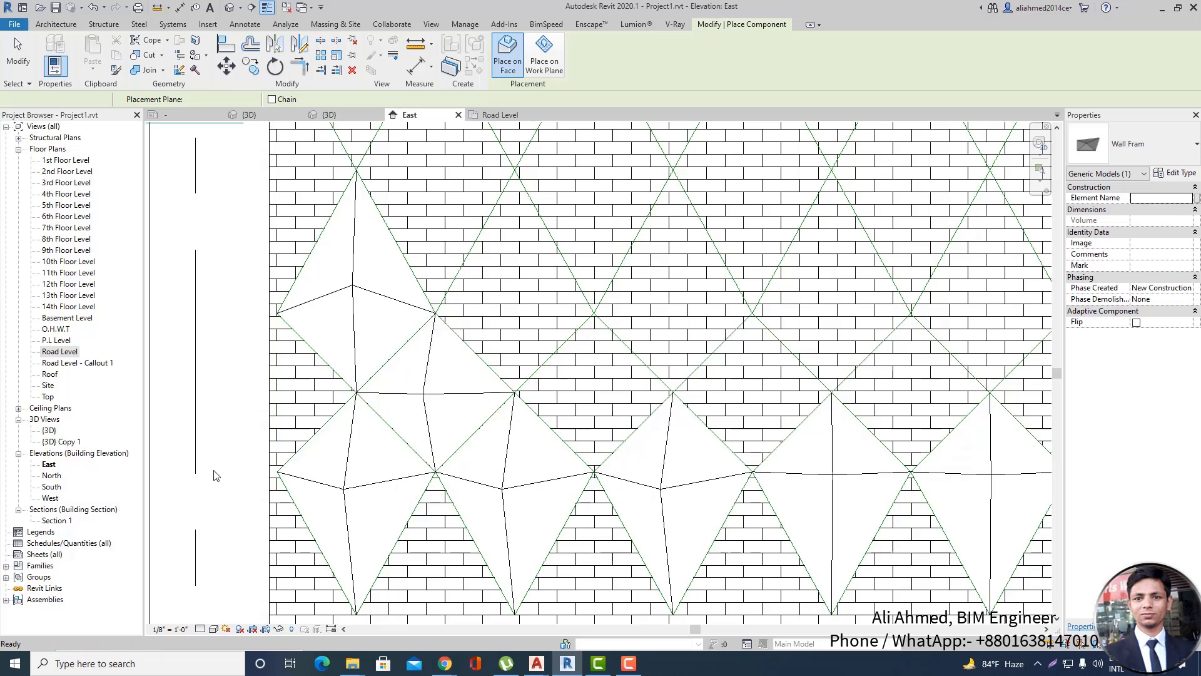
{"action": "scroll", "coordinate": [213, 476], "scroll_direction": "down", "scroll_amount": 2}
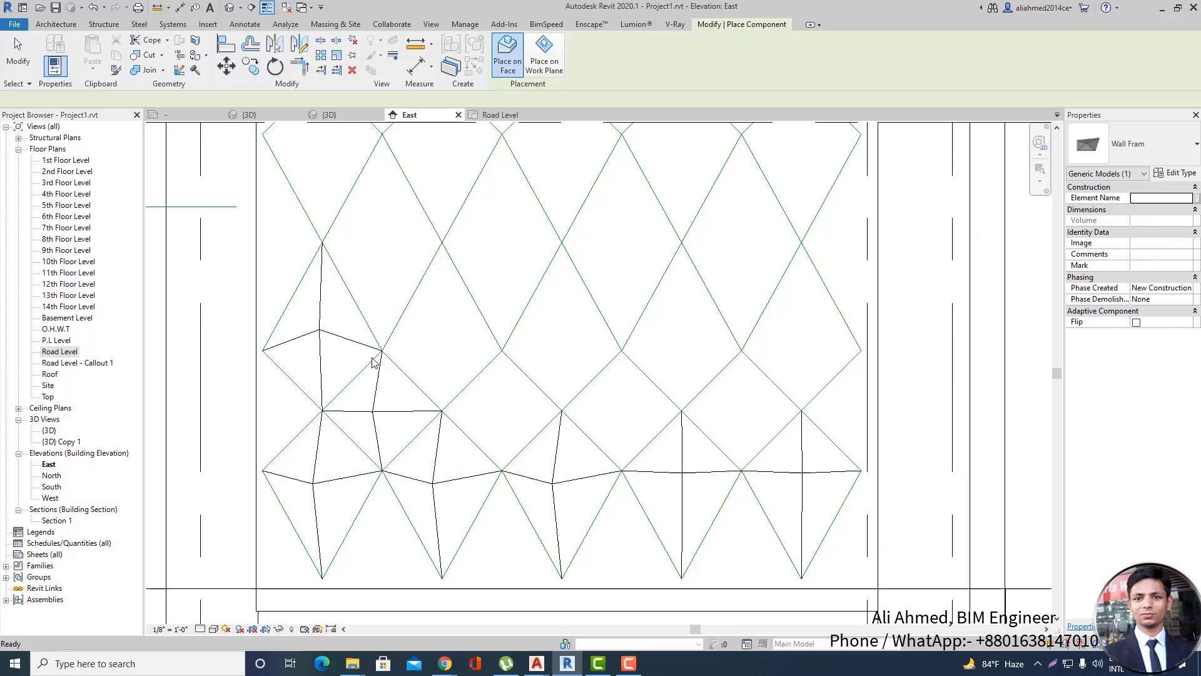
Place Wall Fram panels on the second tall diamond of the second row and on the small diamond between the second and third bottom-row panels.
{"action": "left_click", "coordinate": [441, 242]}
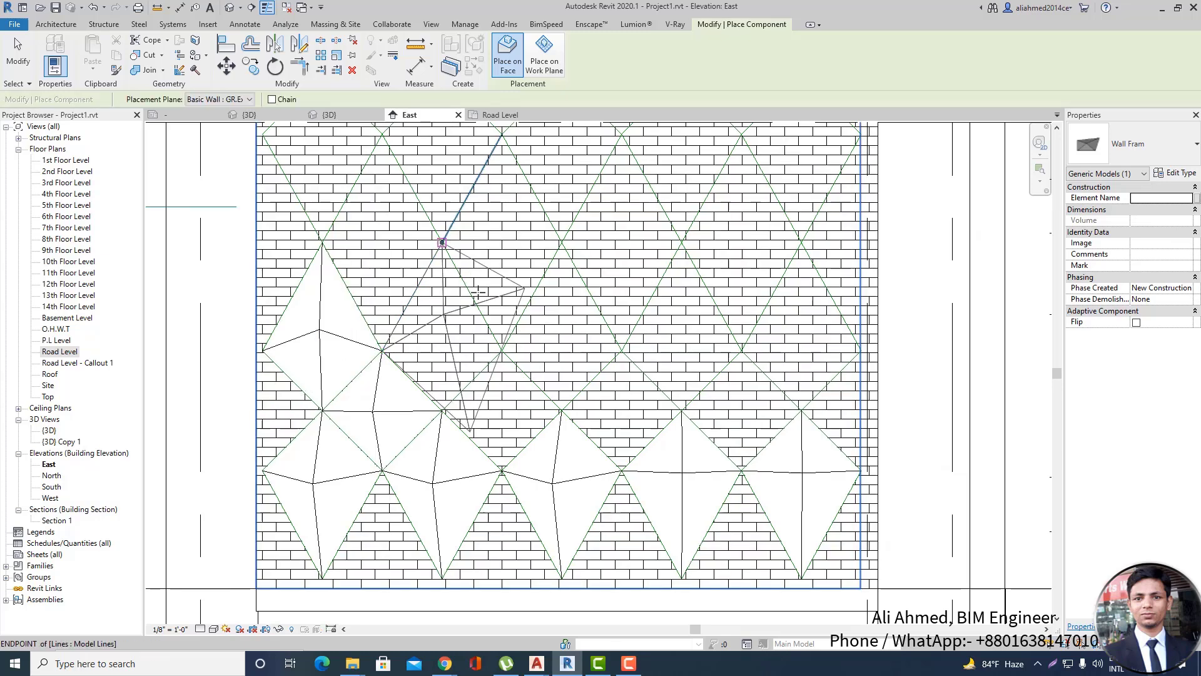
{"action": "left_click", "coordinate": [502, 350]}
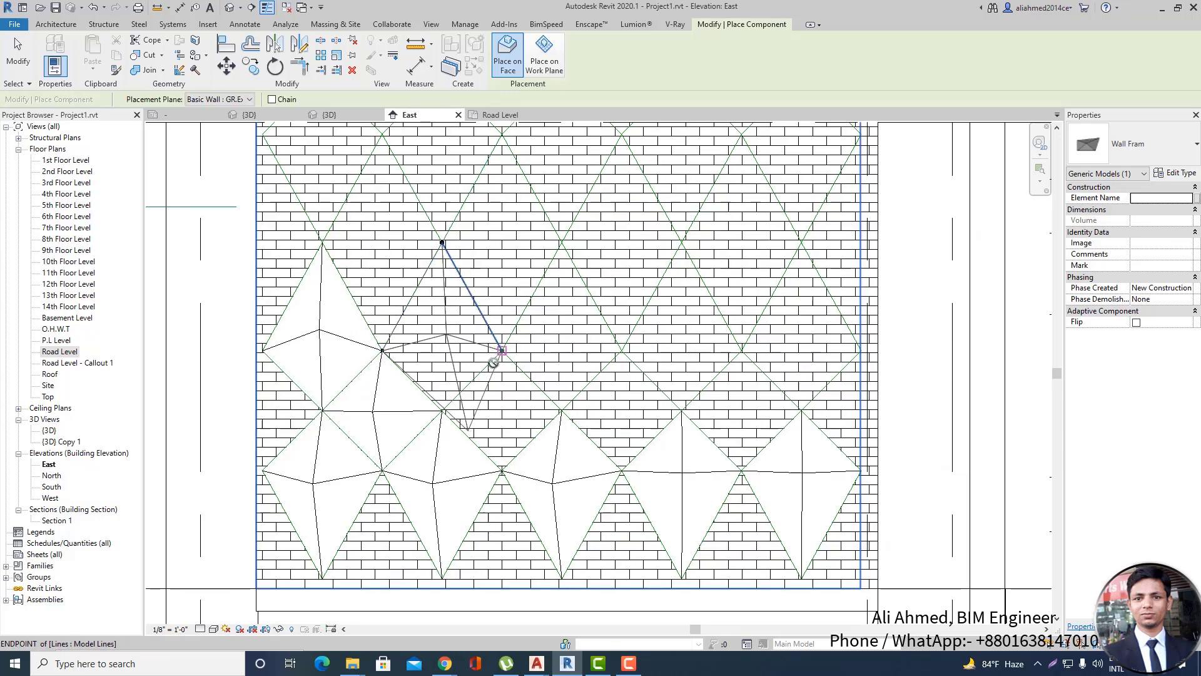
{"action": "left_click", "coordinate": [442, 411]}
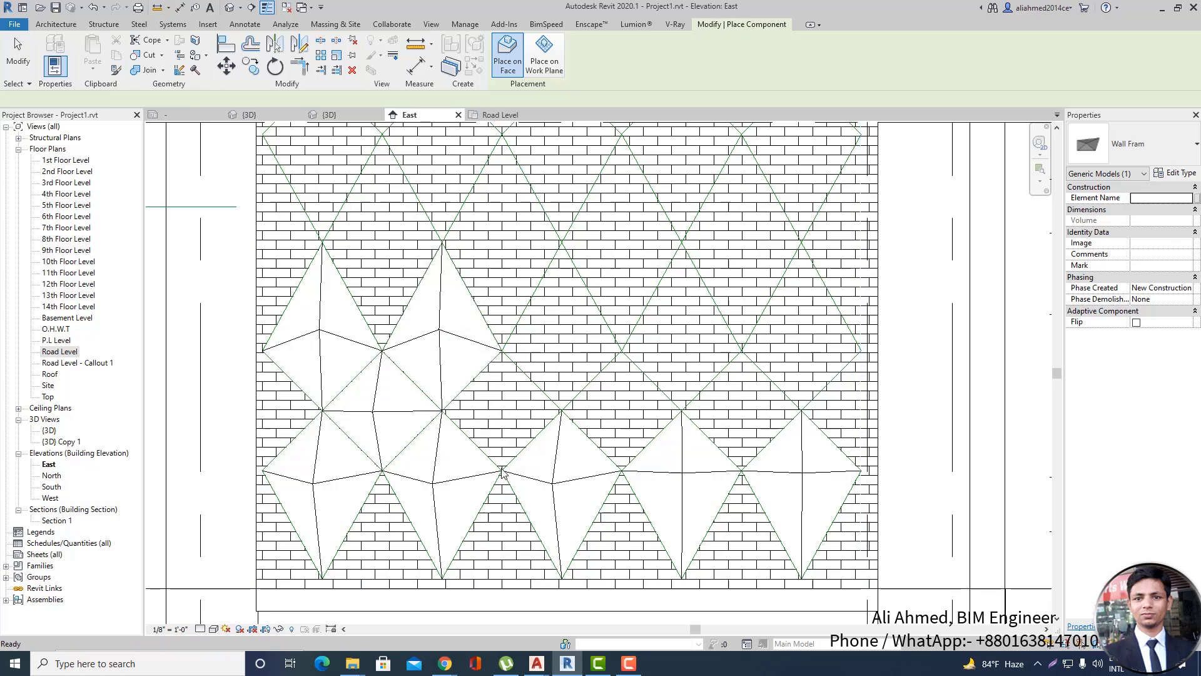
{"action": "left_click", "coordinate": [445, 409]}
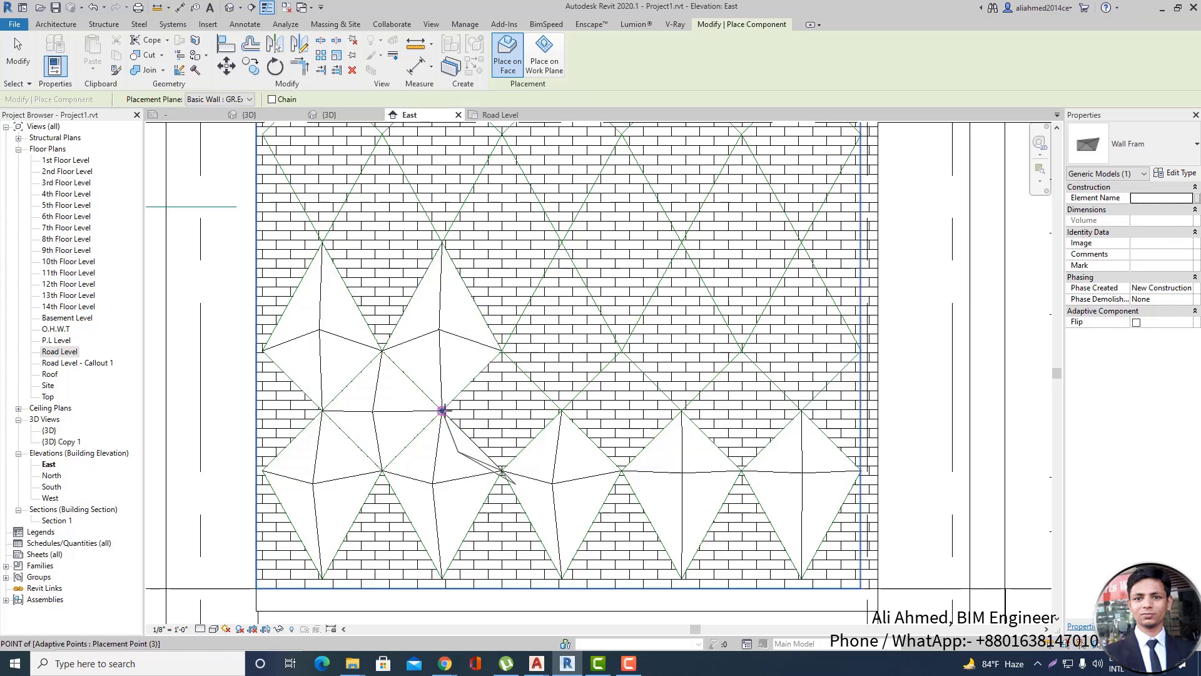
{"action": "left_click", "coordinate": [501, 351]}
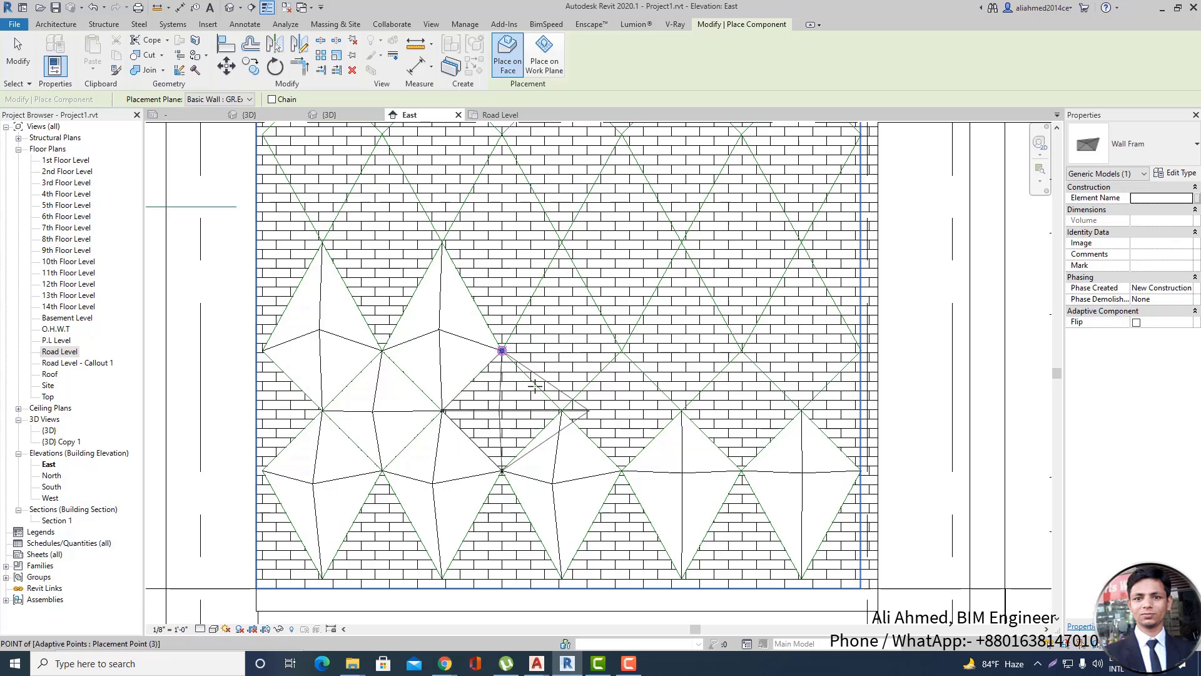
{"action": "left_click", "coordinate": [562, 410]}
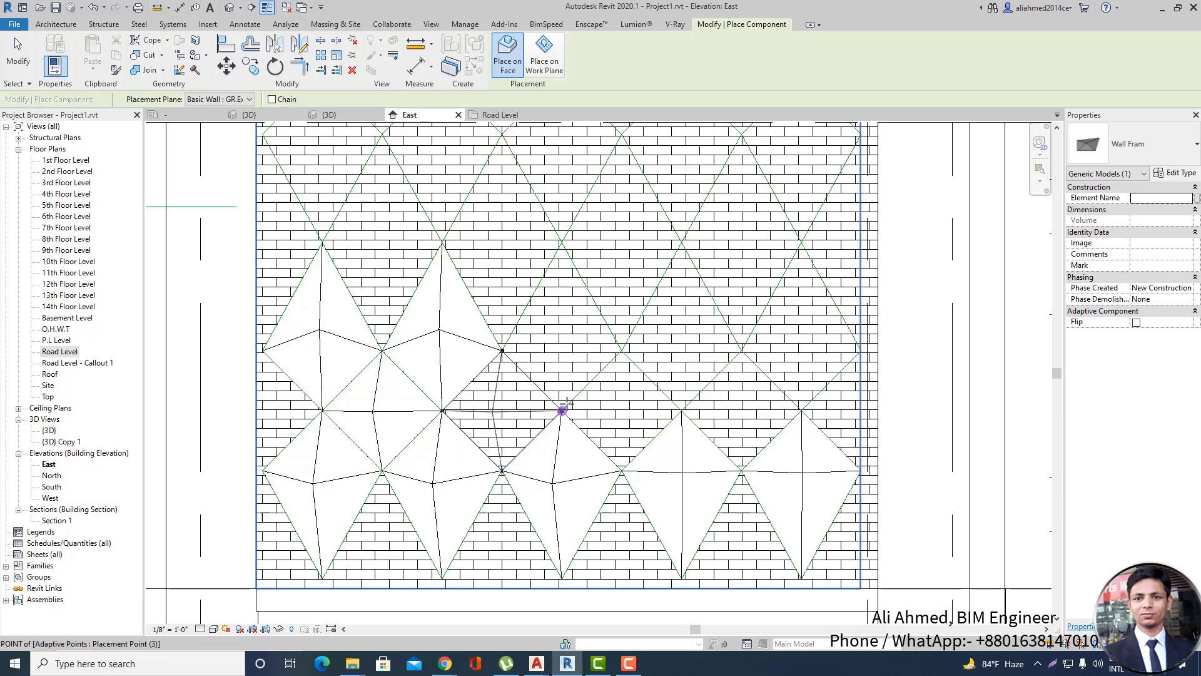
Place a Wall Fram panel on the middle tall diamond of the second row, starting from its lowest point.
{"action": "left_click", "coordinate": [262, 471]}
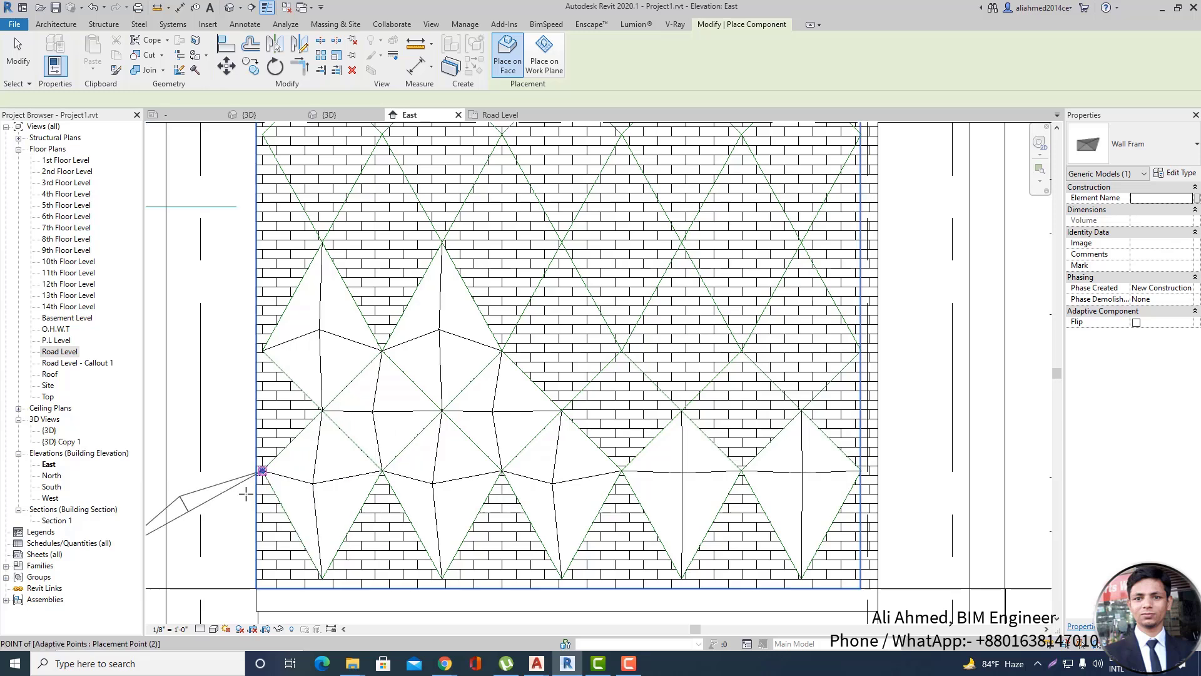
{"action": "scroll", "coordinate": [245, 494], "scroll_direction": "down", "scroll_amount": 2}
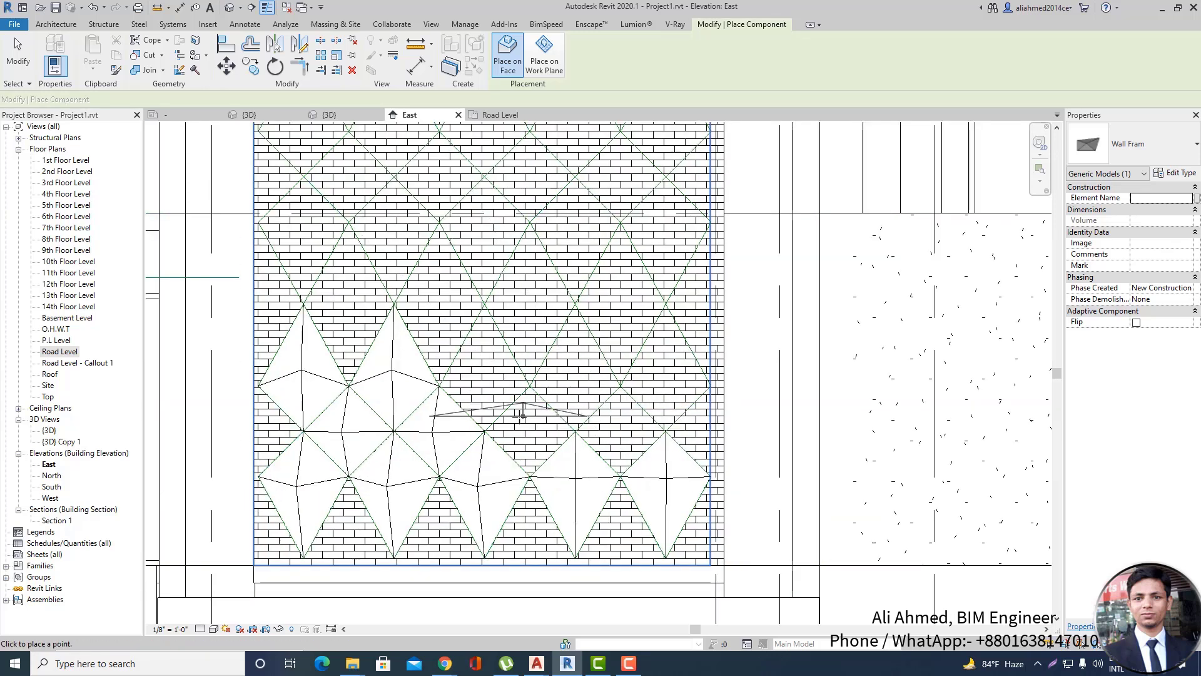
{"action": "scroll", "coordinate": [488, 428], "scroll_direction": "up", "scroll_amount": 2}
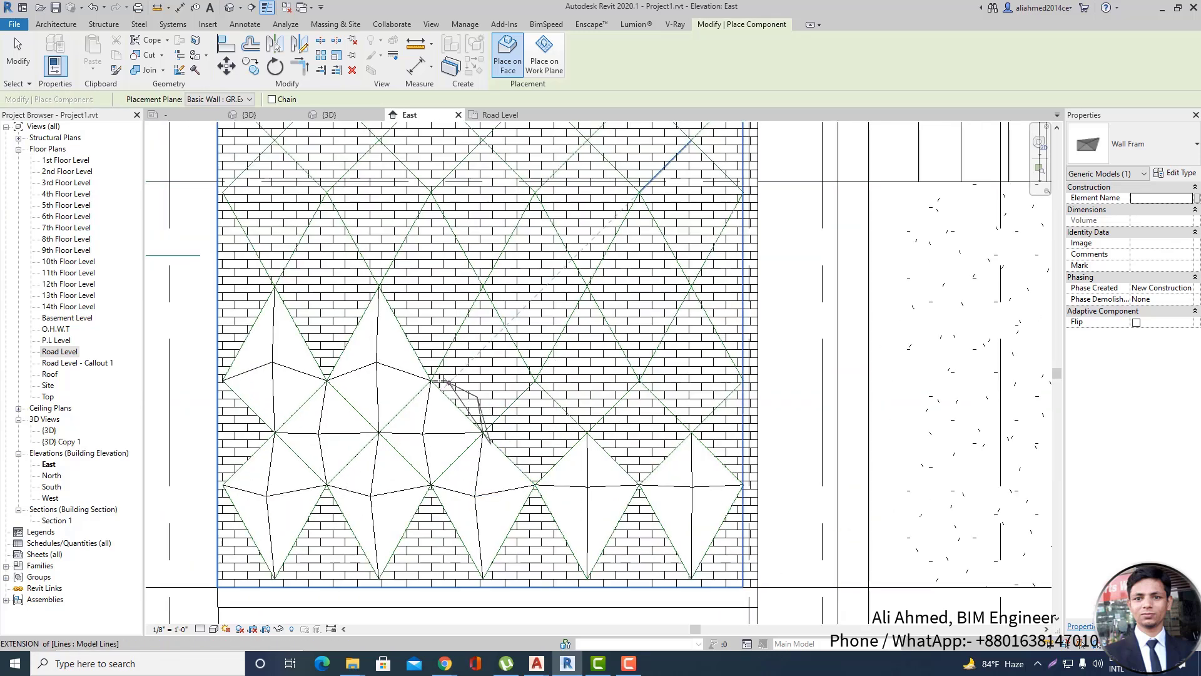
{"action": "left_click", "coordinate": [482, 287]}
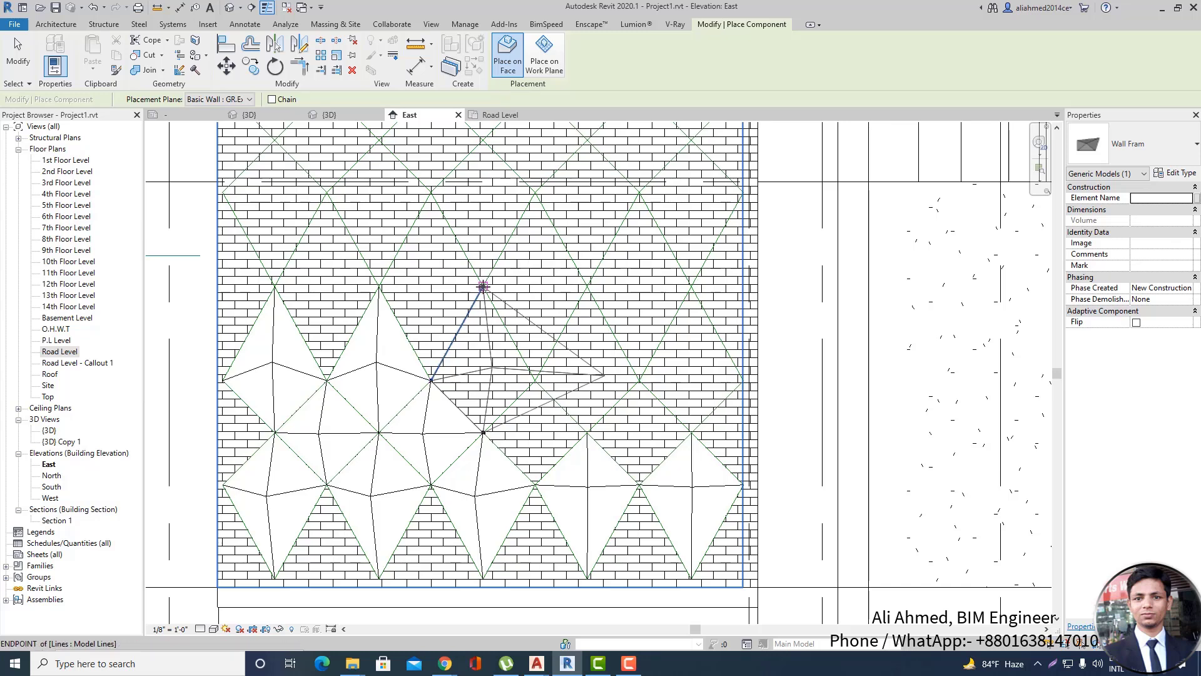
{"action": "left_click", "coordinate": [535, 380]}
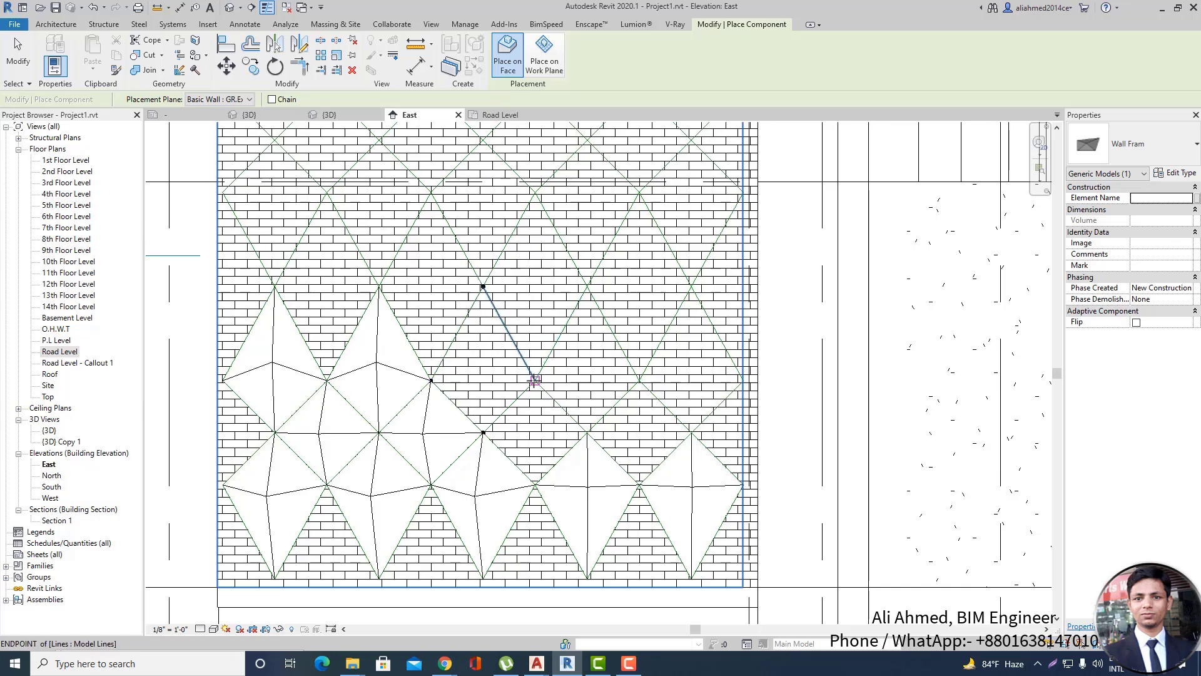
Place Wall Fram panels on the two remaining small diamonds, between the third and fourth and between the fourth and fifth bottom-row panels.
{"action": "left_click", "coordinate": [535, 484]}
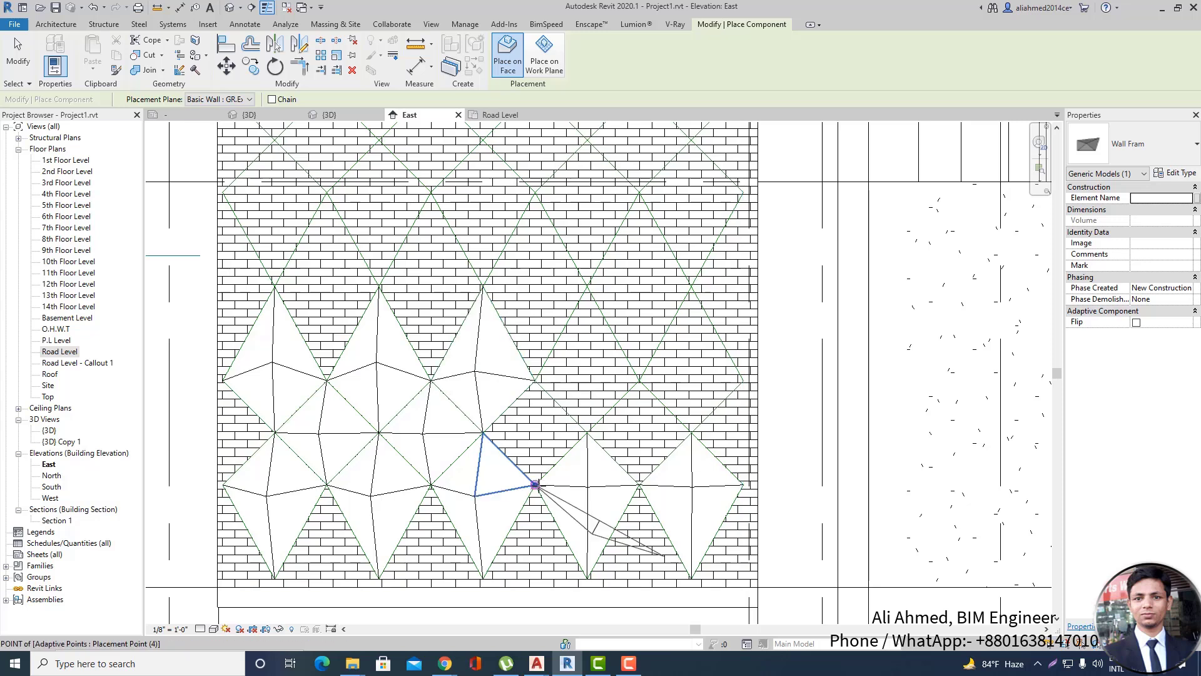
{"action": "left_click", "coordinate": [483, 432]}
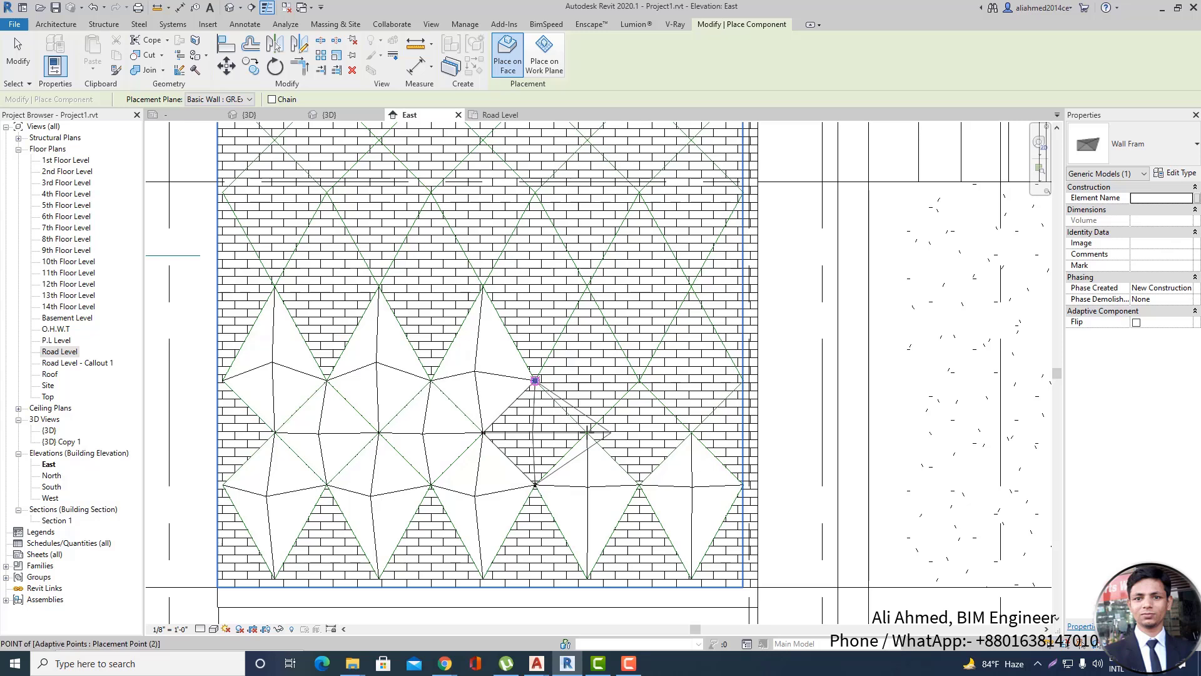
{"action": "left_click", "coordinate": [535, 379]}
{"action": "left_click", "coordinate": [588, 432]}
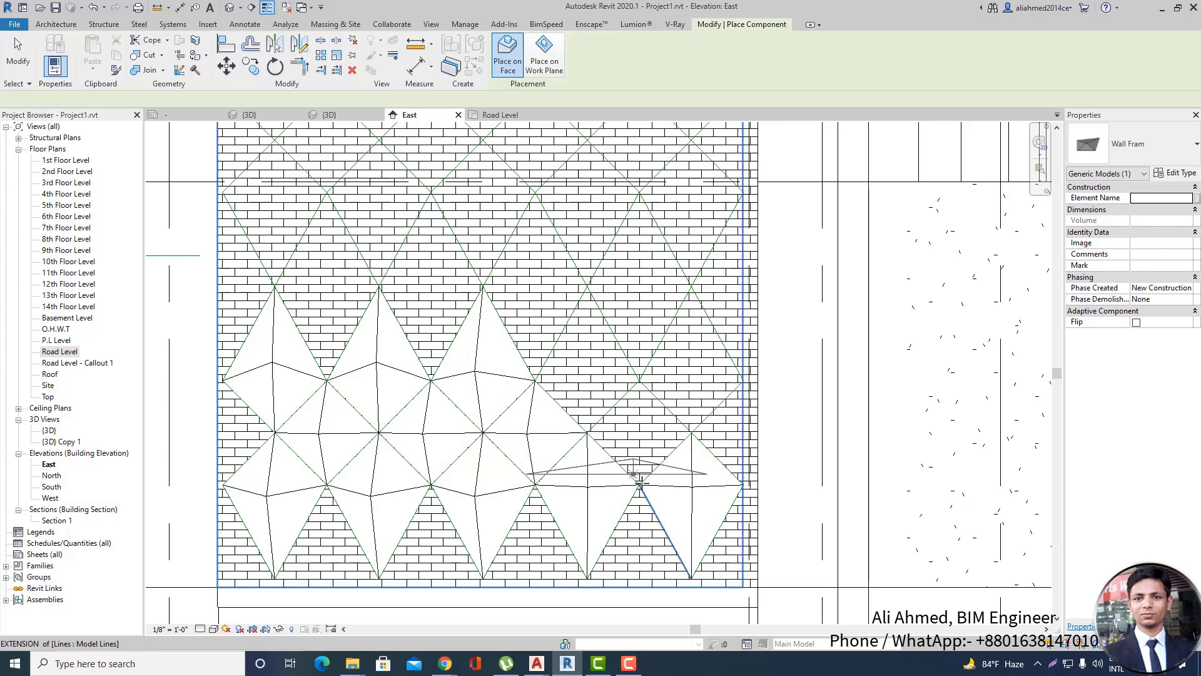
{"action": "left_click", "coordinate": [589, 433]}
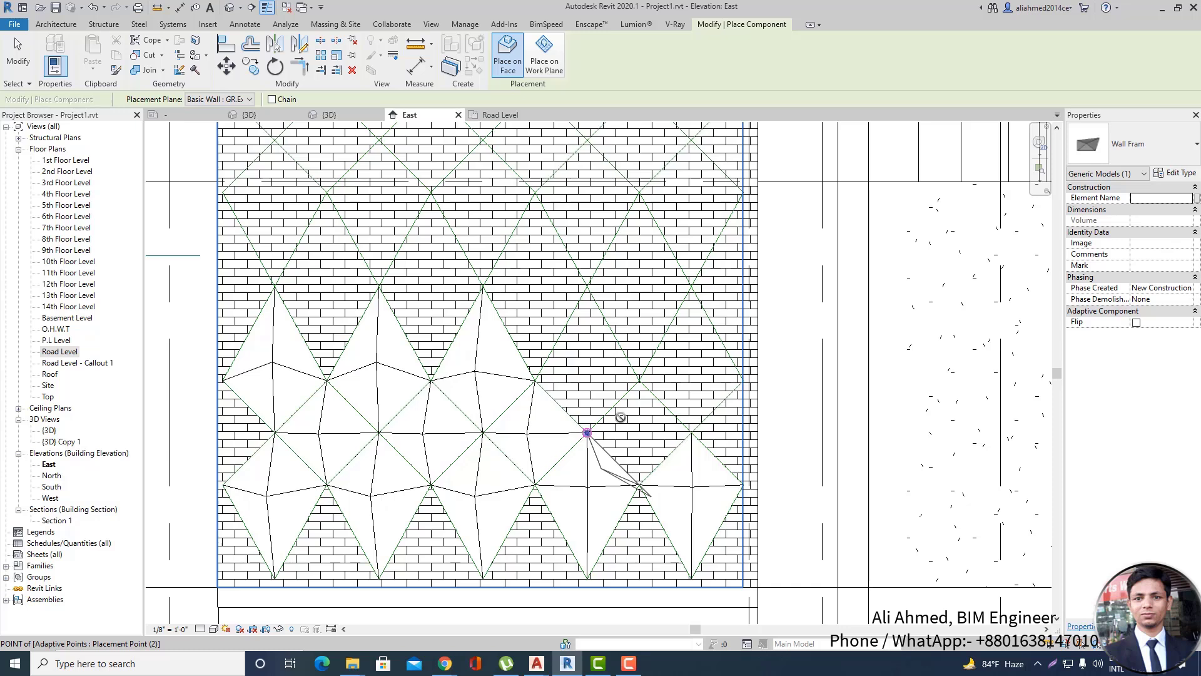
{"action": "left_click", "coordinate": [639, 380]}
{"action": "left_click", "coordinate": [691, 432]}
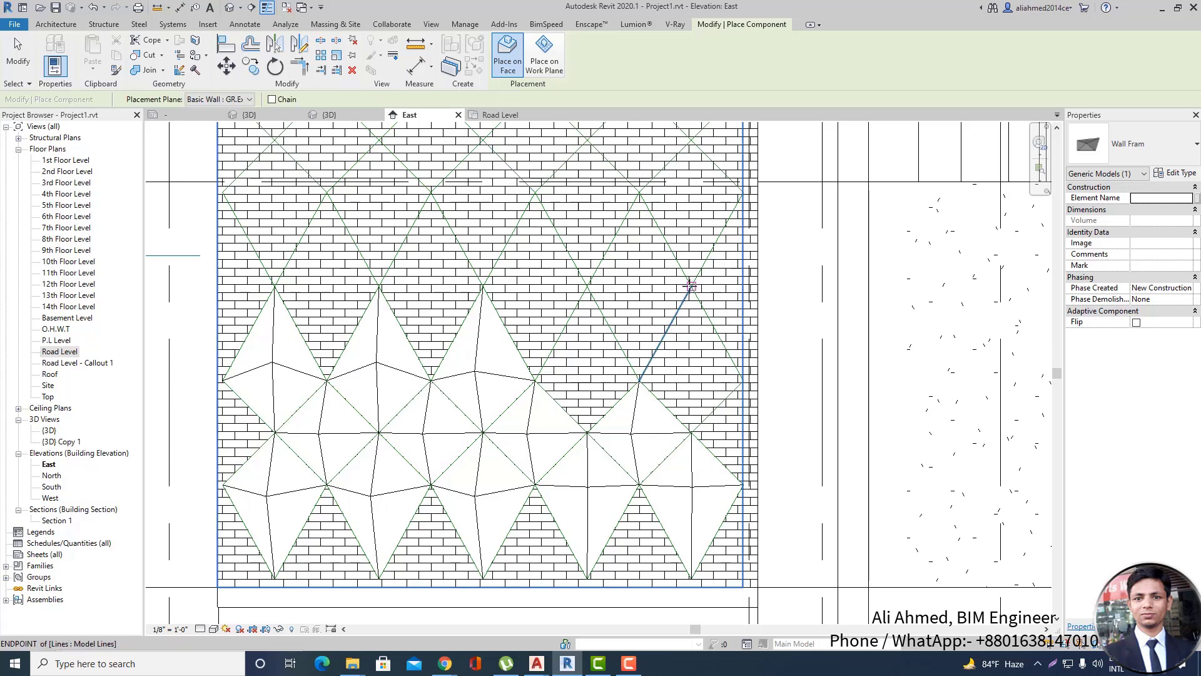
Complete the second row of tall diamonds by placing Wall Fram panels on the rightmost diamond and the fourth diamond.
{"action": "left_click", "coordinate": [691, 287]}
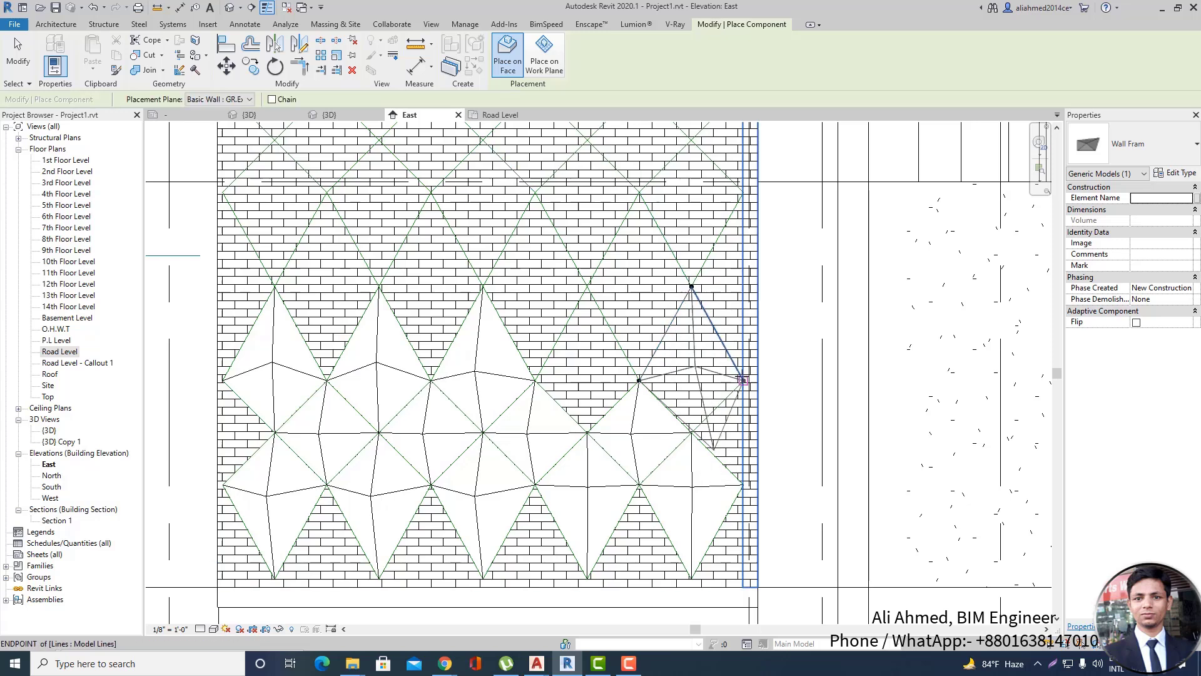
{"action": "left_click", "coordinate": [743, 379]}
{"action": "left_click", "coordinate": [691, 432]}
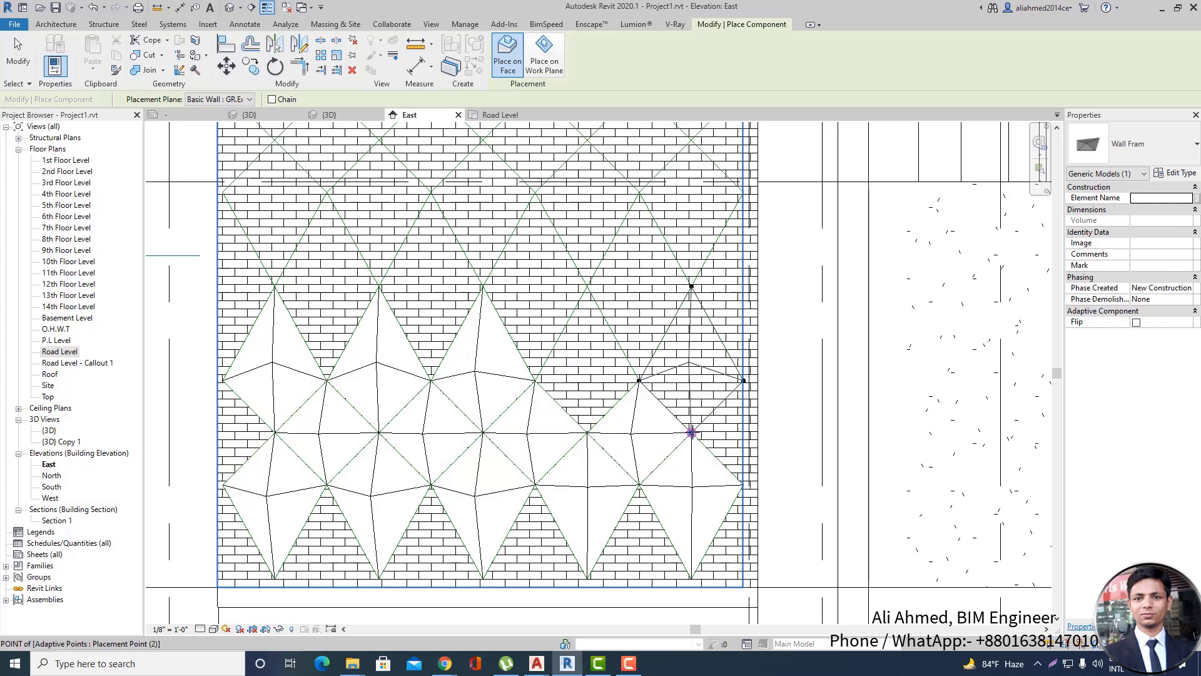
{"action": "left_click", "coordinate": [639, 380]}
{"action": "left_click", "coordinate": [535, 379]}
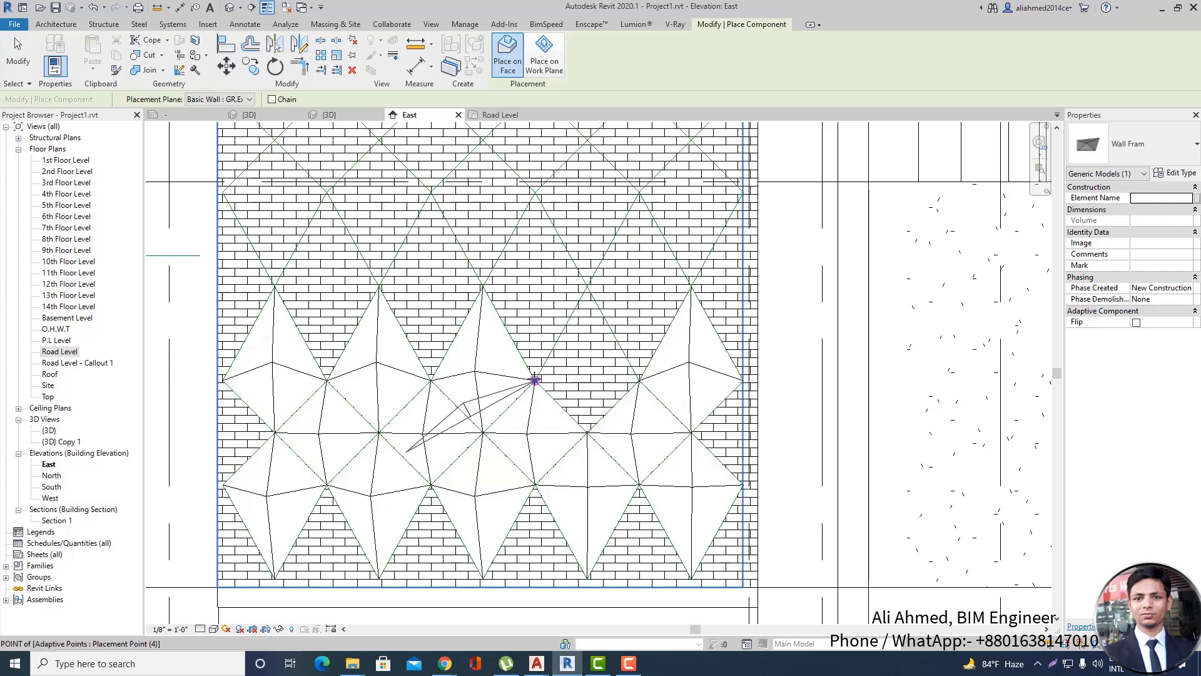
{"action": "left_click", "coordinate": [586, 287]}
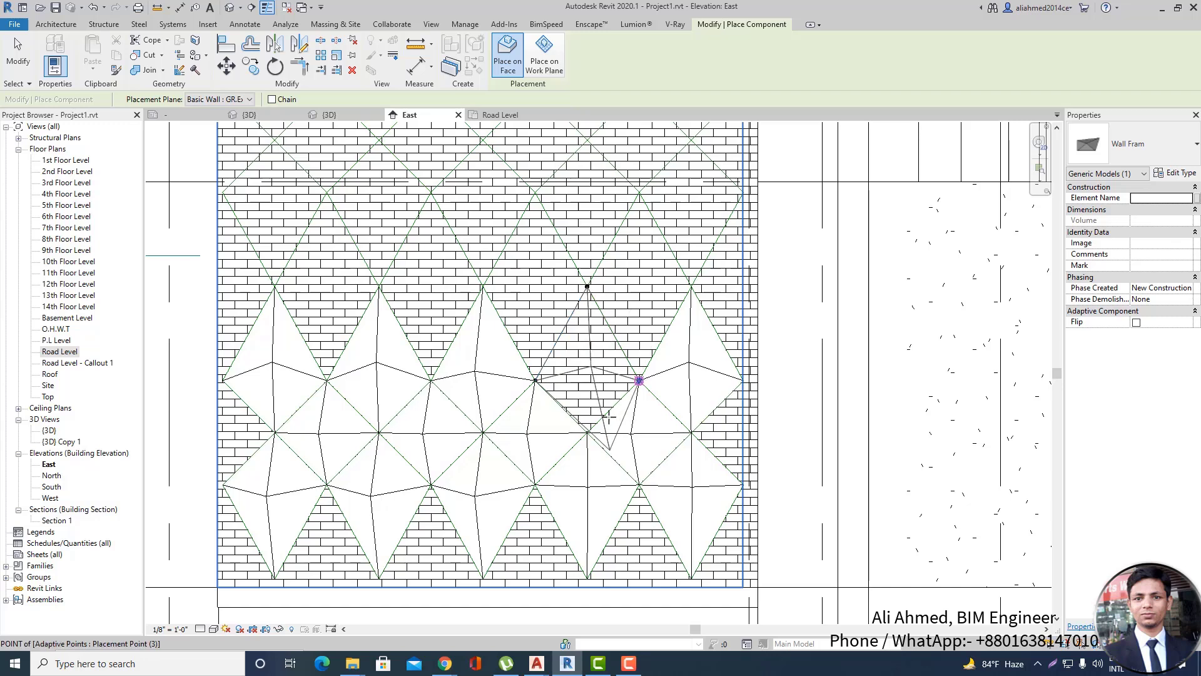
{"action": "left_click", "coordinate": [638, 380]}
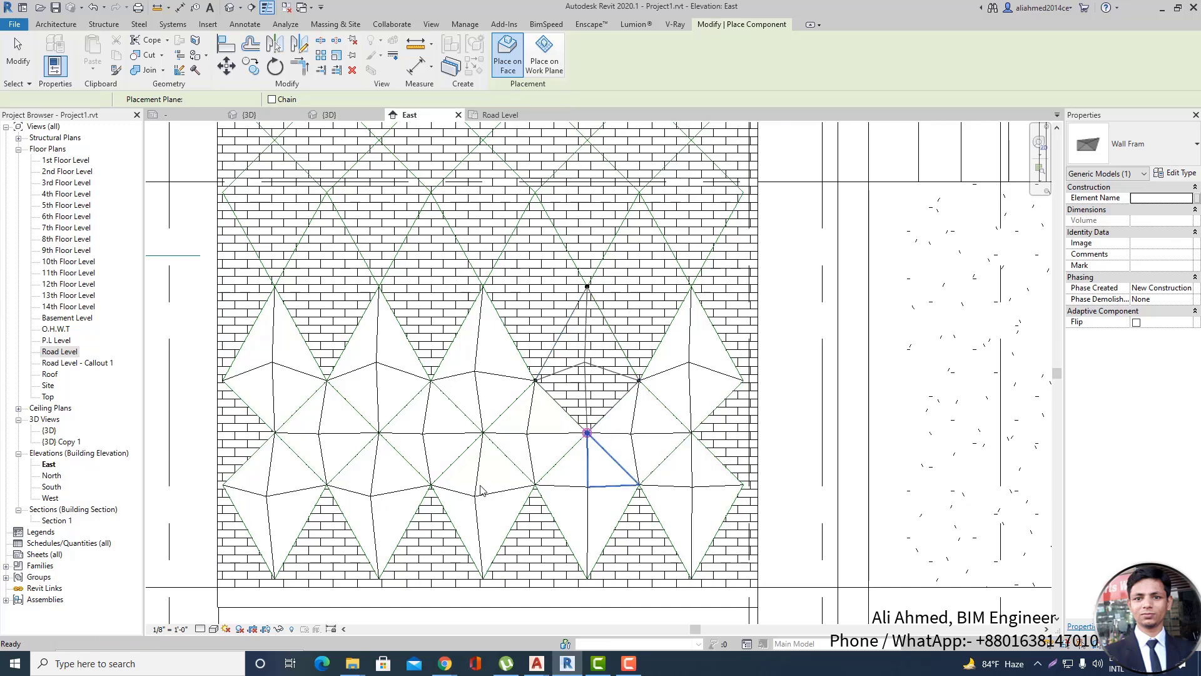
Start the third row by placing a Wall Fram panel on the diamond between the first and second panels of the second row.
{"action": "scroll", "coordinate": [450, 501], "scroll_direction": "down", "scroll_amount": 2}
{"action": "scroll", "coordinate": [401, 491], "scroll_direction": "down", "scroll_amount": 1}
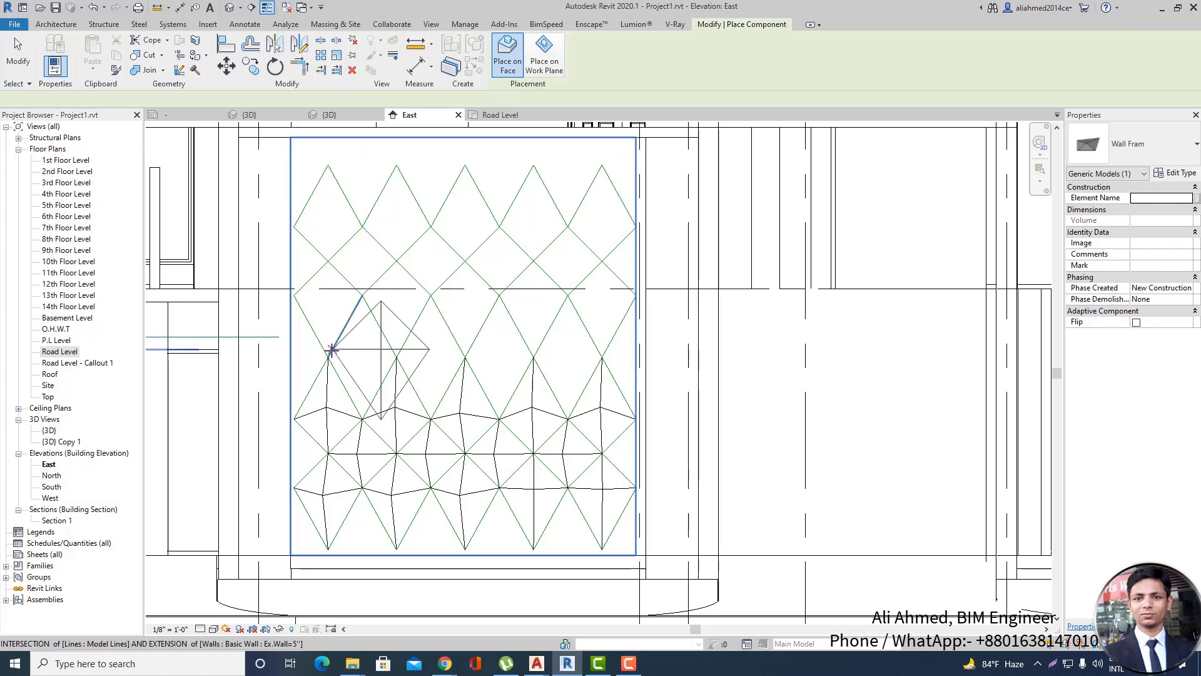
{"action": "scroll", "coordinate": [329, 355], "scroll_direction": "up", "scroll_amount": 2}
{"action": "left_click", "coordinate": [328, 358]}
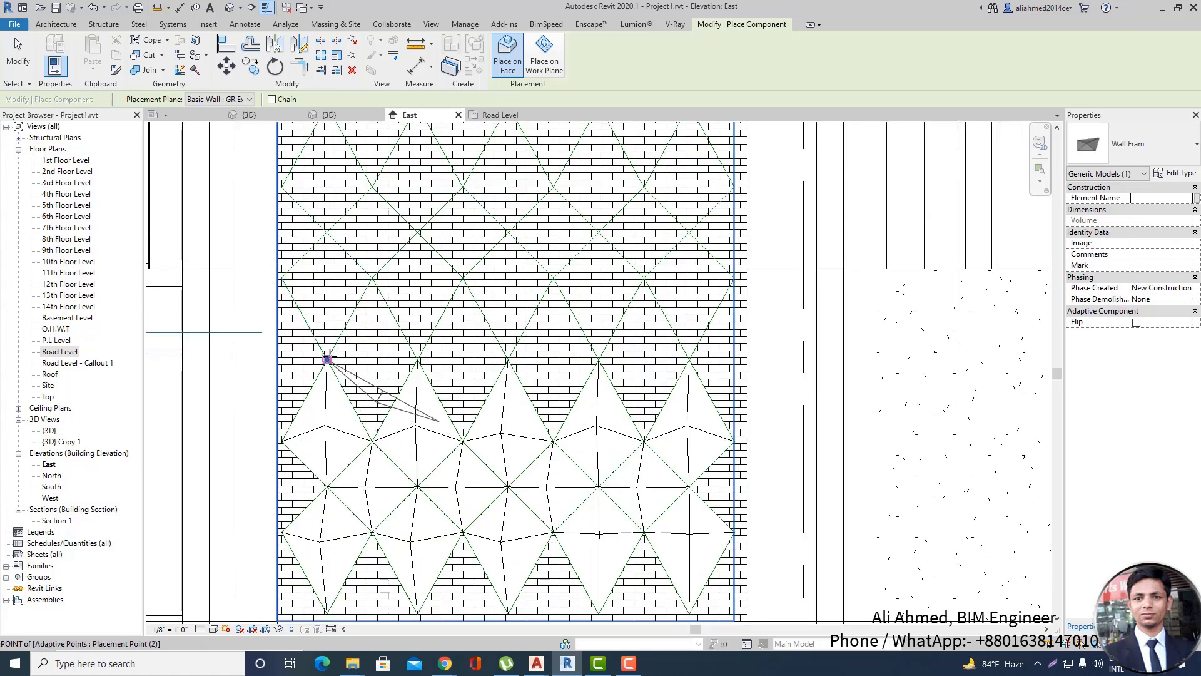
{"action": "left_click", "coordinate": [371, 277]}
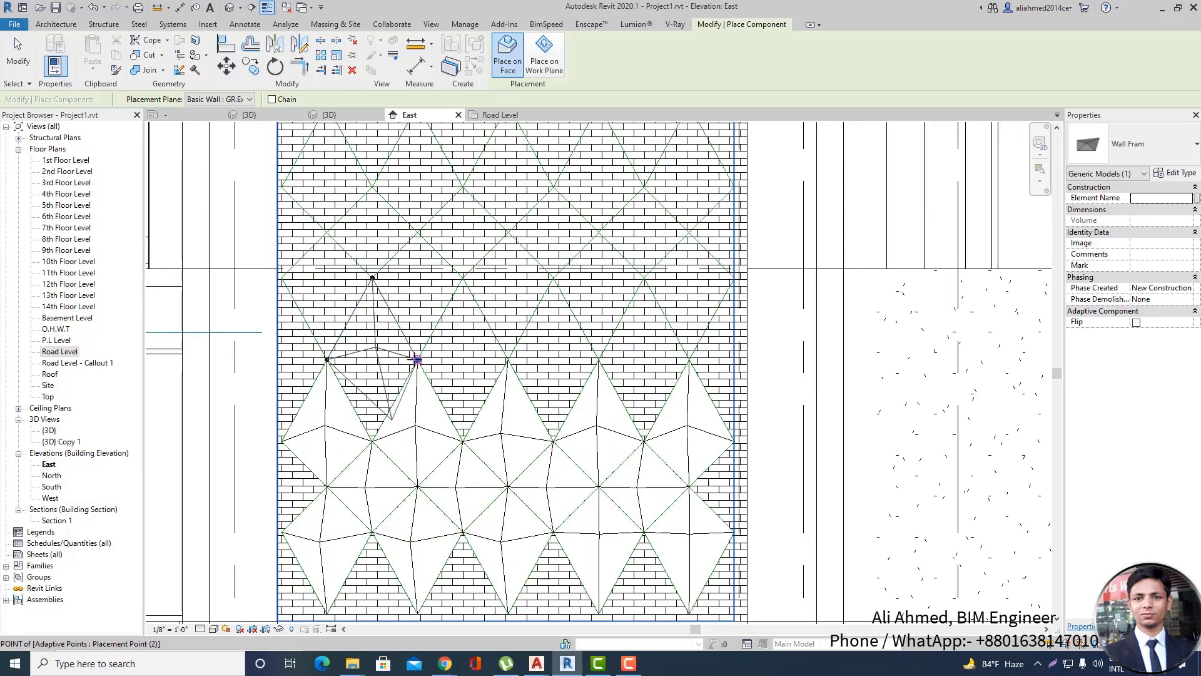
{"action": "left_click", "coordinate": [418, 360]}
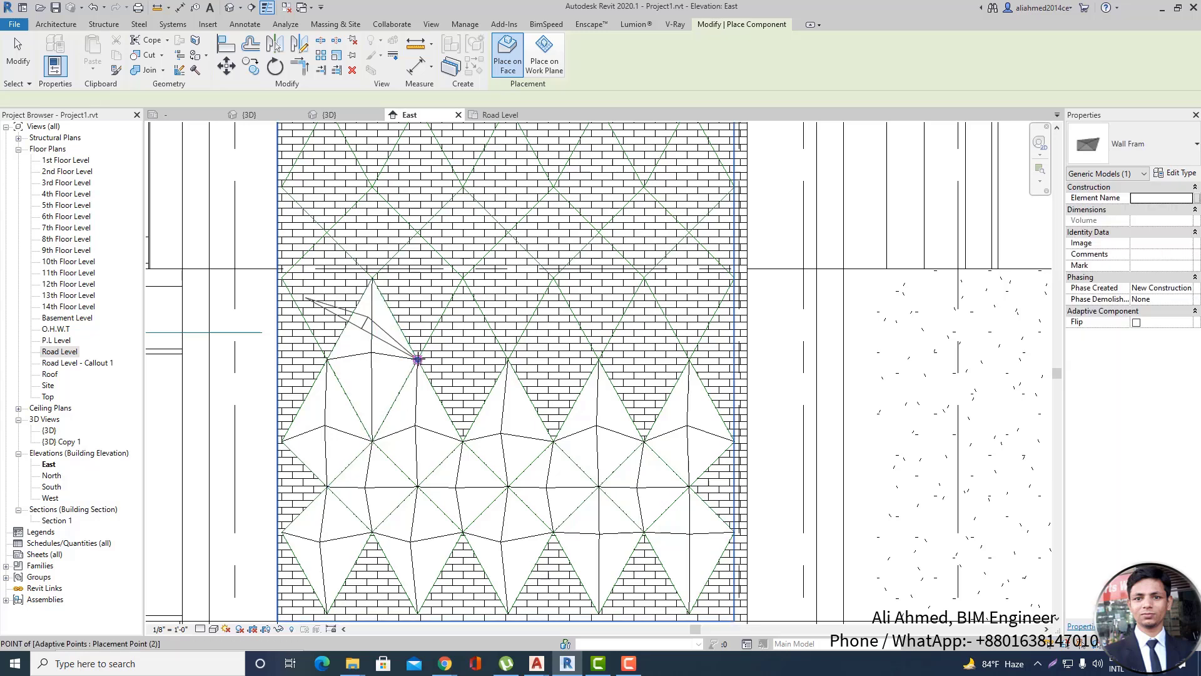
Place Wall Fram panels on the second and third diamonds of the third row.
{"action": "left_click", "coordinate": [417, 360]}
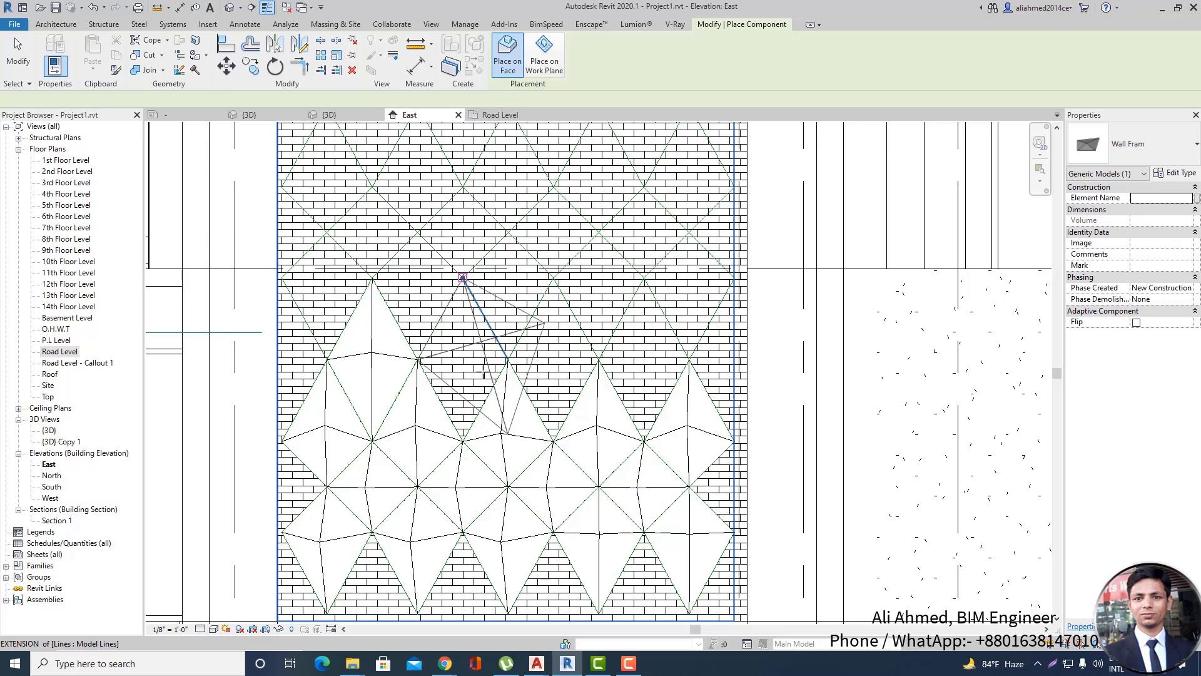
{"action": "left_click", "coordinate": [508, 360]}
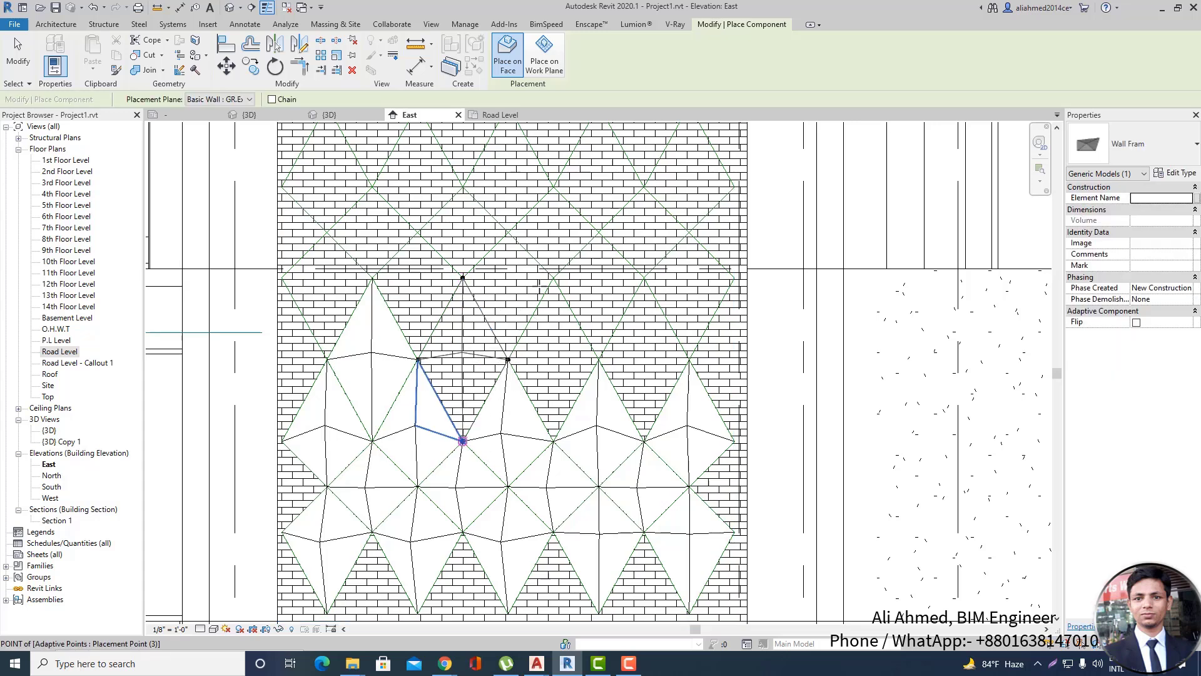
{"action": "left_click", "coordinate": [463, 441]}
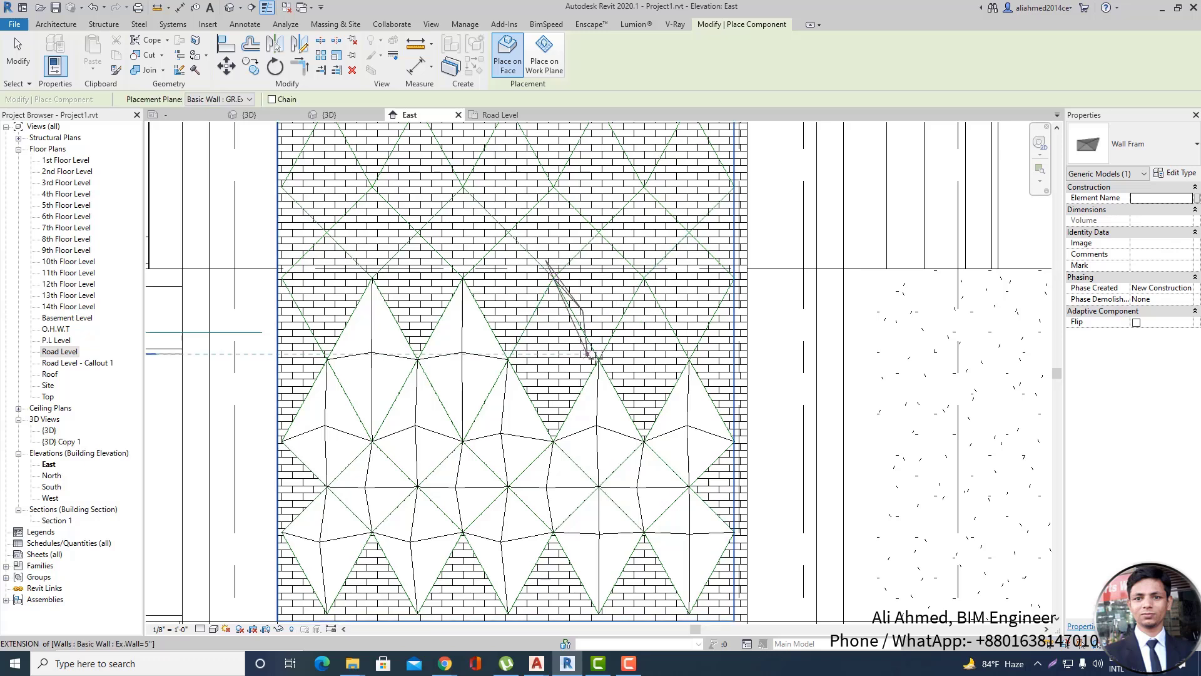
{"action": "left_click", "coordinate": [598, 360]}
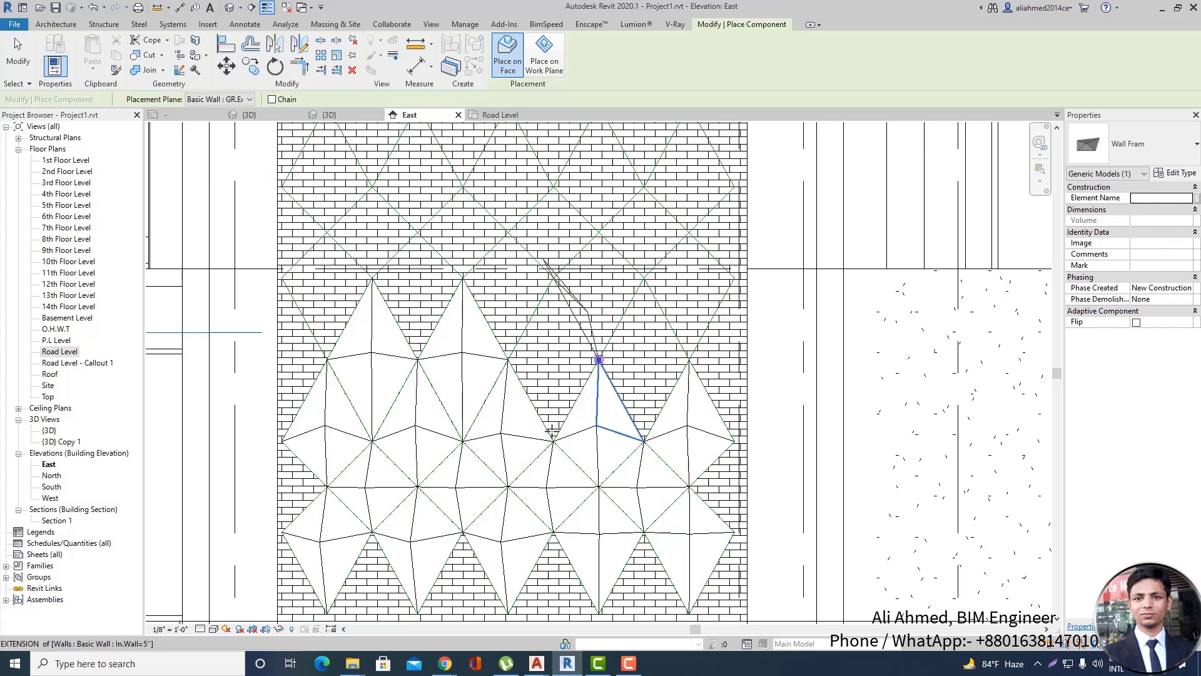
{"action": "left_click", "coordinate": [553, 278]}
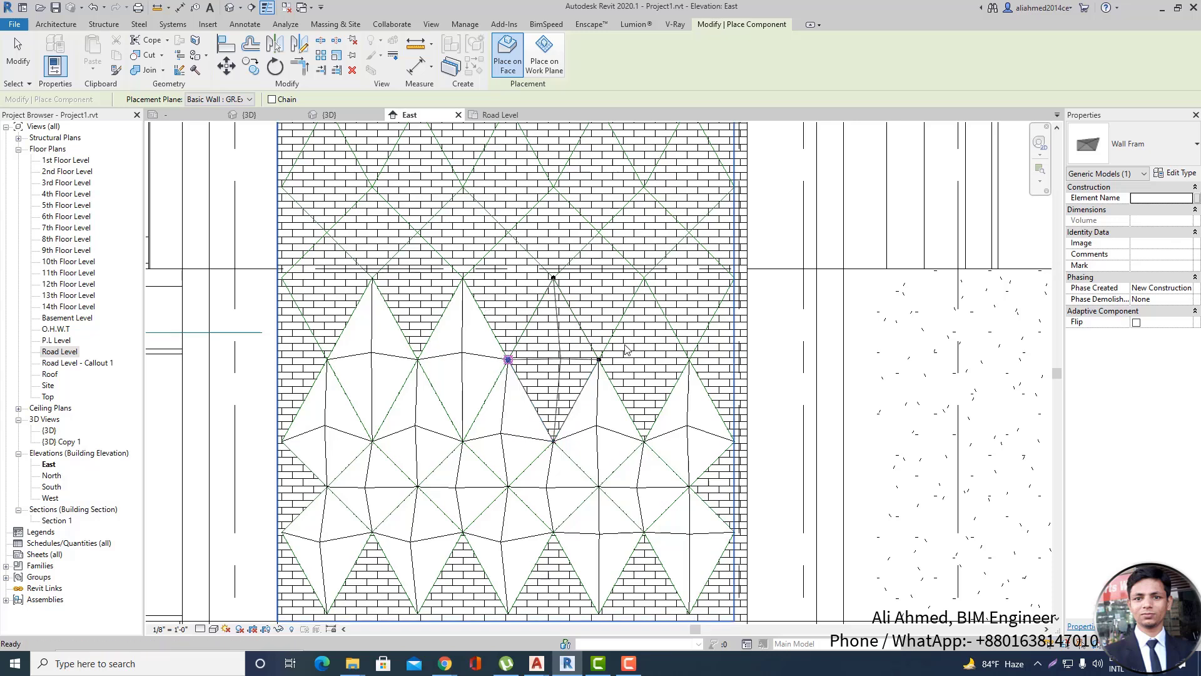
Complete the third row by placing a Wall Fram panel on its fourth diamond.
{"action": "left_click", "coordinate": [598, 360]}
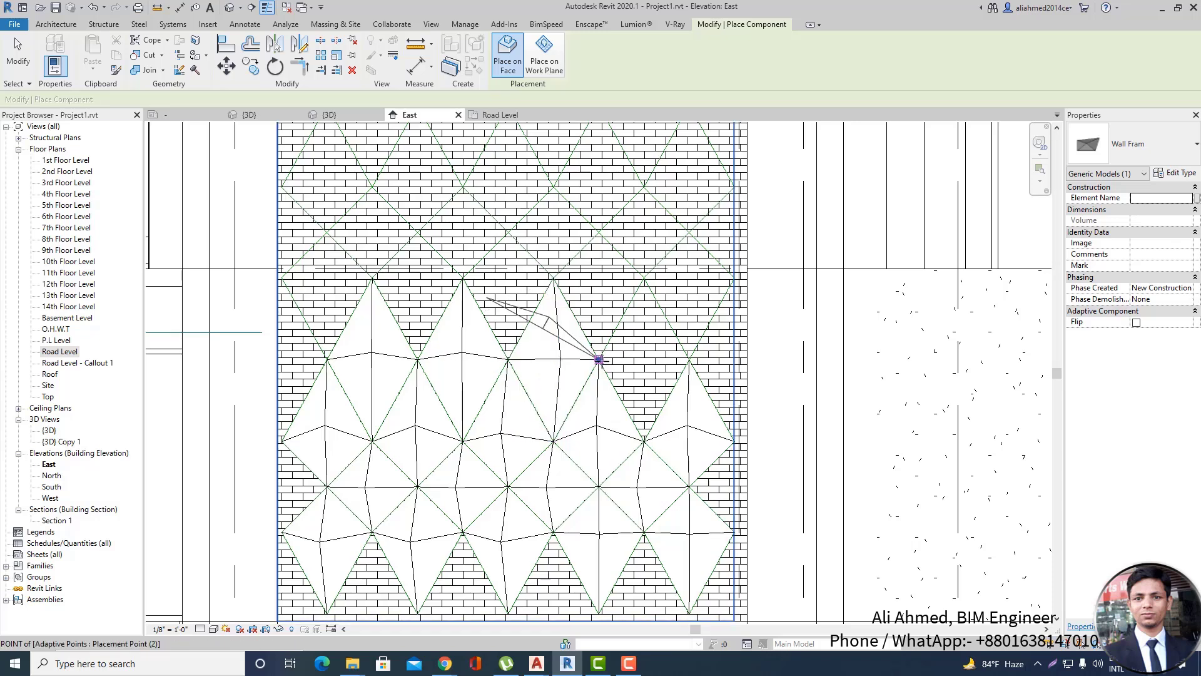
{"action": "left_click", "coordinate": [643, 277]}
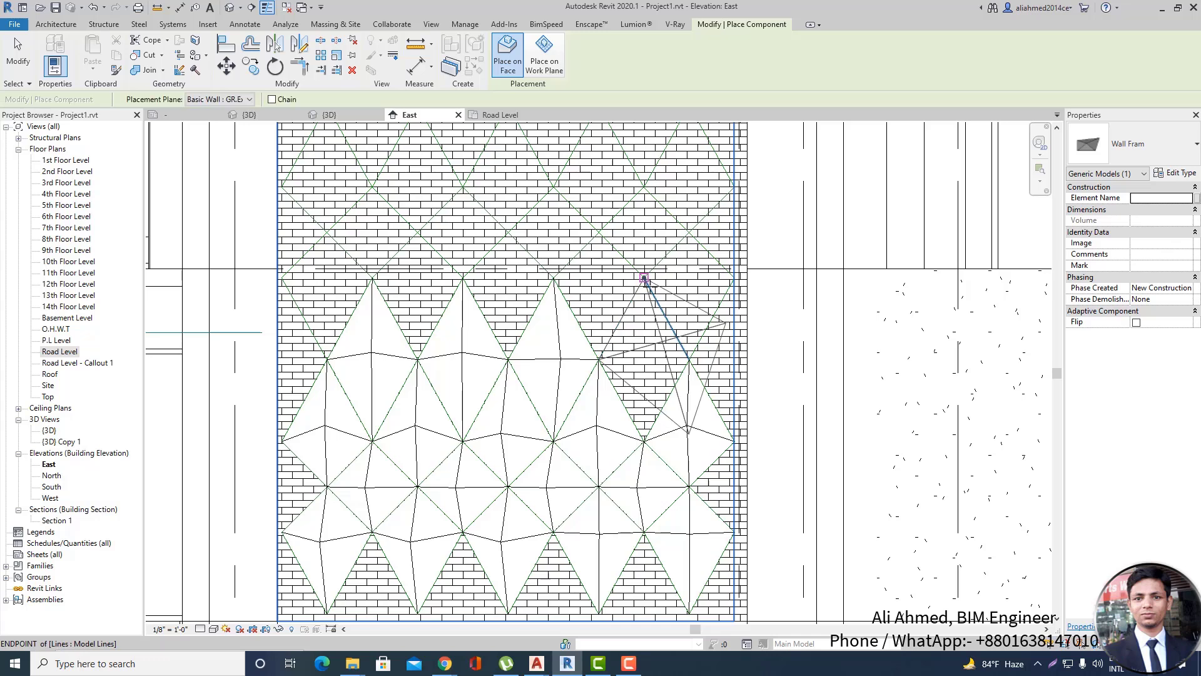
{"action": "left_click", "coordinate": [689, 360]}
{"action": "left_click", "coordinate": [643, 440]}
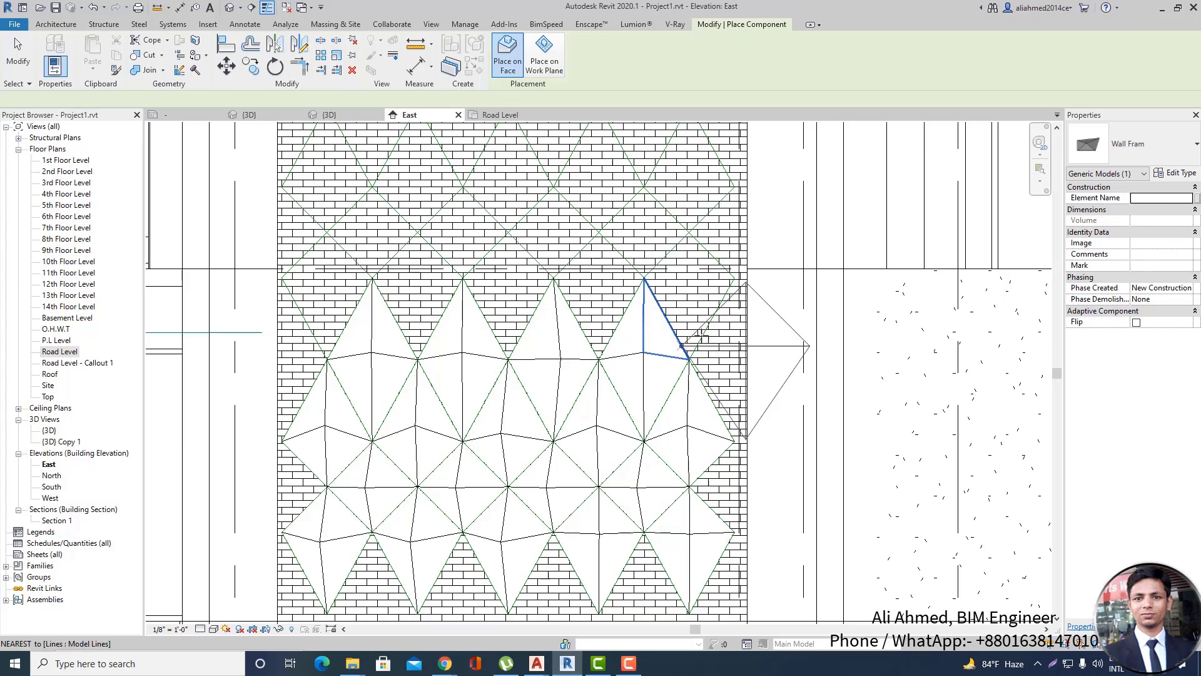
Start the fourth row by placing a Wall Fram panel on its rightmost diamond at the wall's edge.
{"action": "left_click", "coordinate": [689, 360]}
{"action": "left_click", "coordinate": [644, 277]}
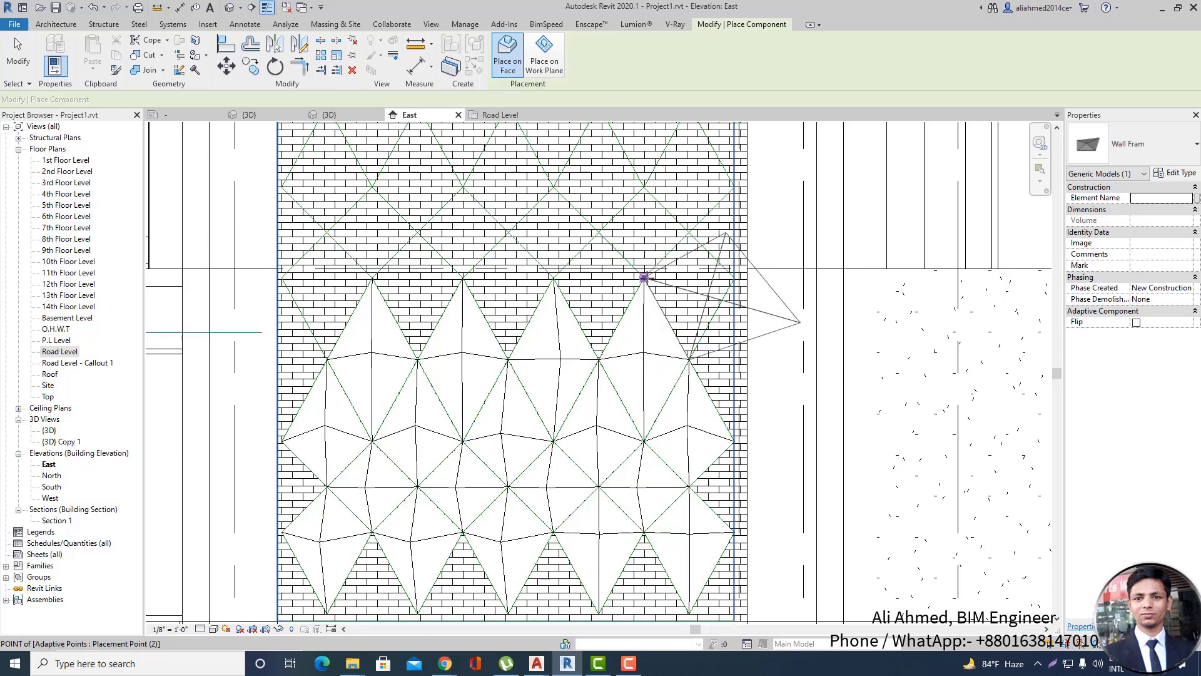
{"action": "left_click", "coordinate": [690, 233]}
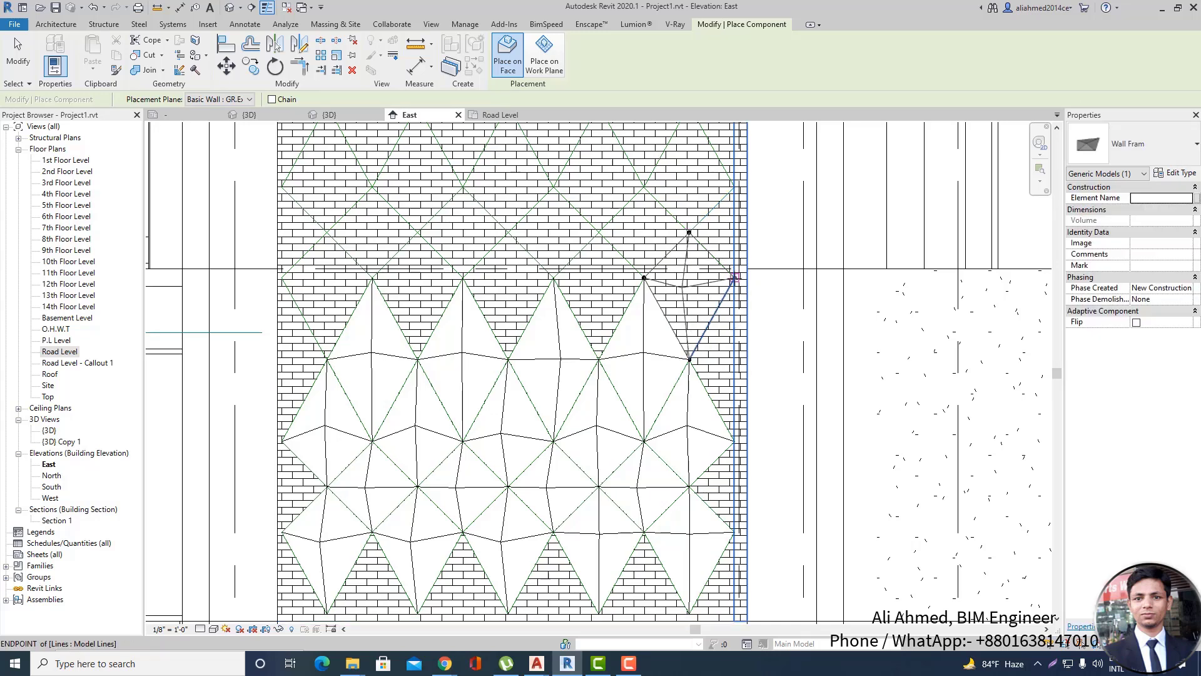
{"action": "scroll", "coordinate": [735, 277], "scroll_direction": "up", "scroll_amount": 2}
{"action": "left_click", "coordinate": [735, 277]}
{"action": "scroll", "coordinate": [552, 401], "scroll_direction": "down", "scroll_amount": 1}
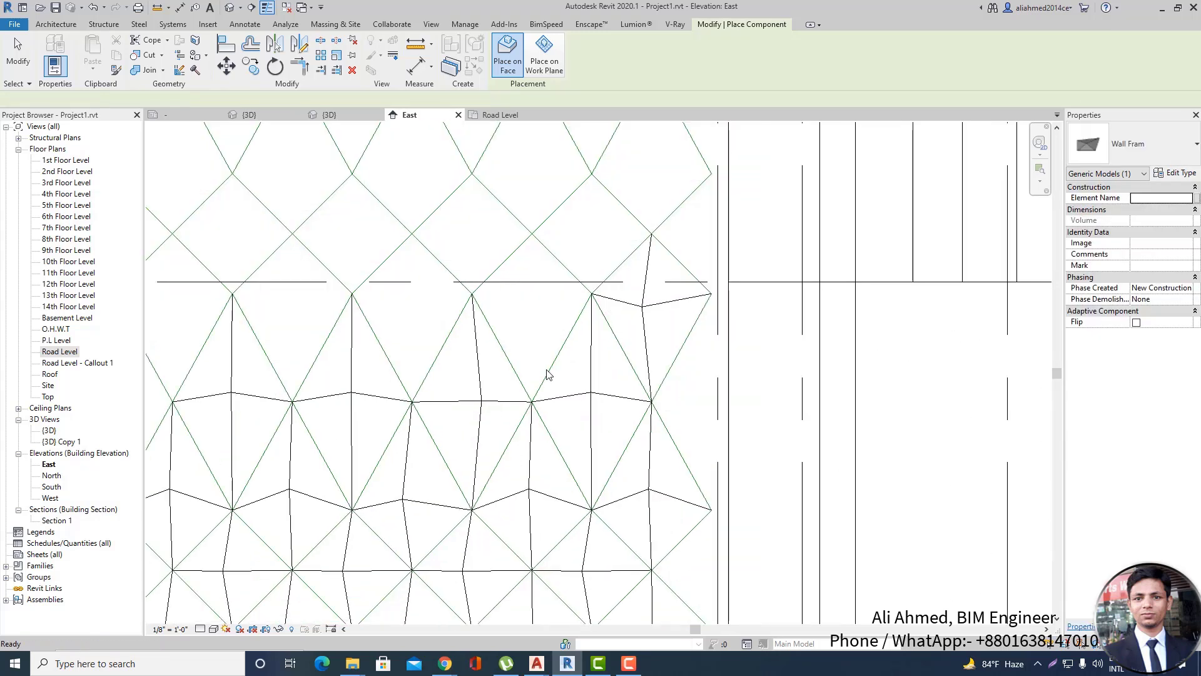
Place Wall Fram panels on the fourth and middle diamonds of the fourth row.
{"action": "left_click", "coordinate": [532, 401]}
{"action": "key", "text": "Escape"}
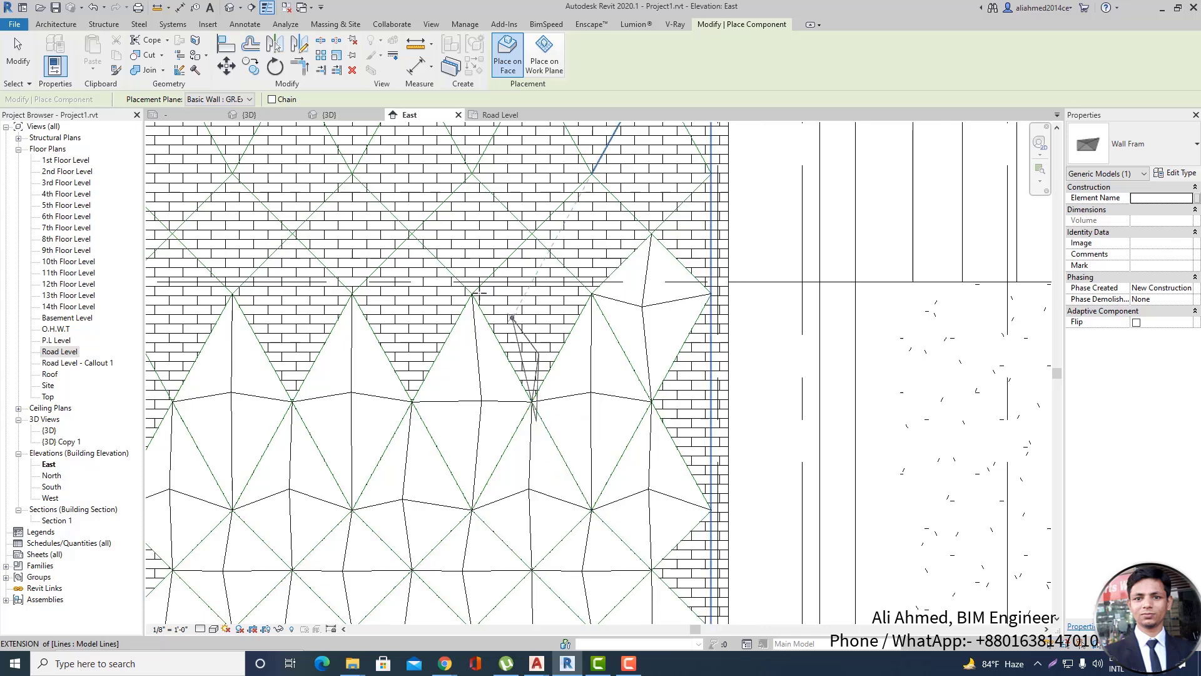
{"action": "left_click", "coordinate": [531, 233]}
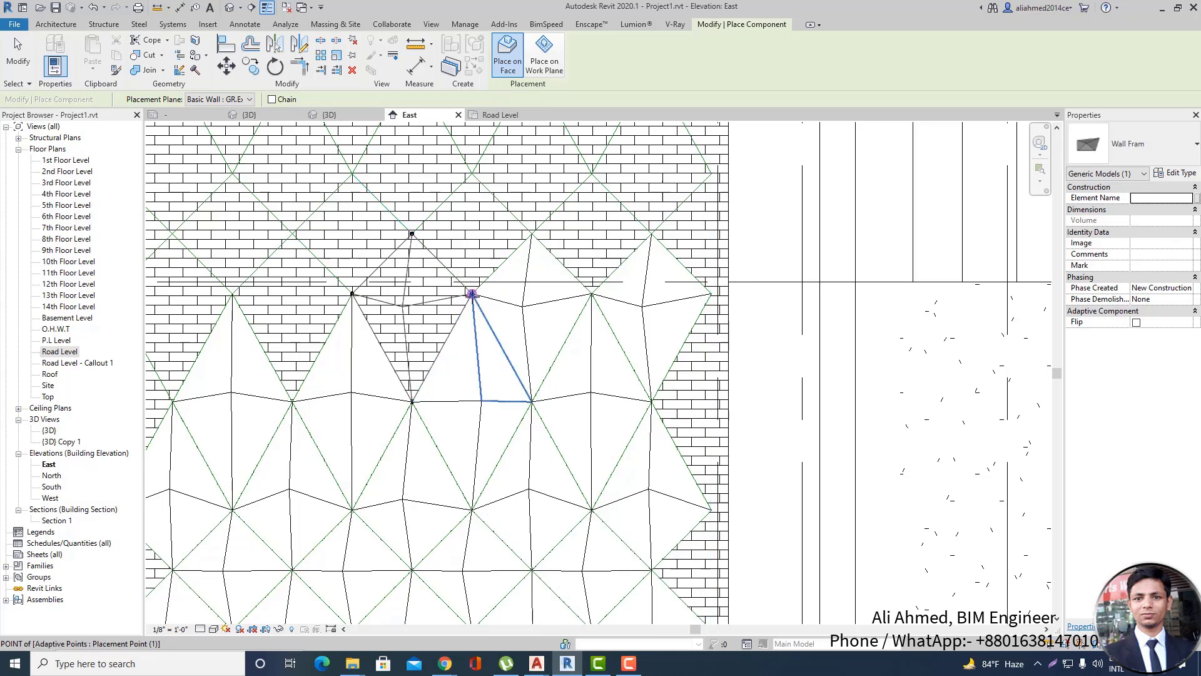
{"action": "left_click", "coordinate": [473, 293]}
Complete the fourth row by placing Wall Fram panels on its second and leftmost diamonds.
{"action": "scroll", "coordinate": [359, 460], "scroll_direction": "down", "scroll_amount": 2}
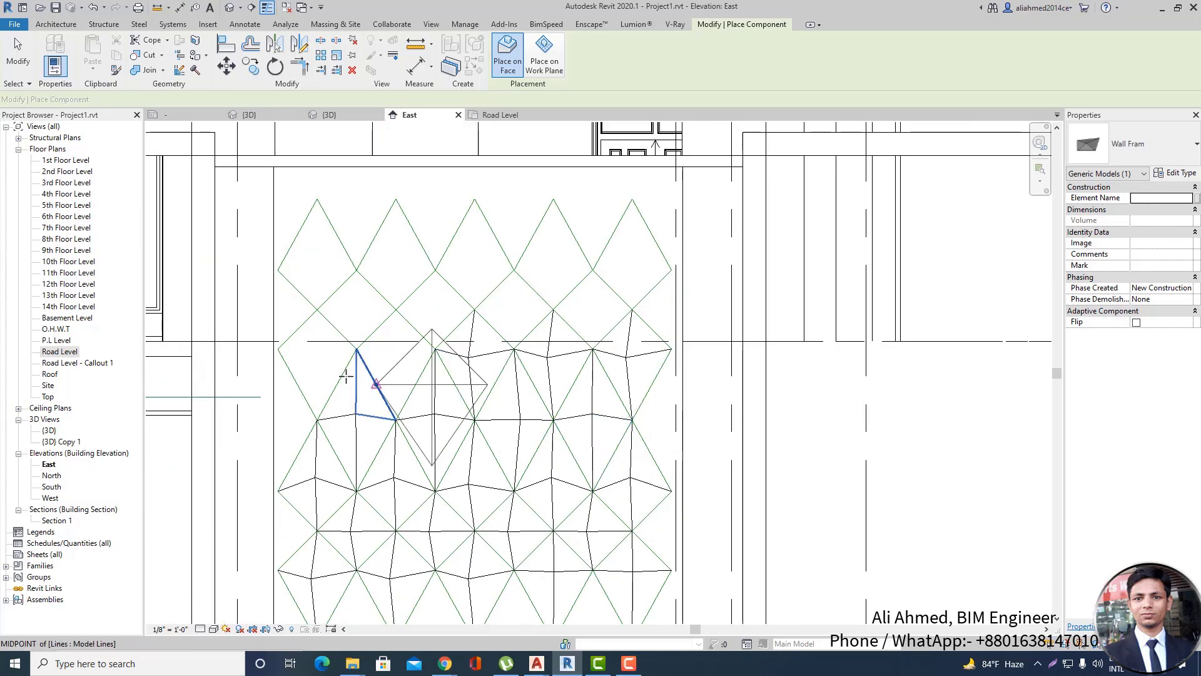
{"action": "scroll", "coordinate": [346, 376], "scroll_direction": "up", "scroll_amount": 1}
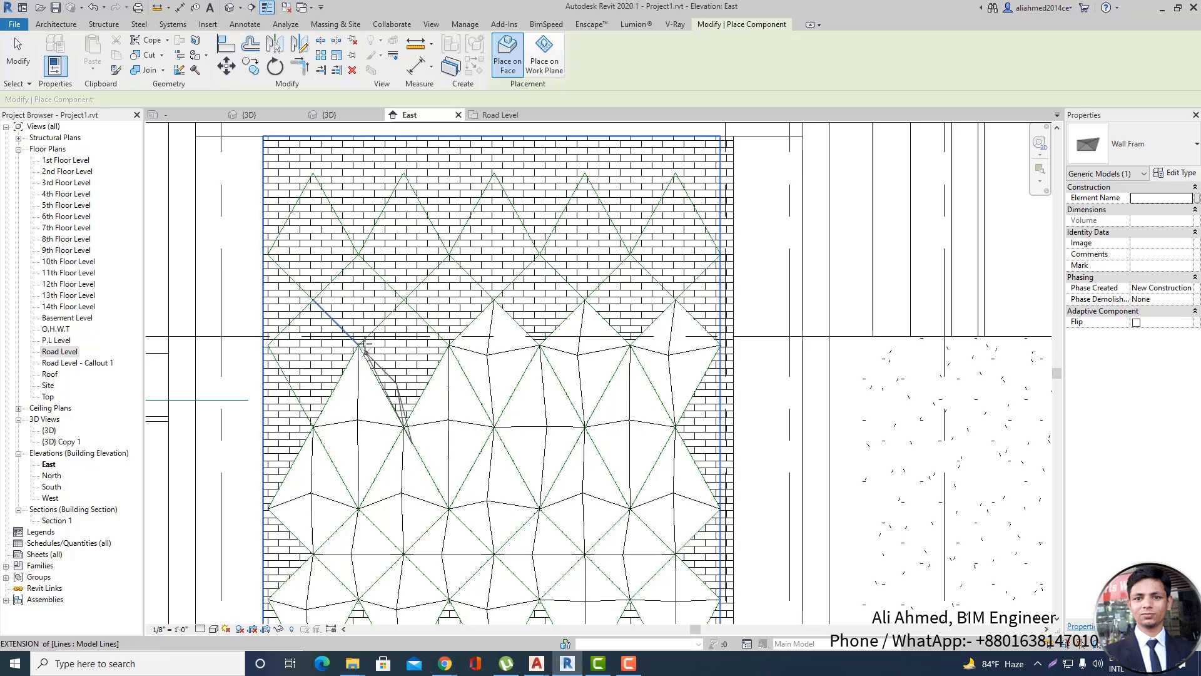
{"action": "left_click", "coordinate": [404, 300]}
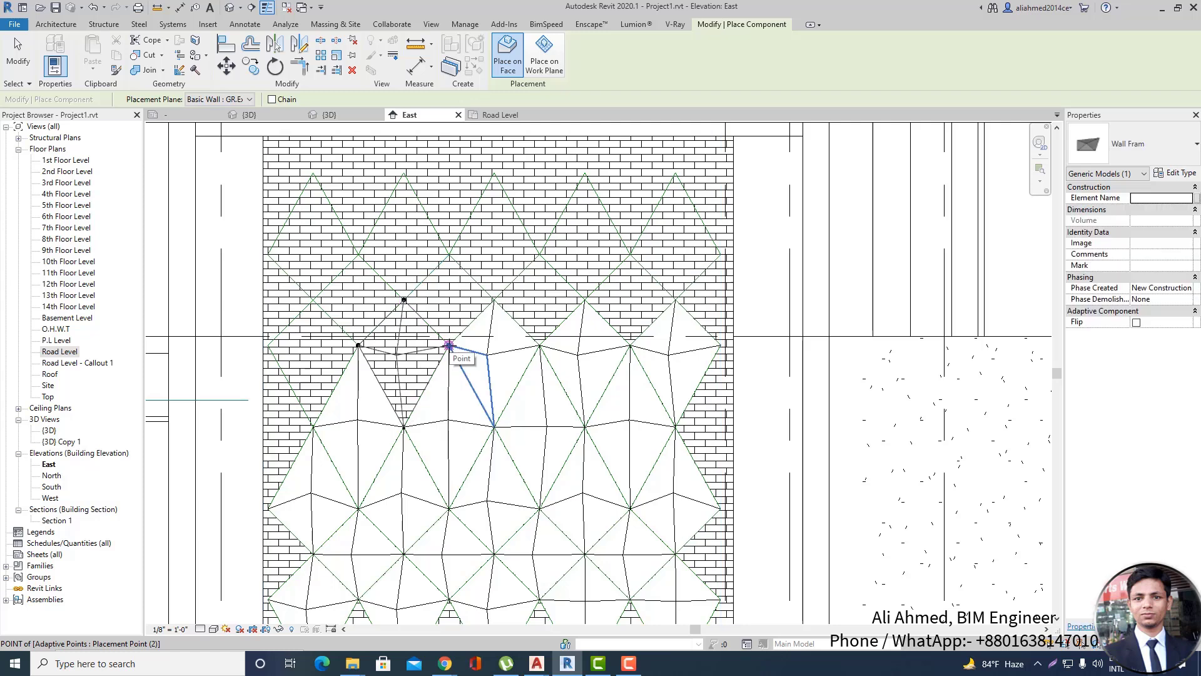
{"action": "left_click", "coordinate": [356, 368]}
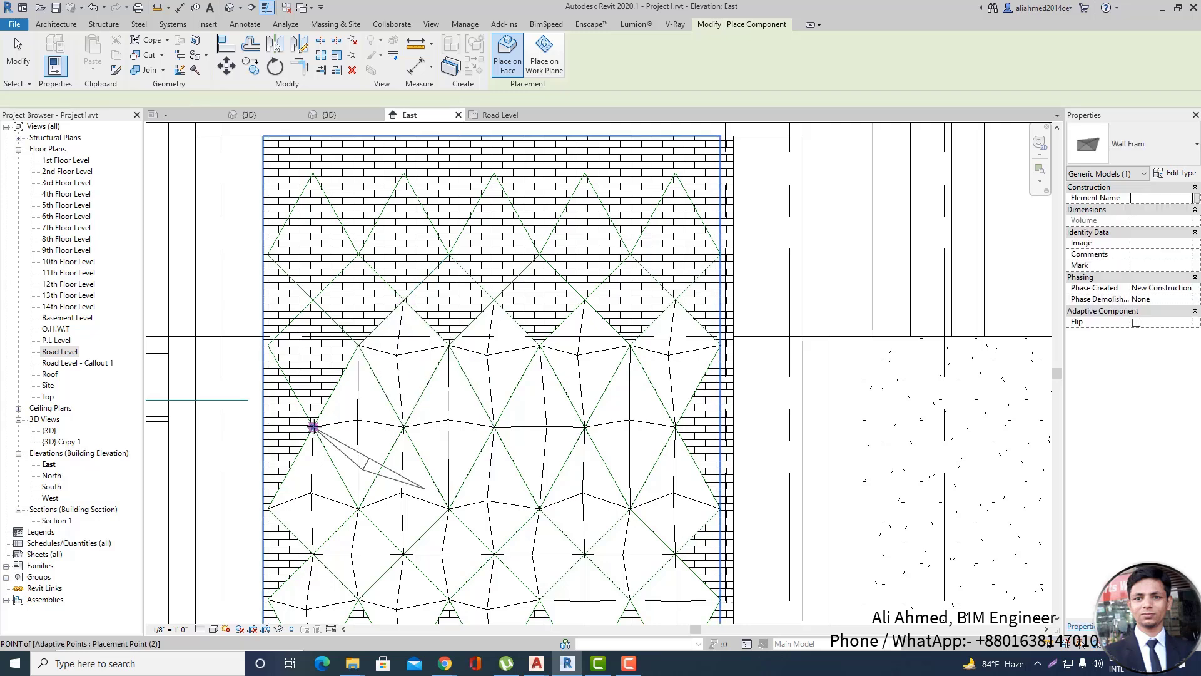
{"action": "left_click", "coordinate": [313, 427]}
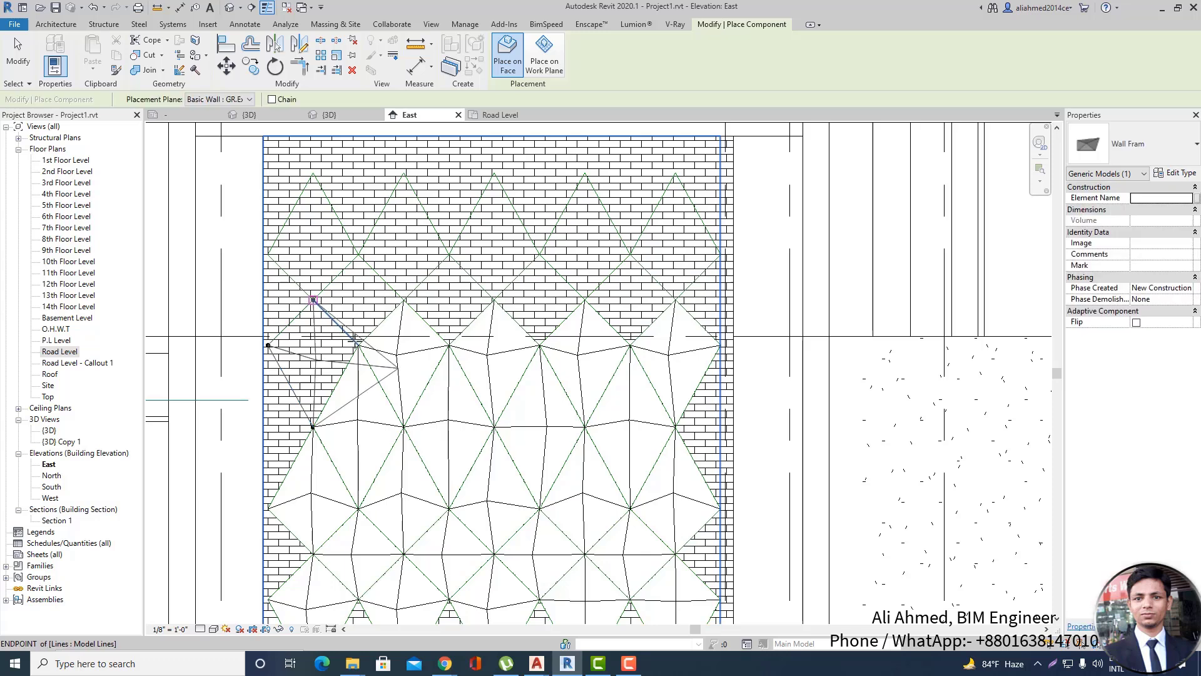
{"action": "left_click", "coordinate": [313, 300]}
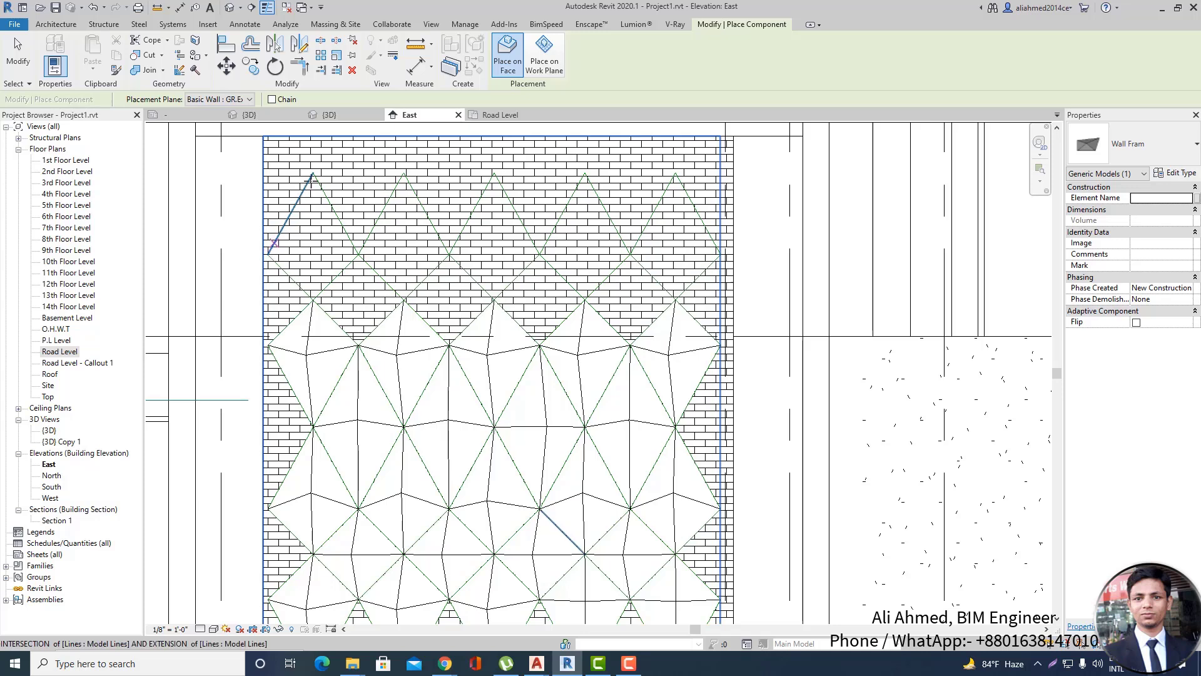
Place Wall Fram panels on the leftmost top-row diamond and on the small diamond between the first and second top-row diamonds.
{"action": "left_click", "coordinate": [312, 173]}
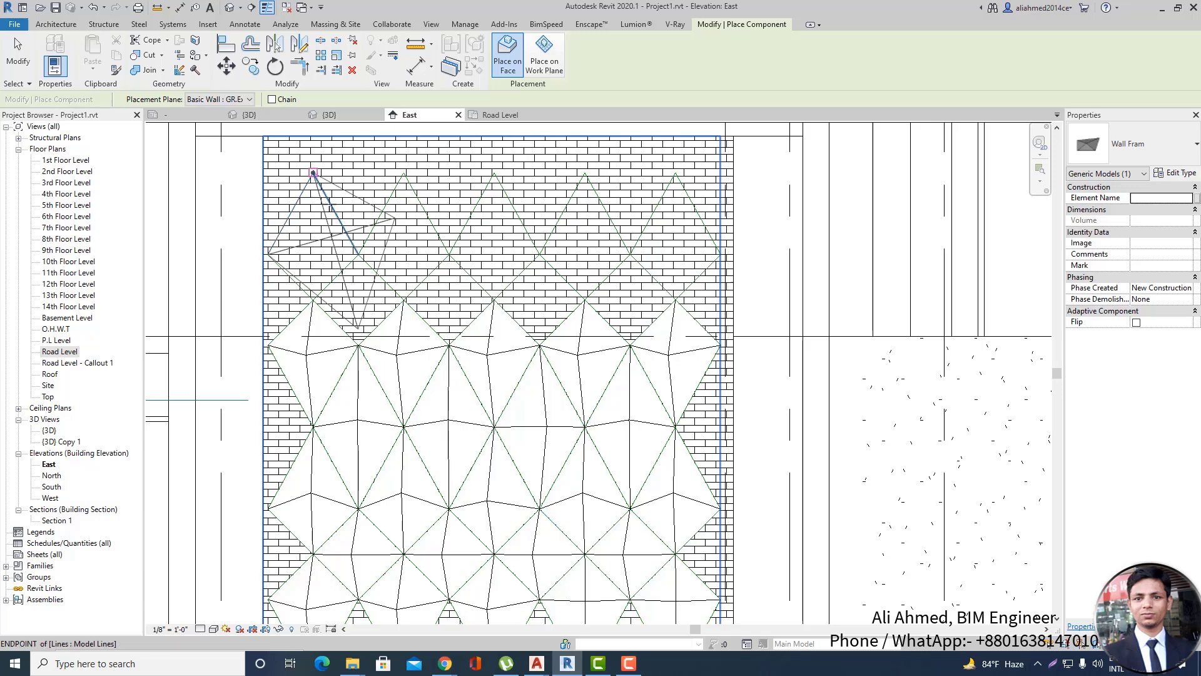
{"action": "left_click", "coordinate": [358, 255]}
{"action": "left_click", "coordinate": [312, 300]}
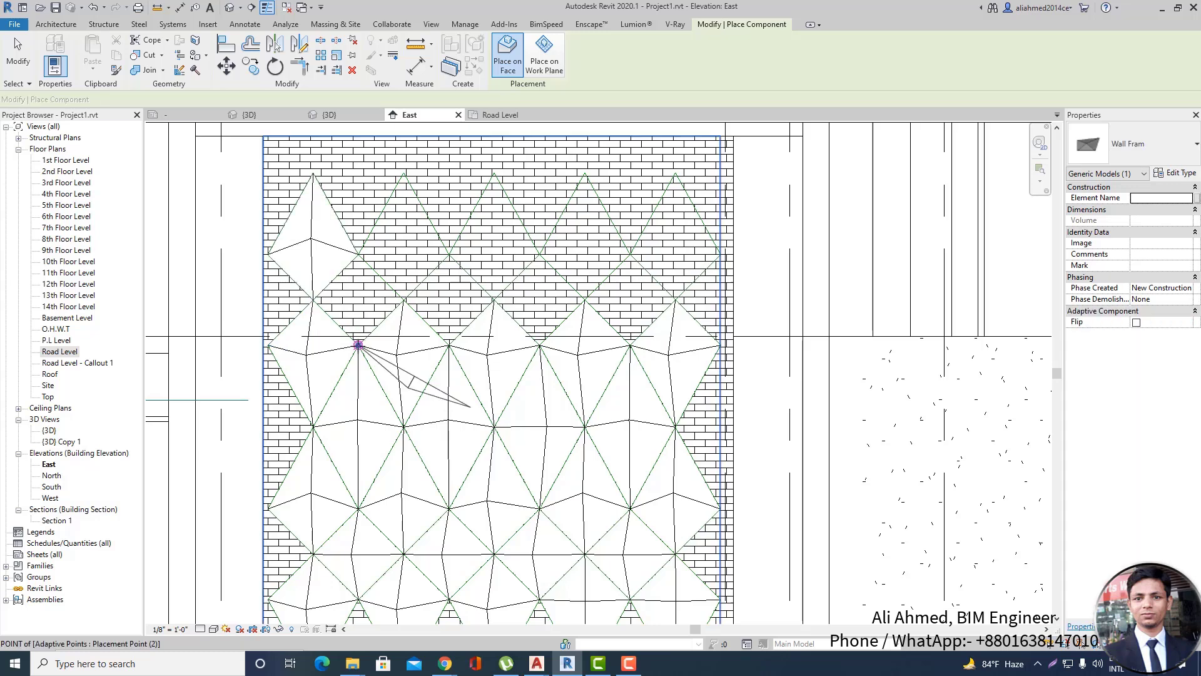
{"action": "left_click", "coordinate": [358, 346]}
{"action": "left_click", "coordinate": [313, 300]}
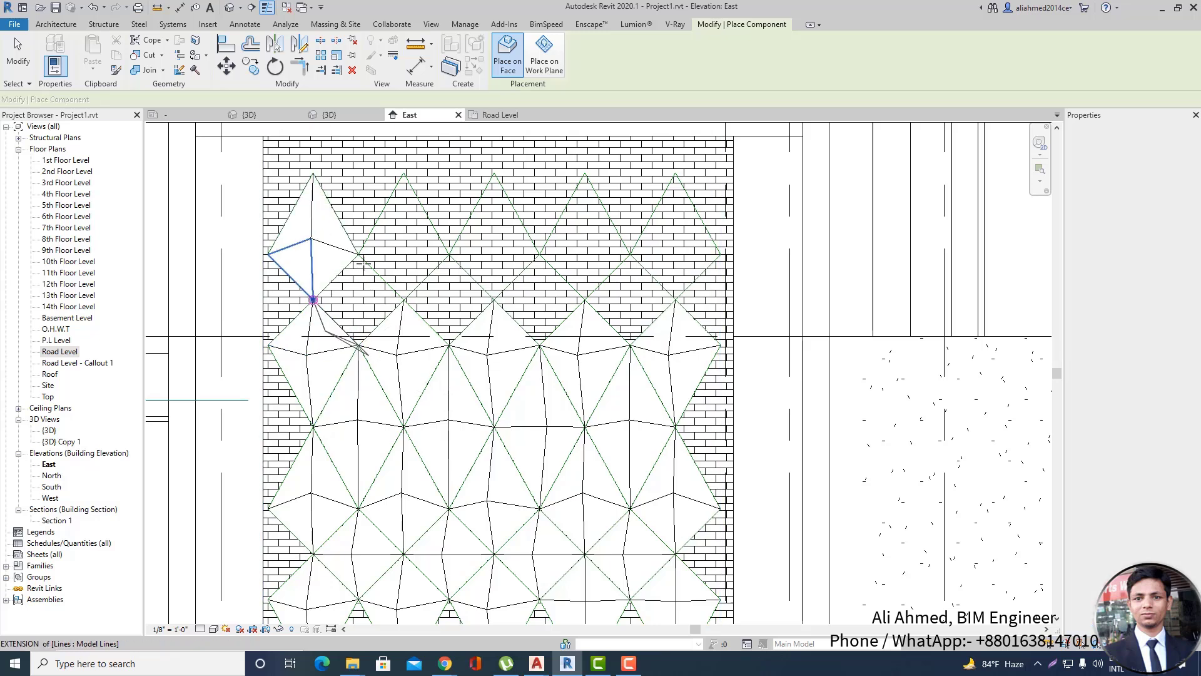
{"action": "left_click", "coordinate": [404, 300]}
{"action": "left_click", "coordinate": [404, 300]}
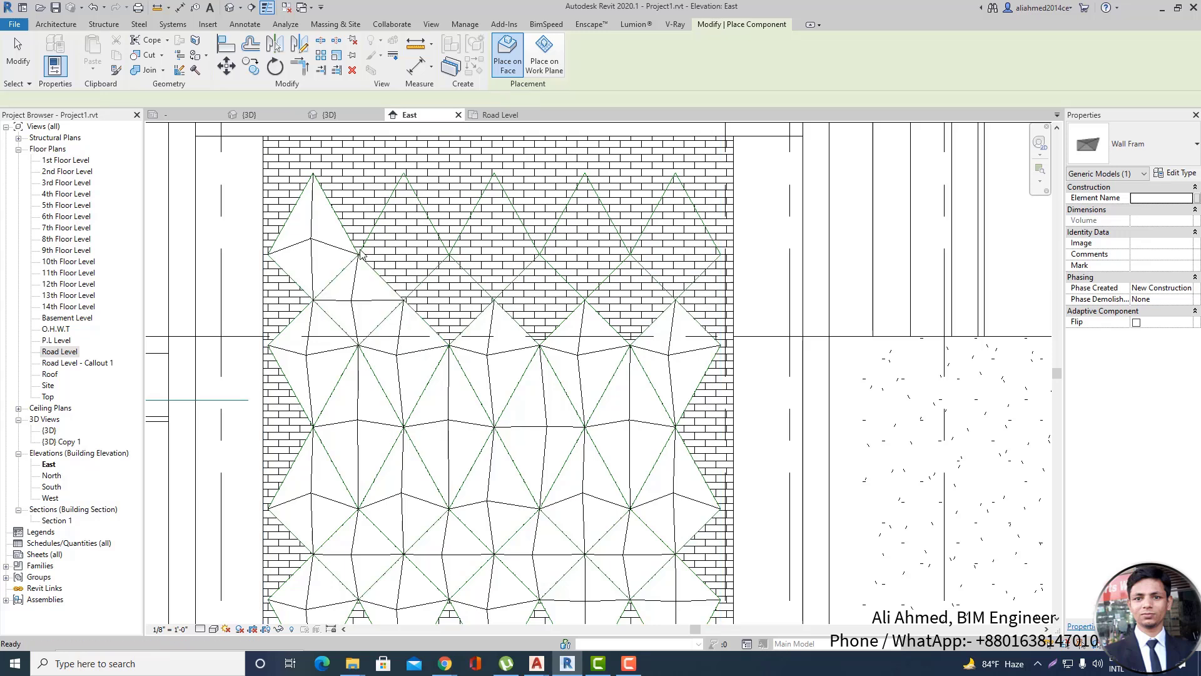
Place Wall Fram panels on the second and third top-row diamonds and on the small diamond between them.
{"action": "left_click", "coordinate": [404, 174]}
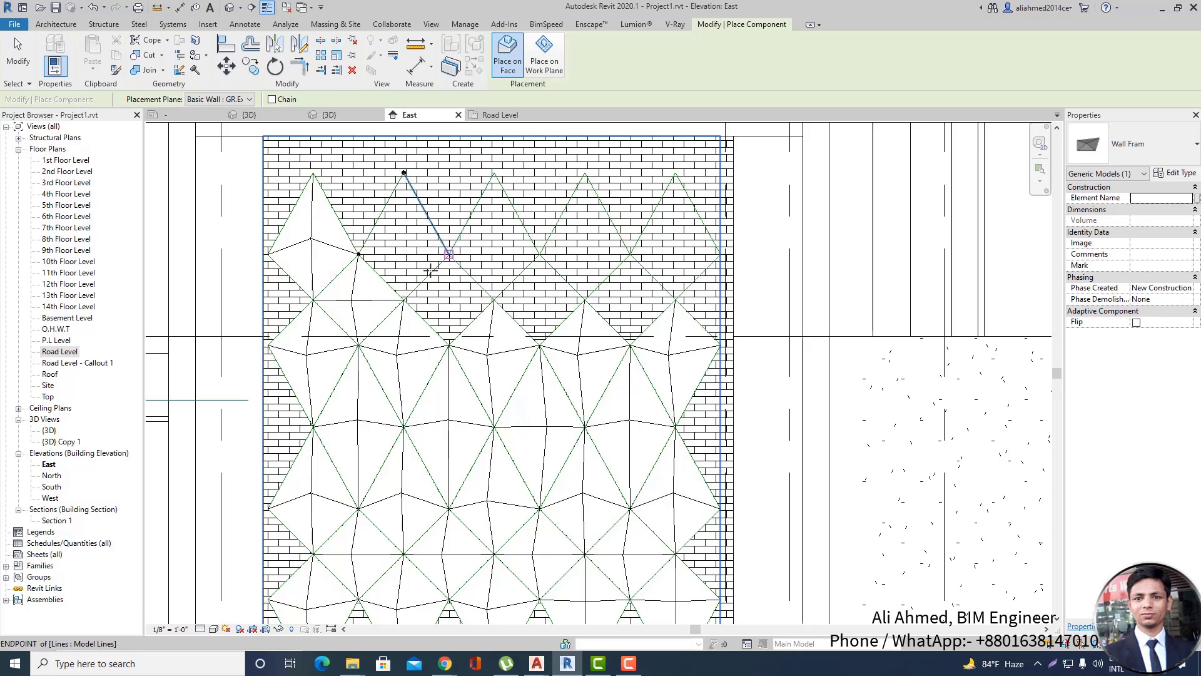
{"action": "left_click", "coordinate": [405, 301]}
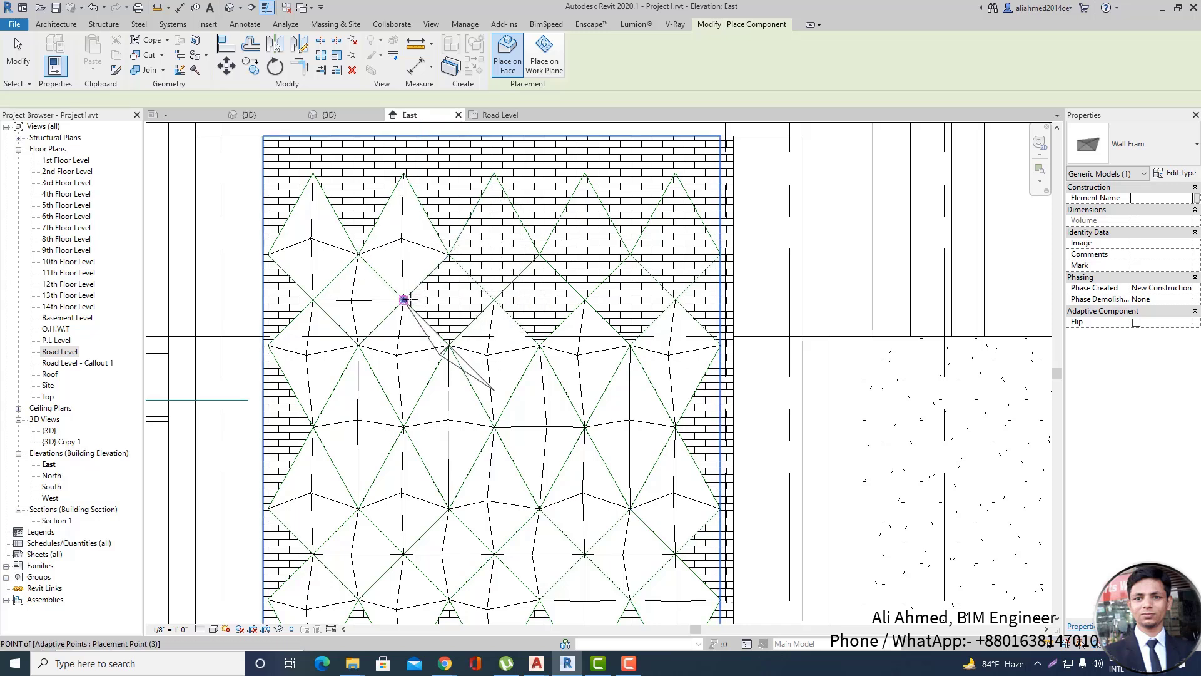
{"action": "left_click", "coordinate": [449, 254]}
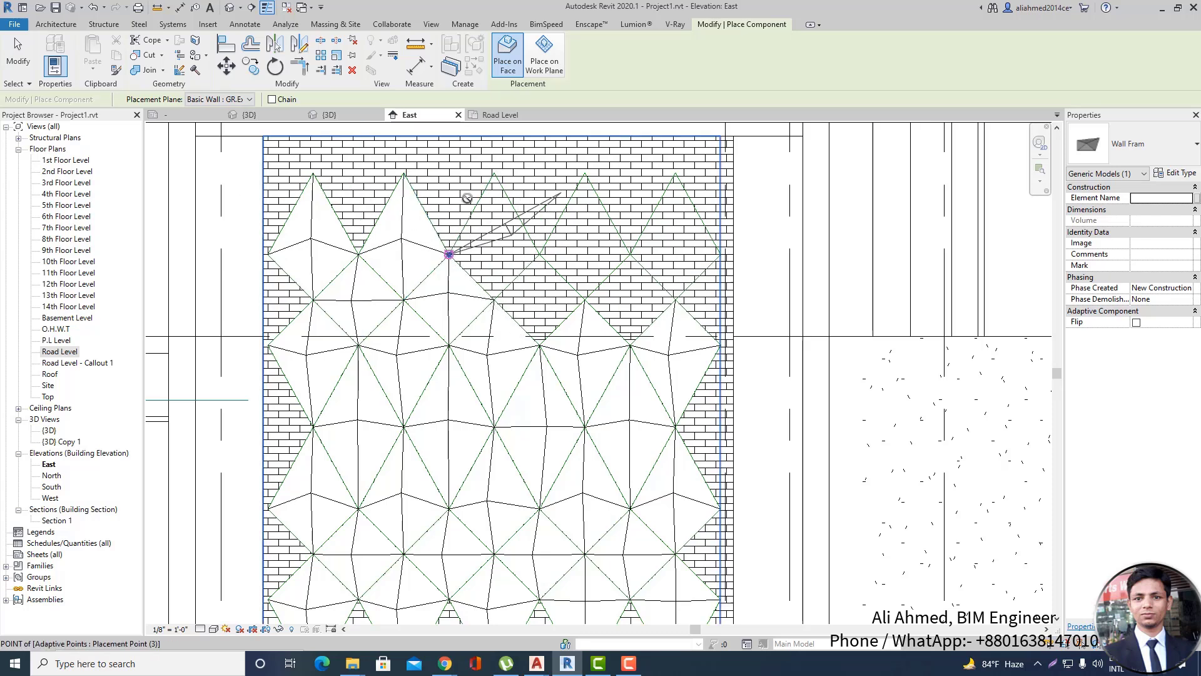
{"action": "left_click", "coordinate": [494, 173]}
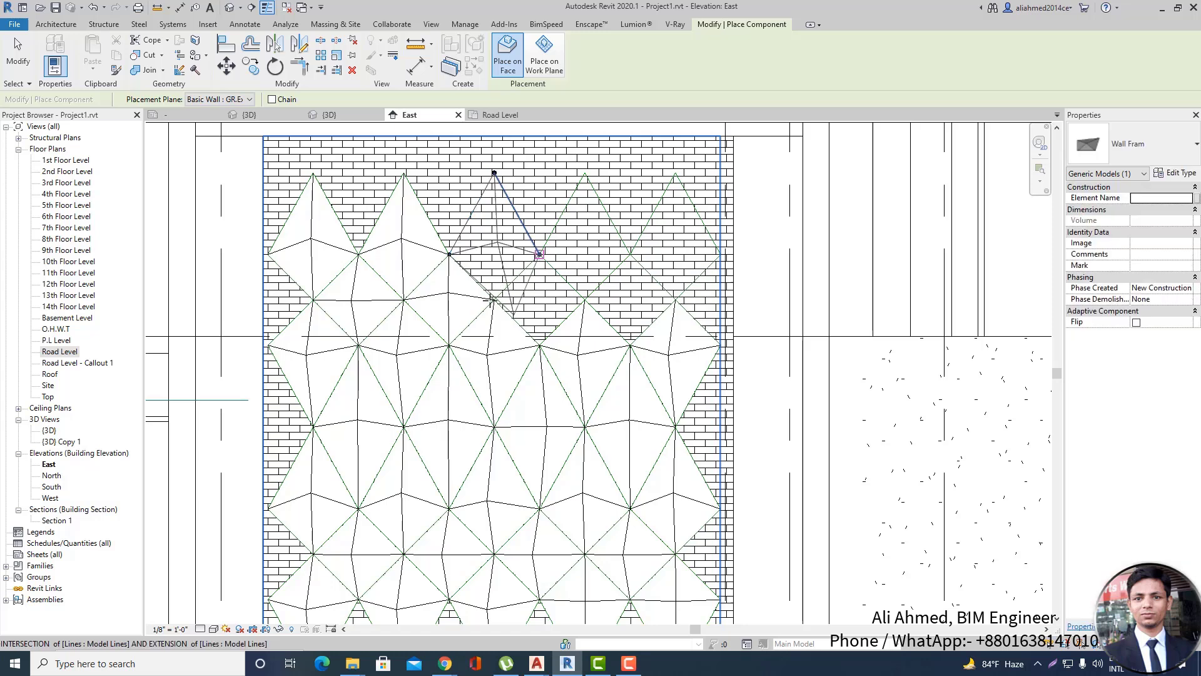
{"action": "left_click", "coordinate": [540, 255]}
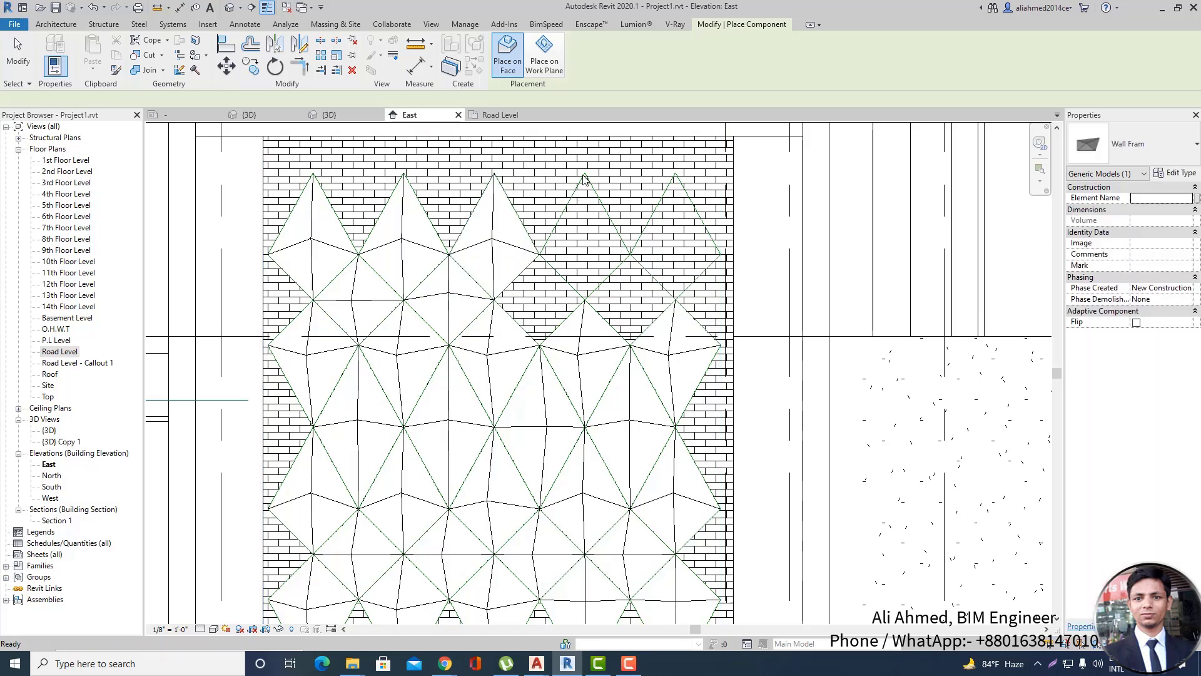
Try to place a Wall Fram panel on the fourth top-row diamond, picking its left, top, bottom and right corners.
{"action": "left_click", "coordinate": [540, 255]}
{"action": "left_click", "coordinate": [585, 173]}
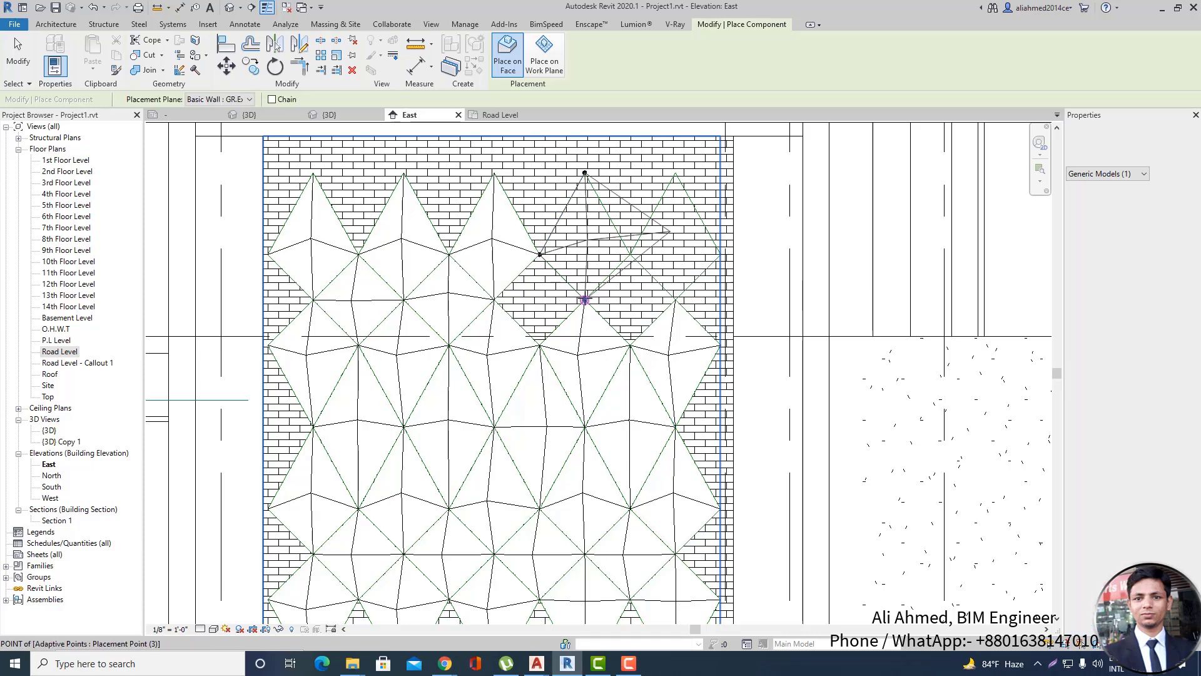
{"action": "left_click", "coordinate": [585, 300]}
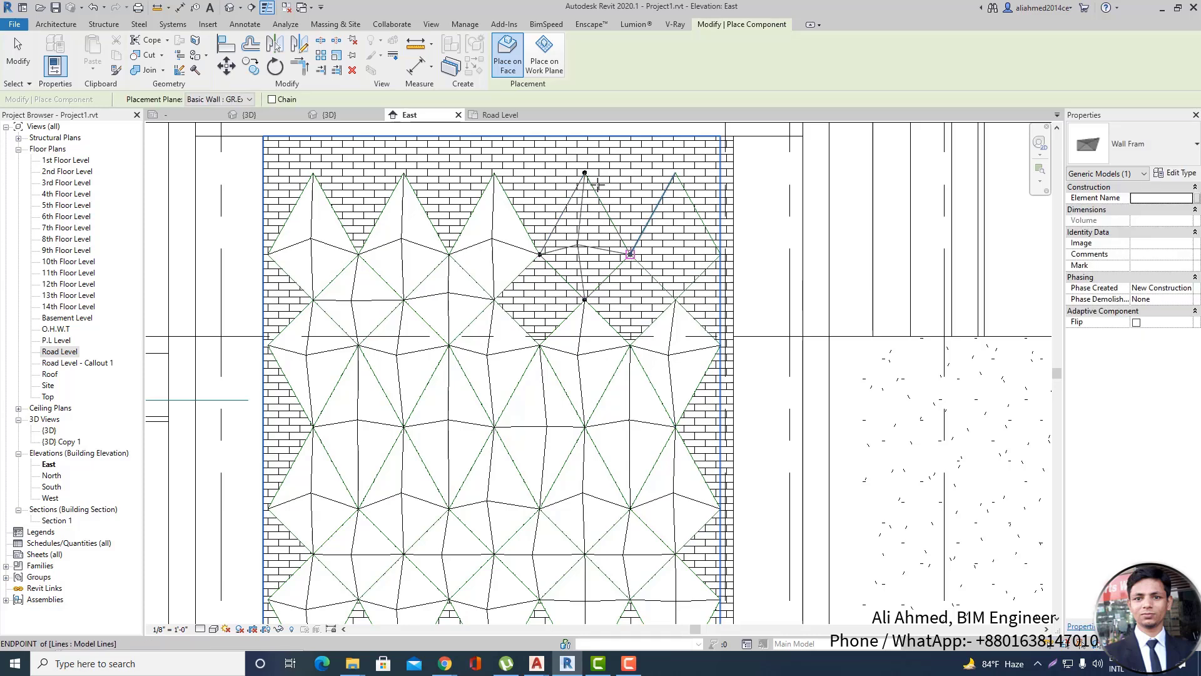
{"action": "left_click", "coordinate": [630, 255]}
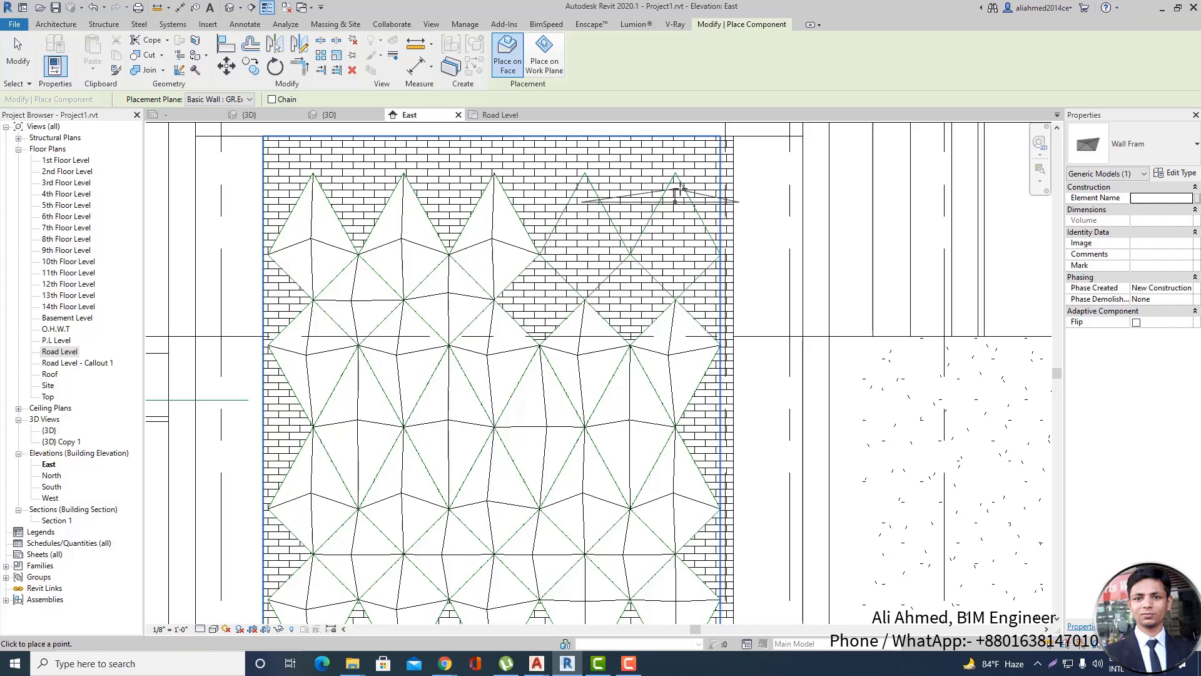
Retry placing a Wall Fram panel on the fourth top-row diamond by picking its four corners.
{"action": "key", "text": "Escape"}
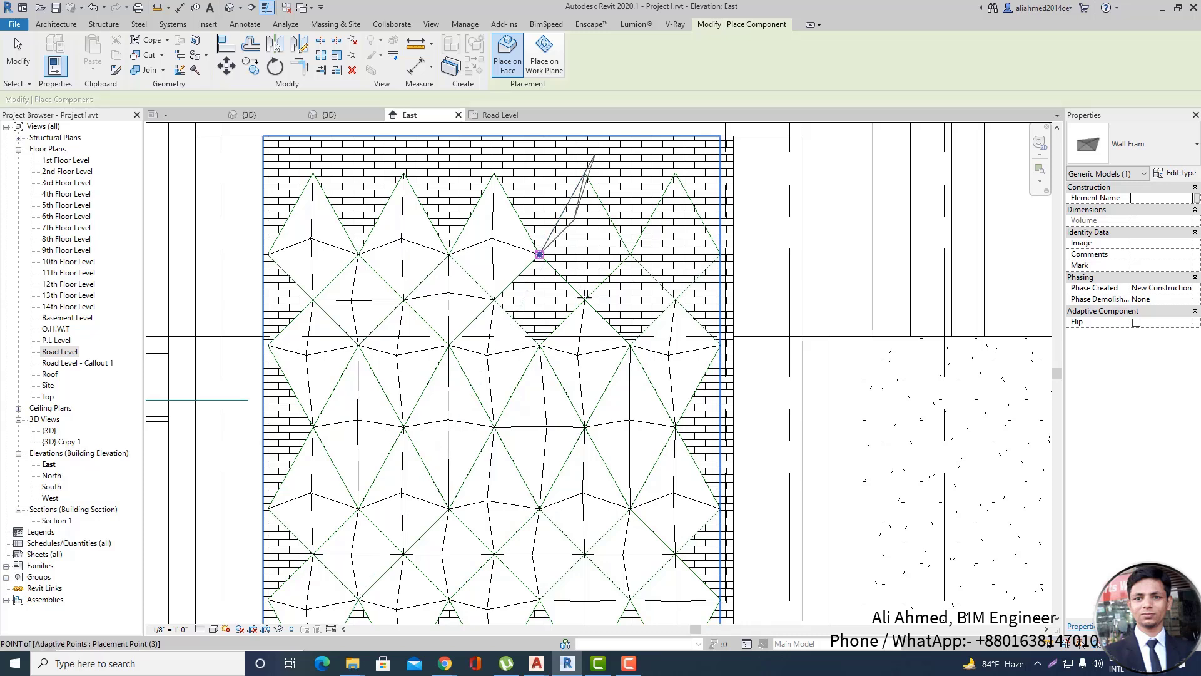
{"action": "left_click", "coordinate": [540, 255]}
{"action": "left_click", "coordinate": [584, 172]}
{"action": "left_click", "coordinate": [584, 299]}
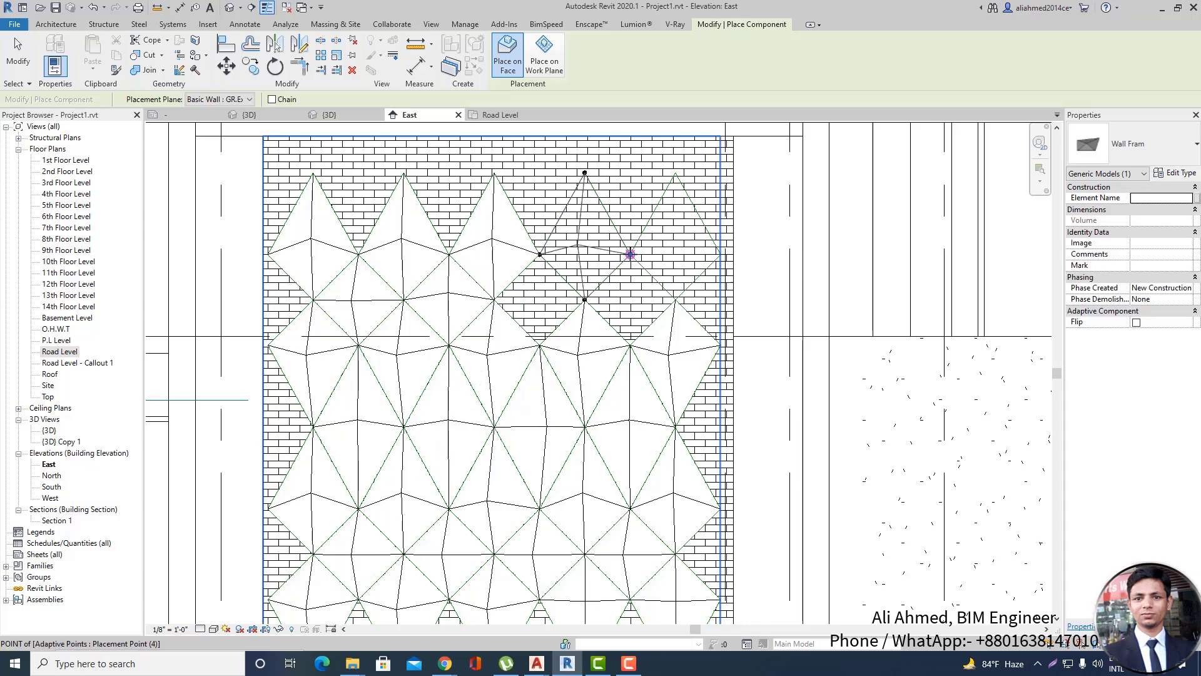
{"action": "left_click", "coordinate": [630, 254]}
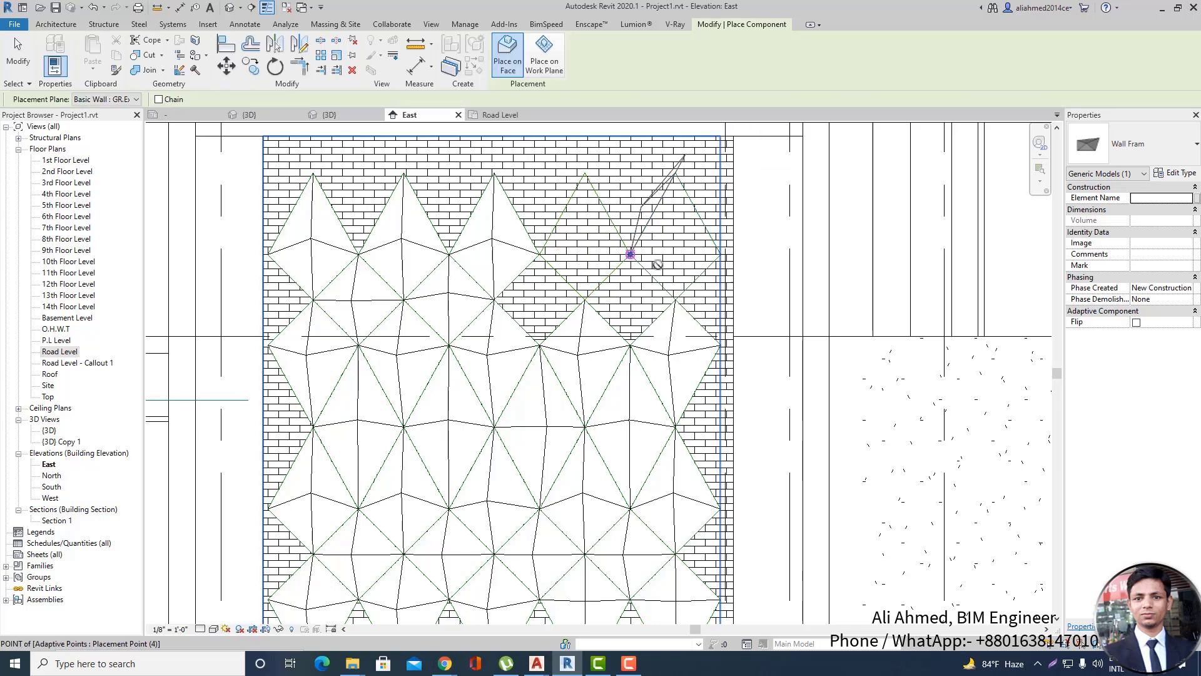
Try to place a Wall Fram panel on the fifth top-row diamond, picking its left, top and bottom corners first.
{"action": "left_click", "coordinate": [676, 172]}
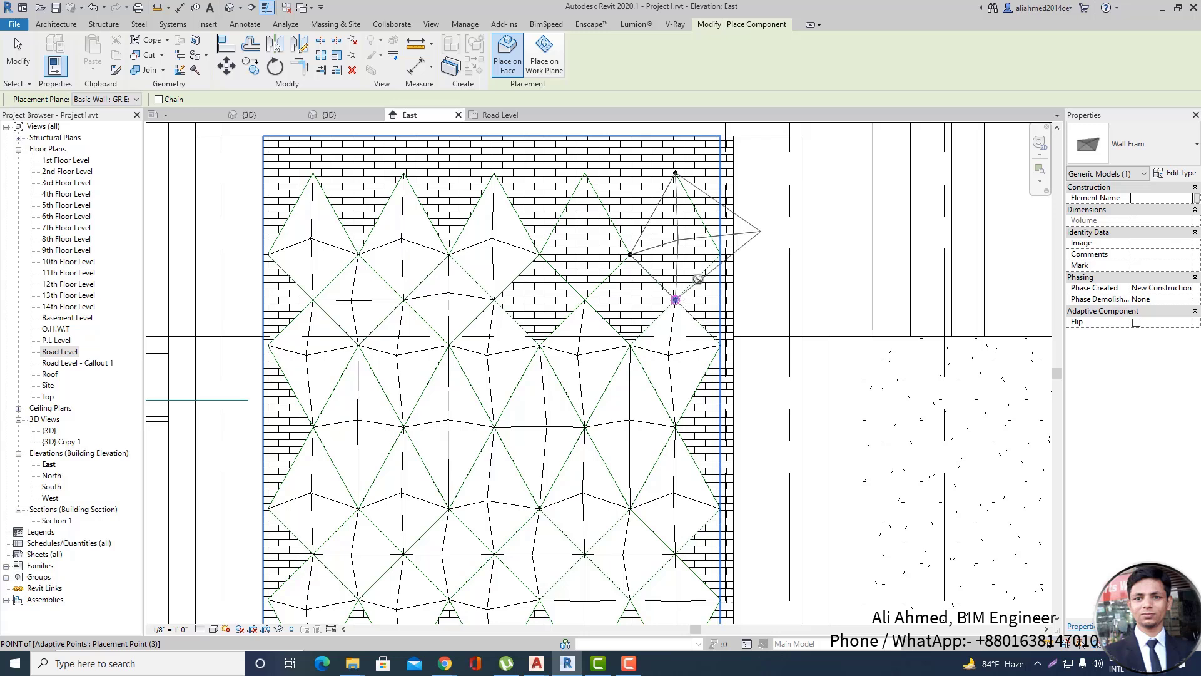
{"action": "left_click", "coordinate": [675, 299]}
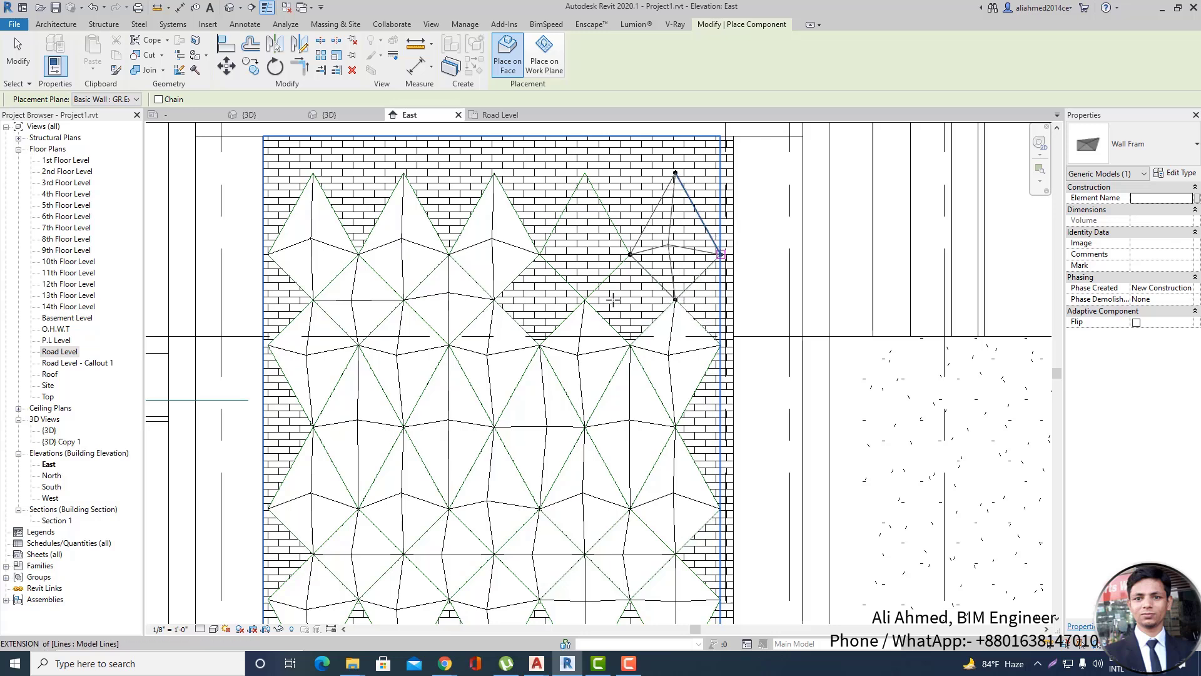
{"action": "left_click", "coordinate": [586, 300]}
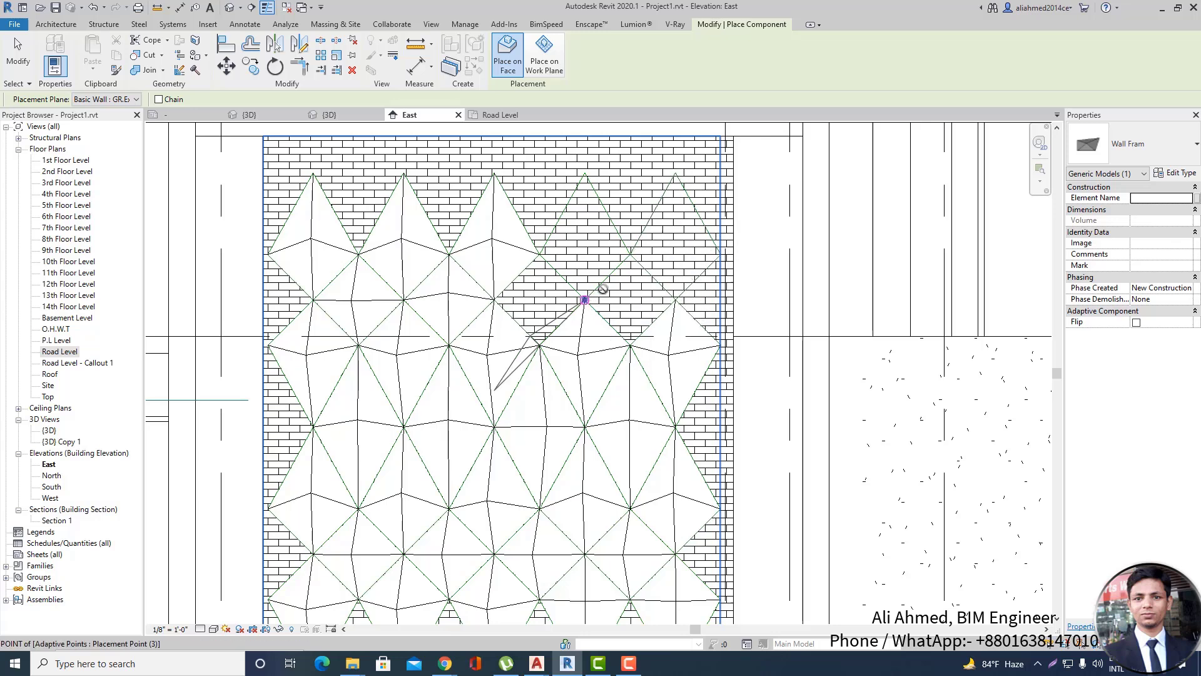
{"action": "key", "text": "Escape"}
{"action": "key", "text": "Escape"}
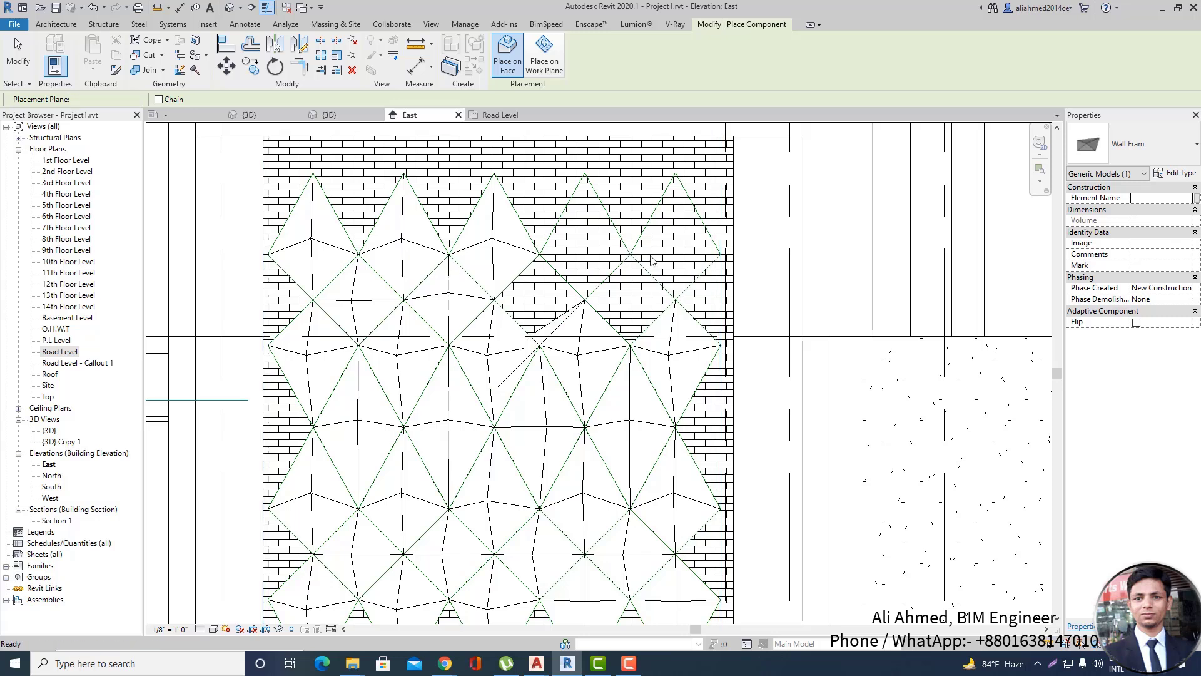
Delete the stray, distorted Wall Fram panel extending down-left from the bottom corner of the fourth top-row diamond.
{"action": "left_click", "coordinate": [148, 63]}
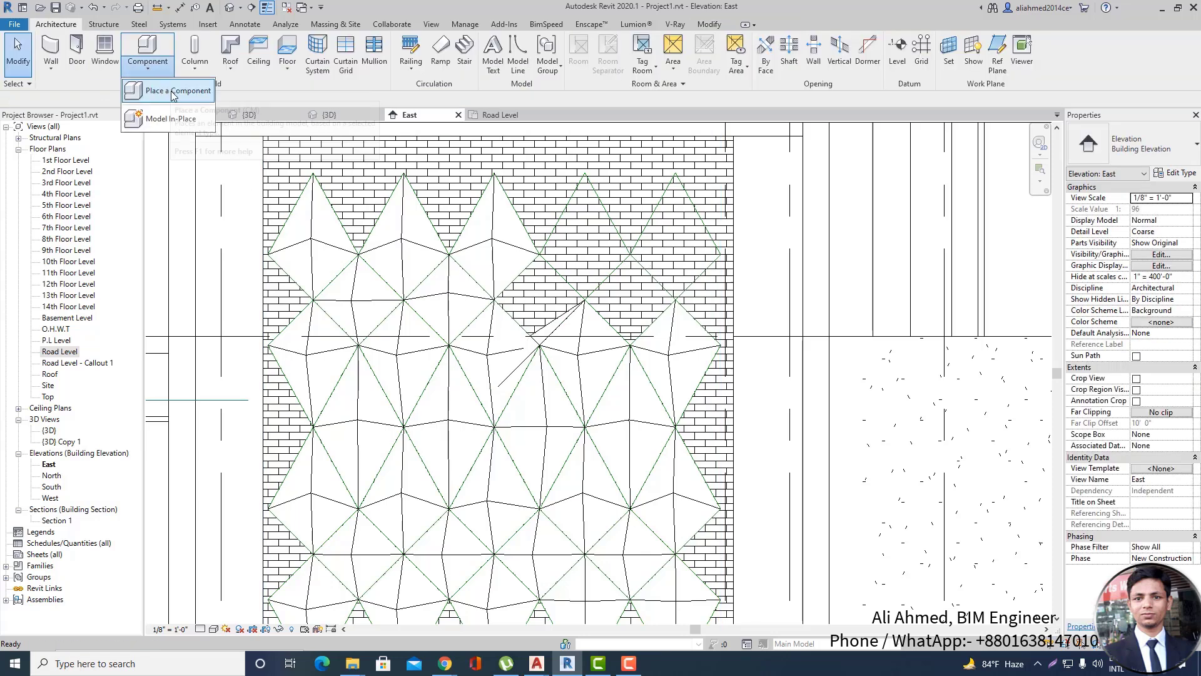
{"action": "left_click", "coordinate": [170, 91]}
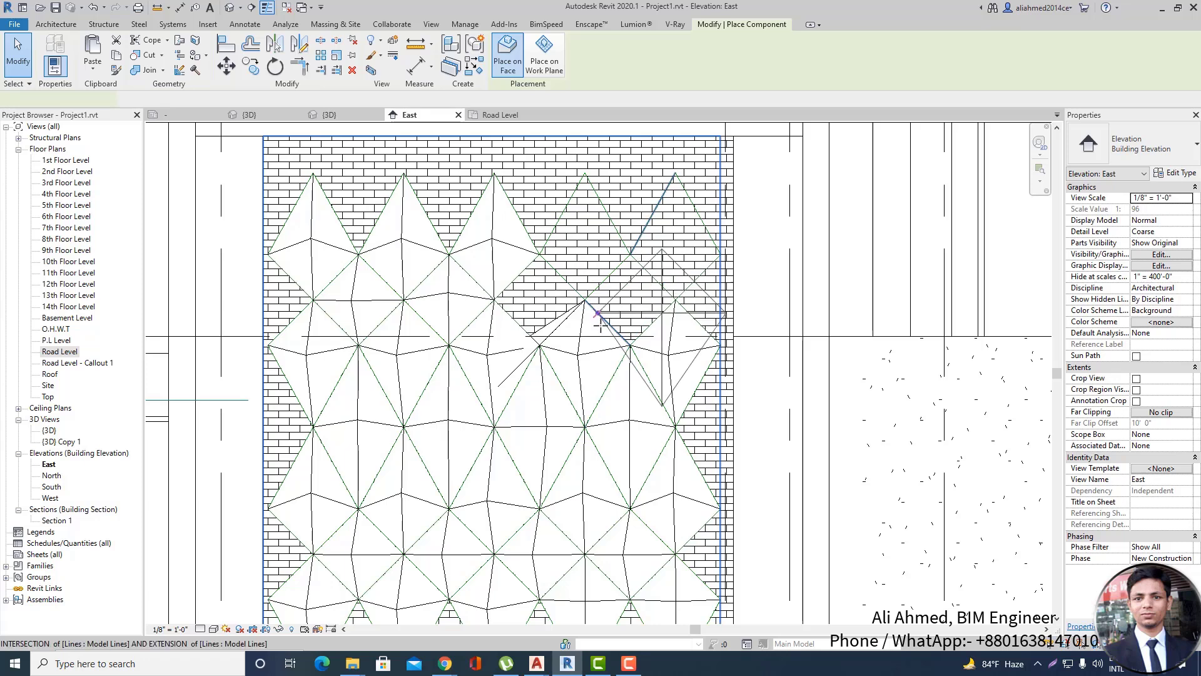
{"action": "scroll", "coordinate": [533, 324], "scroll_direction": "up", "scroll_amount": 3}
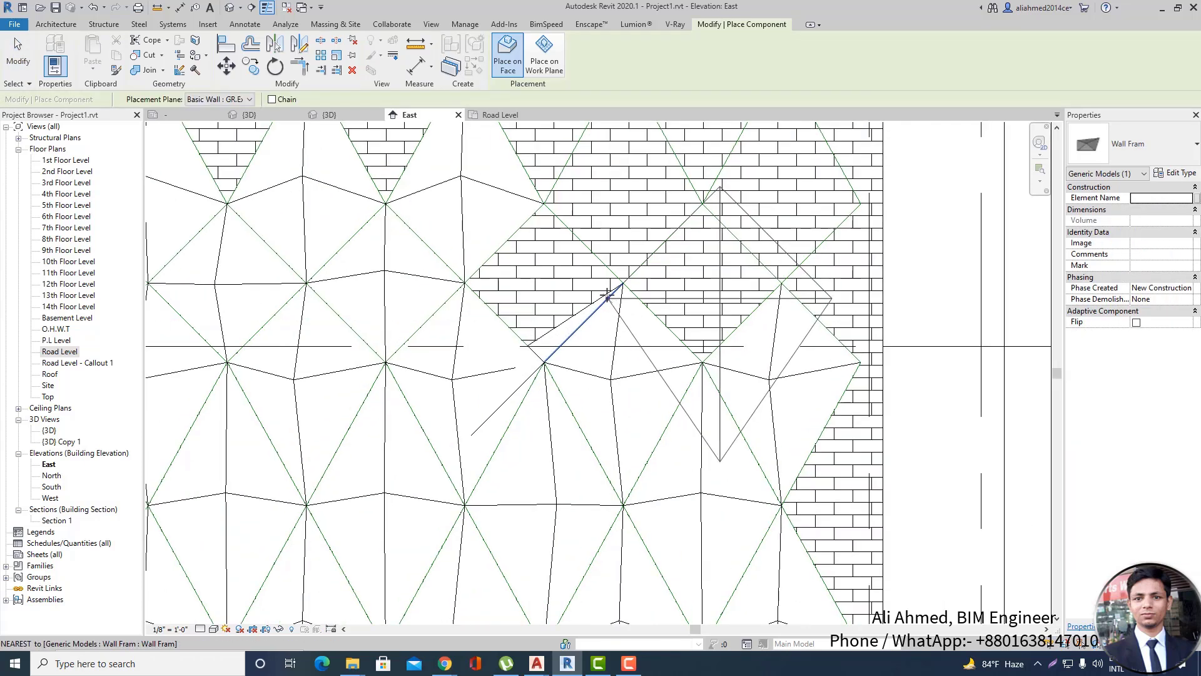
{"action": "left_click", "coordinate": [622, 284]}
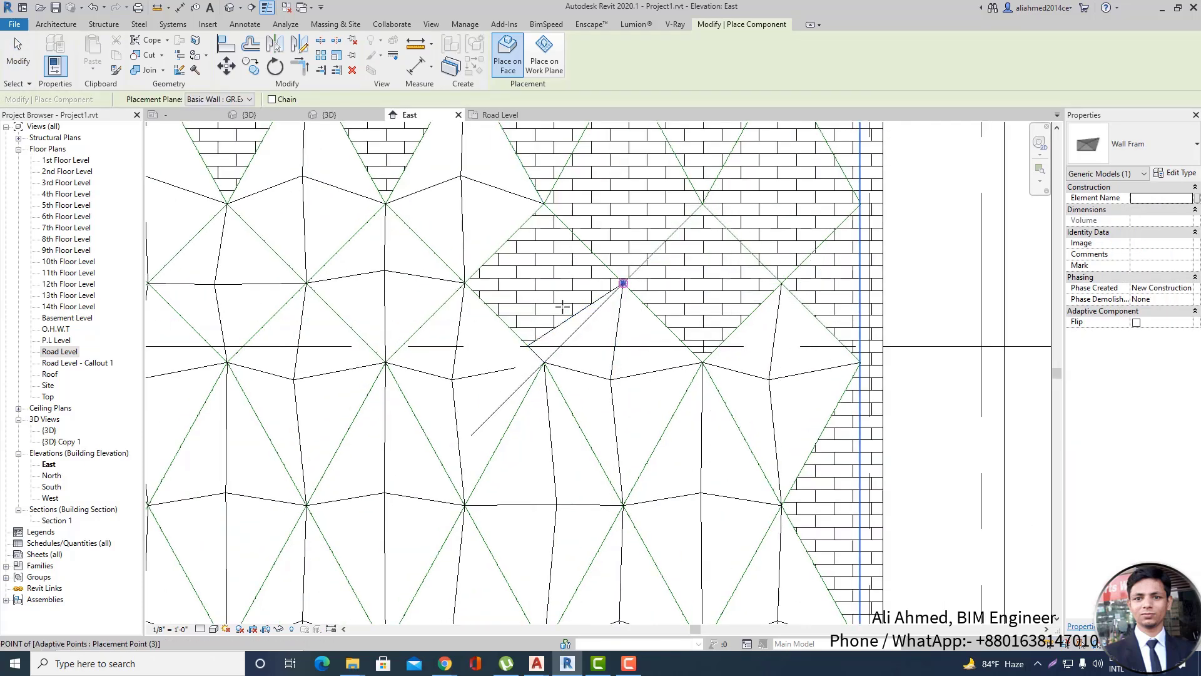
{"action": "scroll", "coordinate": [533, 321], "scroll_direction": "down", "scroll_amount": 3}
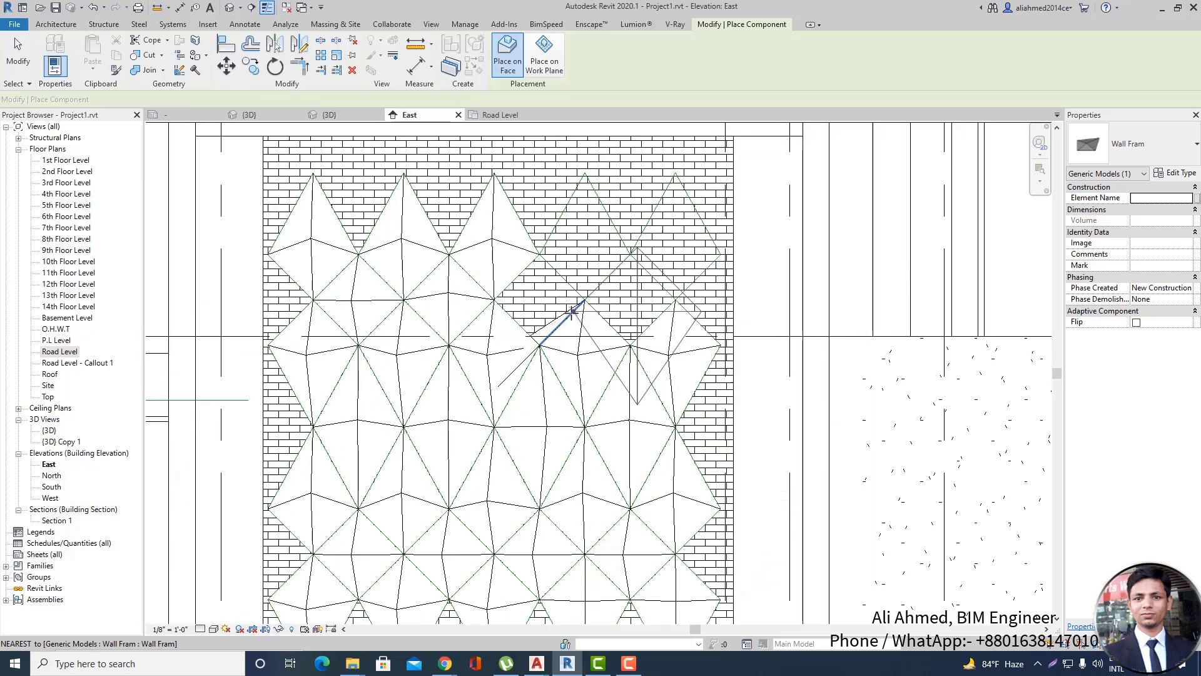
{"action": "left_click", "coordinate": [495, 390]}
{"action": "key", "text": "Escape"}
{"action": "left_click", "coordinate": [563, 321]}
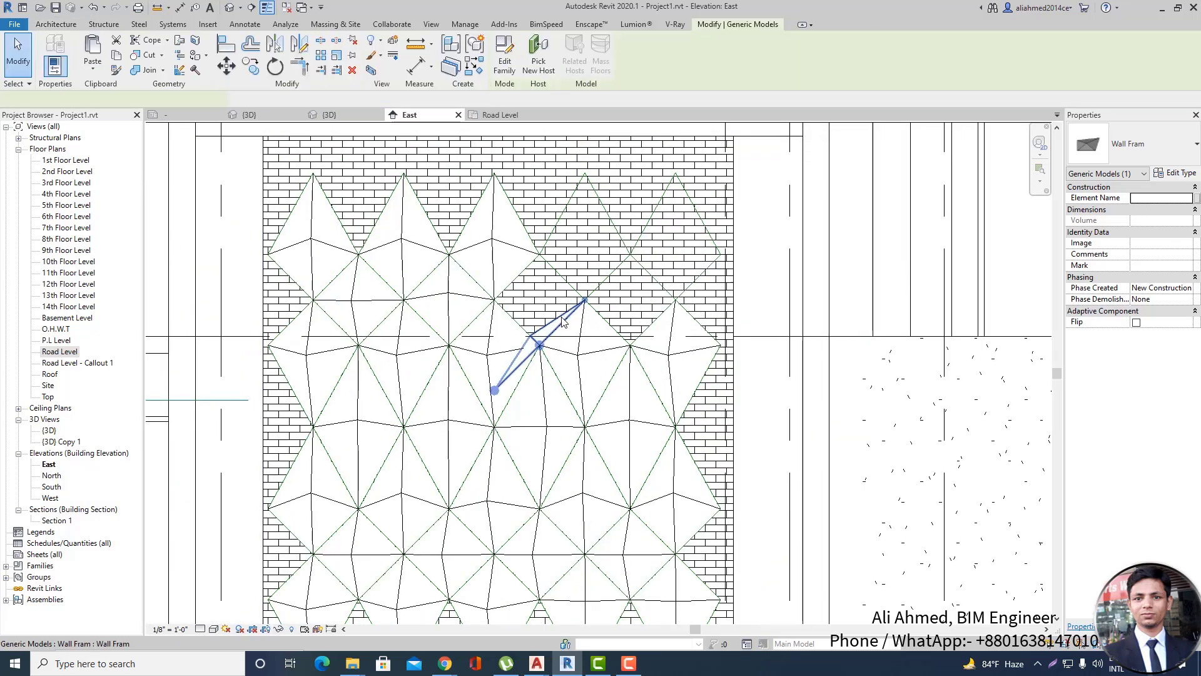
{"action": "key", "text": "Escape"}
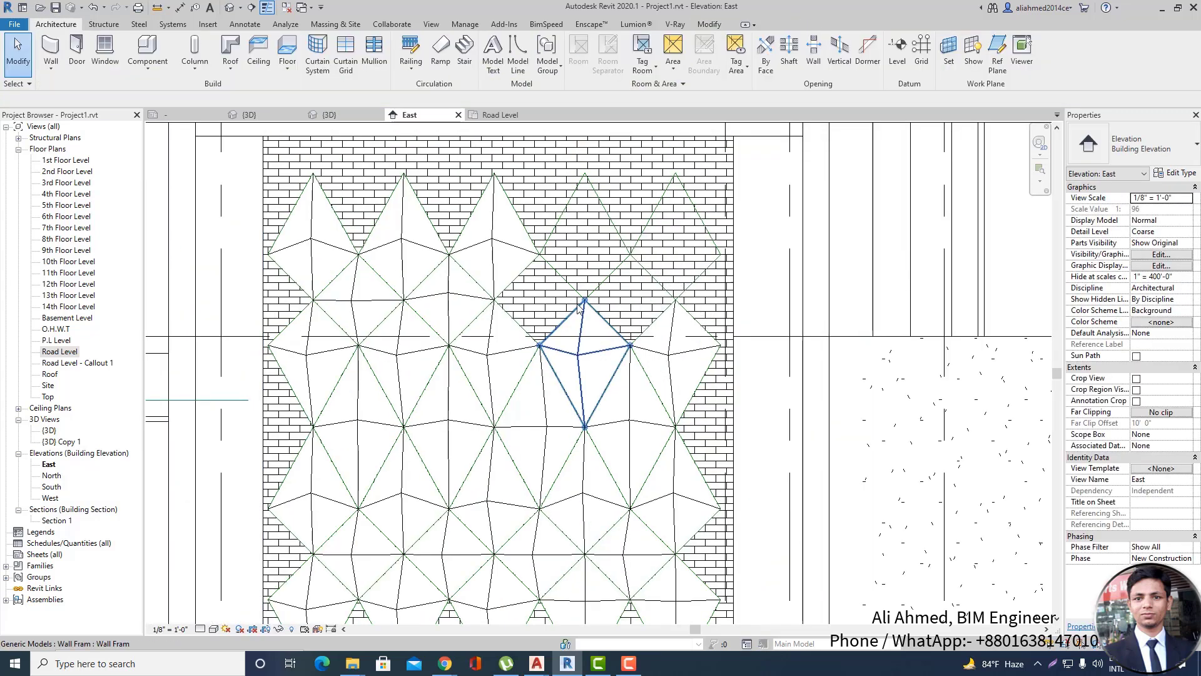
Delete the hidden Wall Fram panels behind the brick face in the fourth and fifth top-row diamonds.
{"action": "left_click", "coordinate": [585, 245]}
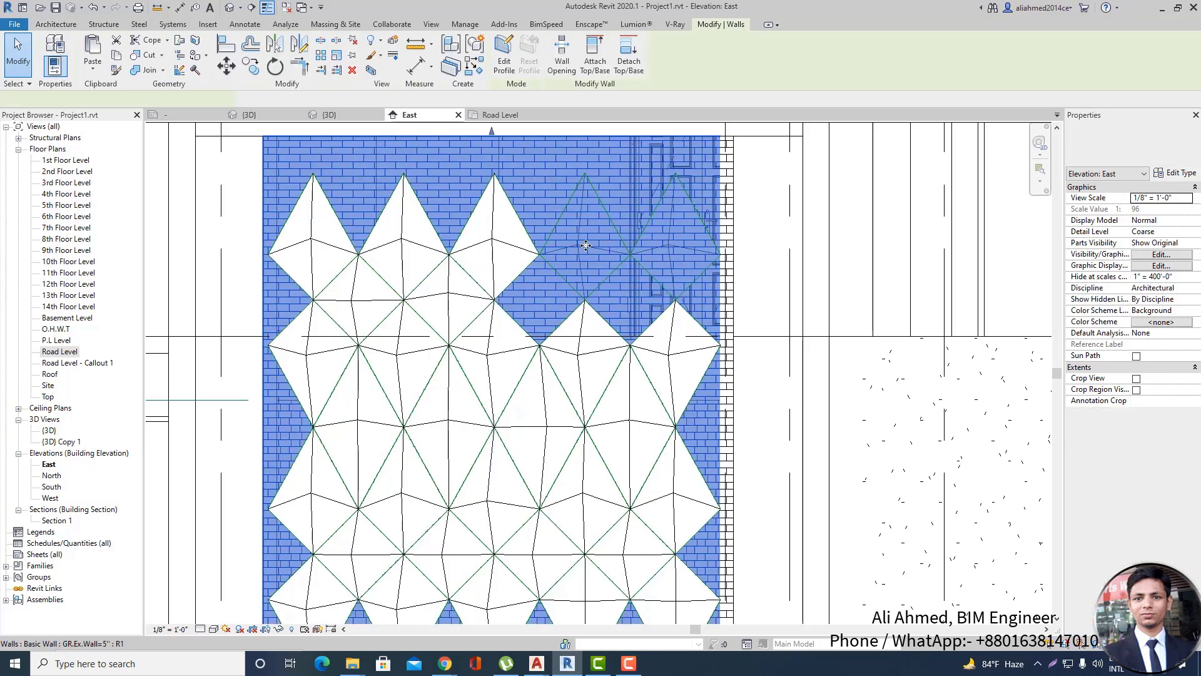
{"action": "key", "text": "Escape"}
{"action": "key", "text": "Tab"}
{"action": "left_click", "coordinate": [585, 245]}
{"action": "key", "text": "Delete"}
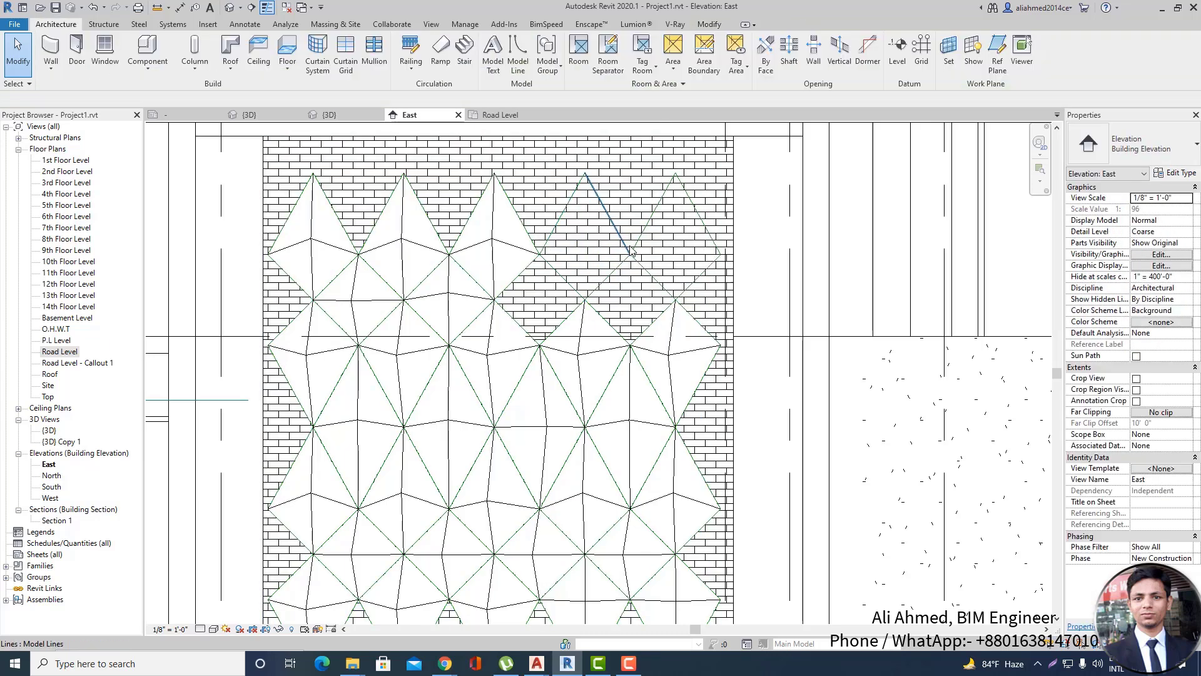
{"action": "key", "text": "Tab"}
{"action": "left_click", "coordinate": [671, 245]}
{"action": "key", "text": "Delete"}
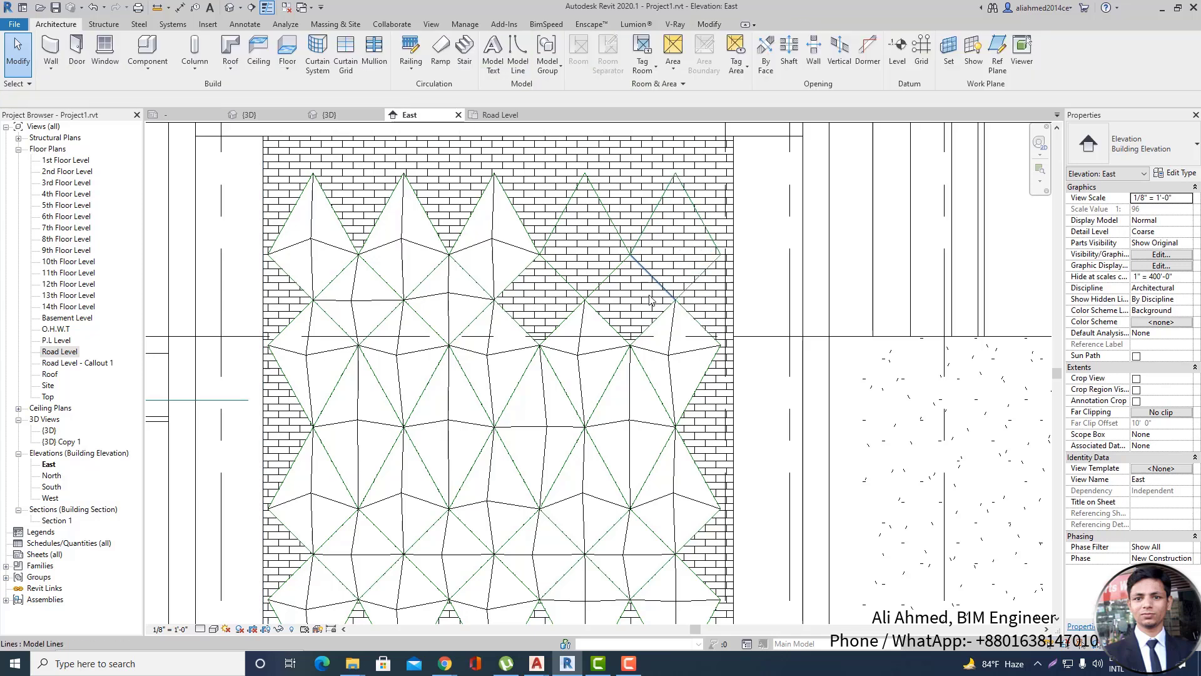
Place Wall Fram panels on the fourth top-row diamond and on the small diamonds on either side of it.
{"action": "left_click", "coordinate": [150, 68]}
{"action": "left_click", "coordinate": [169, 90]}
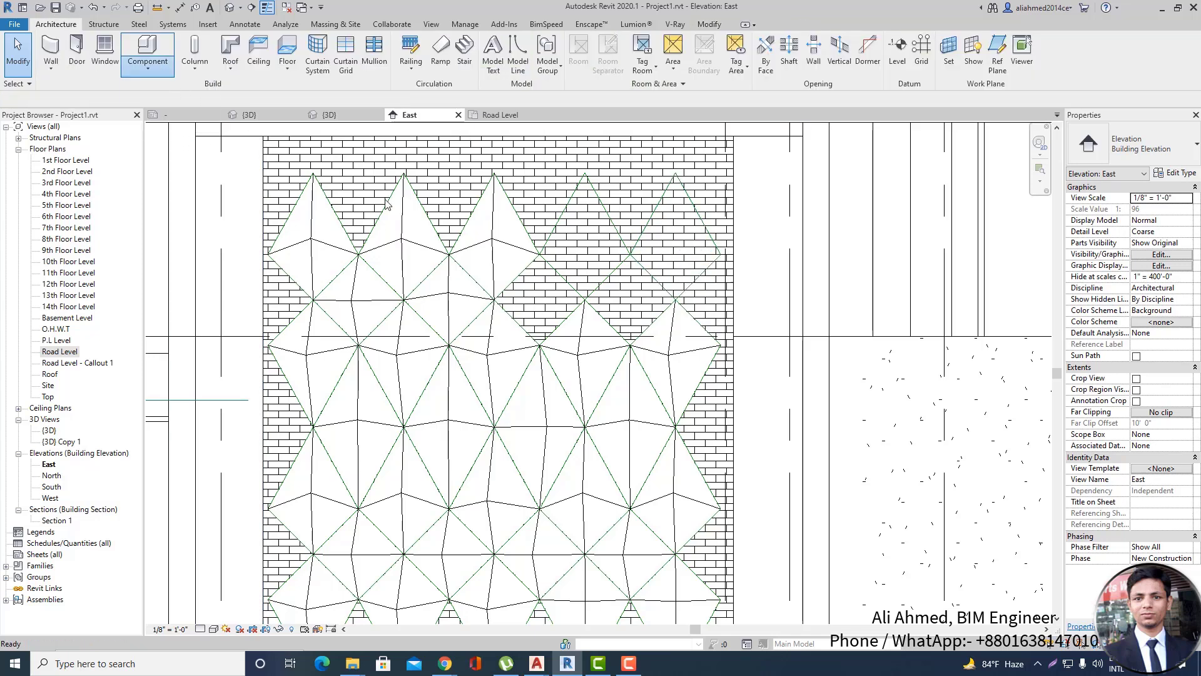
{"action": "left_click", "coordinate": [494, 300]}
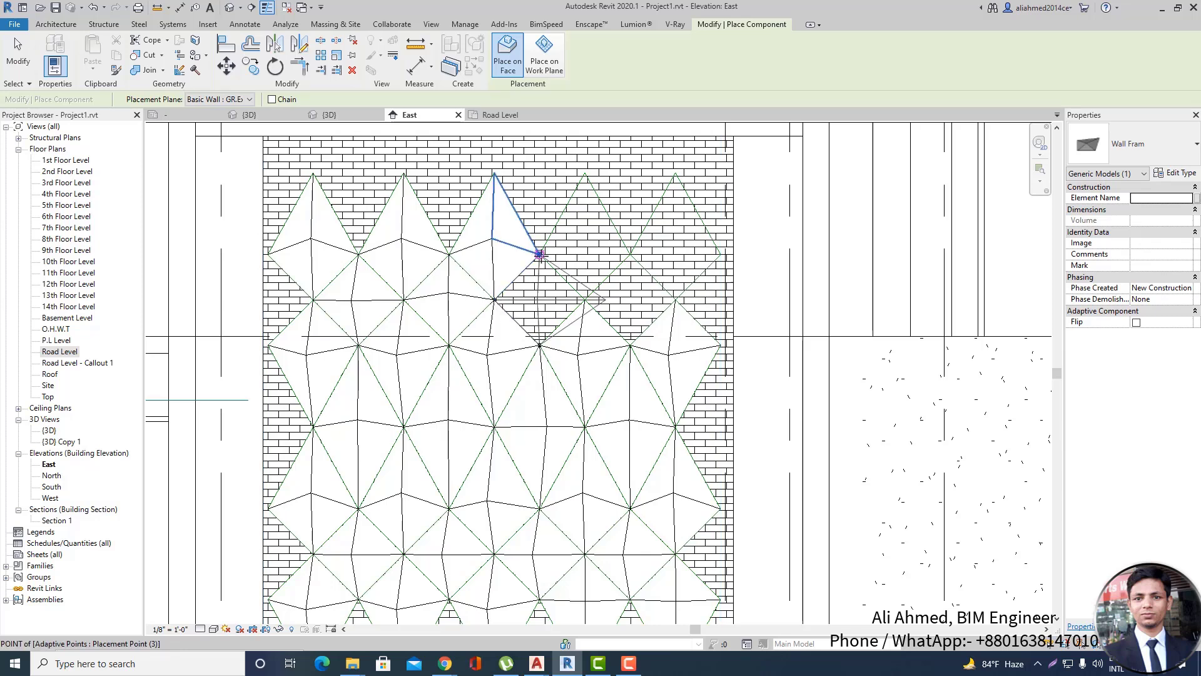
{"action": "left_click", "coordinate": [539, 254]}
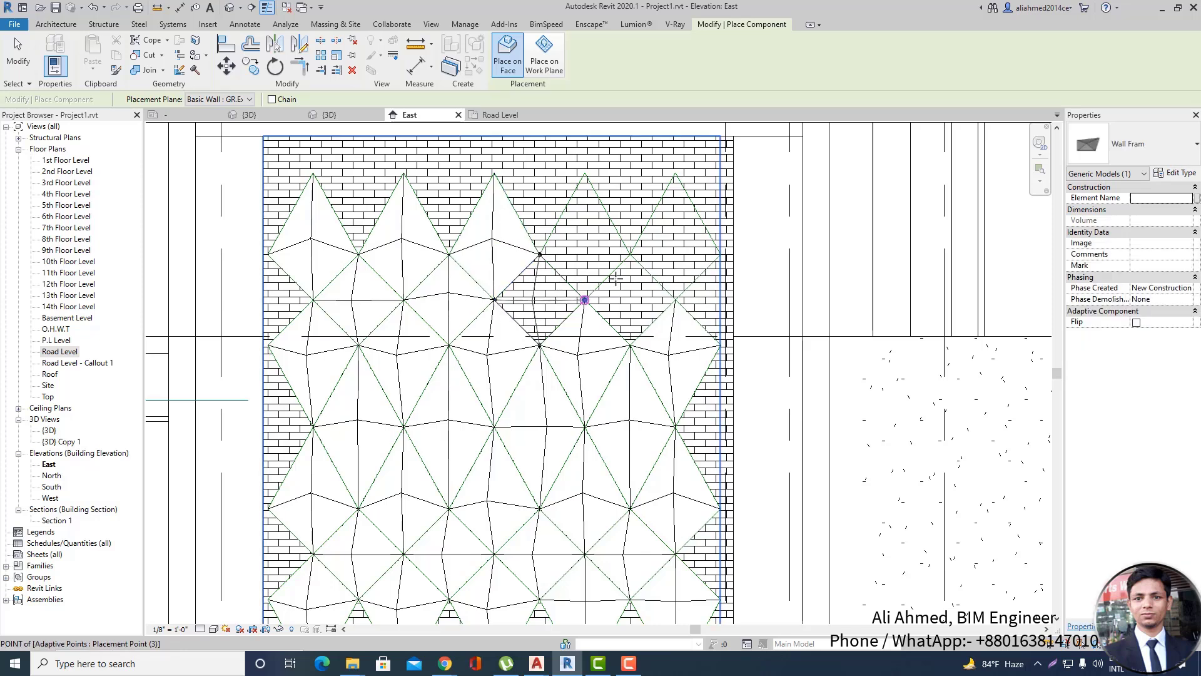
{"action": "left_click", "coordinate": [583, 299]}
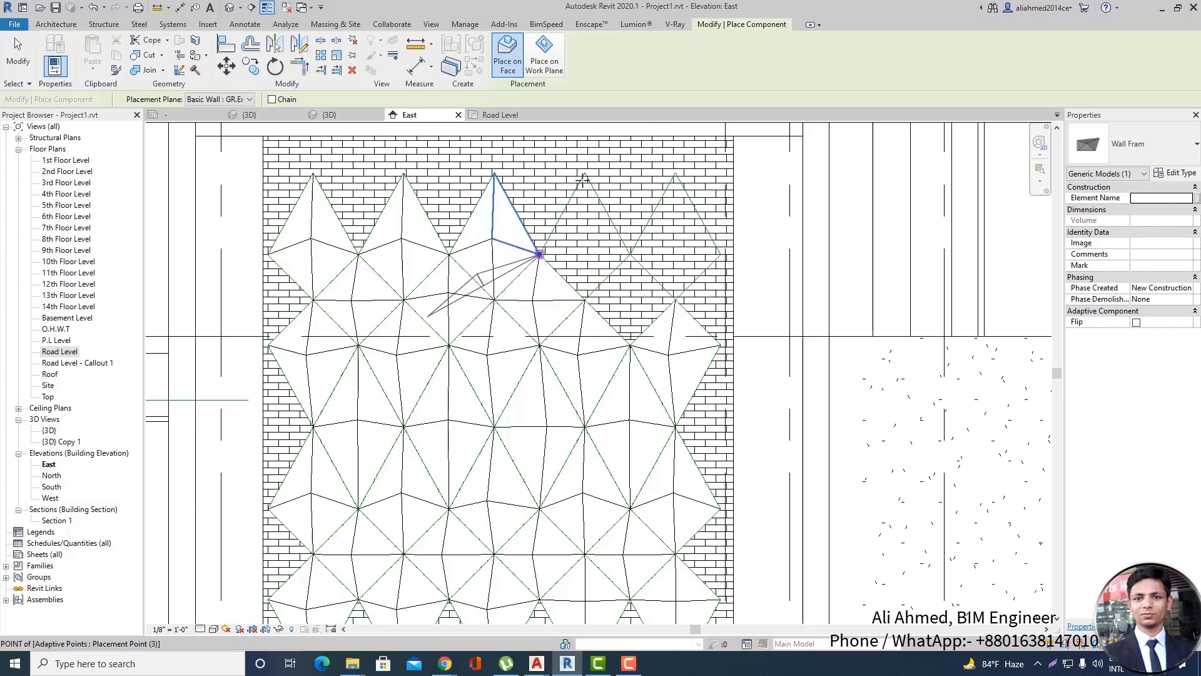
{"action": "left_click", "coordinate": [540, 254]}
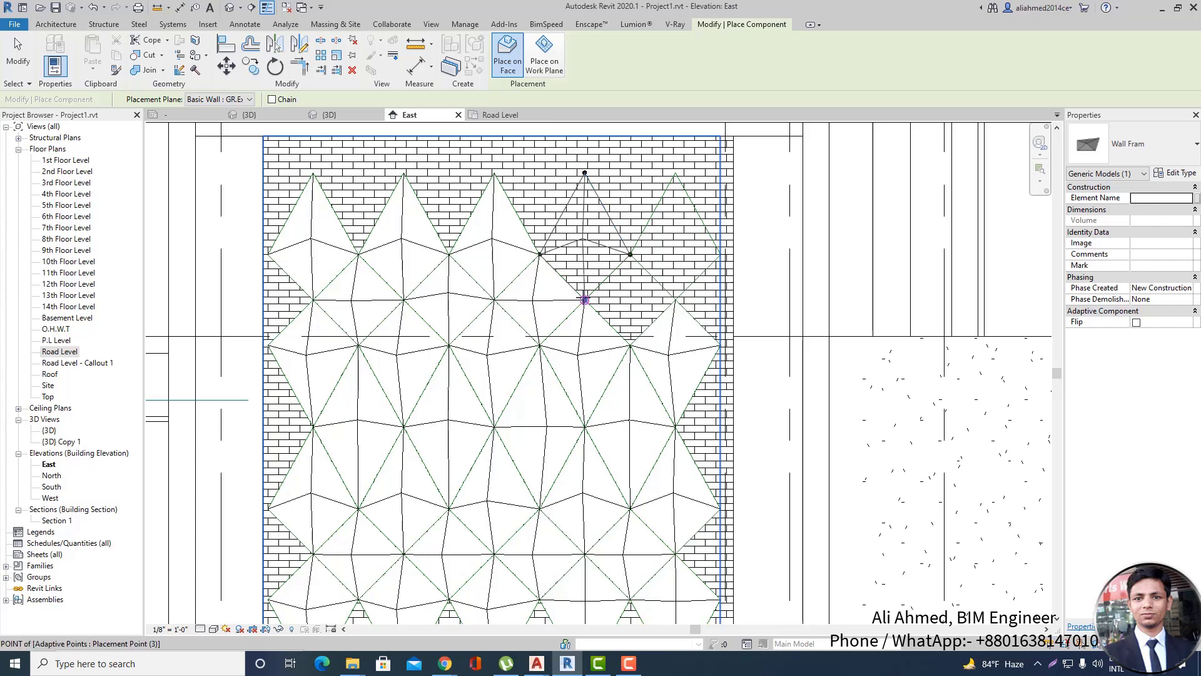
{"action": "left_click", "coordinate": [585, 300]}
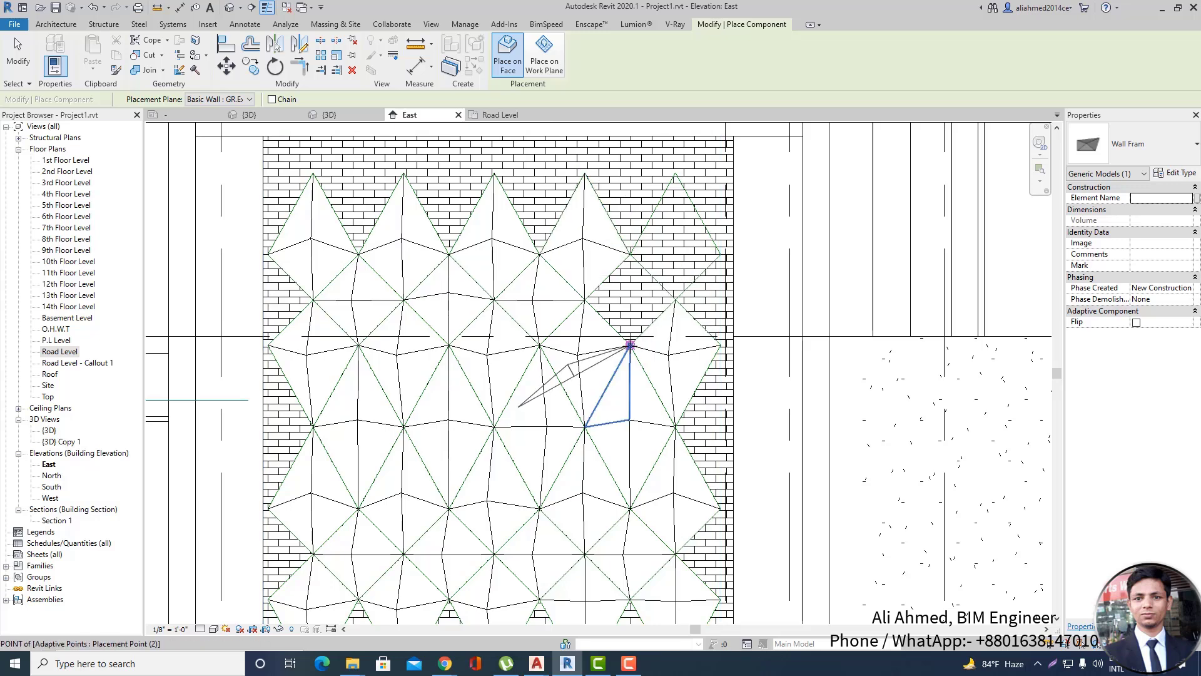
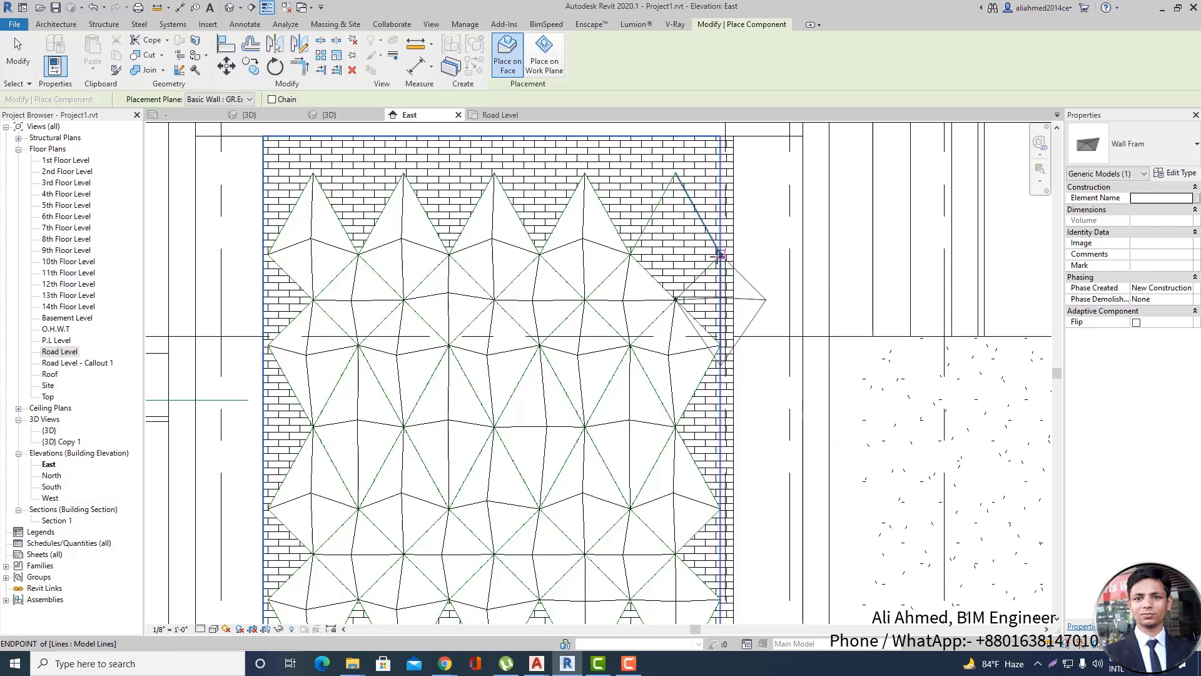
Try to place a Wall Fram panel on the fifth top-row diamond, picking its bottom, right, top and left corners.
{"action": "left_click", "coordinate": [721, 253]}
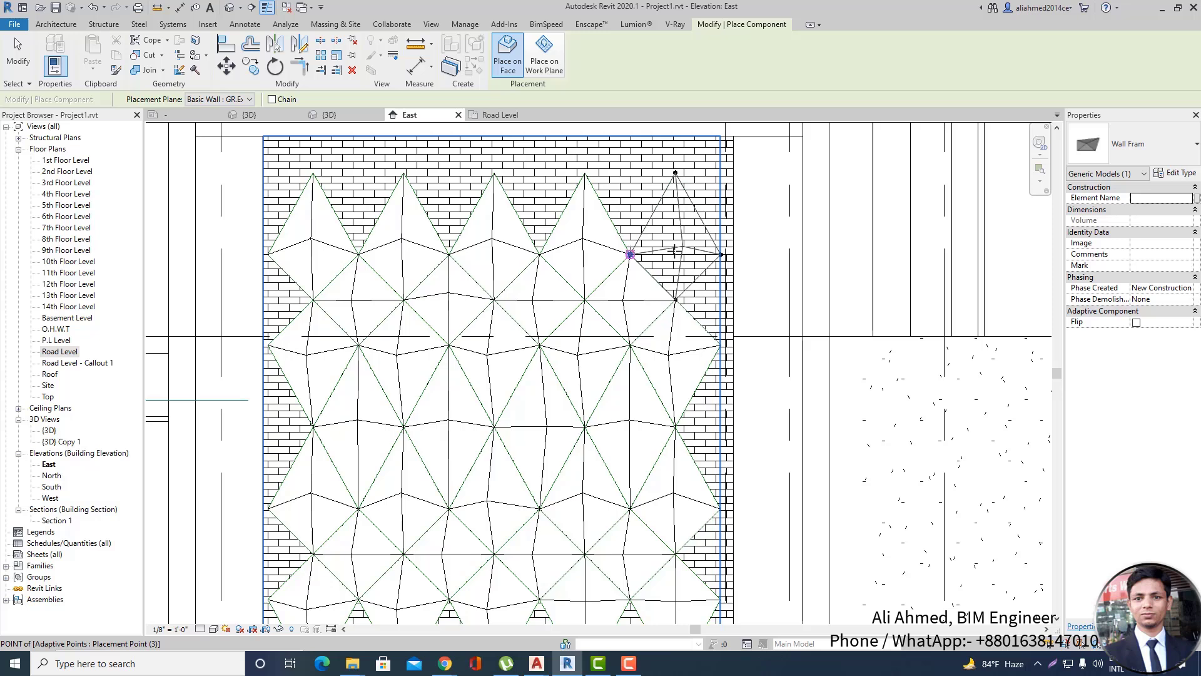
{"action": "scroll", "coordinate": [672, 255], "scroll_direction": "down", "scroll_amount": 2}
{"action": "key", "text": "Escape"}
{"action": "key", "text": "Escape"}
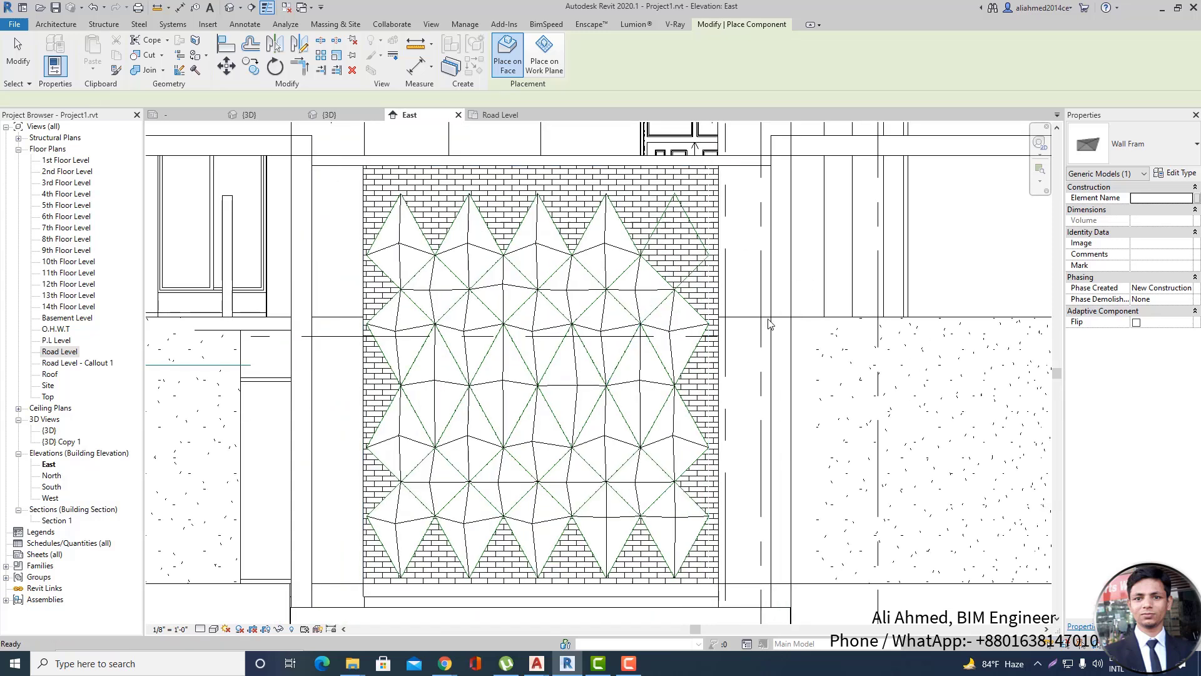
{"action": "scroll", "coordinate": [669, 211], "scroll_direction": "up", "scroll_amount": 2}
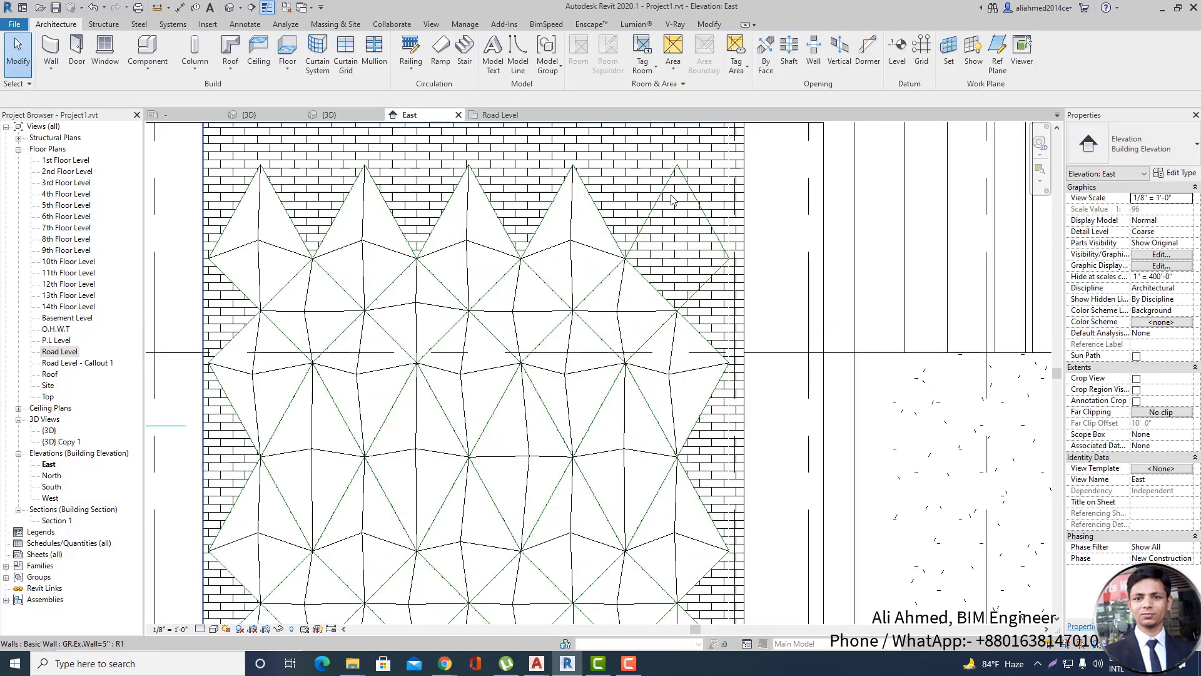
{"action": "left_click", "coordinate": [667, 183]}
{"action": "key", "text": "Escape"}
Examine the panelled brick wall in the 3D view, checking the Wall Fram panel in the fifth top-row diamond.
{"action": "left_click", "coordinate": [229, 8]}
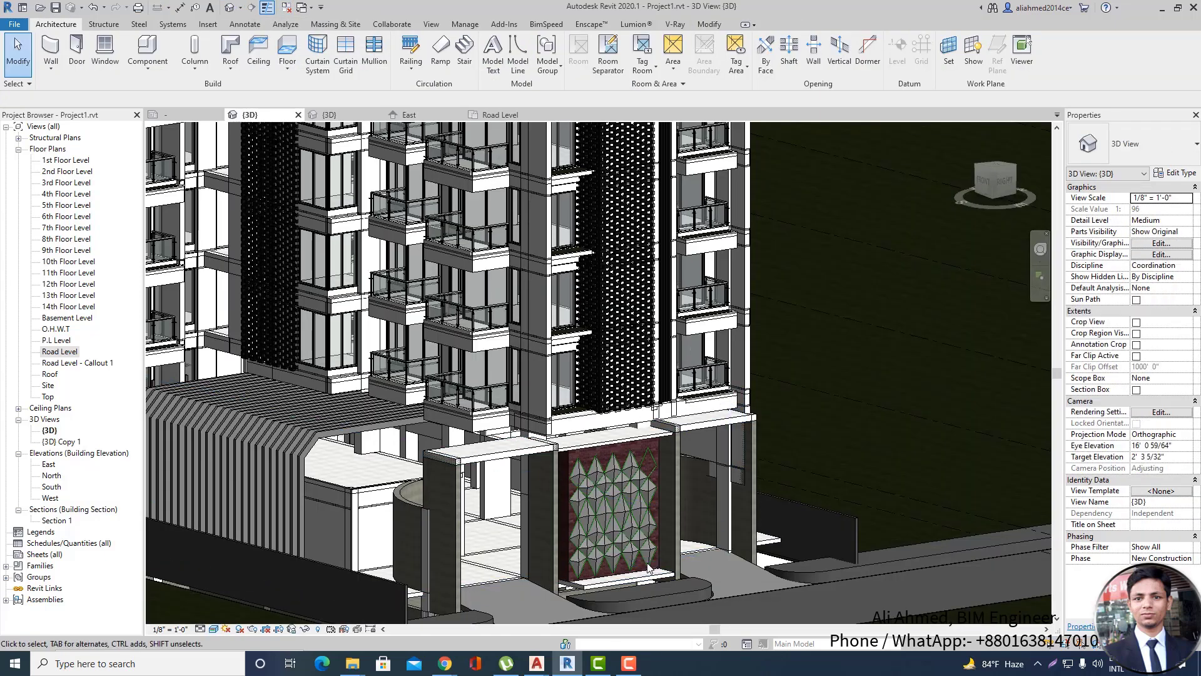
{"action": "scroll", "coordinate": [601, 538], "scroll_direction": "up", "scroll_amount": 6}
{"action": "scroll", "coordinate": [541, 529], "scroll_direction": "down", "scroll_amount": 5}
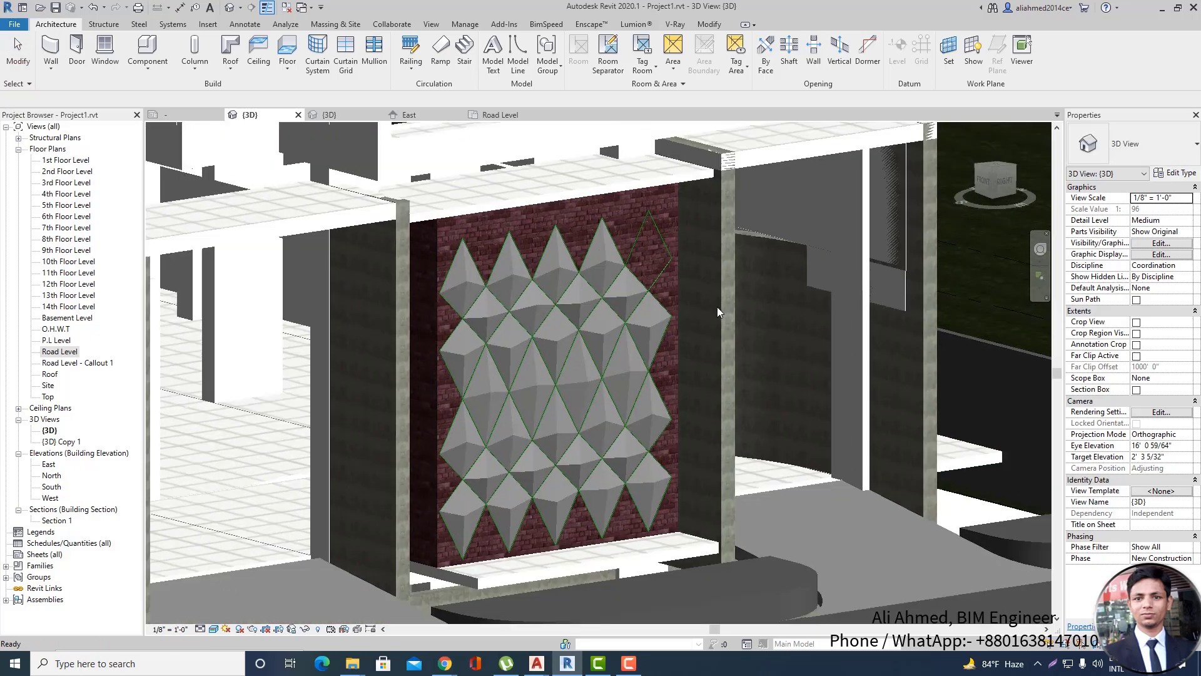
{"action": "middle_click_drag", "start_coordinate": [717, 306], "coordinate": [812, 368], "text": "shift"}
{"action": "scroll", "coordinate": [468, 359], "scroll_direction": "down", "scroll_amount": 2}
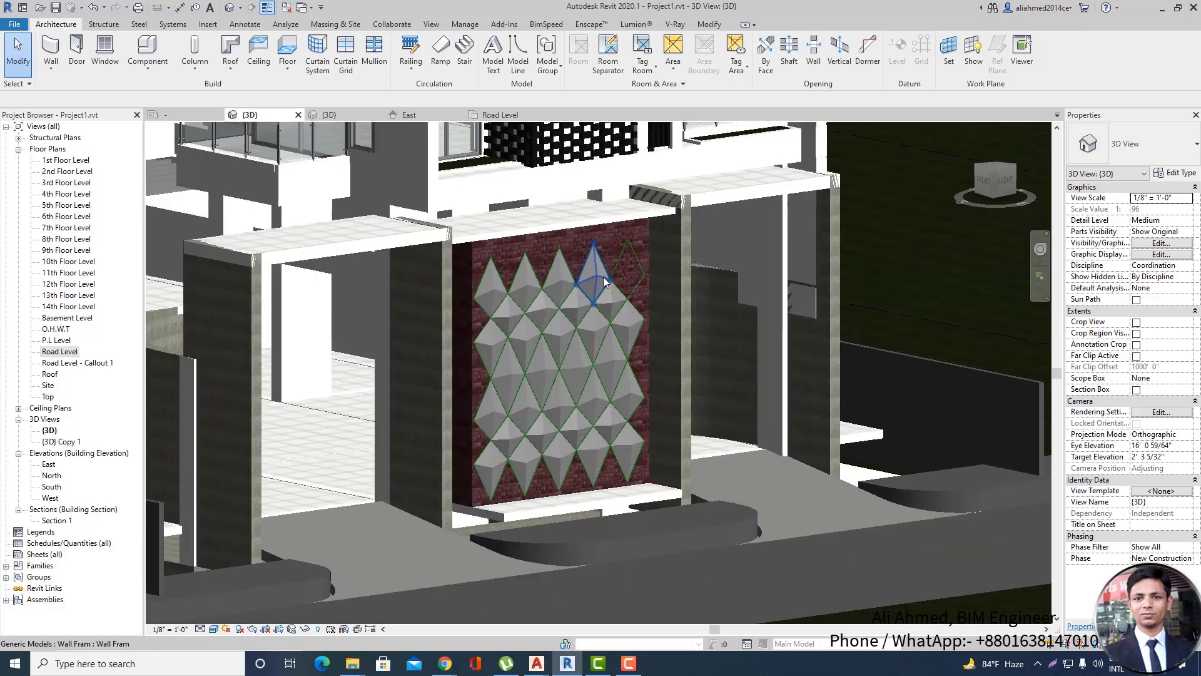
{"action": "scroll", "coordinate": [644, 264], "scroll_direction": "up", "scroll_amount": 5}
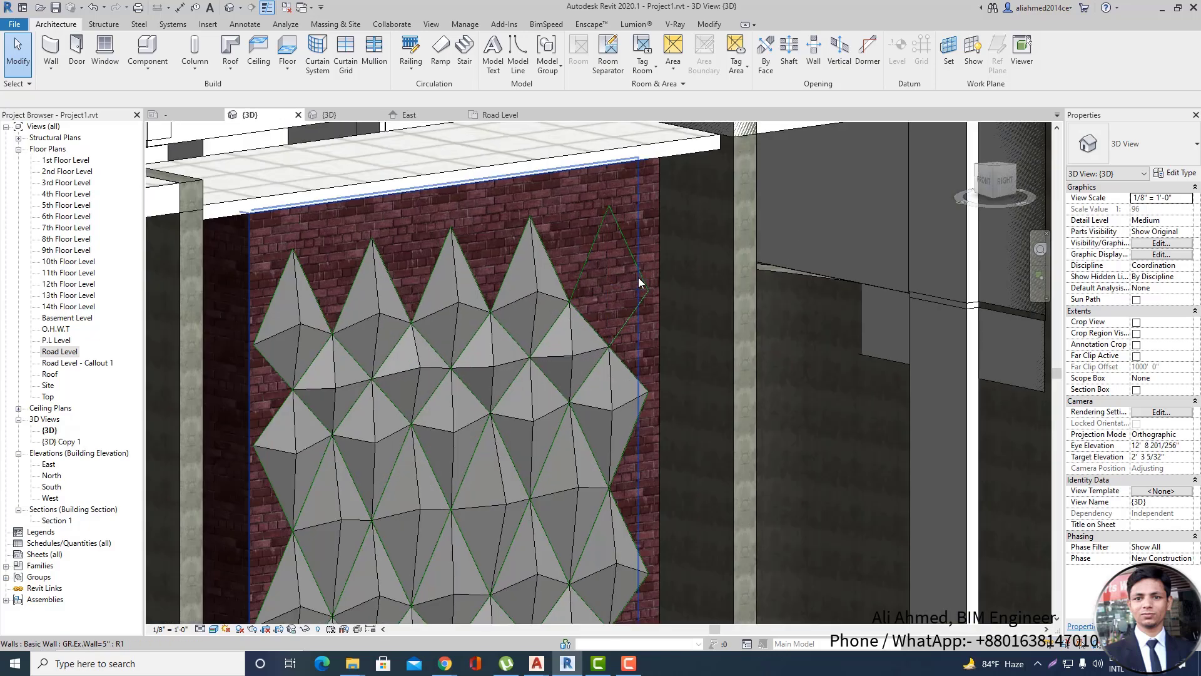
{"action": "left_click", "coordinate": [595, 263]}
{"action": "key", "text": "Escape"}
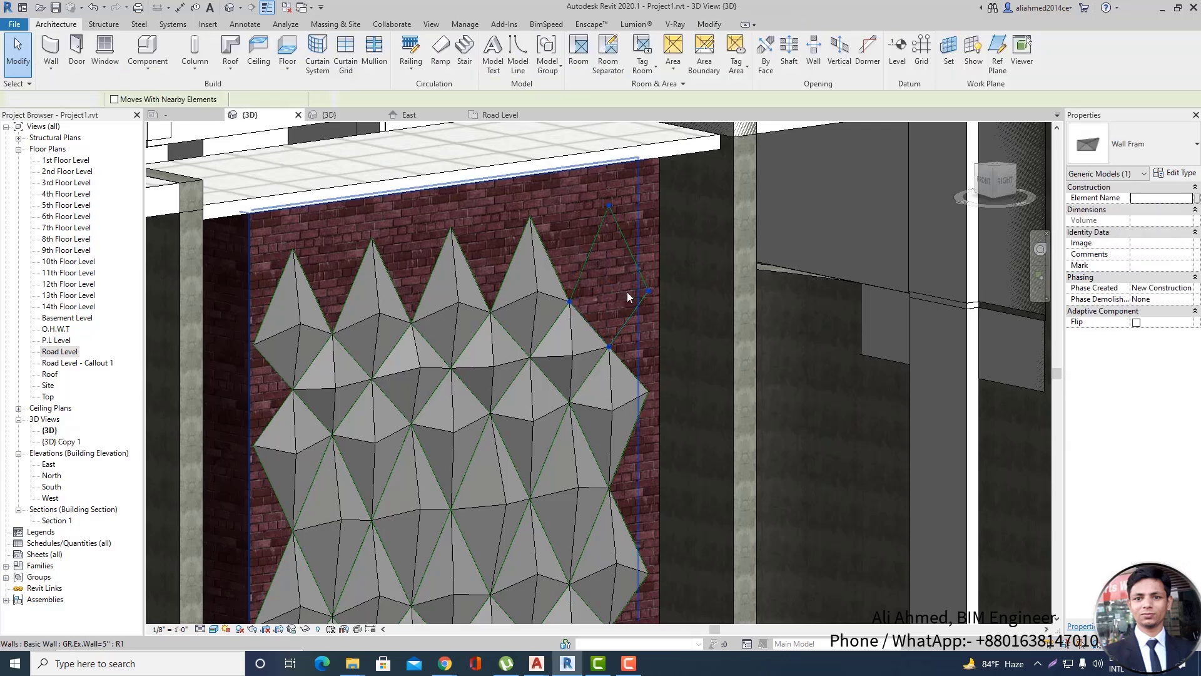
Place a Wall Fram component on the fifth top-row diamond in the East elevation, picking its bottom, left, top and right corners.
{"action": "double_click", "coordinate": [62, 353]}
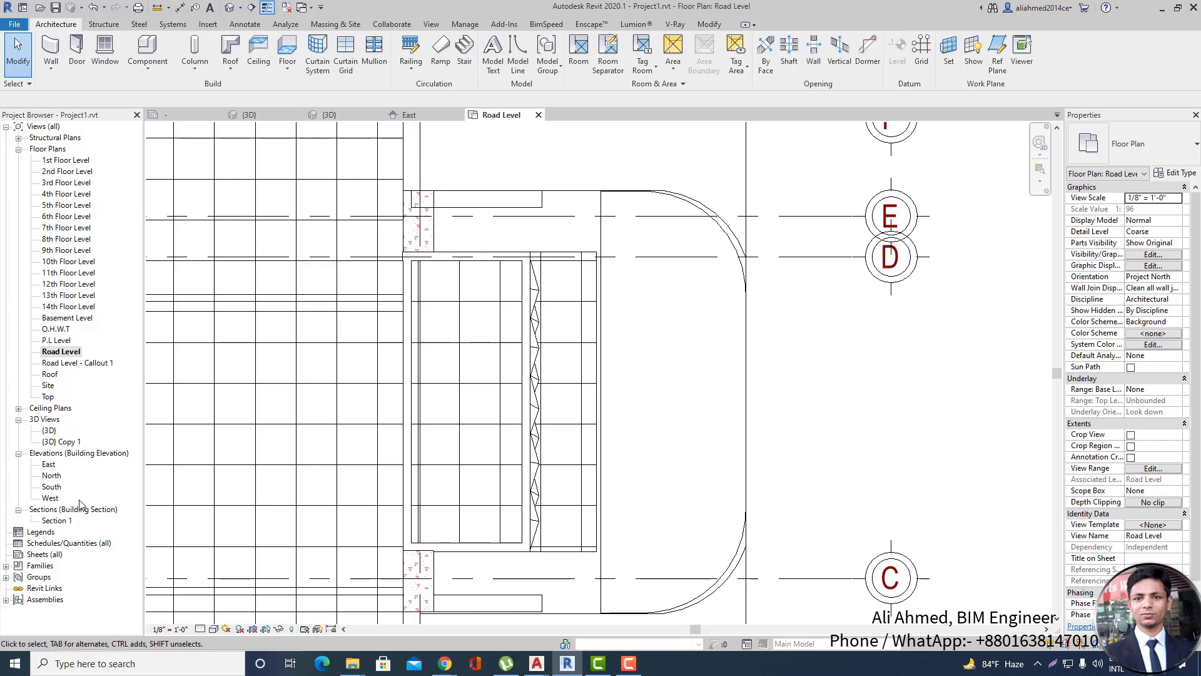
{"action": "double_click", "coordinate": [50, 466]}
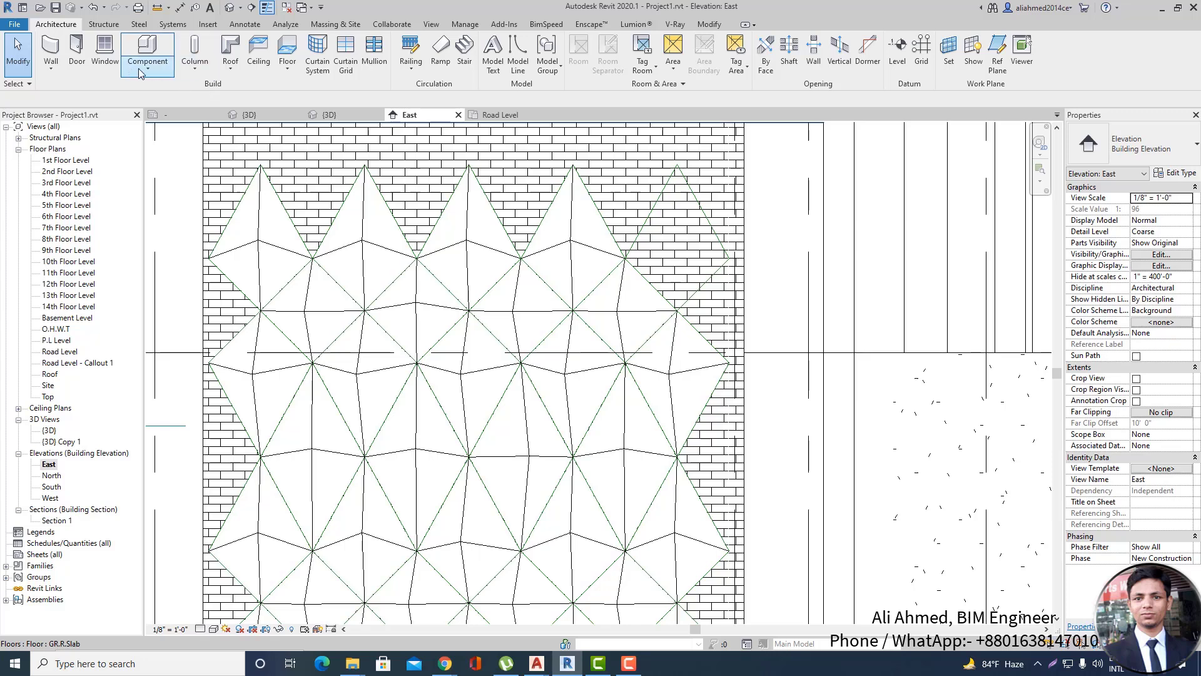
{"action": "left_click", "coordinate": [143, 70]}
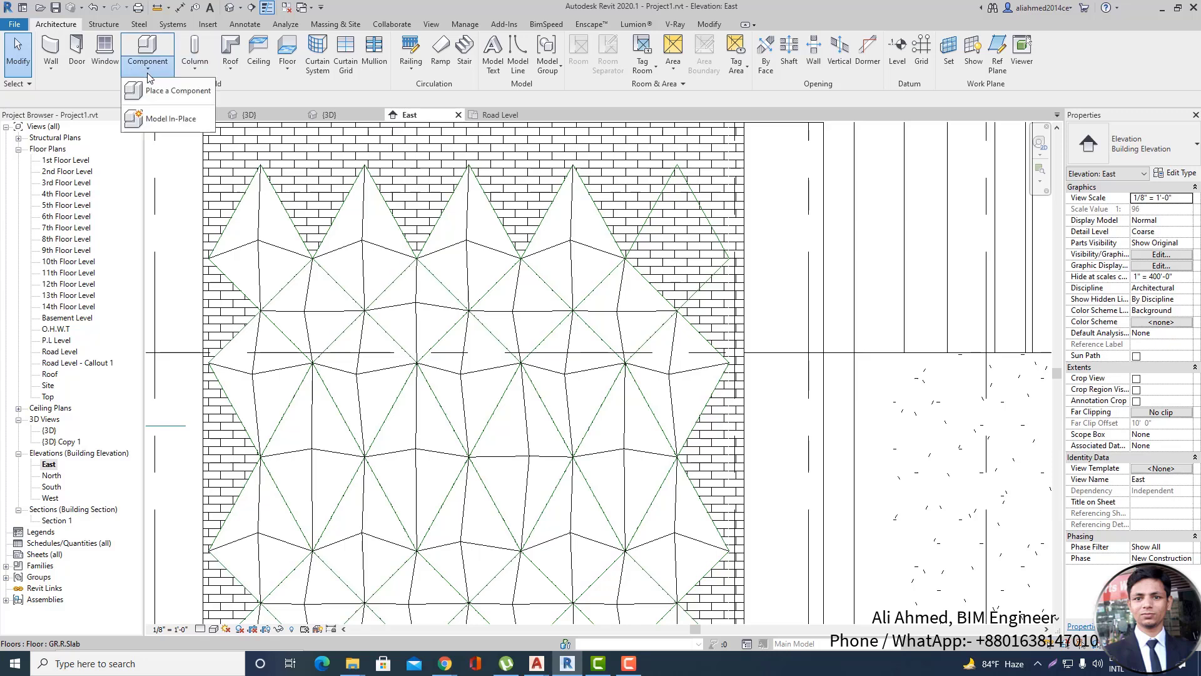
{"action": "left_click", "coordinate": [178, 91]}
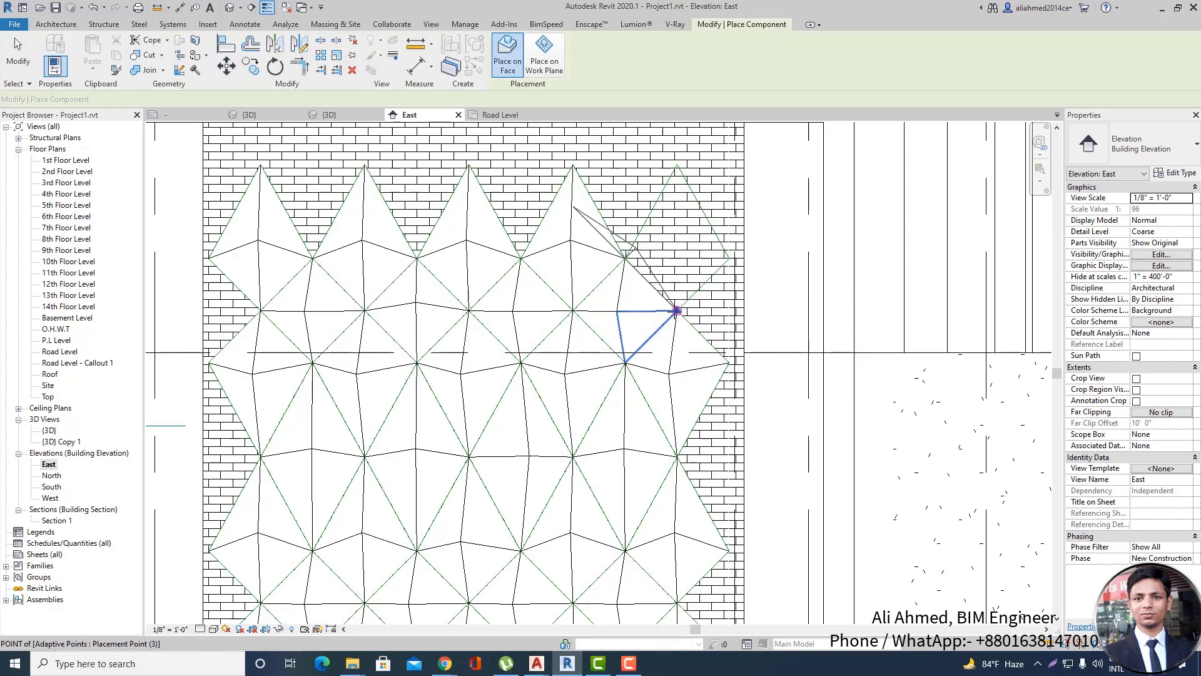
{"action": "left_click", "coordinate": [625, 258]}
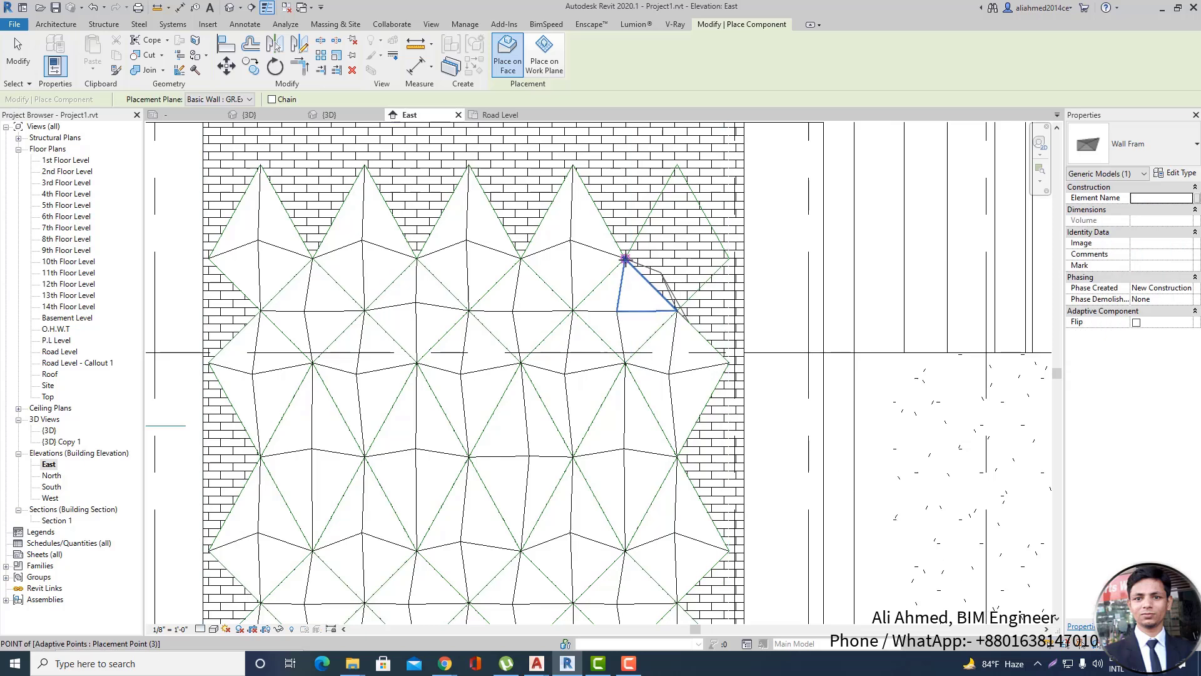
{"action": "left_click", "coordinate": [677, 165]}
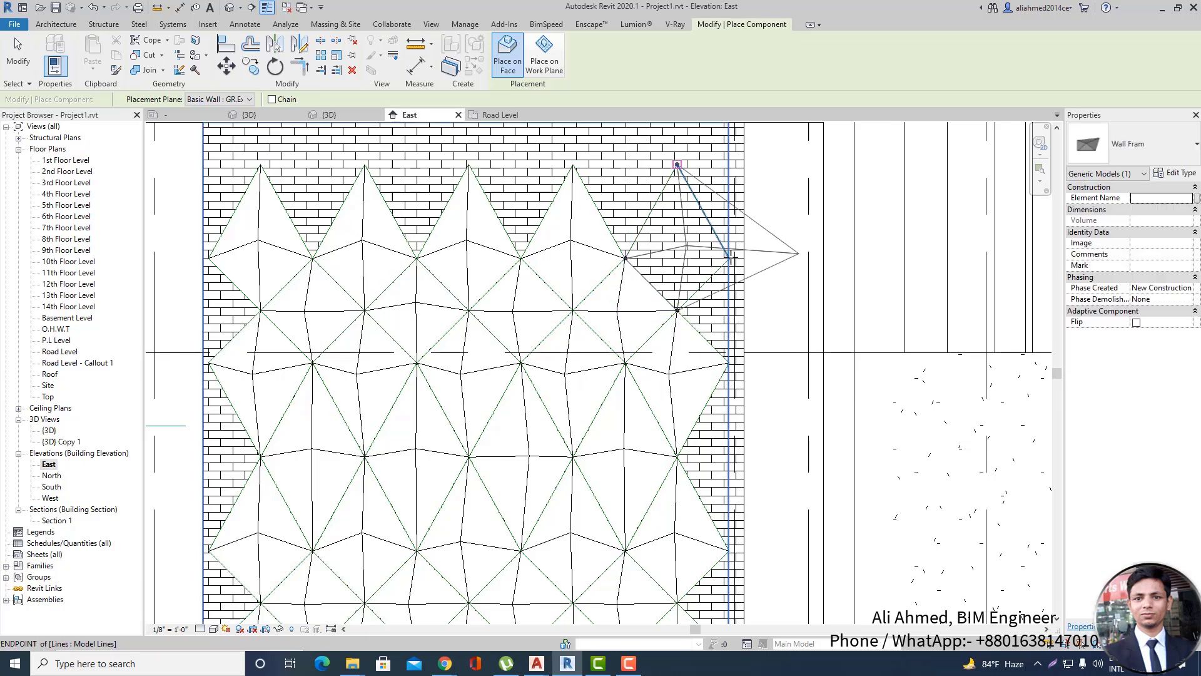
{"action": "left_click", "coordinate": [728, 256]}
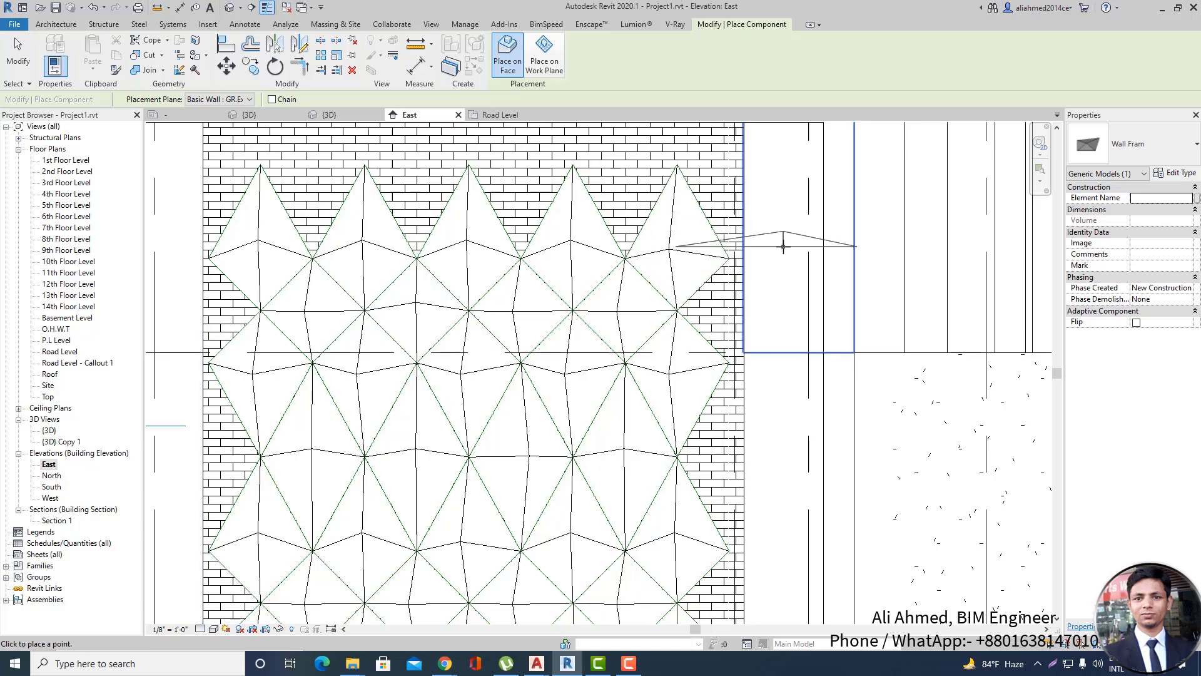
{"action": "key", "text": "Escape"}
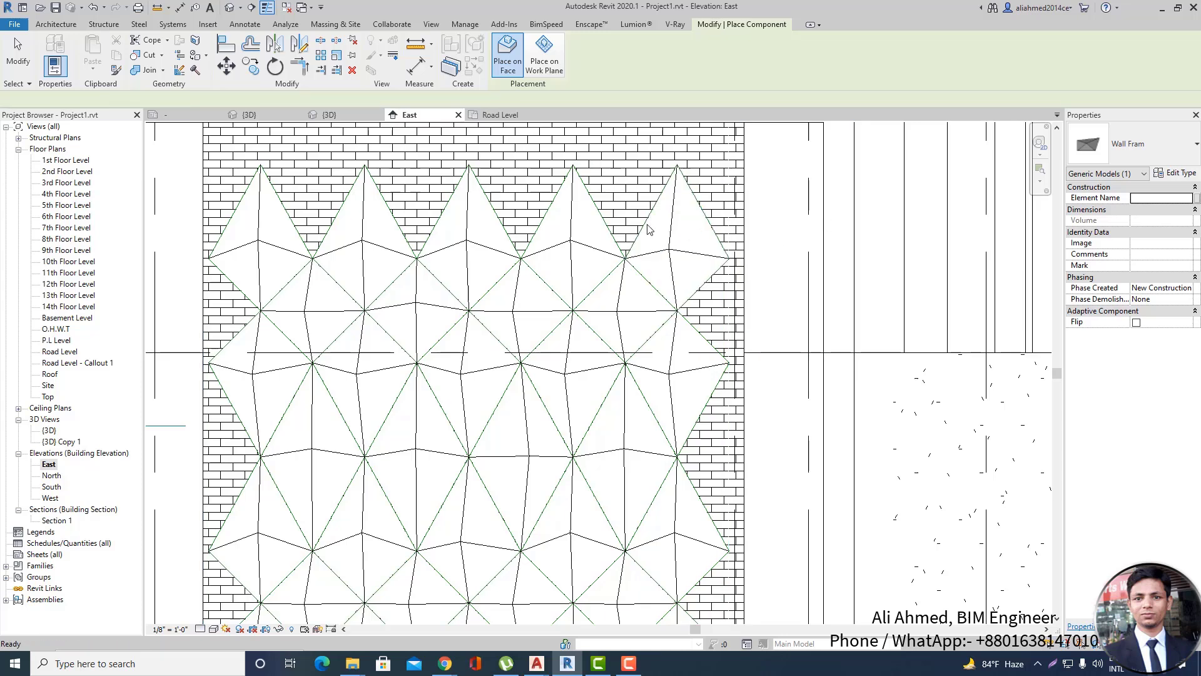
Try to fill the first triangular gap between the bottom-row diamonds with a Wall Fram panel.
{"action": "scroll", "coordinate": [649, 229], "scroll_direction": "down", "scroll_amount": 2}
{"action": "scroll", "coordinate": [402, 528], "scroll_direction": "up", "scroll_amount": 1}
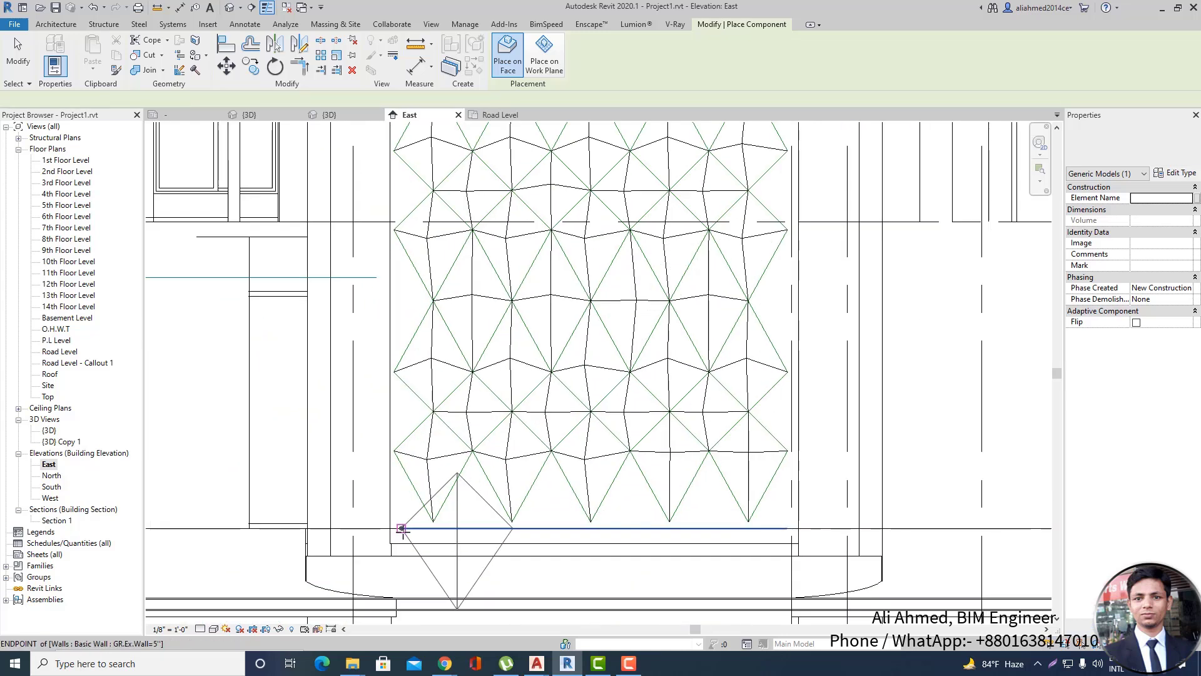
{"action": "scroll", "coordinate": [402, 529], "scroll_direction": "up", "scroll_amount": 2}
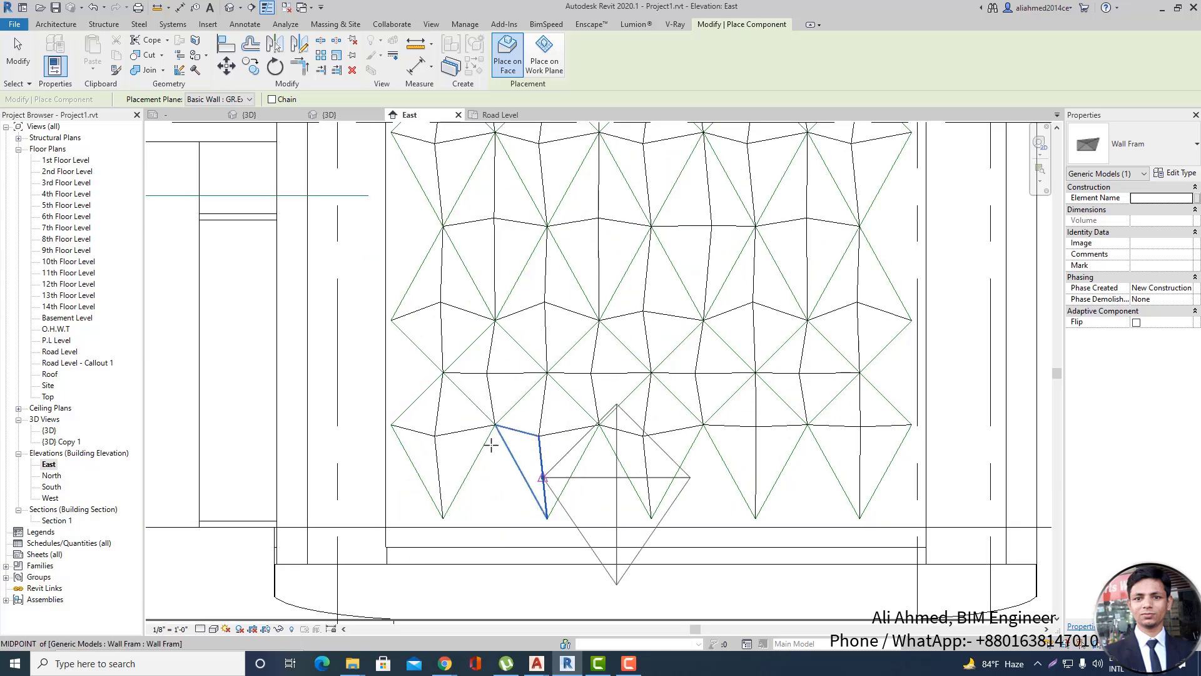
{"action": "left_click", "coordinate": [443, 519]}
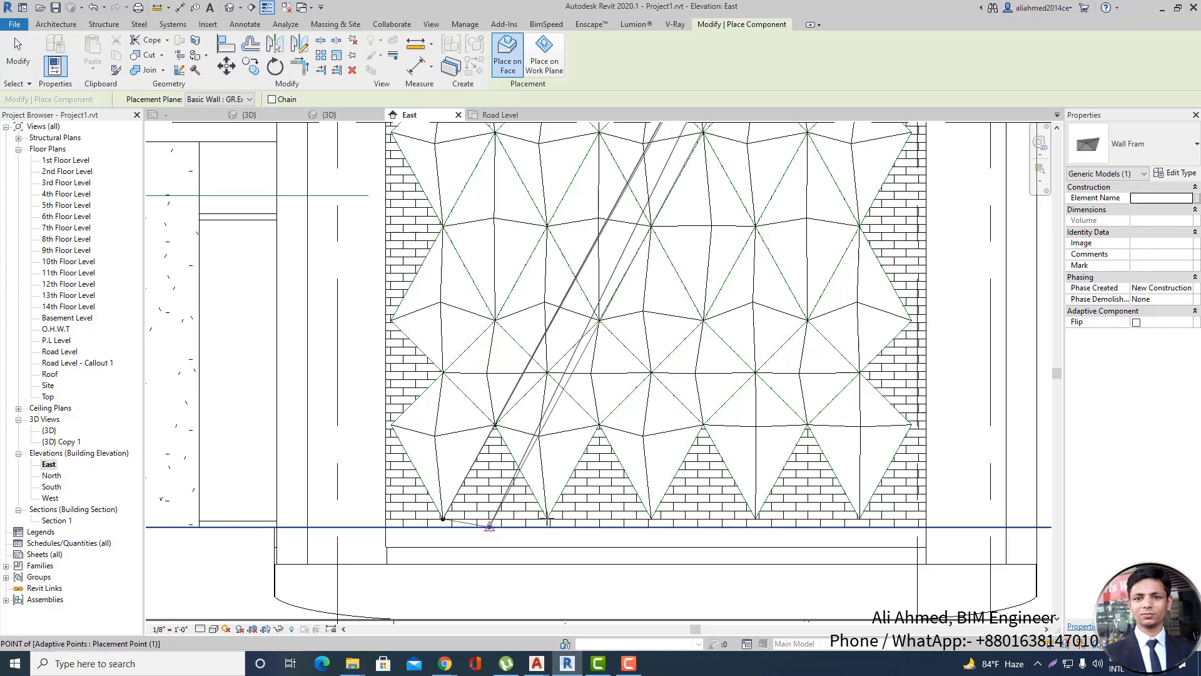
{"action": "key", "text": "Escape"}
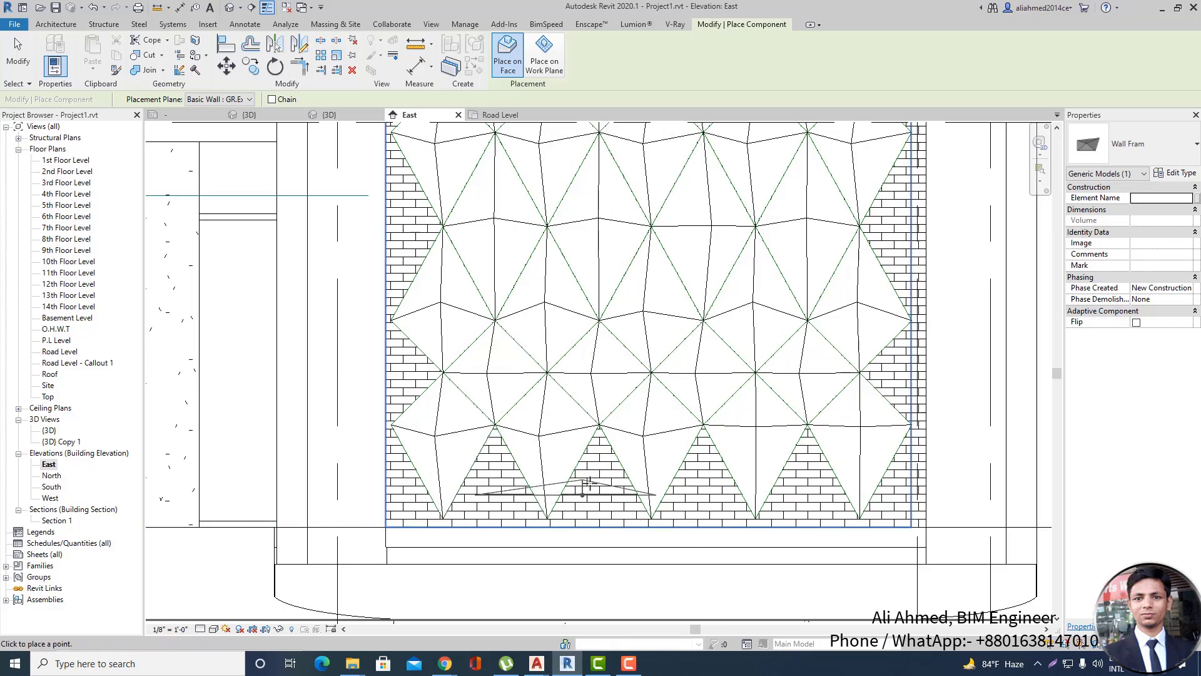
{"action": "key", "text": "Escape"}
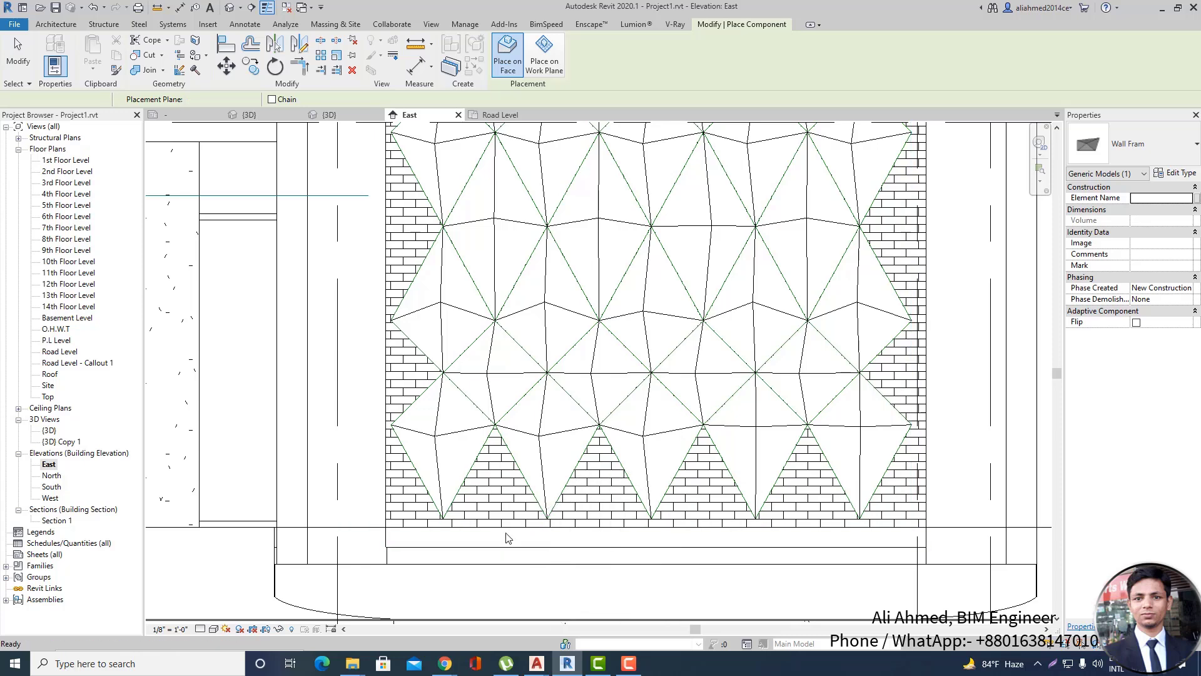
{"action": "left_click", "coordinate": [486, 449]}
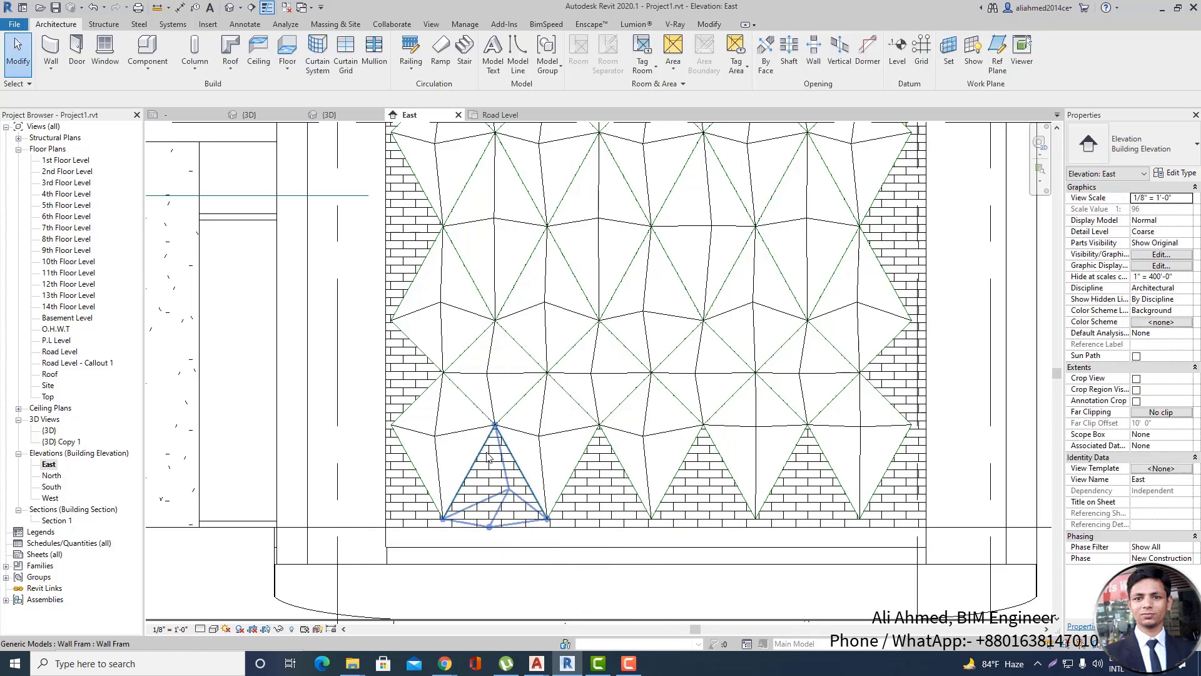
{"action": "key", "text": "Escape"}
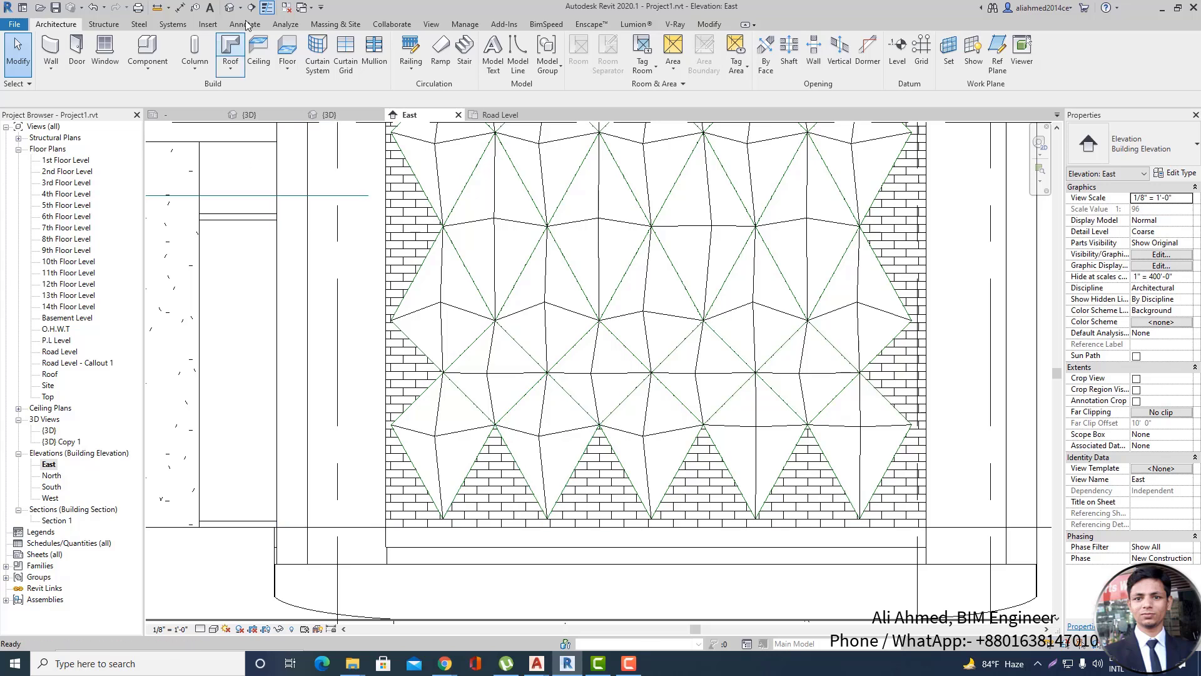
Select all Wall Fram instances visible in the 3D view and temporarily hide them to expose the brick wall.
{"action": "left_click", "coordinate": [230, 7]}
{"action": "scroll", "coordinate": [543, 189], "scroll_direction": "down", "scroll_amount": 4}
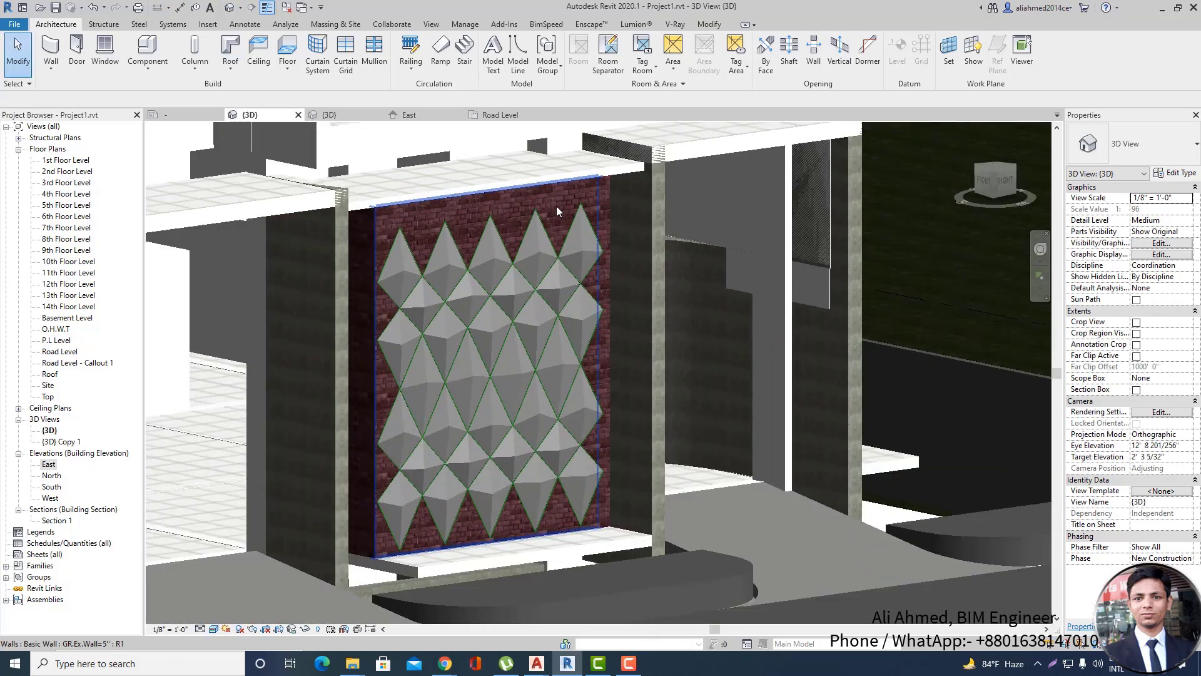
{"action": "left_click", "coordinate": [589, 316]}
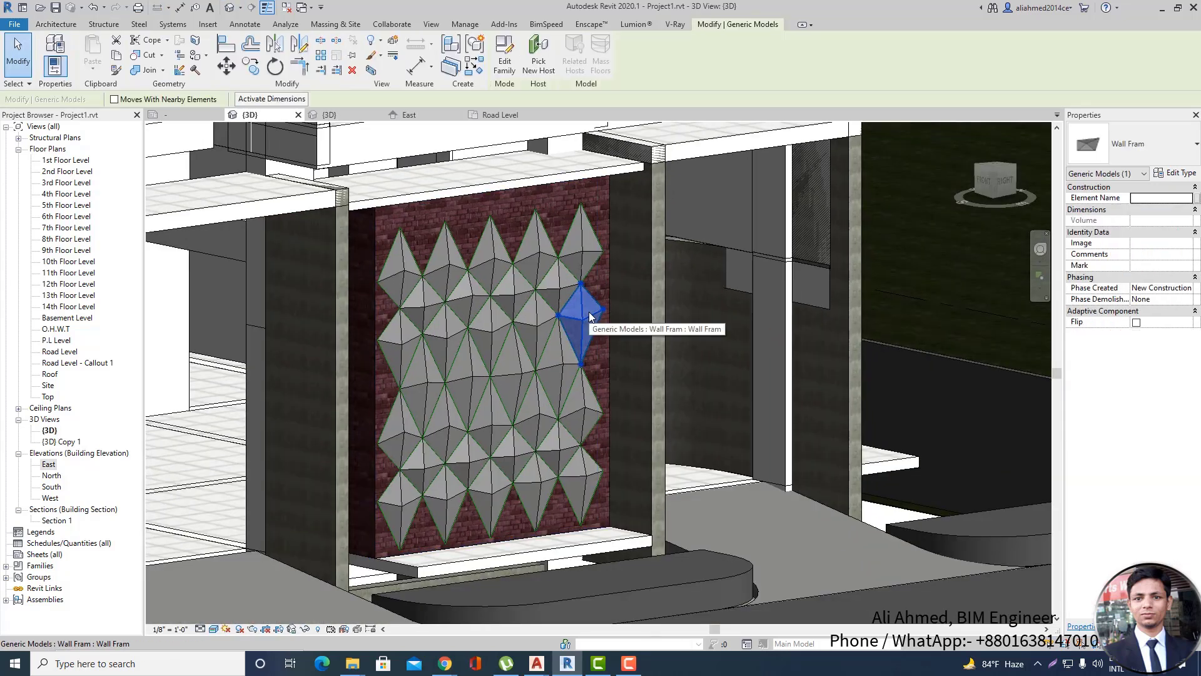
{"action": "right_click", "coordinate": [589, 314]}
{"action": "mouse_move", "coordinate": [732, 446]}
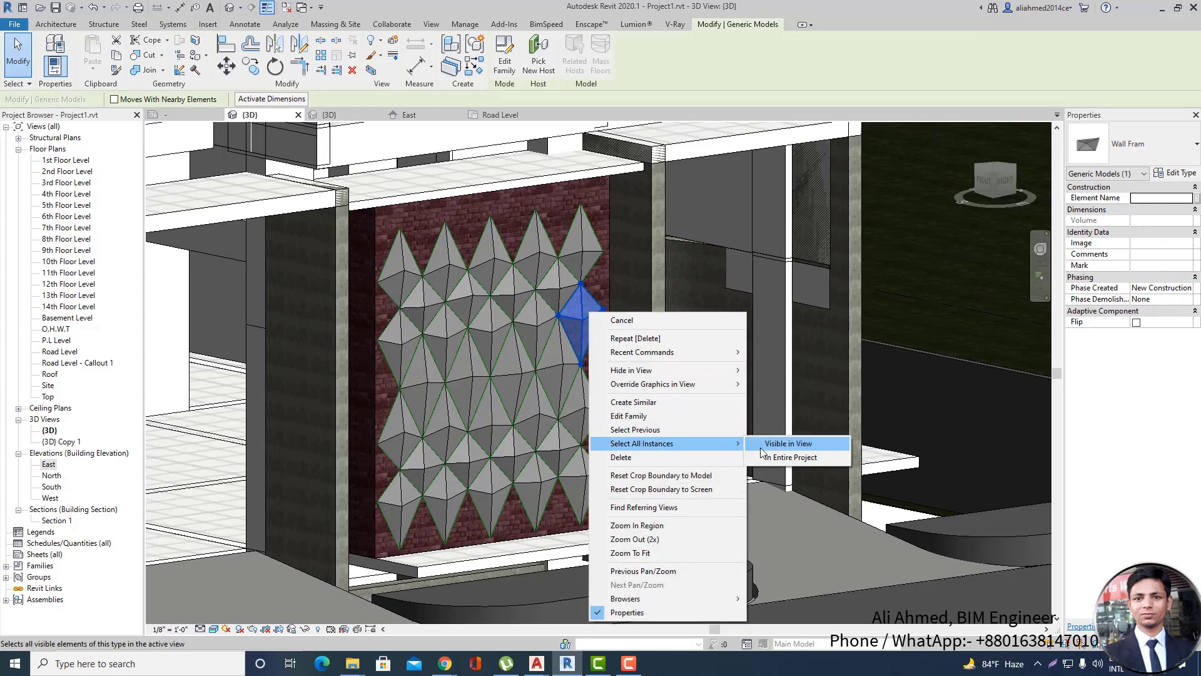
{"action": "left_click", "coordinate": [817, 443]}
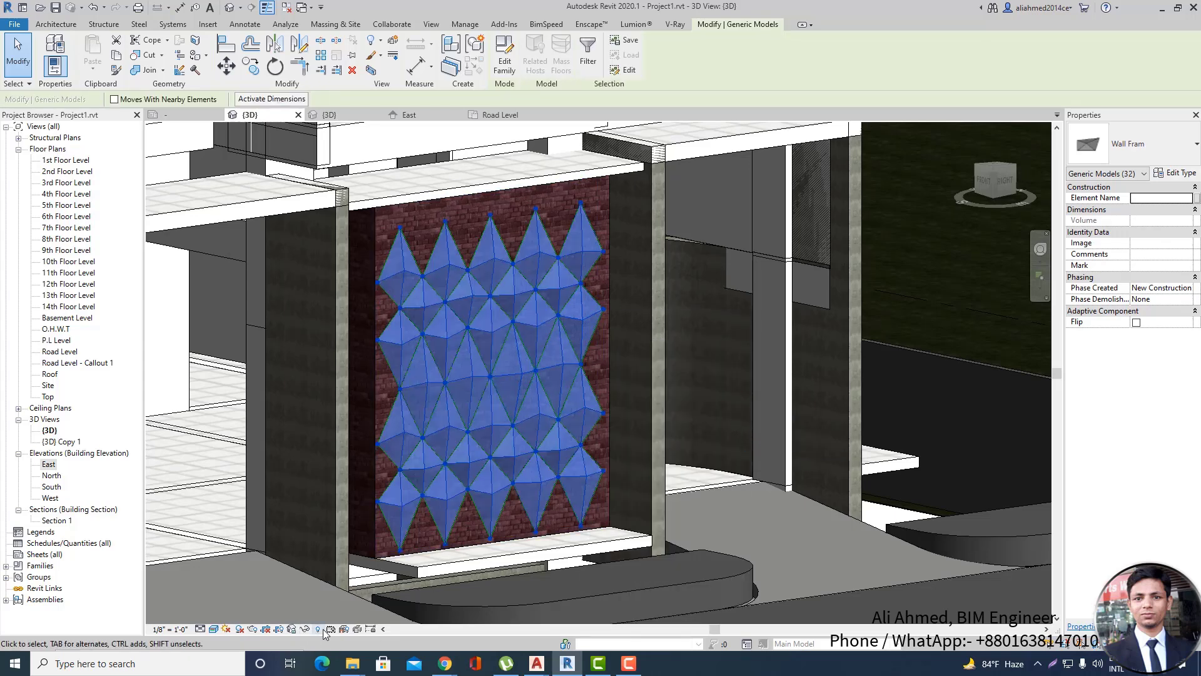
{"action": "left_click", "coordinate": [336, 597]}
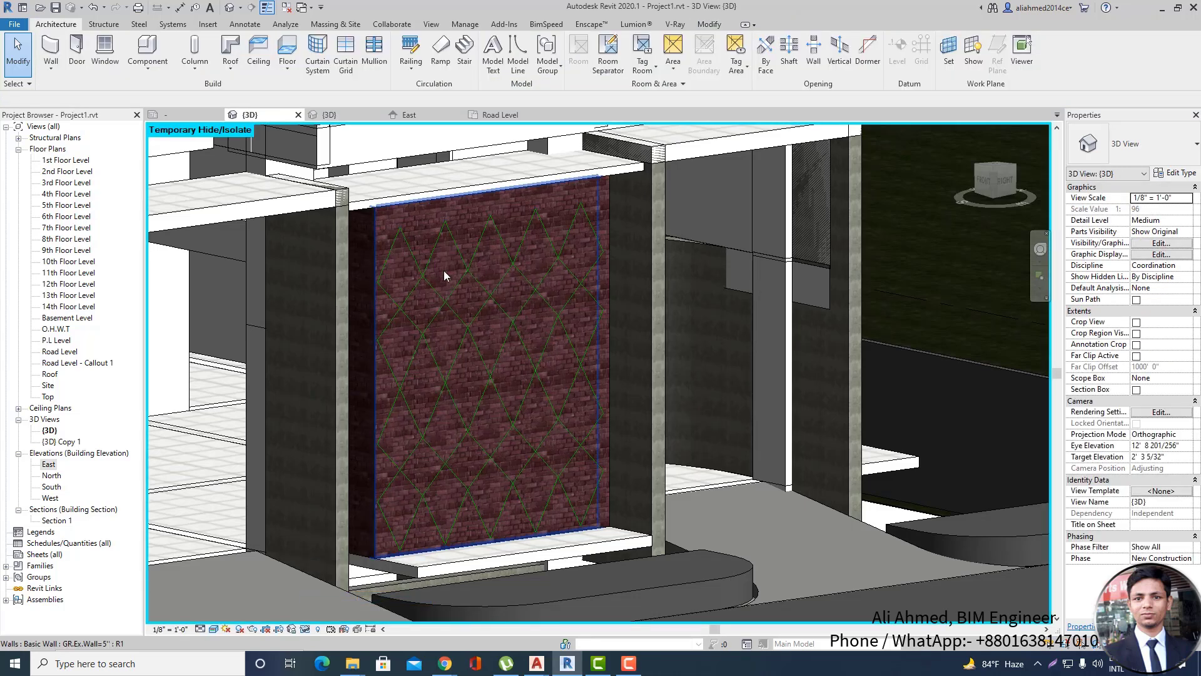
Delete the upper-right model line of the first top-row diamond on the brick wall in the 3D view.
{"action": "double_click", "coordinate": [49, 465]}
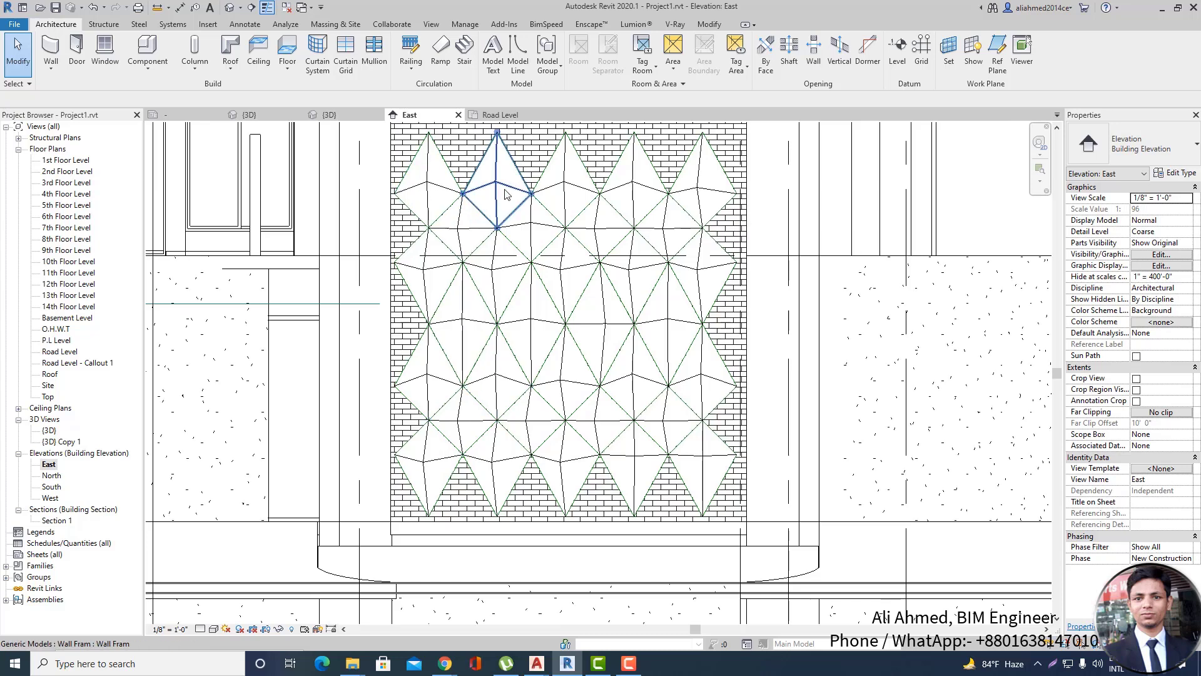
{"action": "left_click", "coordinate": [227, 8]}
{"action": "left_click", "coordinate": [399, 236]}
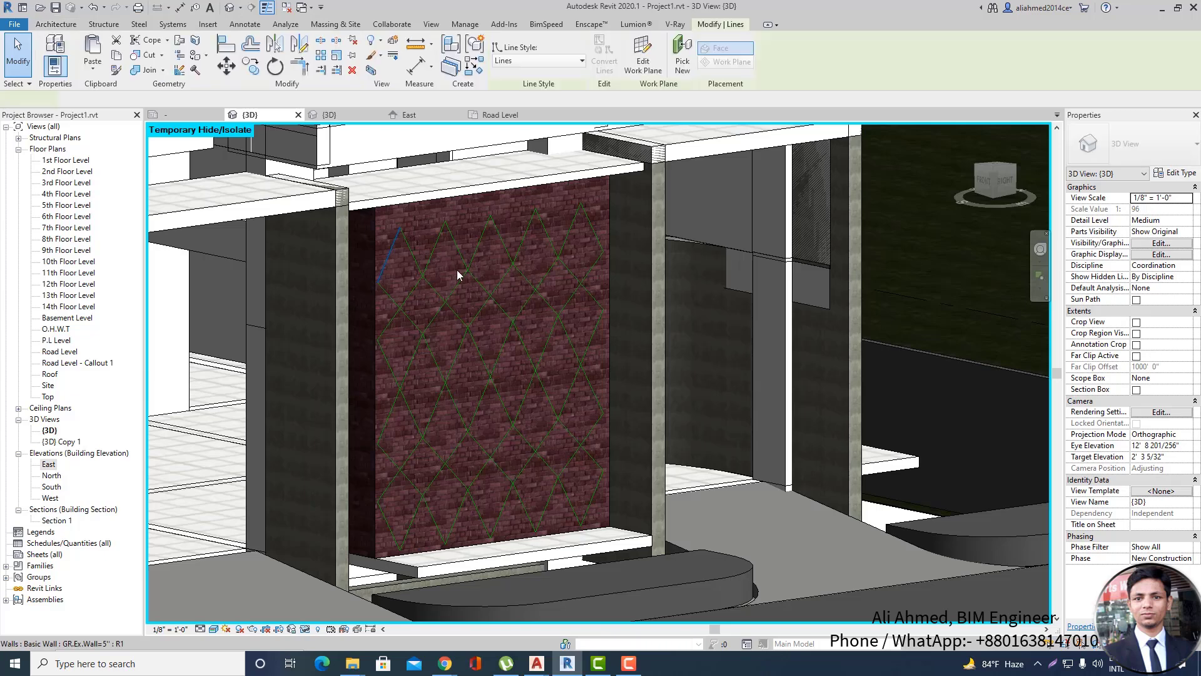
{"action": "left_click", "coordinate": [415, 256]}
{"action": "right_click", "coordinate": [412, 251]}
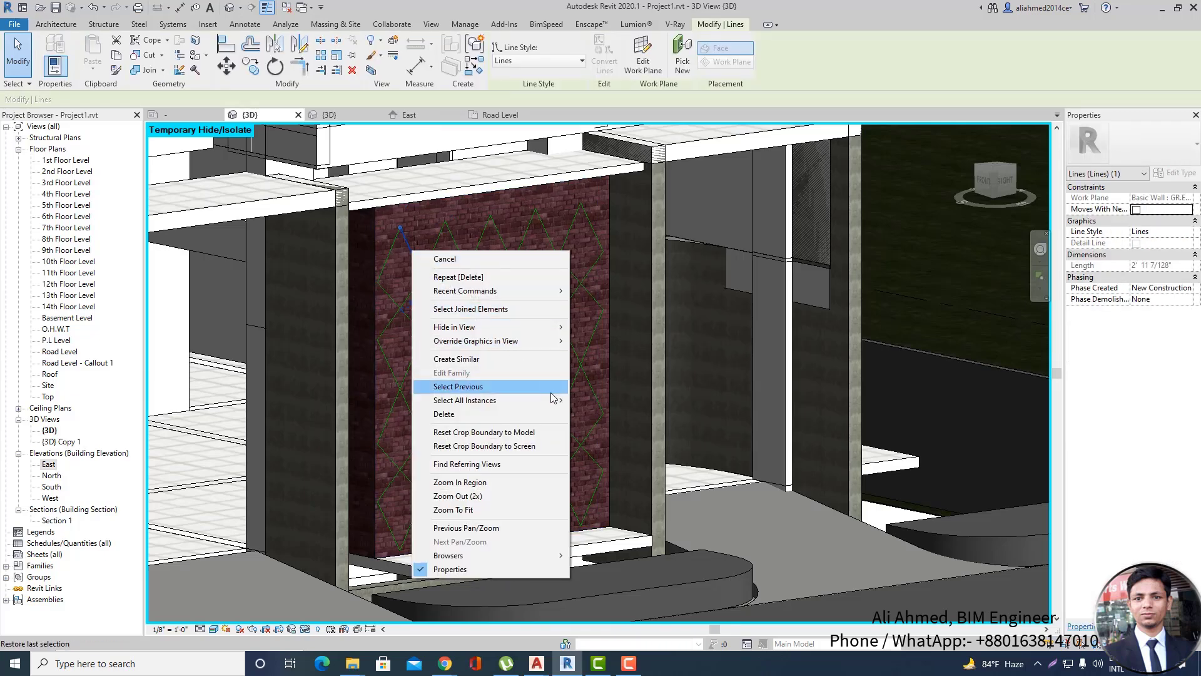
{"action": "left_click", "coordinate": [445, 258]}
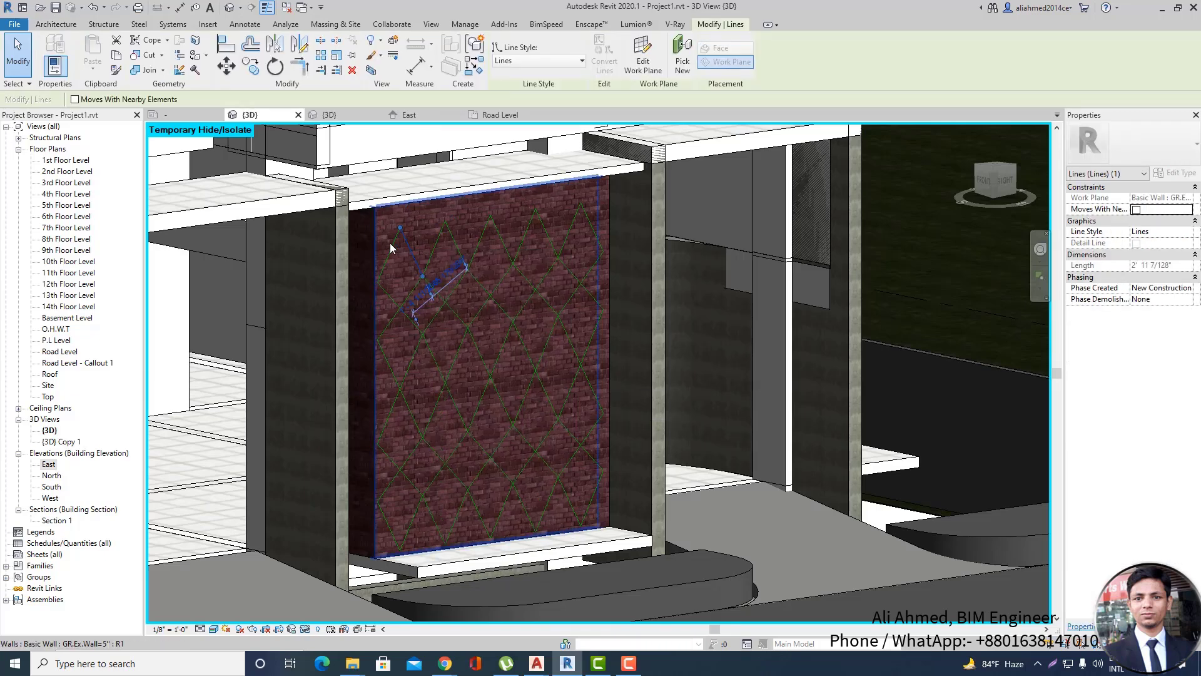
{"action": "key", "text": "Delete"}
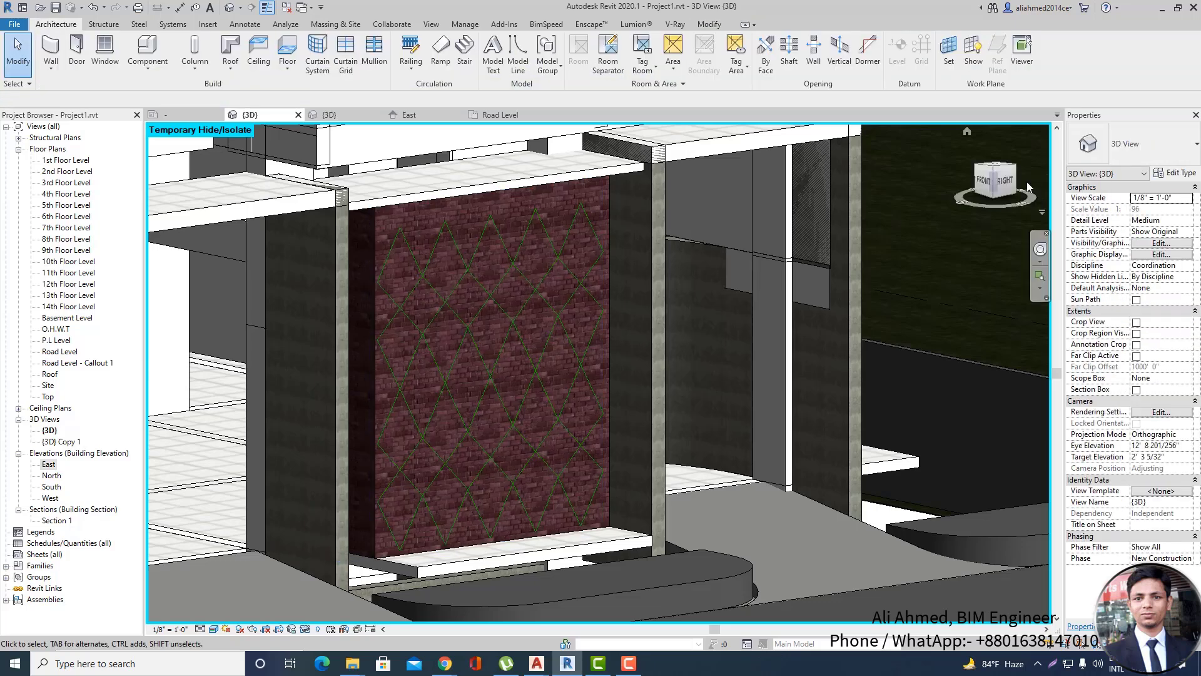
Window-select the remaining diamond grid on the brick wall from the right side, filter the selection to Lines only, and delete it.
{"action": "left_click", "coordinate": [1006, 182]}
{"action": "key", "text": "h"}
{"action": "key", "text": "r"}
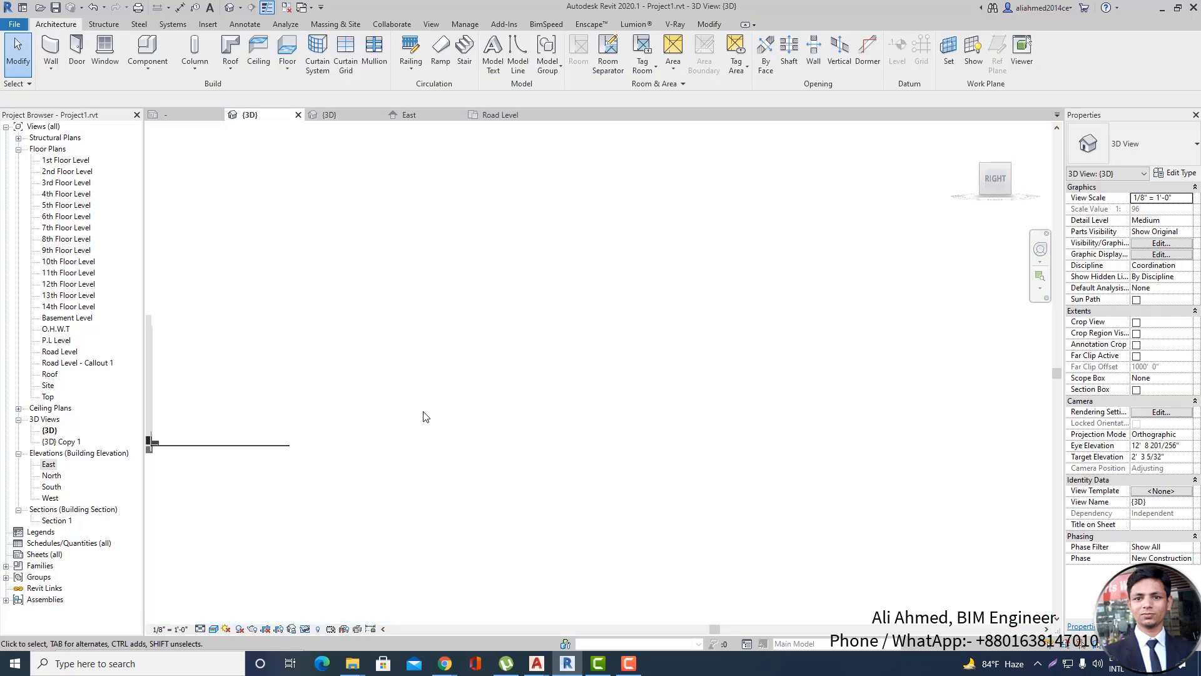
{"action": "middle_click", "coordinate": [322, 431]}
{"action": "middle_click", "coordinate": [322, 430]}
{"action": "scroll", "coordinate": [322, 431], "scroll_direction": "up", "scroll_amount": 4}
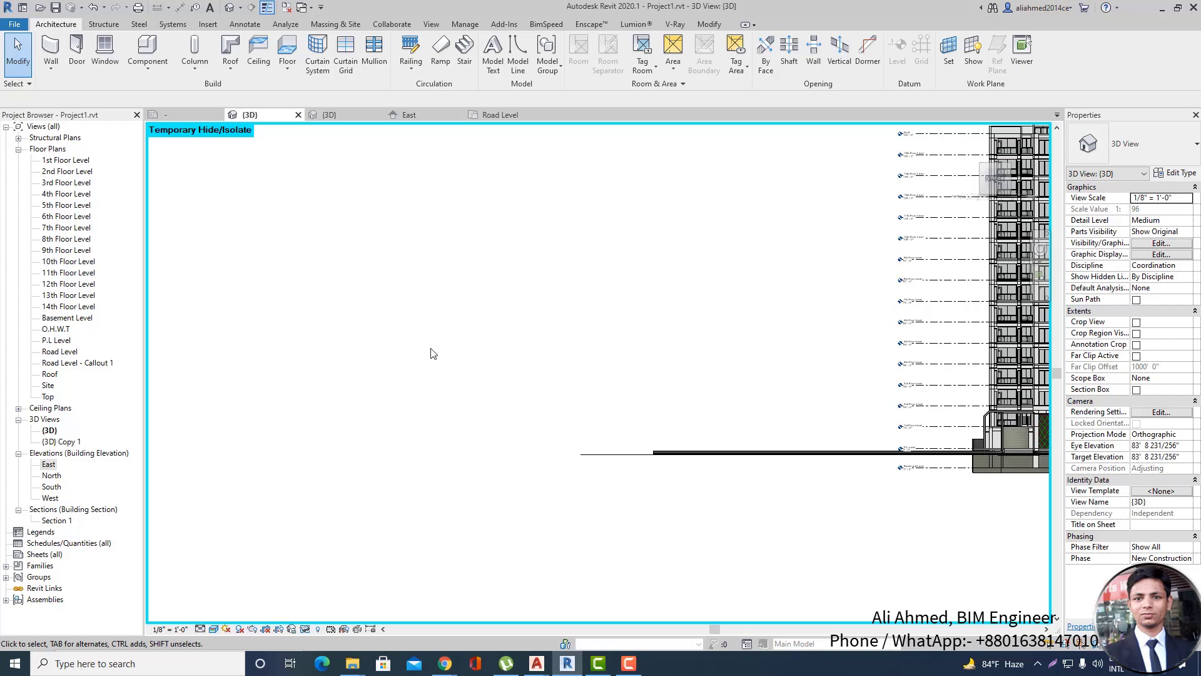
{"action": "scroll", "coordinate": [879, 376], "scroll_direction": "up", "scroll_amount": 8}
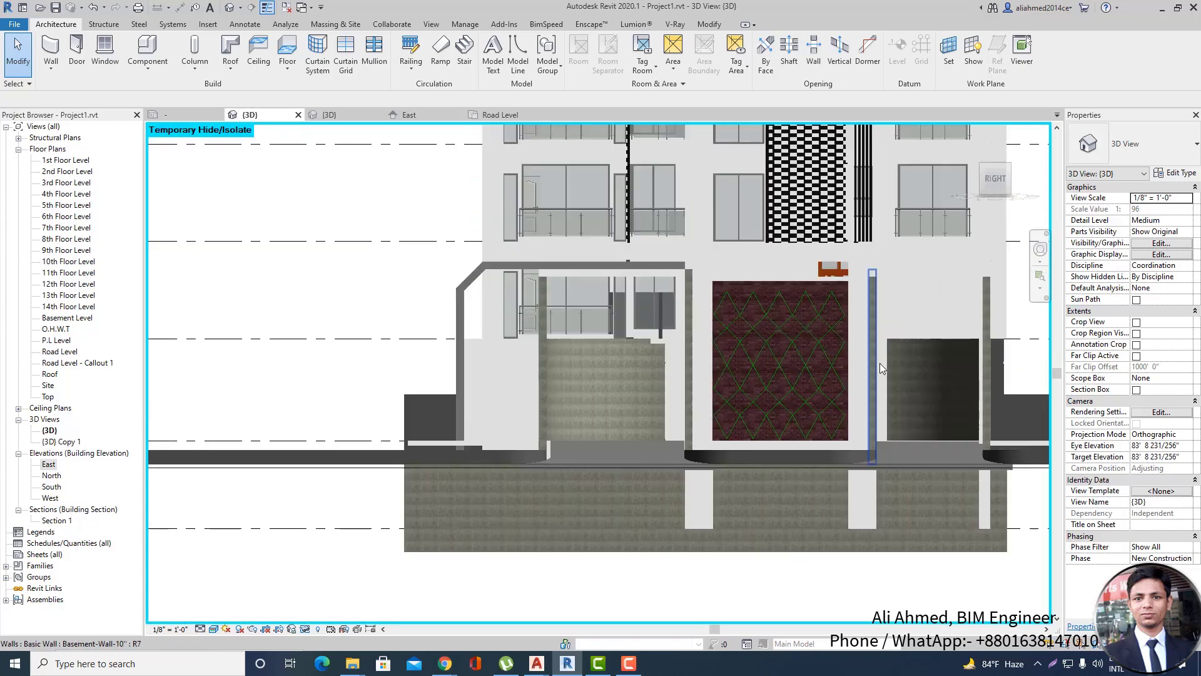
{"action": "scroll", "coordinate": [870, 350], "scroll_direction": "up", "scroll_amount": 8}
{"action": "scroll", "coordinate": [475, 202], "scroll_direction": "down", "scroll_amount": 1}
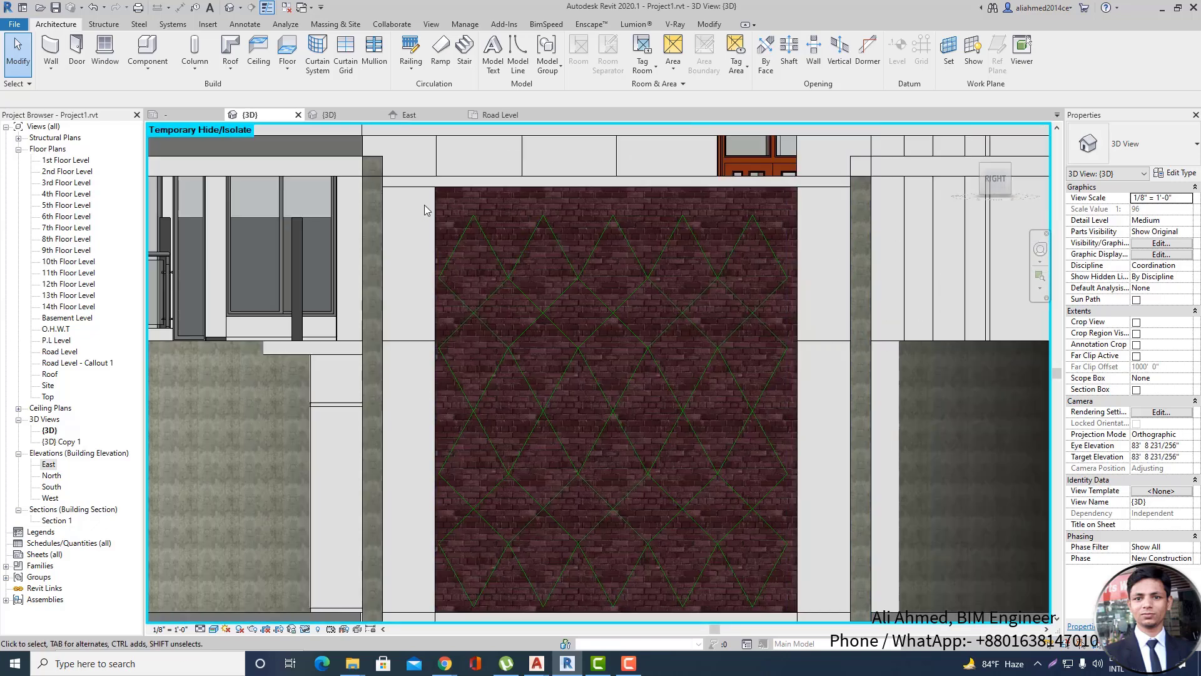
{"action": "left_click_drag", "start_coordinate": [425, 210], "coordinate": [797, 622]}
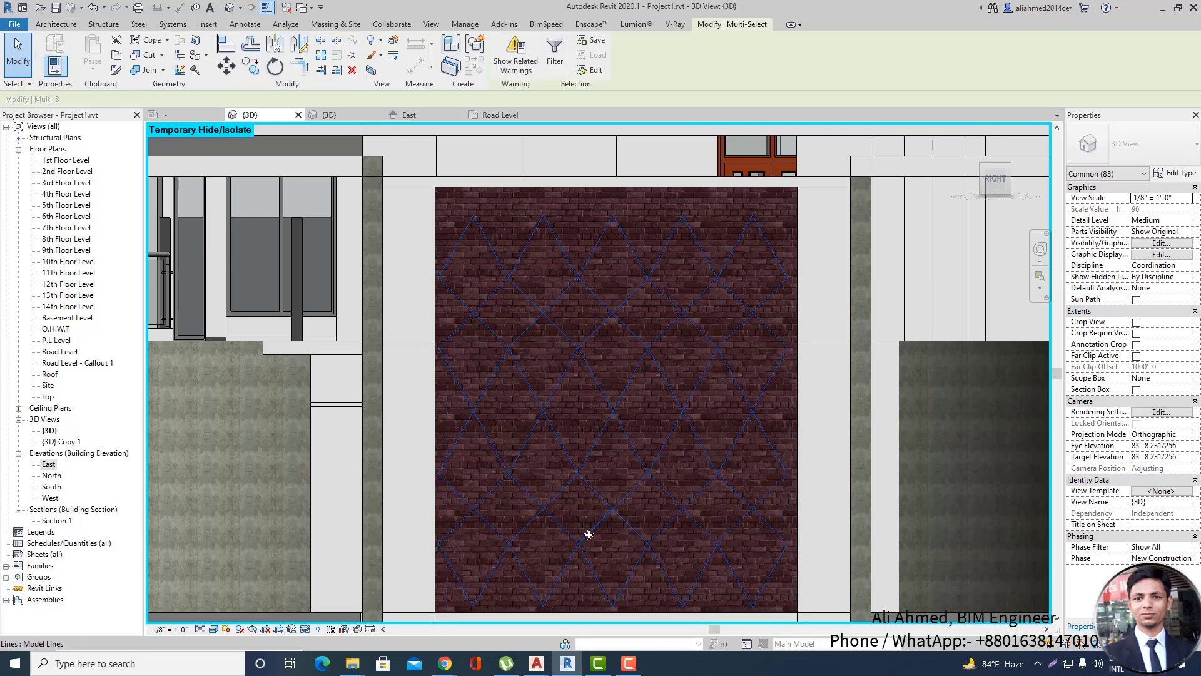
{"action": "scroll", "coordinate": [651, 335], "scroll_direction": "down", "scroll_amount": 2}
{"action": "scroll", "coordinate": [617, 367], "scroll_direction": "up", "scroll_amount": 1}
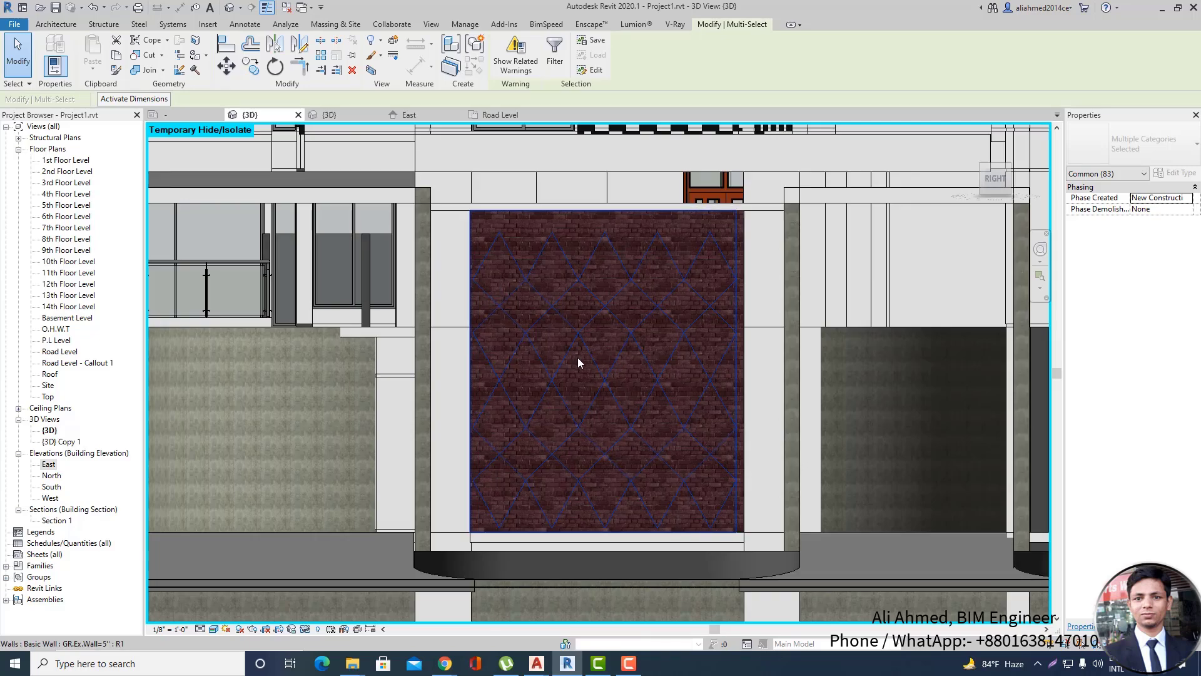
{"action": "left_click", "coordinate": [553, 50]}
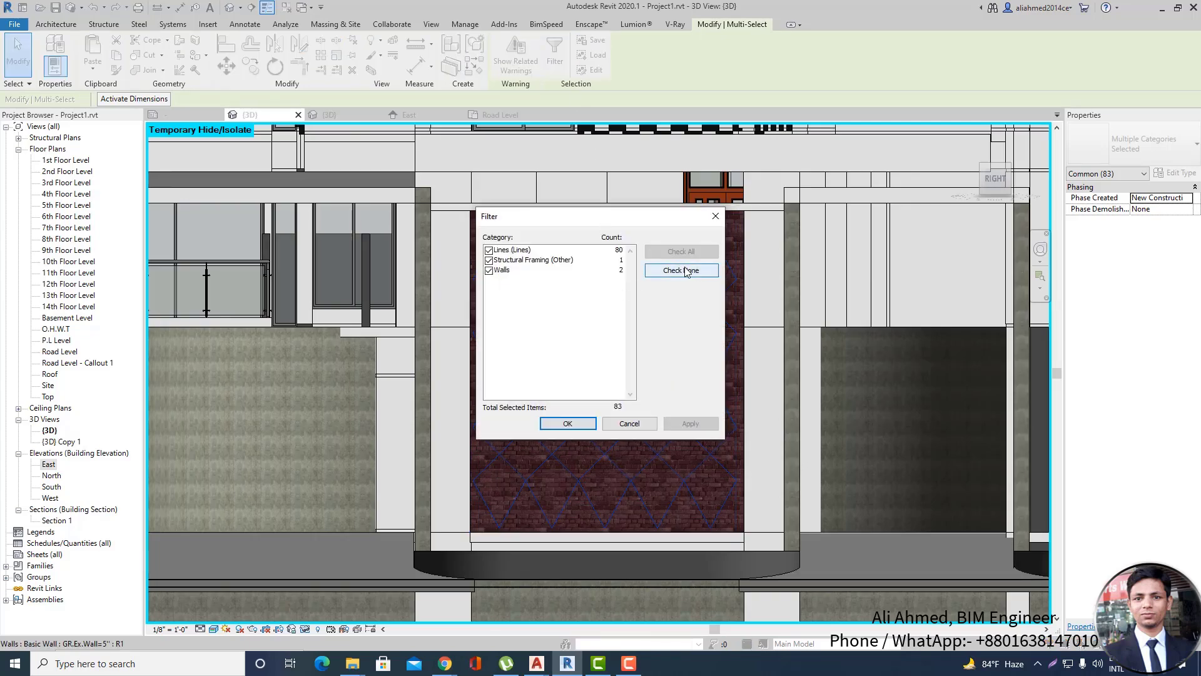
{"action": "left_click", "coordinate": [685, 271]}
{"action": "left_click", "coordinate": [489, 250]}
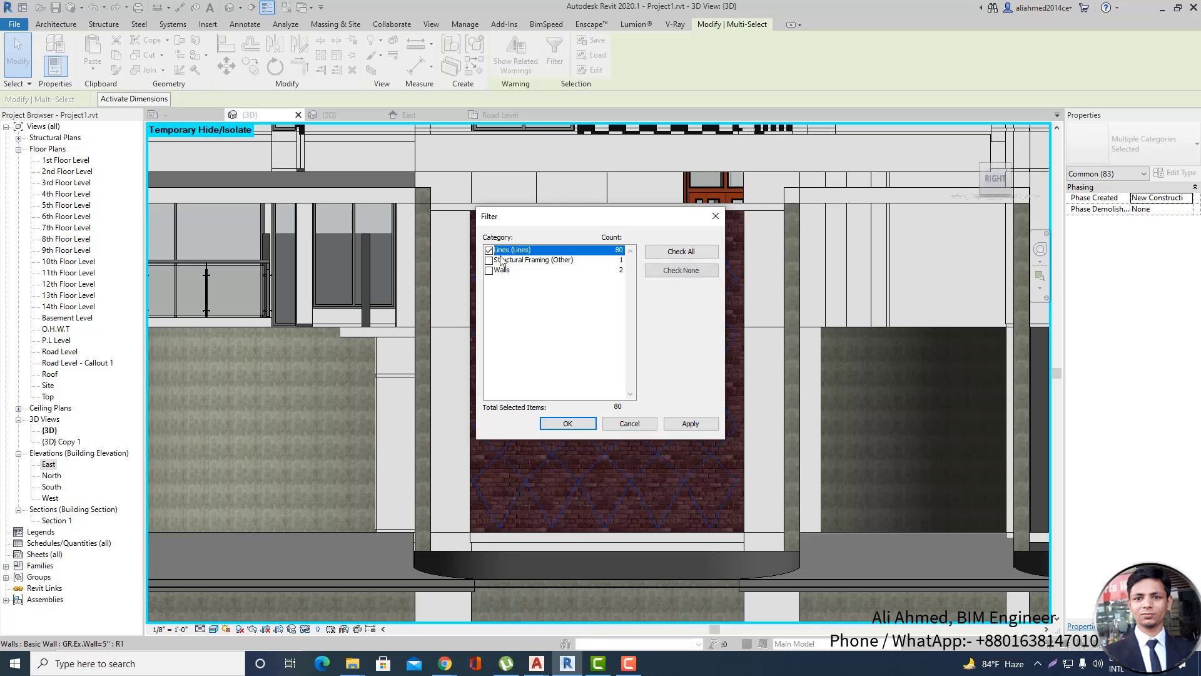
{"action": "left_click", "coordinate": [568, 424]}
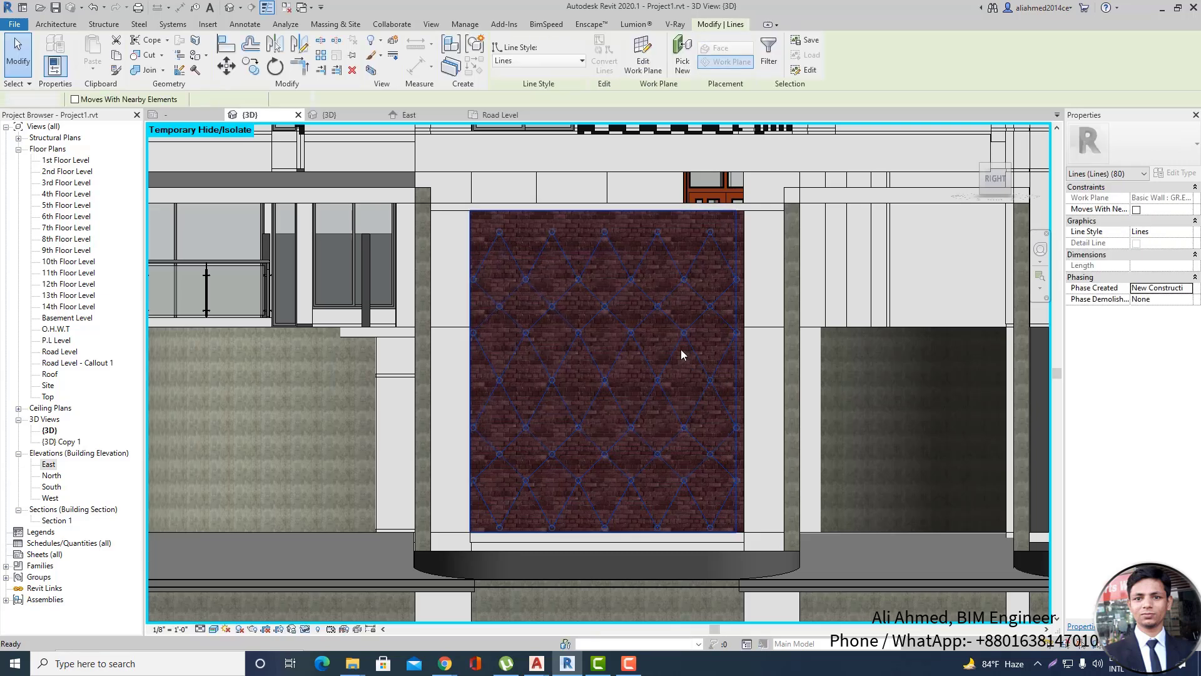
{"action": "key", "text": "Delete"}
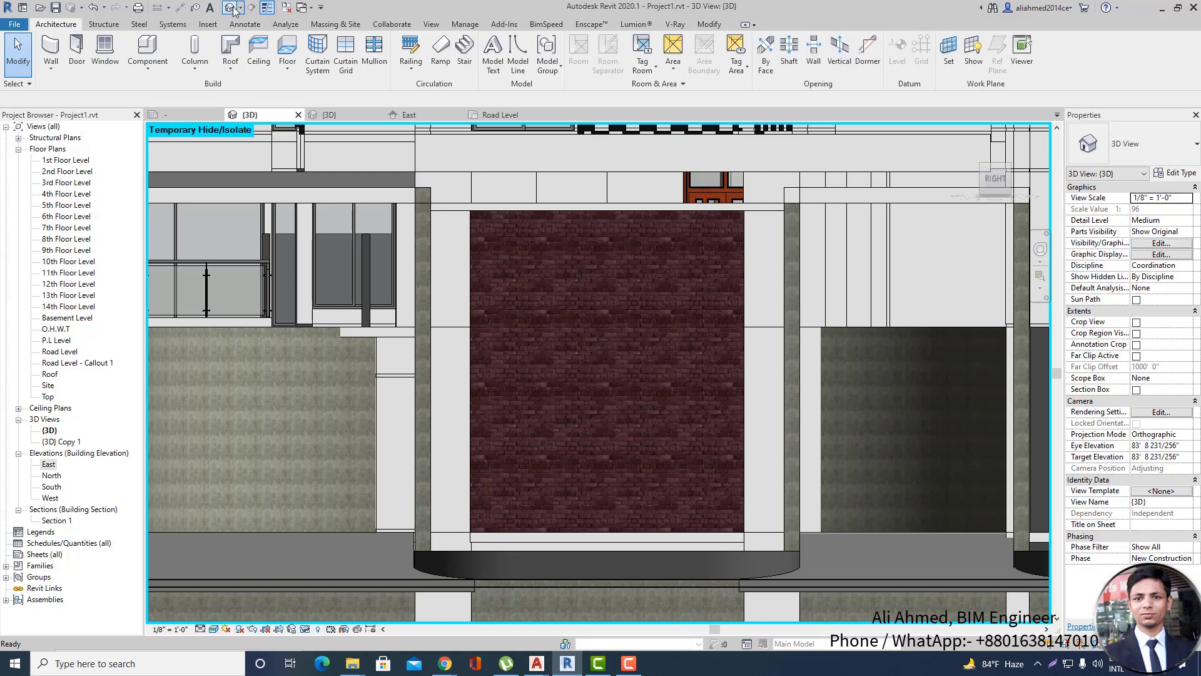
Reset the temporary hide/isolate in the 3D view to bring back the Wall Fram panels on the brick wall.
{"action": "left_click", "coordinate": [307, 631]}
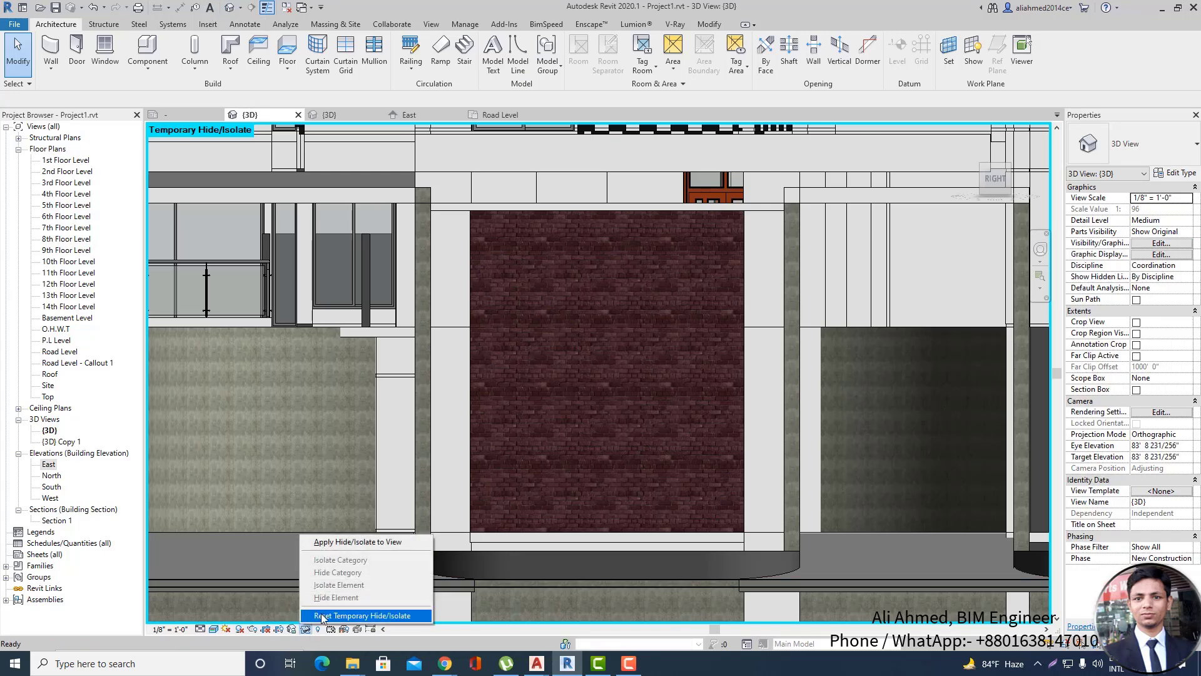
{"action": "left_click", "coordinate": [320, 616]}
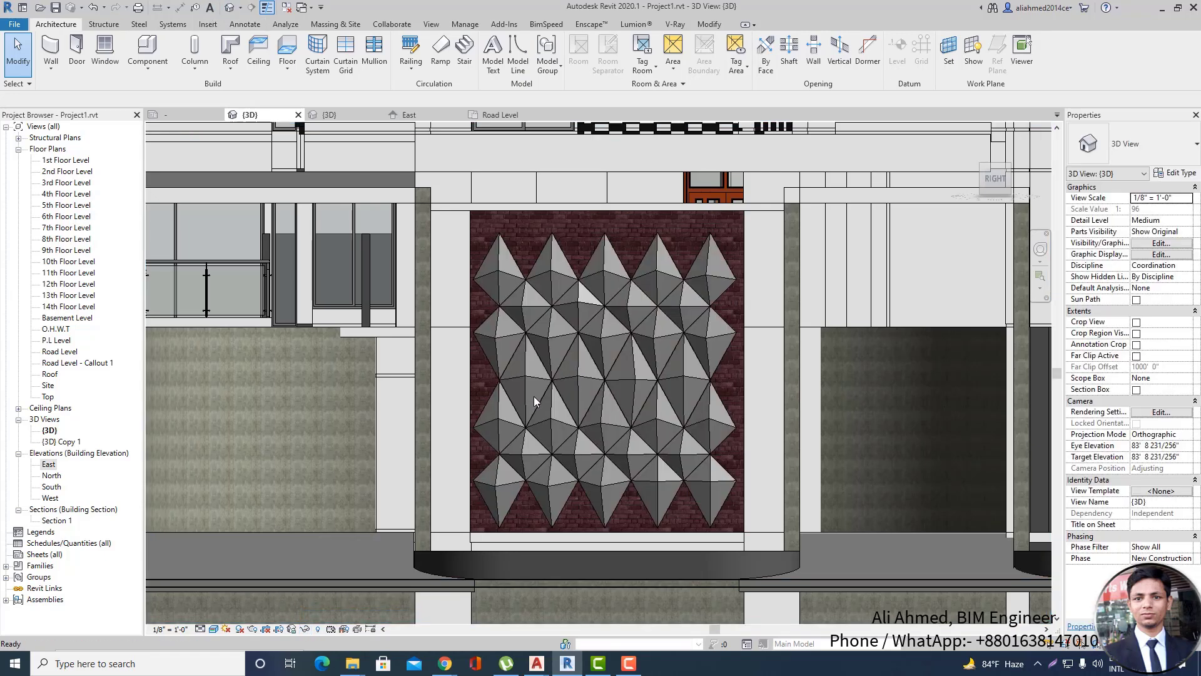
Examine the panelled brick wall from an angle, both within the whole building and up close at the entrance.
{"action": "scroll", "coordinate": [528, 396], "scroll_direction": "down", "scroll_amount": 1}
{"action": "left_click_drag", "start_coordinate": [786, 362], "coordinate": [786, 387], "text": "shift"}
{"action": "middle_click_drag", "start_coordinate": [786, 362], "coordinate": [820, 406], "text": "shift"}
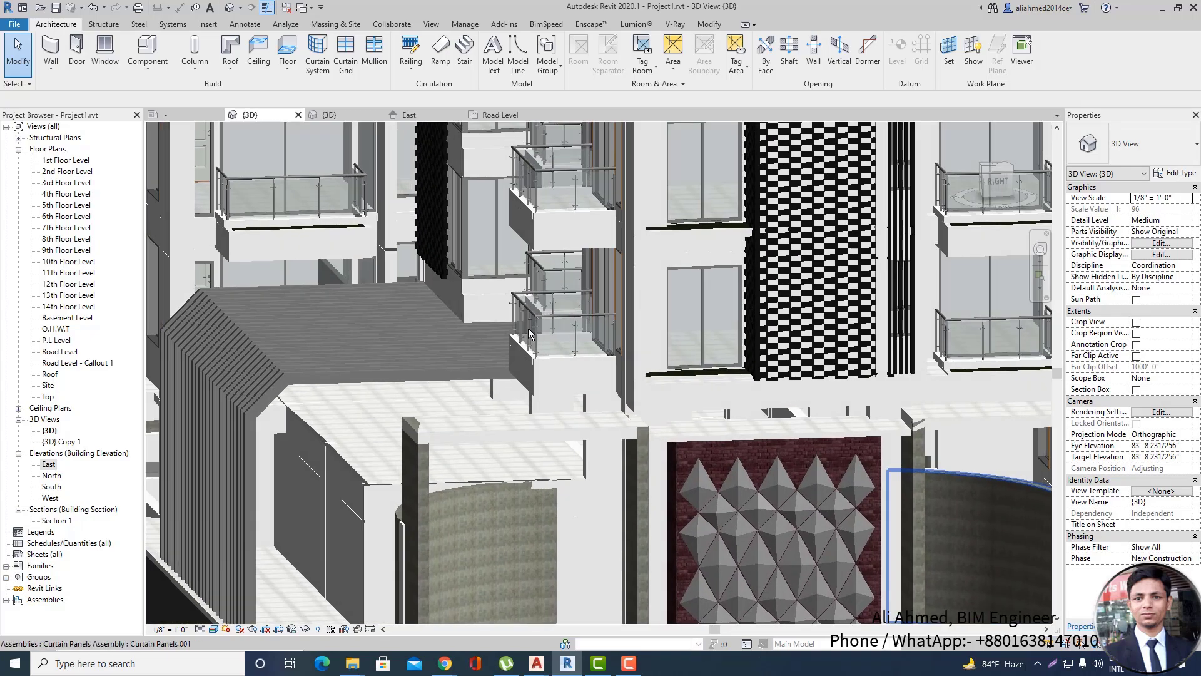
{"action": "scroll", "coordinate": [445, 323], "scroll_direction": "down", "scroll_amount": 4}
{"action": "middle_click_drag", "start_coordinate": [814, 361], "coordinate": [887, 429], "text": "shift"}
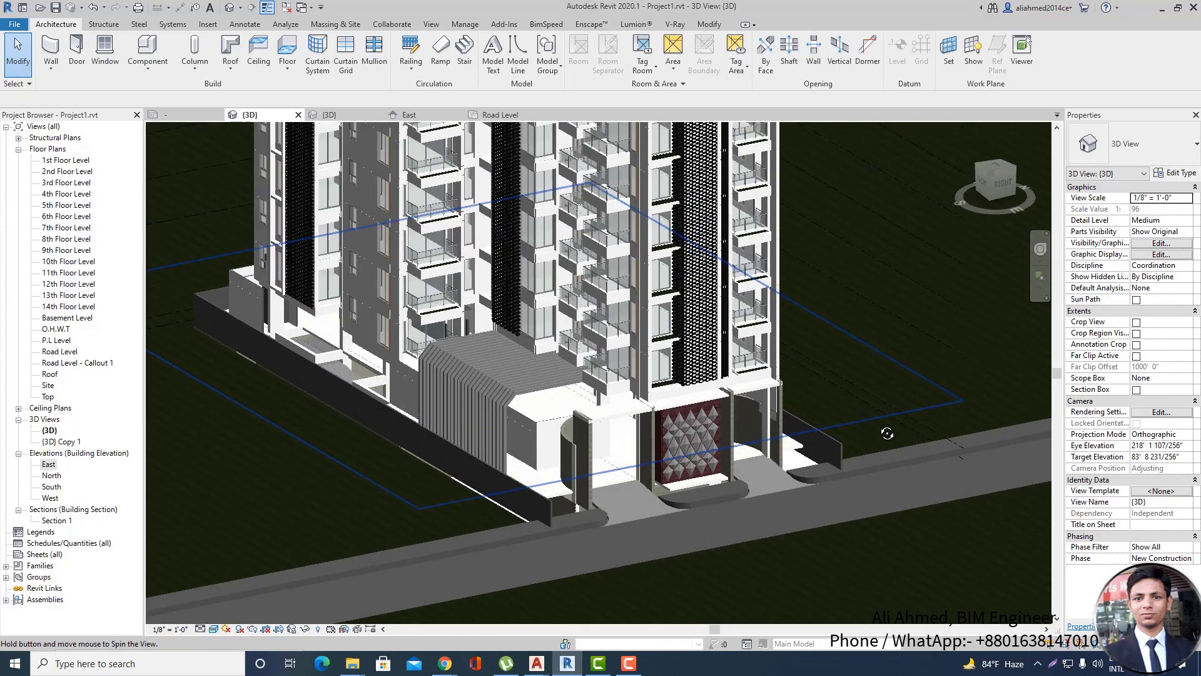
{"action": "scroll", "coordinate": [568, 418], "scroll_direction": "up", "scroll_amount": 5}
{"action": "scroll", "coordinate": [568, 418], "scroll_direction": "up", "scroll_amount": 4}
{"action": "scroll", "coordinate": [669, 363], "scroll_direction": "down", "scroll_amount": 2}
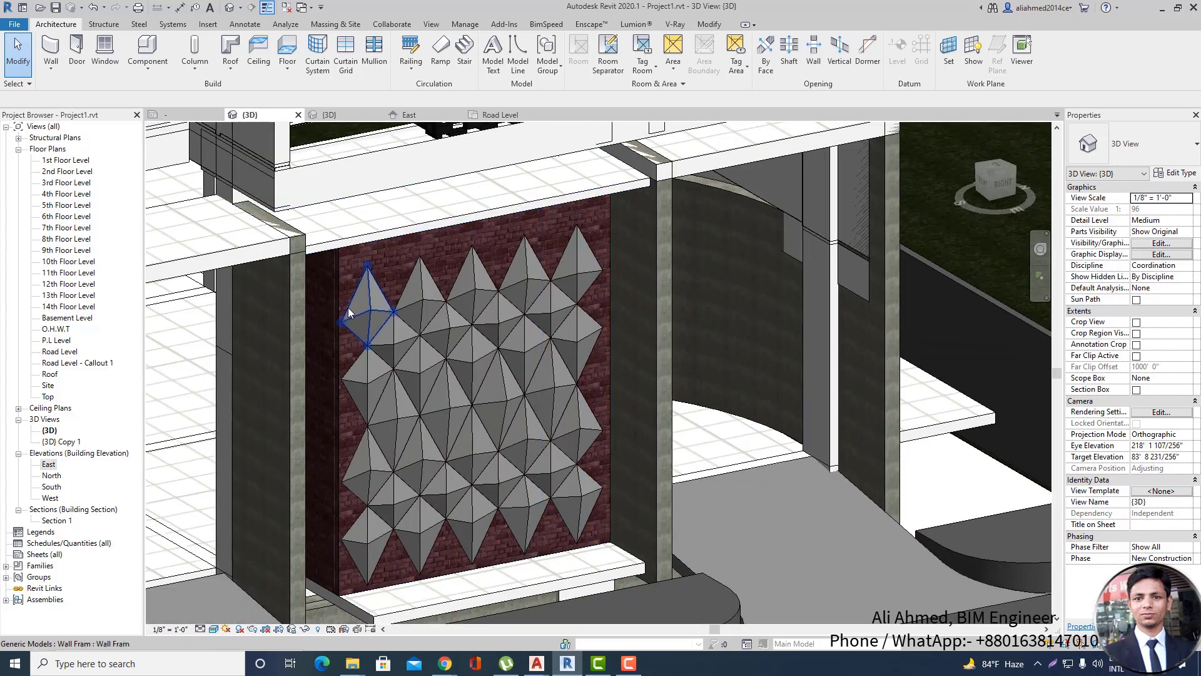
{"action": "left_click", "coordinate": [338, 281]}
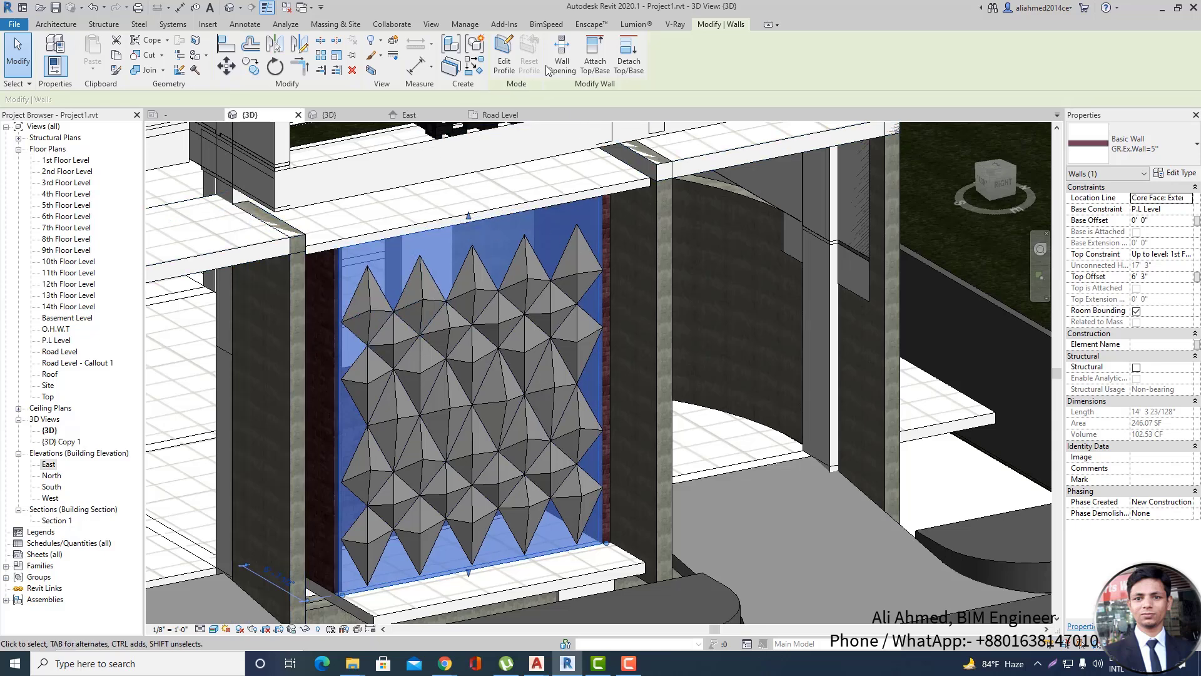
{"action": "scroll", "coordinate": [558, 438], "scroll_direction": "down", "scroll_amount": 2}
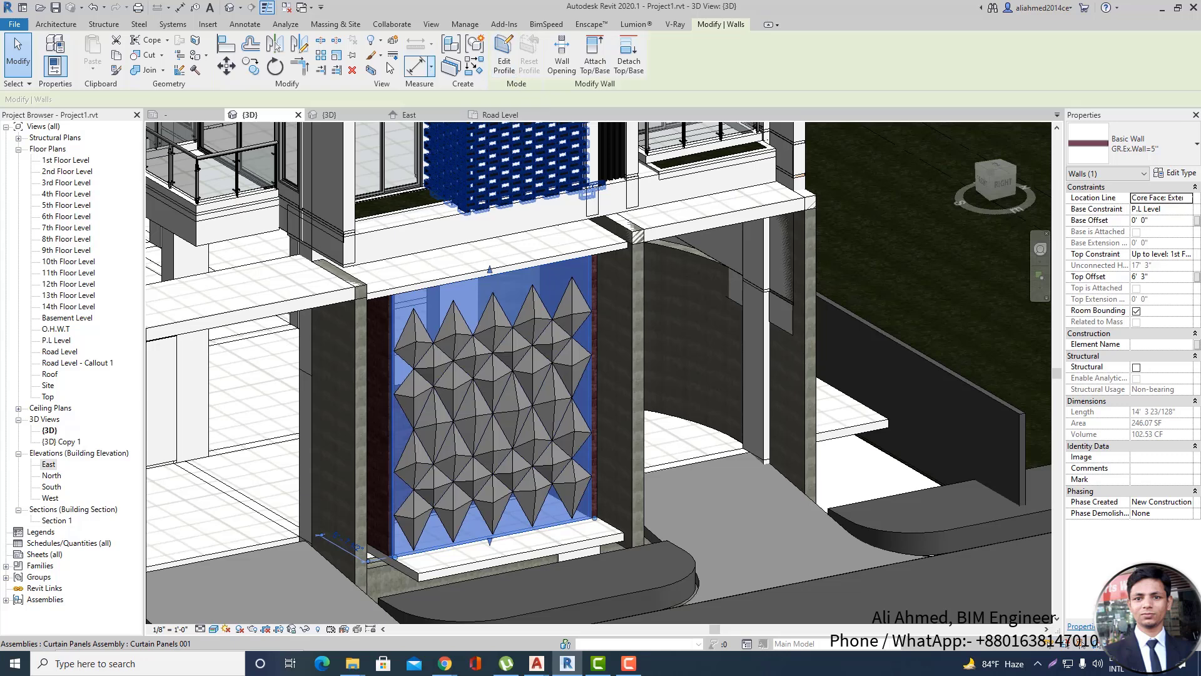
{"action": "key", "text": "Escape"}
Open the Enscape Material Library and search it for "glass".
{"action": "left_click", "coordinate": [347, 25]}
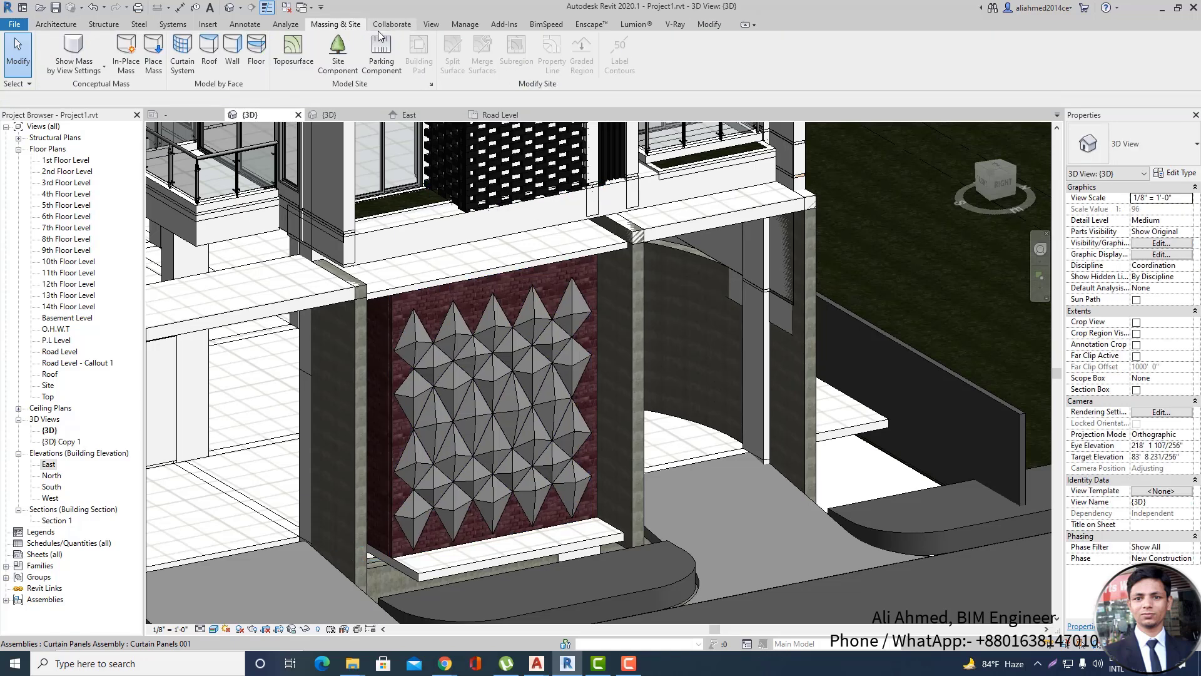
{"action": "left_click", "coordinate": [590, 25]}
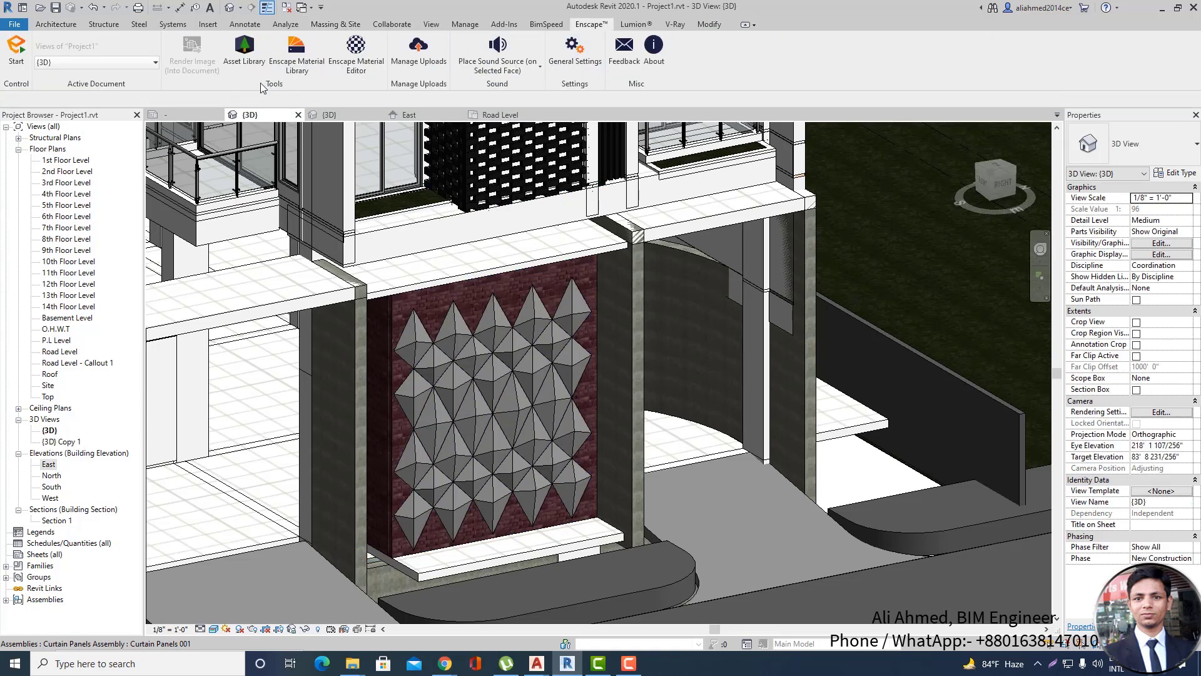
{"action": "left_click", "coordinate": [296, 53]}
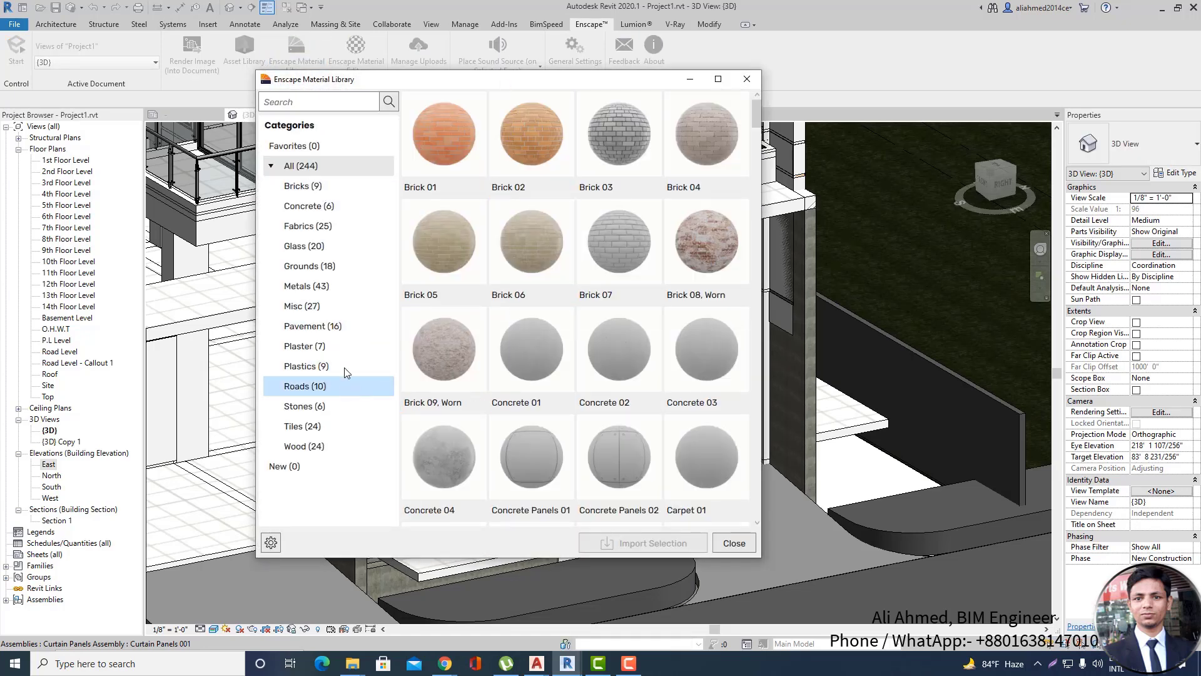
{"action": "left_click", "coordinate": [316, 108]}
{"action": "type", "text": "glass"}
{"action": "key", "text": "Return"}
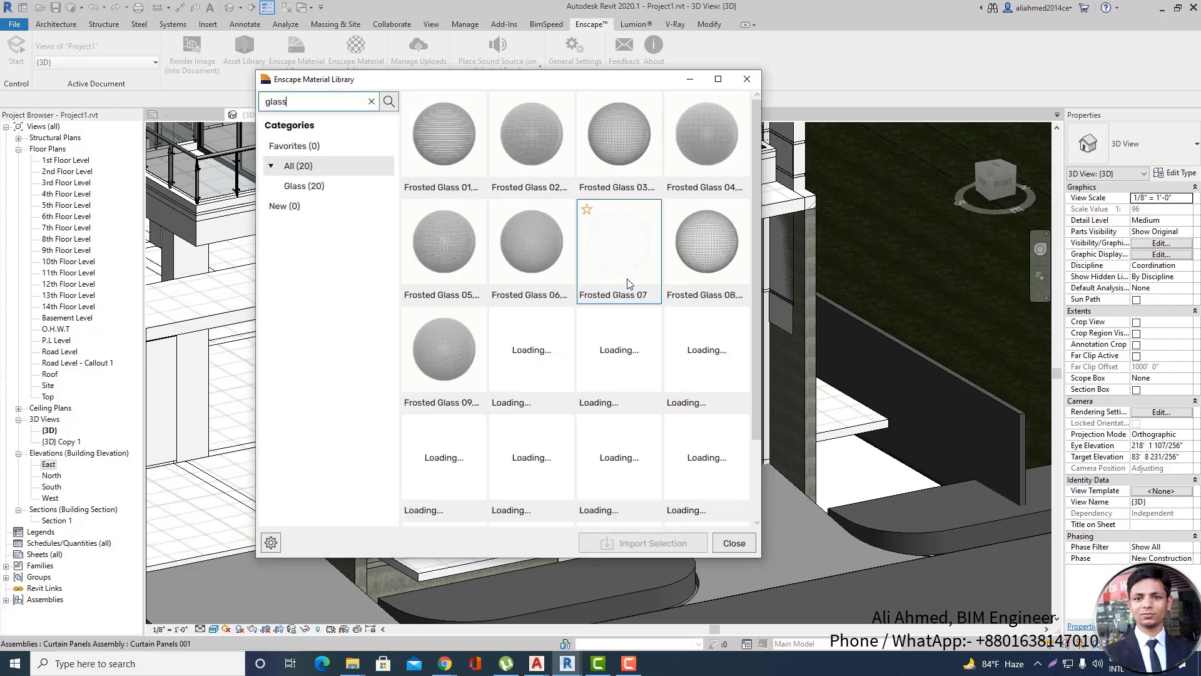
Compare the glass materials and import Frosted Glass 03, Squares and Frosted Glass 07 into the project.
{"action": "scroll", "coordinate": [637, 335], "scroll_direction": "down", "scroll_amount": 1}
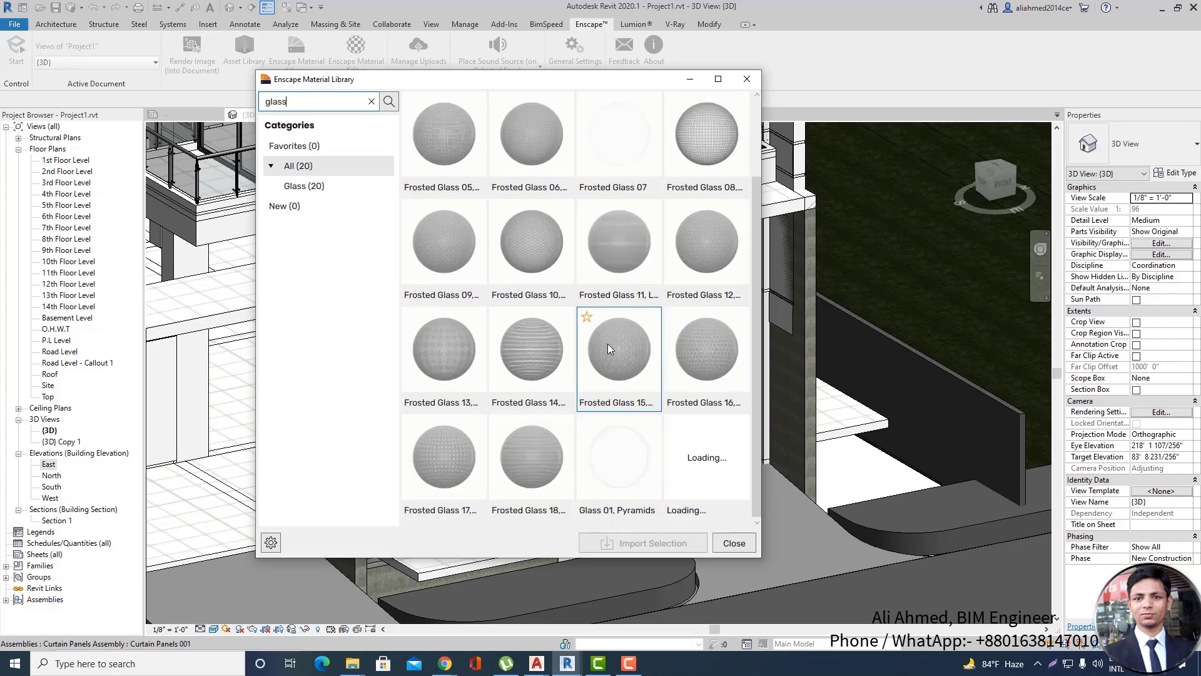
{"action": "scroll", "coordinate": [607, 343], "scroll_direction": "up", "scroll_amount": 2}
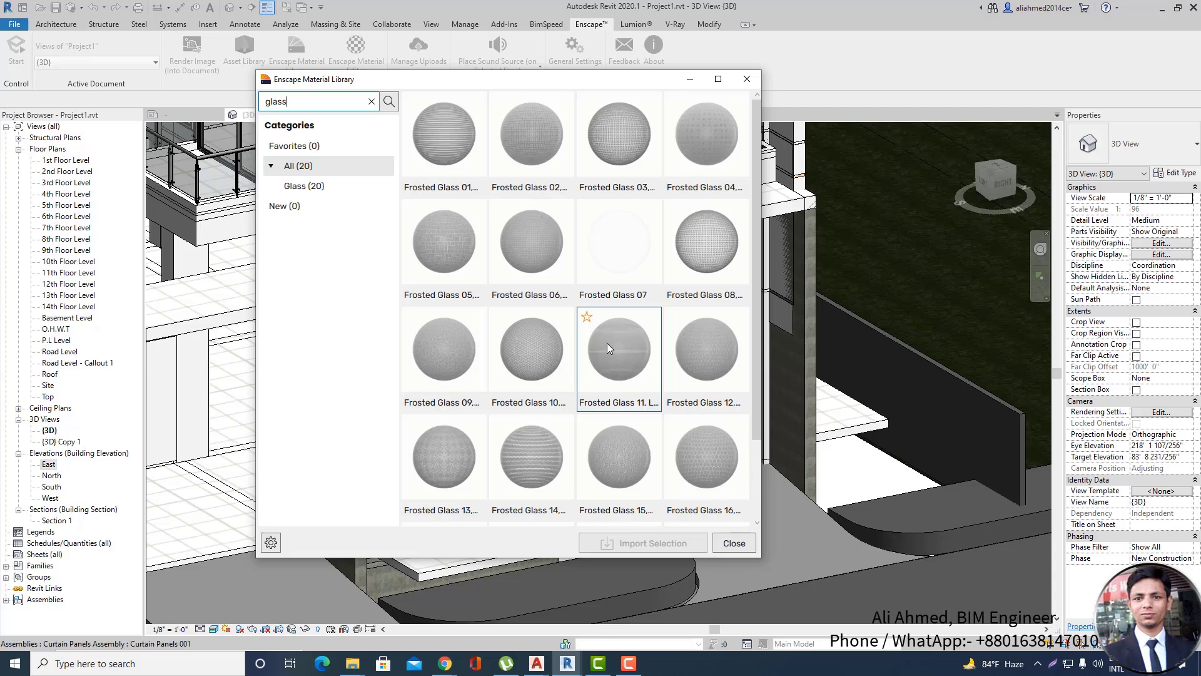
{"action": "scroll", "coordinate": [607, 343], "scroll_direction": "down", "scroll_amount": 2}
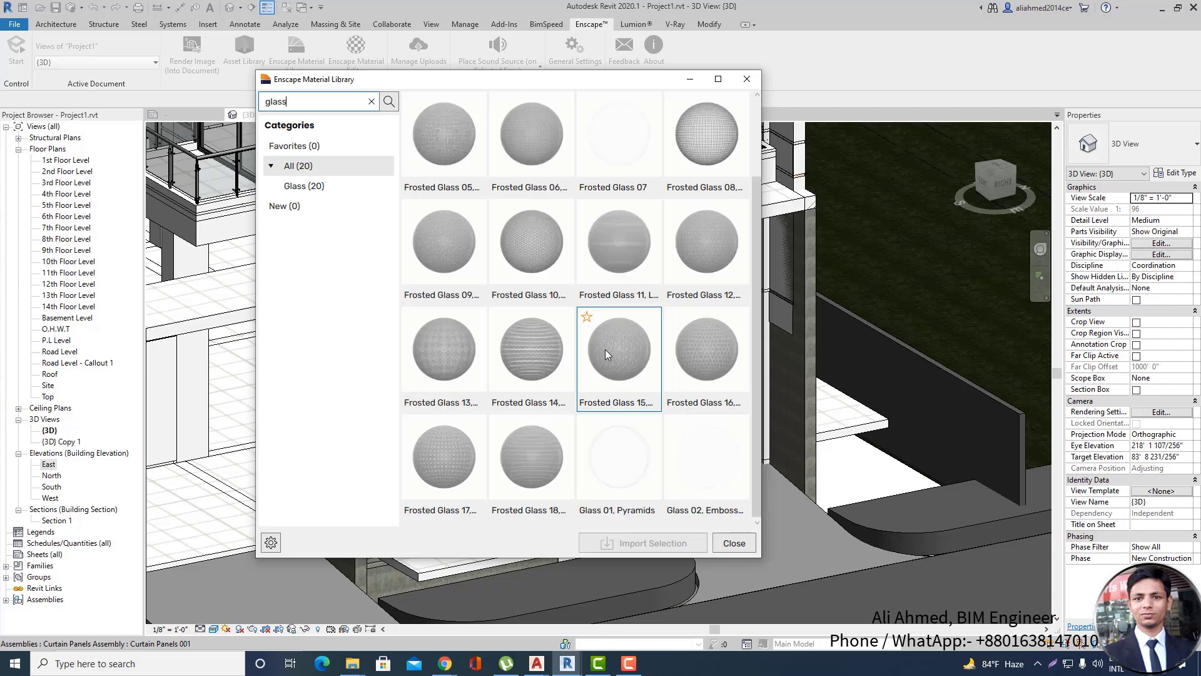
{"action": "scroll", "coordinate": [606, 349], "scroll_direction": "up", "scroll_amount": 2}
{"action": "scroll", "coordinate": [603, 316], "scroll_direction": "down", "scroll_amount": 2}
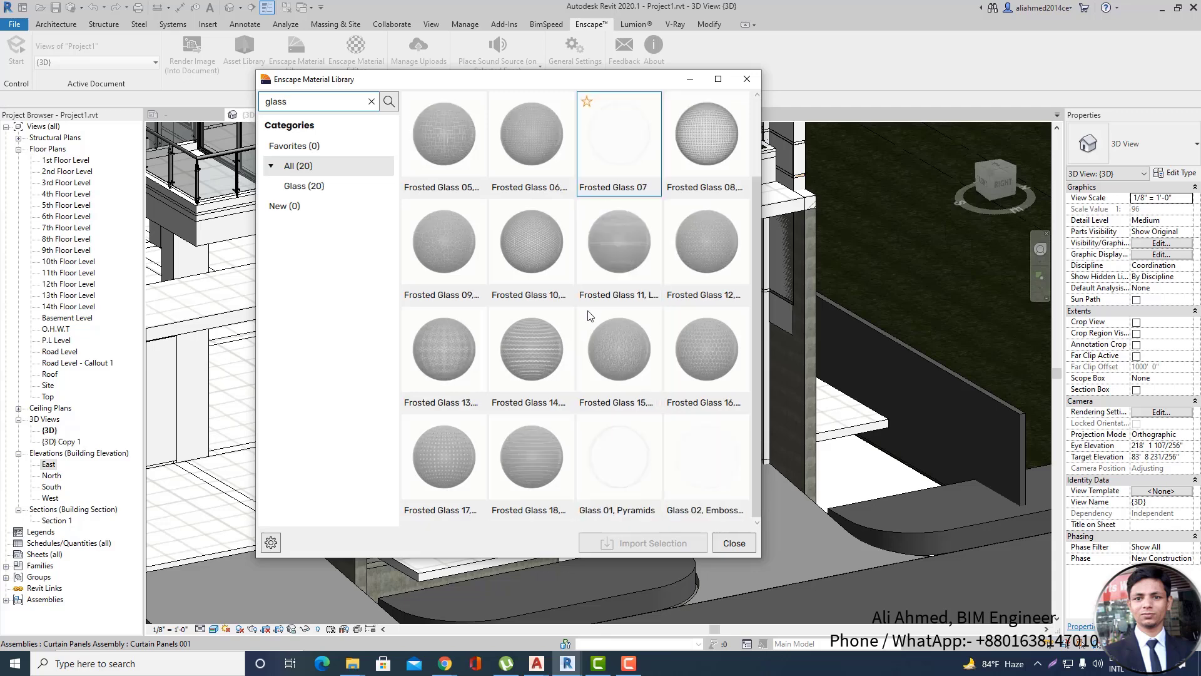
{"action": "scroll", "coordinate": [607, 312], "scroll_direction": "up", "scroll_amount": 2}
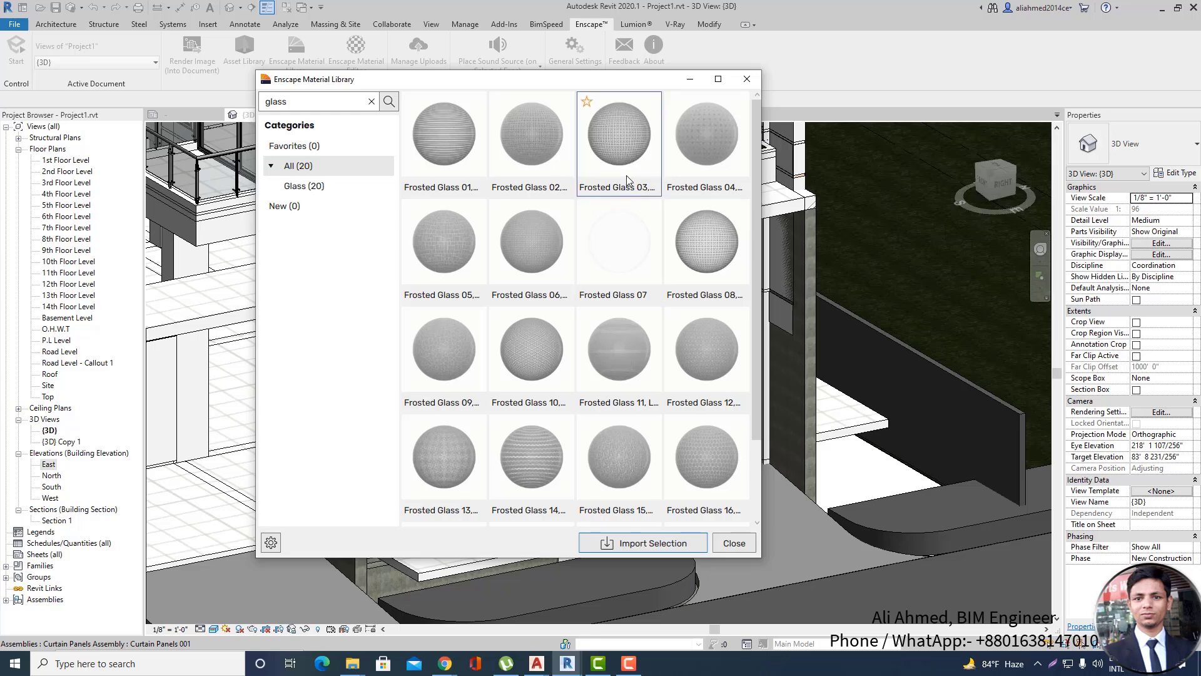
{"action": "scroll", "coordinate": [619, 238], "scroll_direction": "down", "scroll_amount": 1}
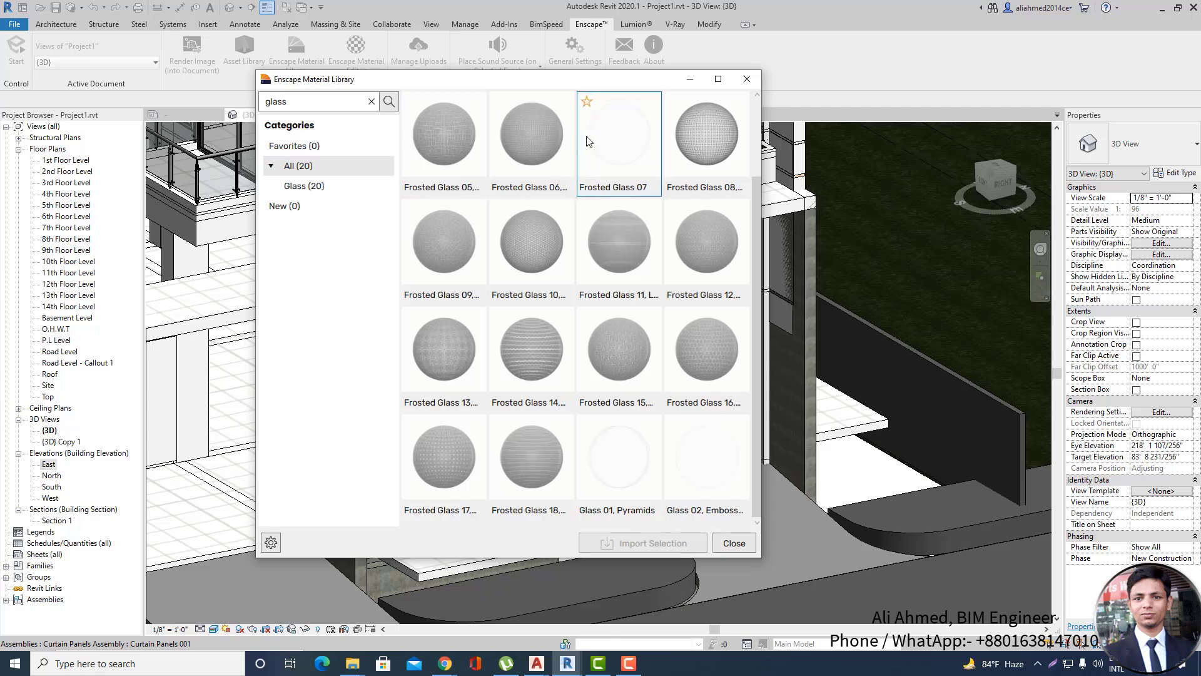
{"action": "scroll", "coordinate": [628, 188], "scroll_direction": "up", "scroll_amount": 1}
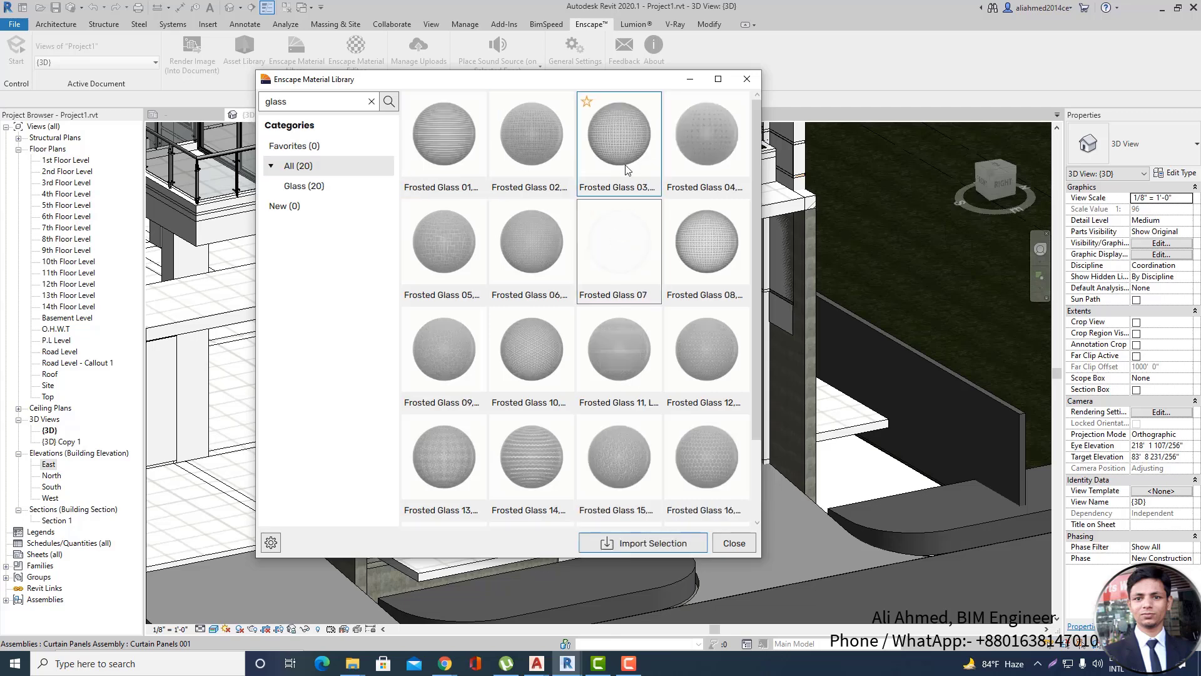
{"action": "left_click", "coordinate": [654, 544]}
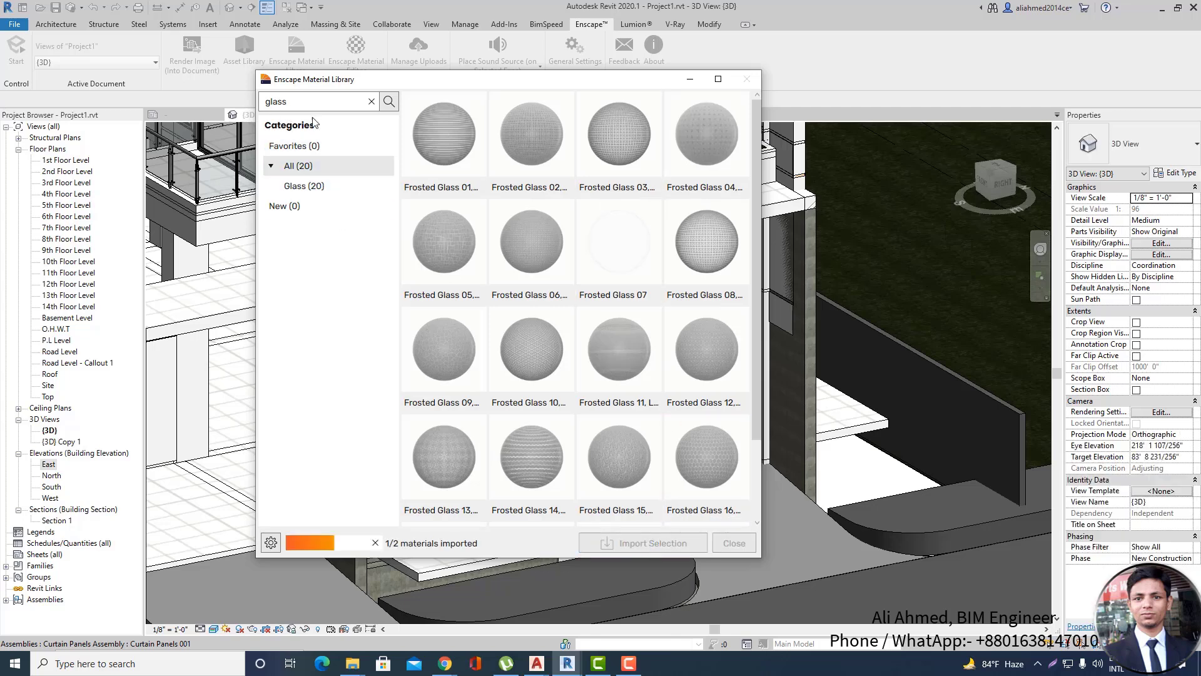
Clear the material search, look through the Glass category, and close the Enscape Material Library.
{"action": "left_click", "coordinate": [372, 102]}
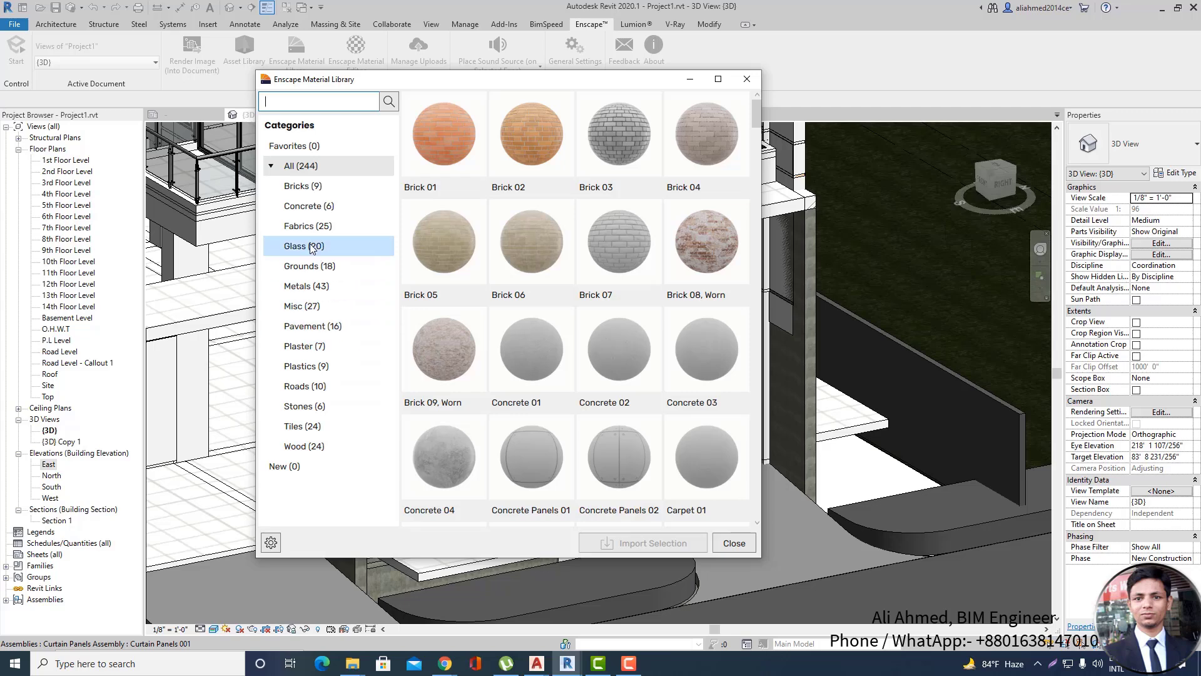
{"action": "left_click", "coordinate": [333, 249]}
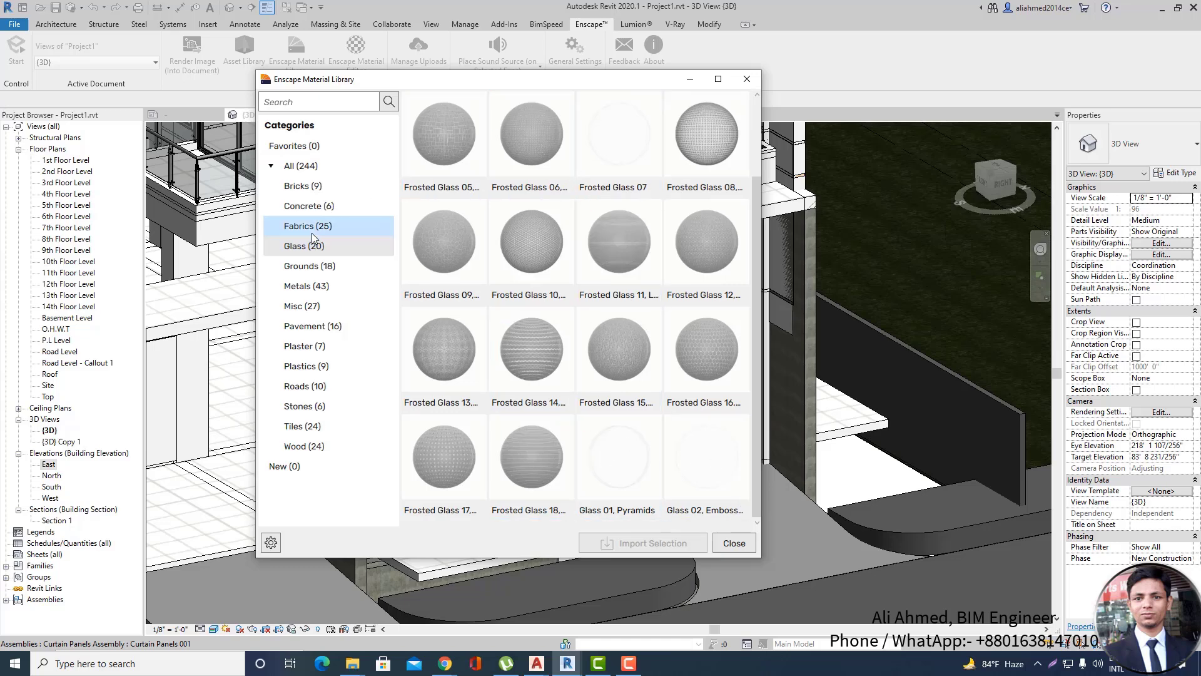
{"action": "left_click", "coordinate": [694, 81]}
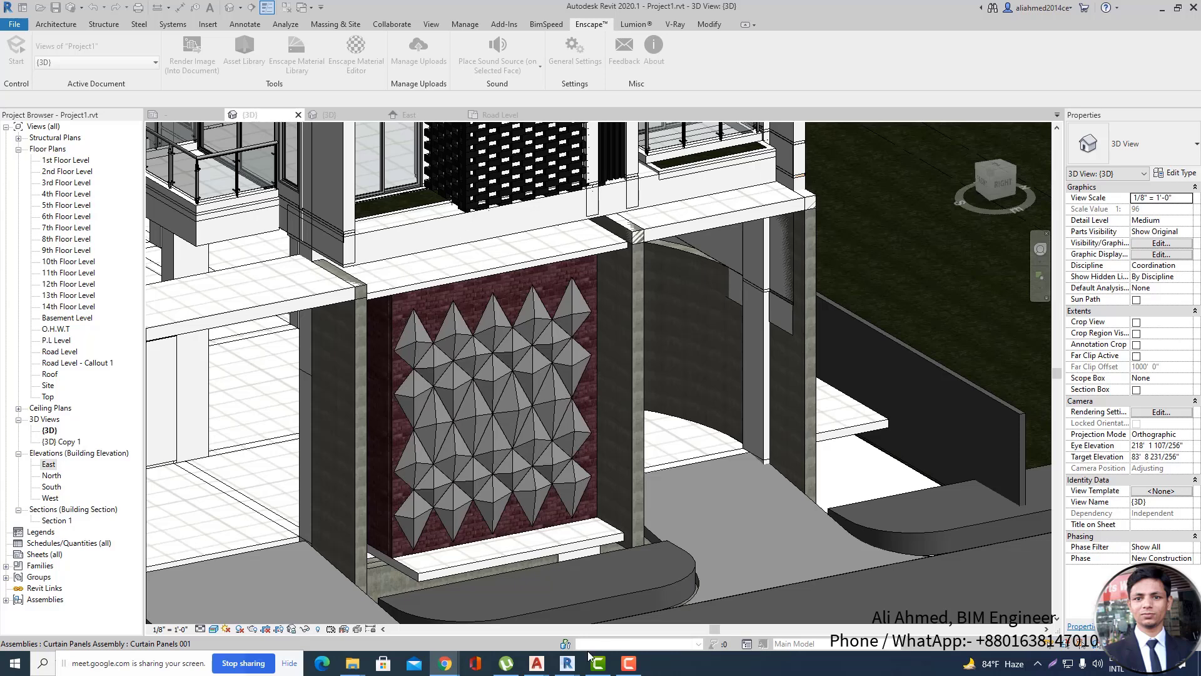
{"action": "mouse_move", "coordinate": [565, 668]}
{"action": "left_click", "coordinate": [634, 601]}
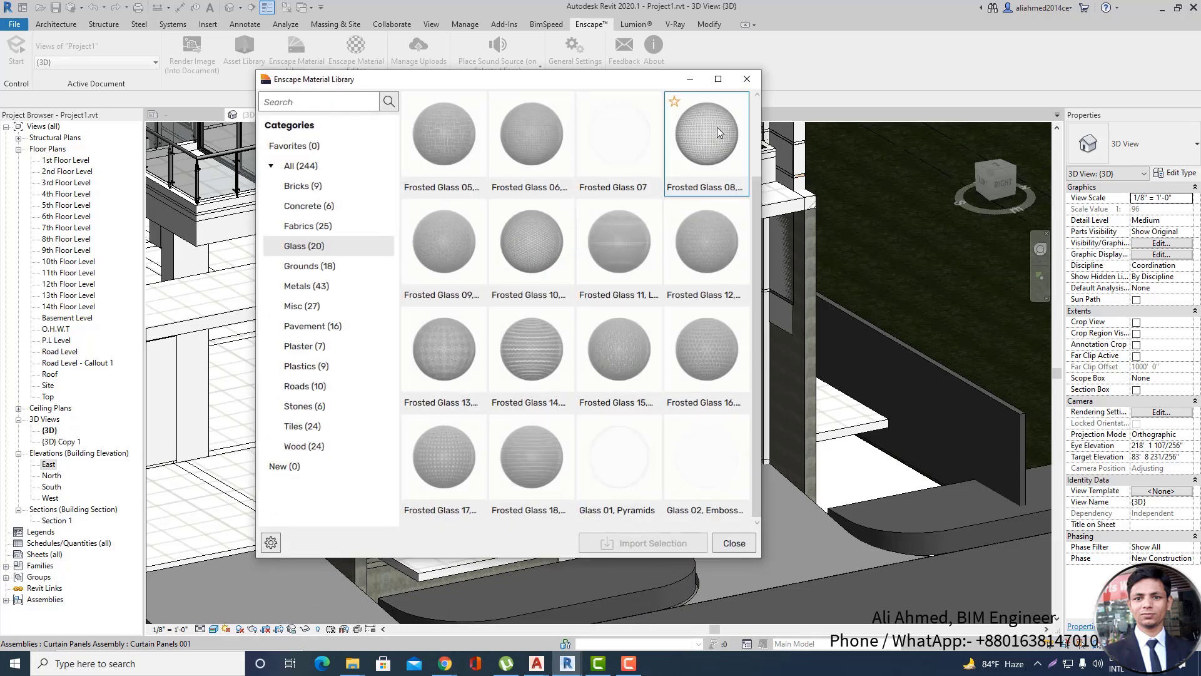
{"action": "left_click", "coordinate": [748, 80]}
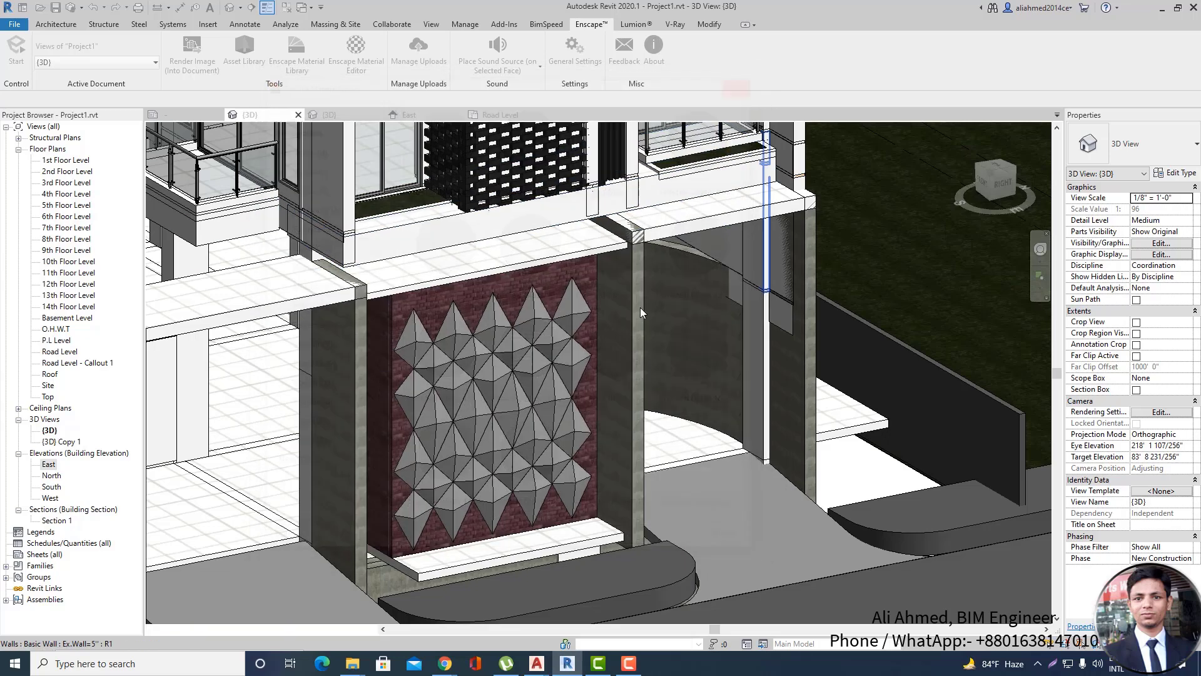
Change the structure layer material of the GR.Ex.Wall=5" wall type behind the panels to Frosted Glass 07.
{"action": "left_click", "coordinate": [392, 314]}
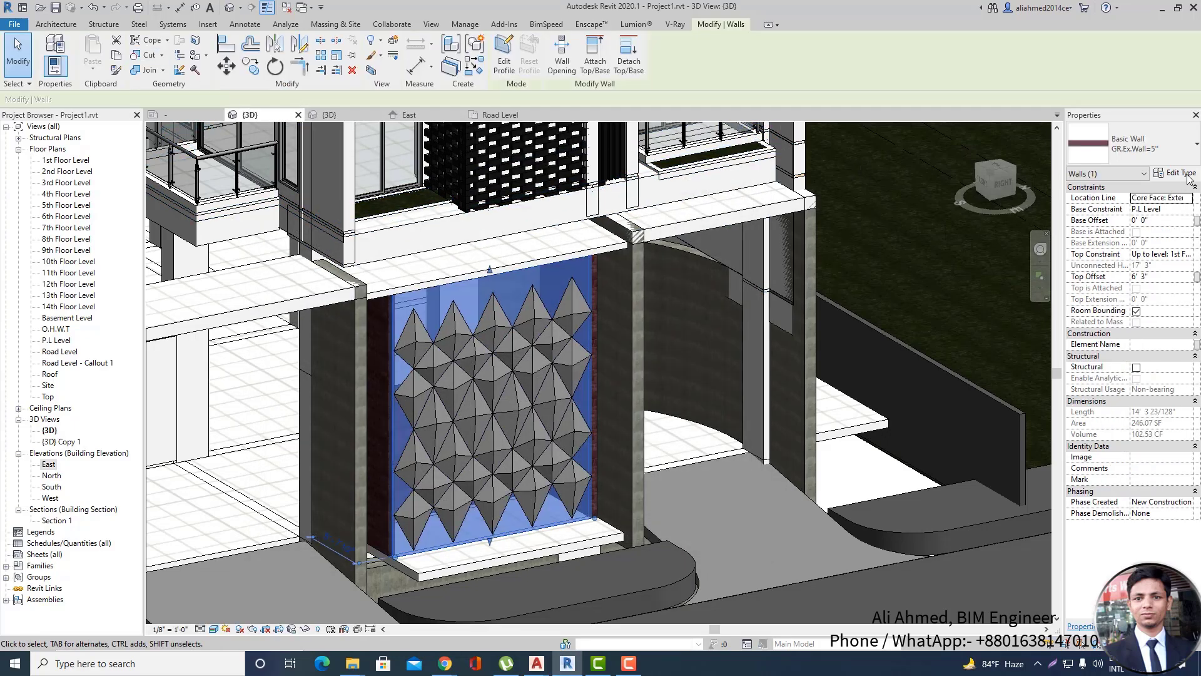
{"action": "left_click", "coordinate": [1180, 174]}
{"action": "left_click", "coordinate": [1071, 261]}
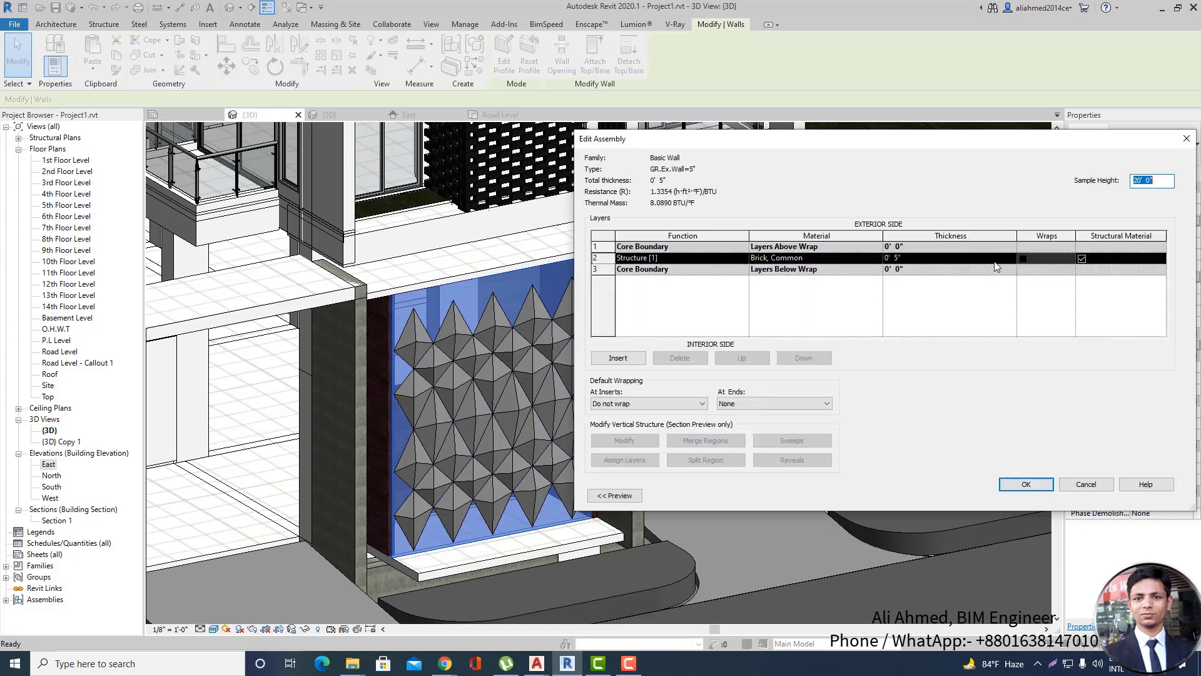
{"action": "left_click", "coordinate": [879, 258]}
{"action": "left_click", "coordinate": [879, 257]}
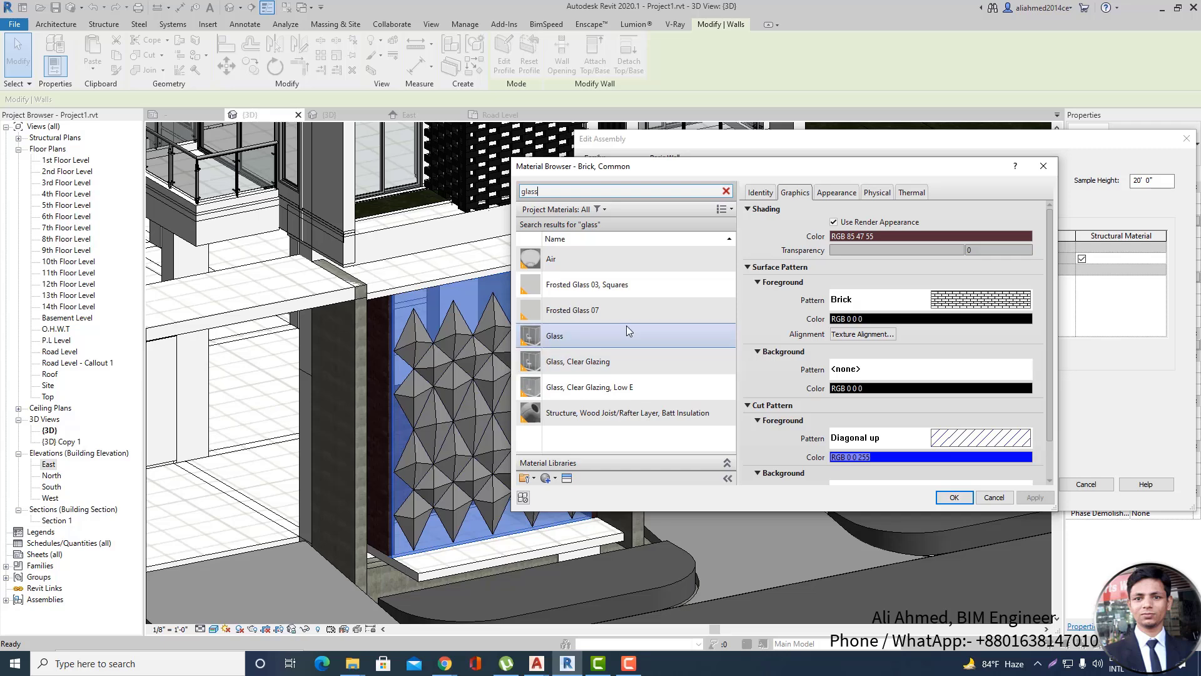
{"action": "left_click", "coordinate": [626, 309]}
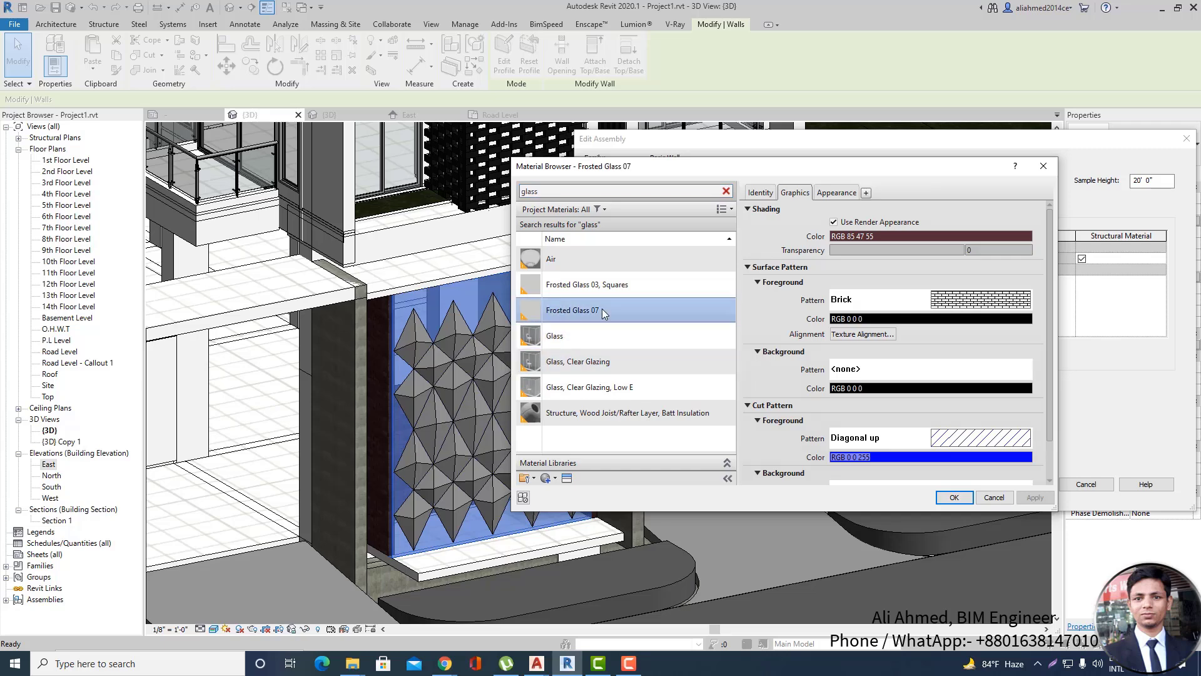
{"action": "left_click", "coordinate": [957, 498]}
{"action": "left_click", "coordinate": [1040, 484]}
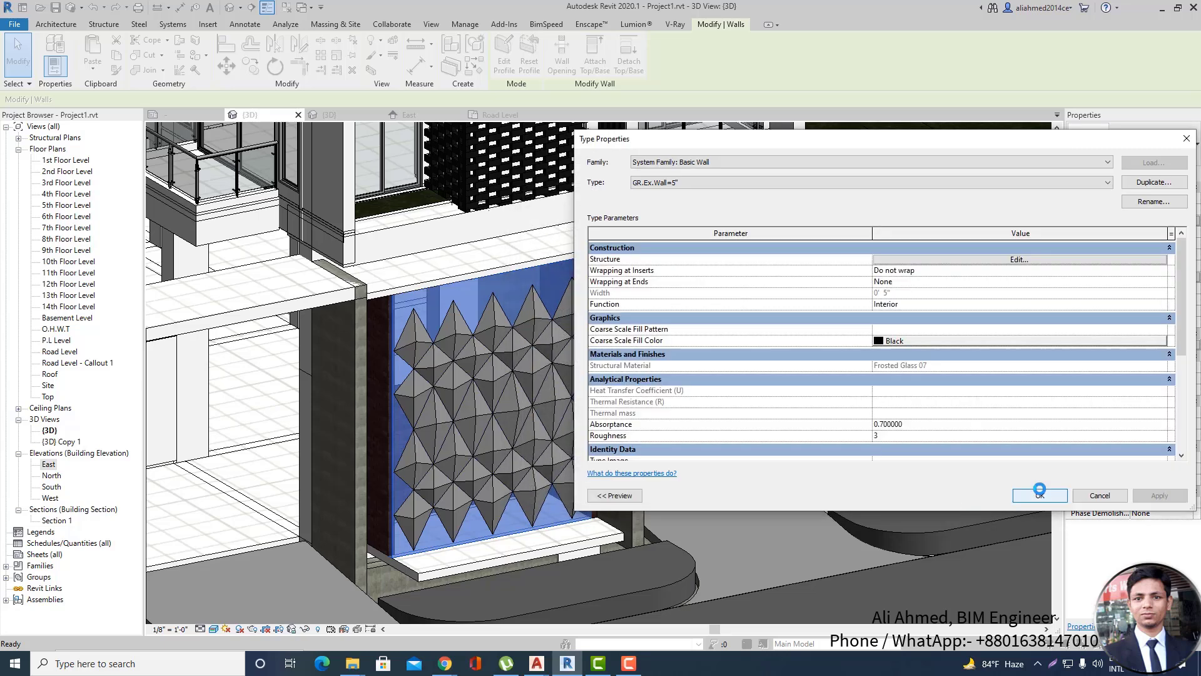
{"action": "left_click", "coordinate": [1040, 492]}
{"action": "key", "text": "Escape"}
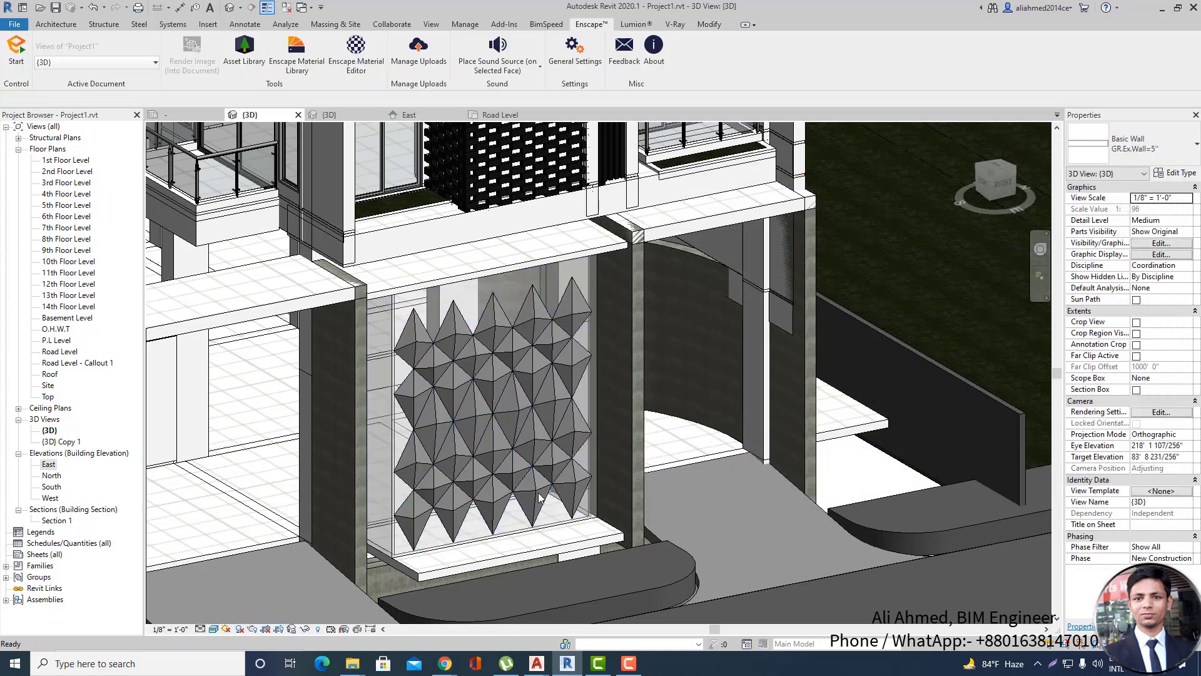
Inspect the panels against the glass wall and check the properties of the first top-row Wall Fram panel.
{"action": "scroll", "coordinate": [491, 416], "scroll_direction": "up", "scroll_amount": 3}
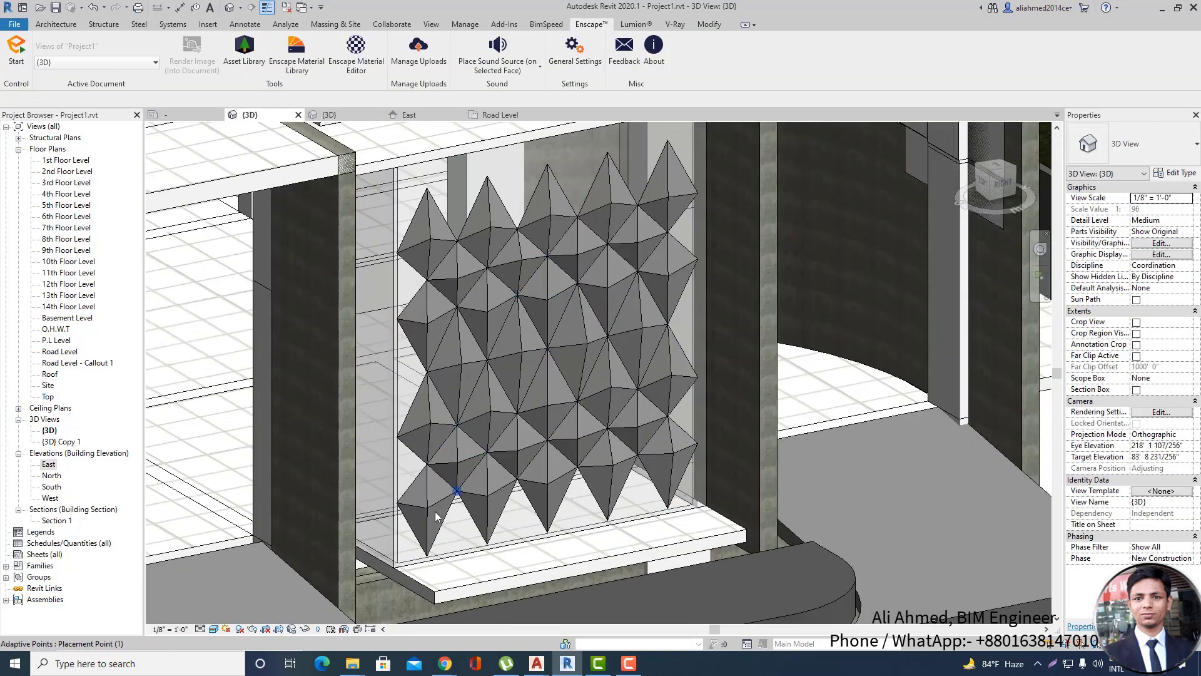
{"action": "scroll", "coordinate": [417, 573], "scroll_direction": "up", "scroll_amount": 3}
{"action": "scroll", "coordinate": [393, 549], "scroll_direction": "down", "scroll_amount": 5}
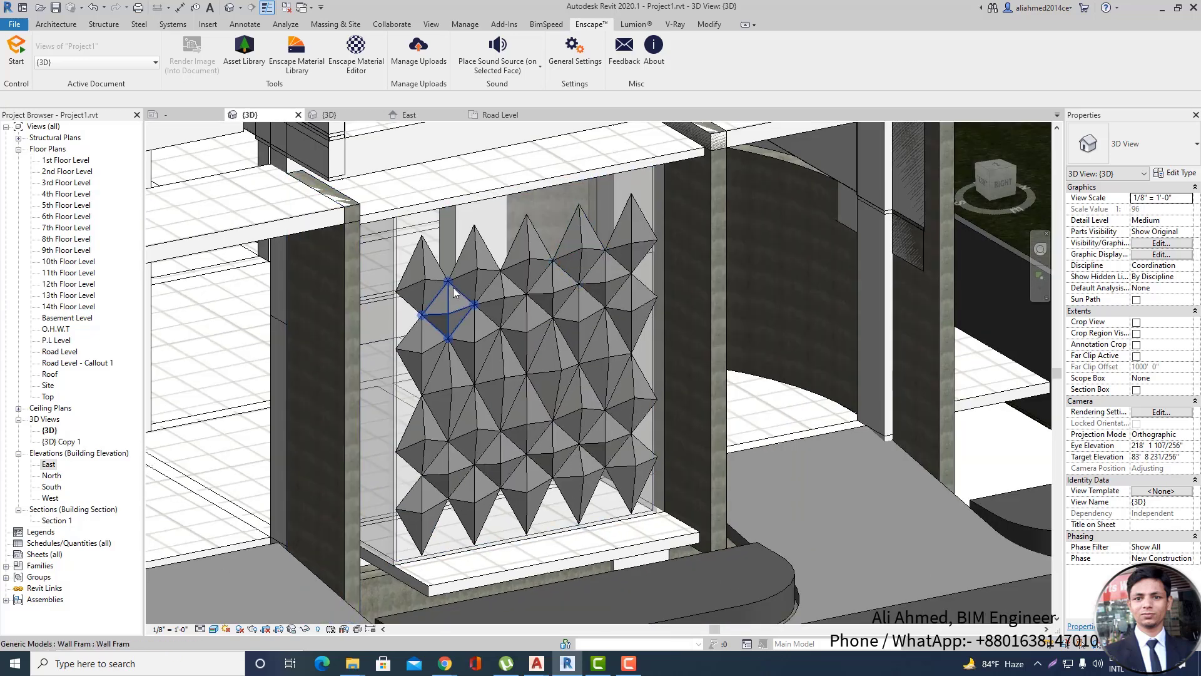
{"action": "left_click", "coordinate": [424, 281]}
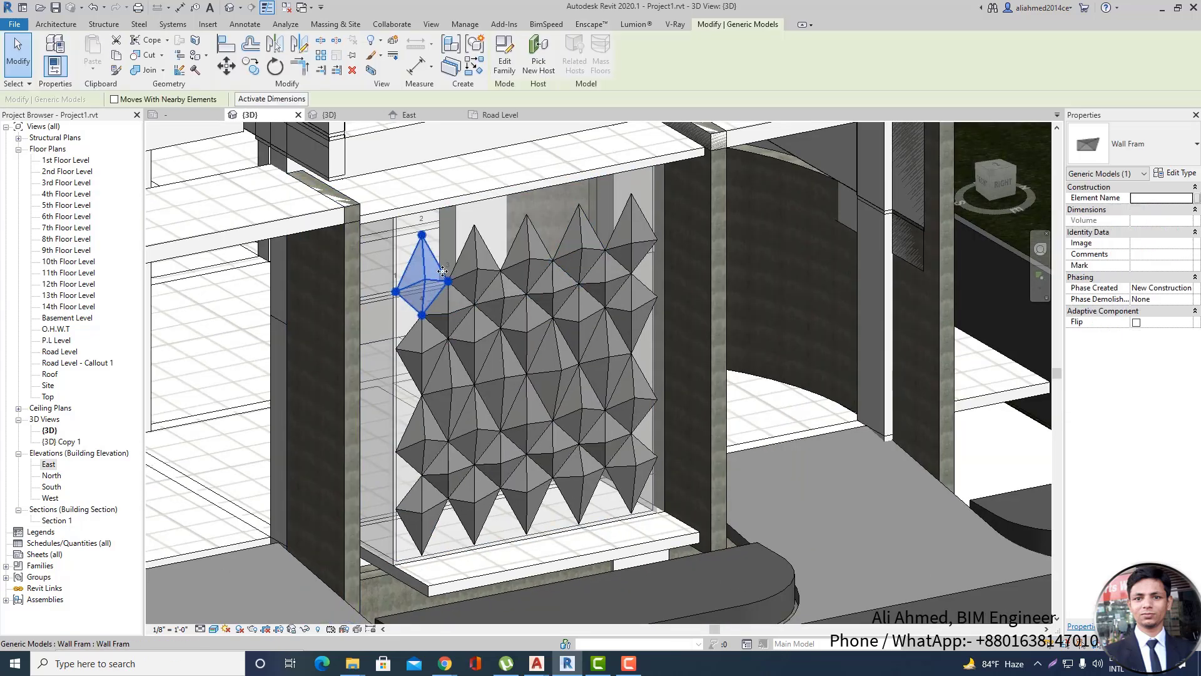
{"action": "key", "text": "Escape"}
Open the Enscape Material Library and look through the Metals, Stones, Roads, Plaster and Plastics categories.
{"action": "left_click", "coordinate": [304, 55]}
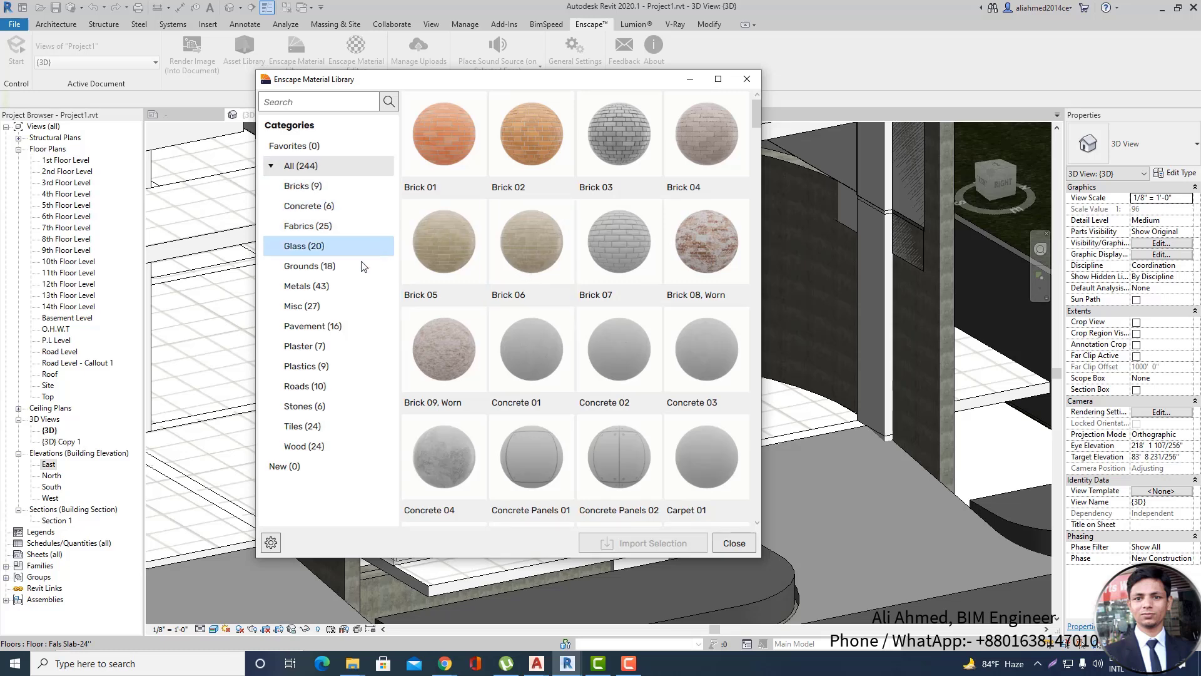
{"action": "left_click", "coordinate": [327, 288]}
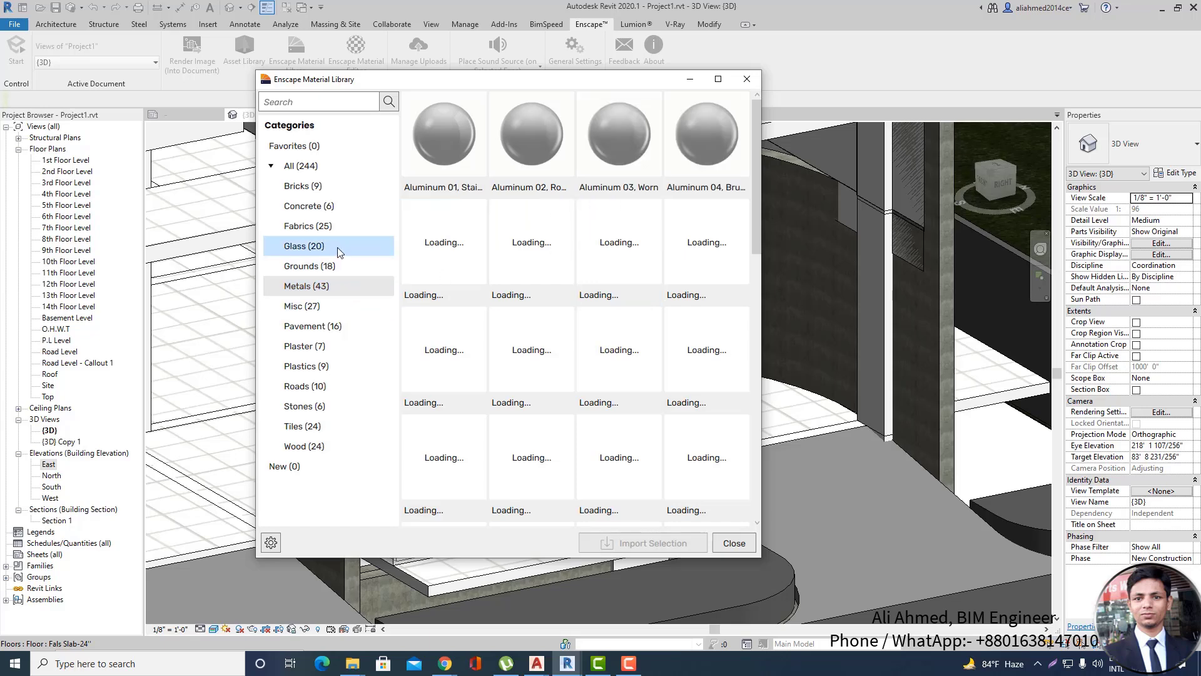
{"action": "left_click", "coordinate": [326, 406]}
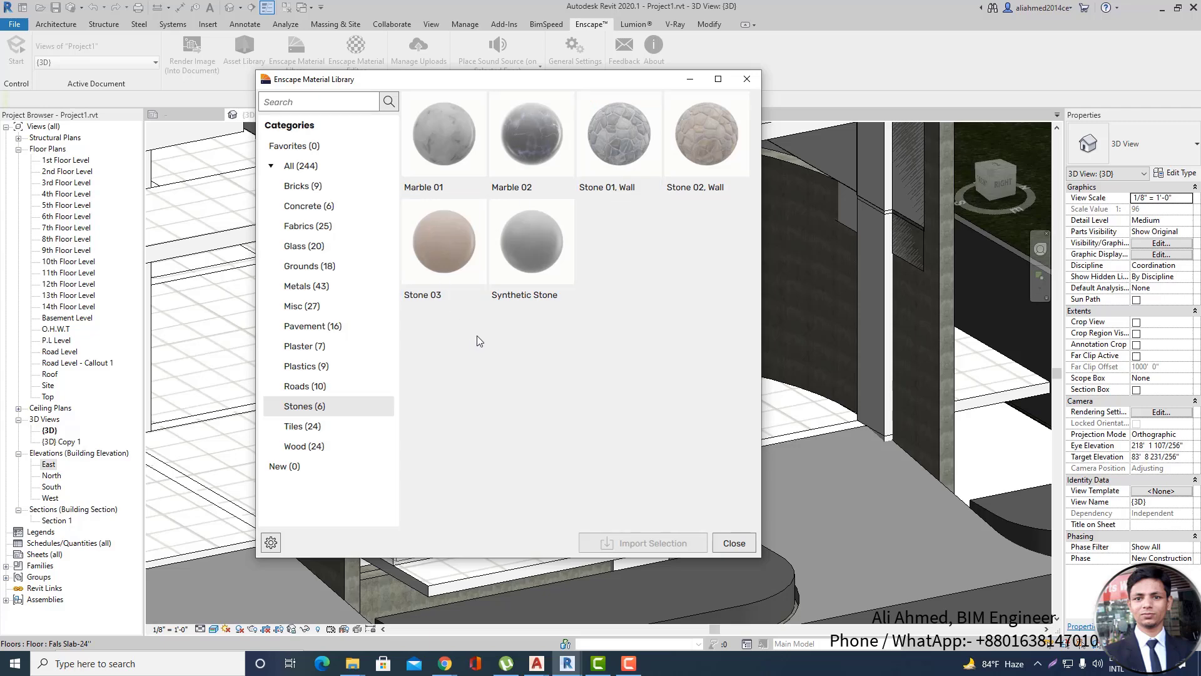
{"action": "left_click", "coordinate": [312, 387]}
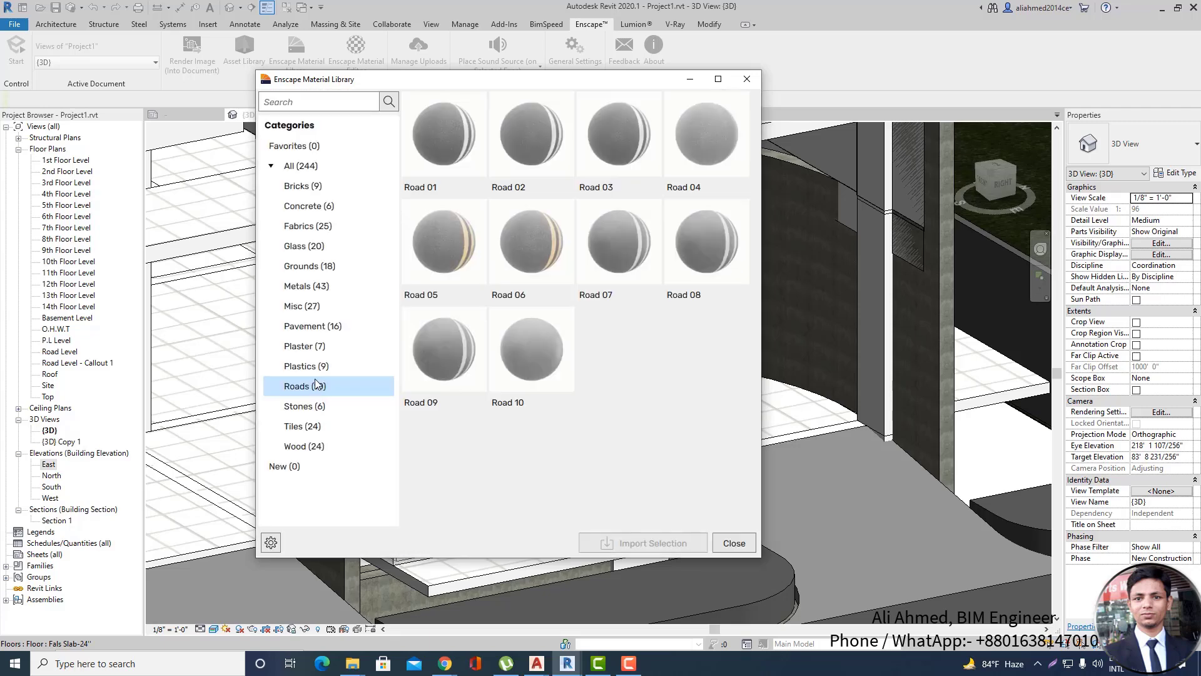
{"action": "left_click", "coordinate": [312, 366]}
{"action": "left_click", "coordinate": [309, 350]}
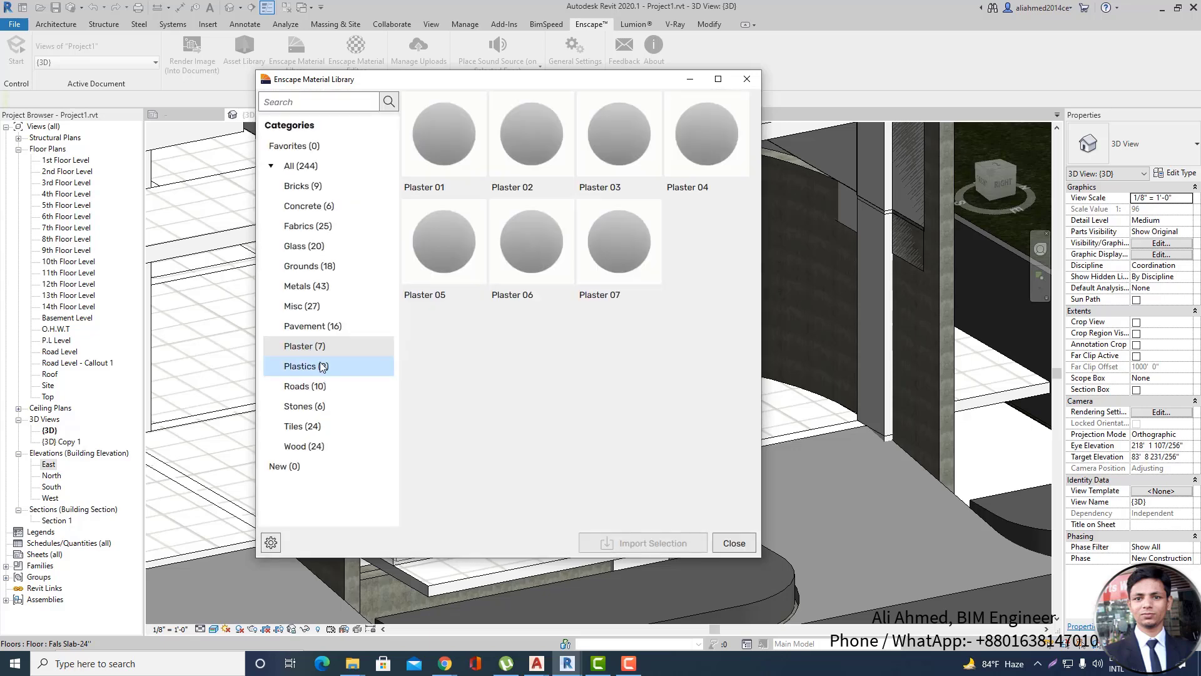
{"action": "left_click", "coordinate": [319, 365]}
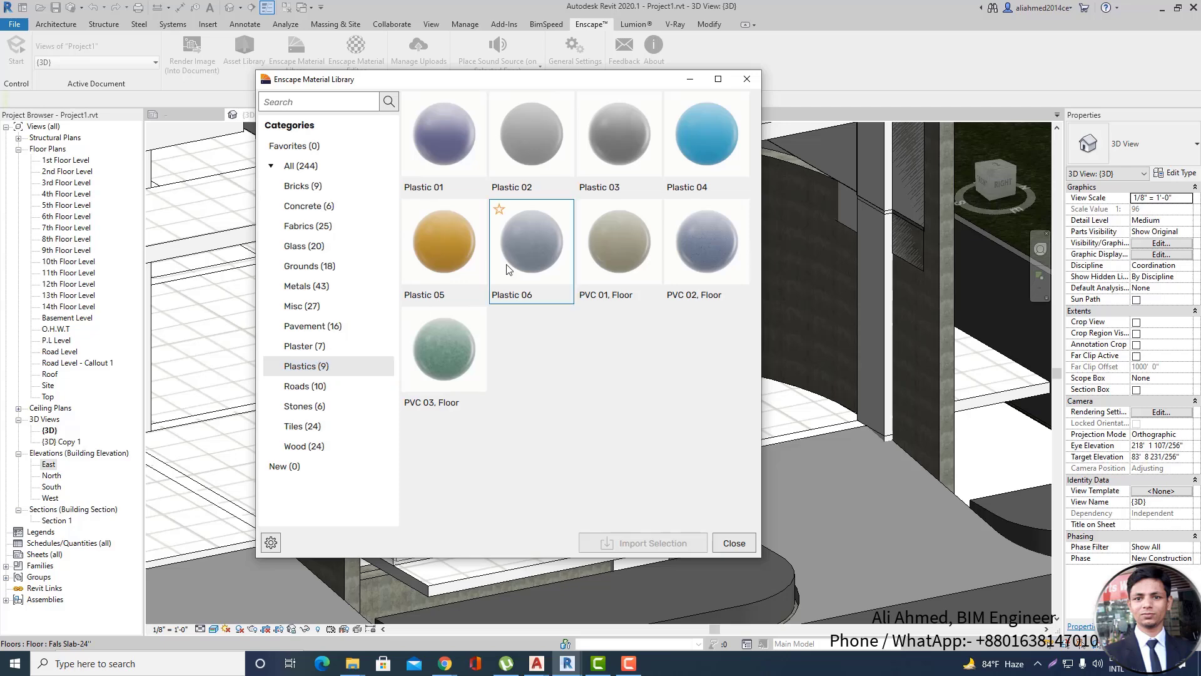
Import Plastic 01, Plastic 04 and PVC 02, Floor from the Plastics category into the project.
{"action": "left_click", "coordinate": [448, 142]}
{"action": "left_click", "coordinate": [453, 374]}
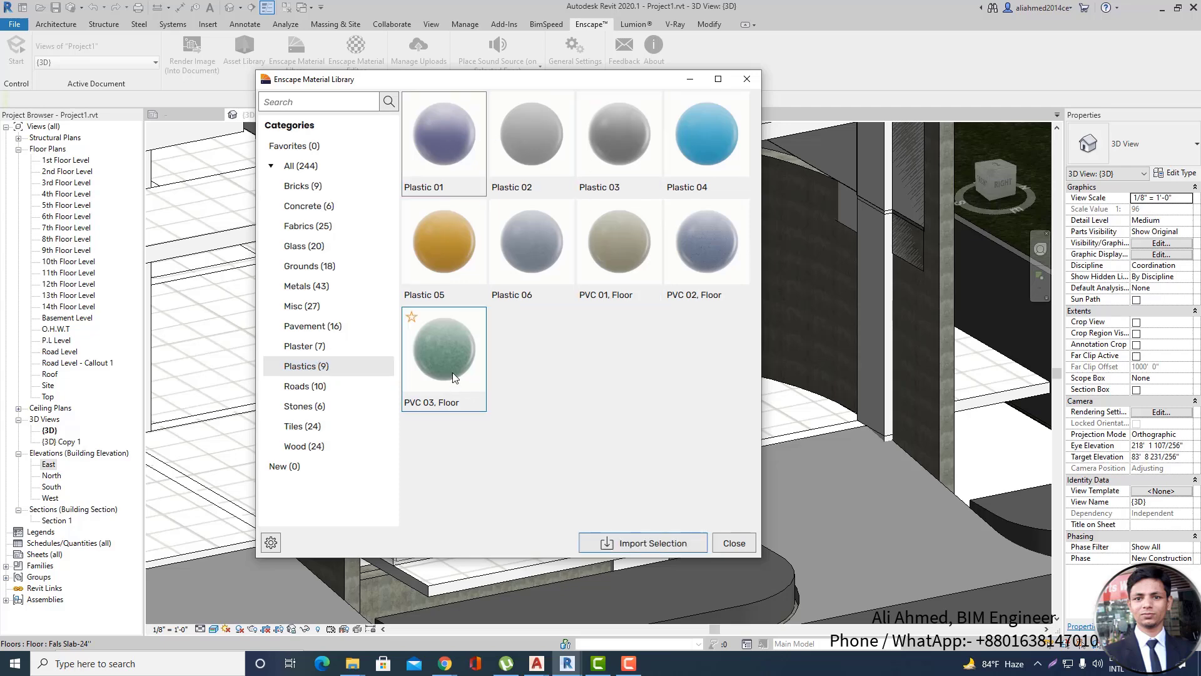
{"action": "left_click", "coordinate": [650, 542]}
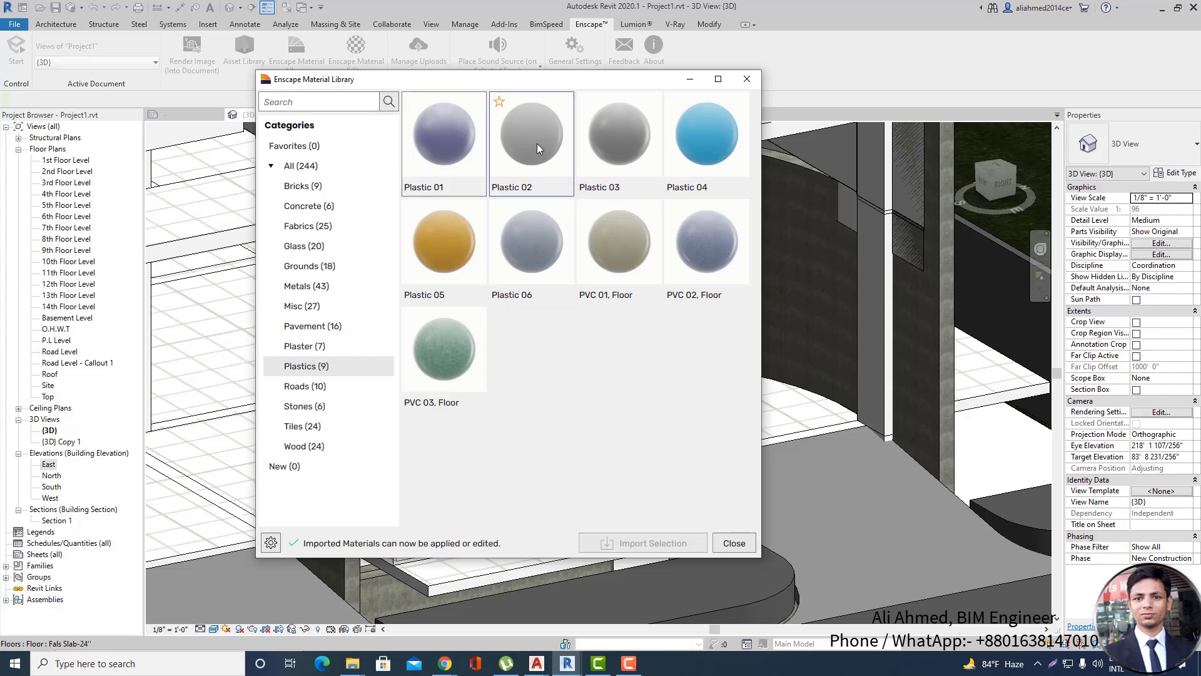
{"action": "left_click", "coordinate": [537, 188]}
{"action": "left_click", "coordinate": [644, 543]}
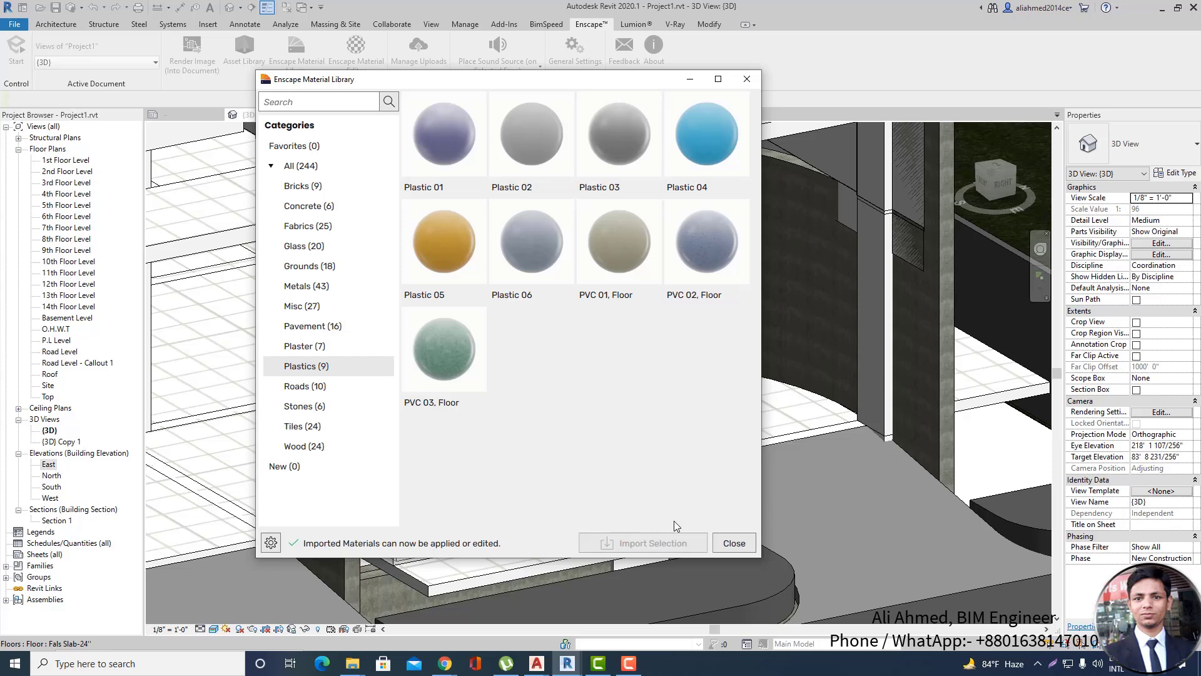
{"action": "left_click", "coordinate": [705, 147]}
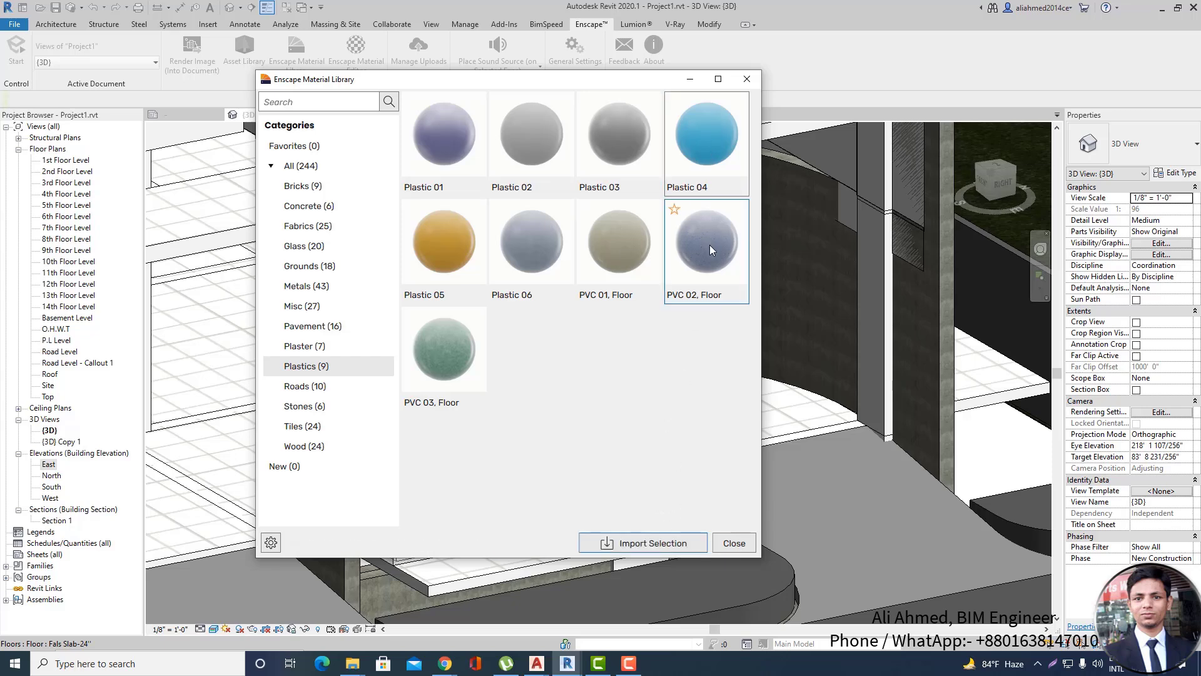
{"action": "left_click", "coordinate": [664, 541]}
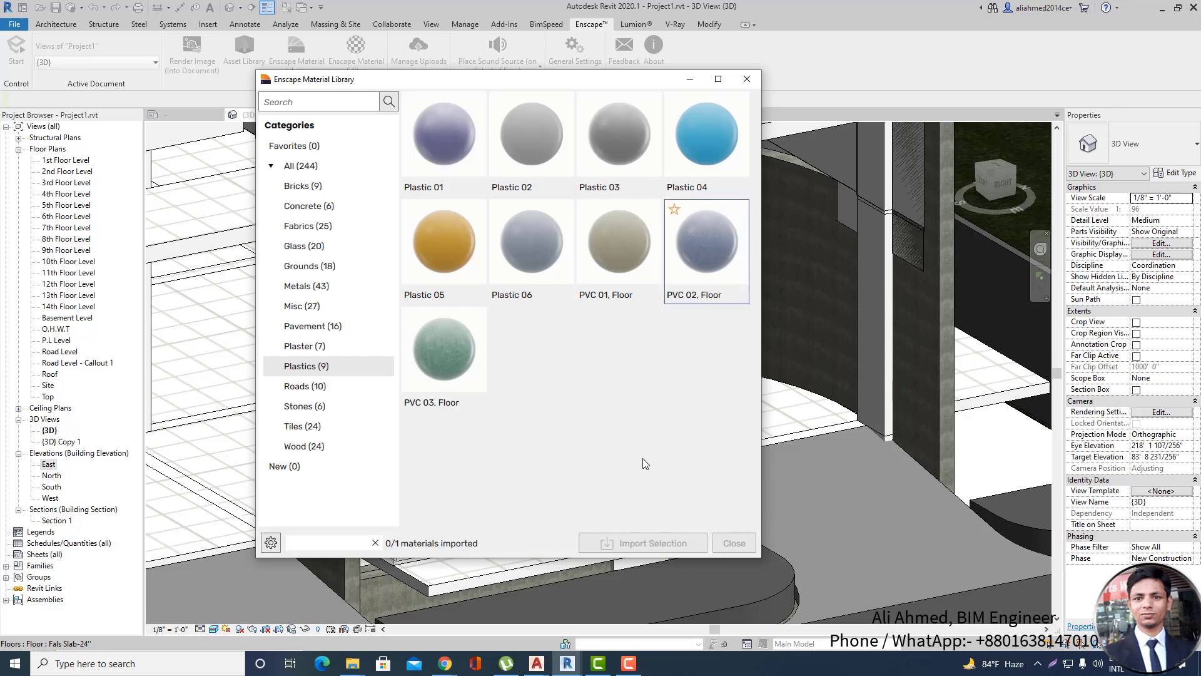
{"action": "left_click", "coordinate": [700, 244]}
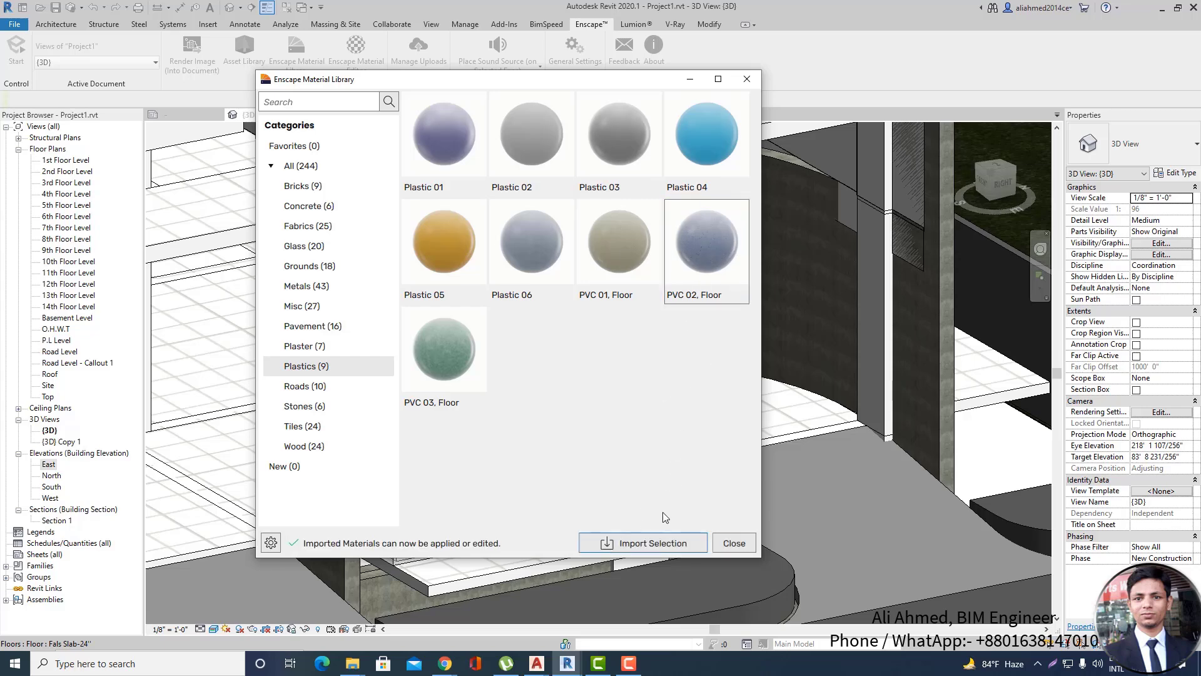
{"action": "left_click", "coordinate": [653, 542]}
Look through the Plaster, Roads and Stones categories and close the Enscape Material Library.
{"action": "left_click", "coordinate": [304, 348]}
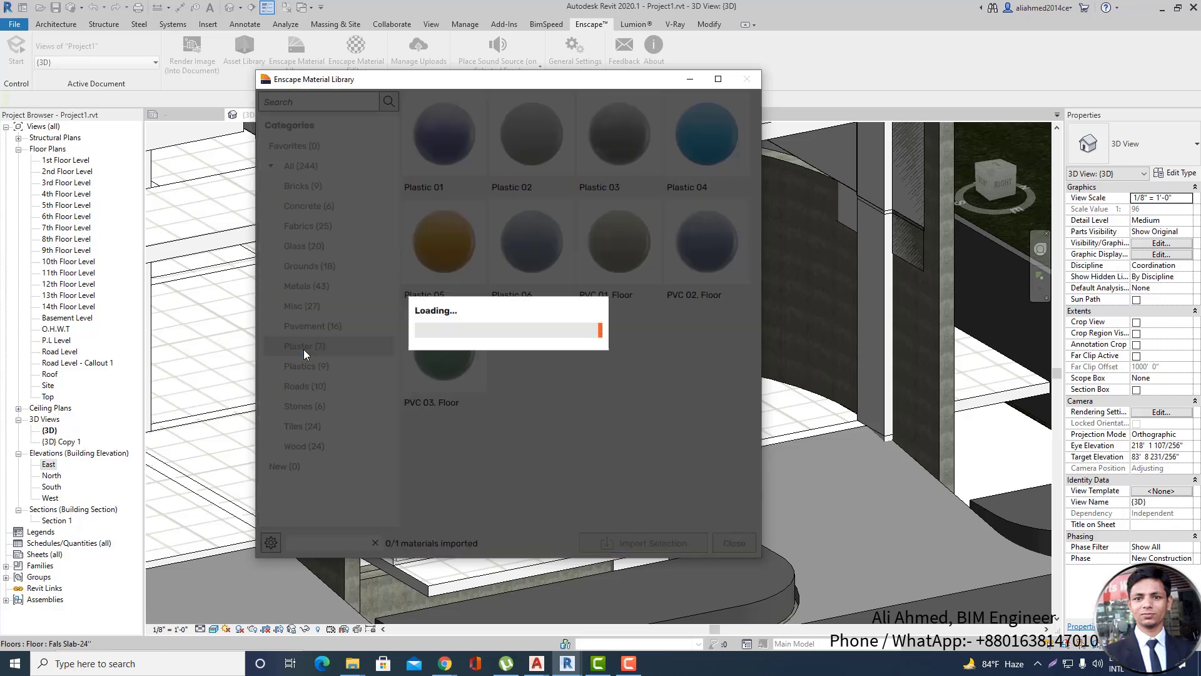
{"action": "left_click", "coordinate": [306, 386]}
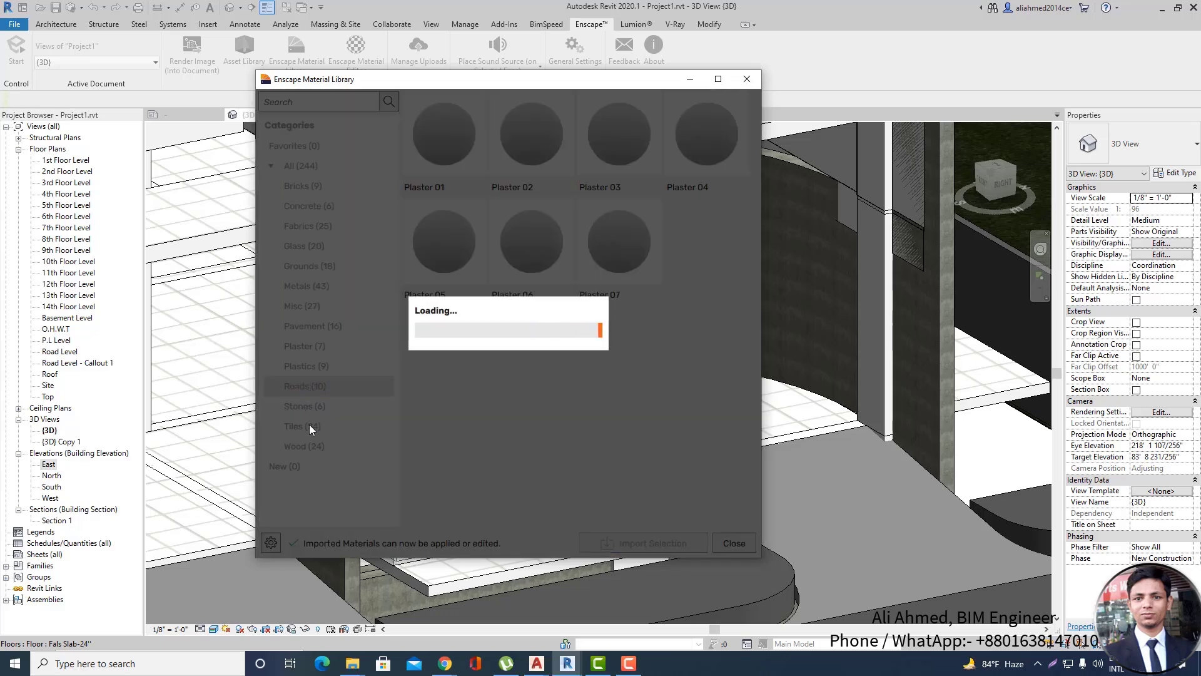
{"action": "left_click", "coordinate": [304, 408]}
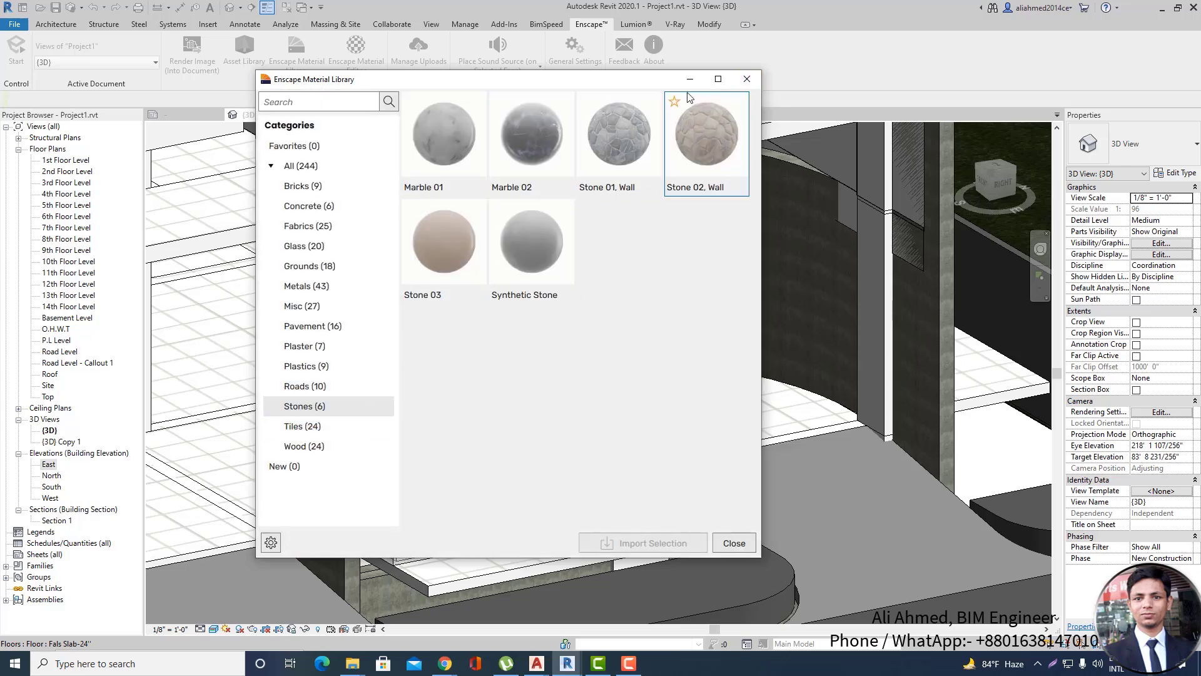
{"action": "left_click", "coordinate": [747, 79]}
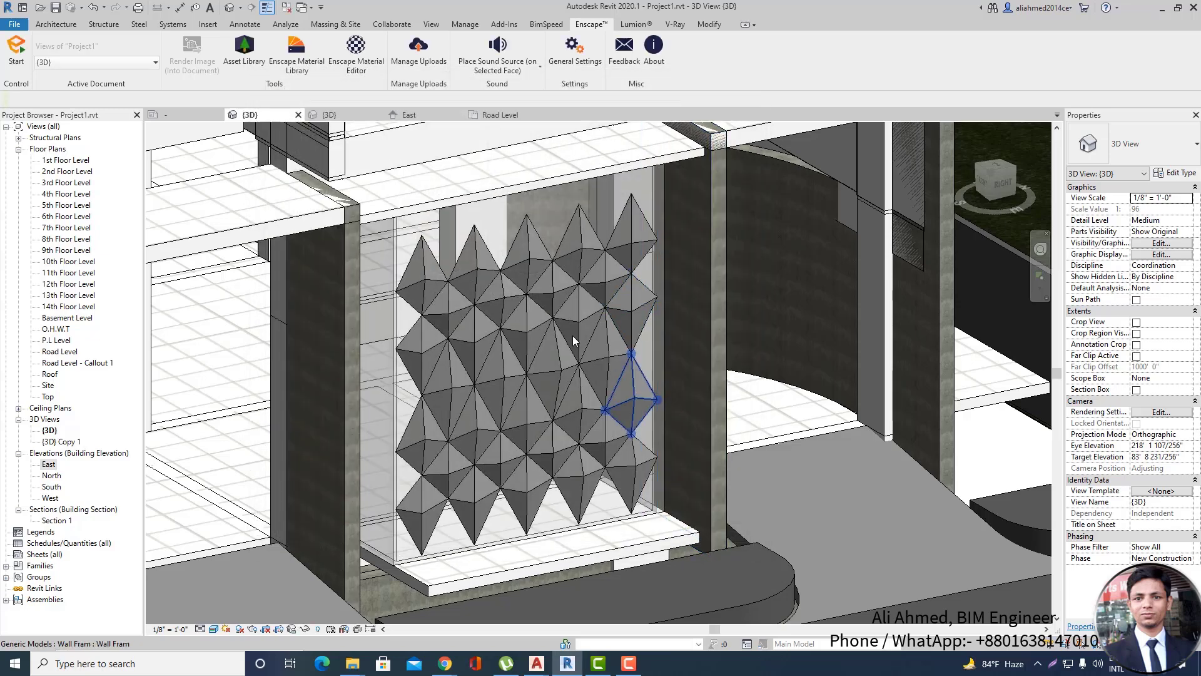
Set material parameter A of the Wall Fram type to Plastic 01, found by searching the project materials for plastic.
{"action": "left_click", "coordinate": [426, 265]}
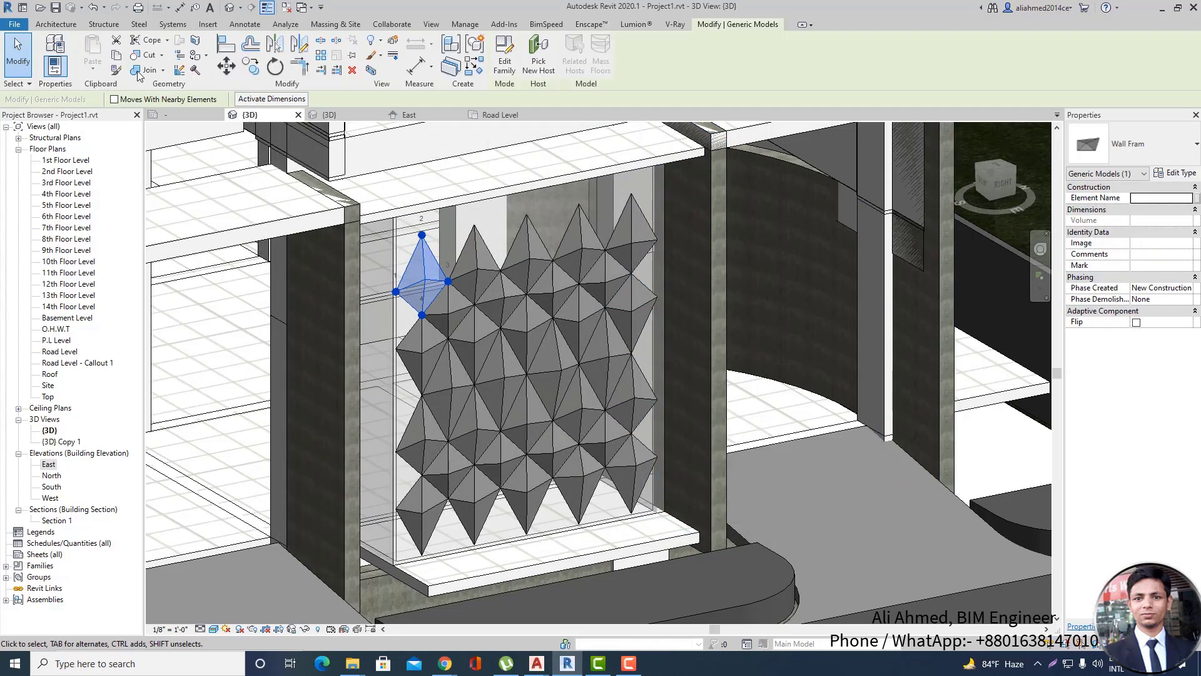
{"action": "left_click", "coordinate": [63, 51]}
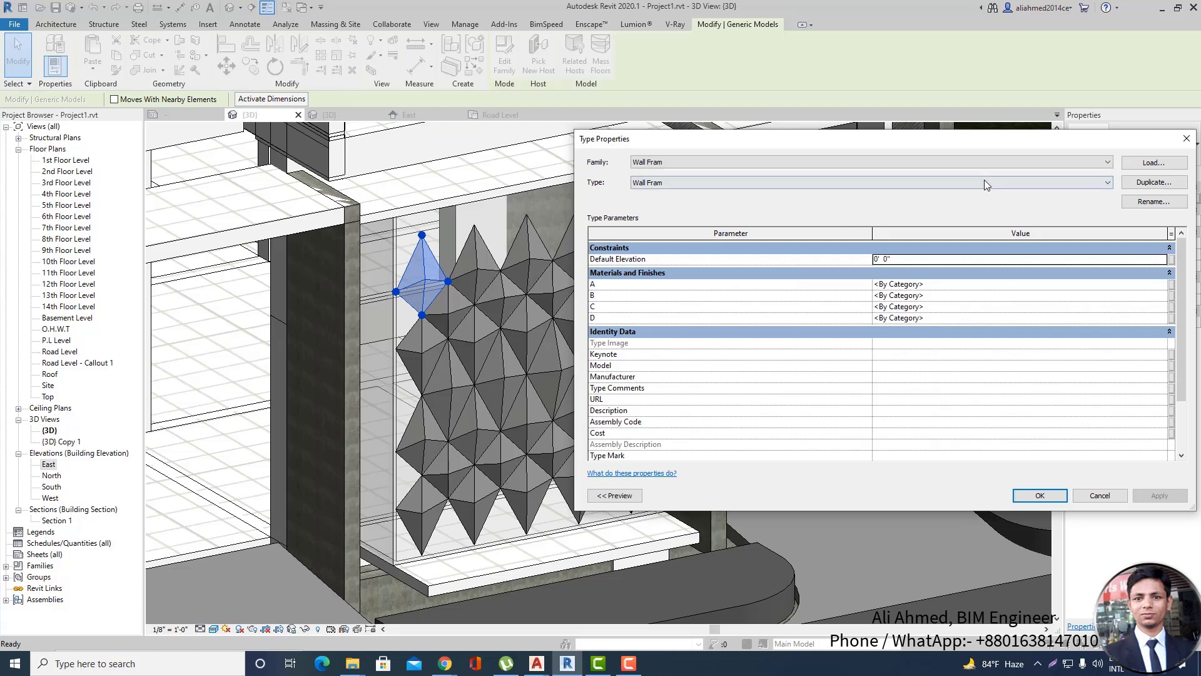
{"action": "left_click", "coordinate": [1020, 284]}
{"action": "left_click", "coordinate": [1167, 284]}
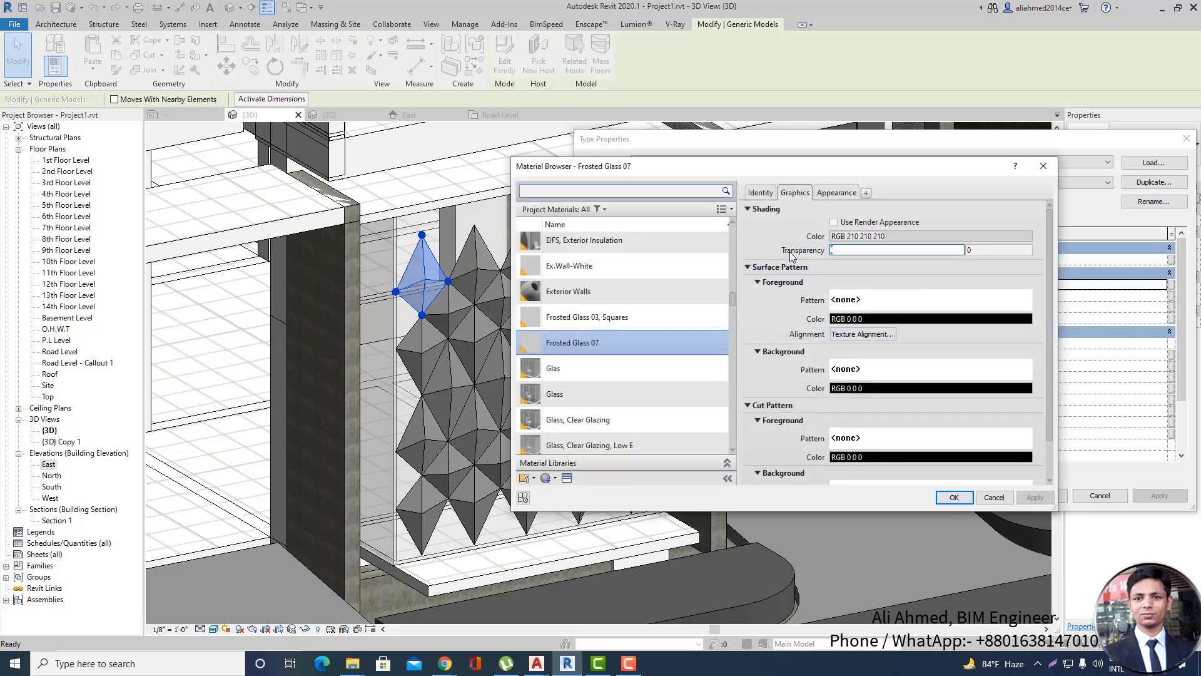
{"action": "left_click", "coordinate": [665, 191]}
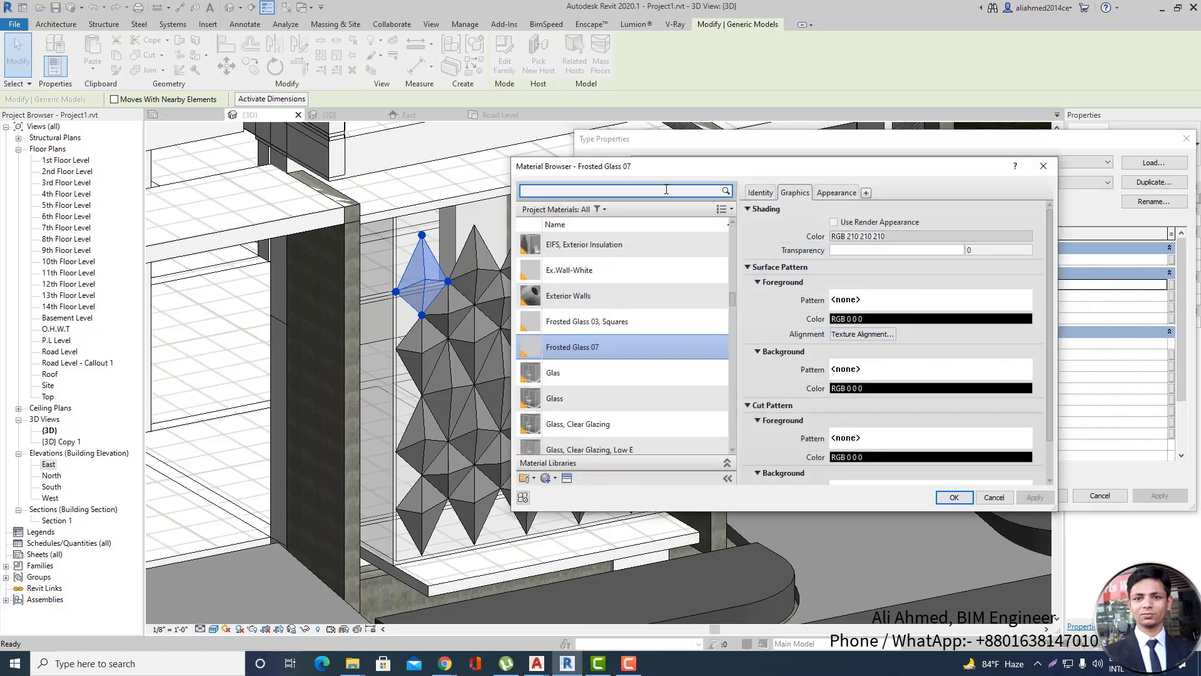
{"action": "type", "text": "plastic"}
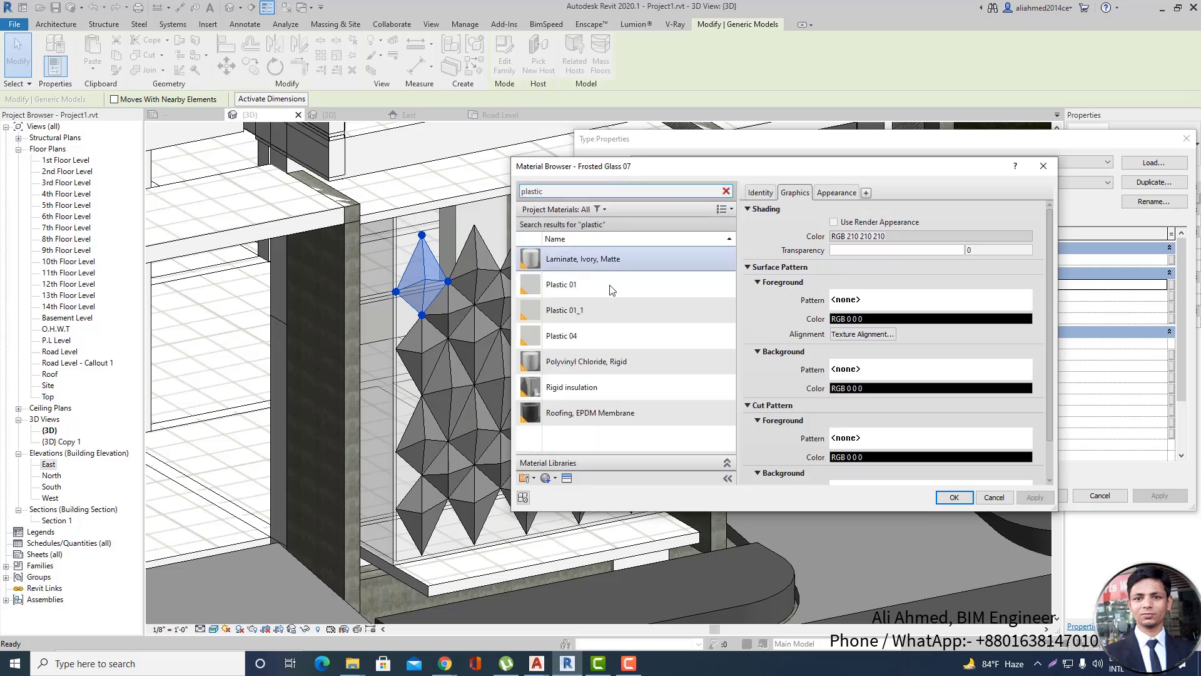
{"action": "left_click", "coordinate": [620, 284]}
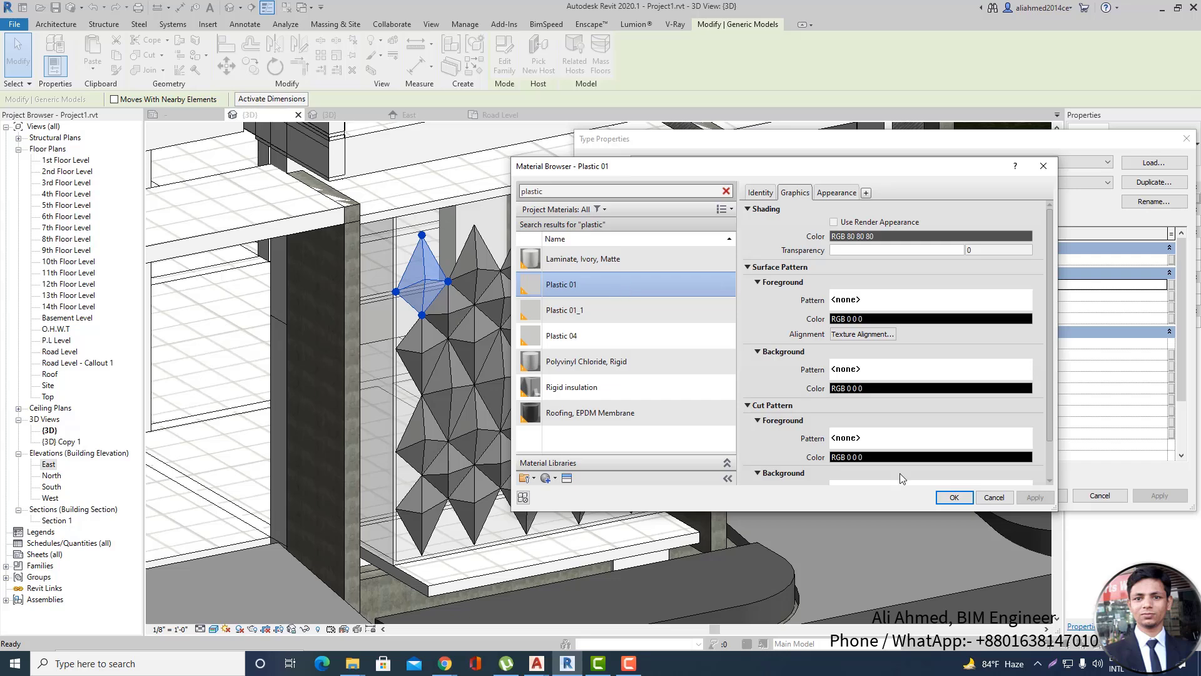
{"action": "left_click", "coordinate": [960, 499]}
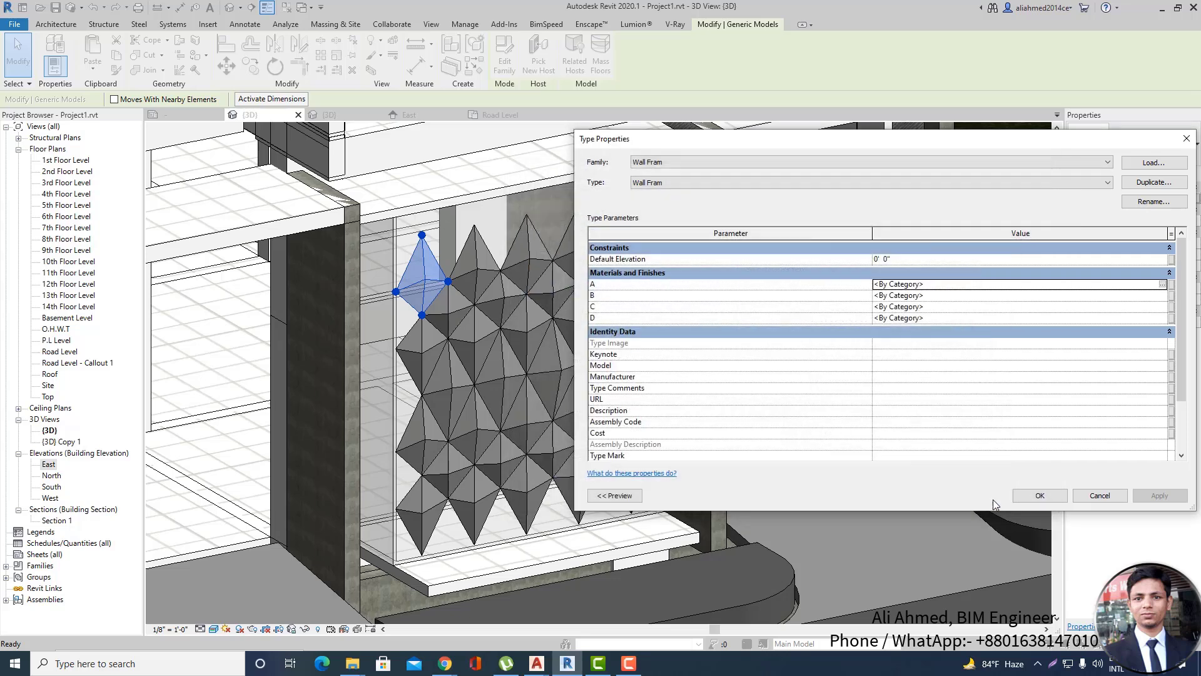
{"action": "left_click", "coordinate": [1039, 495]}
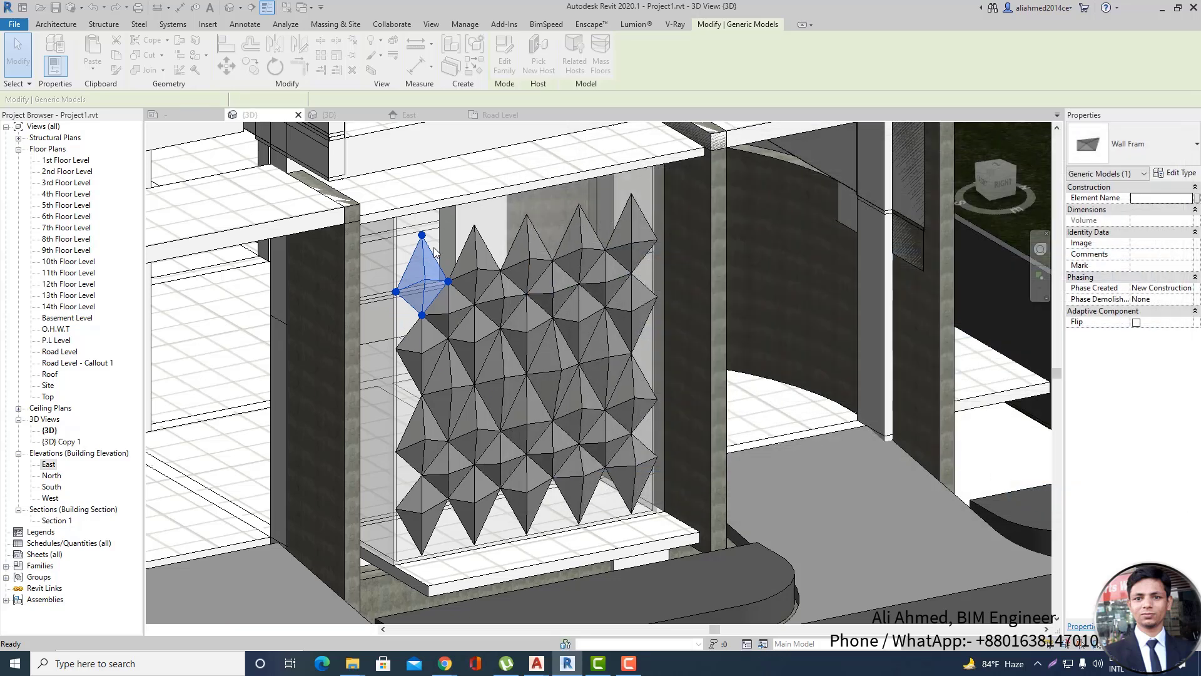
Clear the selection, inspect the panels' facets up close, and pick a visual style for the 3D view.
{"action": "scroll", "coordinate": [426, 274], "scroll_direction": "up", "scroll_amount": 3}
{"action": "key", "text": "Escape"}
{"action": "scroll", "coordinate": [473, 277], "scroll_direction": "up", "scroll_amount": 3}
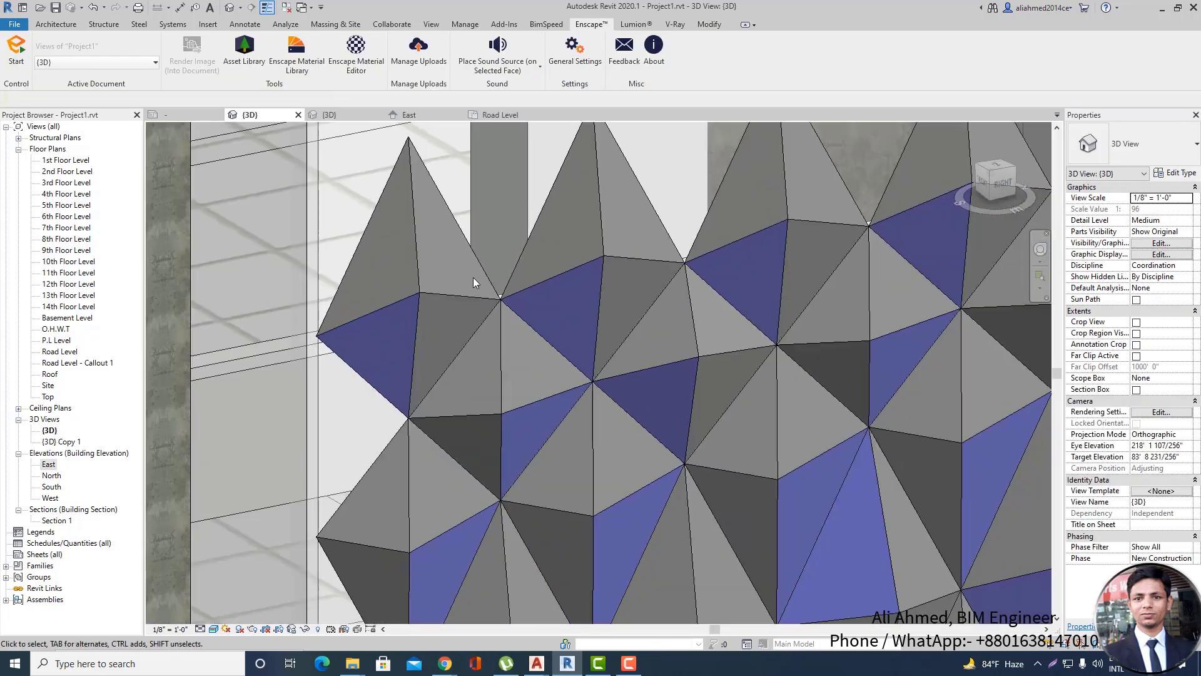
{"action": "scroll", "coordinate": [379, 282], "scroll_direction": "down", "scroll_amount": 3}
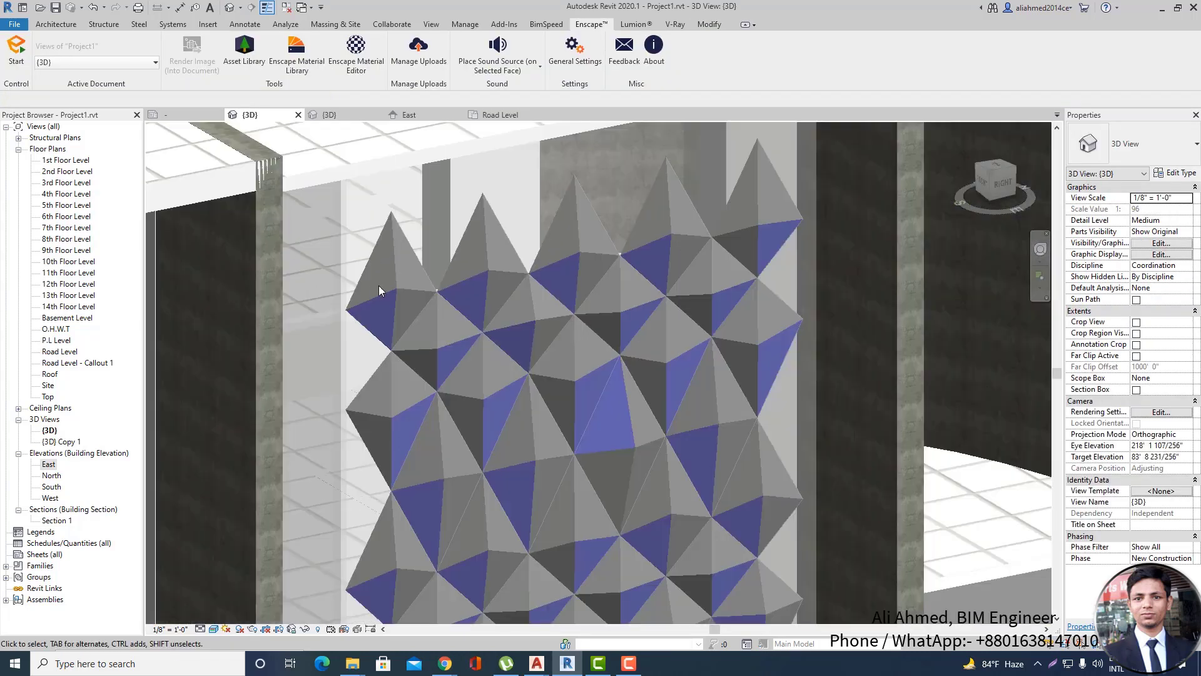
{"action": "left_click", "coordinate": [214, 629]}
{"action": "left_click", "coordinate": [250, 606]}
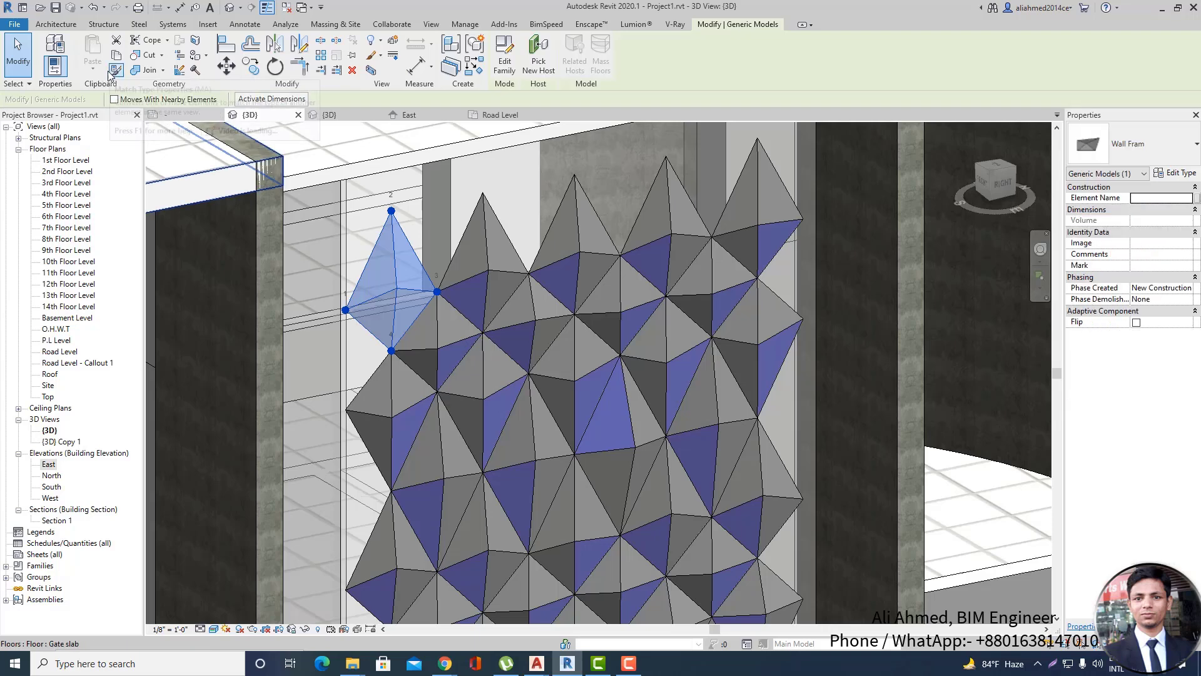
Create a new material named A for parameter B in the Wall Fram panel's type properties.
{"action": "left_click", "coordinate": [56, 45]}
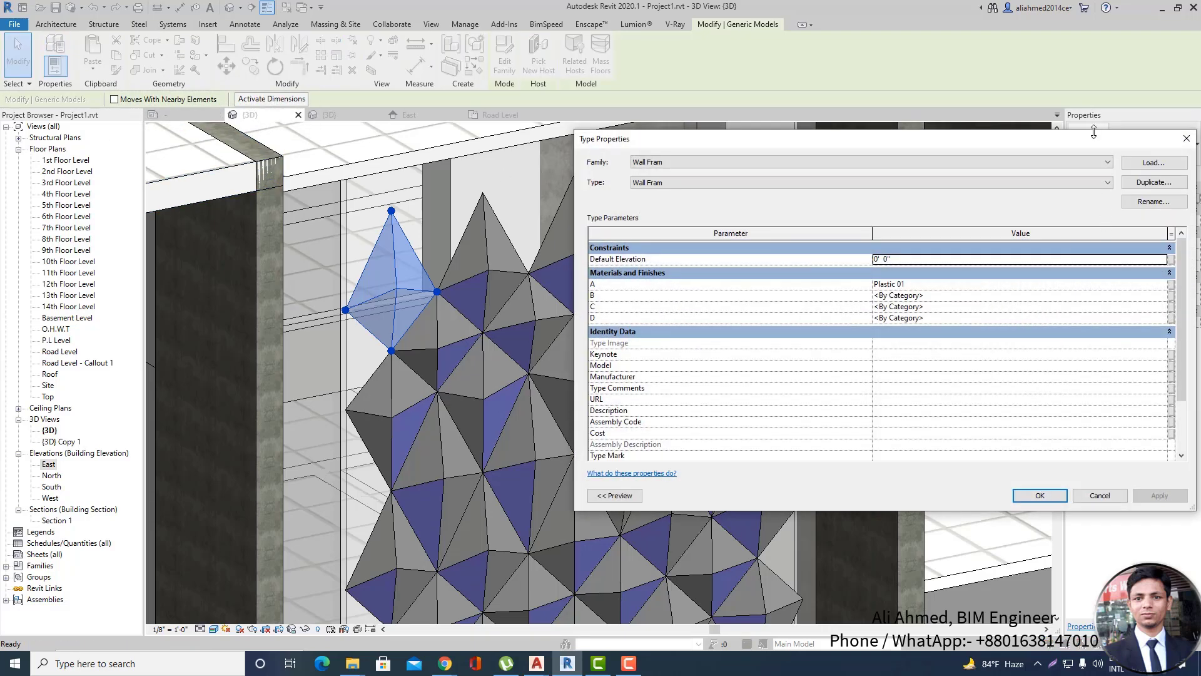
{"action": "left_click_drag", "start_coordinate": [1093, 132], "coordinate": [848, 115]}
{"action": "left_click_drag", "start_coordinate": [927, 123], "coordinate": [664, 137]}
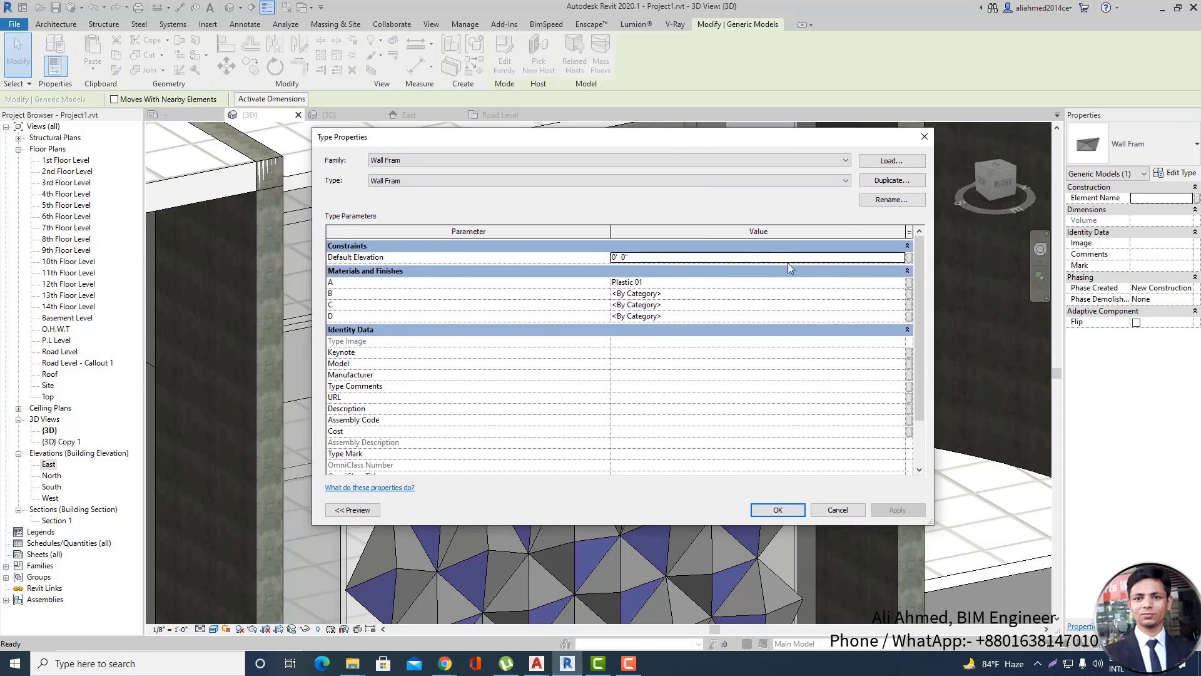
{"action": "left_click", "coordinate": [902, 293]}
{"action": "left_click", "coordinate": [902, 293]}
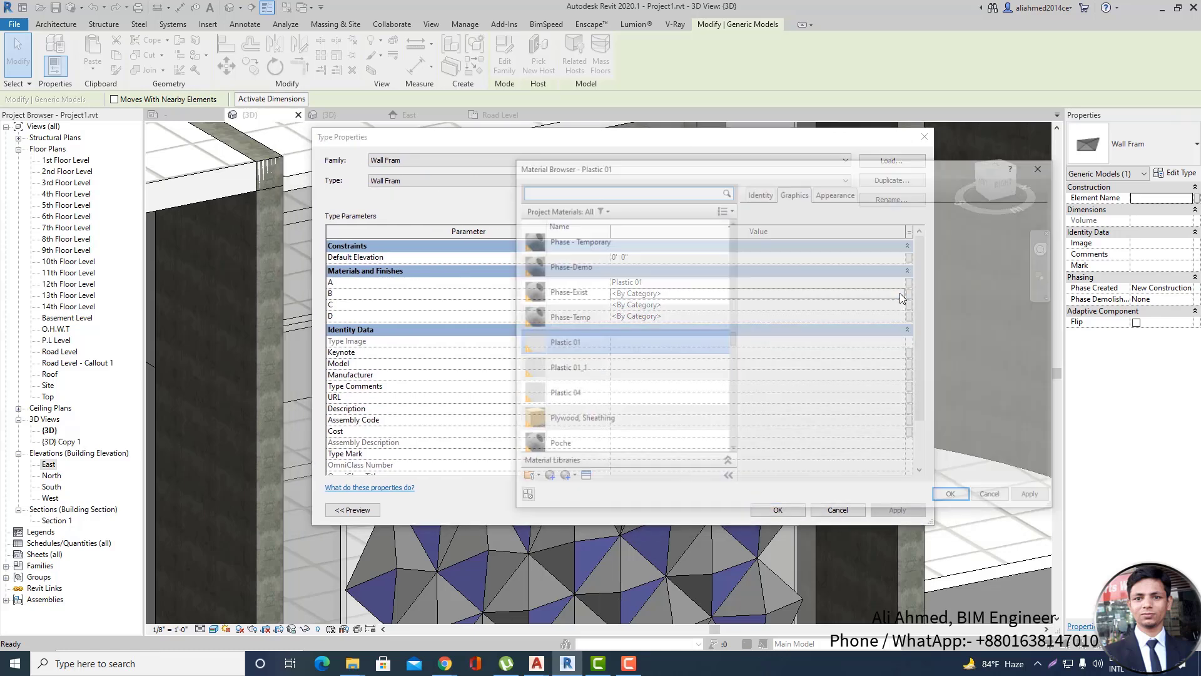
{"action": "left_click", "coordinate": [555, 478]}
{"action": "left_click", "coordinate": [581, 492]}
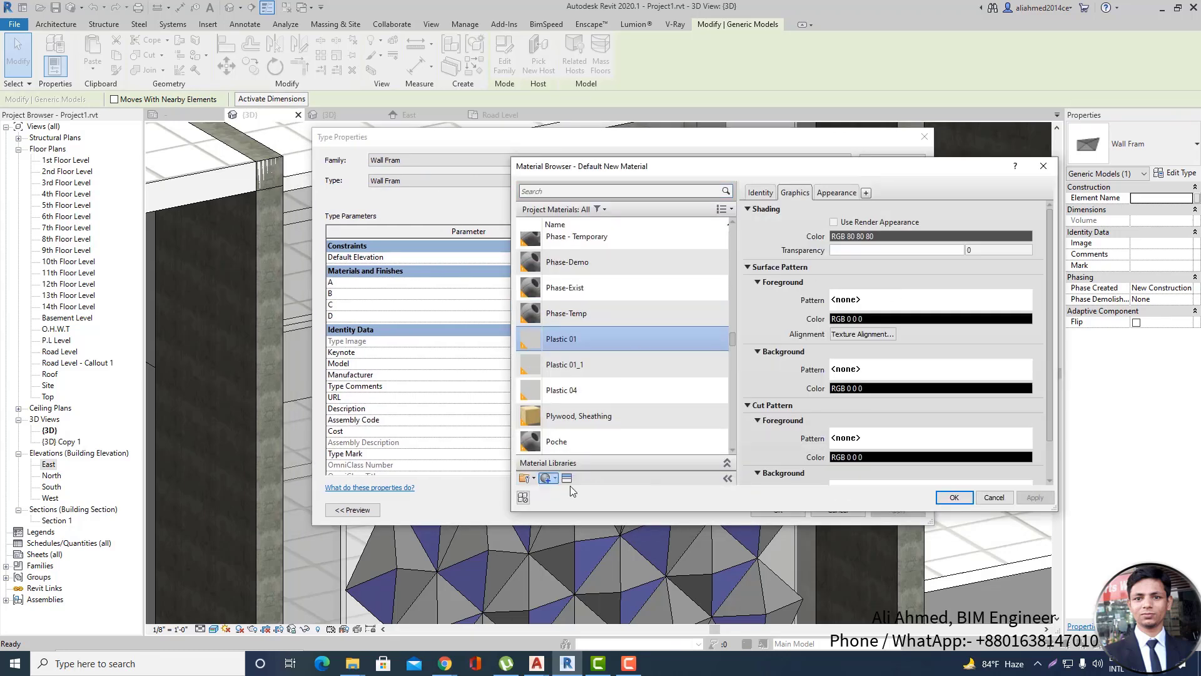
{"action": "left_click", "coordinate": [761, 192]}
{"action": "left_click", "coordinate": [931, 213]}
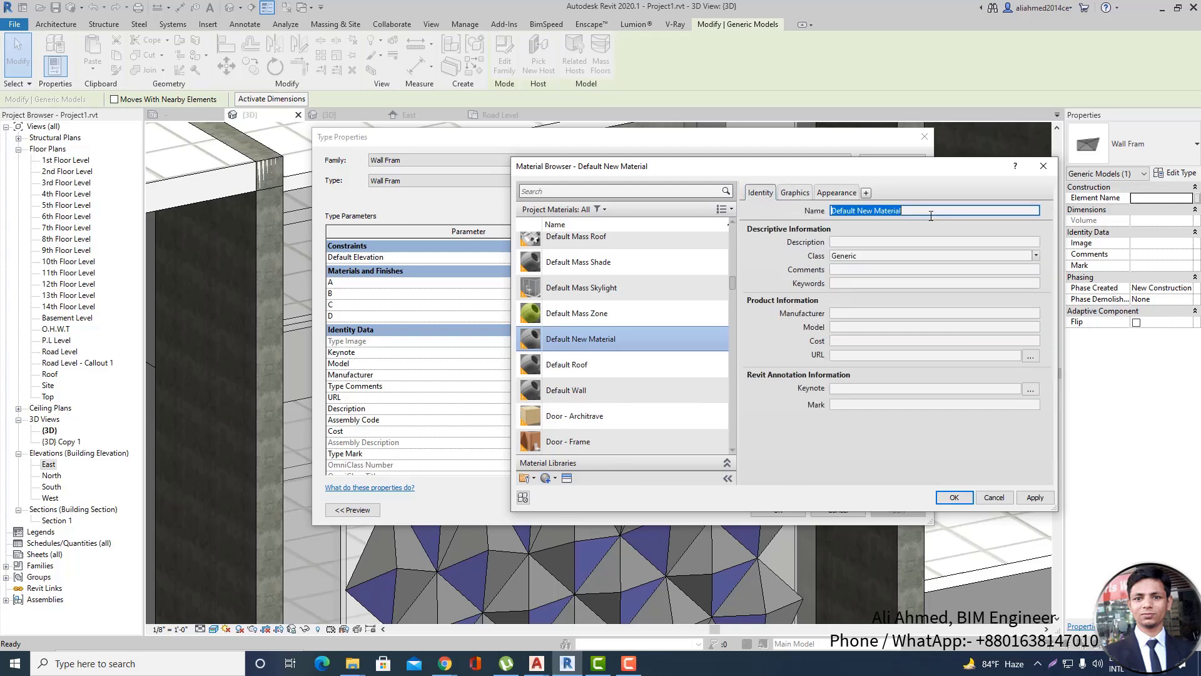
{"action": "type", "text": "A"}
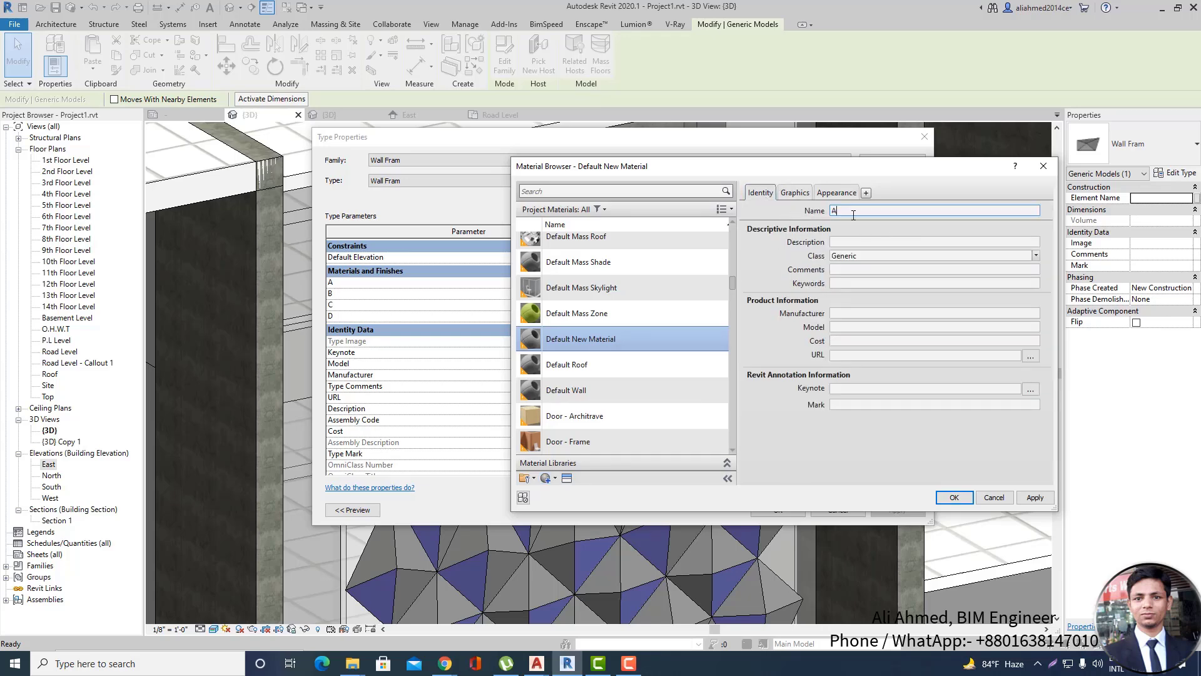
Shade material A by its render appearance and open the asset library to replace that appearance.
{"action": "left_click", "coordinate": [795, 193]}
{"action": "left_click", "coordinate": [834, 222]}
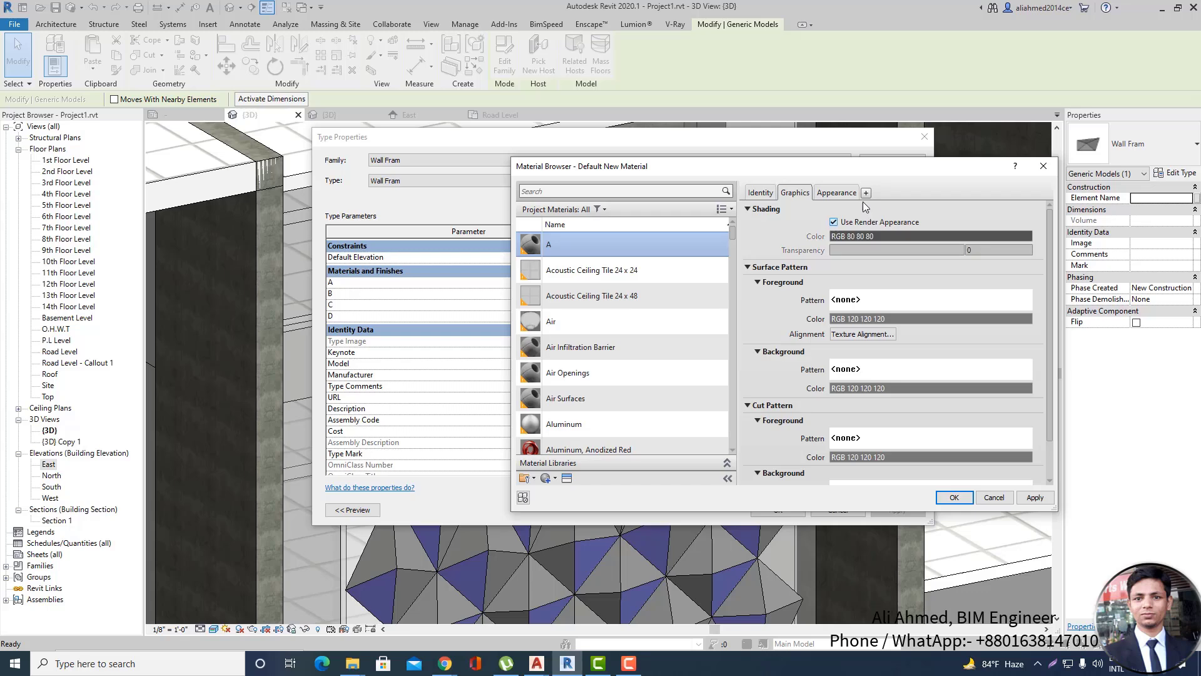
{"action": "left_click", "coordinate": [836, 192]}
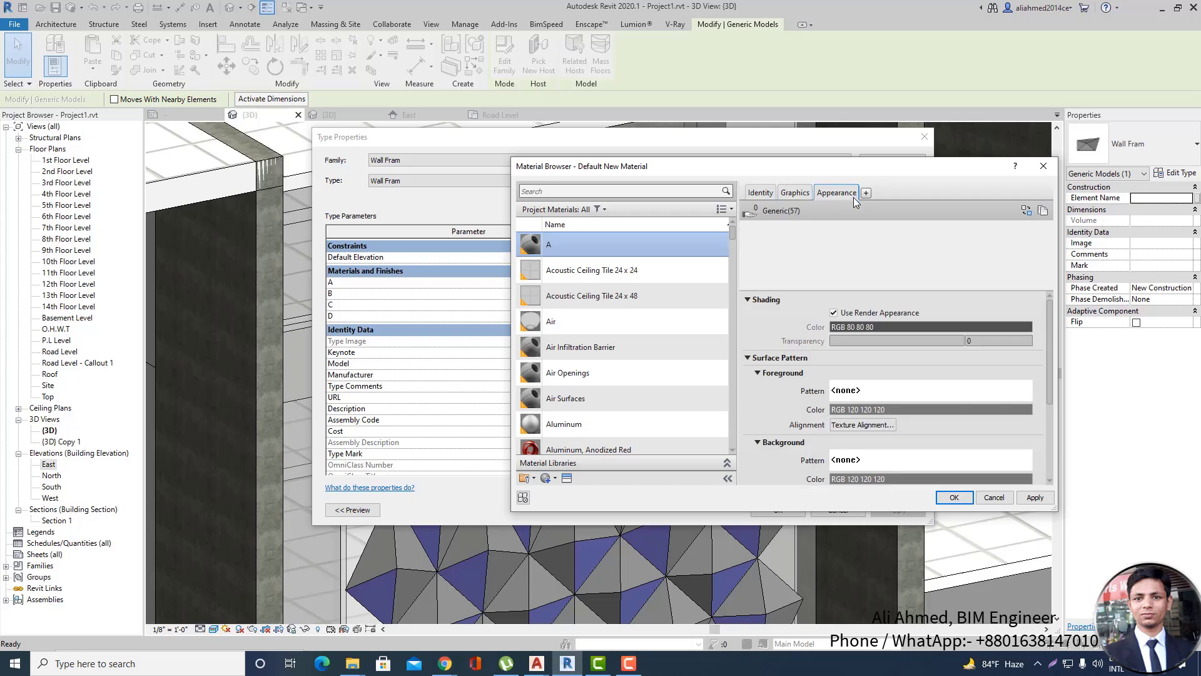
{"action": "left_click", "coordinate": [1026, 211]}
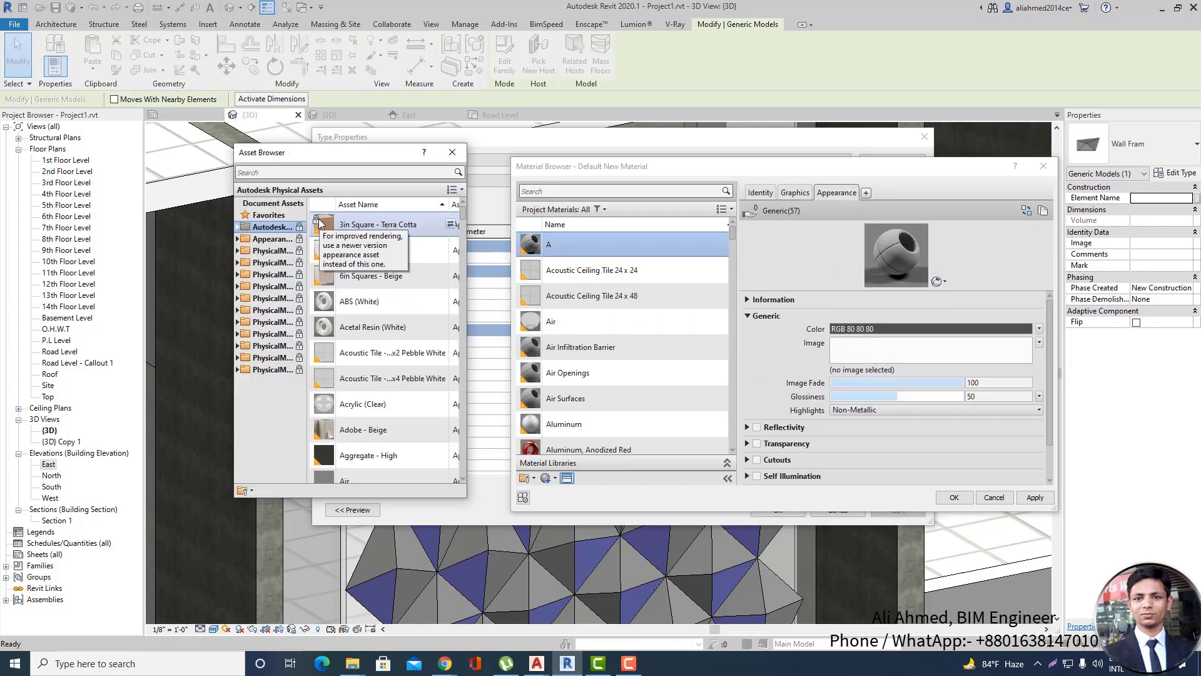
Look through the Appearance Library's Ceiling, Ceramic, Concrete, Stone, Roofing and Plastic categories for an appearance for material A.
{"action": "left_click", "coordinate": [244, 240]}
{"action": "left_click", "coordinate": [270, 250]}
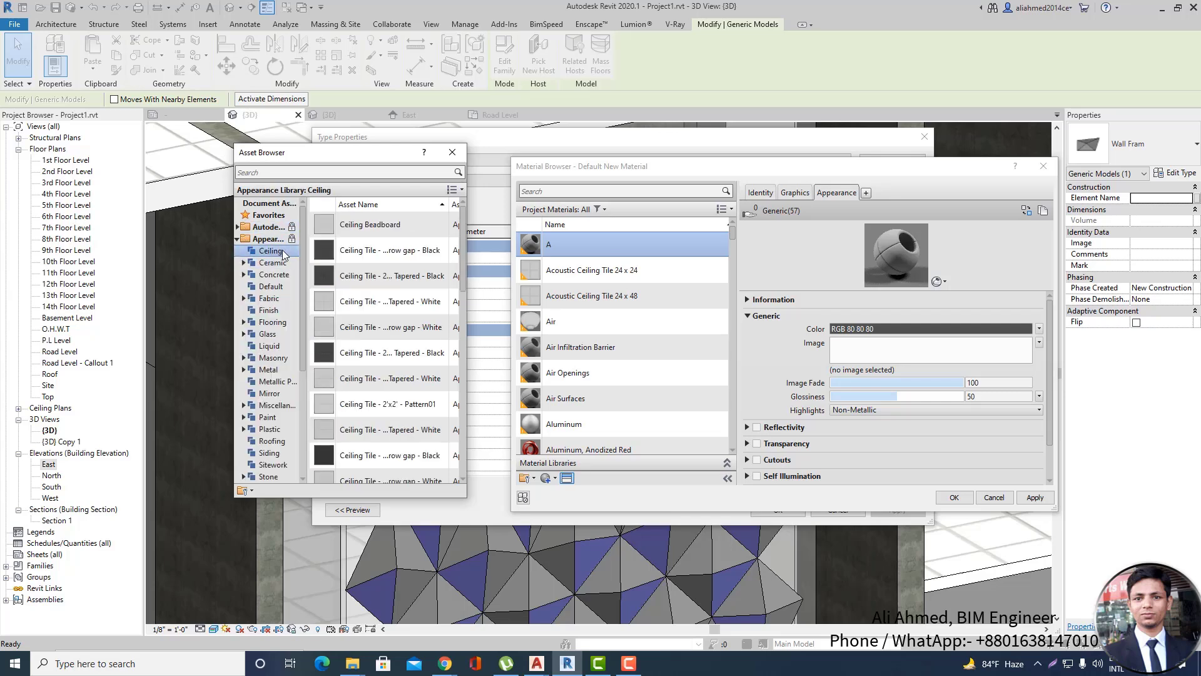
{"action": "left_click", "coordinate": [273, 262]}
{"action": "left_click", "coordinate": [273, 275]}
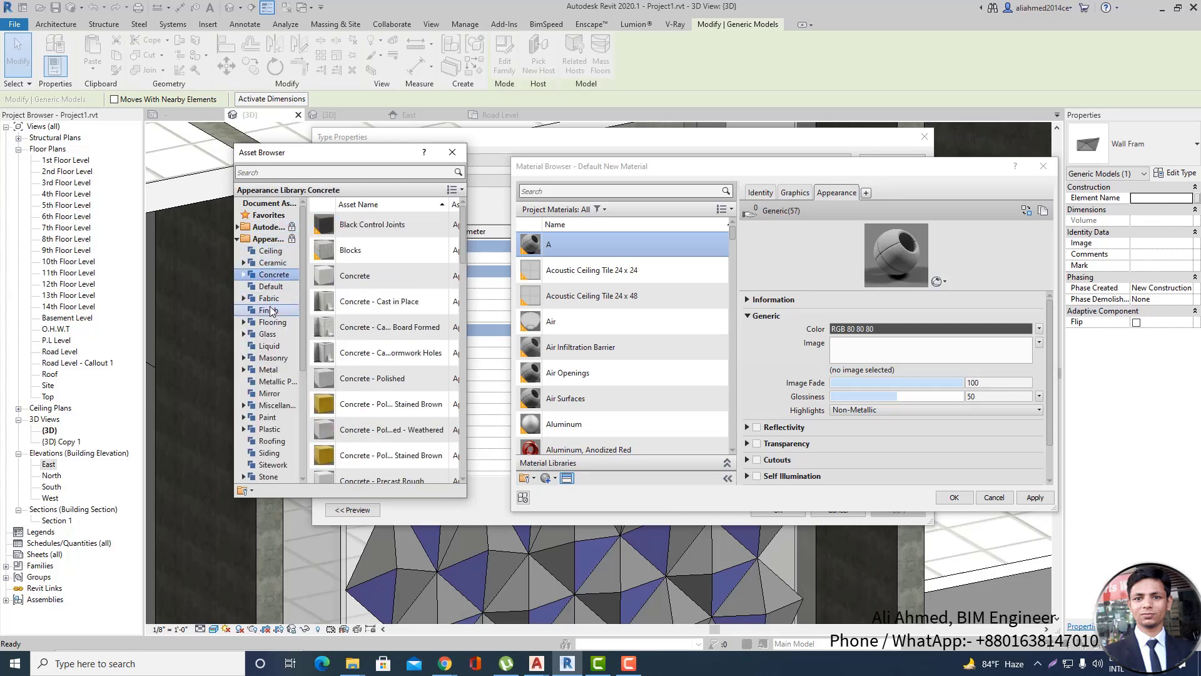
{"action": "scroll", "coordinate": [305, 353], "scroll_direction": "down", "scroll_amount": 5}
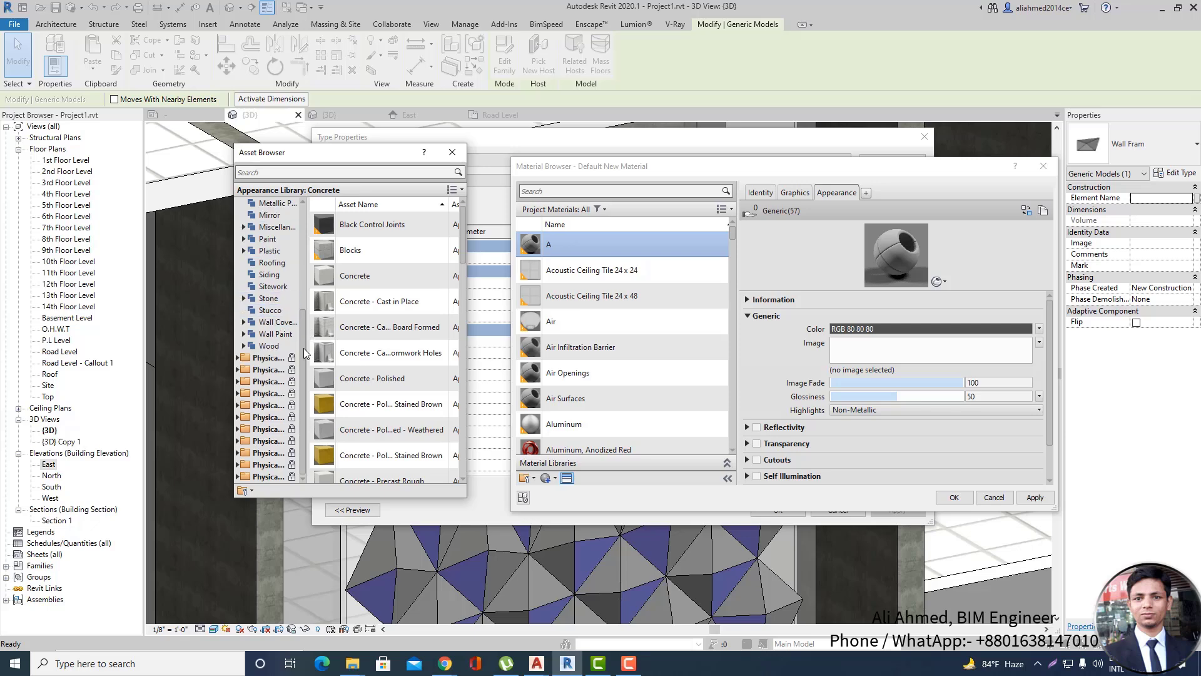
{"action": "left_click", "coordinate": [271, 300]}
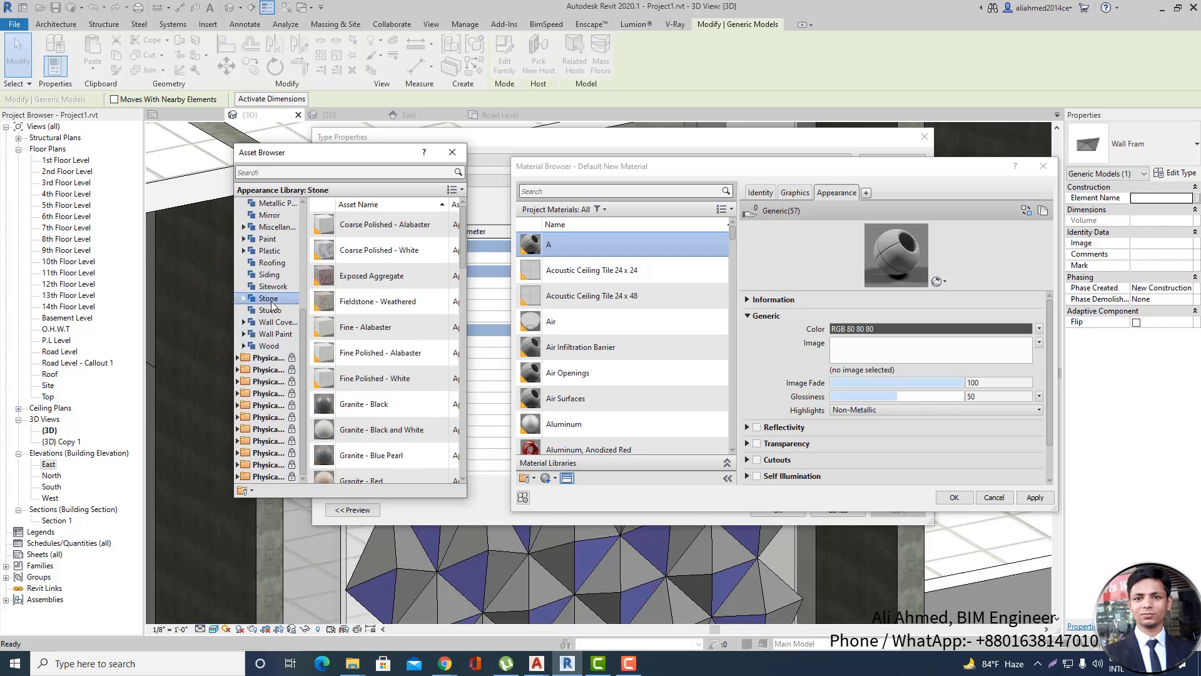
{"action": "scroll", "coordinate": [358, 324], "scroll_direction": "down", "scroll_amount": 3}
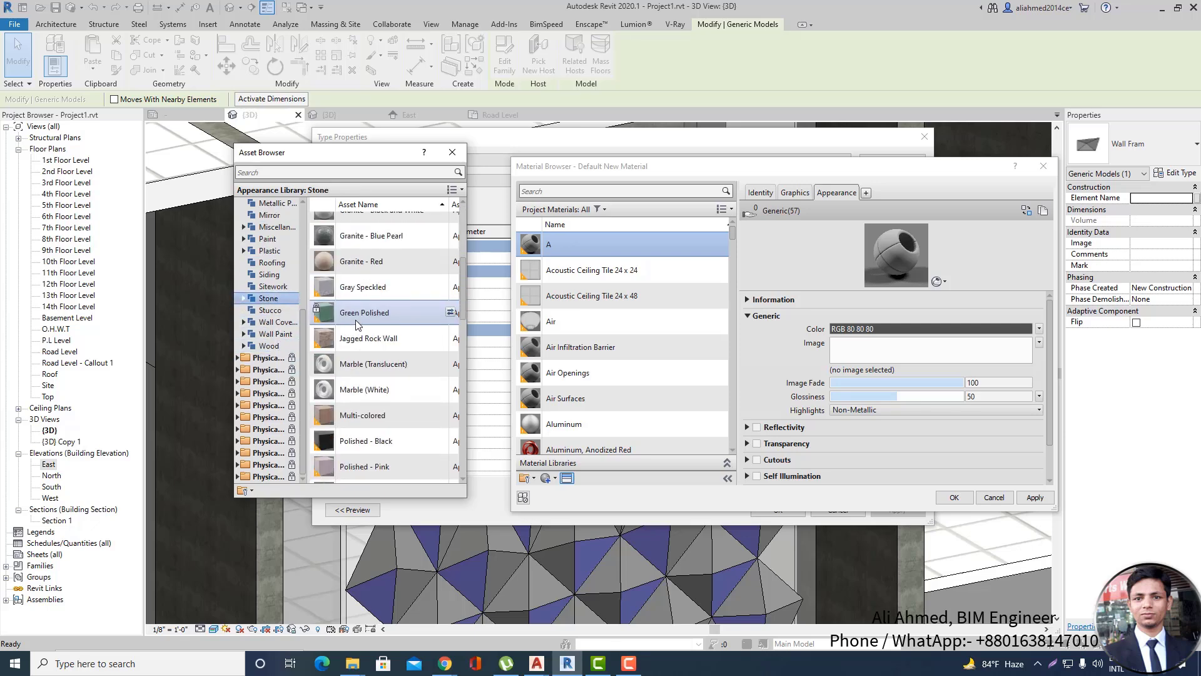
{"action": "left_click", "coordinate": [268, 276]}
{"action": "left_click", "coordinate": [269, 265]}
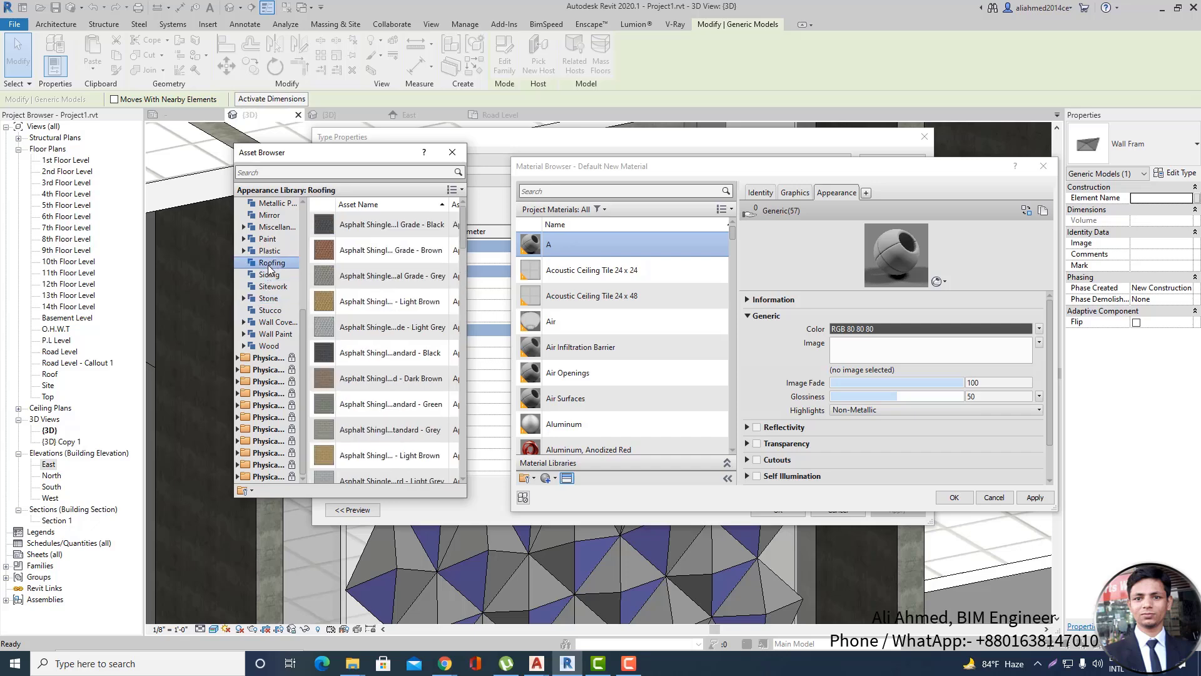
{"action": "left_click", "coordinate": [270, 248]}
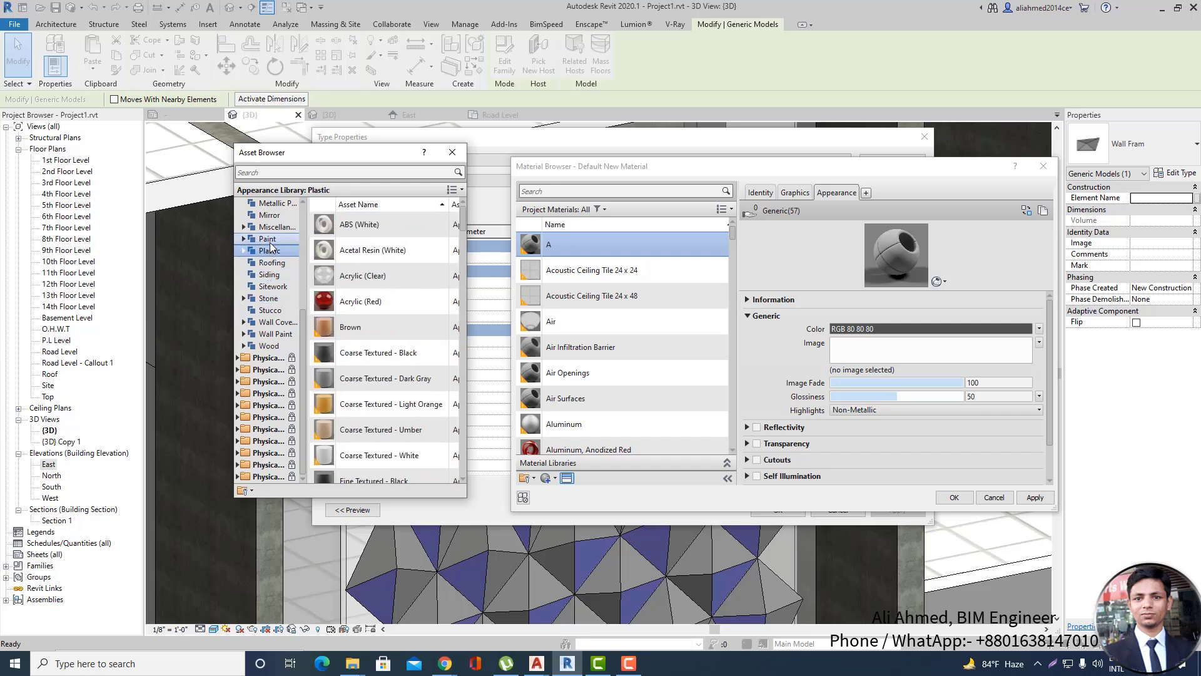
{"action": "scroll", "coordinate": [358, 288], "scroll_direction": "down", "scroll_amount": 8}
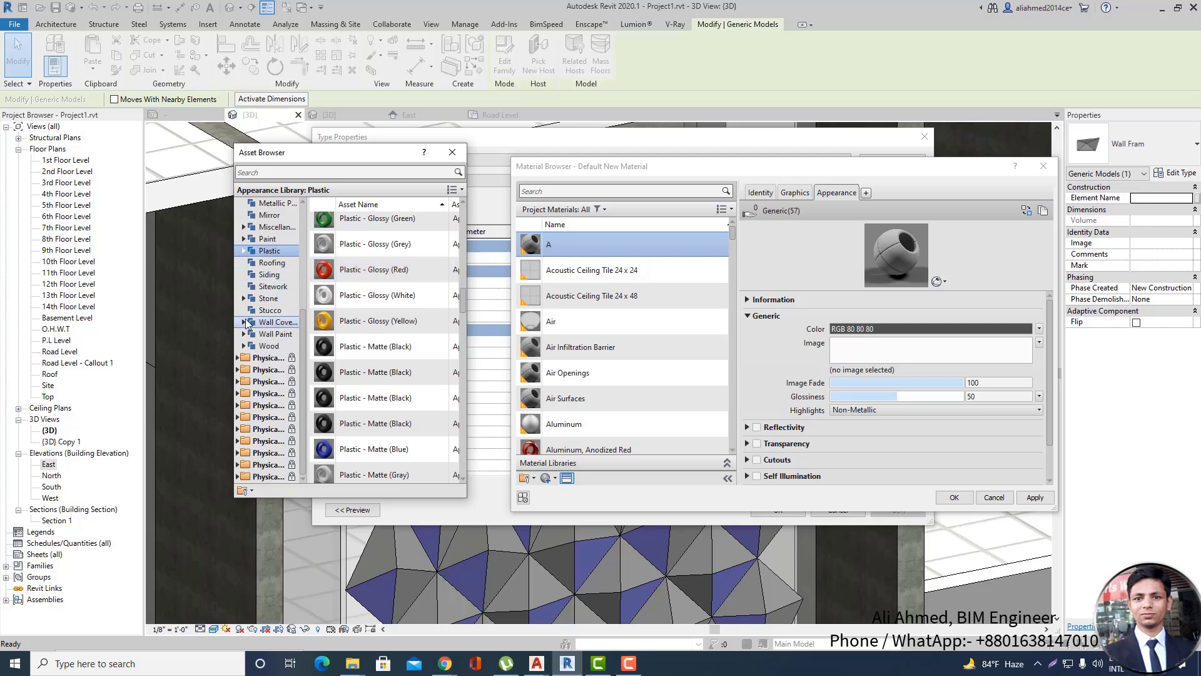
Examine the Stone and Tile wall coverings and the Australian structural physical materials in the asset library.
{"action": "left_click", "coordinate": [244, 321]}
{"action": "left_click", "coordinate": [274, 333]}
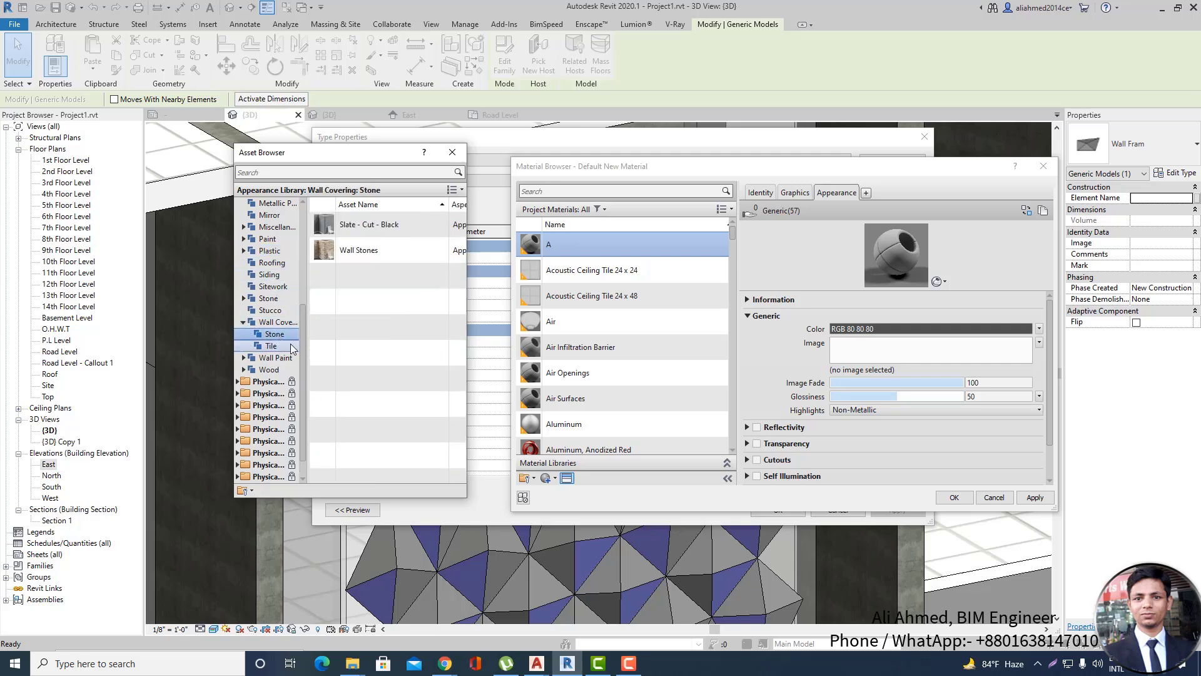
{"action": "left_click", "coordinate": [292, 347]}
{"action": "scroll", "coordinate": [284, 275], "scroll_direction": "up", "scroll_amount": 5}
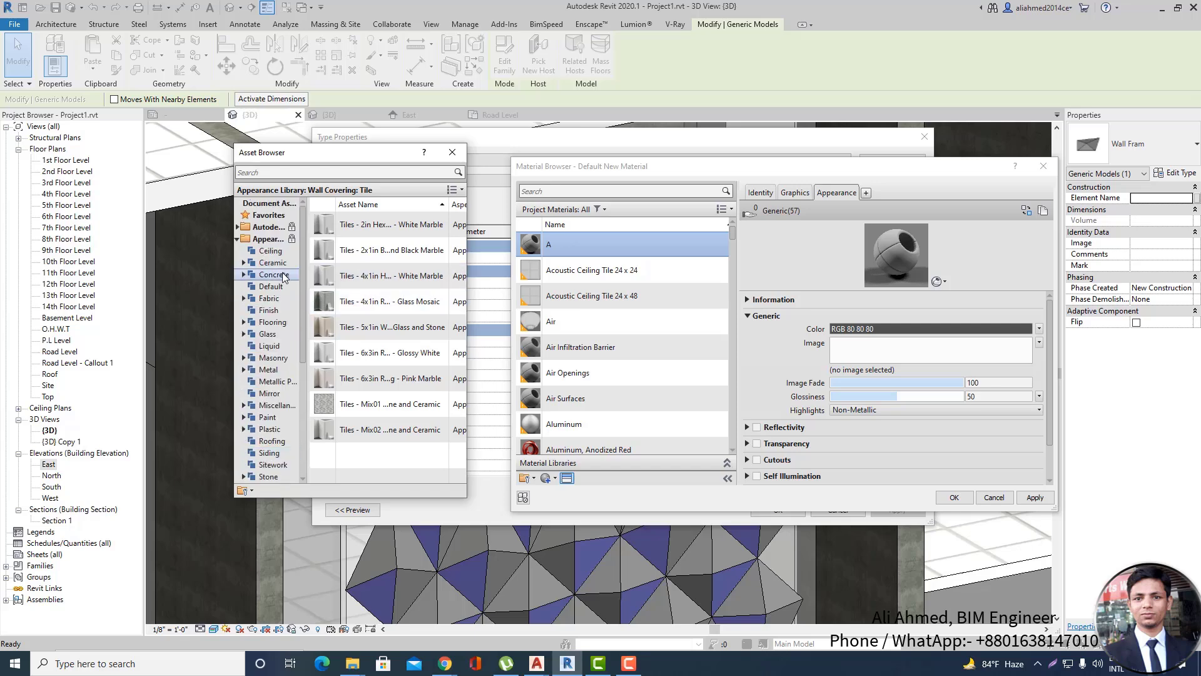
{"action": "scroll", "coordinate": [284, 276], "scroll_direction": "down", "scroll_amount": 5}
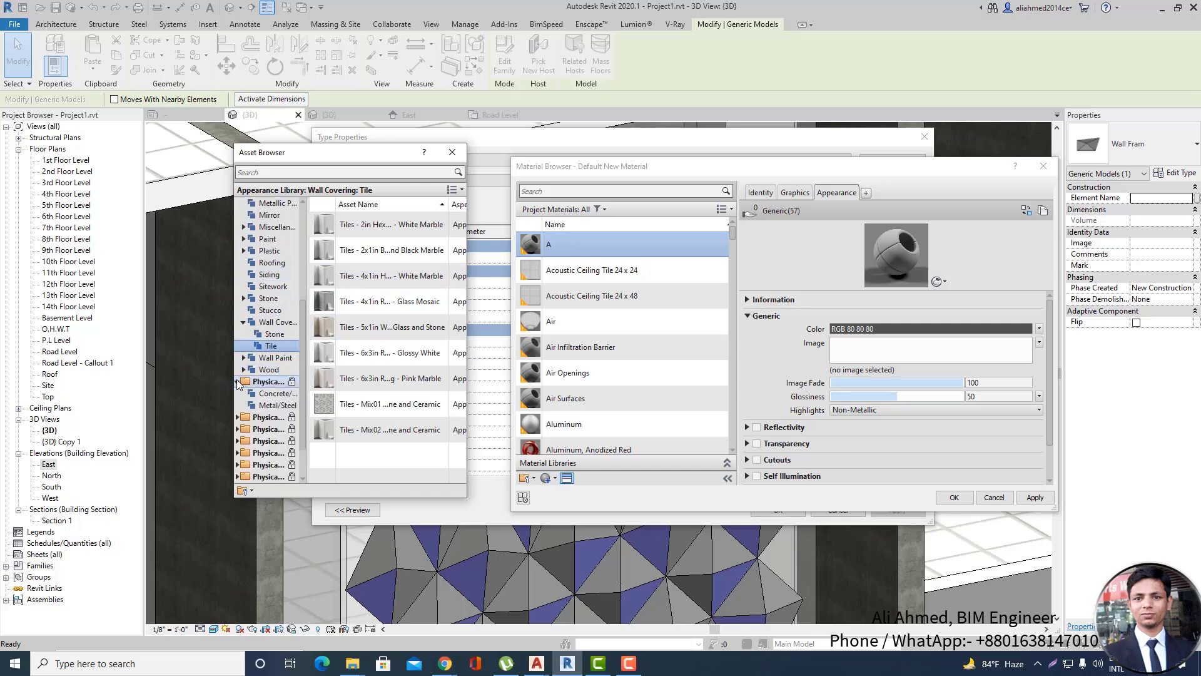
{"action": "left_click", "coordinate": [267, 396]}
{"action": "left_click", "coordinate": [266, 406]}
{"action": "left_click", "coordinate": [237, 381]}
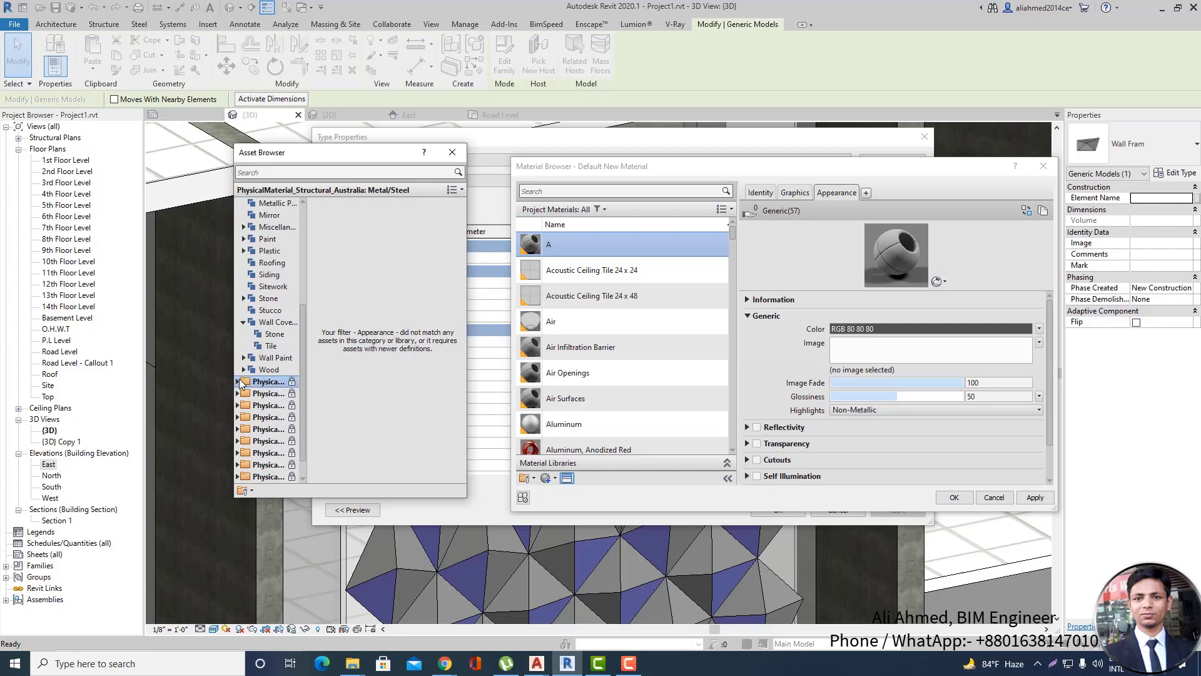
Replace material A's appearance with Navy Blue from the Ceramic category and assign the material to parameter B.
{"action": "scroll", "coordinate": [257, 355], "scroll_direction": "up", "scroll_amount": 5}
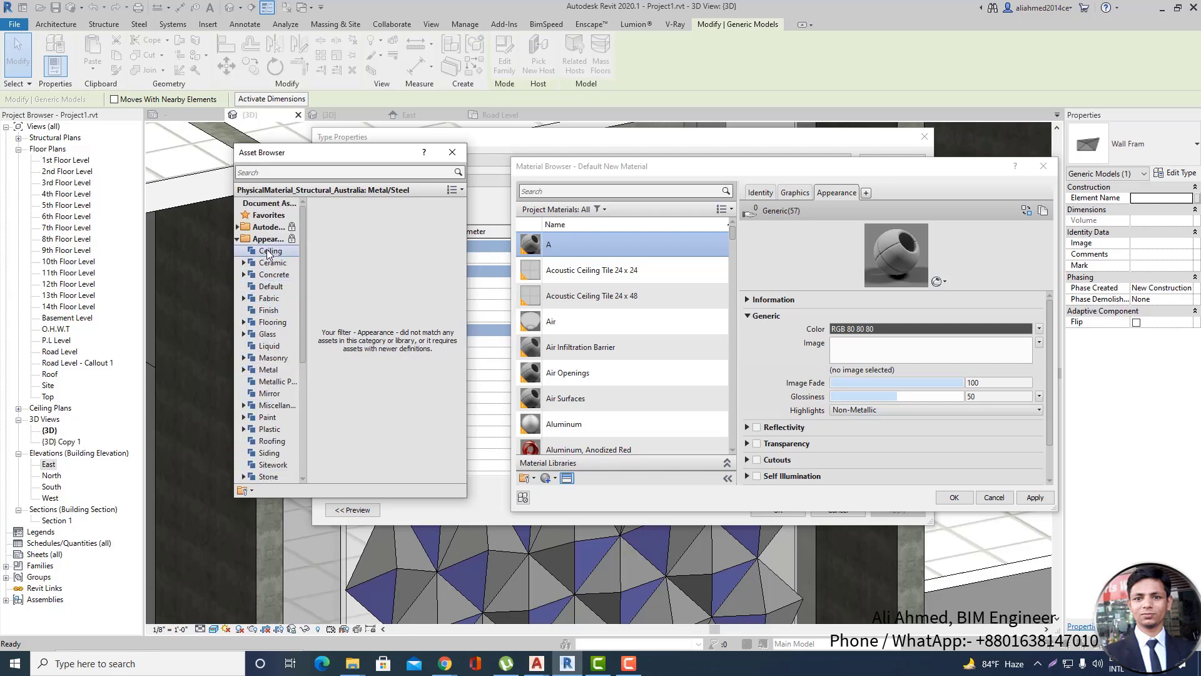
{"action": "left_click", "coordinate": [271, 251]}
{"action": "left_click", "coordinate": [272, 263]}
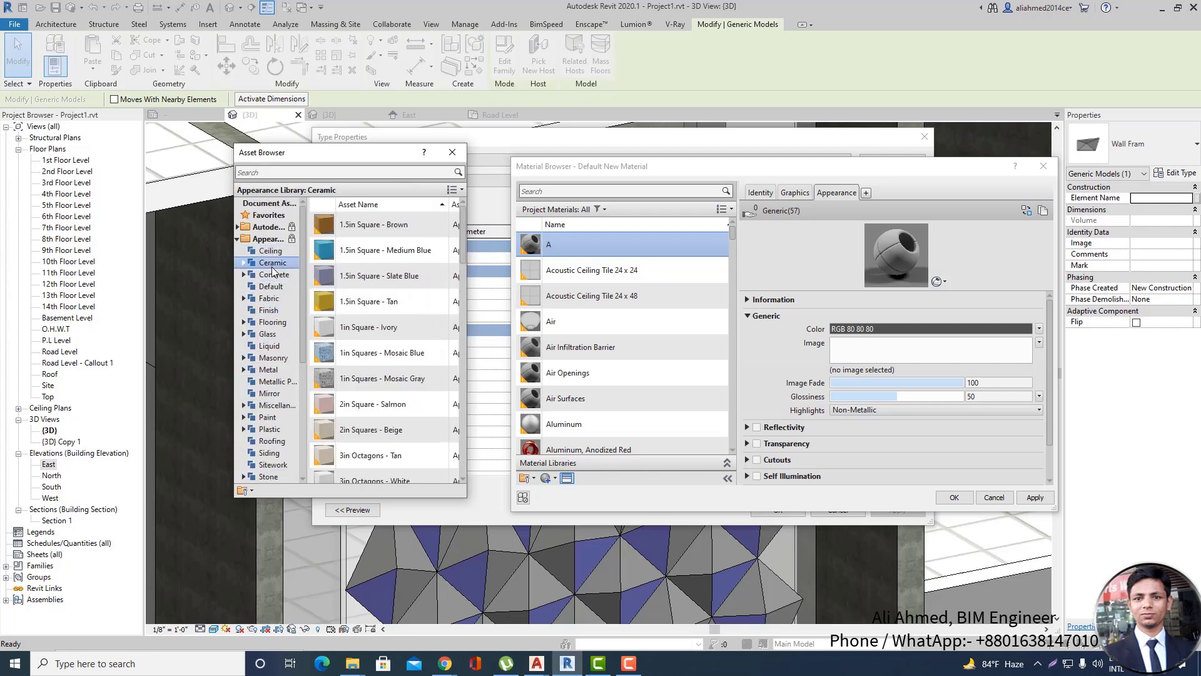
{"action": "scroll", "coordinate": [388, 281], "scroll_direction": "down", "scroll_amount": 4}
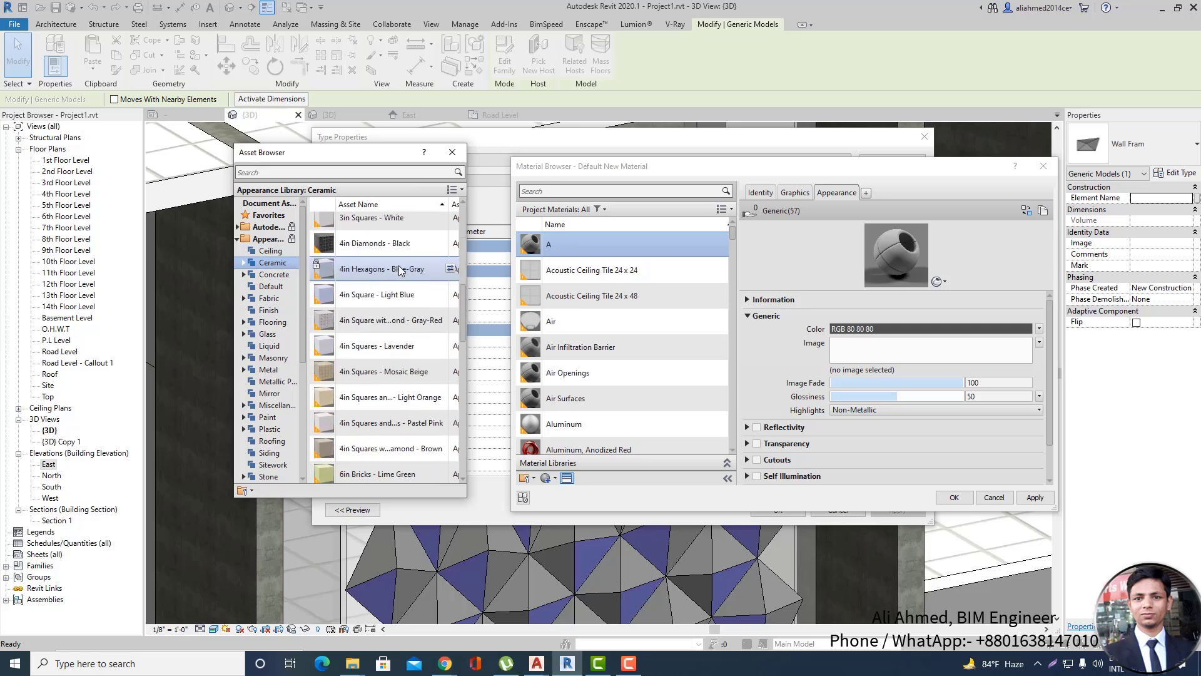
{"action": "scroll", "coordinate": [400, 269], "scroll_direction": "down", "scroll_amount": 10}
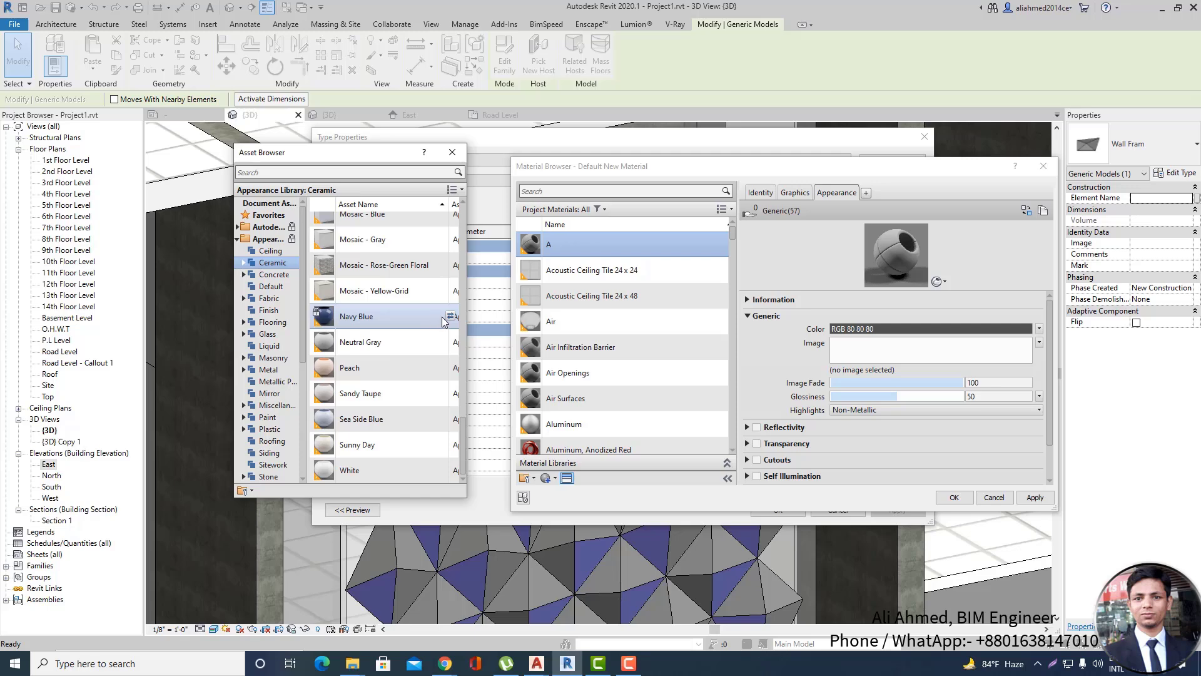
{"action": "left_click", "coordinate": [451, 316]}
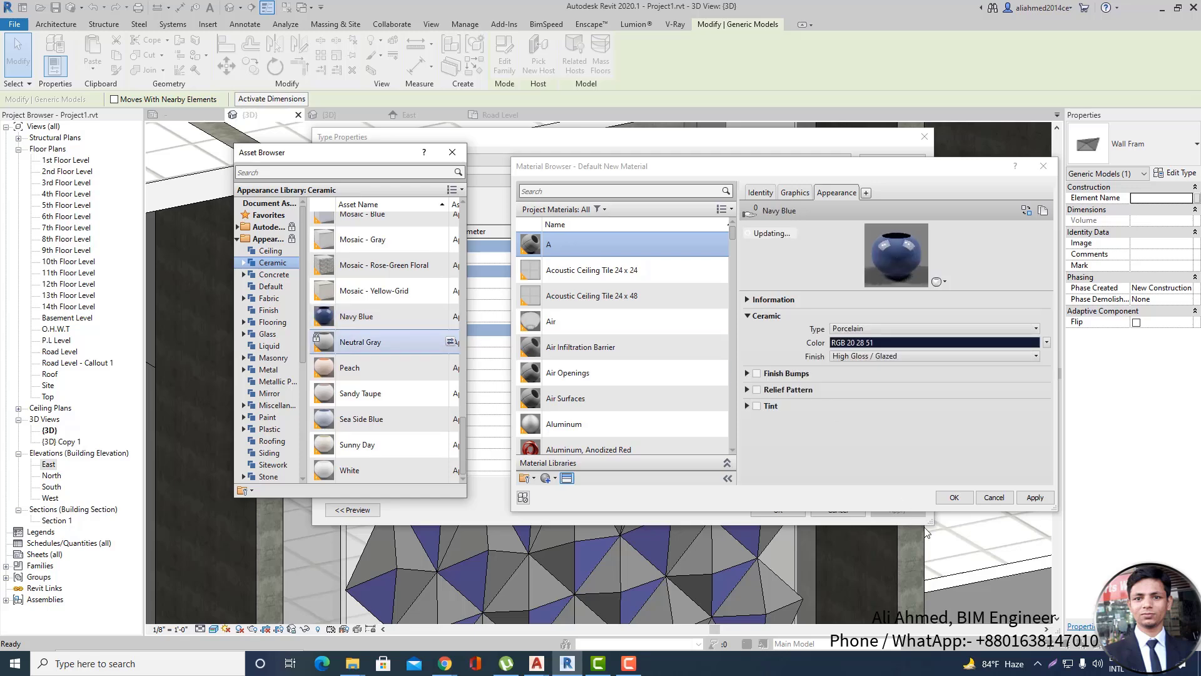
{"action": "left_click", "coordinate": [954, 497]}
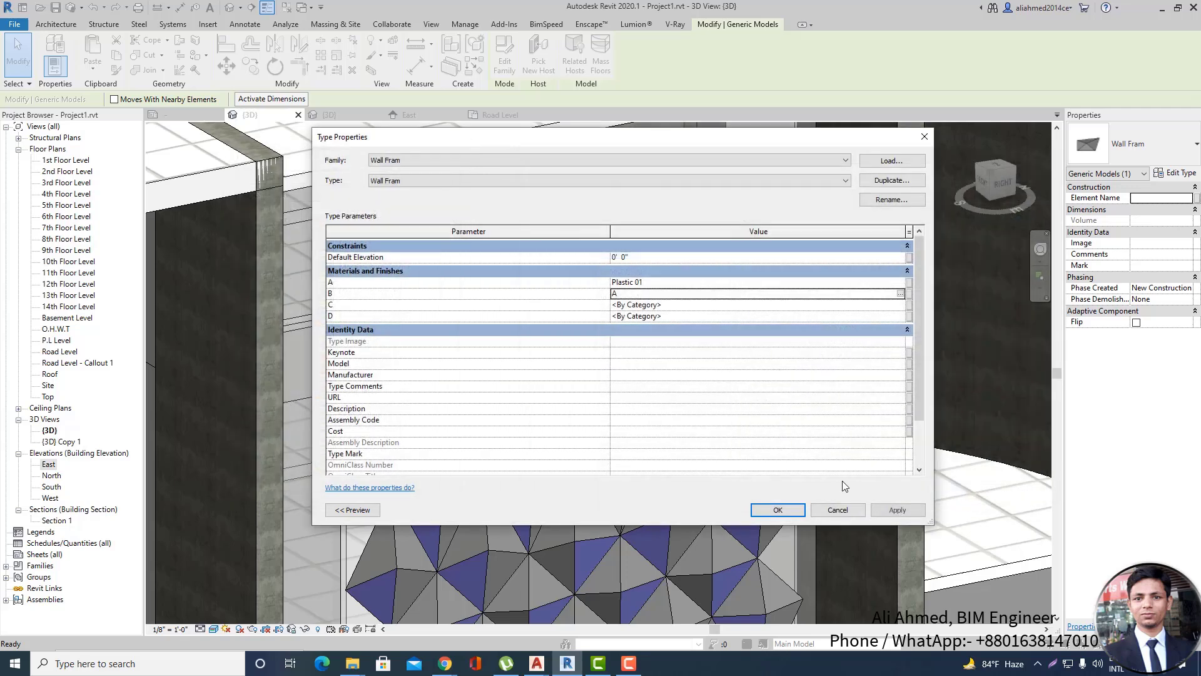
Create a new material named B for parameter C and shade it by its render appearance.
{"action": "left_click", "coordinate": [892, 306]}
{"action": "left_click", "coordinate": [901, 304]}
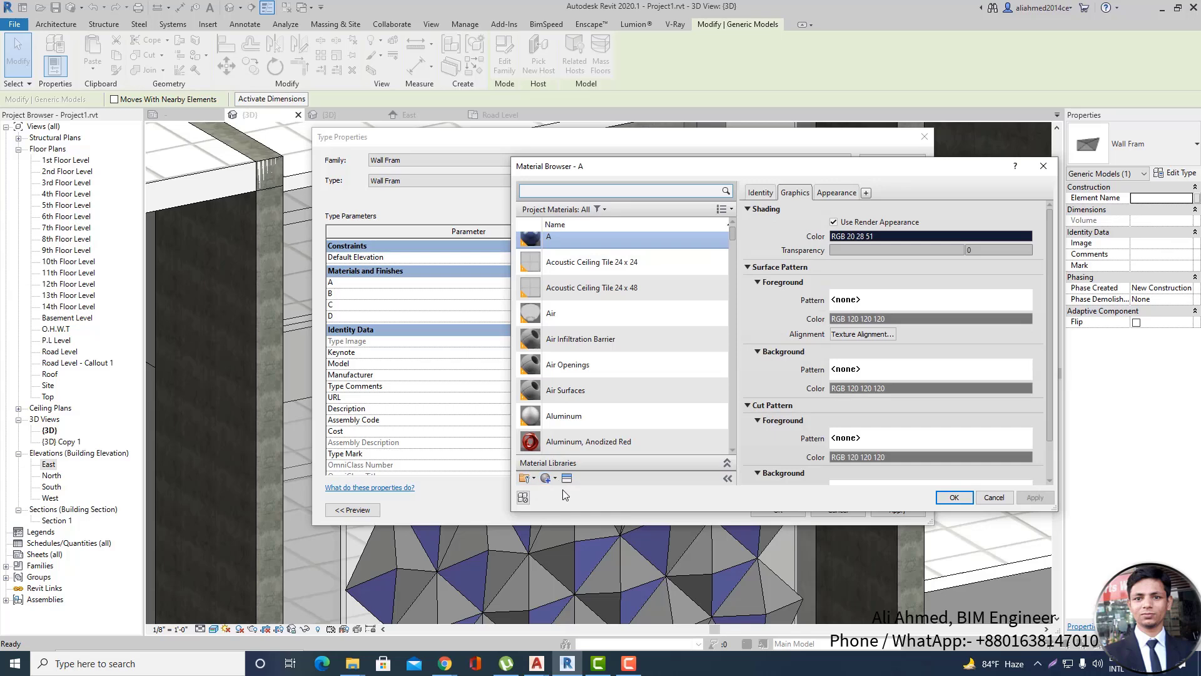
{"action": "left_click", "coordinate": [545, 478]}
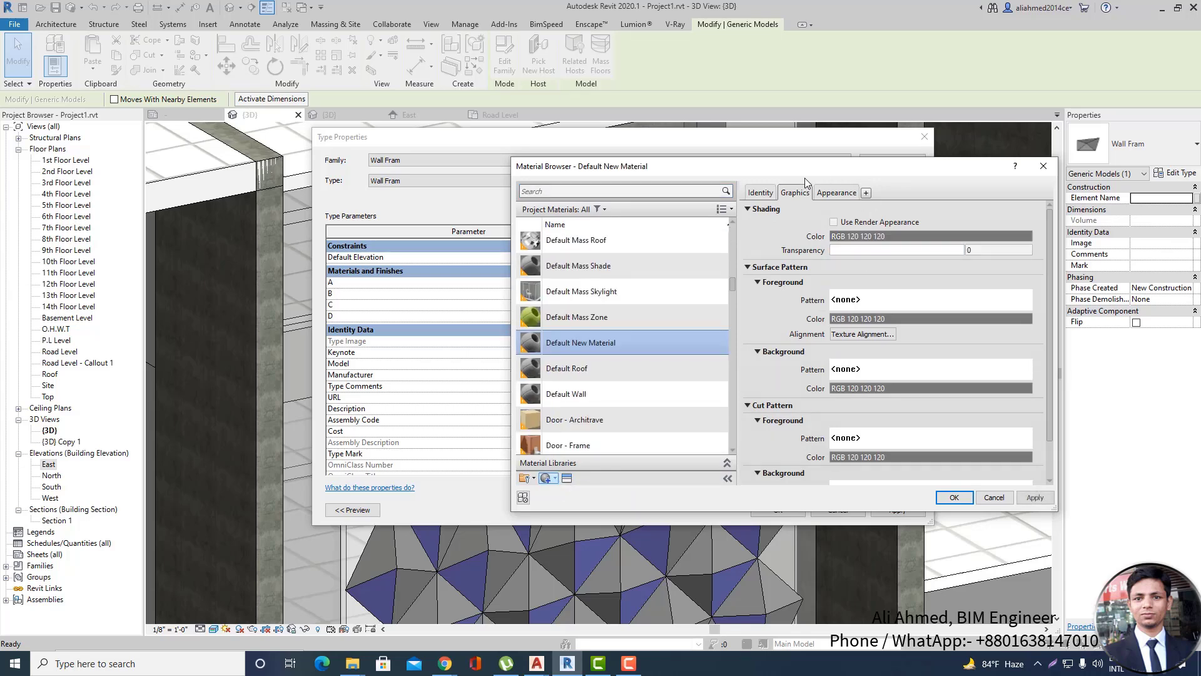
{"action": "left_click", "coordinate": [760, 193]}
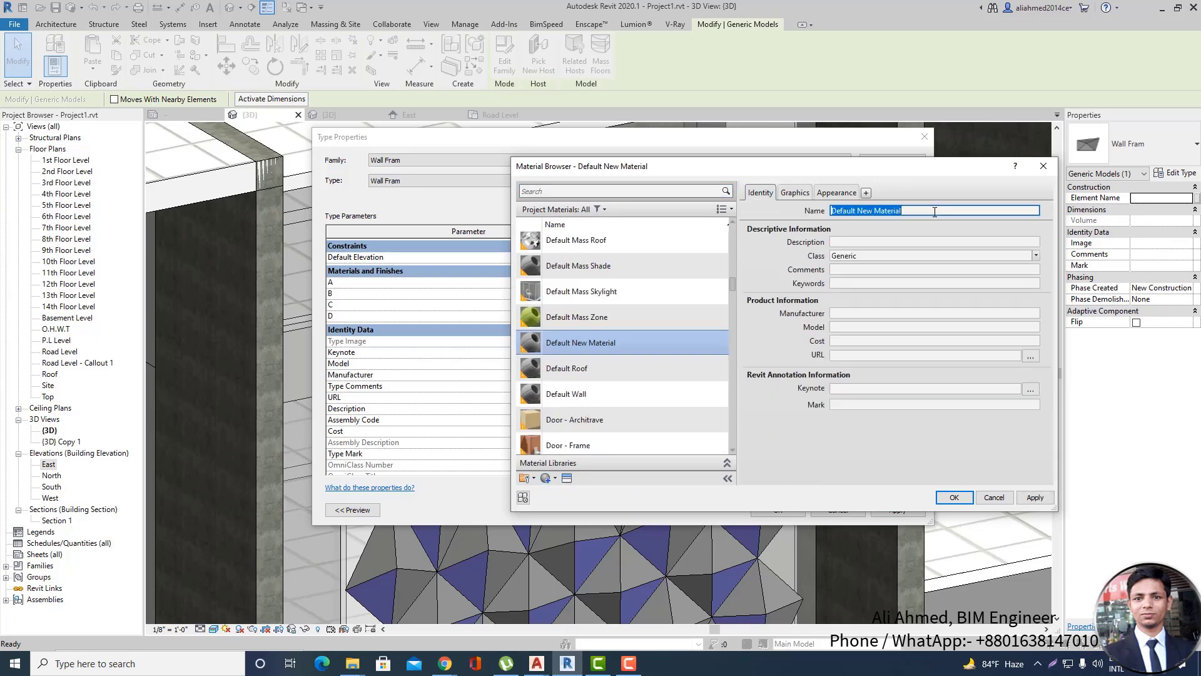
{"action": "type", "text": "B"}
{"action": "left_click", "coordinate": [794, 193]}
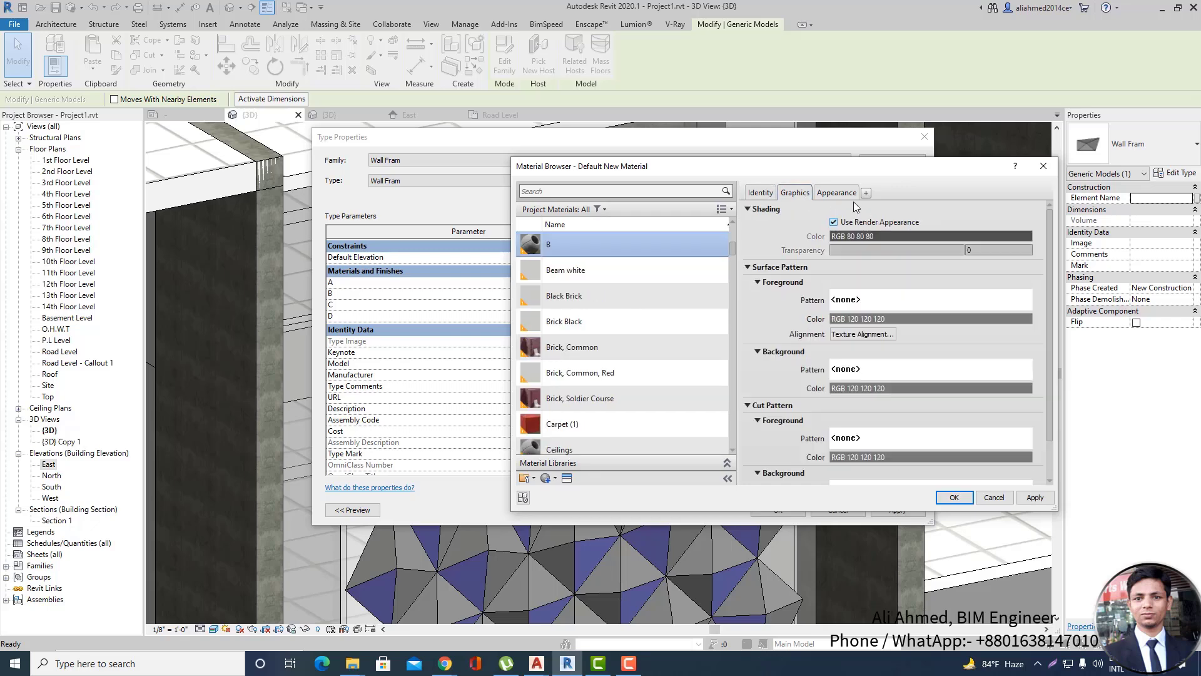
Look through the Appearance Library's Stone, Sitework, Stucco, Wall Covering, Wall Paint and Wood categories for an appearance for material B.
{"action": "left_click", "coordinate": [844, 193]}
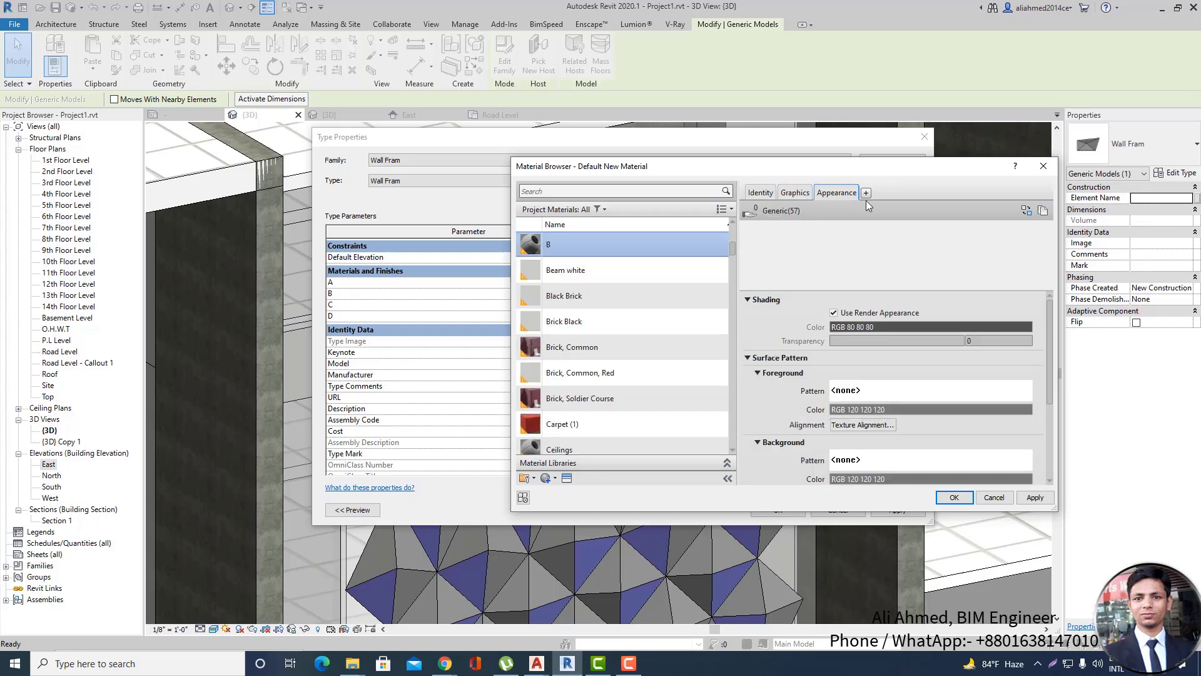
{"action": "left_click", "coordinate": [1030, 212]}
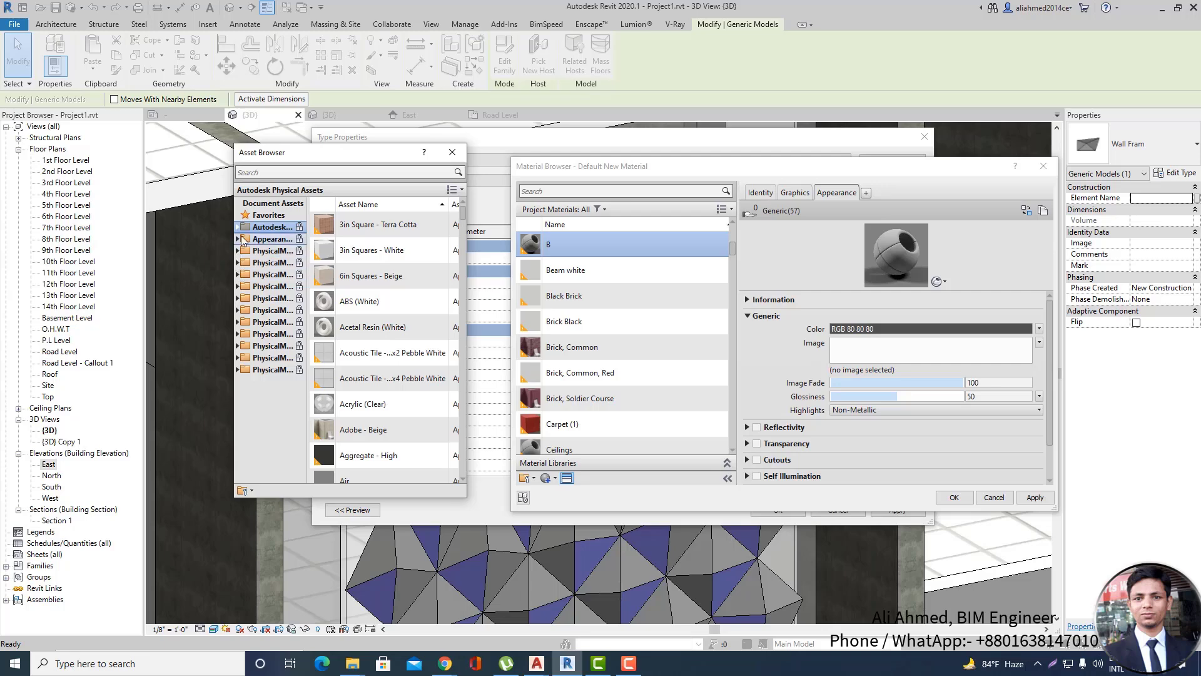
{"action": "left_click", "coordinate": [240, 239]}
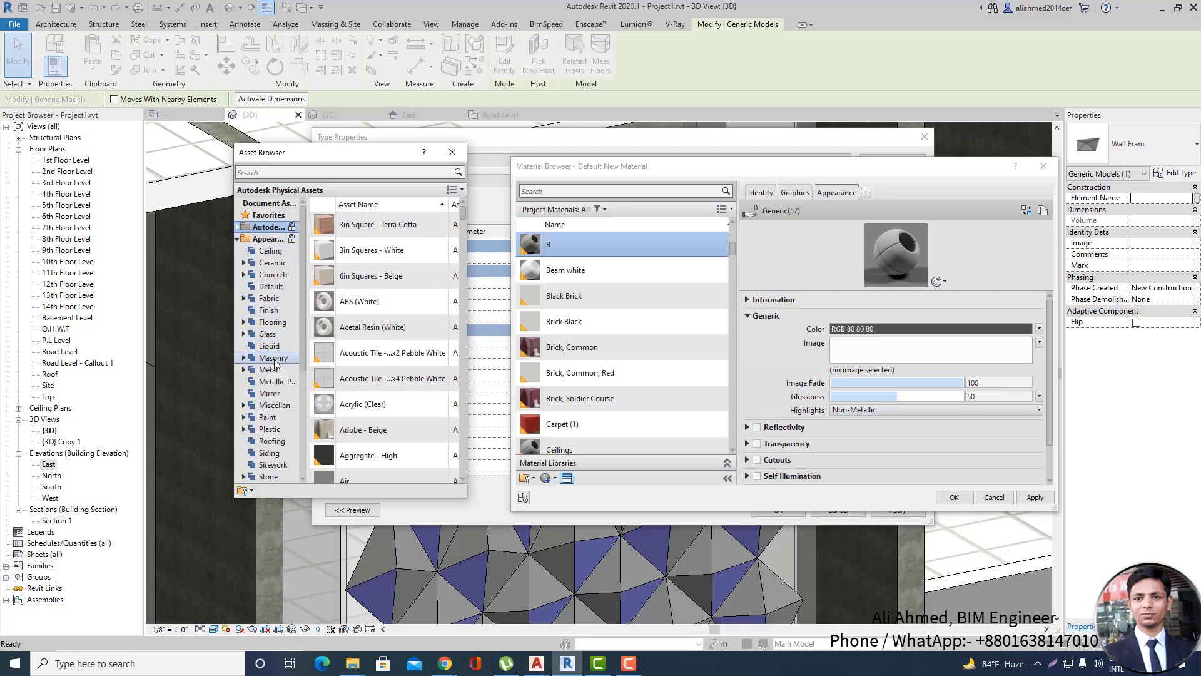
{"action": "scroll", "coordinate": [275, 381], "scroll_direction": "down", "scroll_amount": 2}
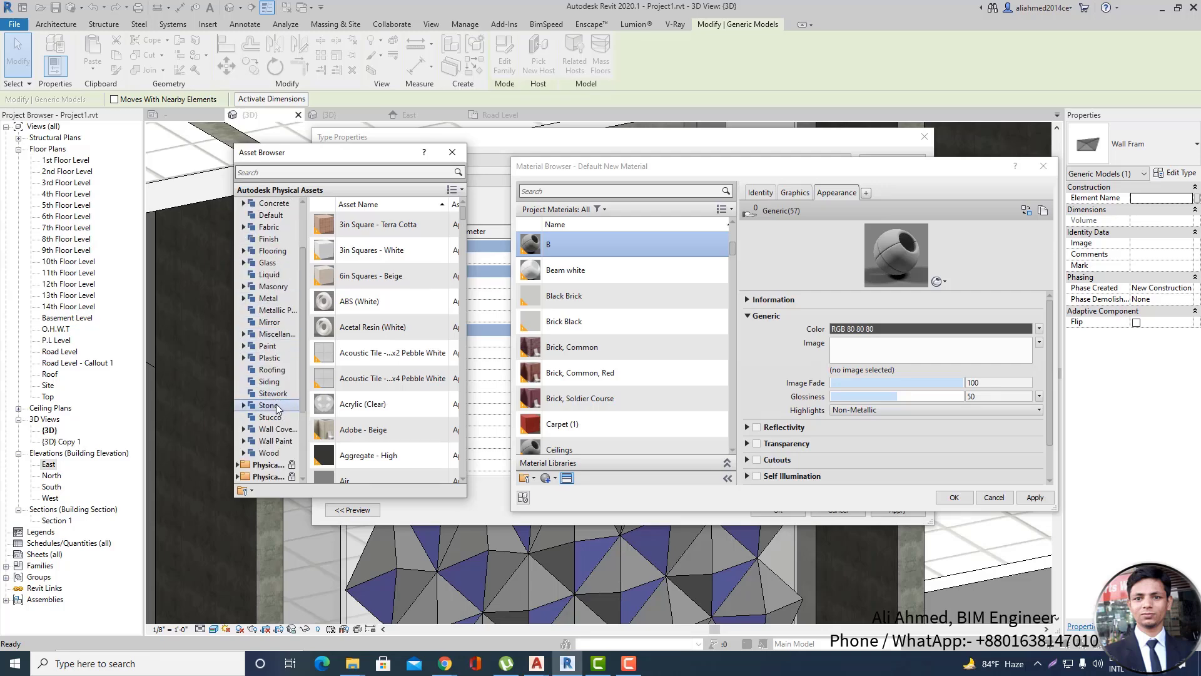
{"action": "left_click", "coordinate": [269, 406]}
{"action": "left_click", "coordinate": [275, 393]}
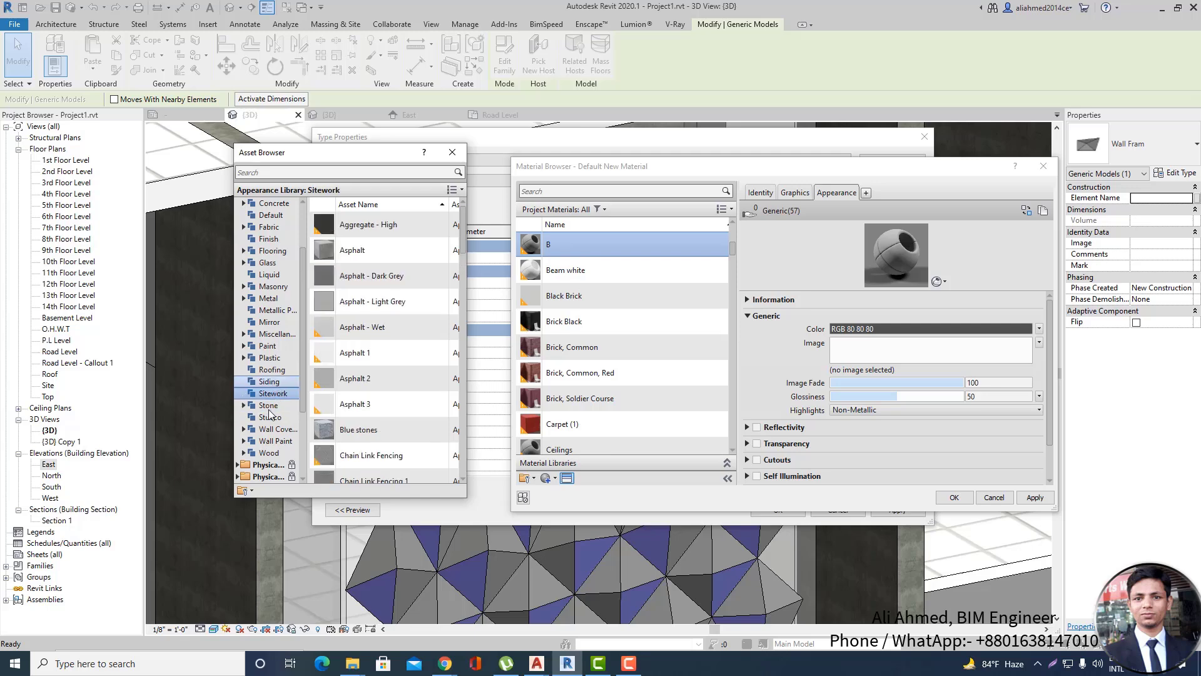
{"action": "left_click", "coordinate": [269, 407]}
{"action": "left_click", "coordinate": [267, 418]}
{"action": "left_click", "coordinate": [270, 430]}
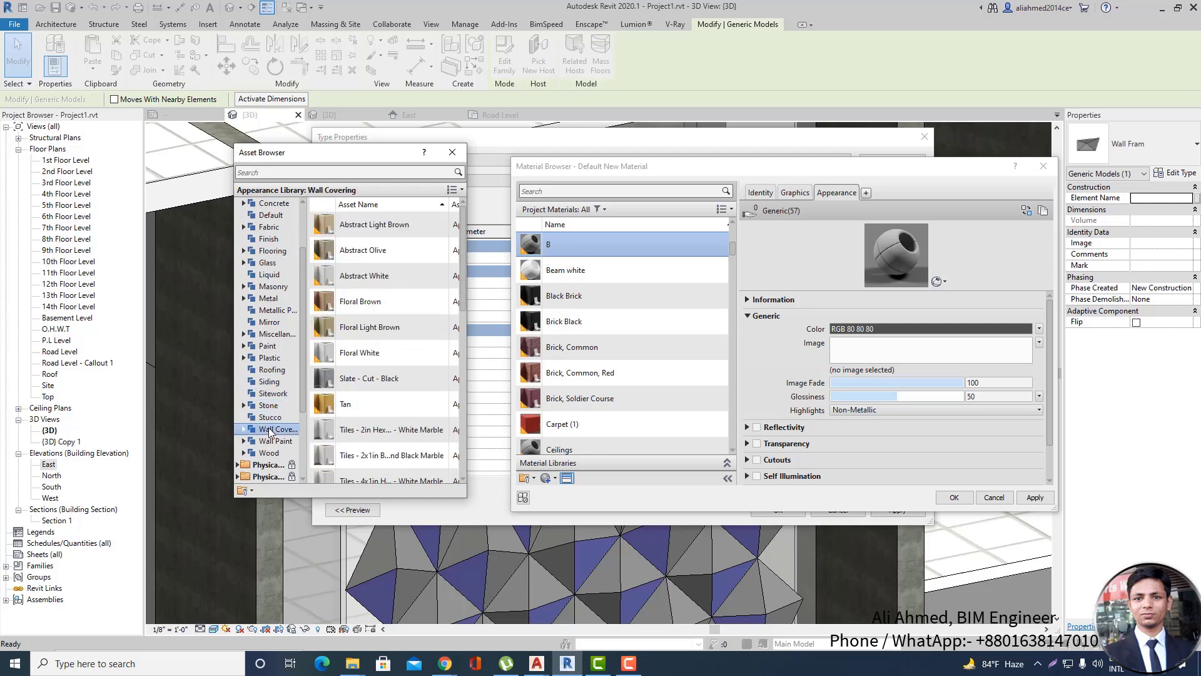
{"action": "left_click", "coordinate": [276, 441]}
{"action": "left_click", "coordinate": [271, 453]}
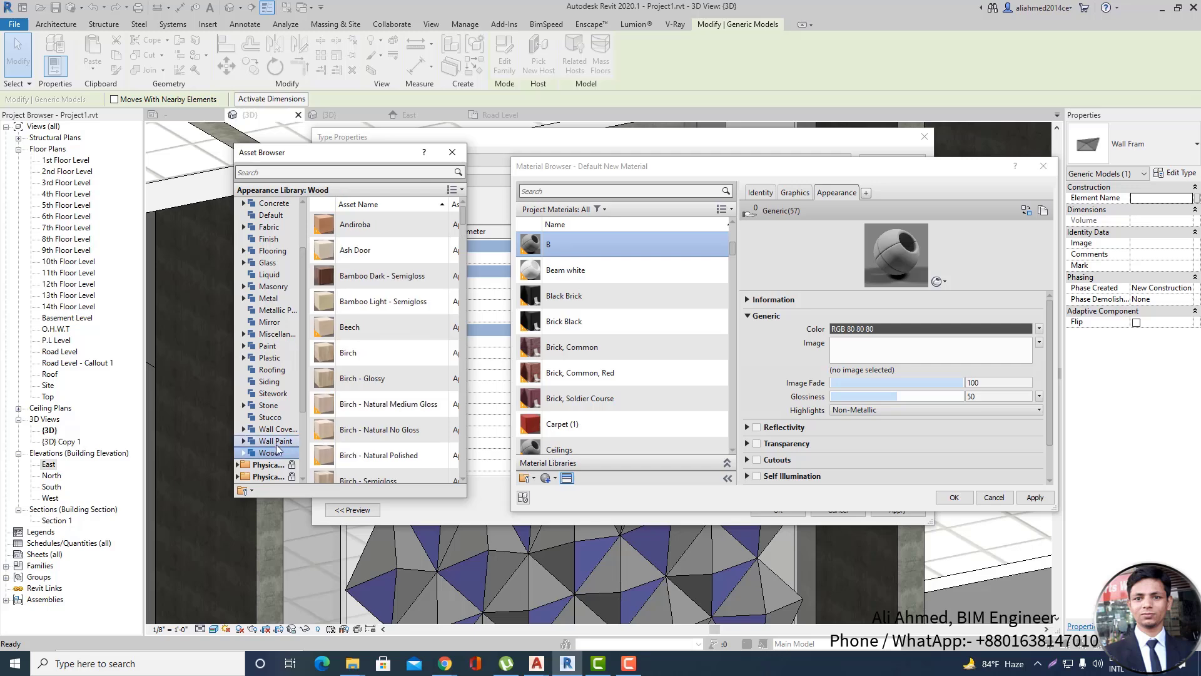
Replace material B's appearance with Paint - Enamel Glossy (Green) from the Appearance Library's Paint category.
{"action": "left_click", "coordinate": [269, 381]}
{"action": "left_click", "coordinate": [271, 370]}
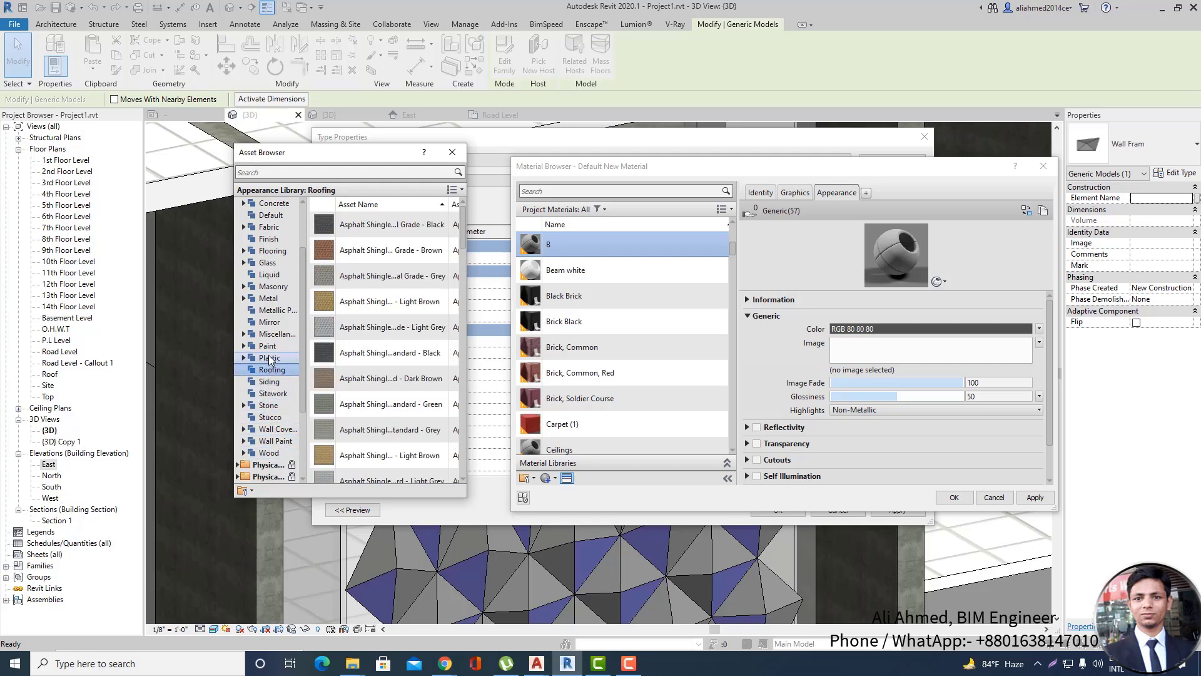
{"action": "left_click", "coordinate": [268, 346]}
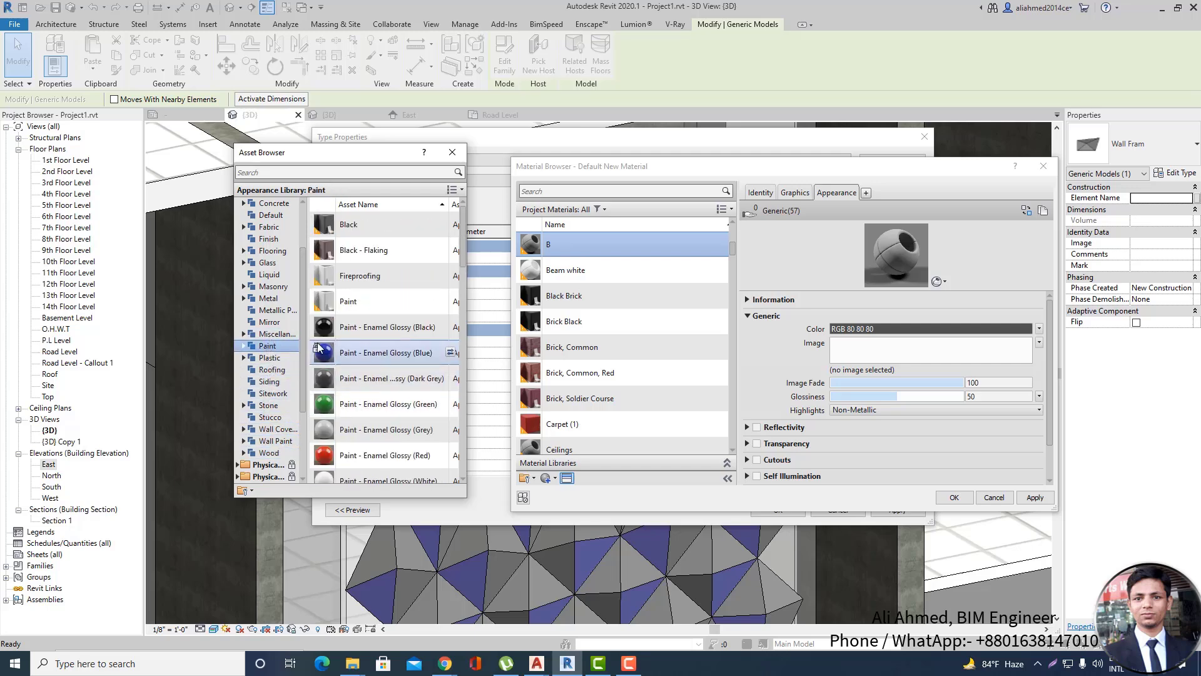
{"action": "left_click", "coordinate": [451, 404]}
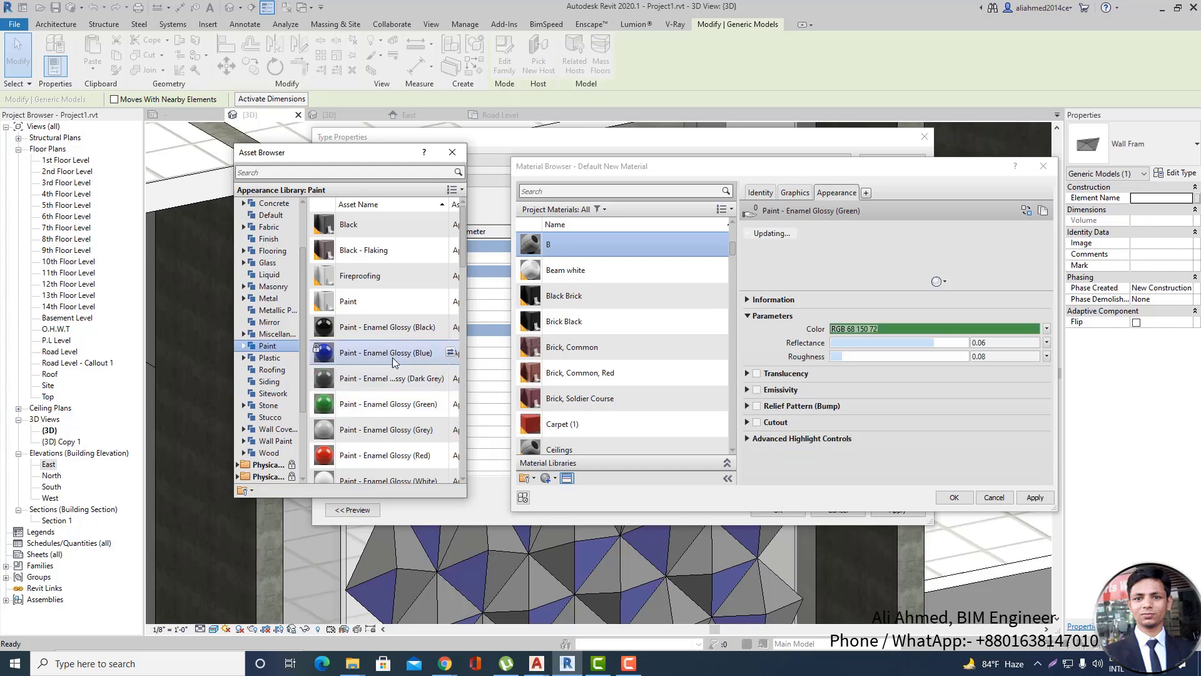
Assign material B to parameter C and create a new material for parameter D.
{"action": "left_click", "coordinate": [954, 497]}
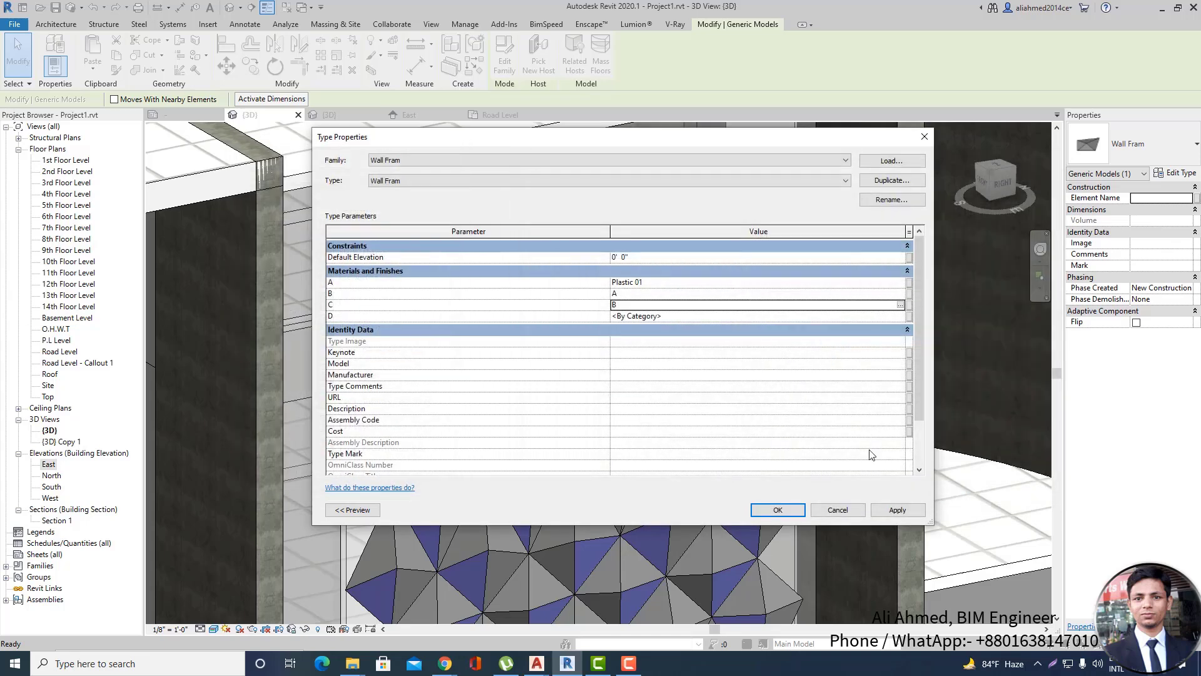
{"action": "left_click", "coordinate": [901, 317]}
{"action": "left_click", "coordinate": [899, 316]}
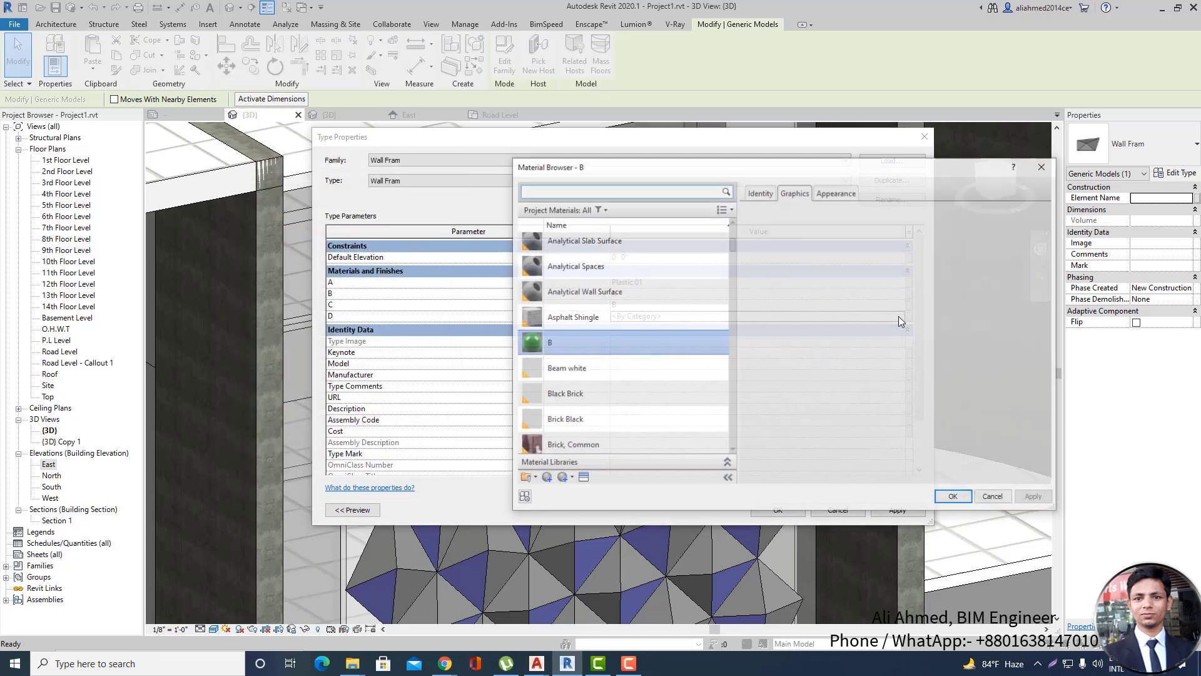
{"action": "left_click", "coordinate": [556, 479]}
{"action": "left_click", "coordinate": [572, 486]}
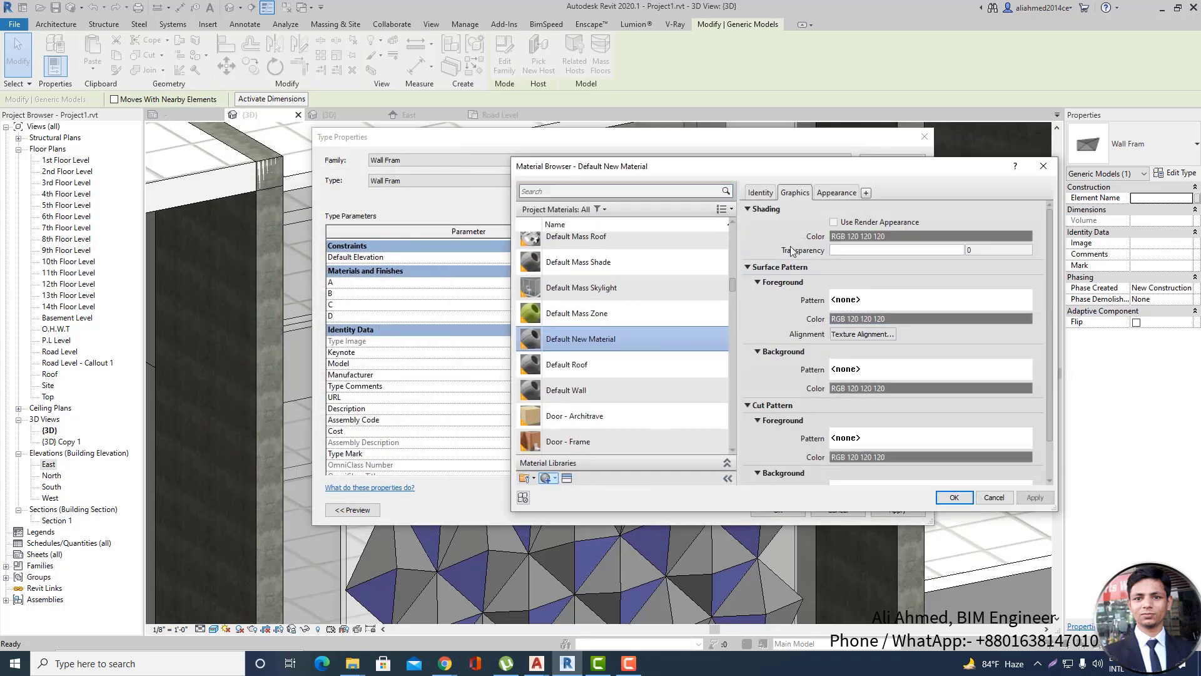
Name the new material Glass--0 and shade it by its render appearance.
{"action": "left_click", "coordinate": [761, 192]}
{"action": "left_click_drag", "start_coordinate": [832, 210], "coordinate": [932, 210]}
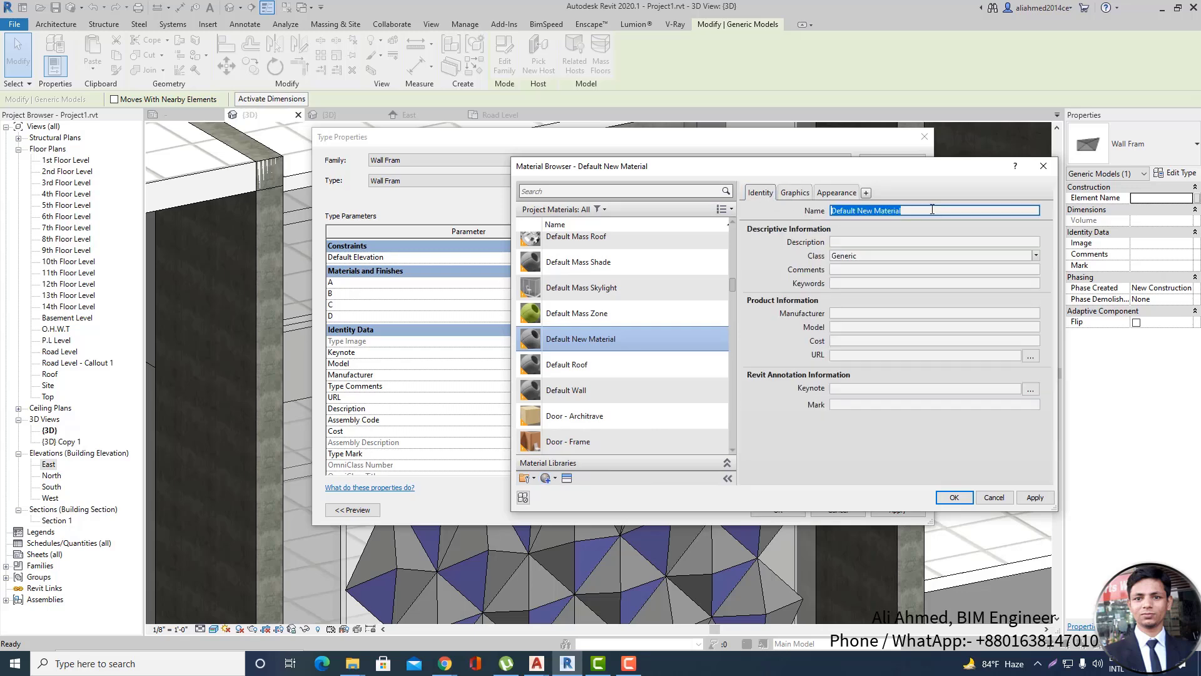
{"action": "type", "text": "Glass"}
{"action": "left_click", "coordinate": [799, 190]}
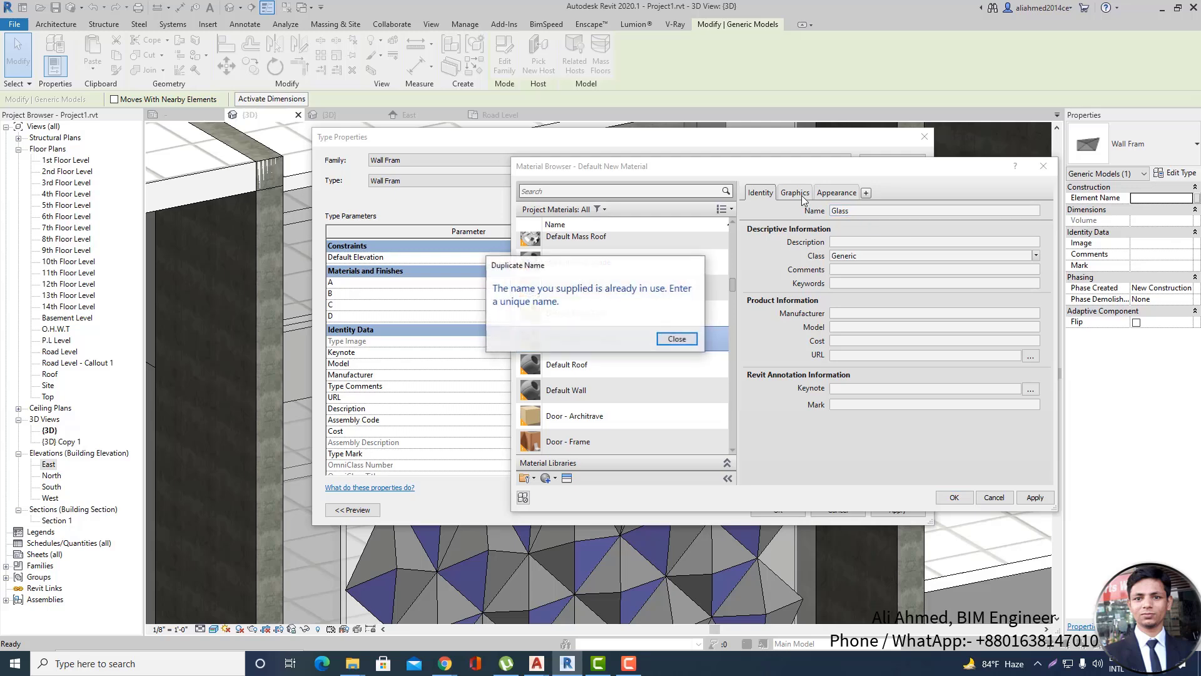
{"action": "left_click", "coordinate": [677, 339]}
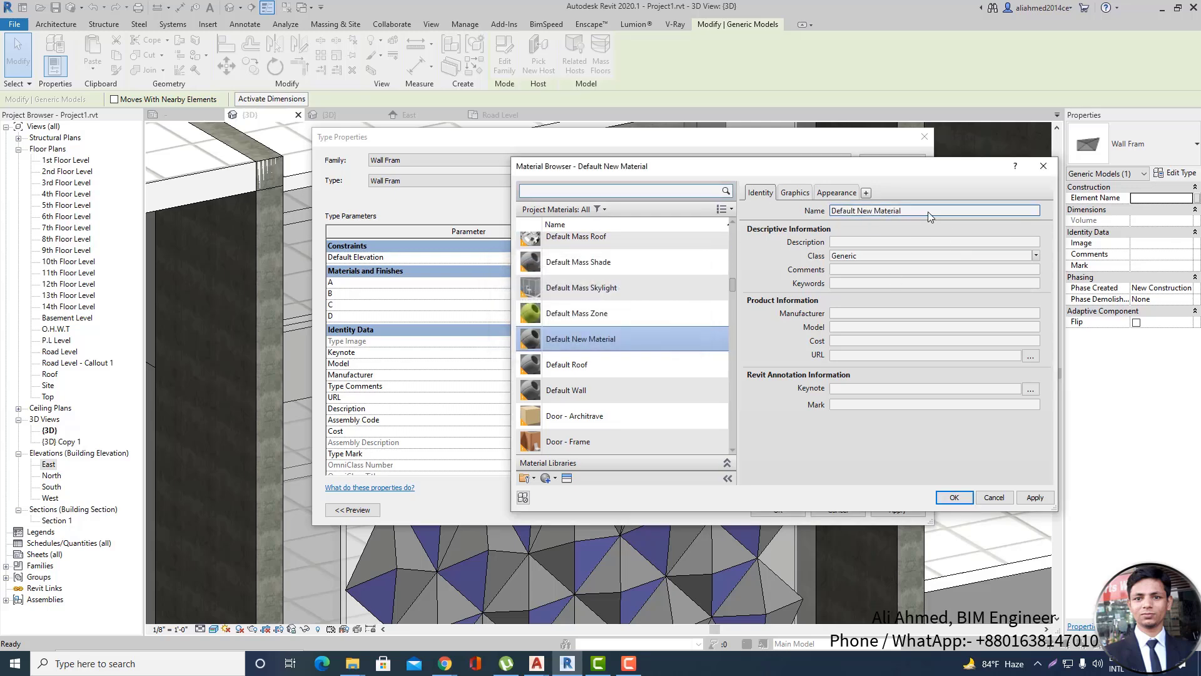
{"action": "type", "text": "Glass--0"}
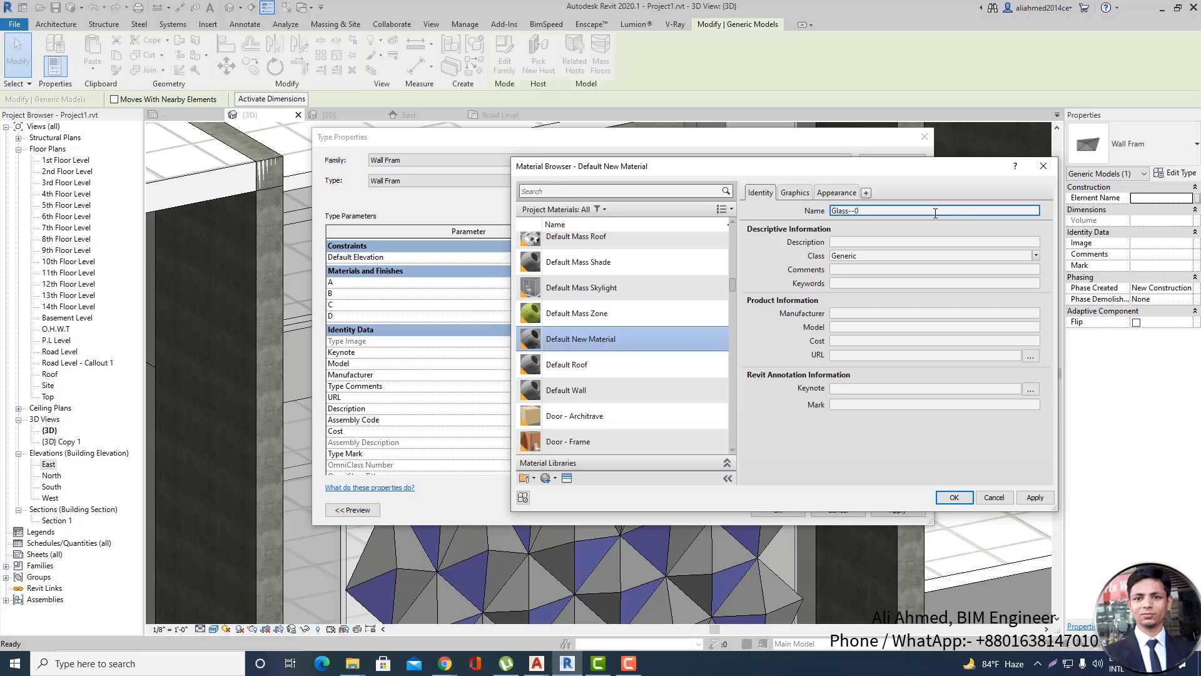
{"action": "left_click", "coordinate": [795, 192]}
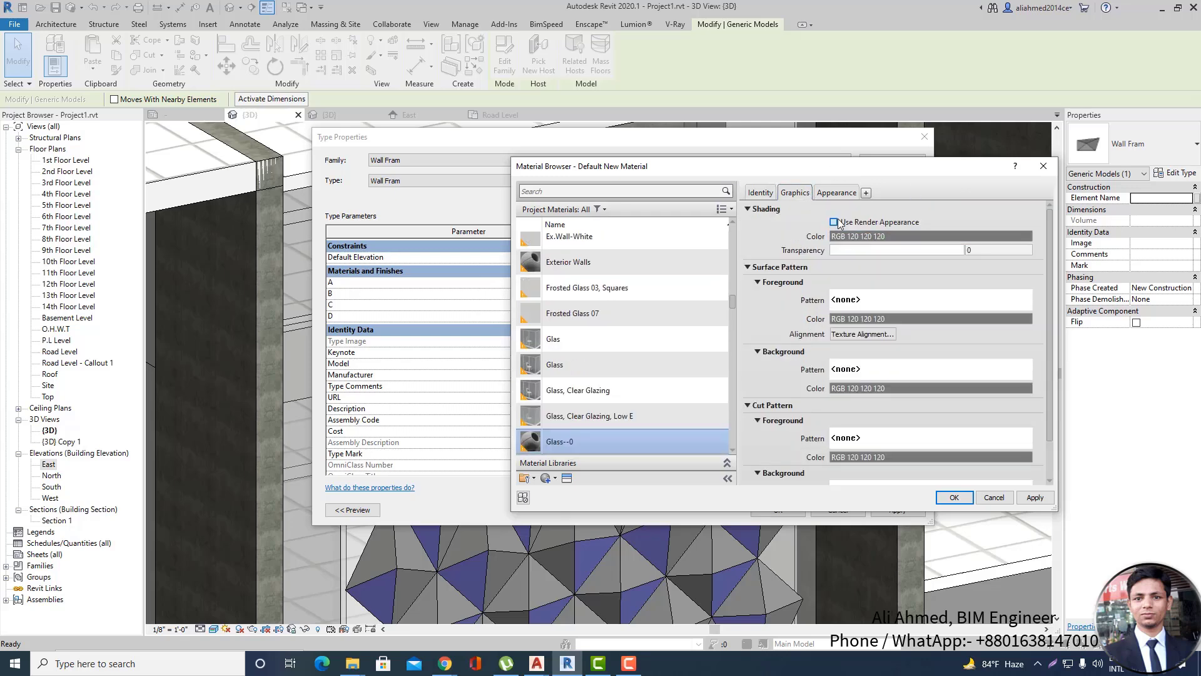
Replace Glass--0's appearance with Clear - Amber from the Appearance Library's Glass category and assign the material to parameter D.
{"action": "left_click", "coordinate": [837, 193]}
{"action": "left_click", "coordinate": [1026, 211]}
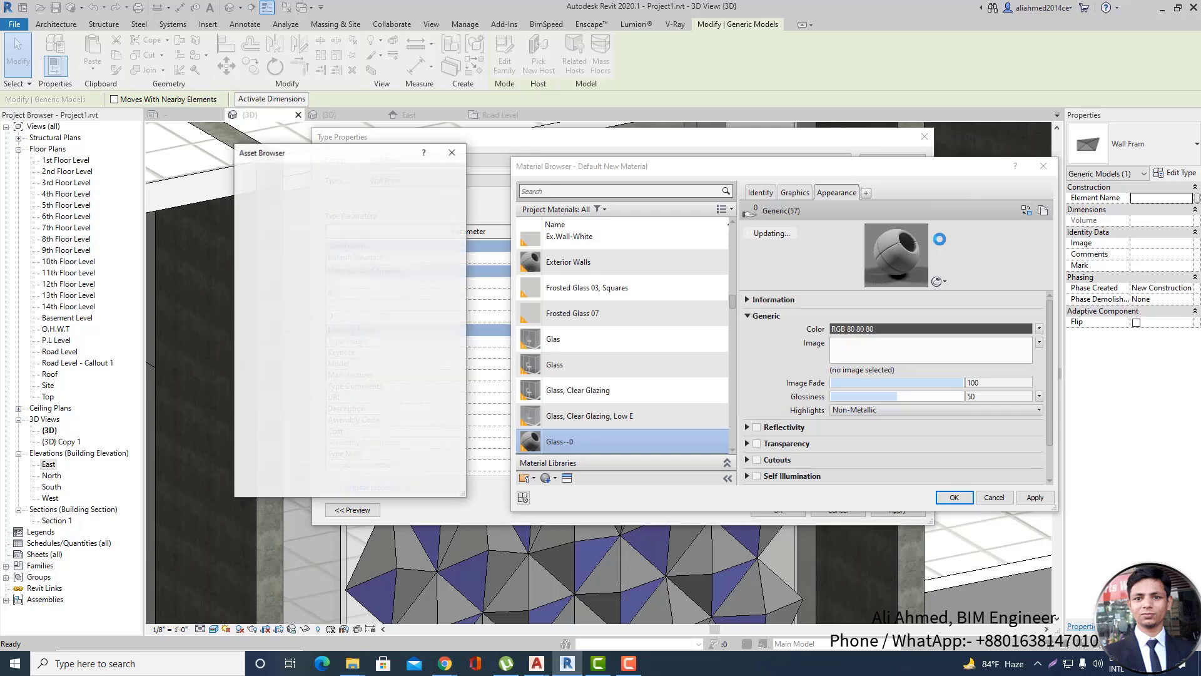
{"action": "left_click", "coordinate": [238, 238]}
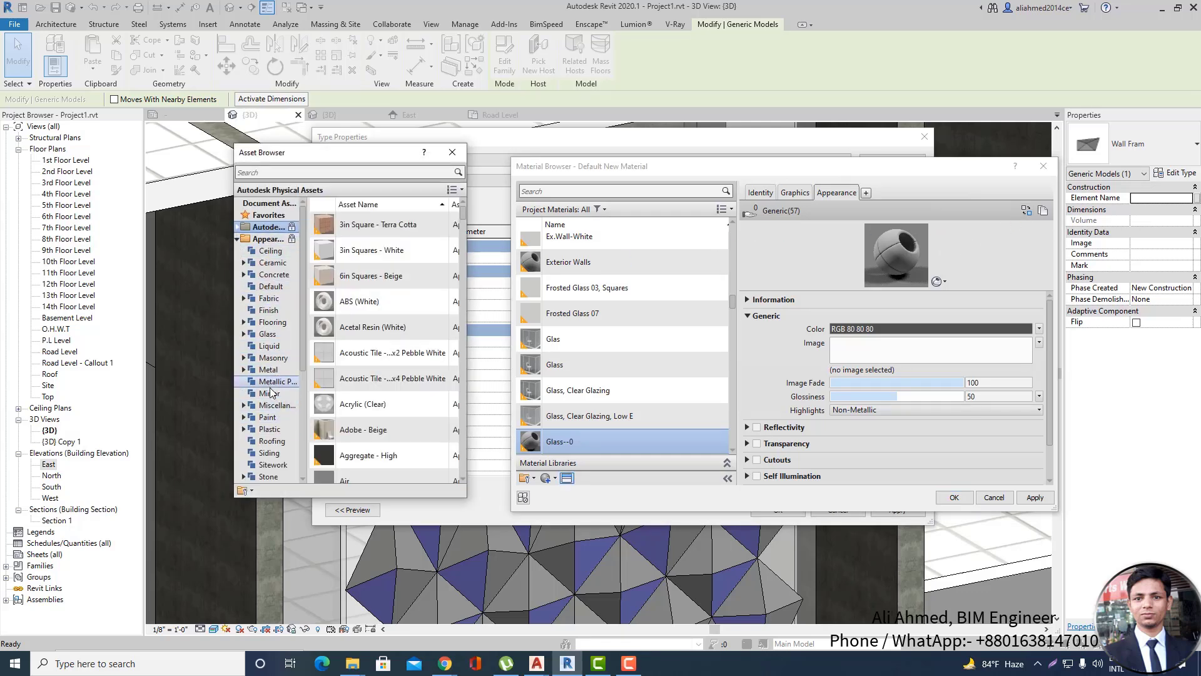
{"action": "left_click", "coordinate": [270, 395]}
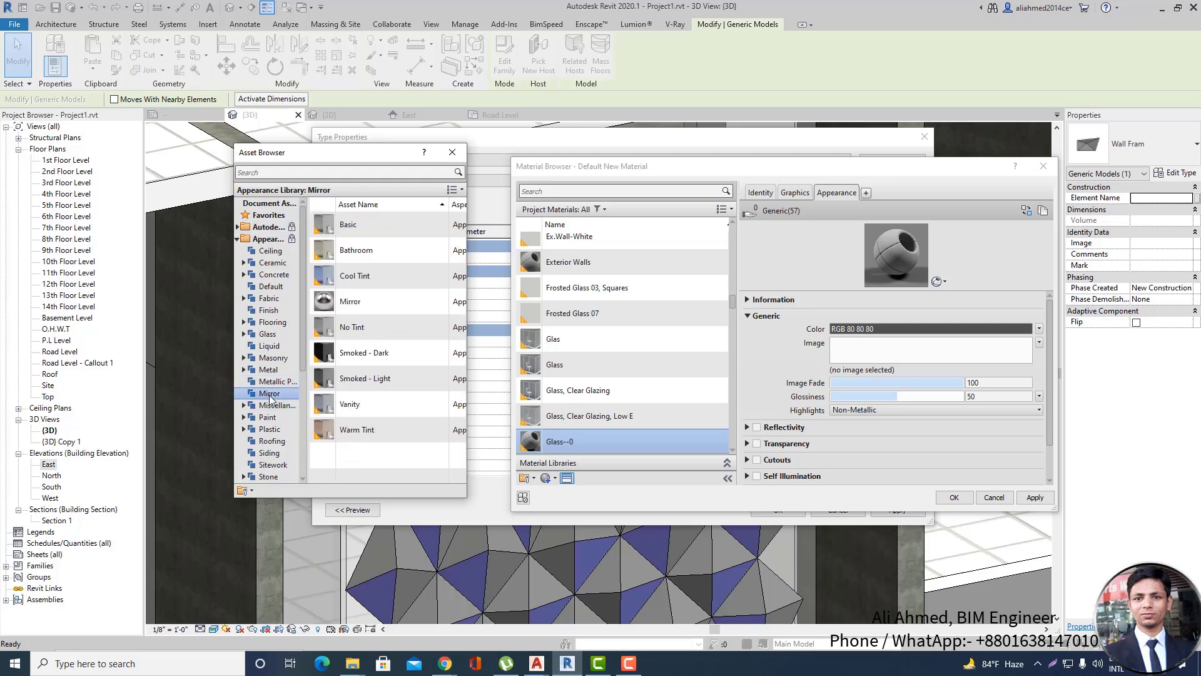
{"action": "left_click", "coordinate": [268, 333]}
{"action": "scroll", "coordinate": [413, 338], "scroll_direction": "down", "scroll_amount": 3}
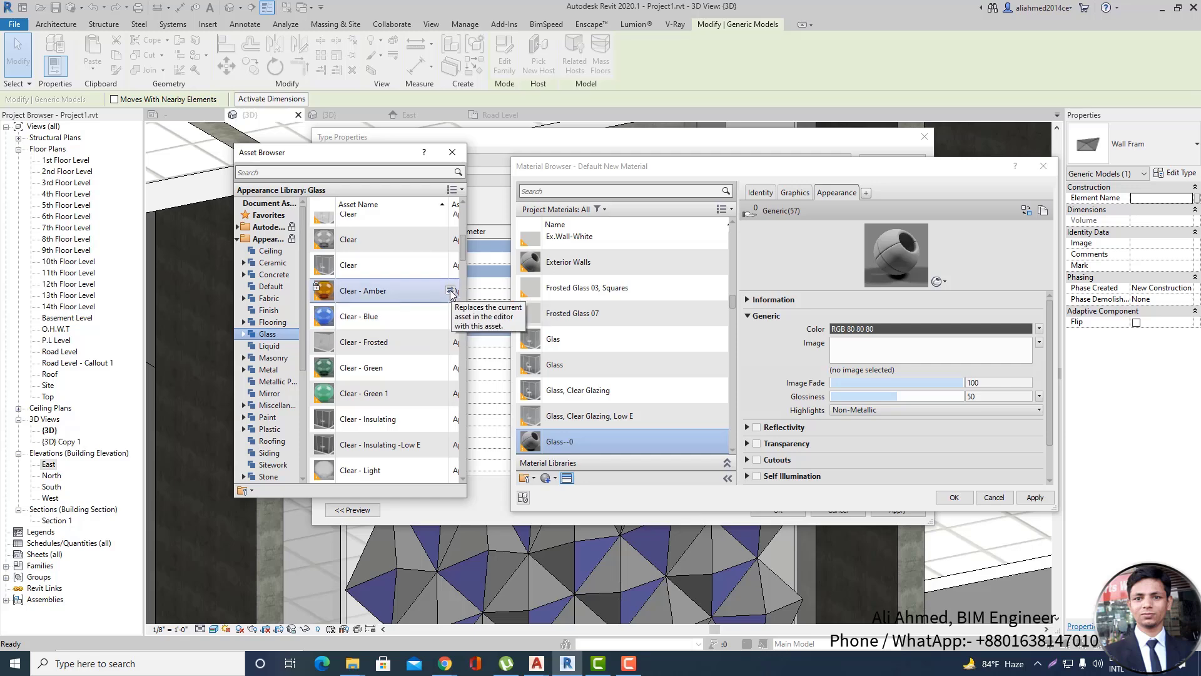
{"action": "left_click", "coordinate": [450, 292]}
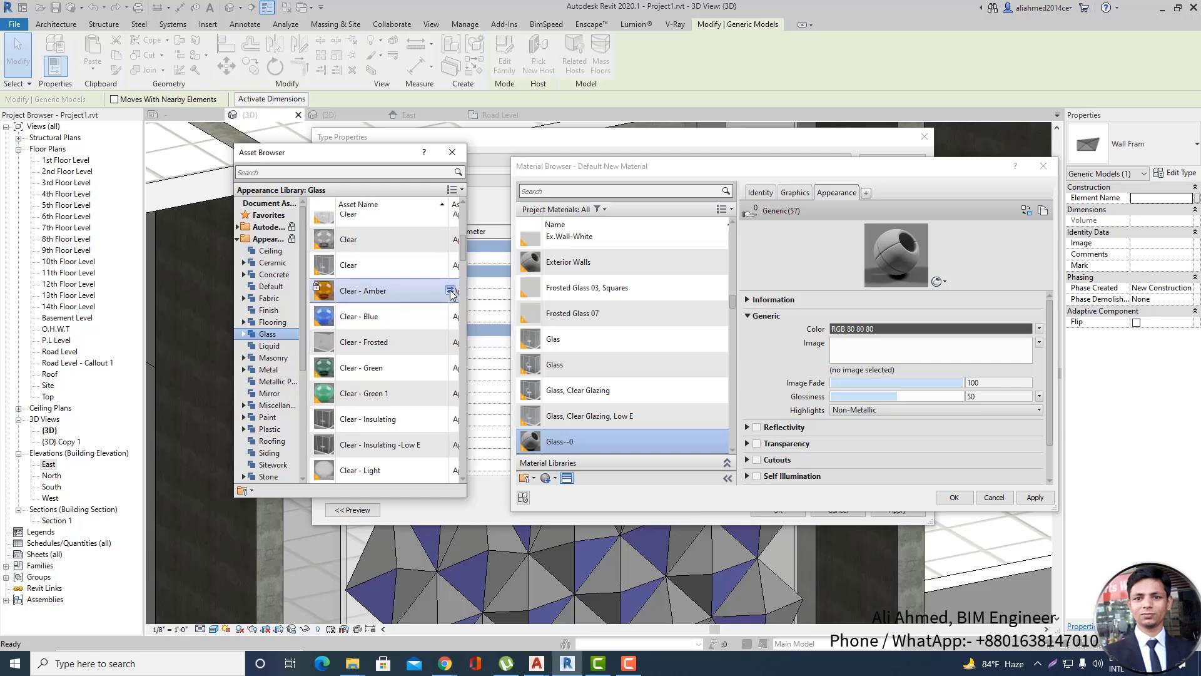
{"action": "left_click", "coordinate": [968, 498]}
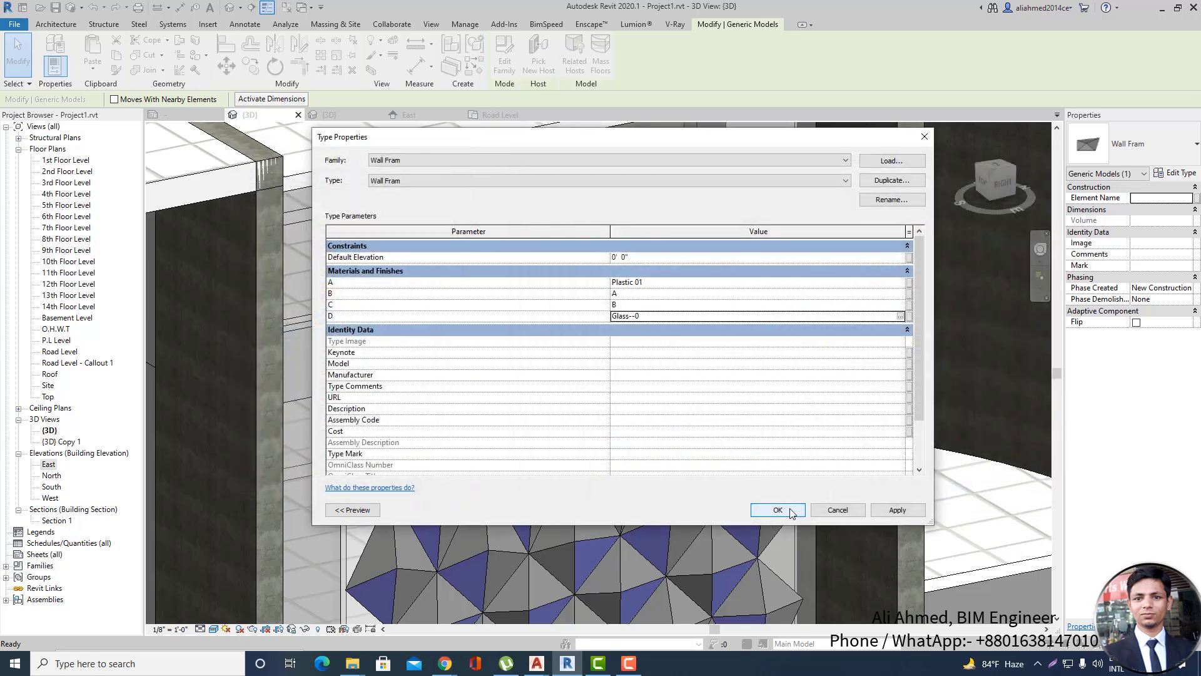
{"action": "left_click", "coordinate": [779, 510]}
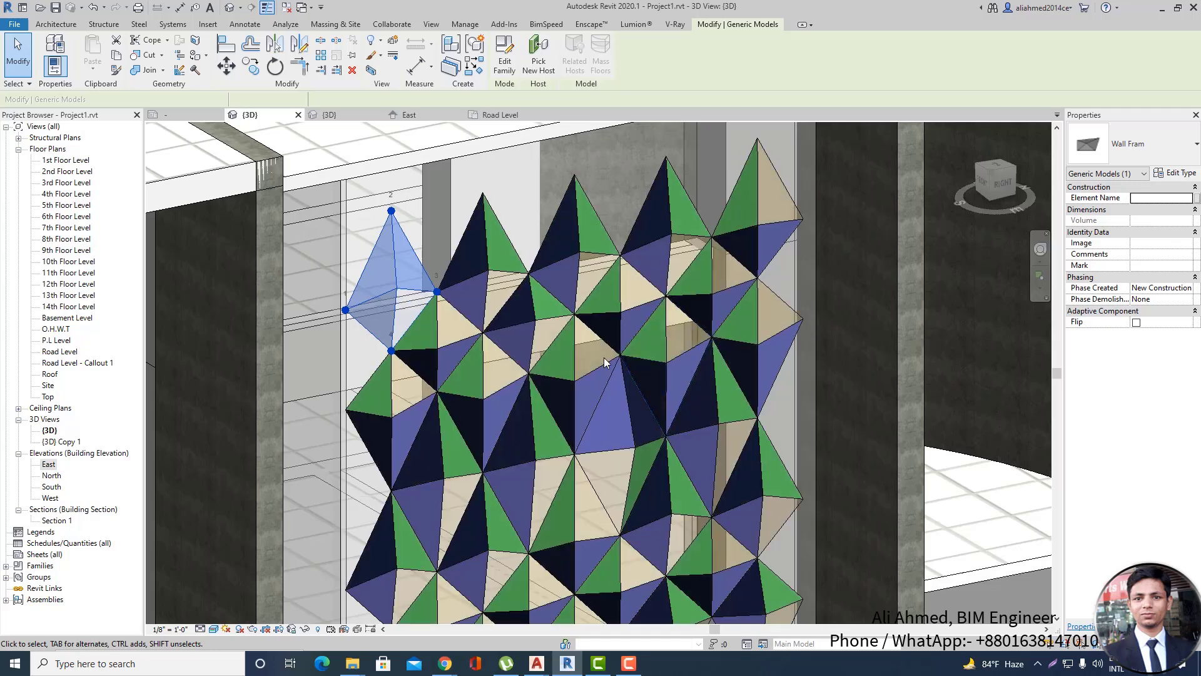
{"action": "scroll", "coordinate": [766, 316], "scroll_direction": "down", "scroll_amount": 2}
{"action": "key", "text": "Escape"}
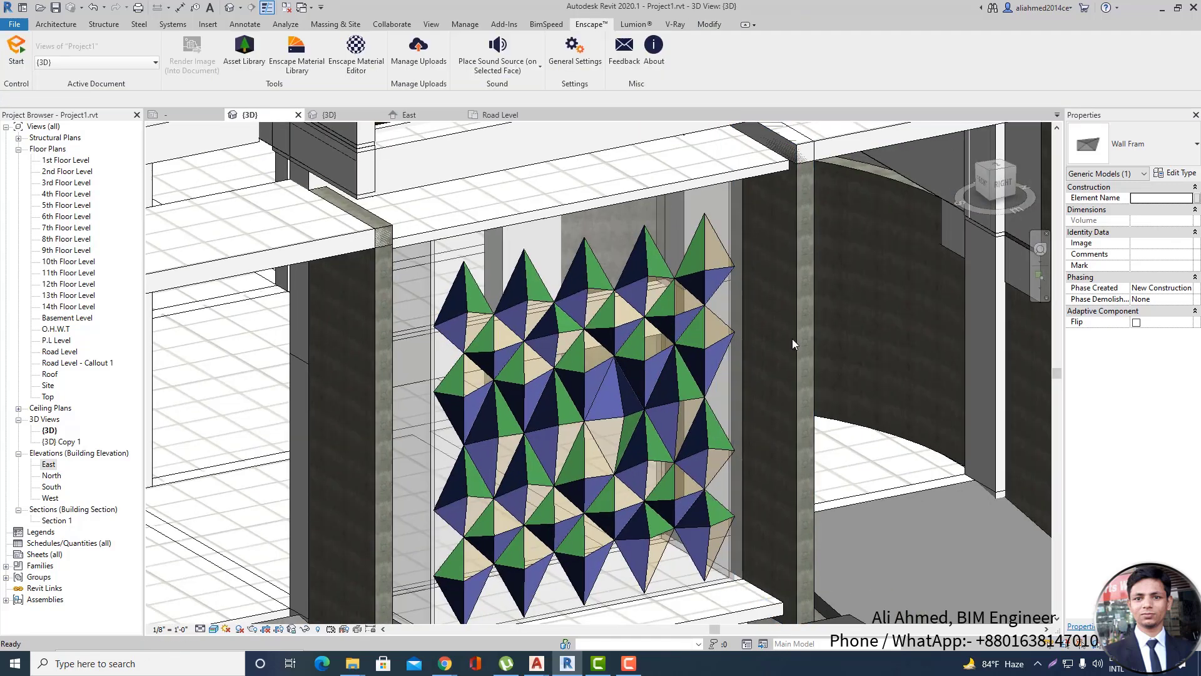
Open the structure layer's material in the wall type of the glass wall behind the faceted panels.
{"action": "left_click", "coordinate": [432, 349]}
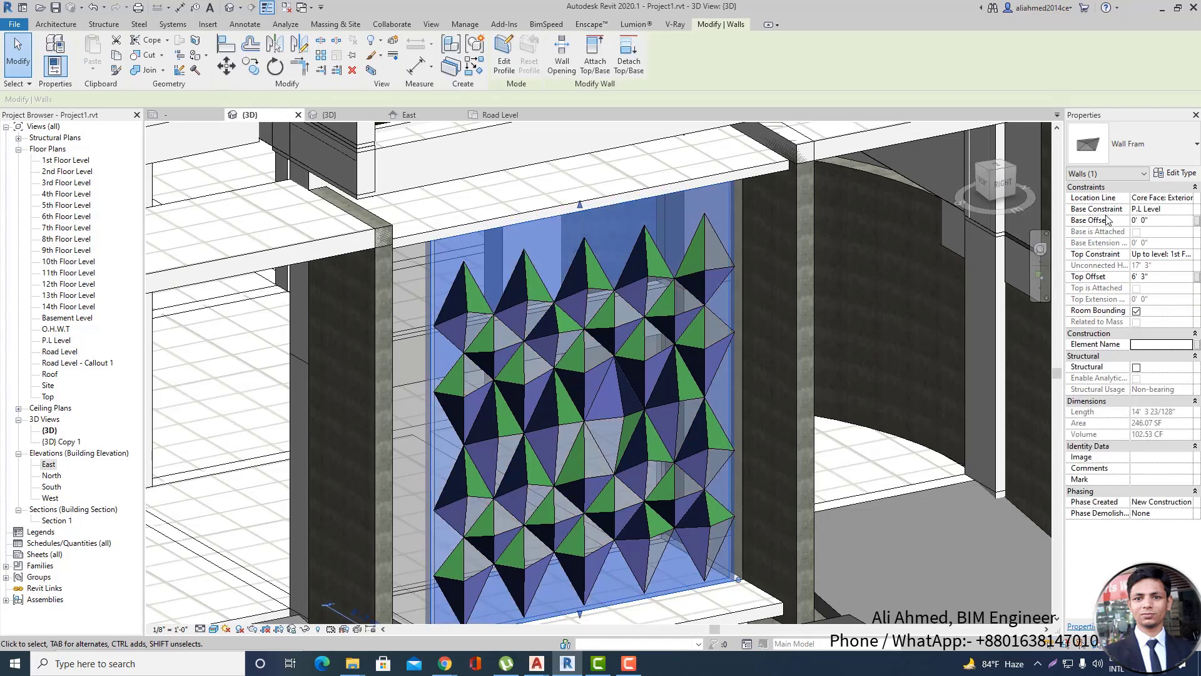
{"action": "left_click", "coordinate": [1176, 174]}
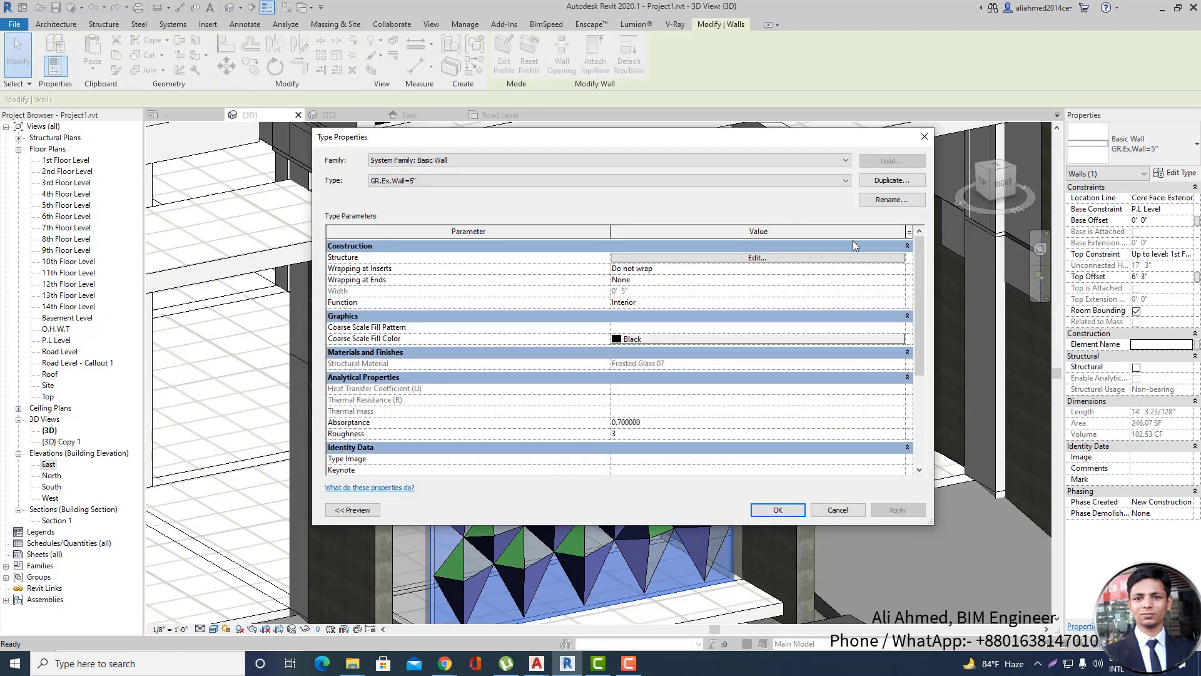
{"action": "left_click", "coordinate": [758, 258]}
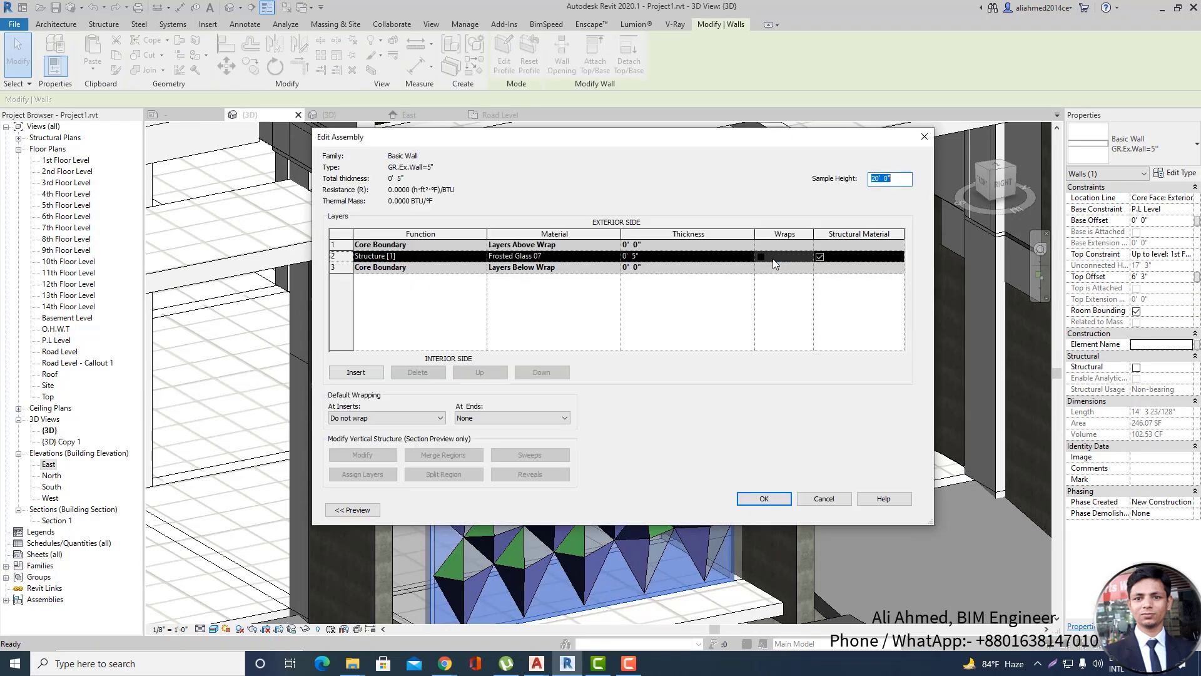
{"action": "left_click", "coordinate": [616, 256]}
{"action": "left_click", "coordinate": [616, 257]}
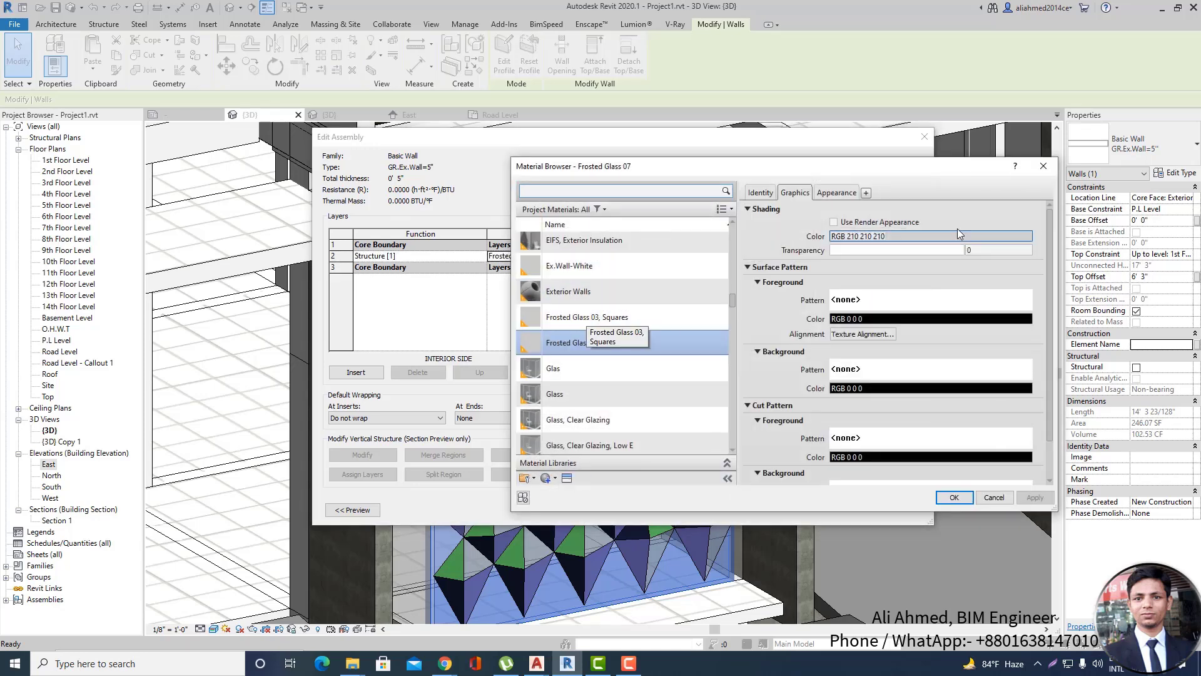
Create a new material named Glass-02 and shade it by its render appearance.
{"action": "left_click", "coordinate": [533, 478]}
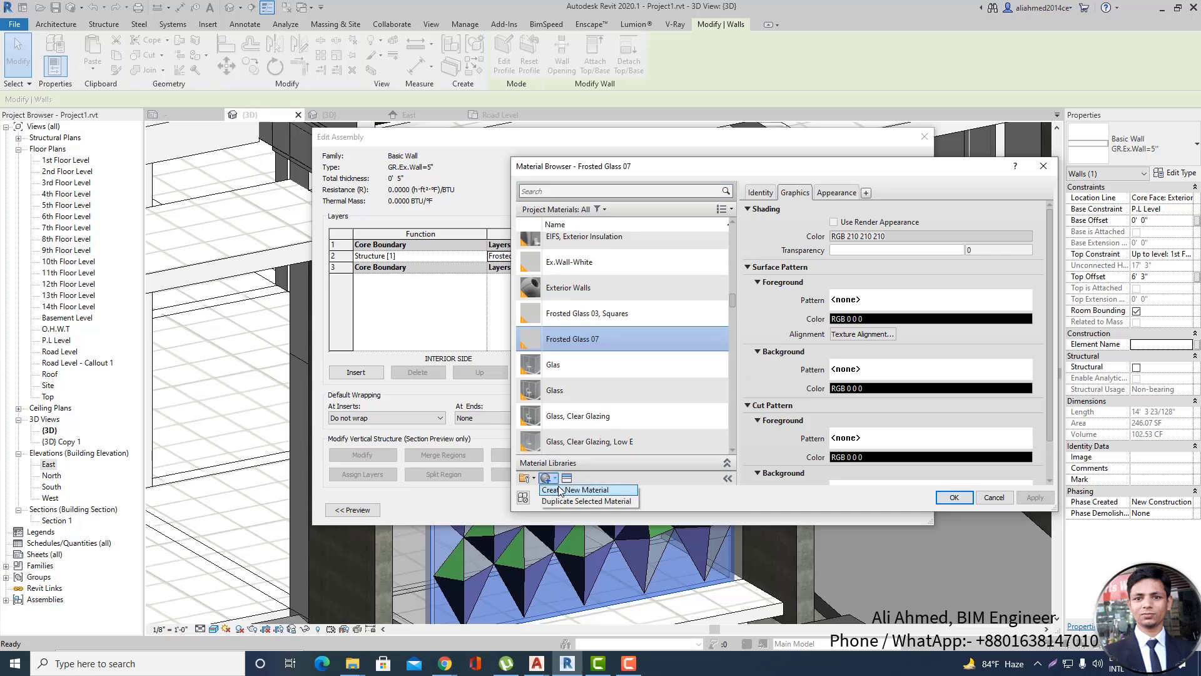
{"action": "left_click", "coordinate": [582, 486]}
{"action": "left_click", "coordinate": [769, 196]}
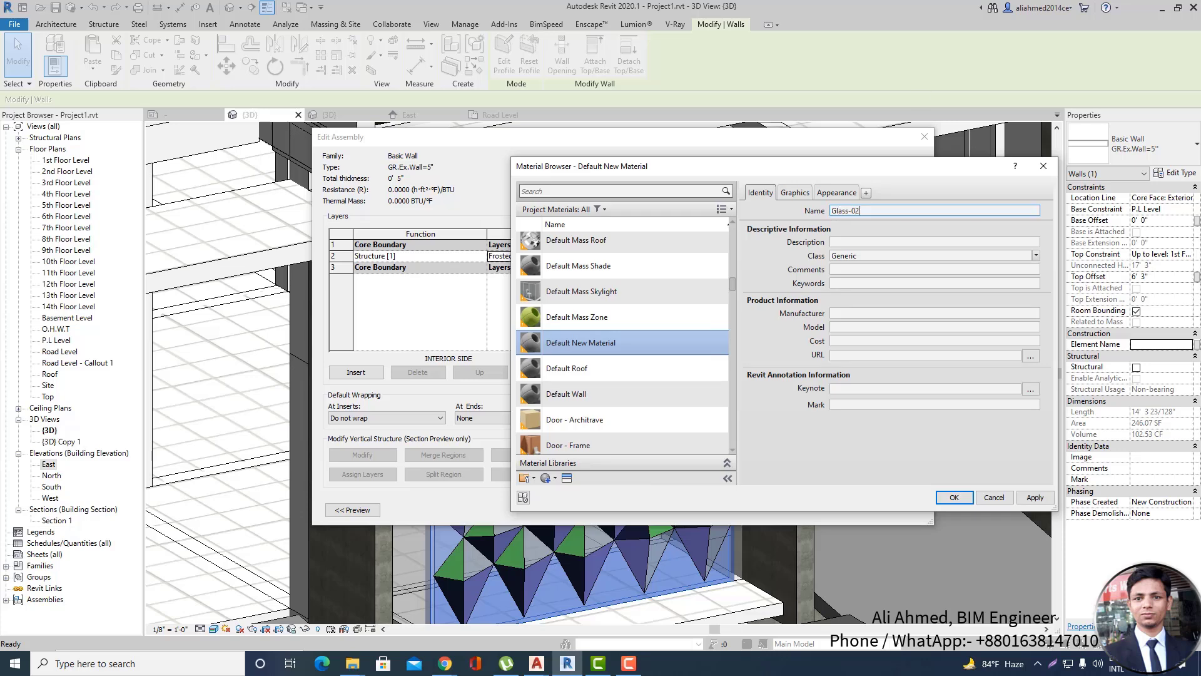
{"action": "left_click", "coordinate": [803, 193]}
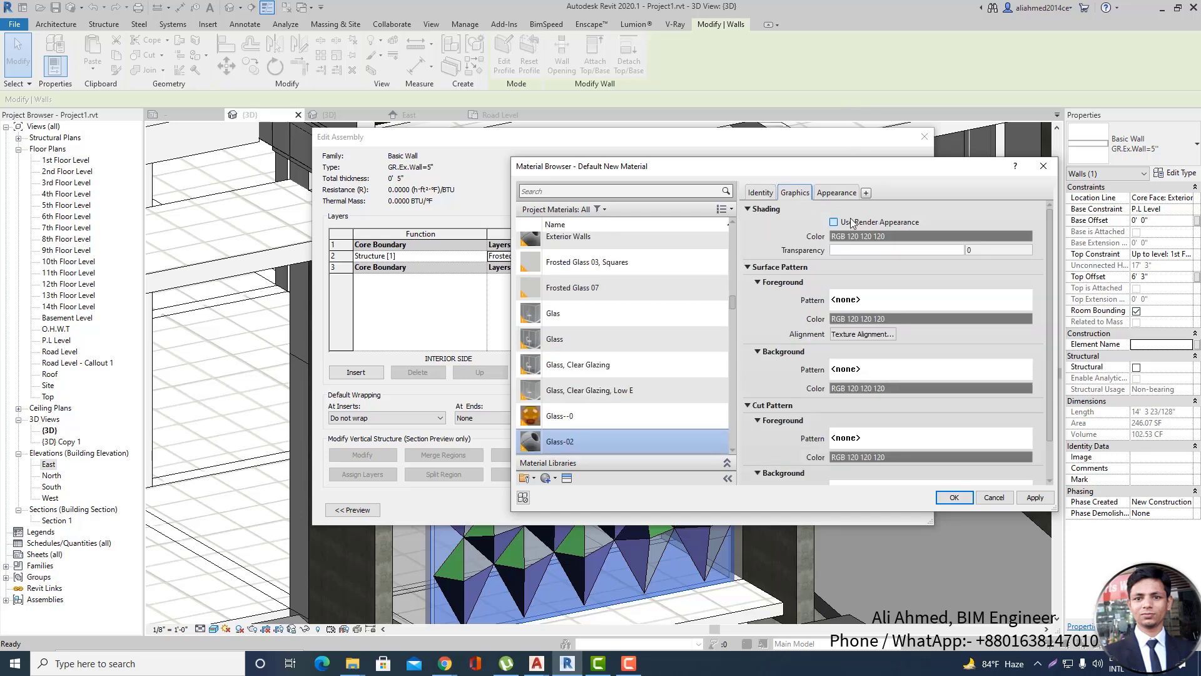
{"action": "left_click", "coordinate": [835, 222]}
Replace Glass-02's appearance with Clear - Blue from the Appearance Library's Glass category.
{"action": "left_click", "coordinate": [837, 193]}
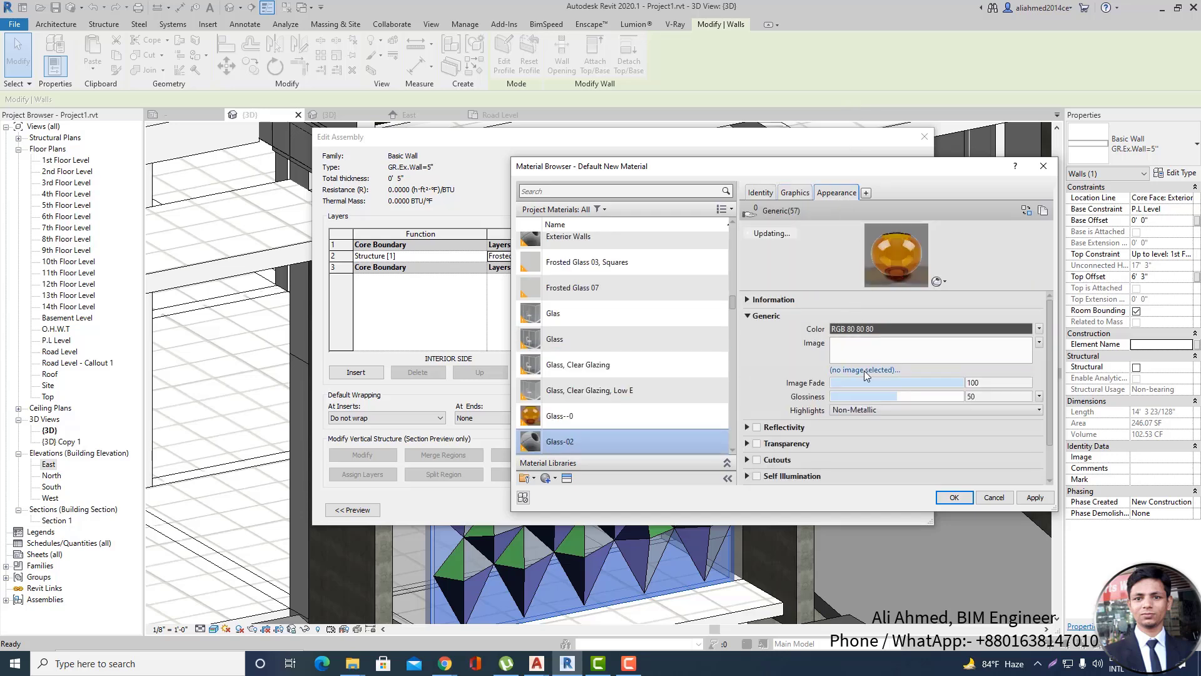
{"action": "left_click", "coordinate": [1027, 210]}
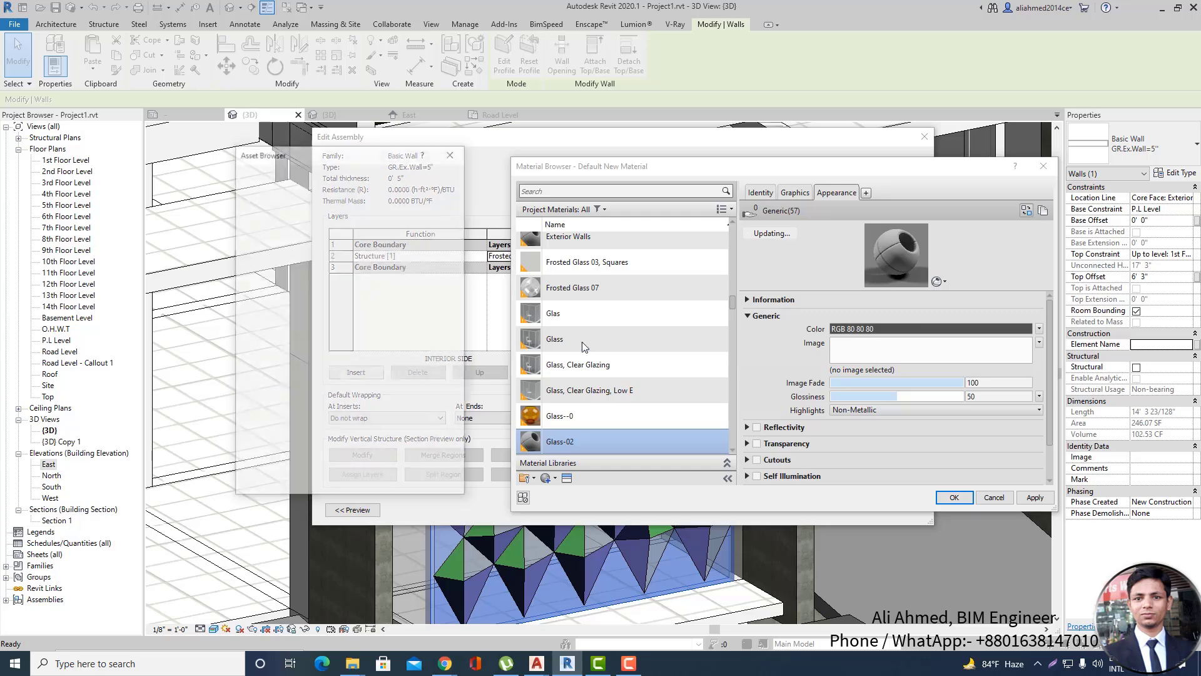
{"action": "left_click", "coordinate": [239, 250]}
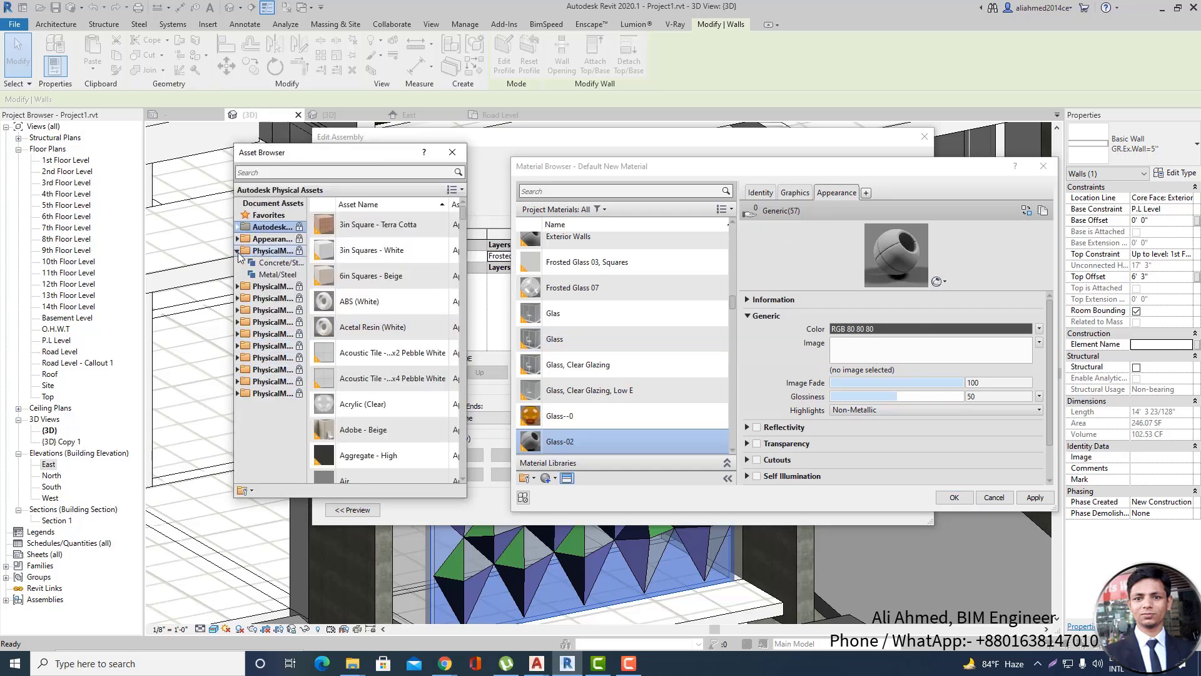
{"action": "left_click", "coordinate": [240, 239]}
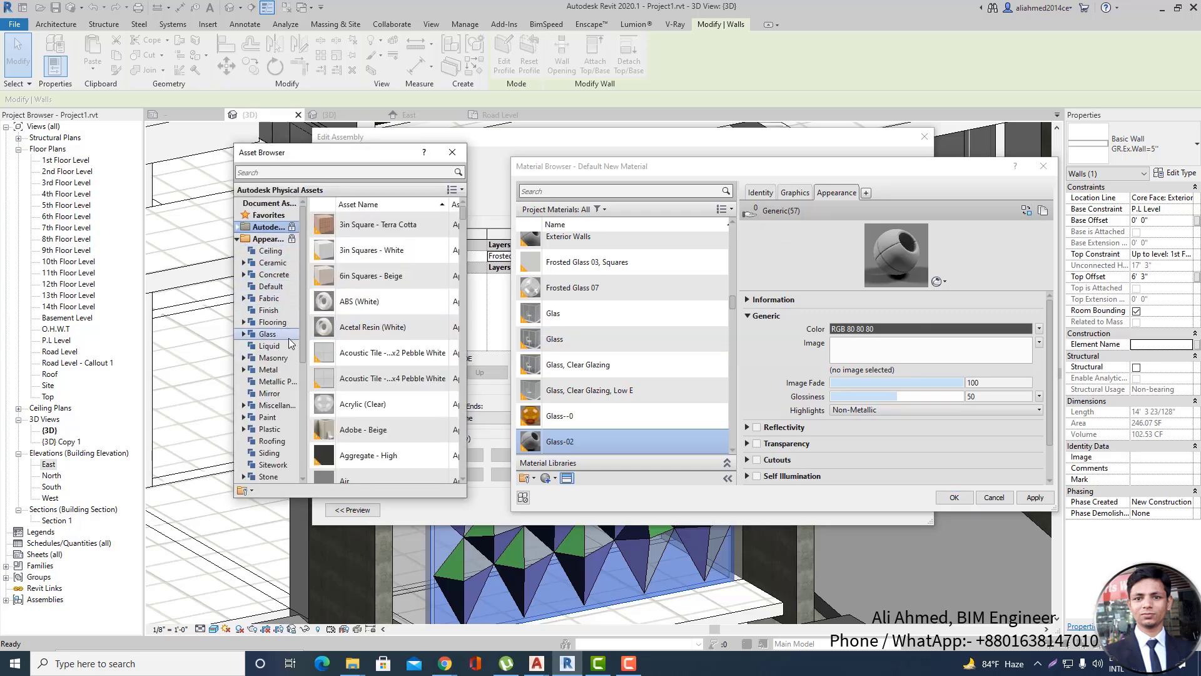
{"action": "scroll", "coordinate": [275, 287], "scroll_direction": "down", "scroll_amount": 1}
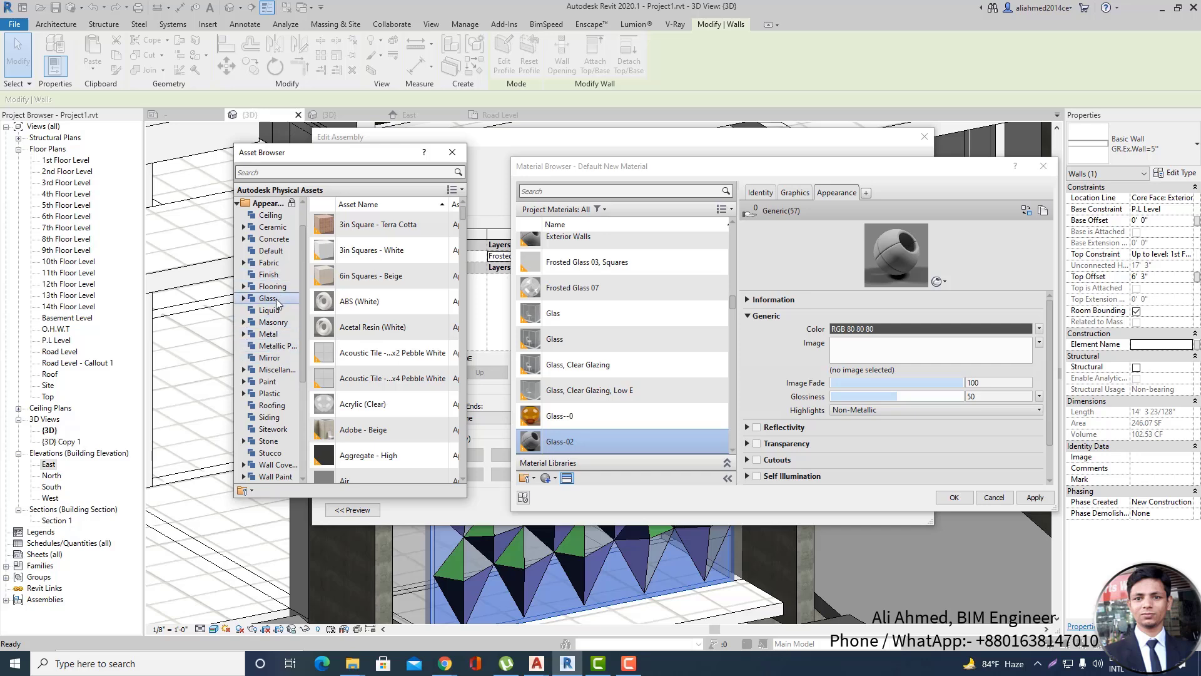
{"action": "left_click", "coordinate": [265, 300]}
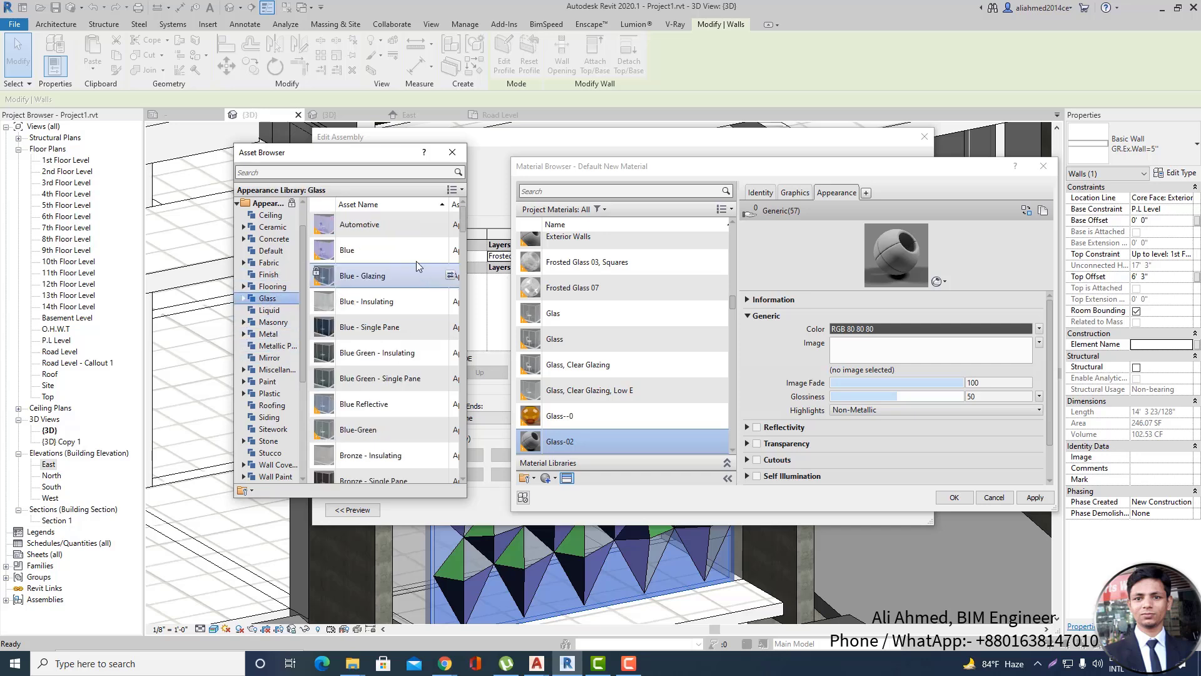
{"action": "scroll", "coordinate": [416, 262], "scroll_direction": "down", "scroll_amount": 3}
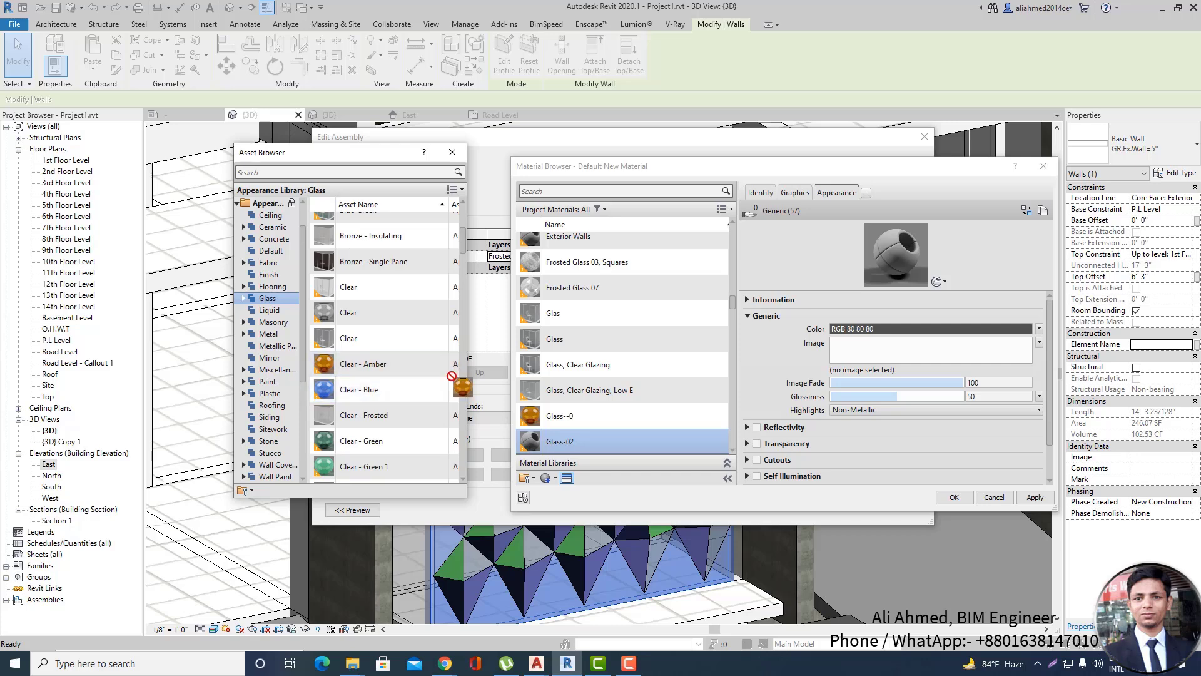
{"action": "left_click", "coordinate": [450, 390]}
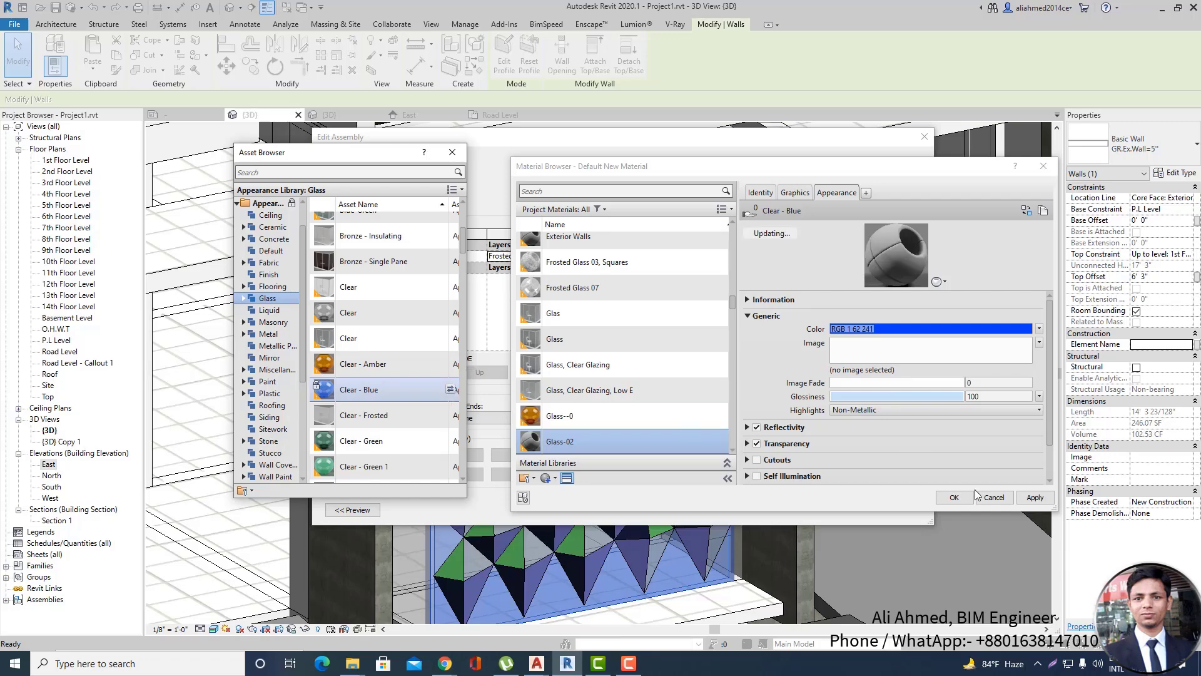
Assign Glass-02 to the wall's structure layer and apply the wall type changes.
{"action": "left_click", "coordinate": [953, 497]}
{"action": "left_click", "coordinate": [764, 498]}
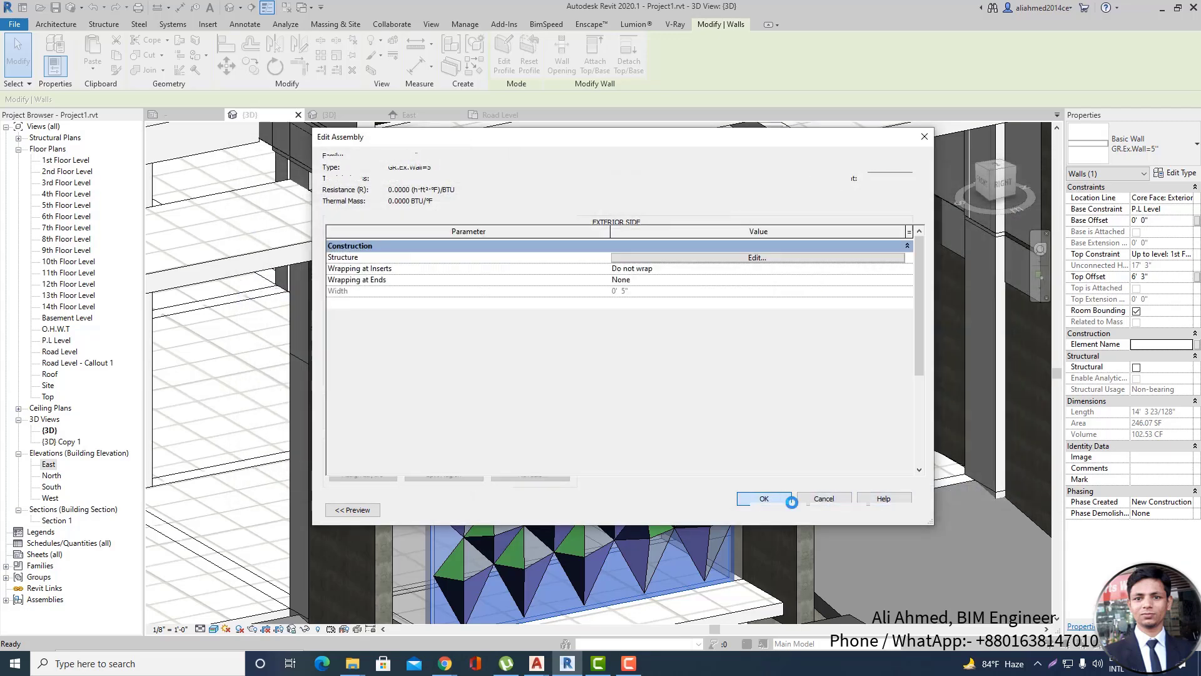
{"action": "left_click", "coordinate": [768, 501]}
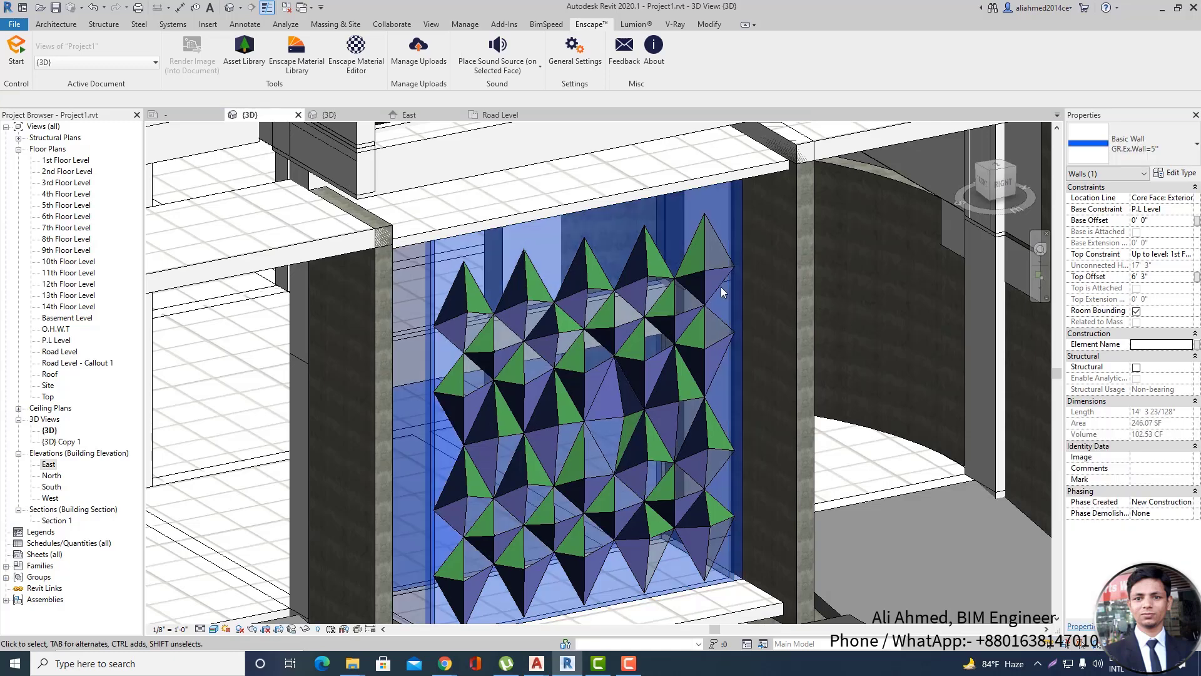
{"action": "key", "text": "Escape"}
{"action": "scroll", "coordinate": [721, 287], "scroll_direction": "down", "scroll_amount": 4}
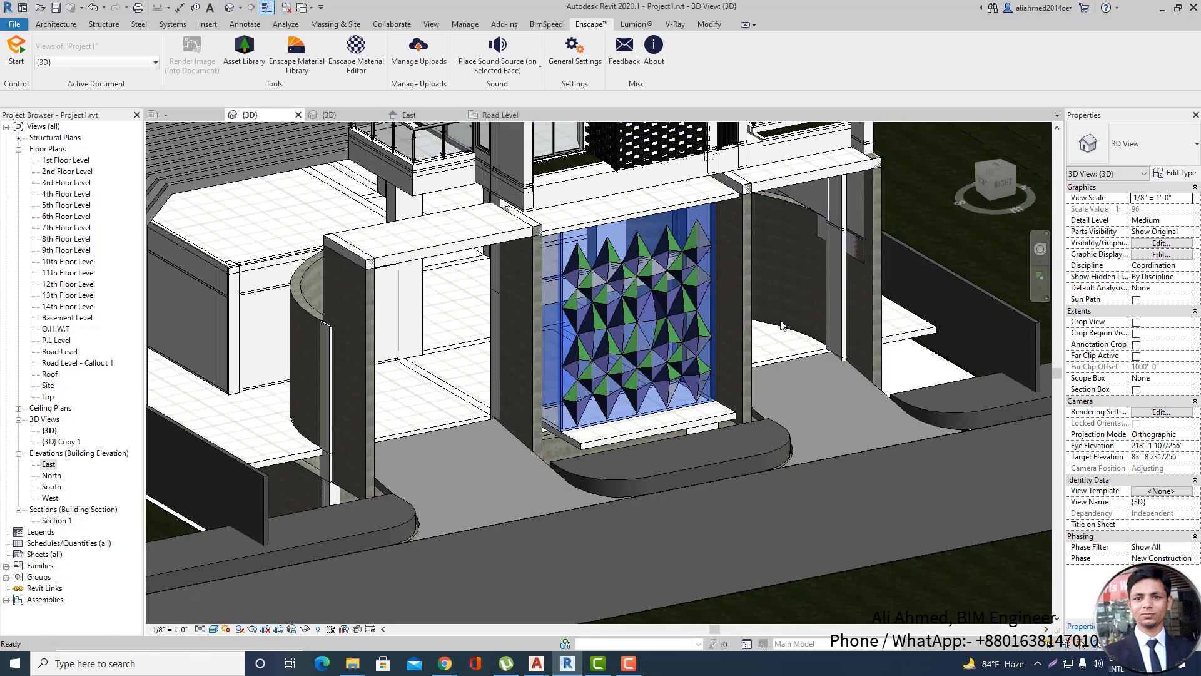
{"action": "scroll", "coordinate": [758, 287], "scroll_direction": "up", "scroll_amount": 4}
{"action": "scroll", "coordinate": [758, 288], "scroll_direction": "down", "scroll_amount": 2}
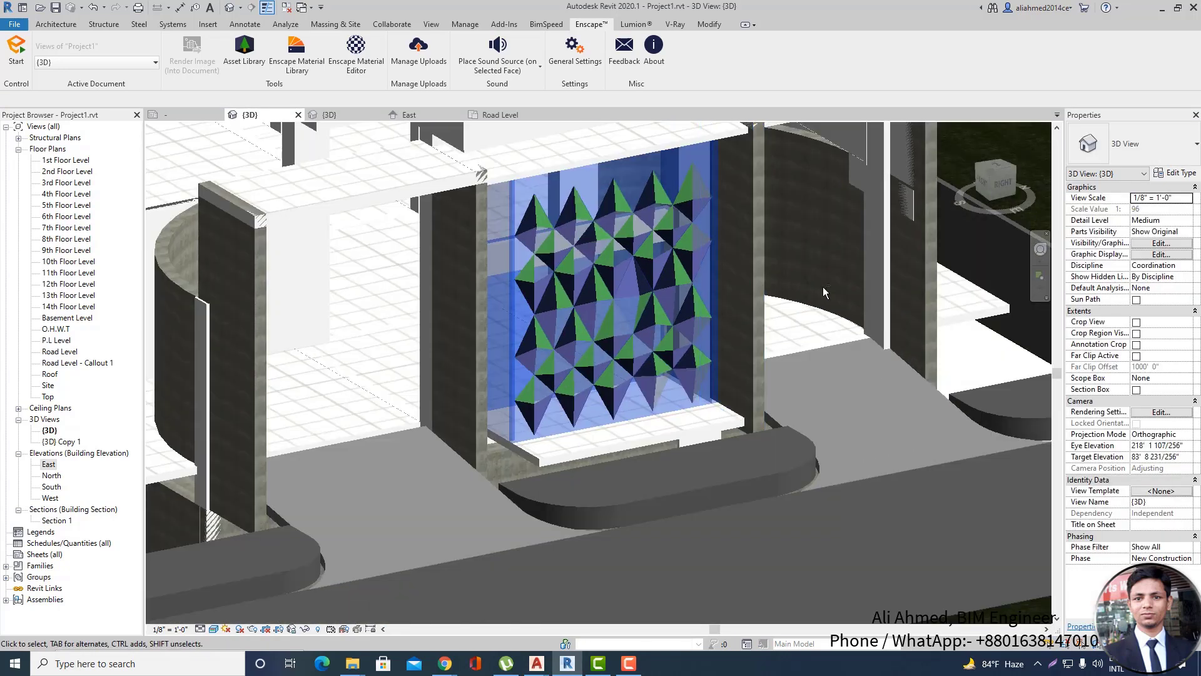
Examine the faceted feature wall and the blue glass wall behind it from several angles and distances.
{"action": "mouse_move", "coordinate": [824, 289]}
{"action": "middle_mouse_down", "text": "shift"}
{"action": "mouse_move", "coordinate": [727, 357]}
{"action": "mouse_move", "coordinate": [818, 311]}
{"action": "middle_mouse_up", "text": "shift"}
{"action": "scroll", "coordinate": [613, 370], "scroll_direction": "down", "scroll_amount": 3}
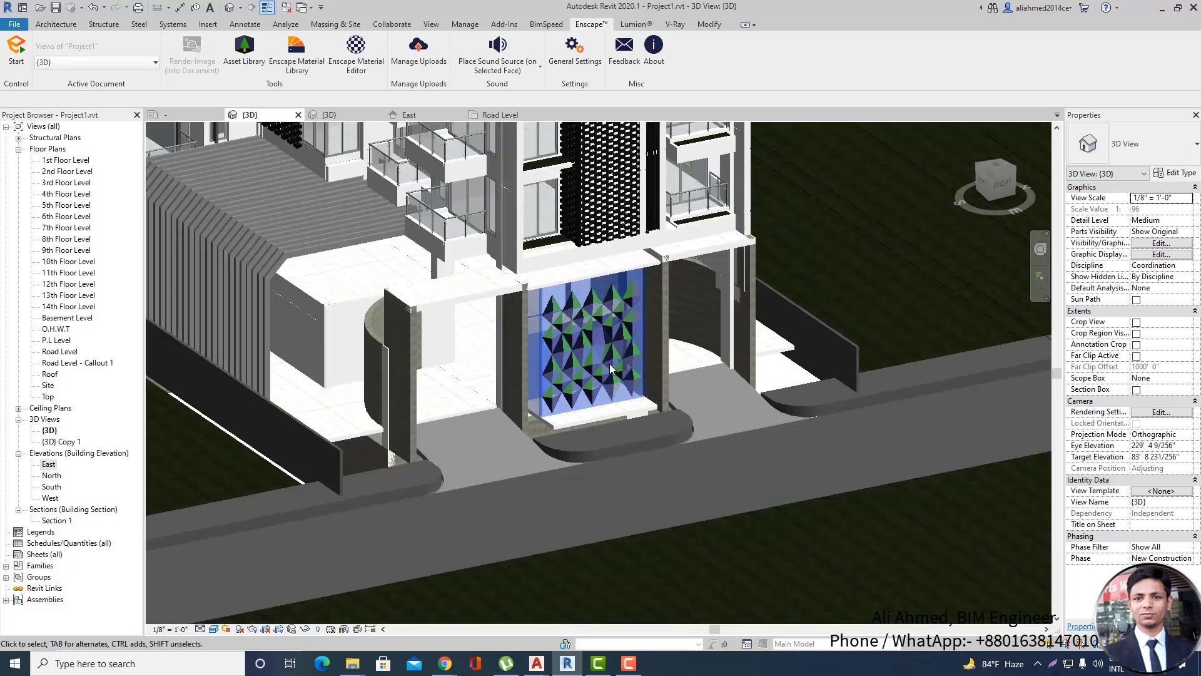
{"action": "middle_click_drag", "start_coordinate": [616, 368], "coordinate": [882, 294], "text": "shift"}
{"action": "left_click_drag", "start_coordinate": [882, 293], "coordinate": [879, 286], "text": "shift"}
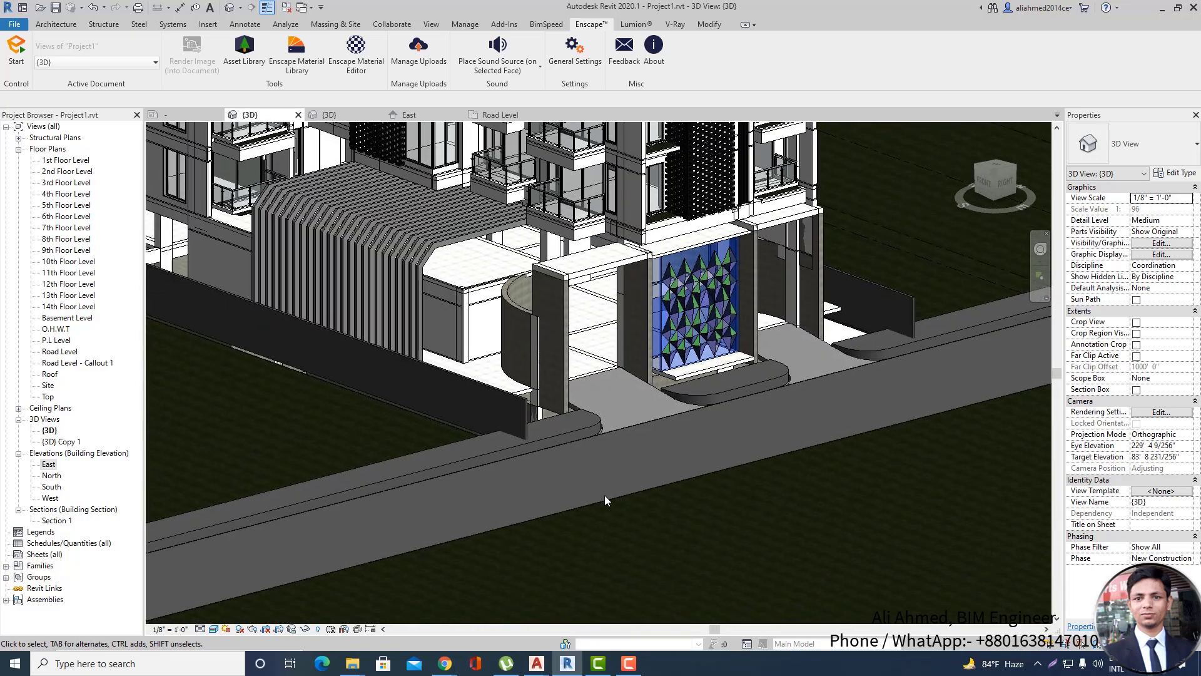
{"action": "scroll", "coordinate": [607, 499], "scroll_direction": "down", "scroll_amount": 3}
{"action": "scroll", "coordinate": [696, 380], "scroll_direction": "up", "scroll_amount": 4}
{"action": "scroll", "coordinate": [580, 379], "scroll_direction": "up", "scroll_amount": 3}
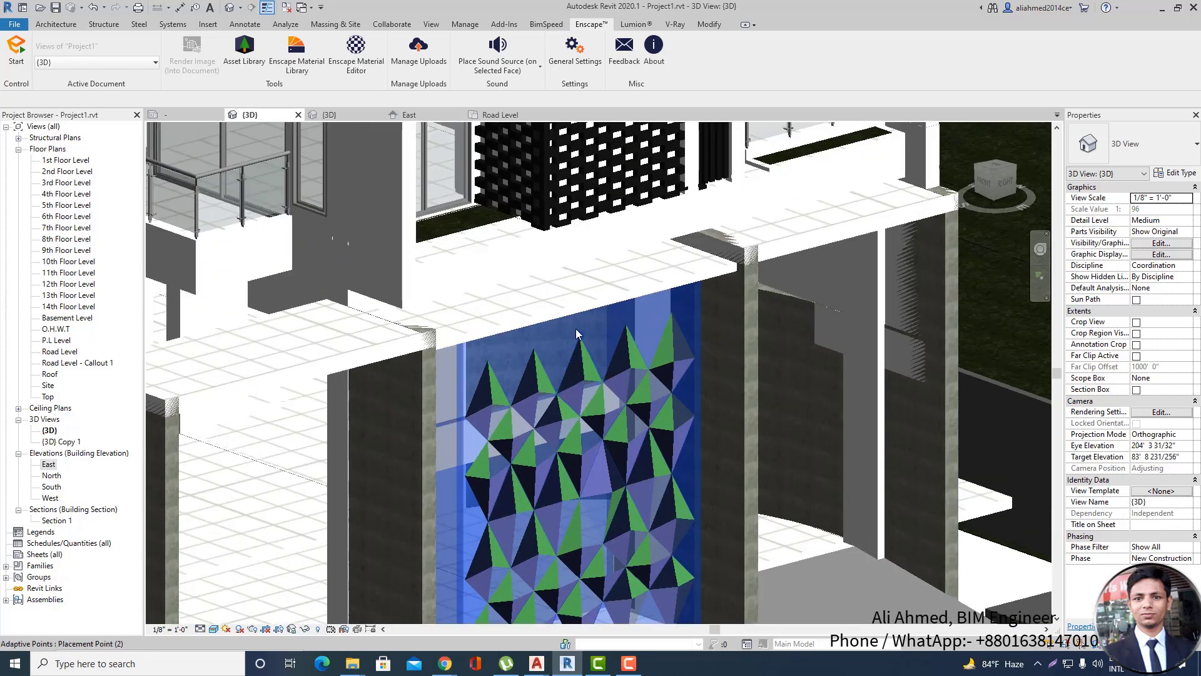
{"action": "scroll", "coordinate": [577, 328], "scroll_direction": "down", "scroll_amount": 4}
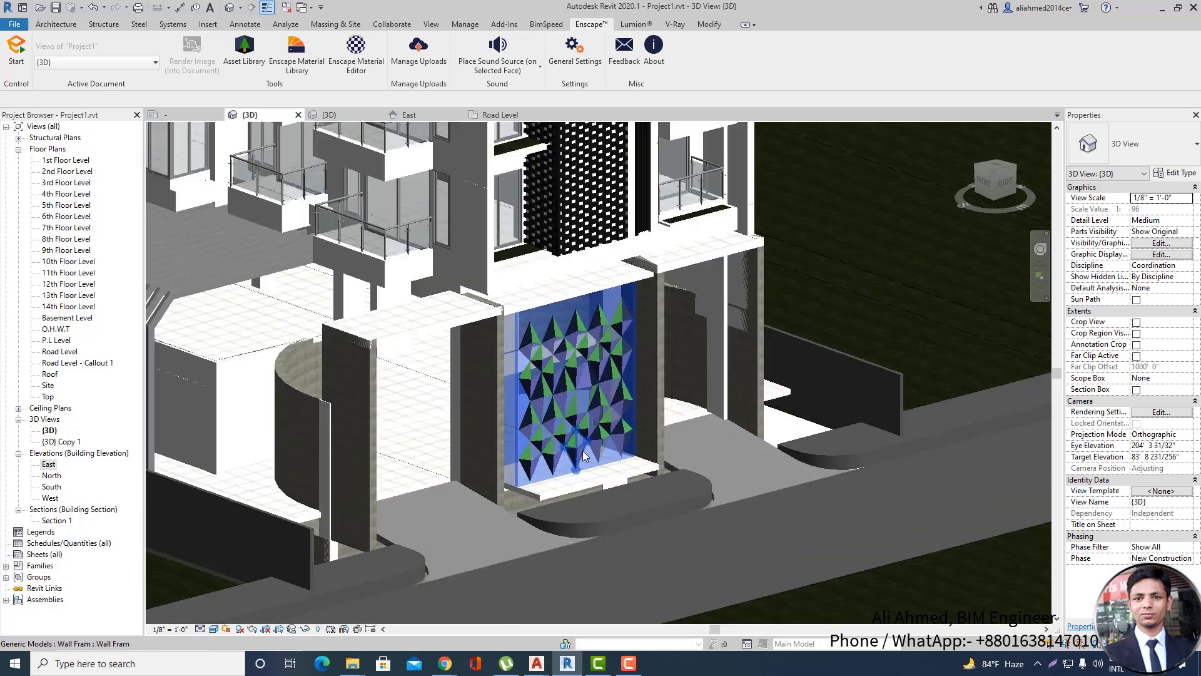
{"action": "scroll", "coordinate": [578, 461], "scroll_direction": "up", "scroll_amount": 4}
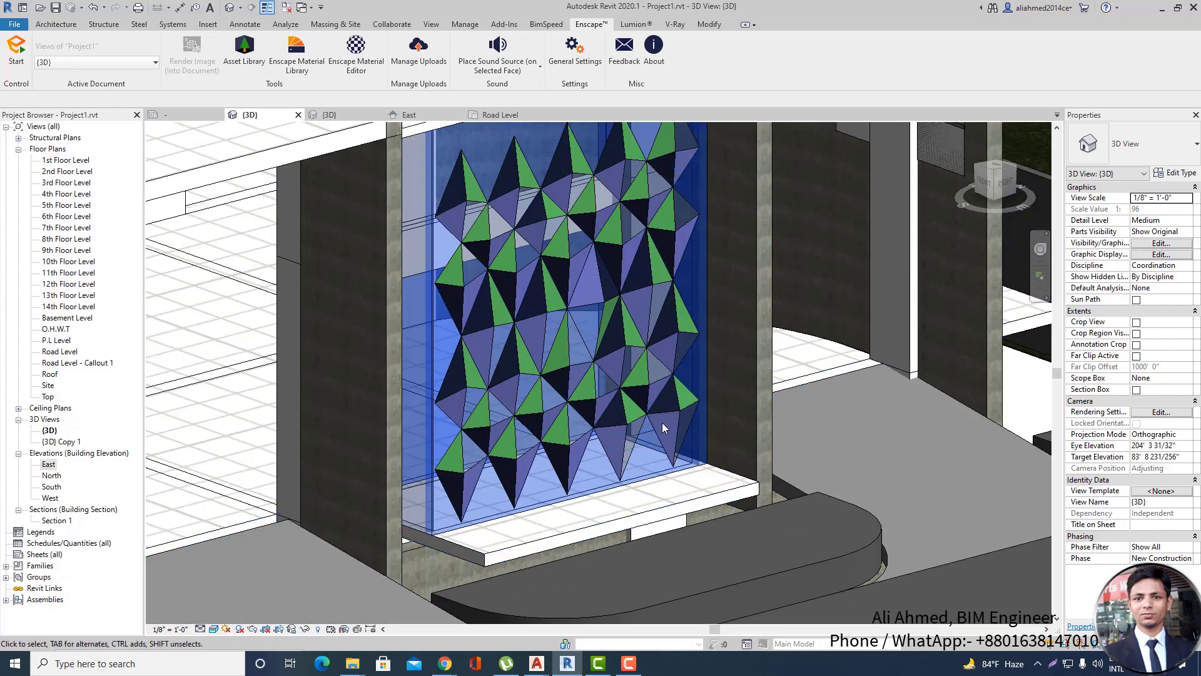
{"action": "scroll", "coordinate": [660, 421], "scroll_direction": "down", "scroll_amount": 3}
{"action": "middle_click_drag", "start_coordinate": [889, 401], "coordinate": [848, 379], "text": "shift"}
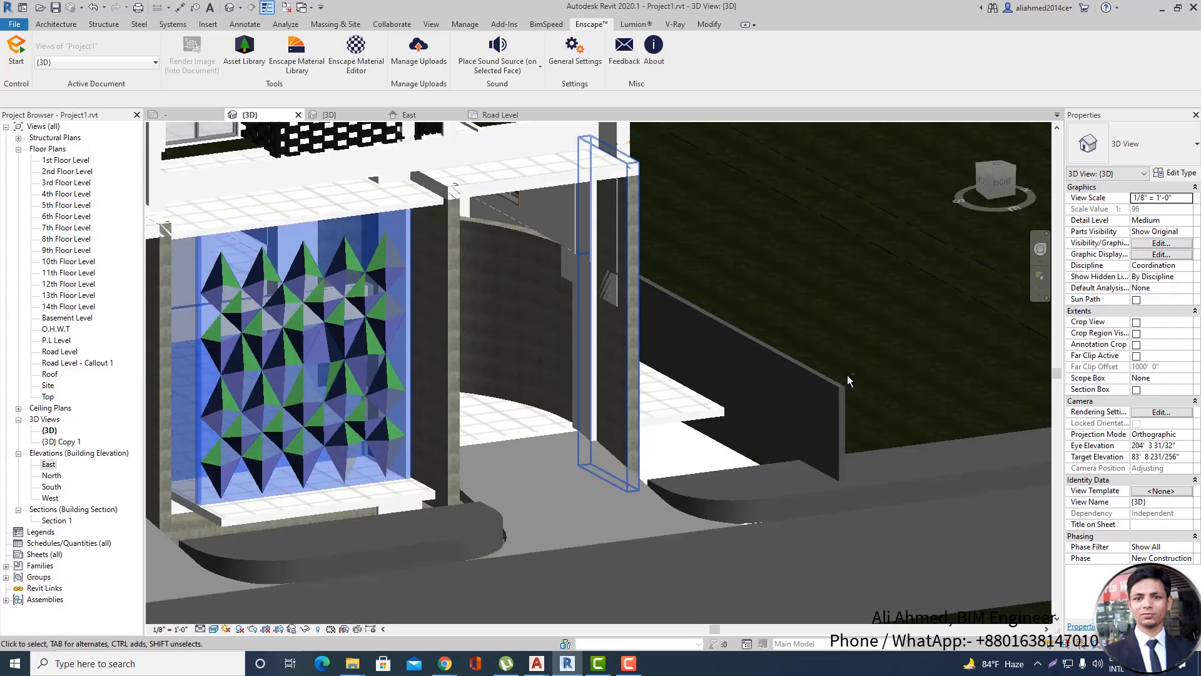
{"action": "scroll", "coordinate": [901, 374], "scroll_direction": "down", "scroll_amount": 2}
{"action": "scroll", "coordinate": [464, 372], "scroll_direction": "up", "scroll_amount": 3}
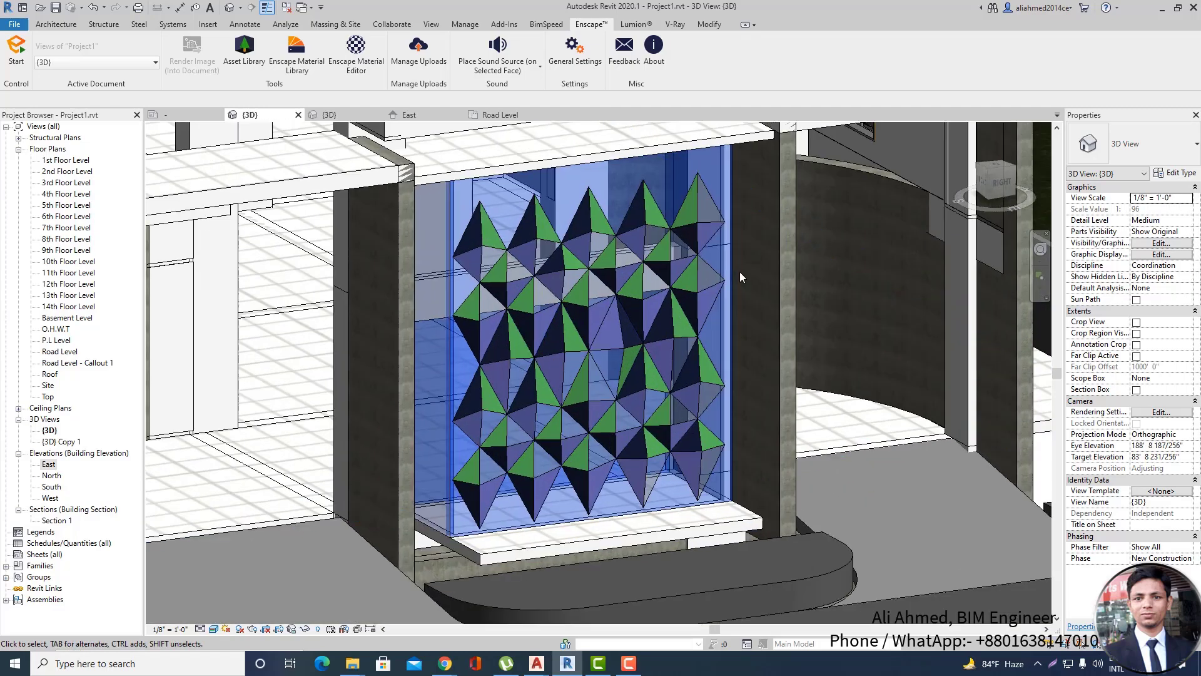
{"action": "scroll", "coordinate": [743, 274], "scroll_direction": "down", "scroll_amount": 3}
{"action": "middle_click_drag", "start_coordinate": [867, 330], "coordinate": [618, 336], "text": "shift"}
{"action": "scroll", "coordinate": [794, 402], "scroll_direction": "down", "scroll_amount": 1}
{"action": "scroll", "coordinate": [254, 308], "scroll_direction": "up", "scroll_amount": 3}
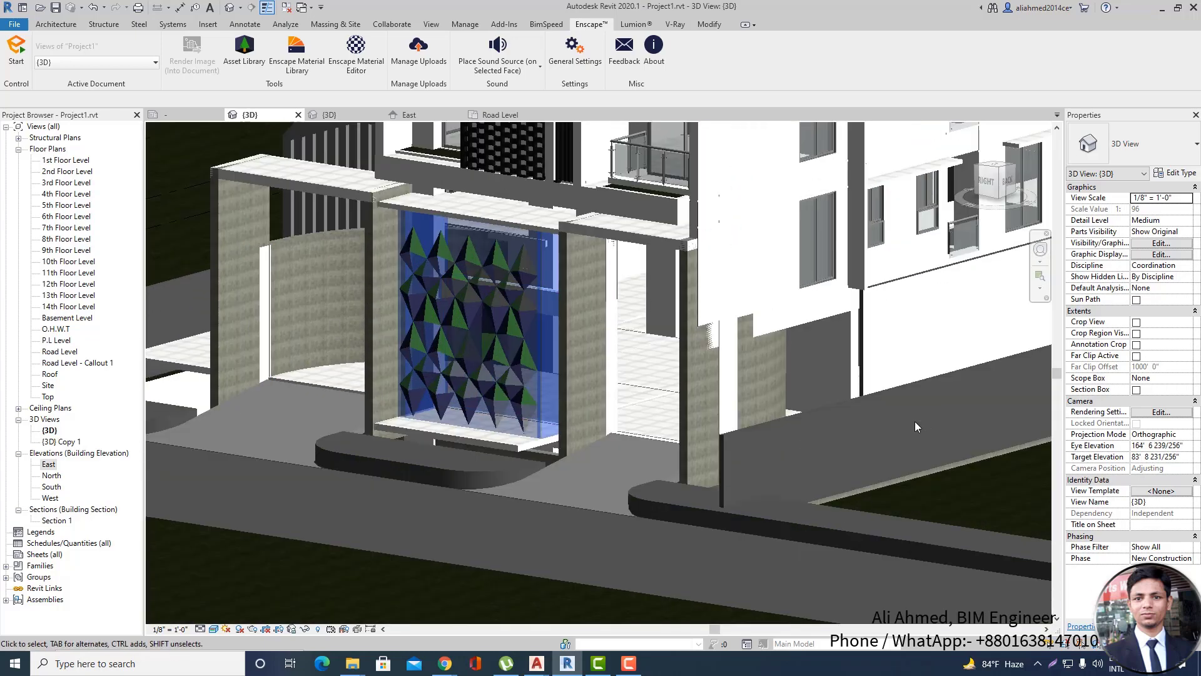
{"action": "scroll", "coordinate": [882, 411], "scroll_direction": "down", "scroll_amount": 2}
{"action": "middle_click_drag", "start_coordinate": [895, 403], "coordinate": [876, 396], "text": "shift"}
{"action": "scroll", "coordinate": [612, 422], "scroll_direction": "up", "scroll_amount": 2}
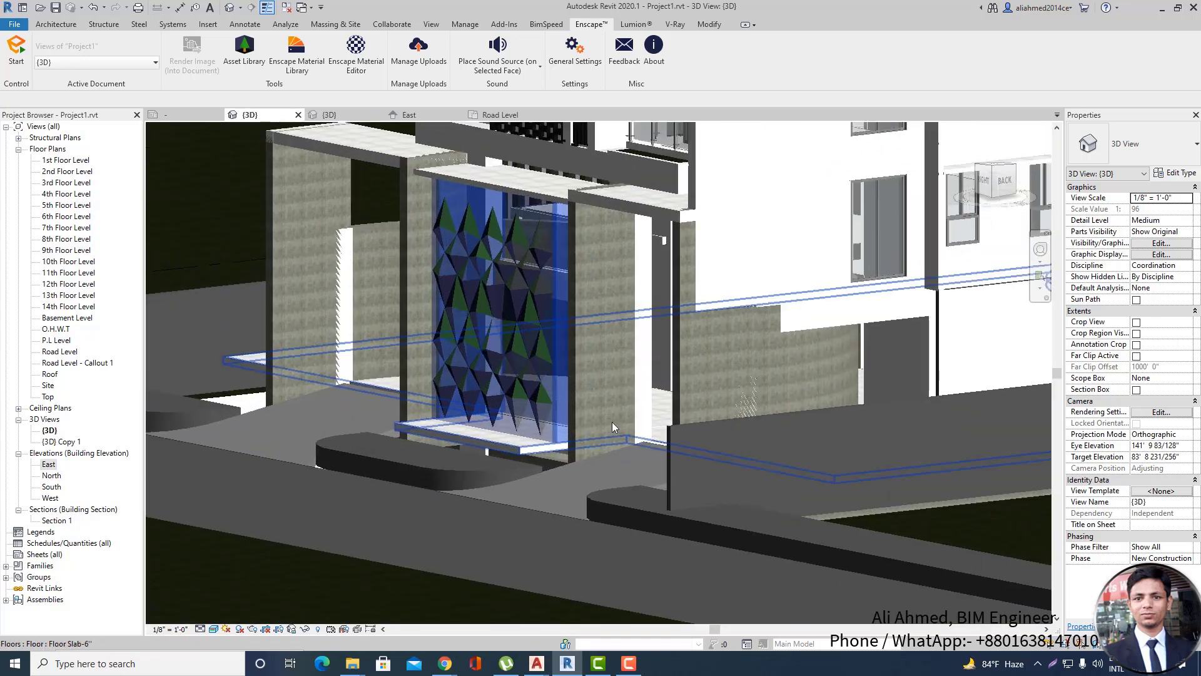
{"action": "middle_click_drag", "start_coordinate": [632, 385], "coordinate": [660, 451], "text": "shift"}
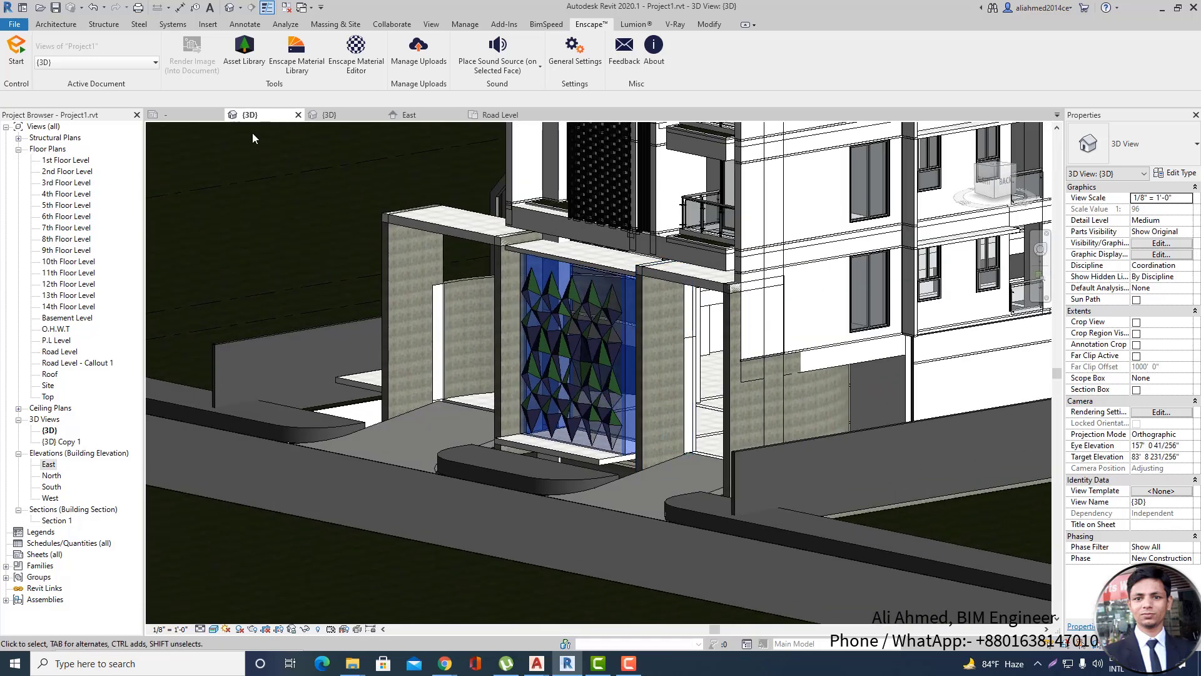
Import the Brick 01 material from the Enscape Material Library into the project.
{"action": "left_click", "coordinate": [298, 56]}
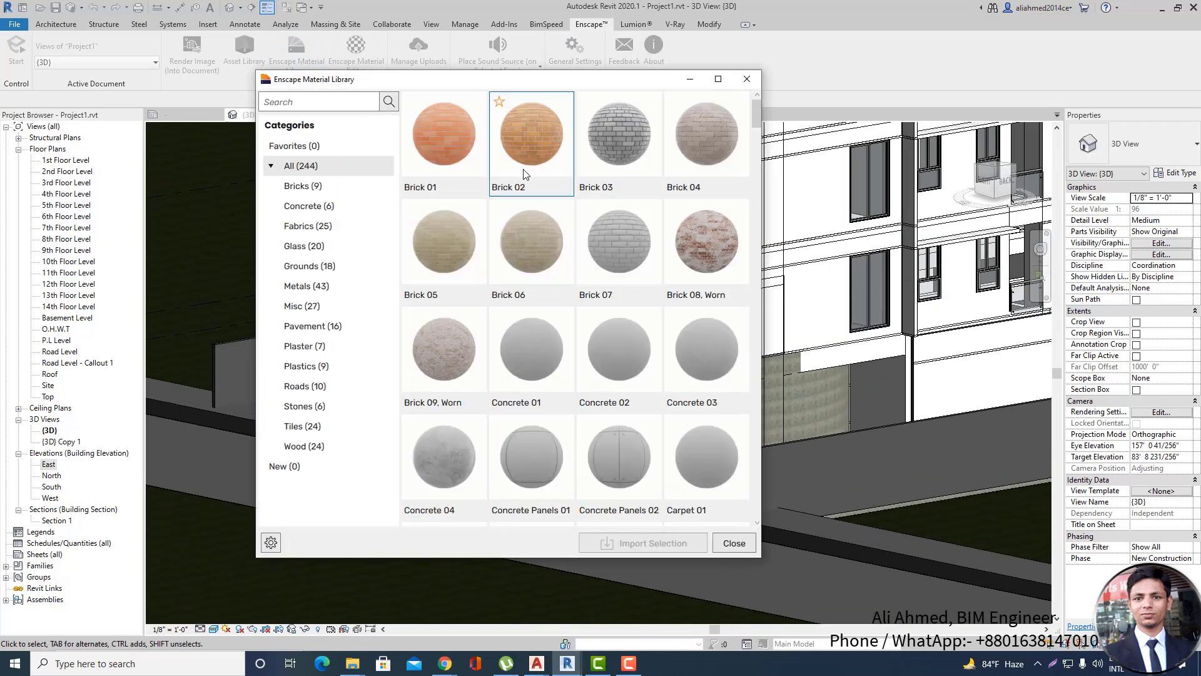
{"action": "left_click", "coordinate": [619, 457]}
{"action": "left_click", "coordinate": [443, 125]}
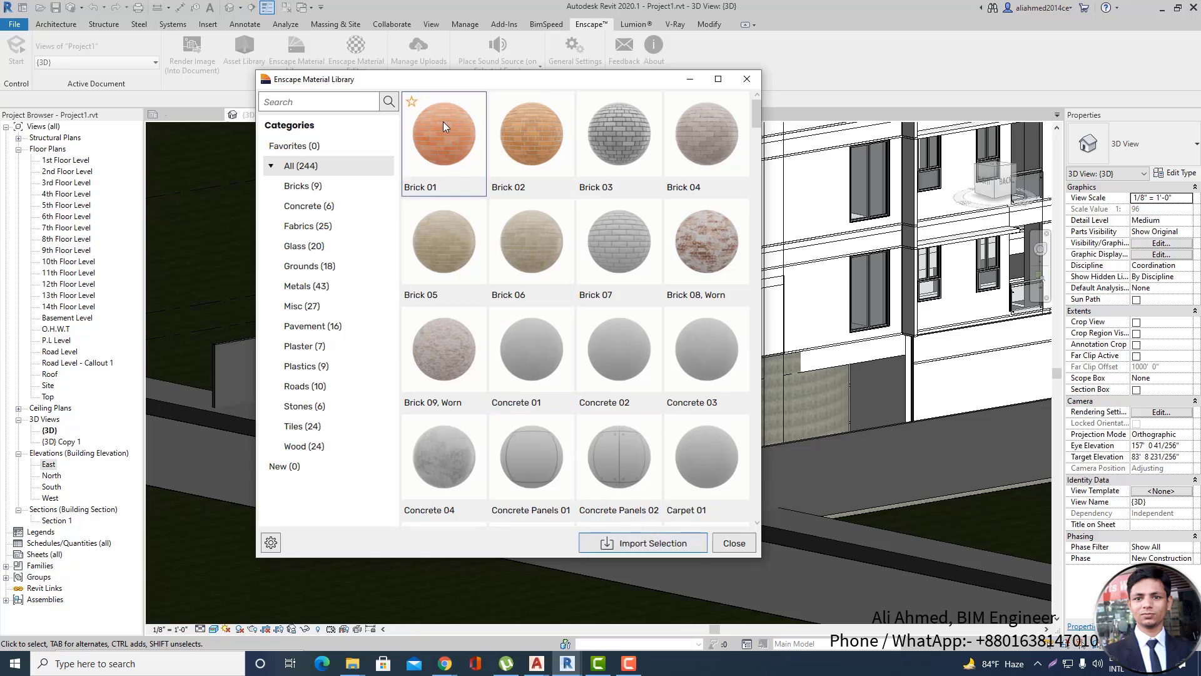
{"action": "left_click", "coordinate": [645, 543]}
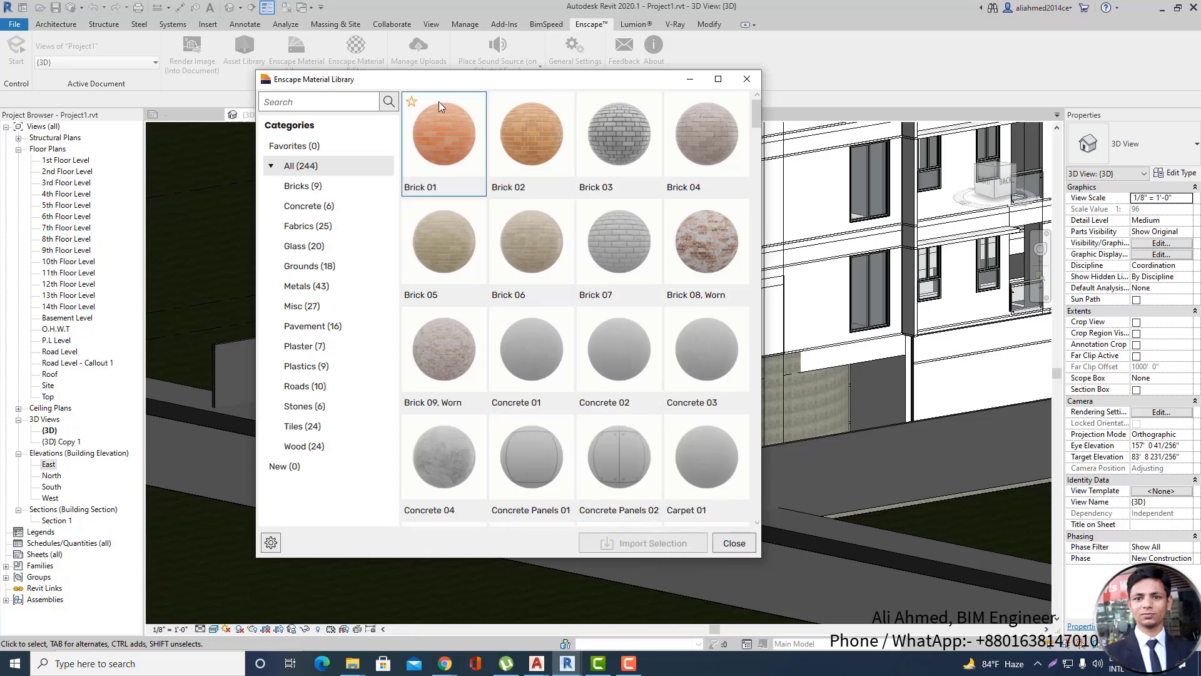
{"action": "left_click", "coordinate": [643, 545]}
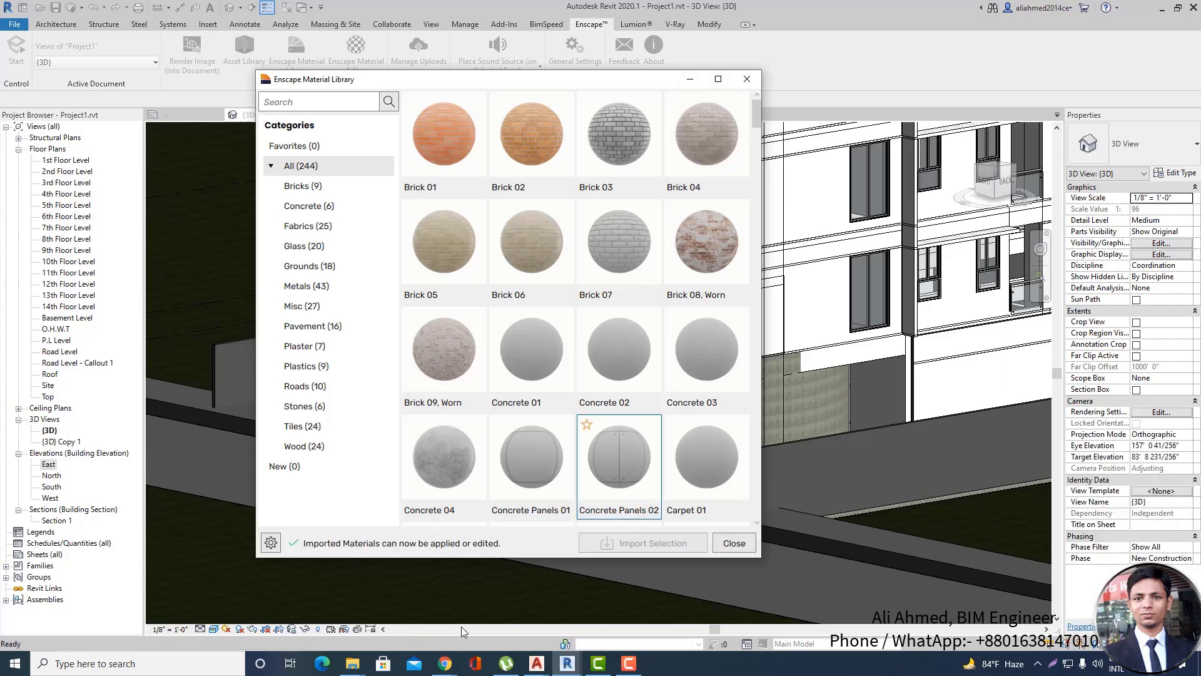
{"action": "left_click", "coordinate": [747, 79]}
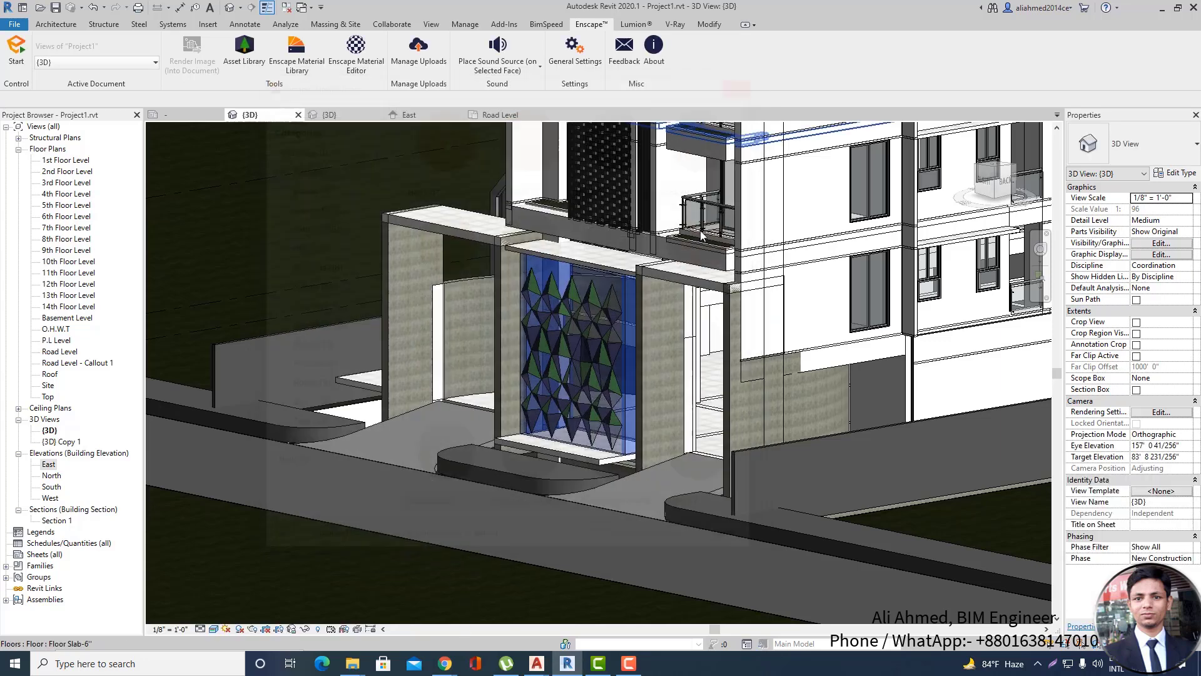
Set the structure layer's material to Brick 01 in the type of the blue glass wall behind the faceted panels.
{"action": "scroll", "coordinate": [601, 454], "scroll_direction": "up", "scroll_amount": 4}
{"action": "left_click", "coordinate": [622, 457]}
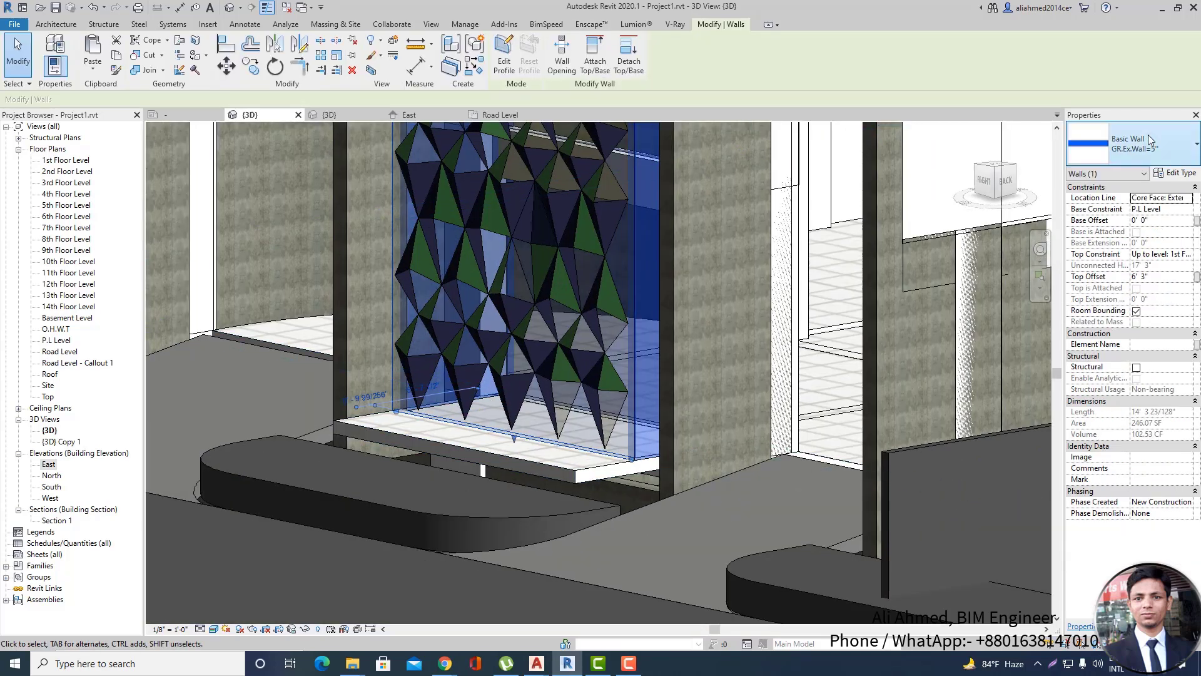
{"action": "left_click", "coordinate": [1184, 173]}
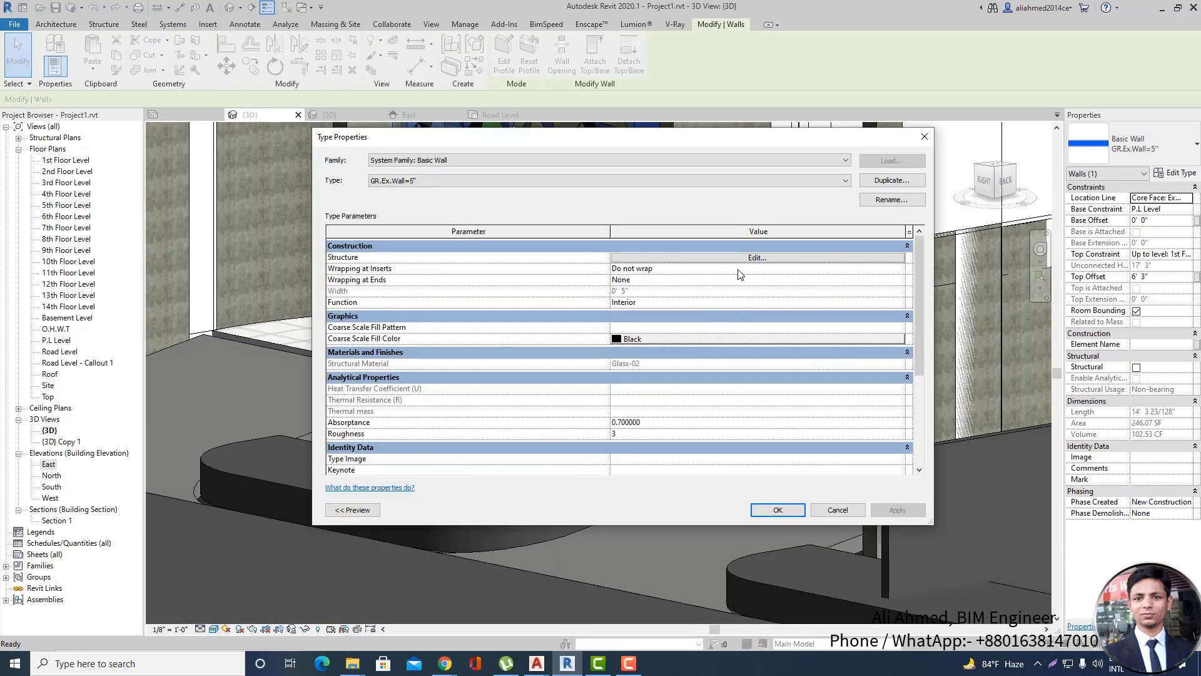
{"action": "left_click", "coordinate": [757, 258]}
{"action": "left_click", "coordinate": [613, 260]}
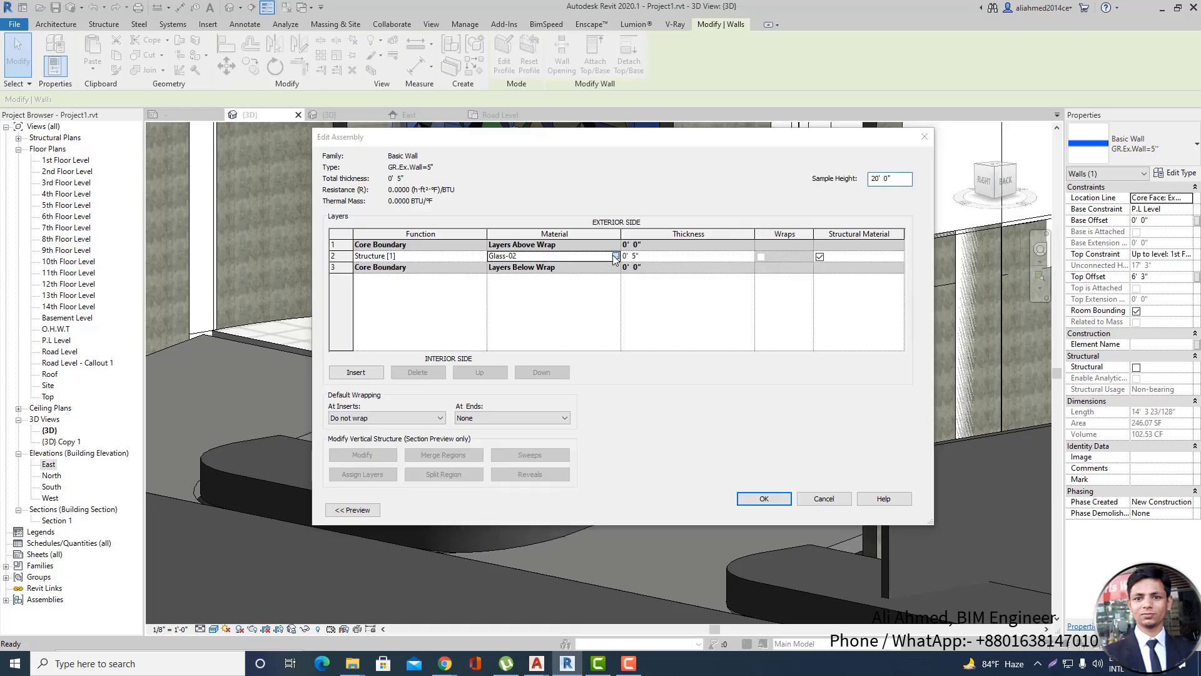
{"action": "left_click", "coordinate": [614, 257]}
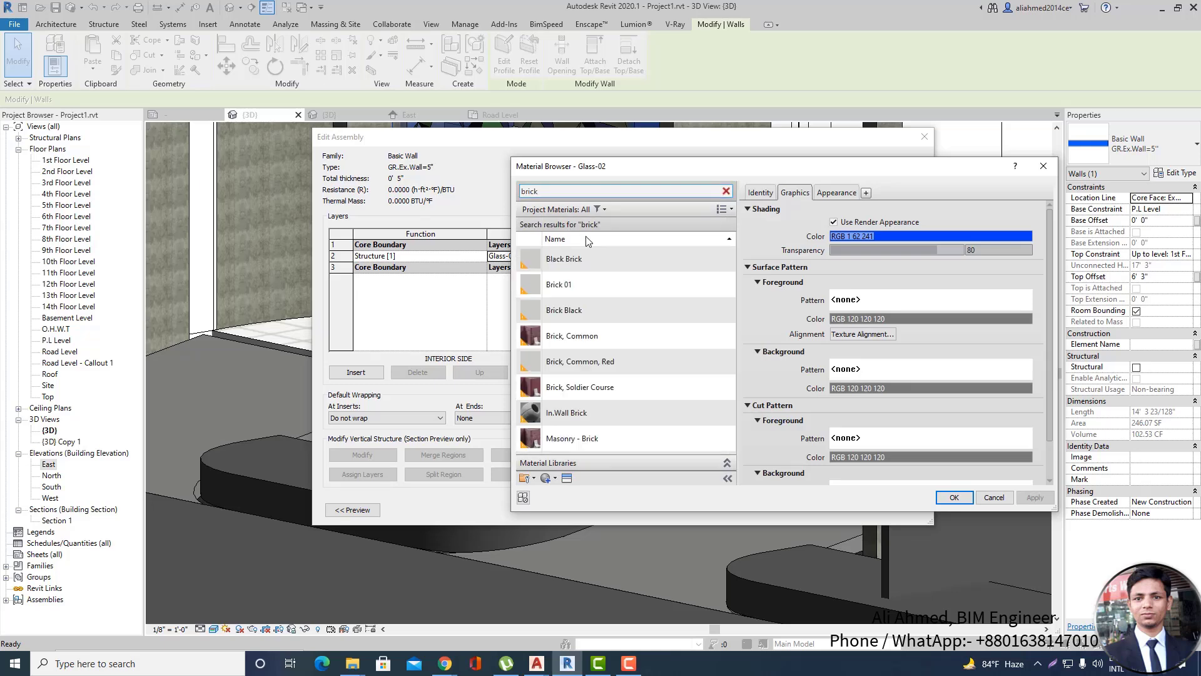
{"action": "left_click", "coordinate": [609, 283]}
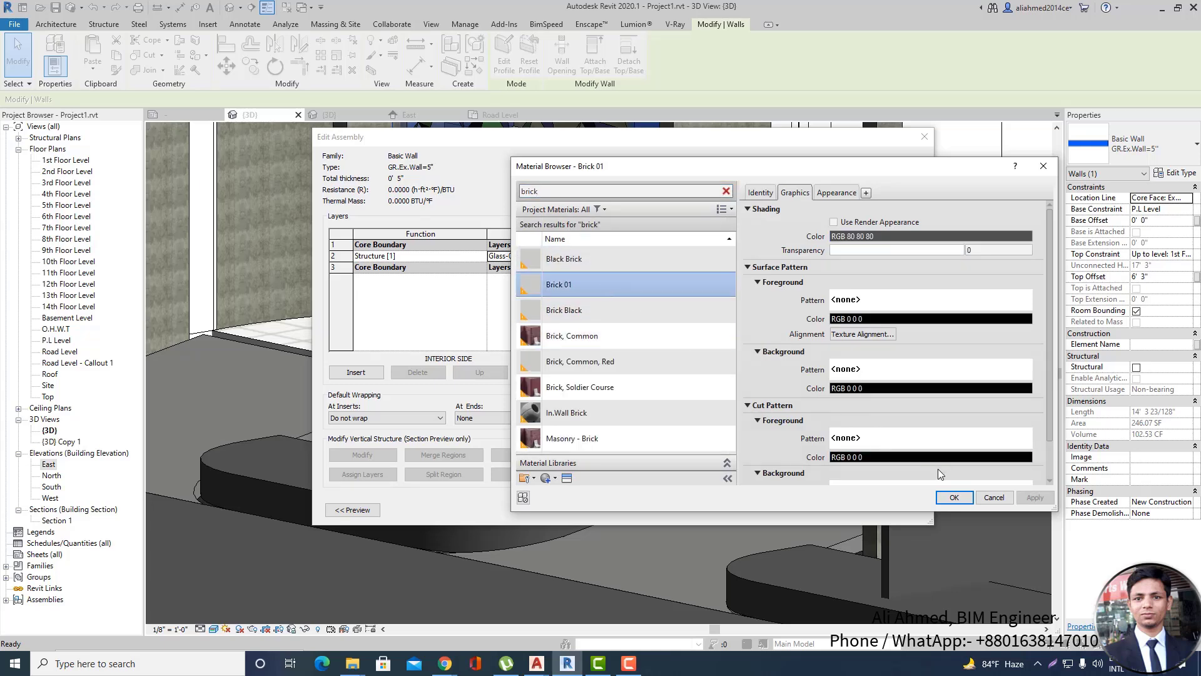
{"action": "left_click", "coordinate": [954, 498]}
{"action": "left_click", "coordinate": [781, 502]}
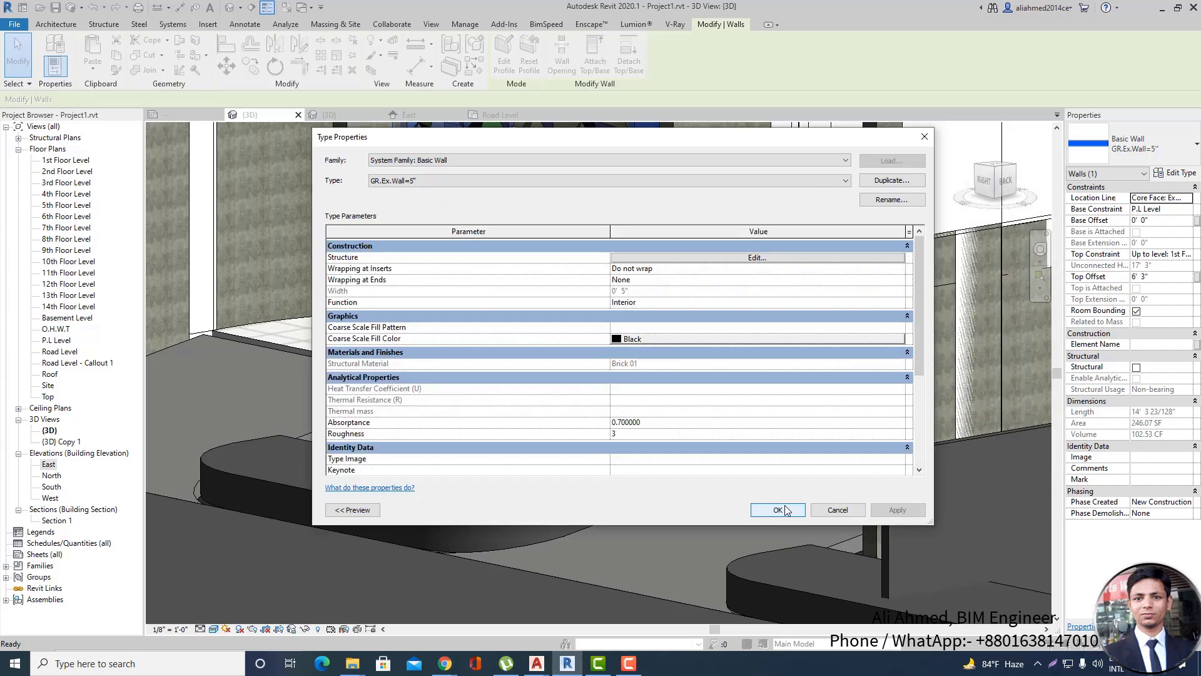
{"action": "left_click", "coordinate": [771, 505]}
{"action": "key", "text": "Escape"}
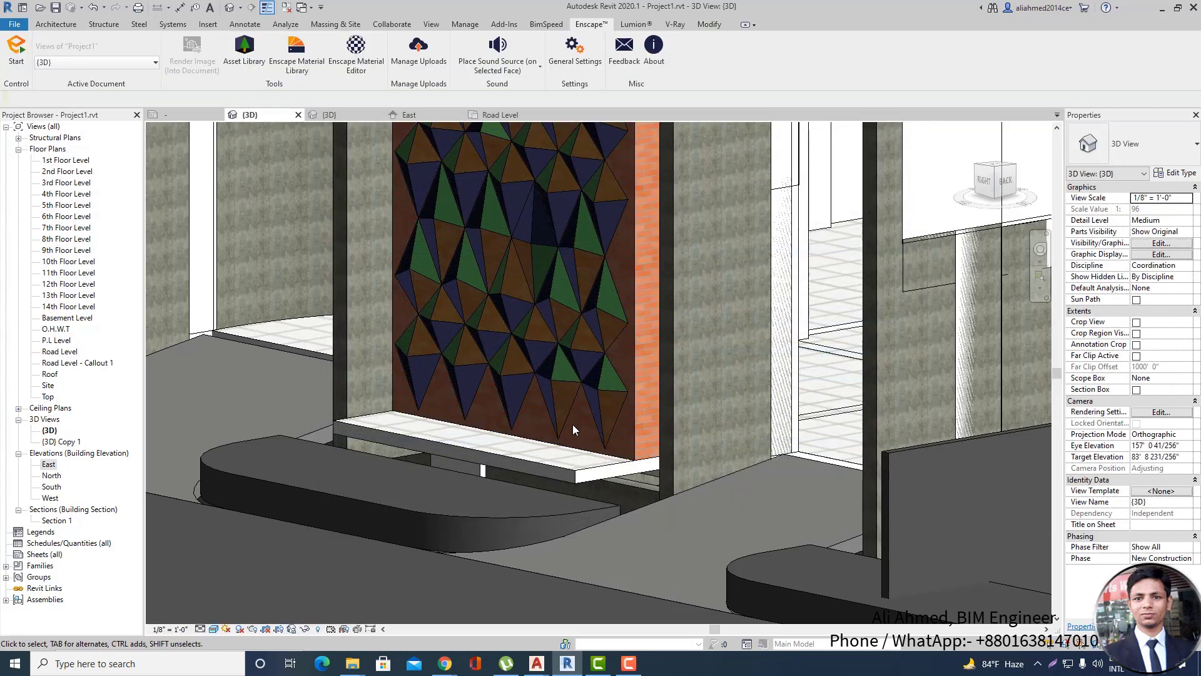
Inspect the brick wall and the coloured facets in front of it, up close and from around the building's entrance.
{"action": "scroll", "coordinate": [572, 424], "scroll_direction": "down", "scroll_amount": 2}
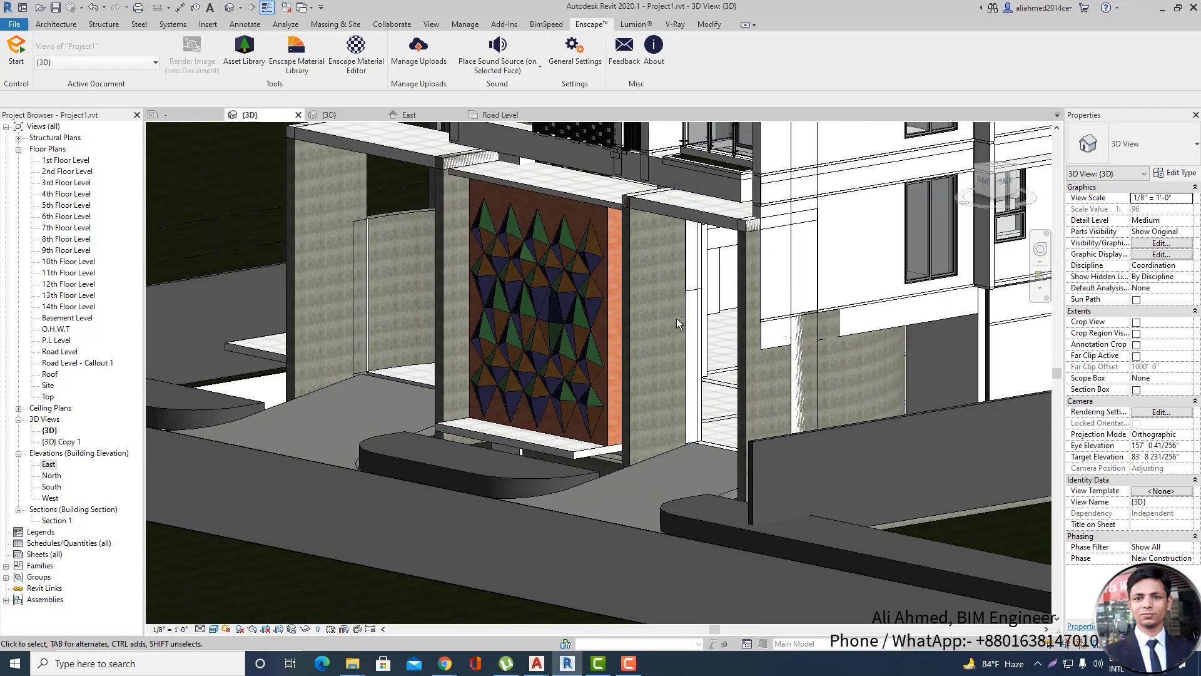
{"action": "middle_click_drag", "start_coordinate": [677, 318], "coordinate": [789, 329], "text": "shift"}
{"action": "scroll", "coordinate": [446, 327], "scroll_direction": "down", "scroll_amount": 3}
{"action": "scroll", "coordinate": [888, 344], "scroll_direction": "up", "scroll_amount": 6}
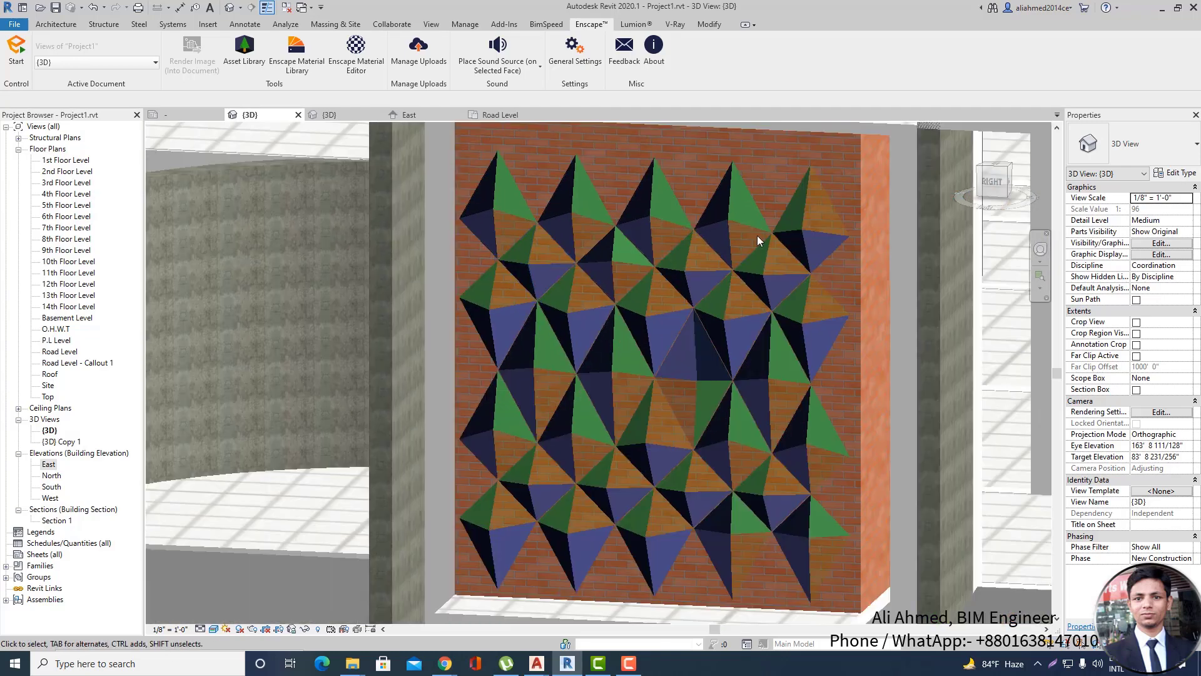
{"action": "scroll", "coordinate": [755, 235], "scroll_direction": "up", "scroll_amount": 5}
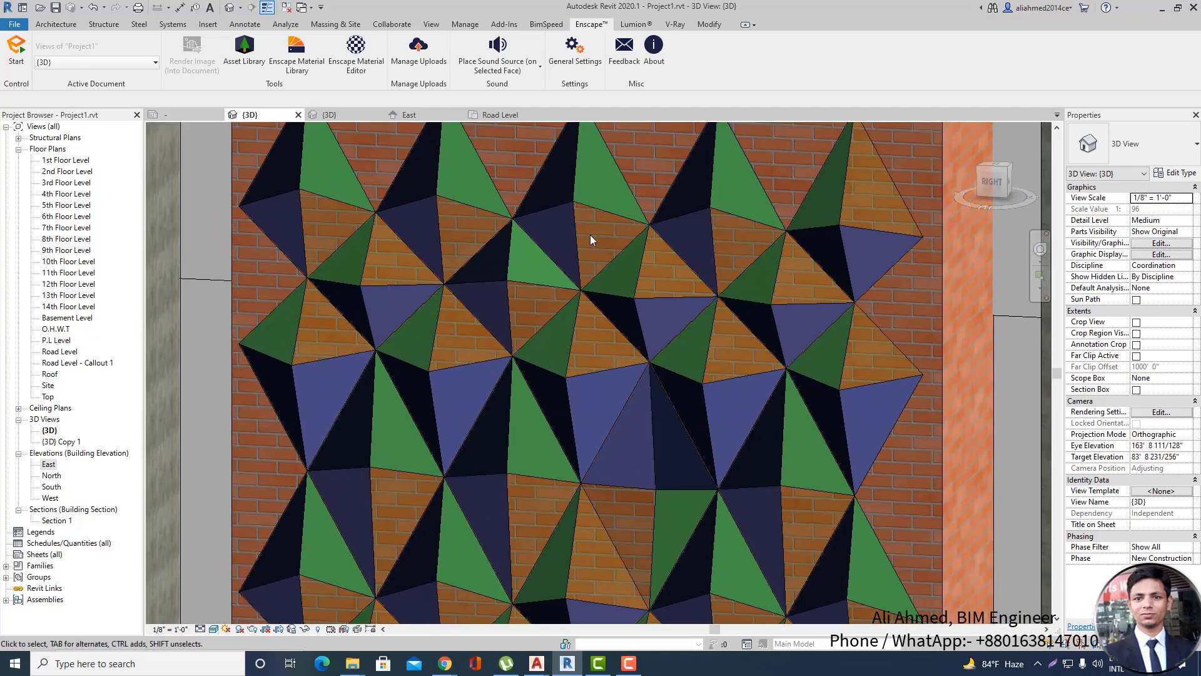
{"action": "scroll", "coordinate": [605, 216], "scroll_direction": "down", "scroll_amount": 4}
{"action": "middle_click_drag", "start_coordinate": [779, 277], "coordinate": [826, 276], "text": "shift"}
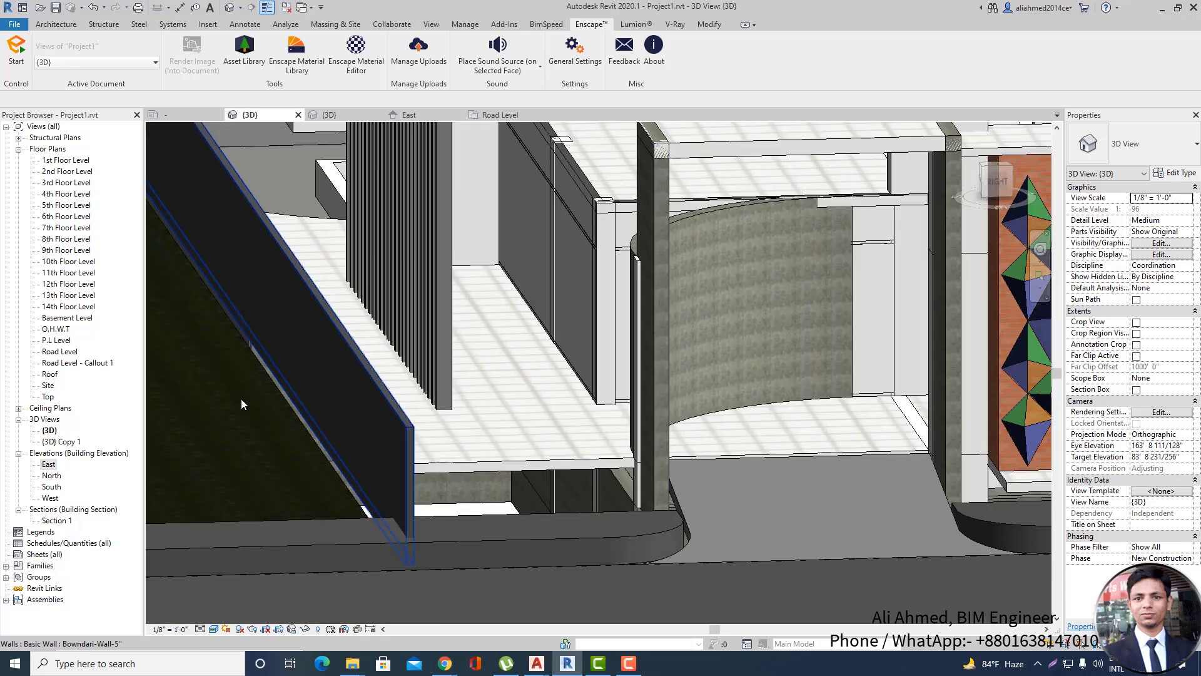
{"action": "scroll", "coordinate": [242, 402], "scroll_direction": "down", "scroll_amount": 2}
{"action": "scroll", "coordinate": [819, 303], "scroll_direction": "up", "scroll_amount": 6}
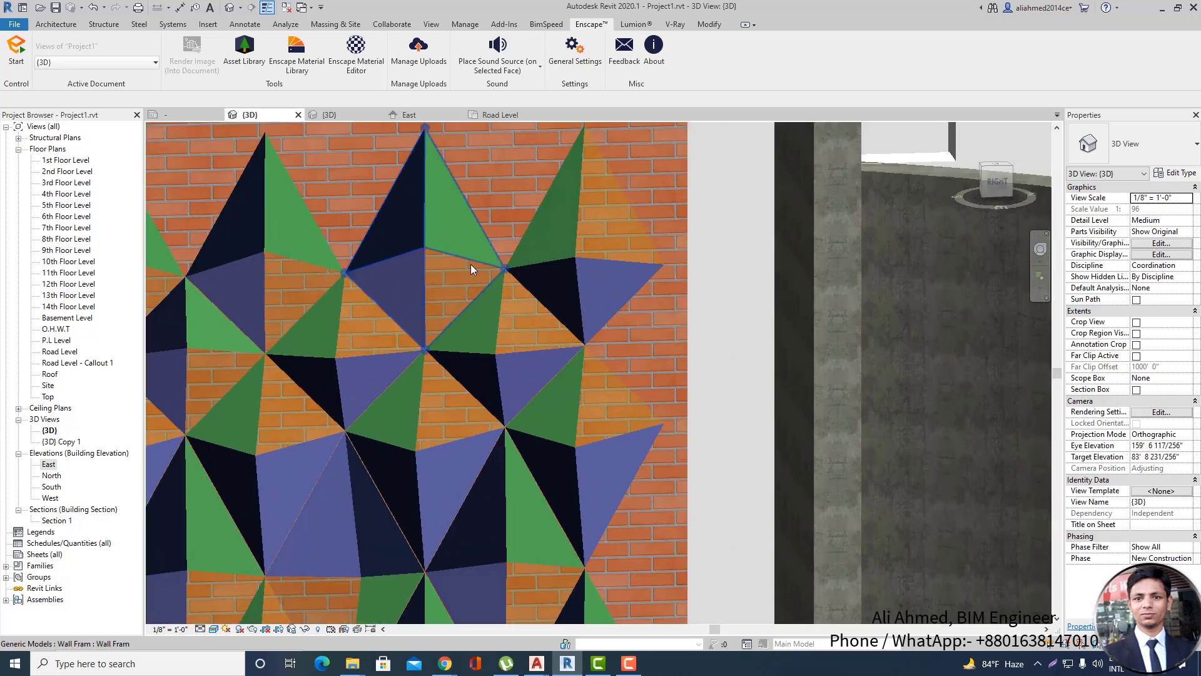
{"action": "scroll", "coordinate": [643, 255], "scroll_direction": "down", "scroll_amount": 5}
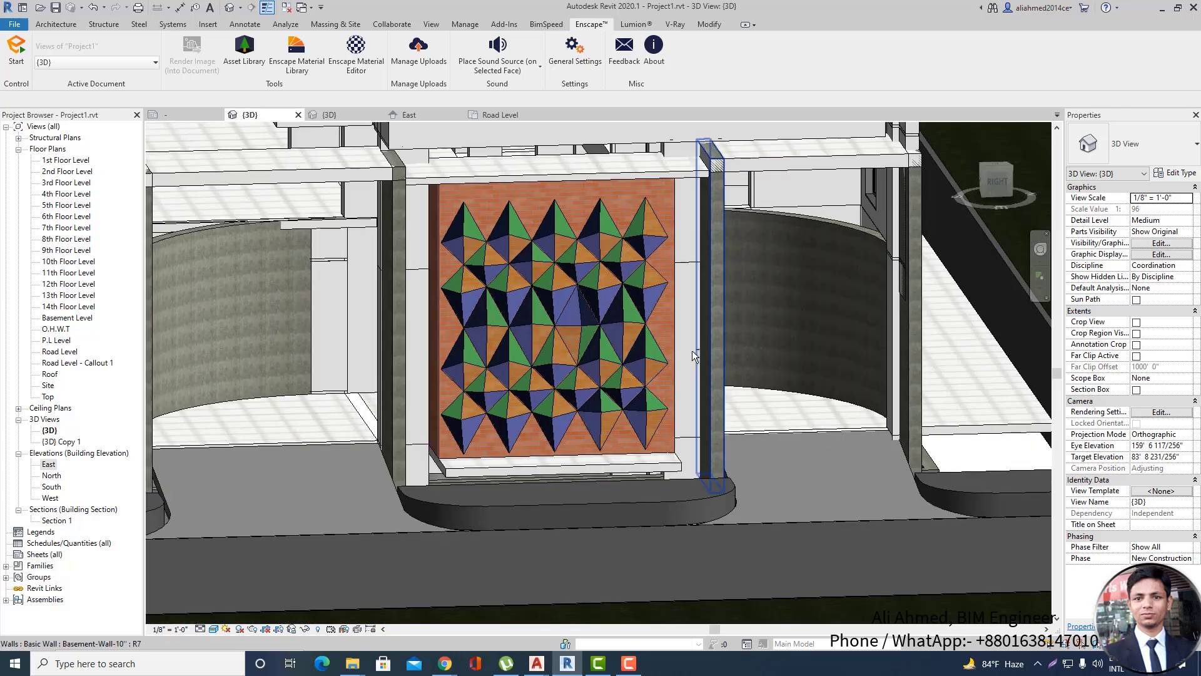
{"action": "middle_click_drag", "start_coordinate": [734, 349], "coordinate": [763, 354], "text": "shift"}
{"action": "scroll", "coordinate": [474, 404], "scroll_direction": "down", "scroll_amount": 4}
{"action": "scroll", "coordinate": [860, 295], "scroll_direction": "up", "scroll_amount": 5}
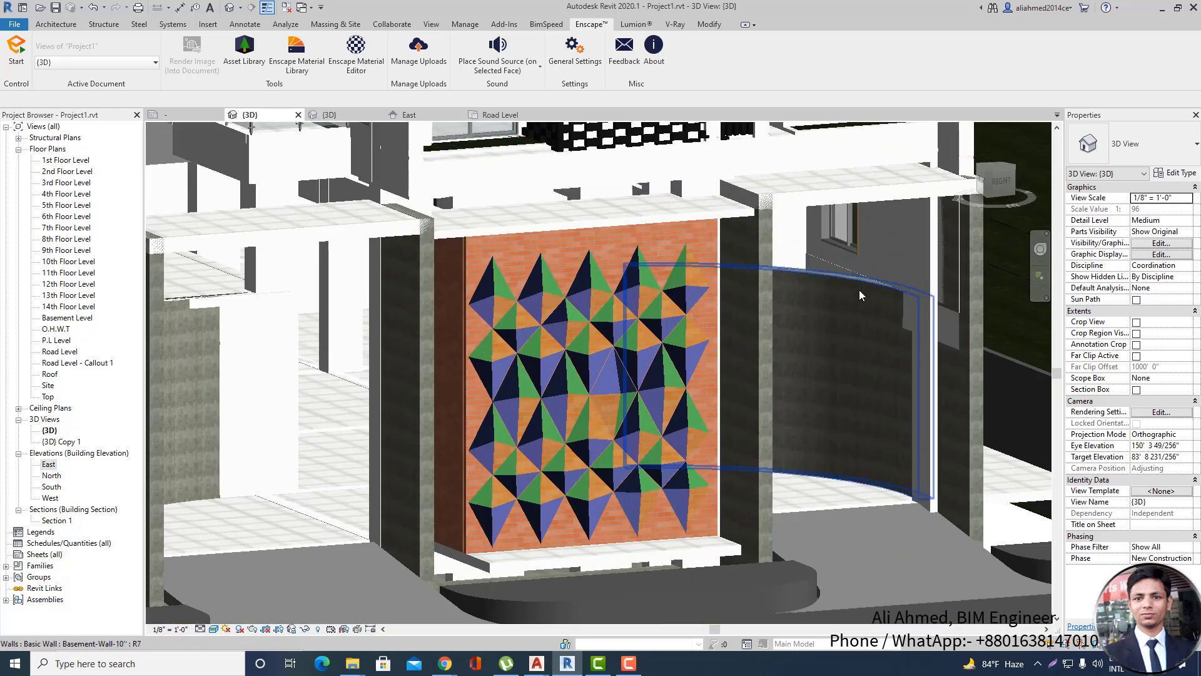
{"action": "scroll", "coordinate": [663, 350], "scroll_direction": "down", "scroll_amount": 2}
{"action": "middle_click_drag", "start_coordinate": [866, 385], "coordinate": [907, 399], "text": "shift"}
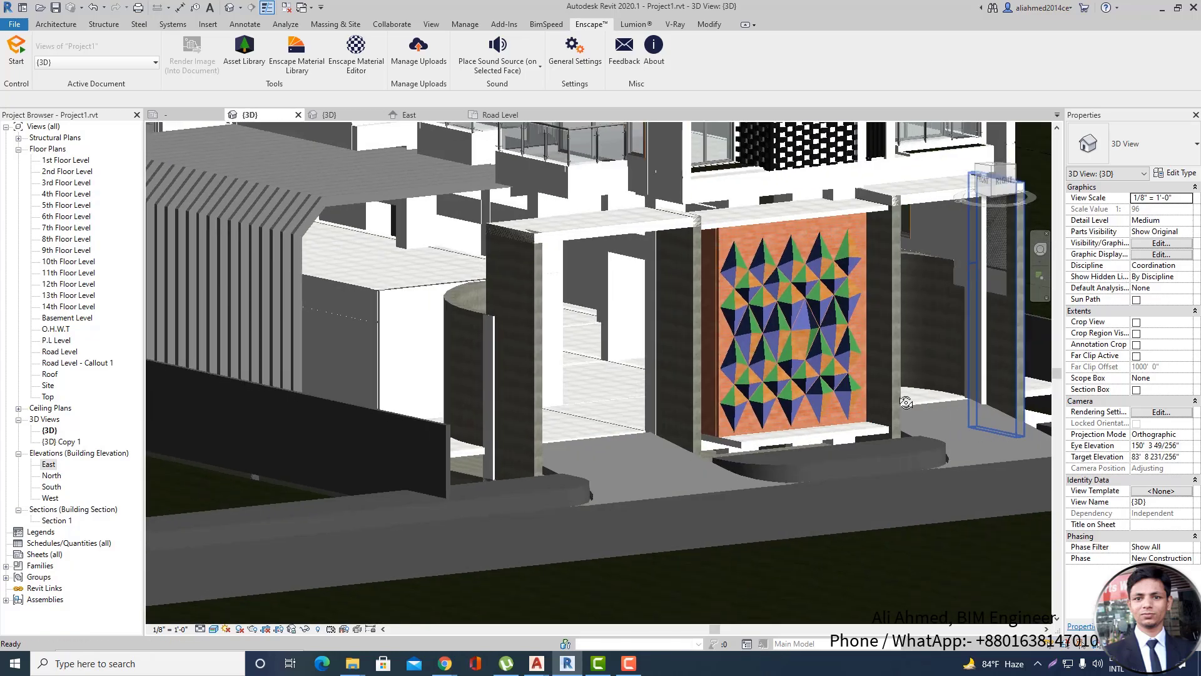
{"action": "scroll", "coordinate": [400, 445], "scroll_direction": "down", "scroll_amount": 2}
{"action": "scroll", "coordinate": [770, 322], "scroll_direction": "up", "scroll_amount": 4}
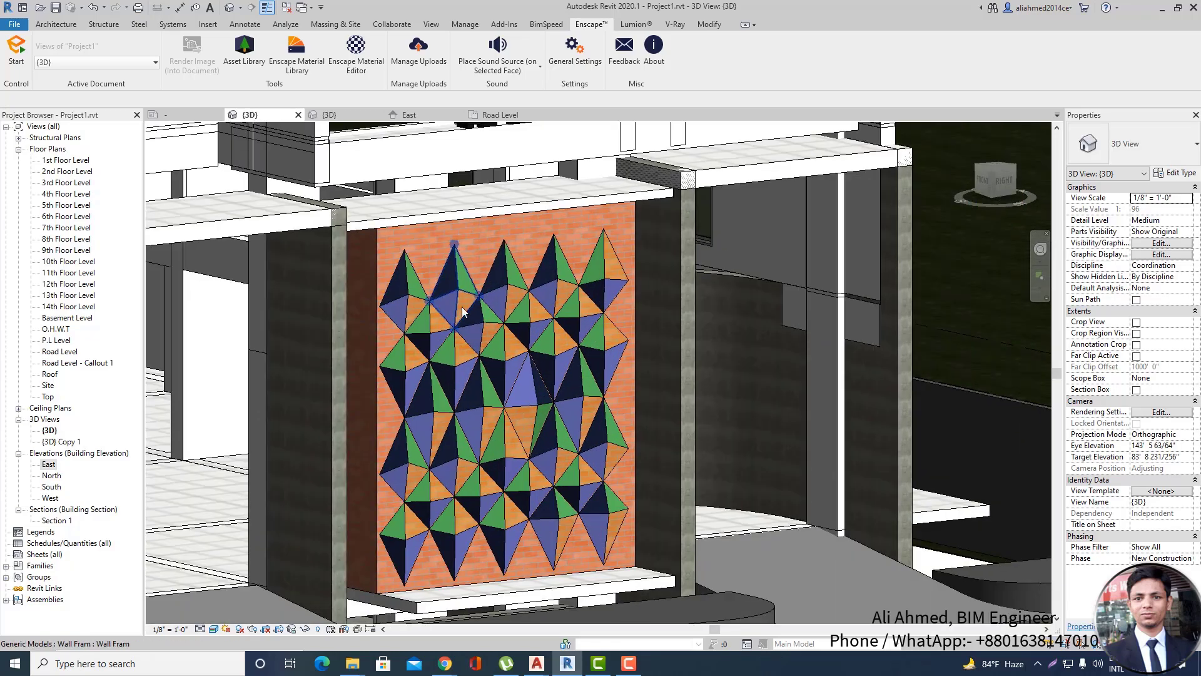
{"action": "scroll", "coordinate": [466, 294], "scroll_direction": "up", "scroll_amount": 3}
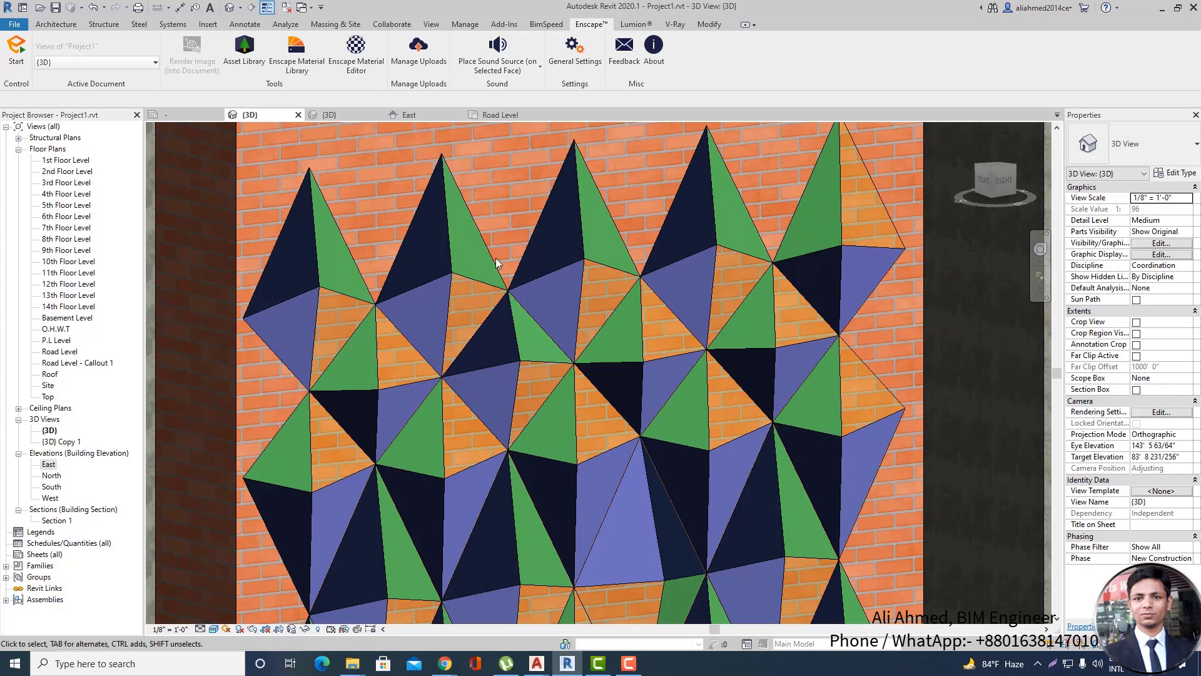
{"action": "scroll", "coordinate": [517, 239], "scroll_direction": "down", "scroll_amount": 4}
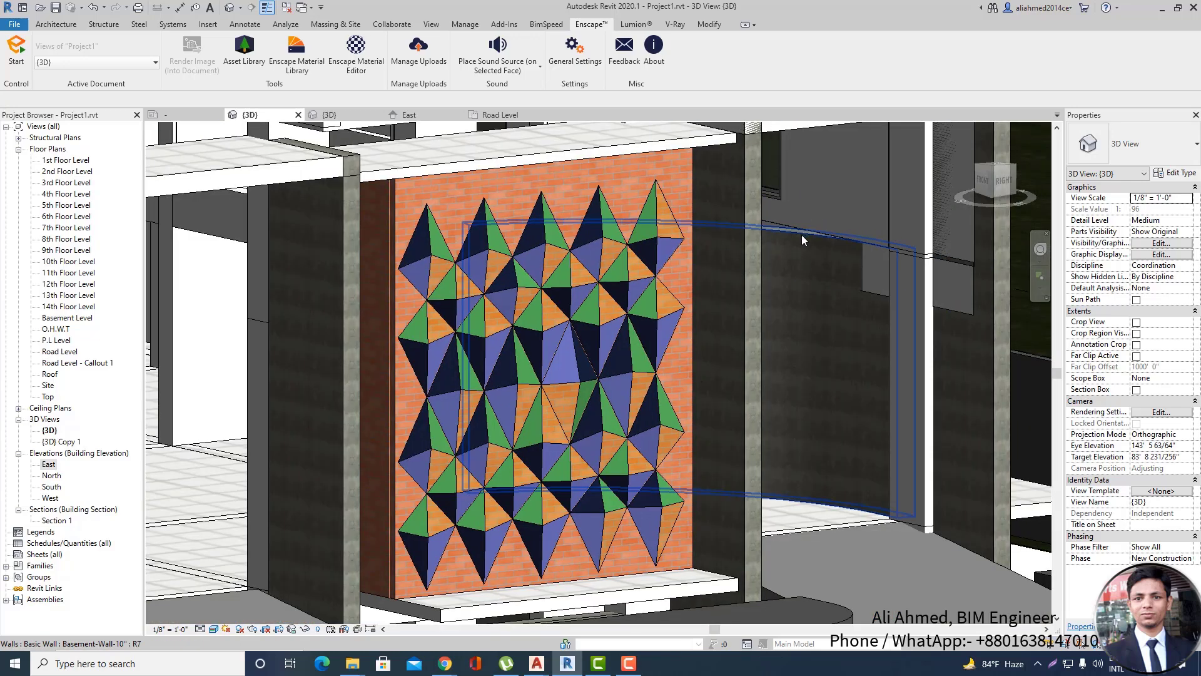
{"action": "scroll", "coordinate": [802, 235], "scroll_direction": "down", "scroll_amount": 2}
{"action": "middle_click_drag", "start_coordinate": [903, 329], "coordinate": [823, 360], "text": "shift"}
{"action": "scroll", "coordinate": [827, 361], "scroll_direction": "down", "scroll_amount": 4}
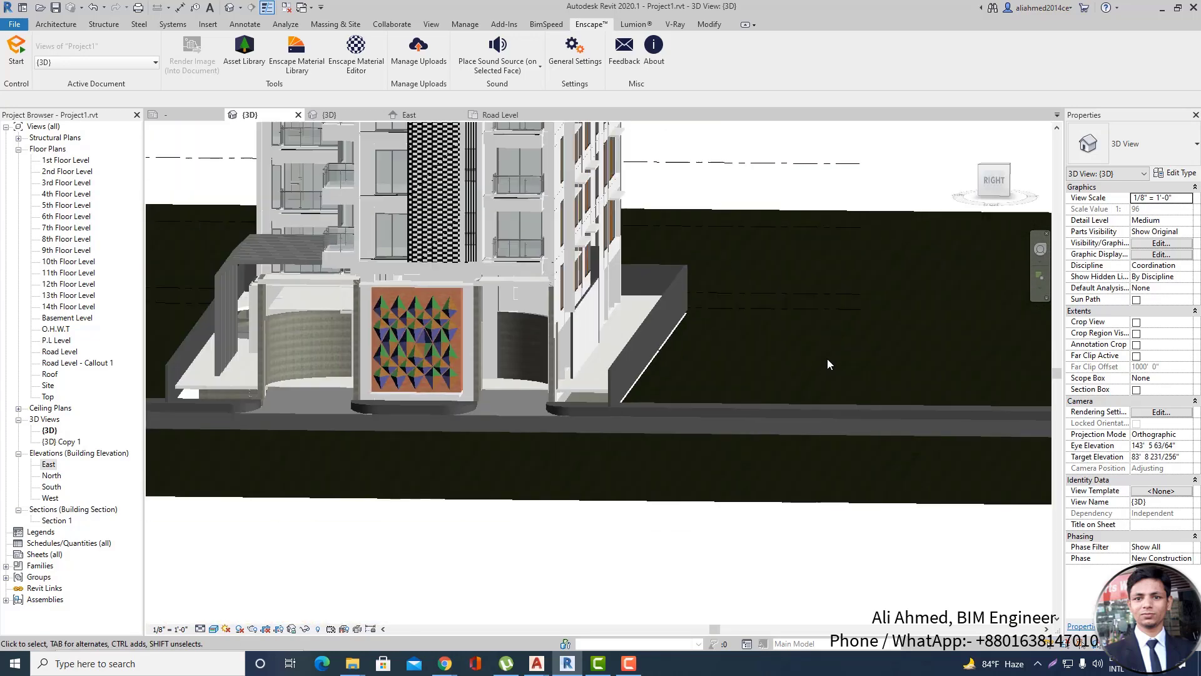
{"action": "scroll", "coordinate": [413, 360], "scroll_direction": "up", "scroll_amount": 5}
{"action": "scroll", "coordinate": [720, 246], "scroll_direction": "down", "scroll_amount": 2}
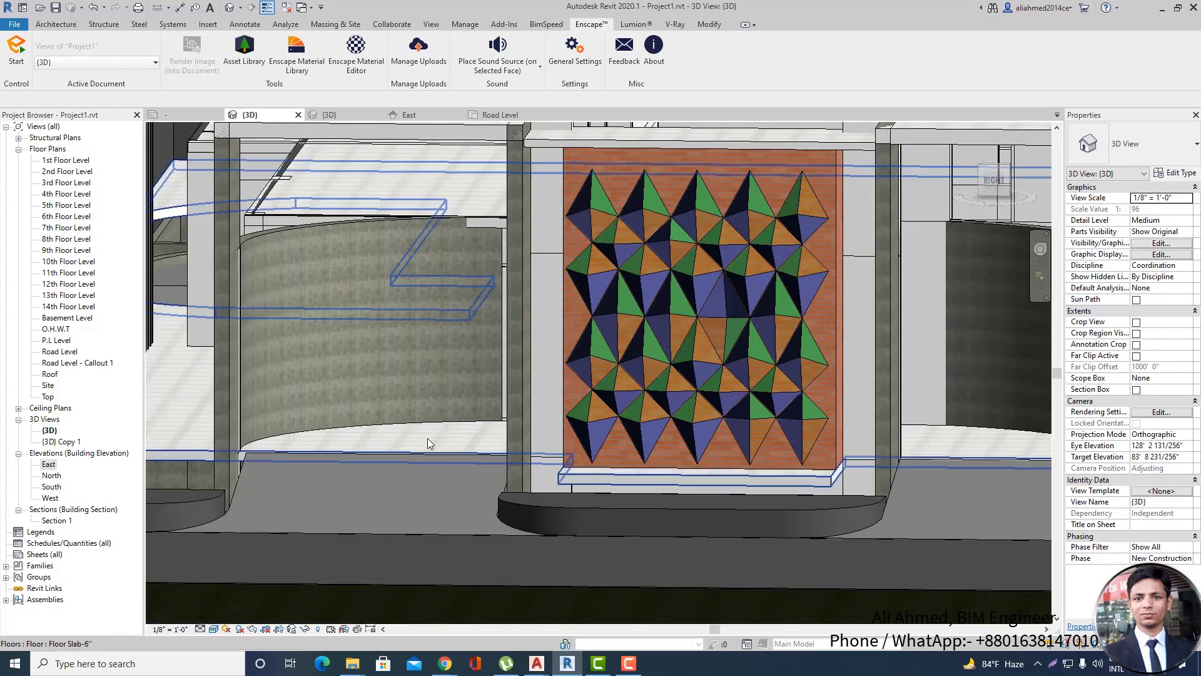
Open the type properties of the middle Wall Fram panel in the top row of the faceted feature wall.
{"action": "scroll", "coordinate": [719, 246], "scroll_direction": "up", "scroll_amount": 1}
{"action": "middle_click_drag", "start_coordinate": [718, 271], "coordinate": [758, 308], "text": "shift"}
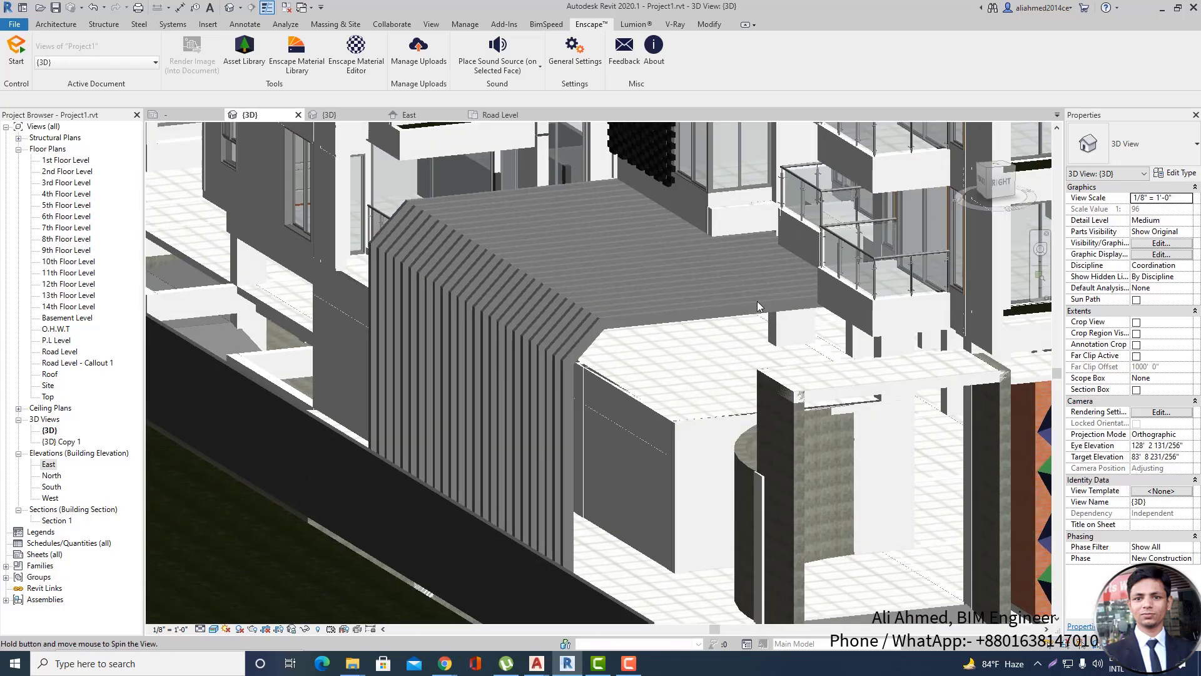
{"action": "scroll", "coordinate": [224, 293], "scroll_direction": "down", "scroll_amount": 3}
{"action": "scroll", "coordinate": [223, 293], "scroll_direction": "down", "scroll_amount": 2}
{"action": "scroll", "coordinate": [546, 341], "scroll_direction": "up", "scroll_amount": 7}
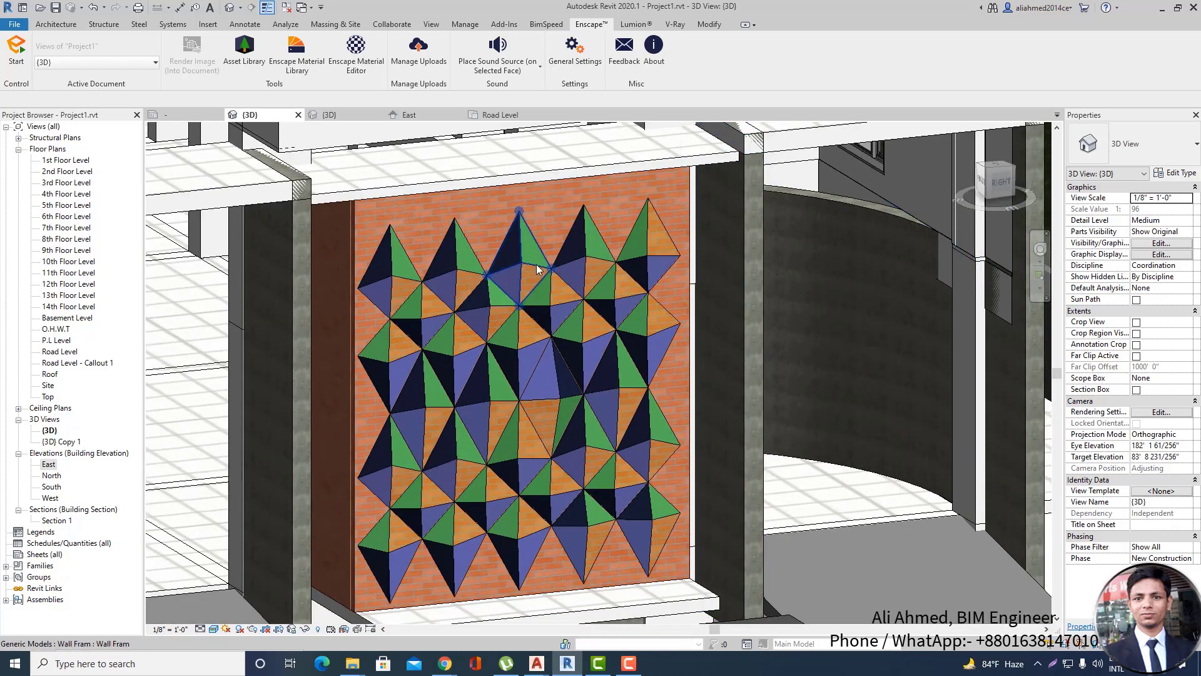
{"action": "left_click", "coordinate": [538, 269]}
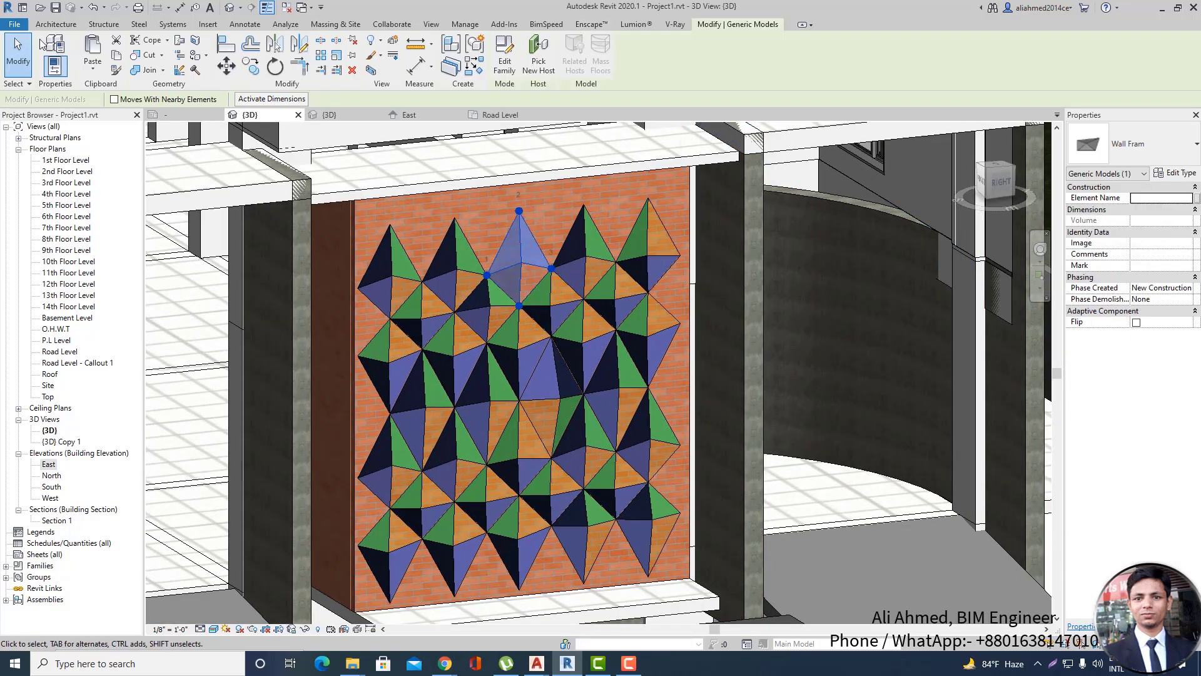
{"action": "left_click", "coordinate": [55, 46]}
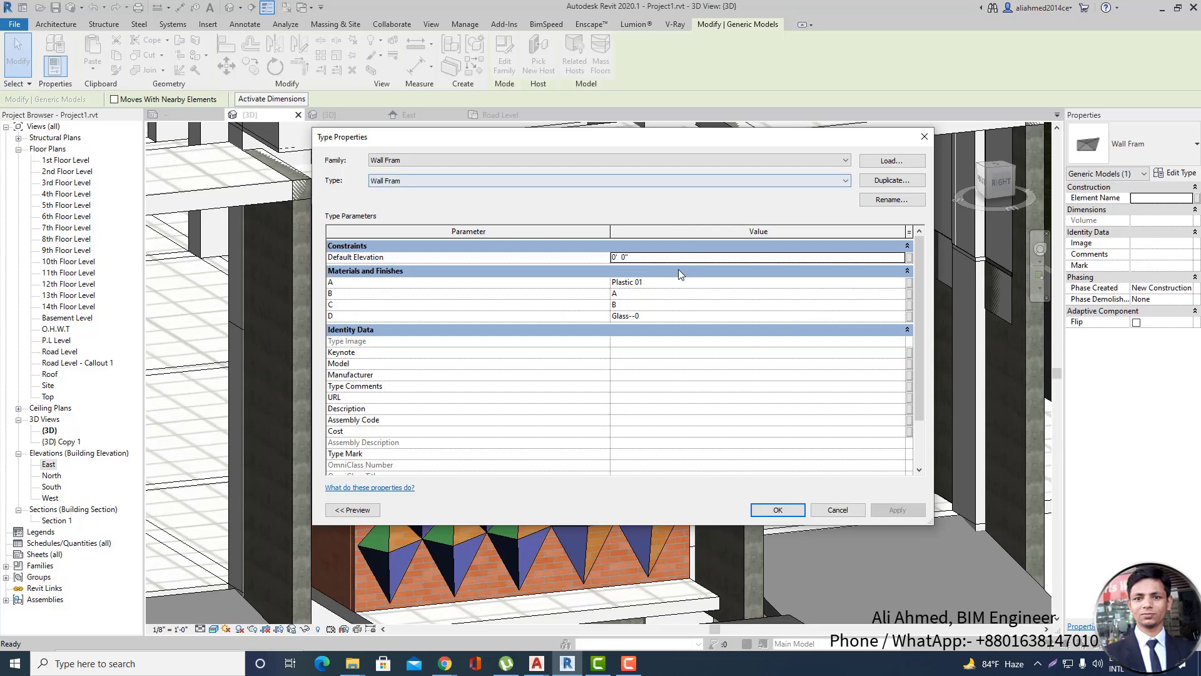
{"action": "left_click_drag", "start_coordinate": [691, 141], "coordinate": [863, 135]}
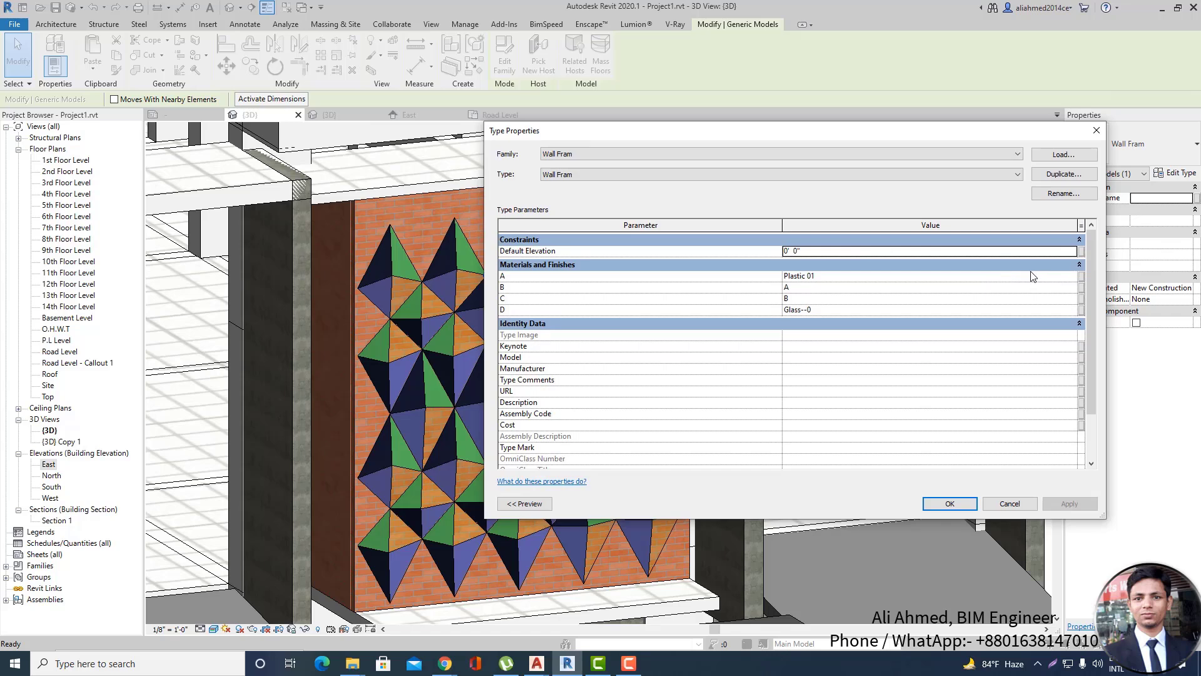
Check the materials assigned to parameters B, C and D of the Wall Fram type.
{"action": "left_click", "coordinate": [1069, 288]}
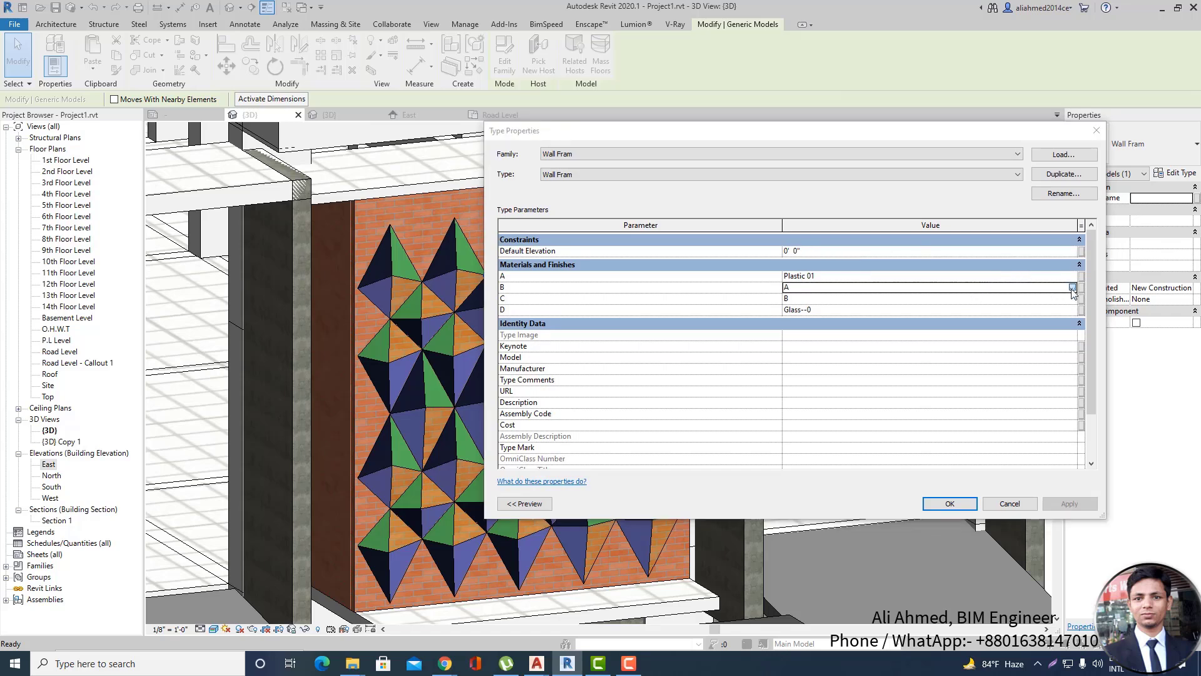
{"action": "left_click", "coordinate": [1070, 289]}
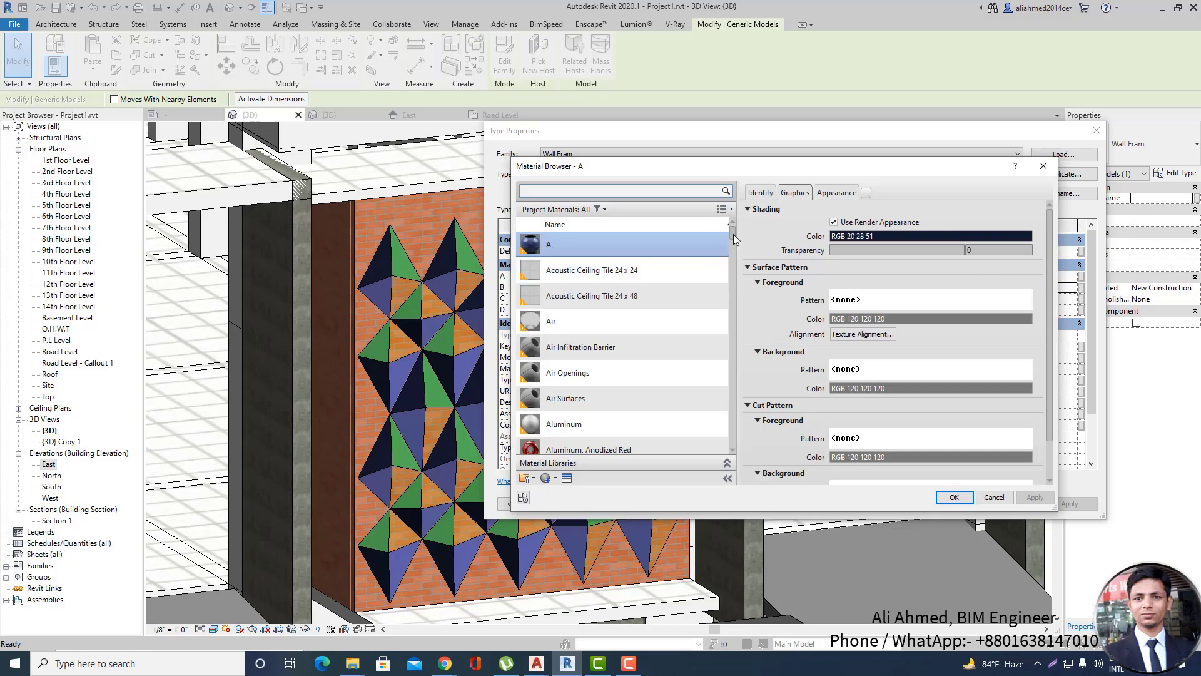
{"action": "left_click", "coordinate": [1043, 166]}
{"action": "left_click", "coordinate": [1070, 298]}
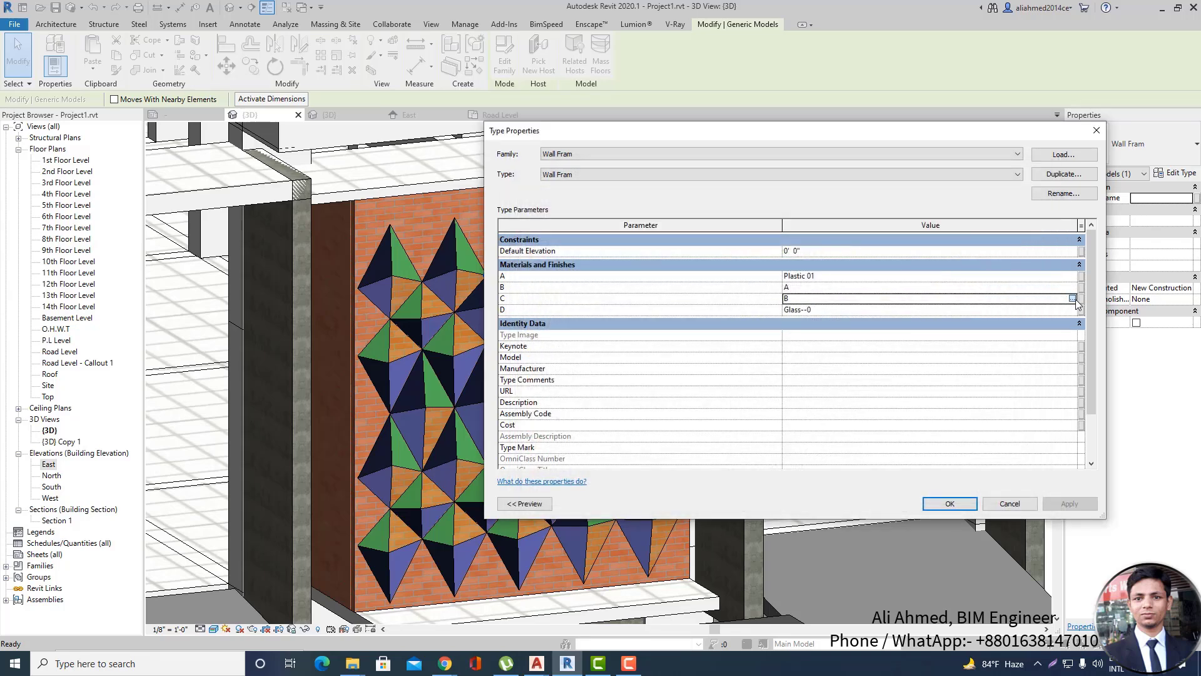
{"action": "left_click", "coordinate": [1069, 298]}
{"action": "key", "text": "Escape"}
{"action": "left_click", "coordinate": [1072, 309]}
{"action": "left_click", "coordinate": [1072, 309]}
{"action": "key", "text": "Escape"}
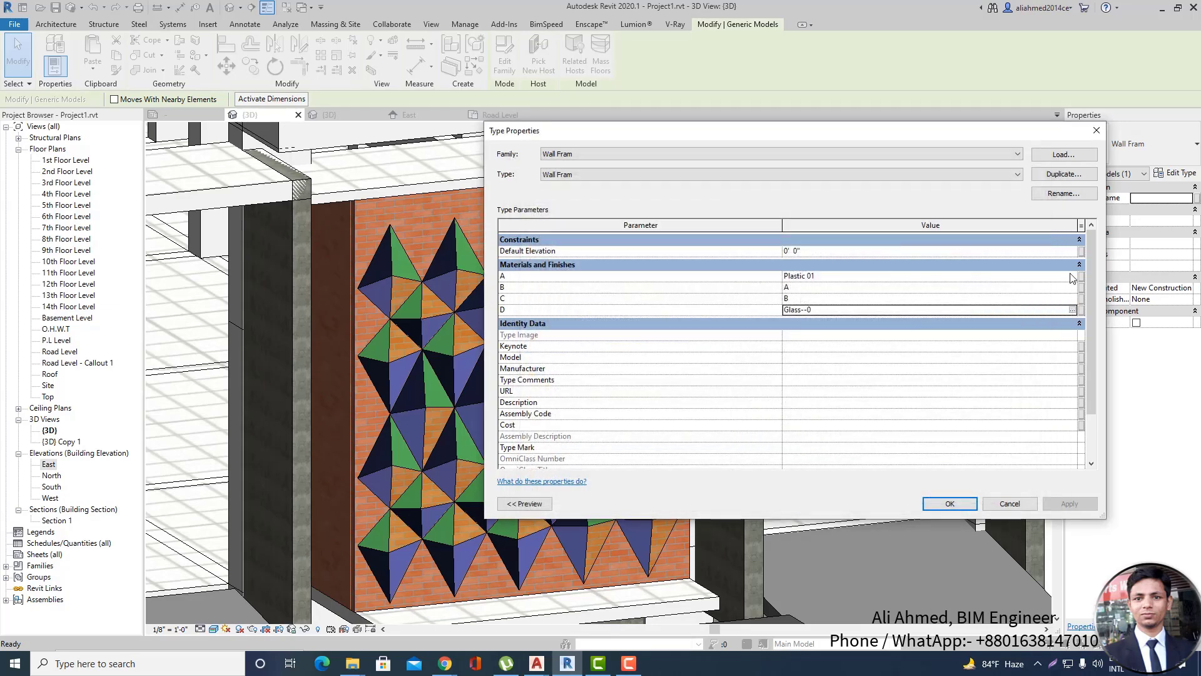
Create a new material named D for parameter A of the Wall Fram type.
{"action": "left_click", "coordinate": [1074, 276]}
{"action": "left_click", "coordinate": [1074, 276]}
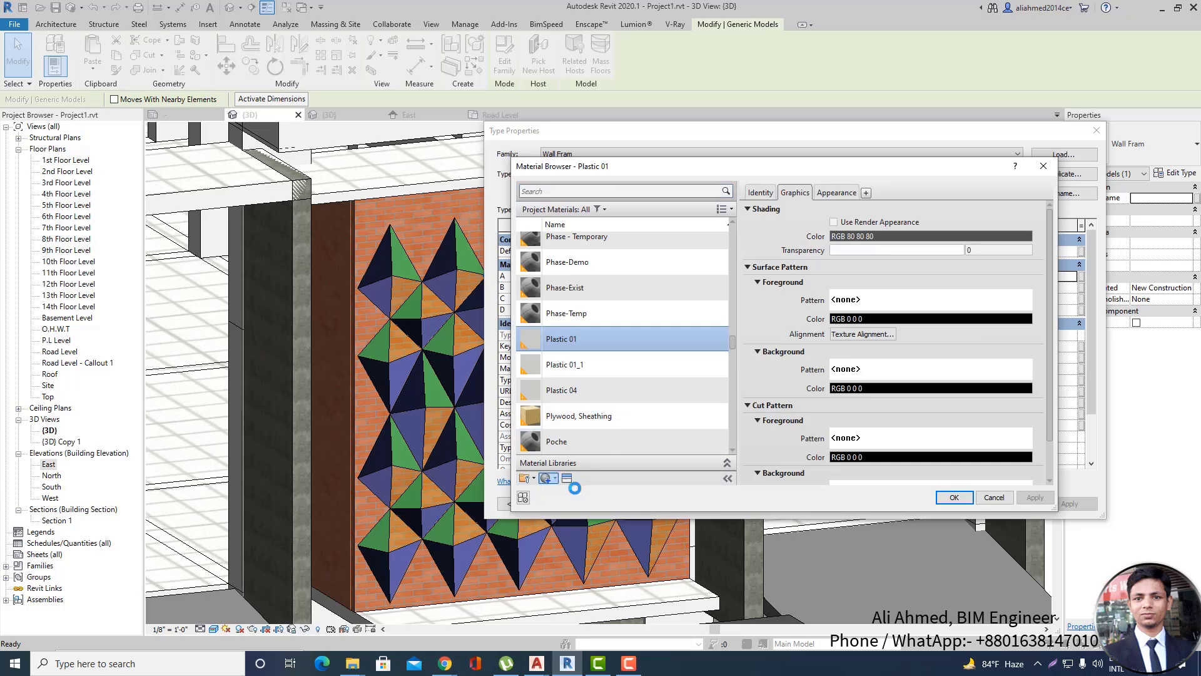
{"action": "left_click", "coordinate": [760, 193]}
{"action": "left_click", "coordinate": [931, 210]}
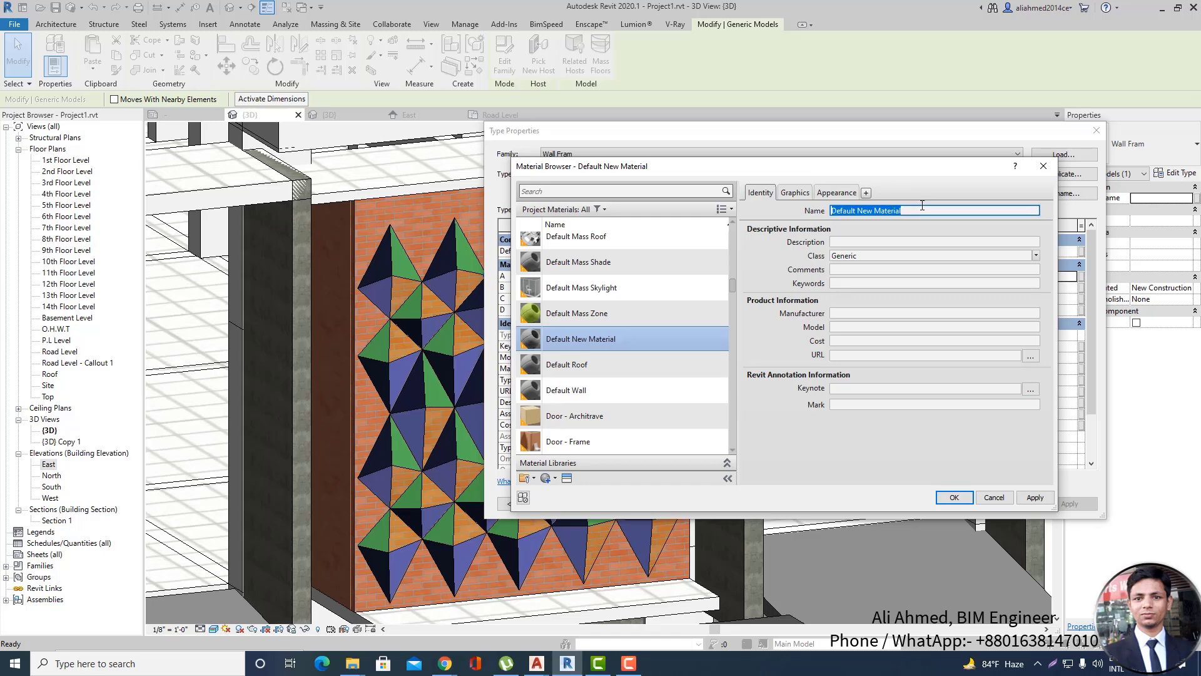
{"action": "type", "text": "D"}
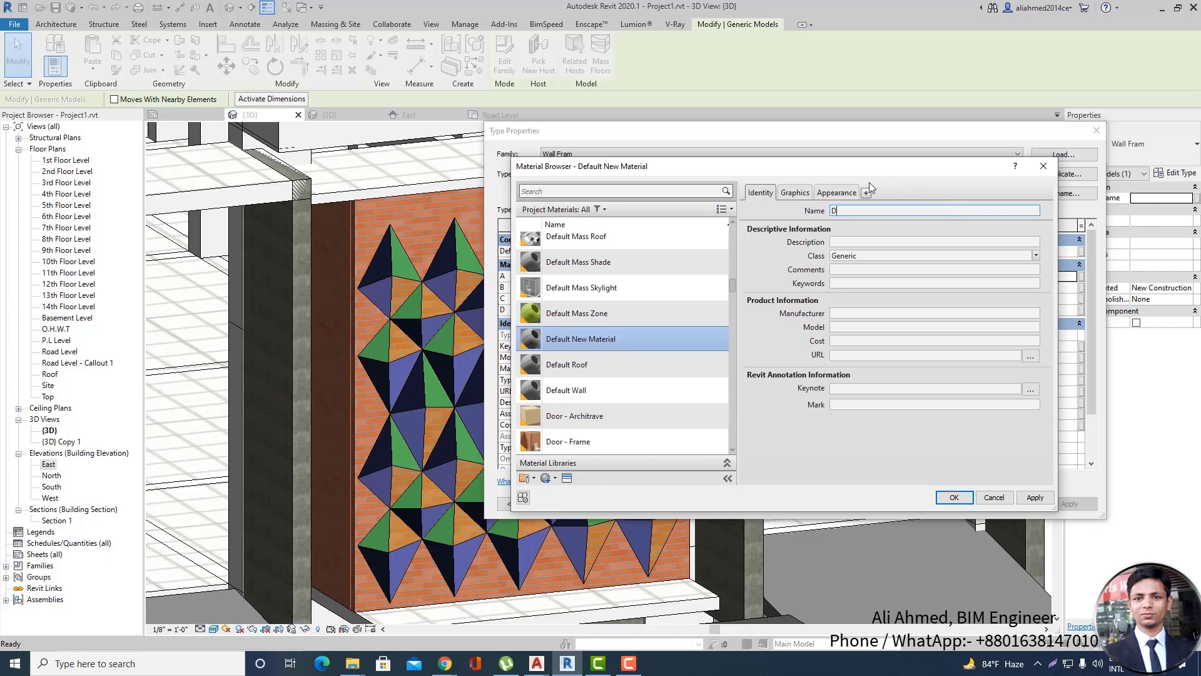
Replace the appearance of material D with the Clear - Yellow glass asset and apply it to the Wall Fram panels.
{"action": "left_click", "coordinate": [796, 193]}
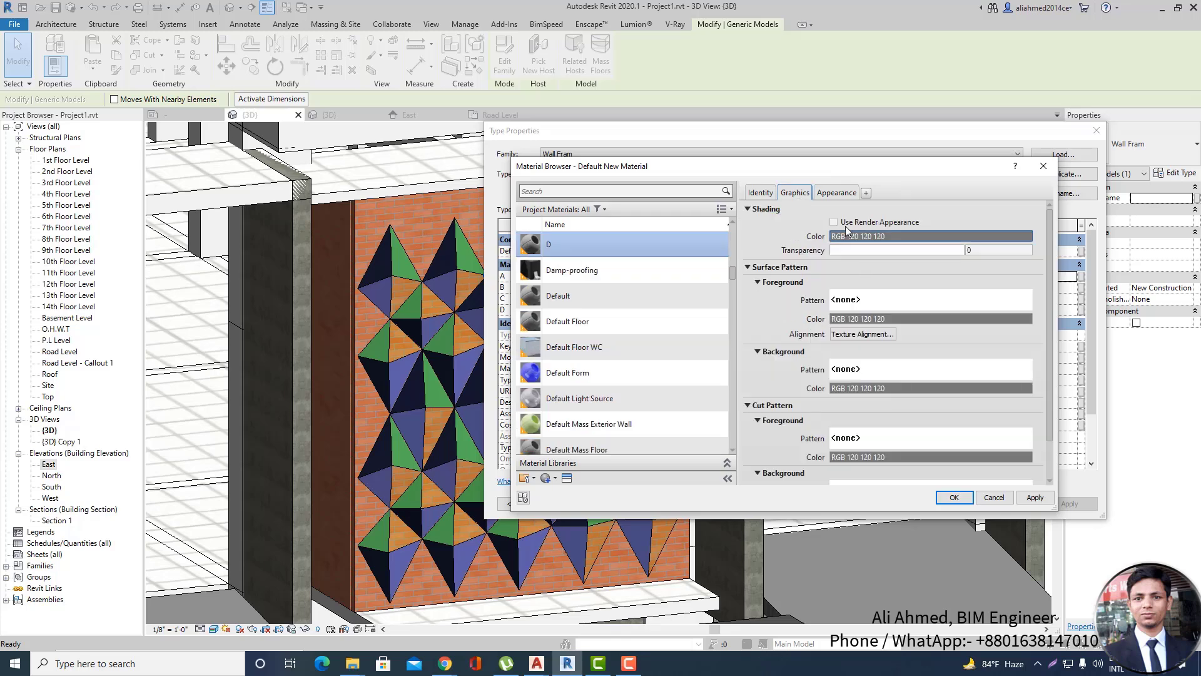
{"action": "left_click", "coordinate": [836, 194]}
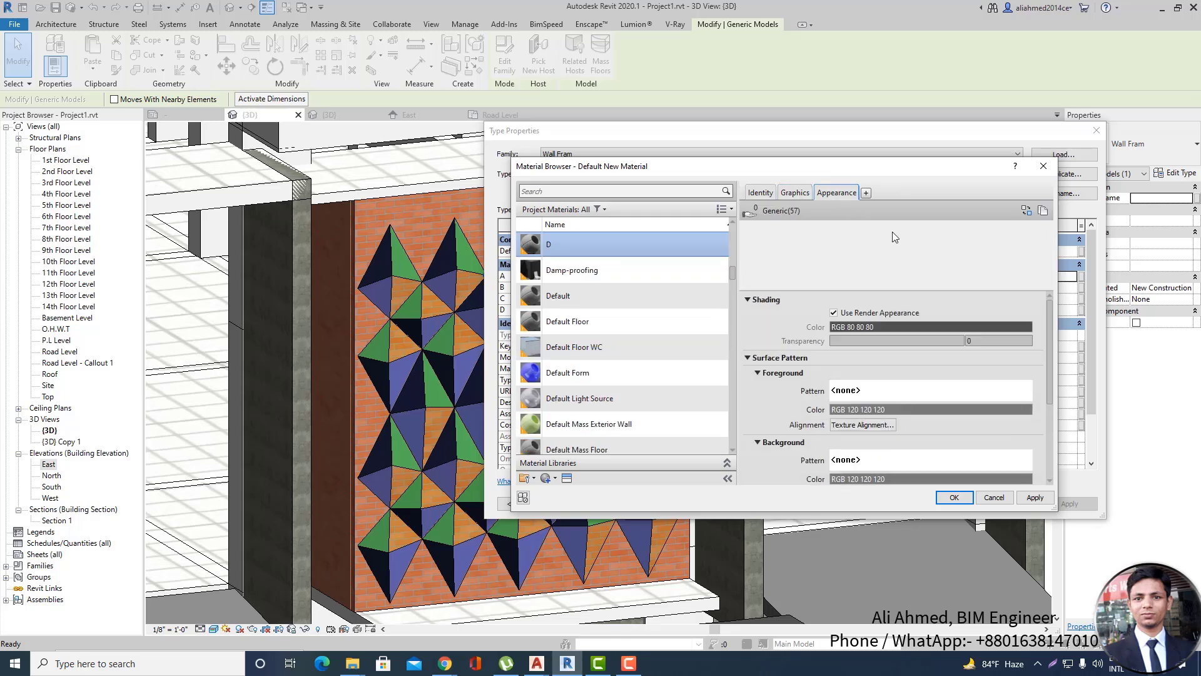
{"action": "left_click", "coordinate": [1026, 211]}
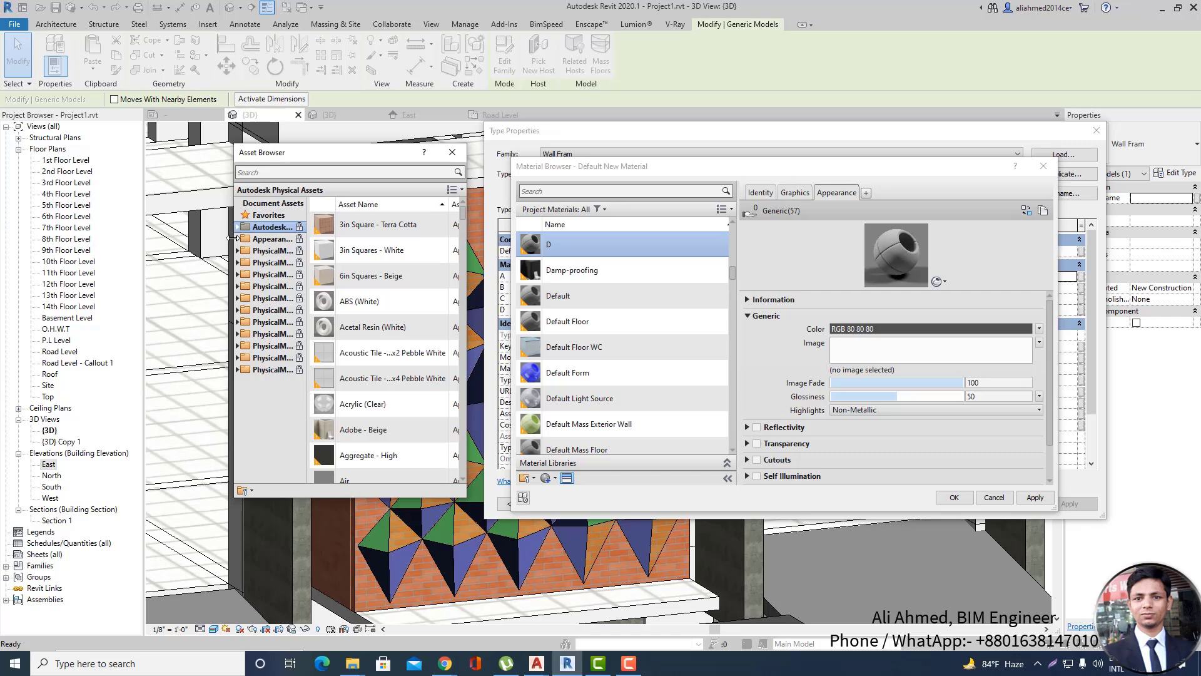
{"action": "left_click", "coordinate": [237, 238]}
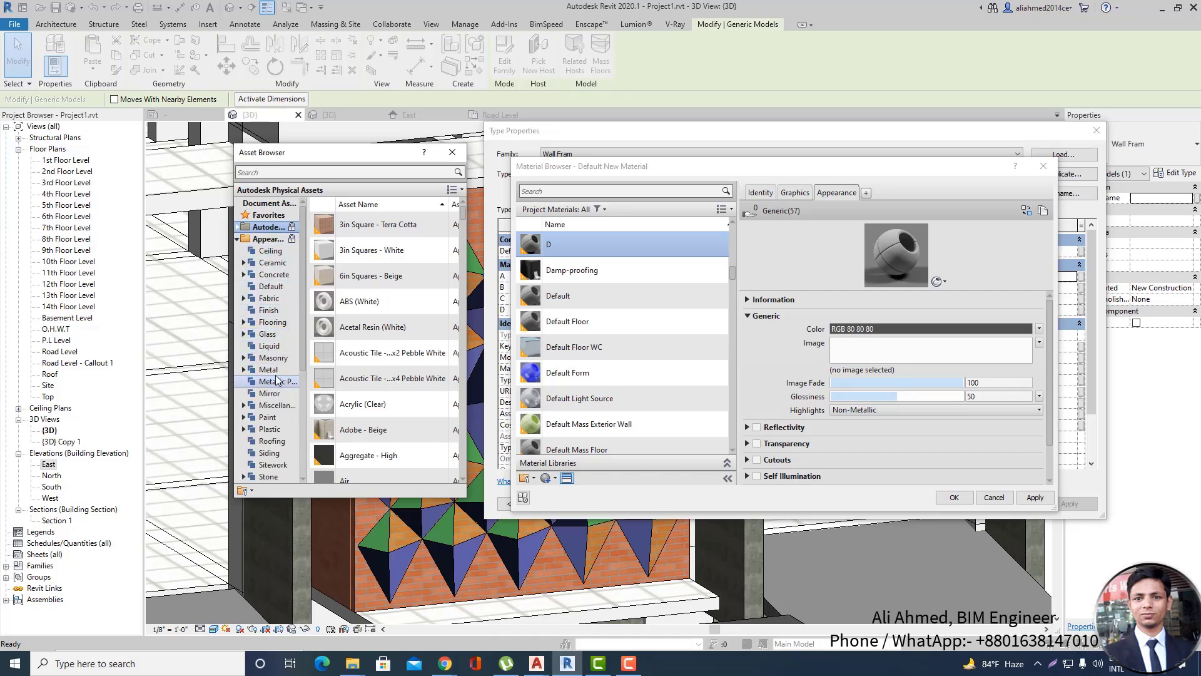
{"action": "scroll", "coordinate": [279, 418], "scroll_direction": "down", "scroll_amount": 2}
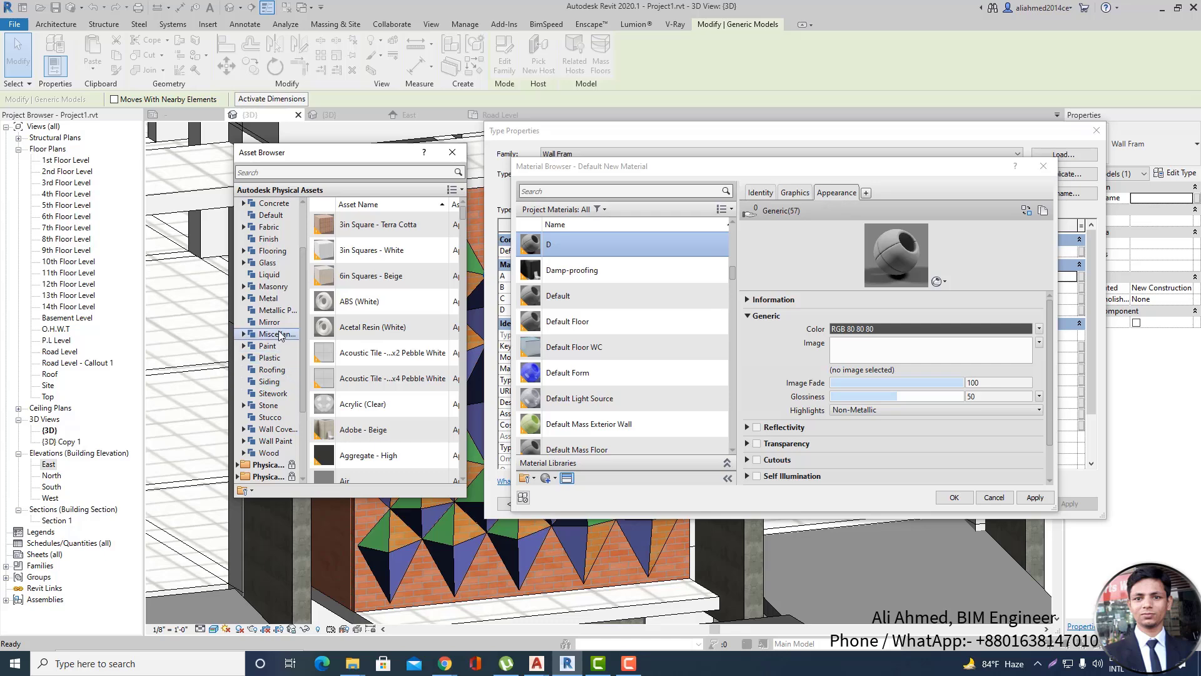
{"action": "left_click", "coordinate": [268, 263]}
{"action": "scroll", "coordinate": [416, 356], "scroll_direction": "down", "scroll_amount": 4}
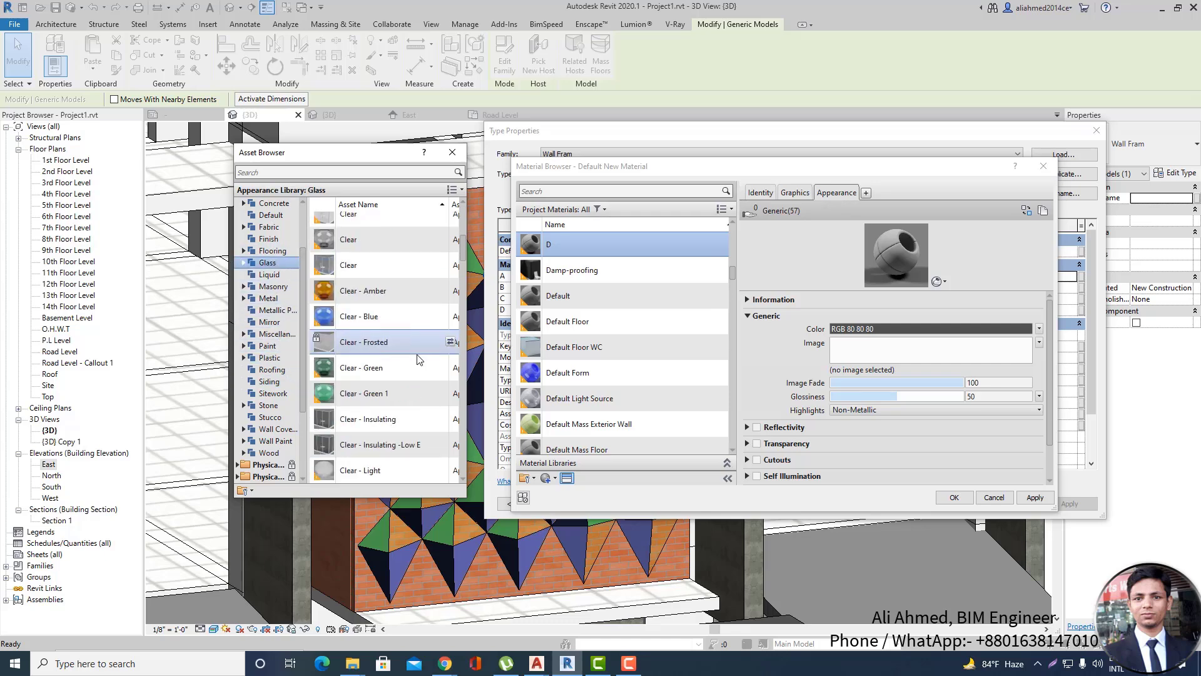
{"action": "scroll", "coordinate": [416, 357], "scroll_direction": "down", "scroll_amount": 3}
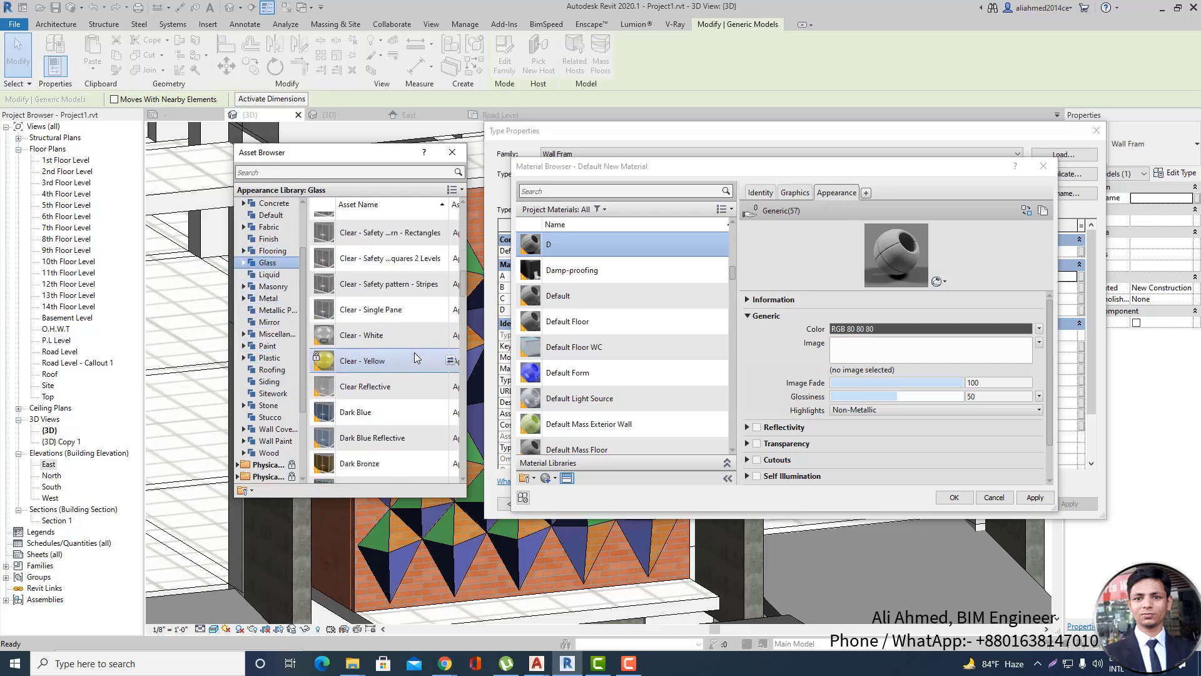
{"action": "left_click", "coordinate": [451, 362]}
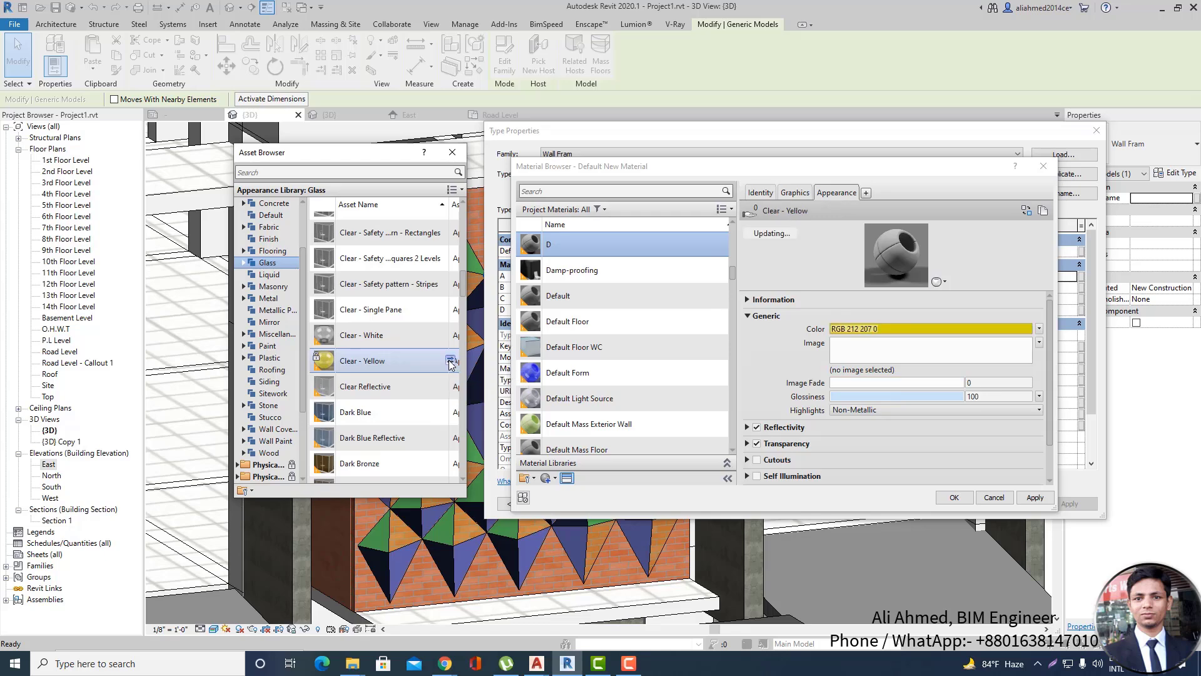
{"action": "left_click", "coordinate": [953, 498]}
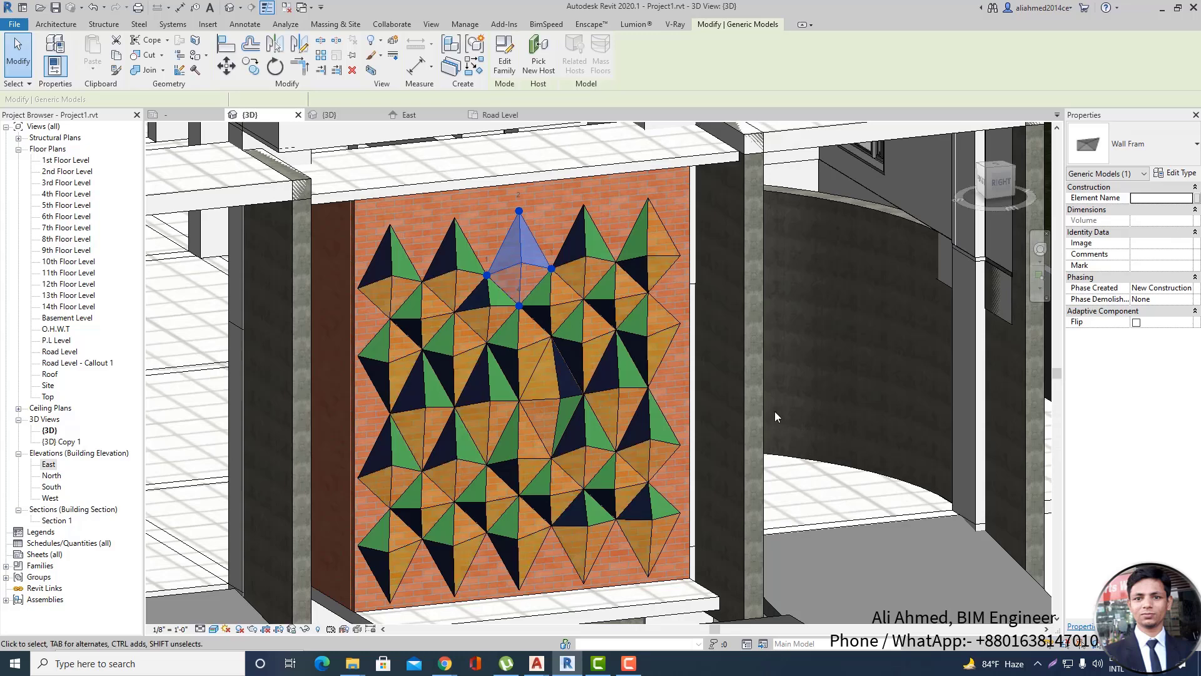
{"action": "key", "text": "Escape"}
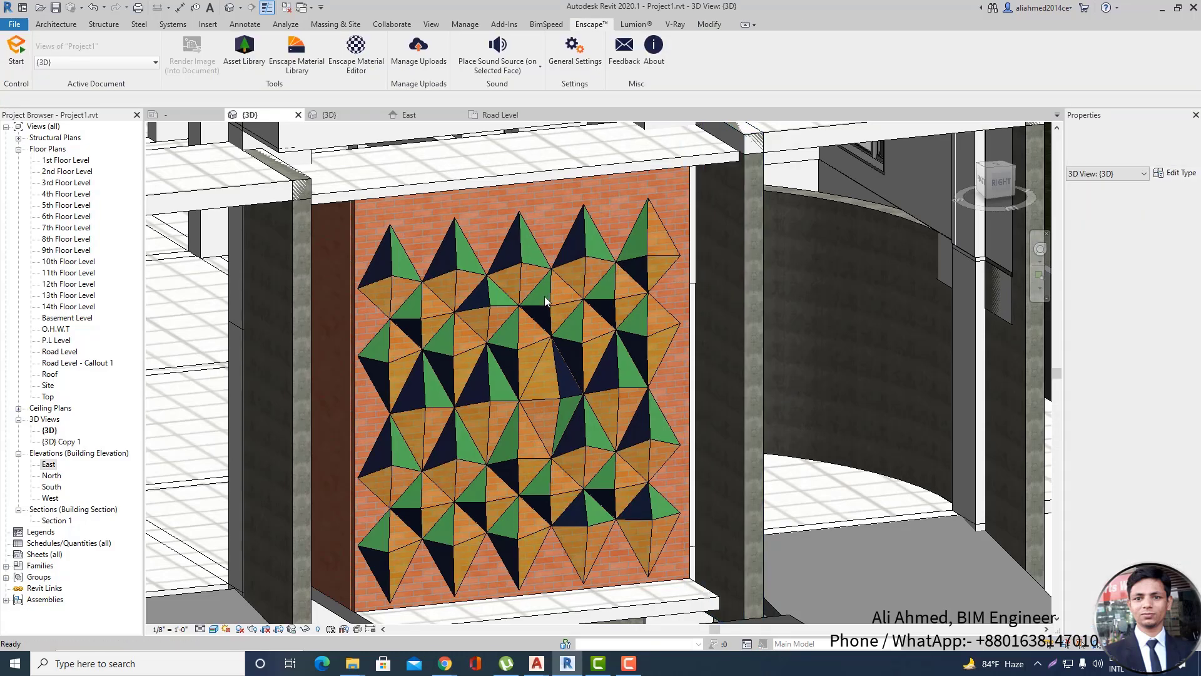
Examine the recoloured facets against the brick wall, up close and from around the entrance.
{"action": "scroll", "coordinate": [545, 295], "scroll_direction": "down", "scroll_amount": 3}
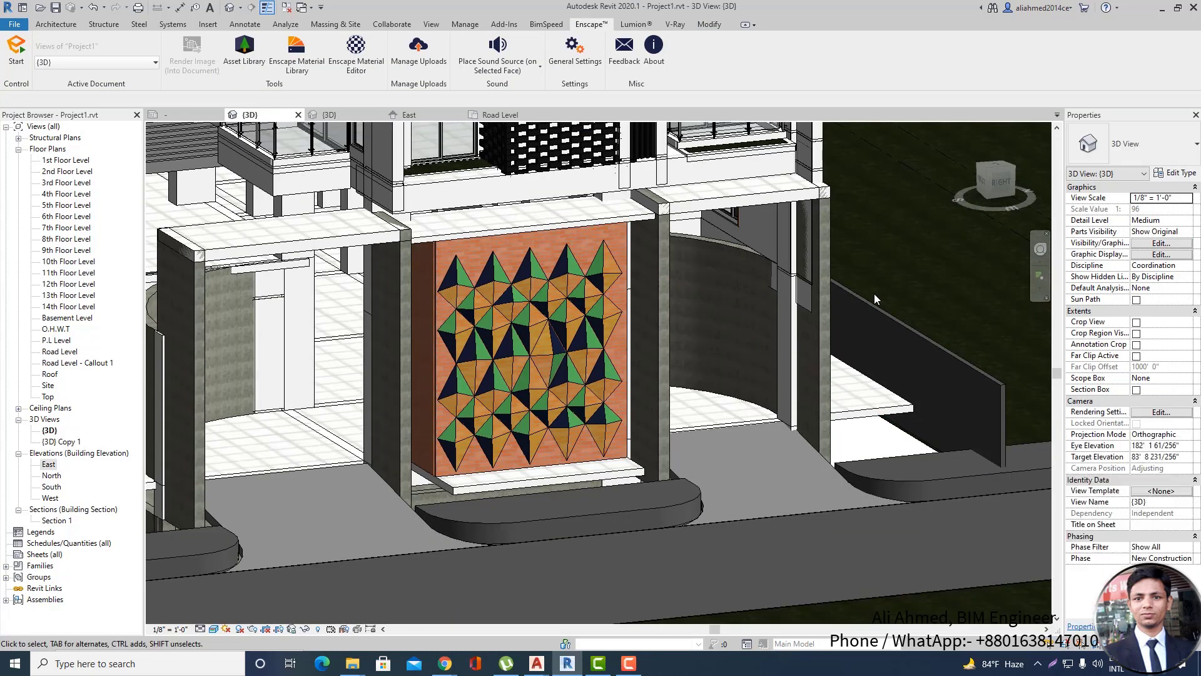
{"action": "scroll", "coordinate": [663, 384], "scroll_direction": "down", "scroll_amount": 2}
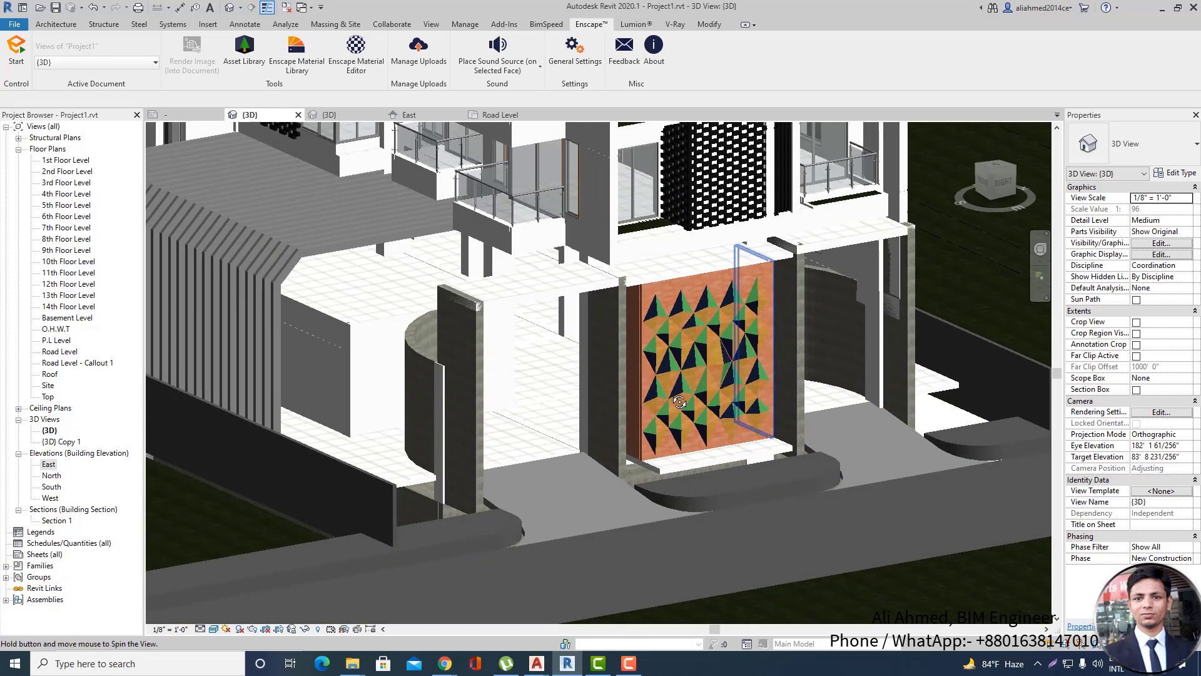
{"action": "scroll", "coordinate": [768, 366], "scroll_direction": "down", "scroll_amount": 3}
{"action": "scroll", "coordinate": [607, 403], "scroll_direction": "up", "scroll_amount": 5}
{"action": "scroll", "coordinate": [607, 404], "scroll_direction": "up", "scroll_amount": 1}
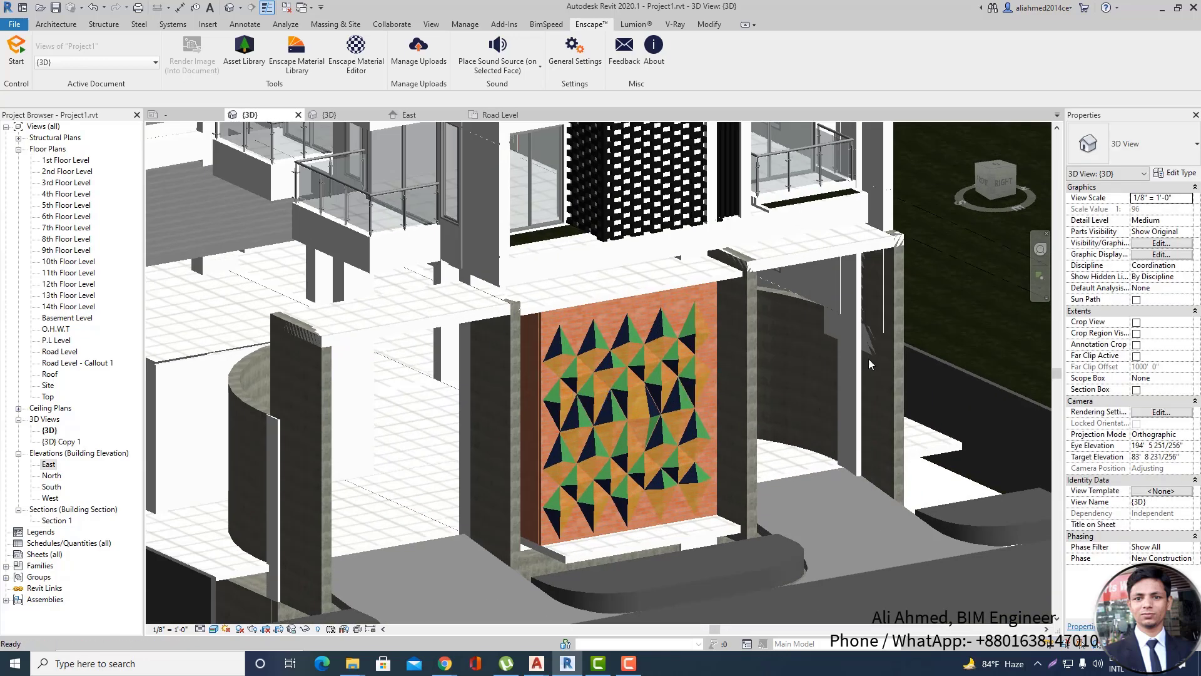
{"action": "scroll", "coordinate": [636, 406], "scroll_direction": "down", "scroll_amount": 2}
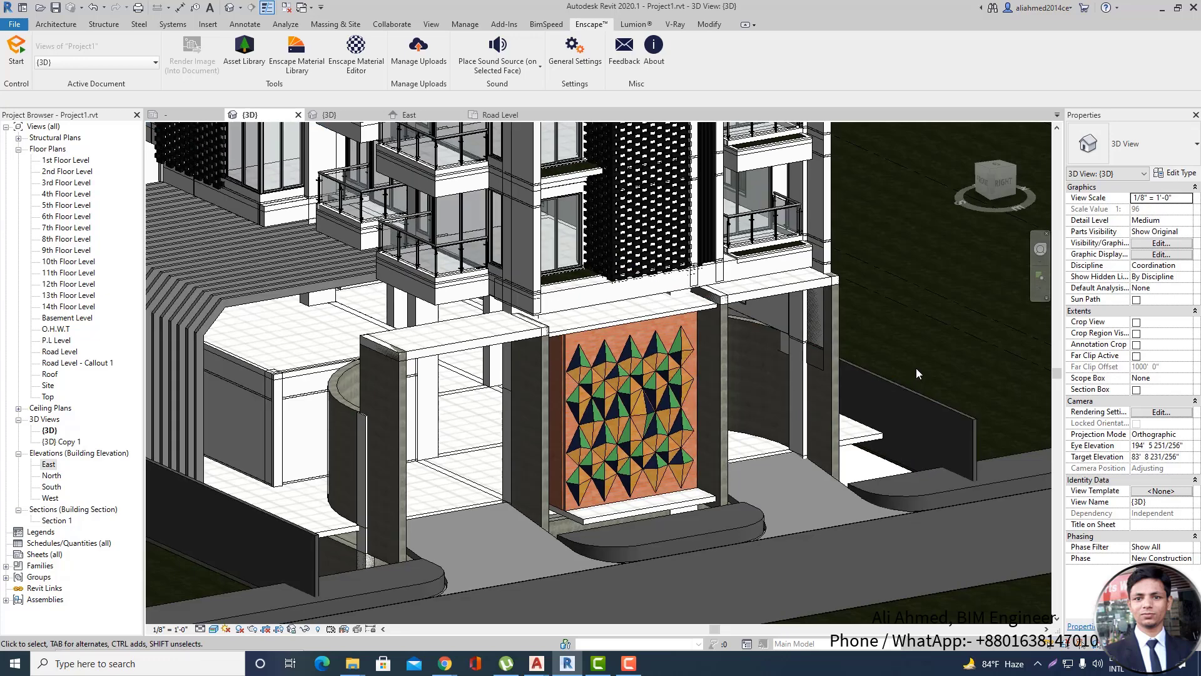
{"action": "scroll", "coordinate": [602, 369], "scroll_direction": "up", "scroll_amount": 6}
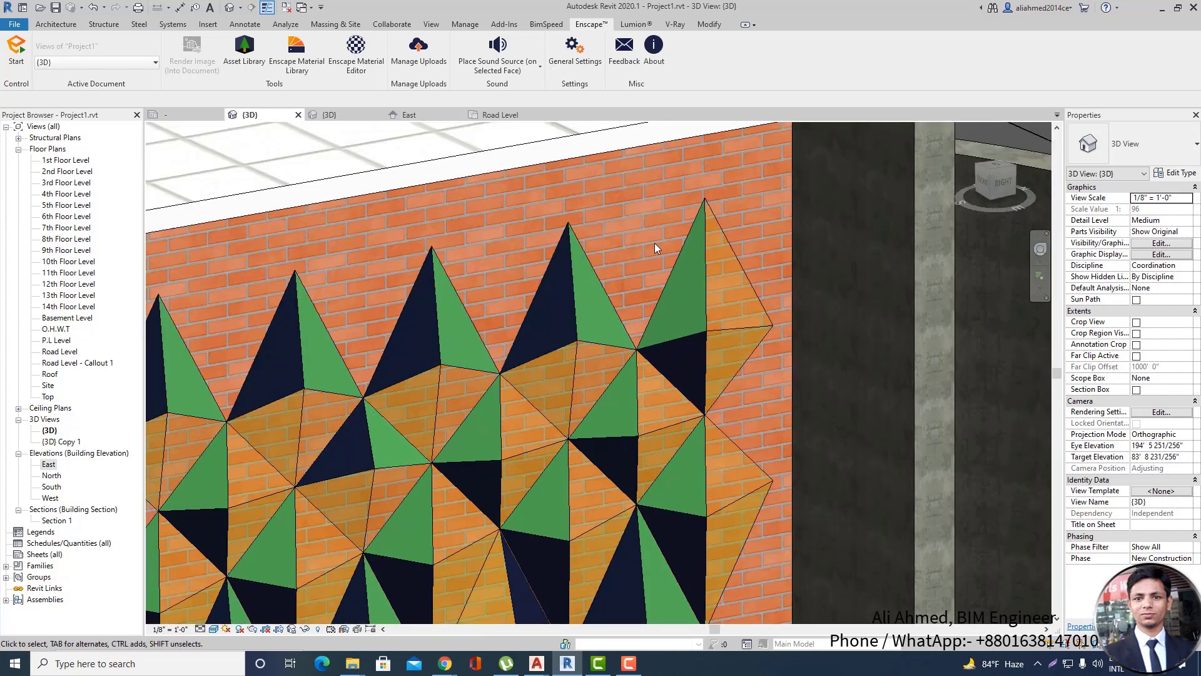
{"action": "scroll", "coordinate": [651, 225], "scroll_direction": "down", "scroll_amount": 2}
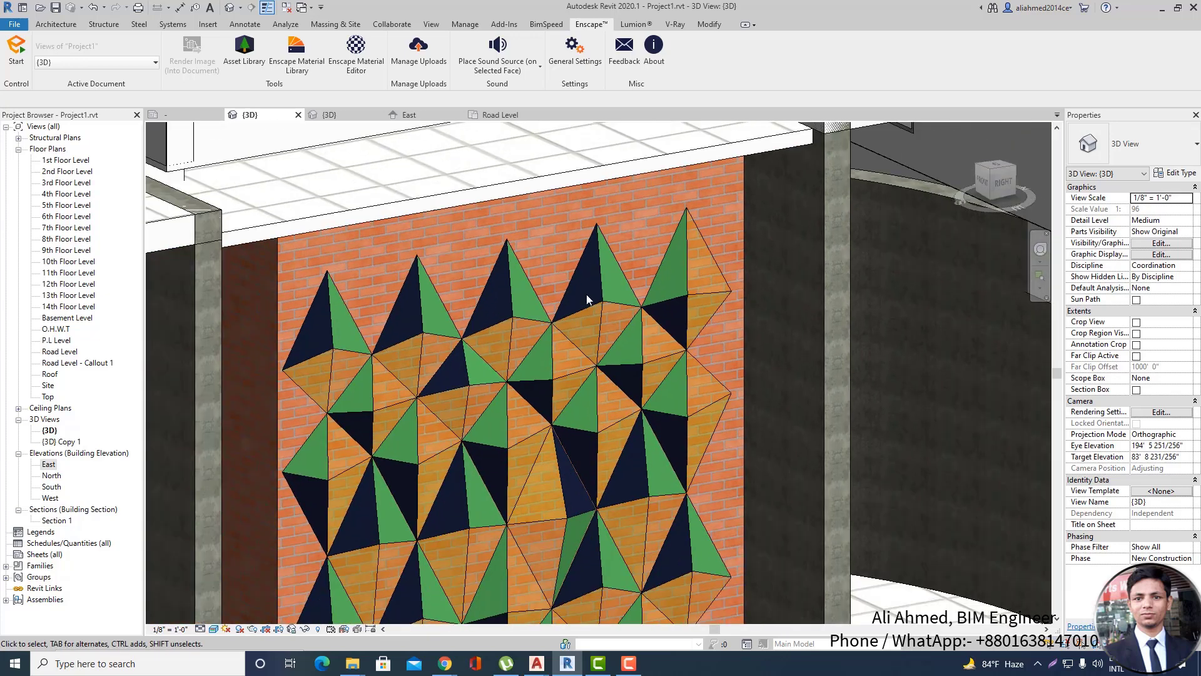
{"action": "scroll", "coordinate": [782, 291], "scroll_direction": "down", "scroll_amount": 2}
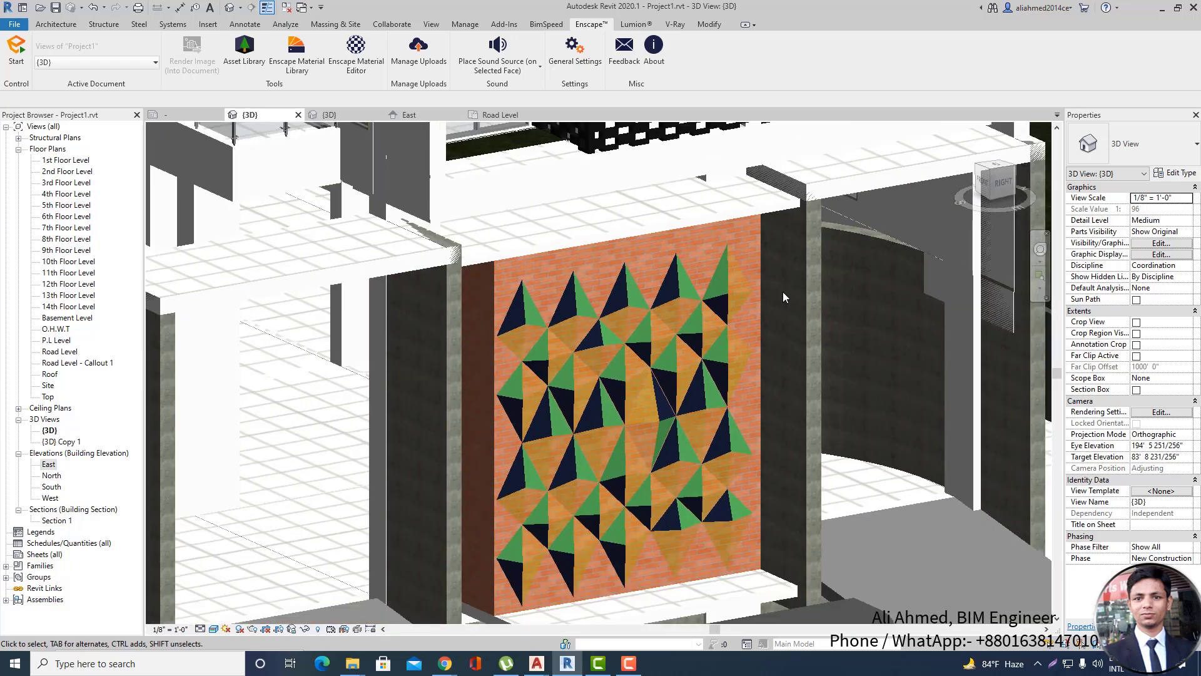
Review the feature wall together with the curved walls, the street front and the whole tower from several distances.
{"action": "middle_click_drag", "start_coordinate": [505, 331], "coordinate": [434, 486], "text": "shift"}
{"action": "scroll", "coordinate": [436, 483], "scroll_direction": "down", "scroll_amount": 4}
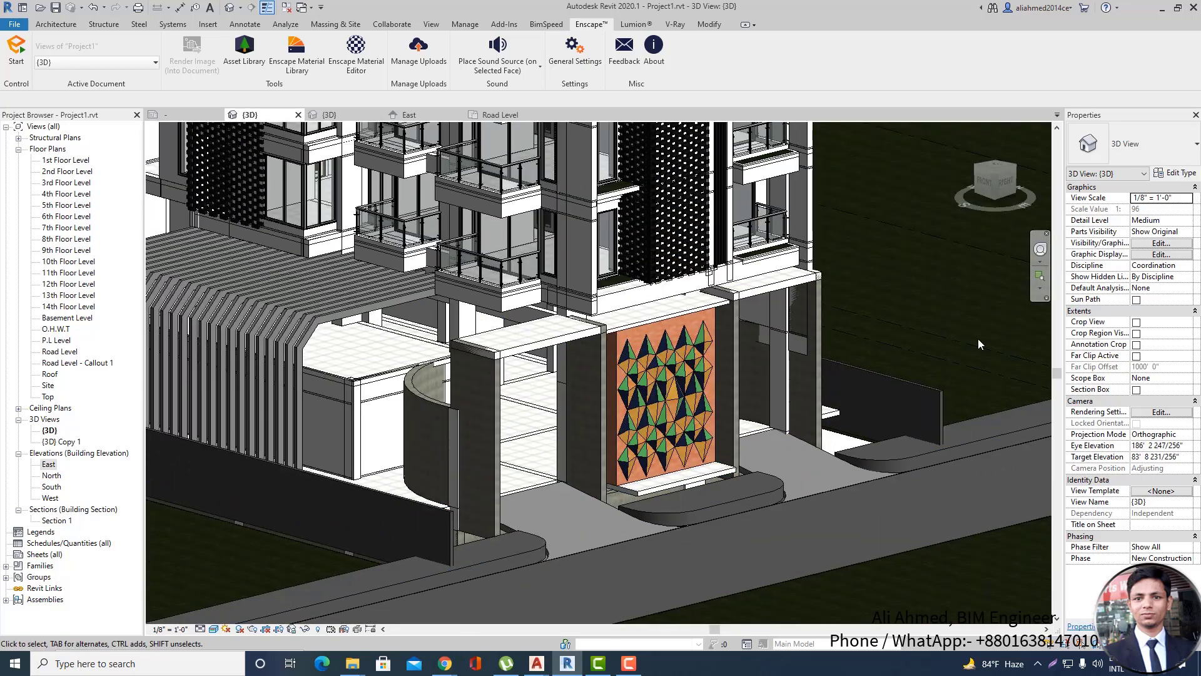
{"action": "scroll", "coordinate": [590, 449], "scroll_direction": "down", "scroll_amount": 1}
{"action": "scroll", "coordinate": [591, 449], "scroll_direction": "down", "scroll_amount": 2}
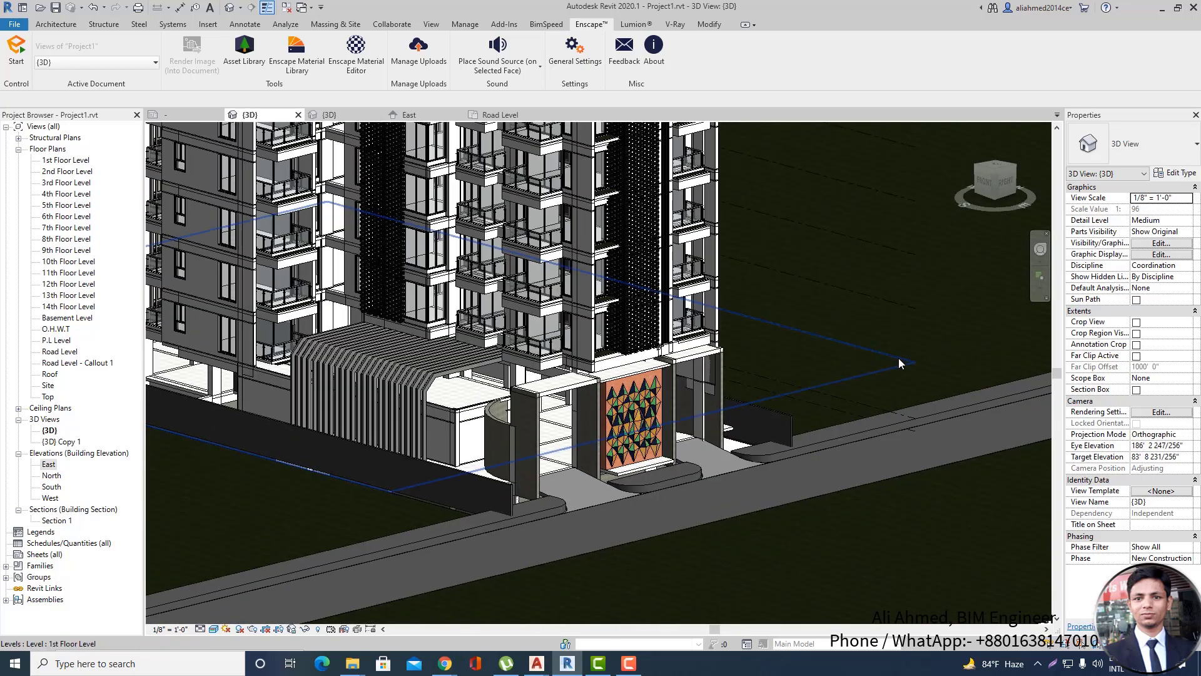
{"action": "scroll", "coordinate": [921, 357], "scroll_direction": "down", "scroll_amount": 1}
{"action": "scroll", "coordinate": [645, 406], "scroll_direction": "up", "scroll_amount": 5}
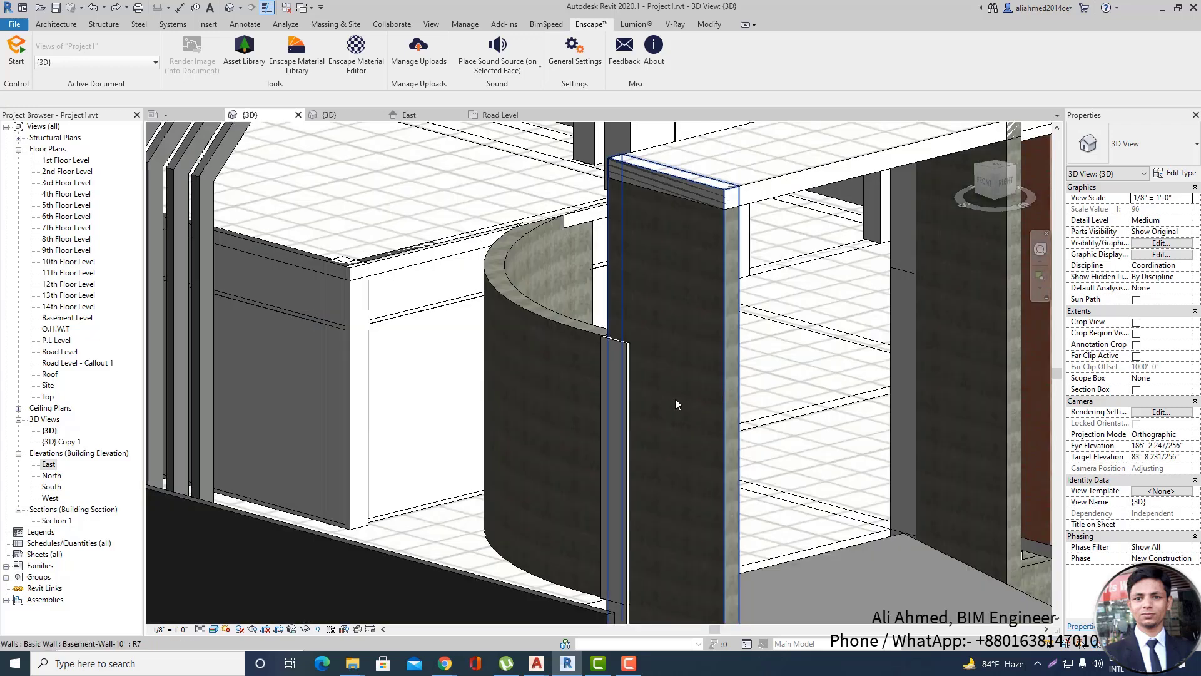
{"action": "scroll", "coordinate": [674, 400], "scroll_direction": "down", "scroll_amount": 4}
{"action": "scroll", "coordinate": [246, 453], "scroll_direction": "up", "scroll_amount": 4}
{"action": "scroll", "coordinate": [309, 444], "scroll_direction": "down", "scroll_amount": 5}
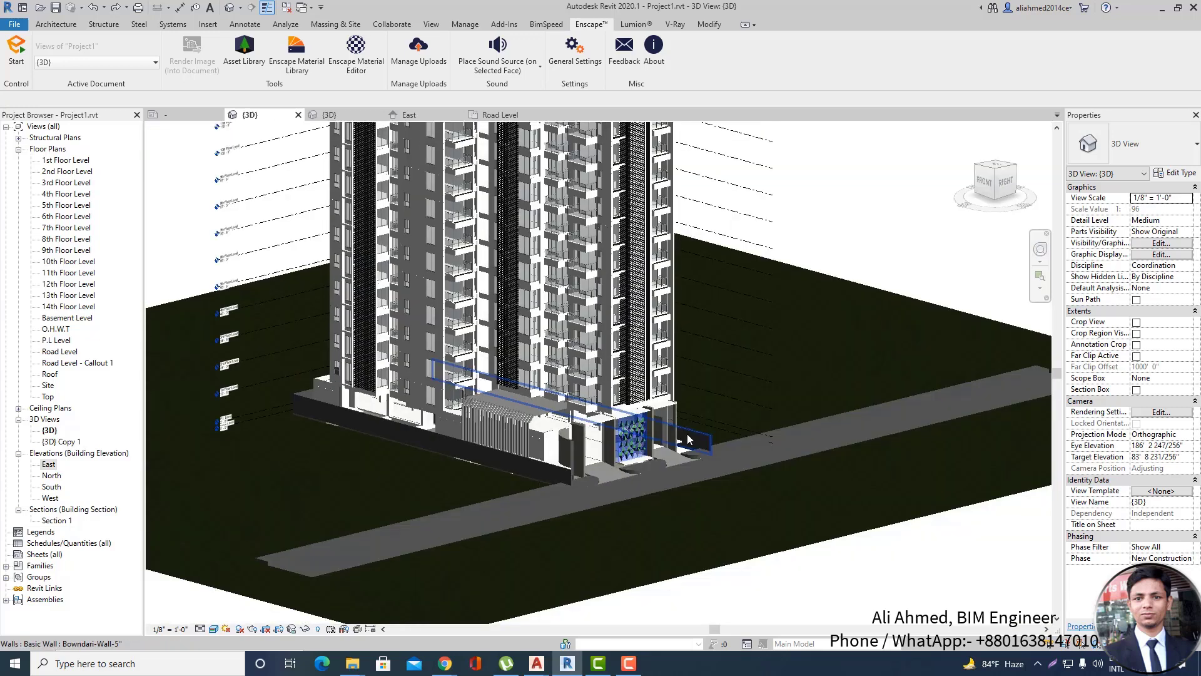
{"action": "scroll", "coordinate": [607, 448], "scroll_direction": "up", "scroll_amount": 4}
{"action": "scroll", "coordinate": [607, 449], "scroll_direction": "up", "scroll_amount": 2}
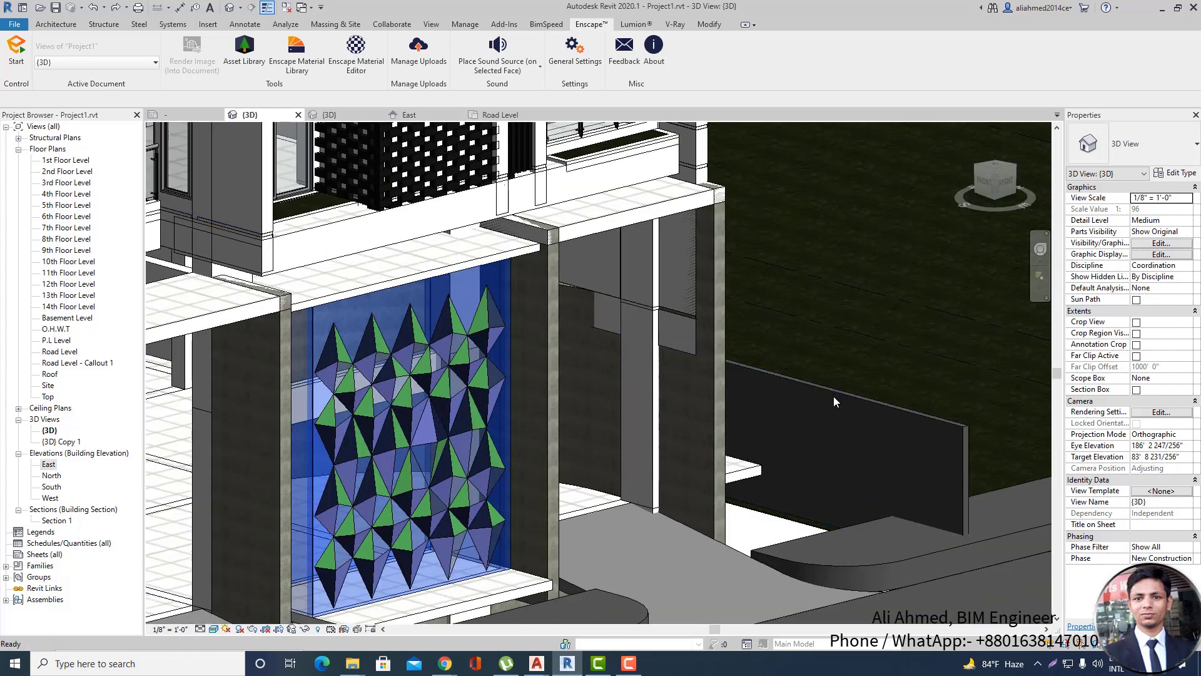